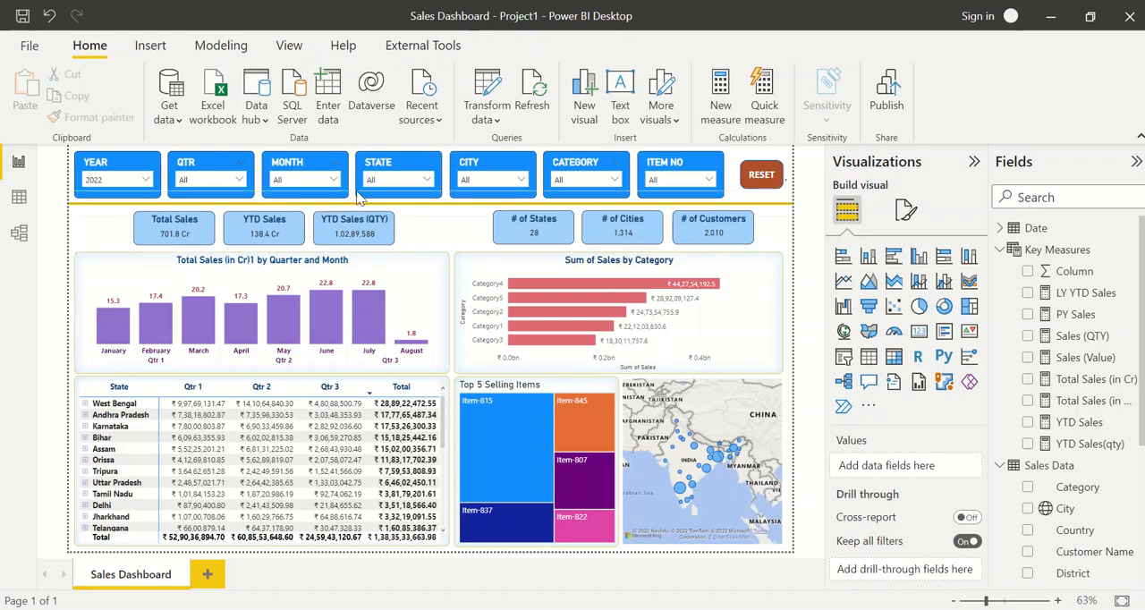
# Examine the quarterly sales chart and the year, quarter, month, state, city and category slicers on the Sales Dashboard
pyautogui.click(130, 272)
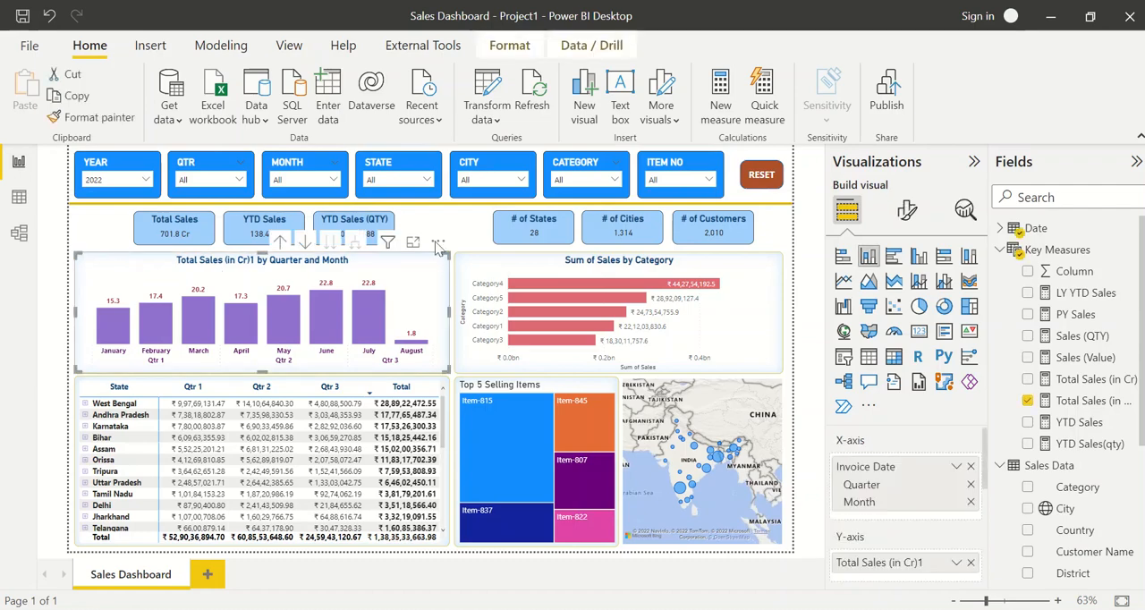
pyautogui.click(465, 235)
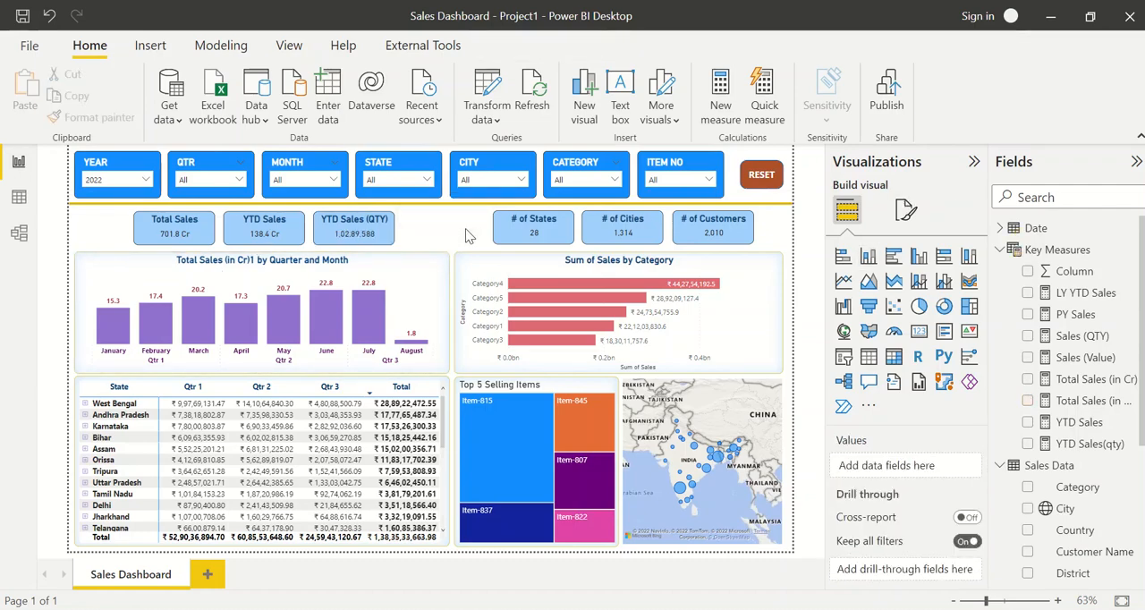
pyautogui.click(111, 173)
pyautogui.click(189, 171)
pyautogui.click(288, 169)
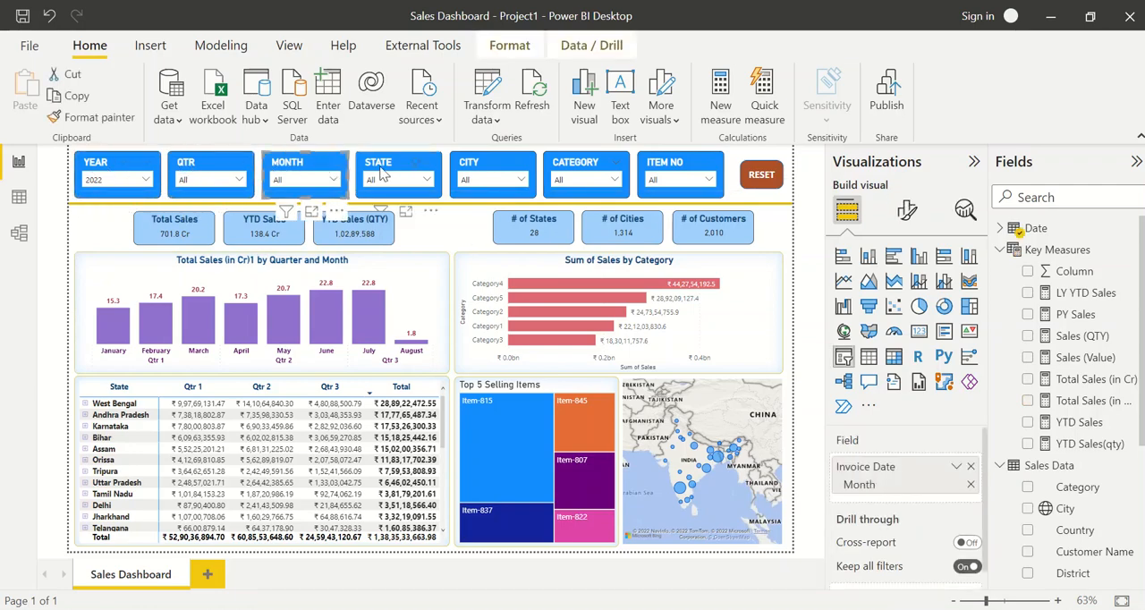
pyautogui.click(380, 175)
pyautogui.click(474, 172)
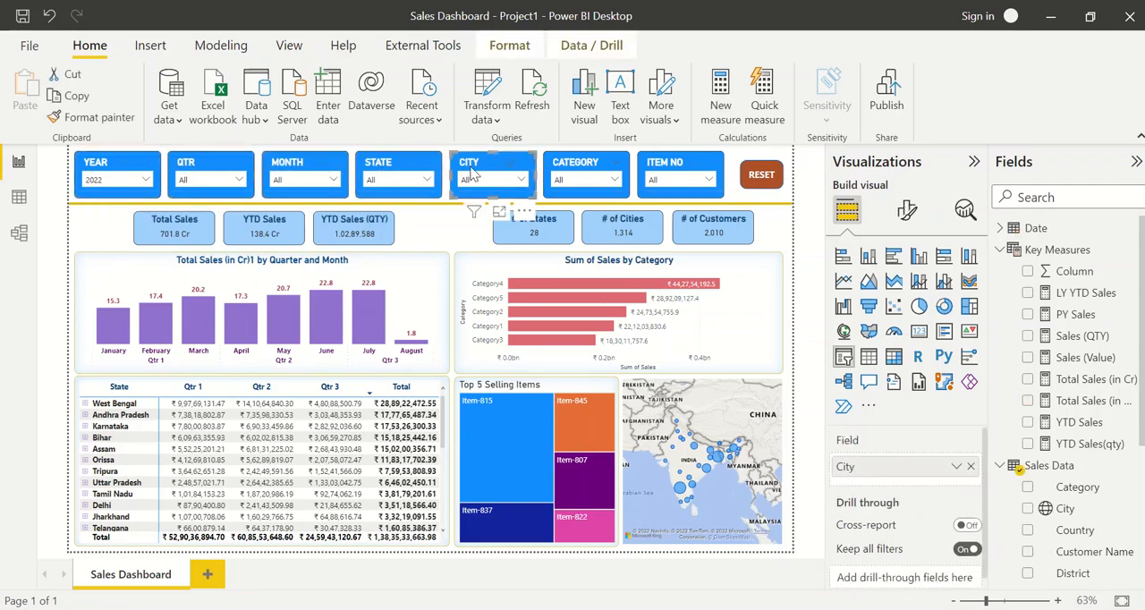
pyautogui.click(109, 167)
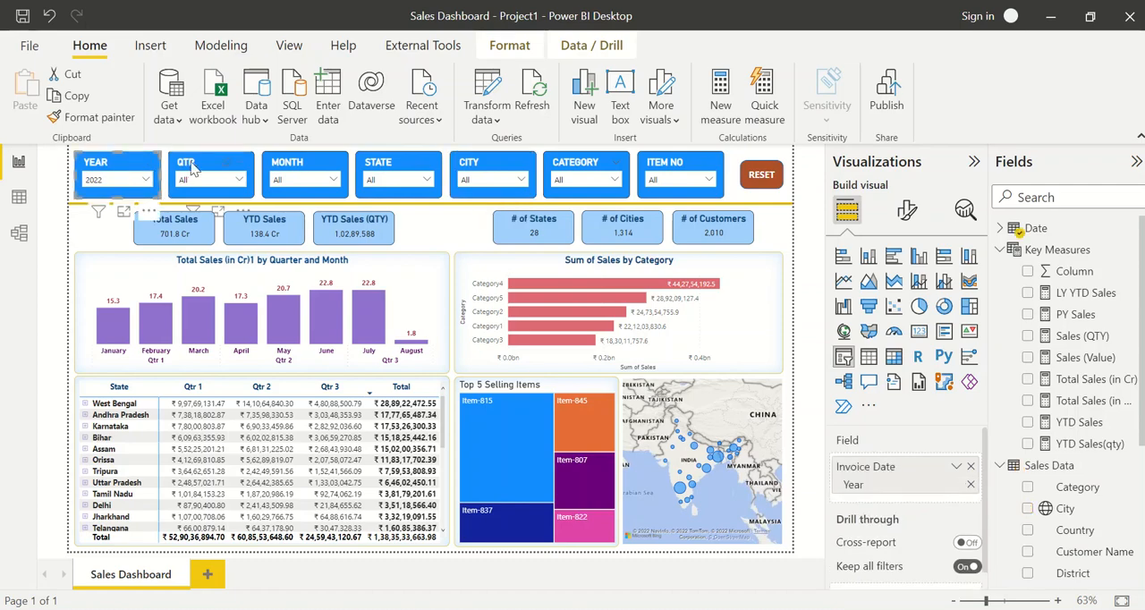
pyautogui.click(382, 163)
pyautogui.click(480, 167)
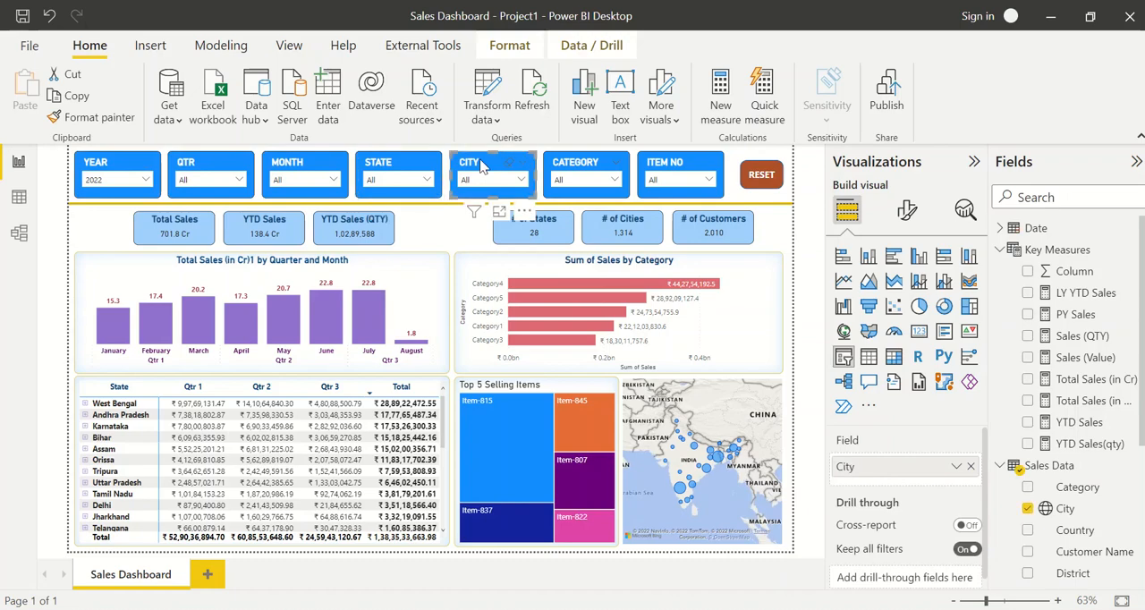
pyautogui.click(566, 163)
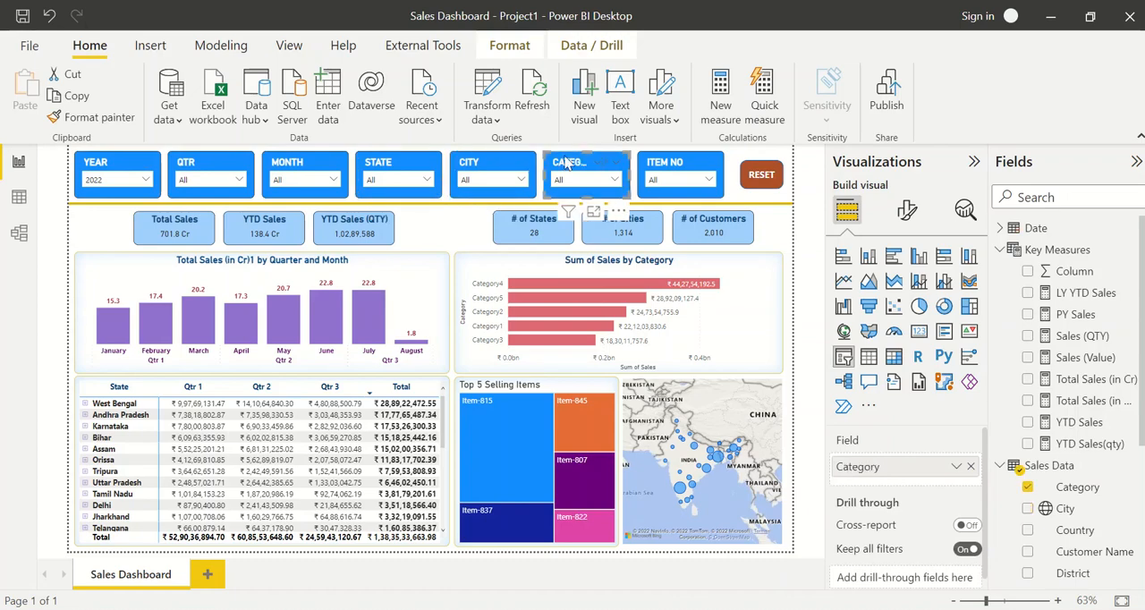
# Examine the Total Sales, YTD Sales and YTD Sales (QTY) cards and the monthly sales column chart
pyautogui.click(183, 237)
pyautogui.click(260, 235)
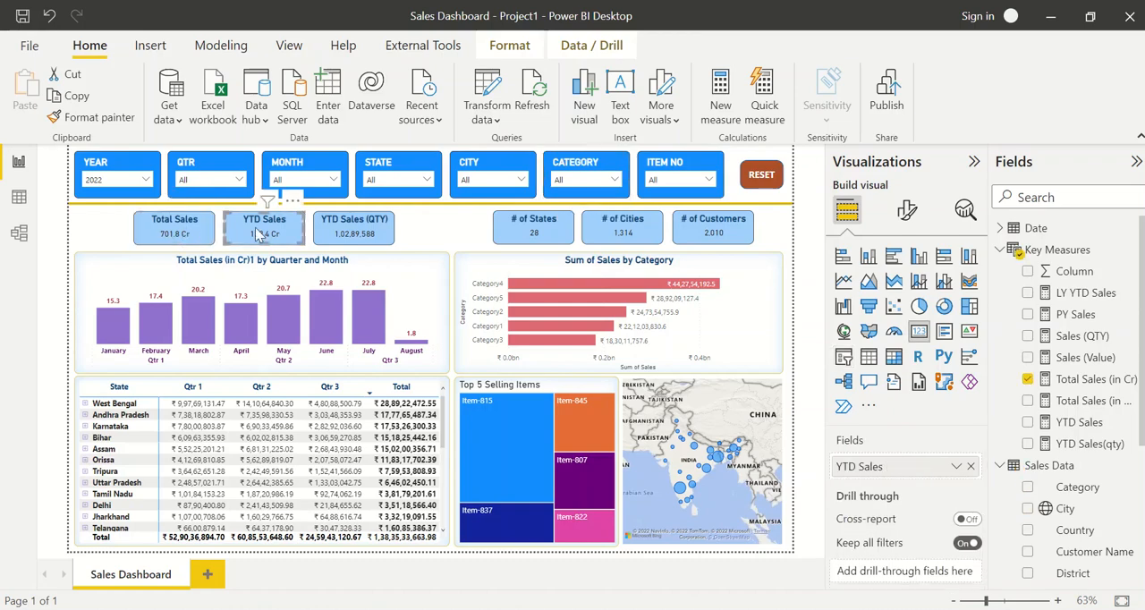
pyautogui.click(357, 242)
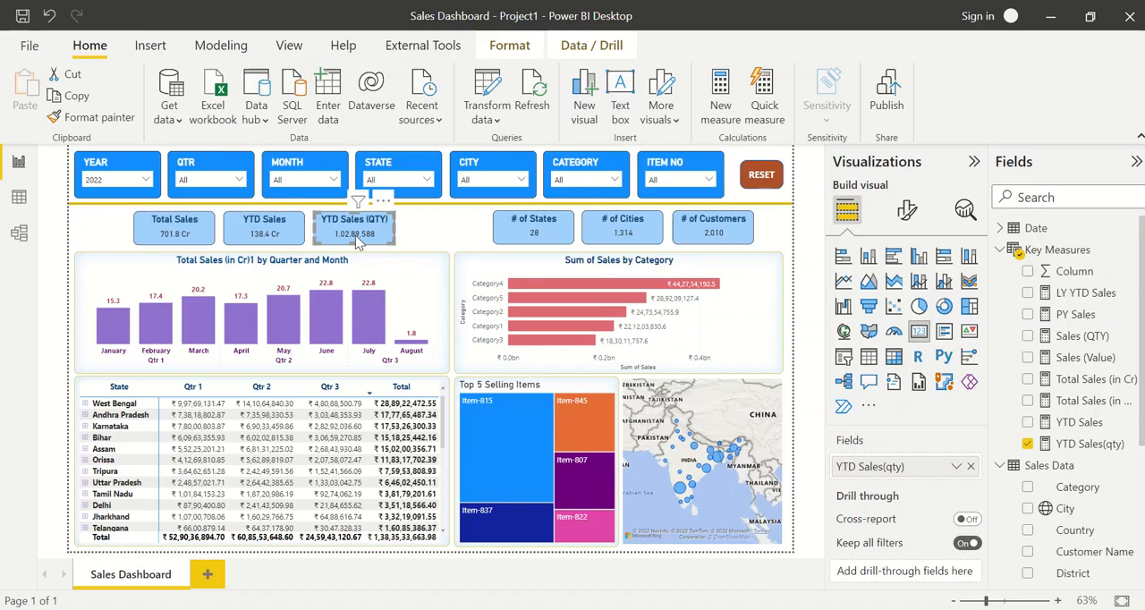
pyautogui.click(111, 261)
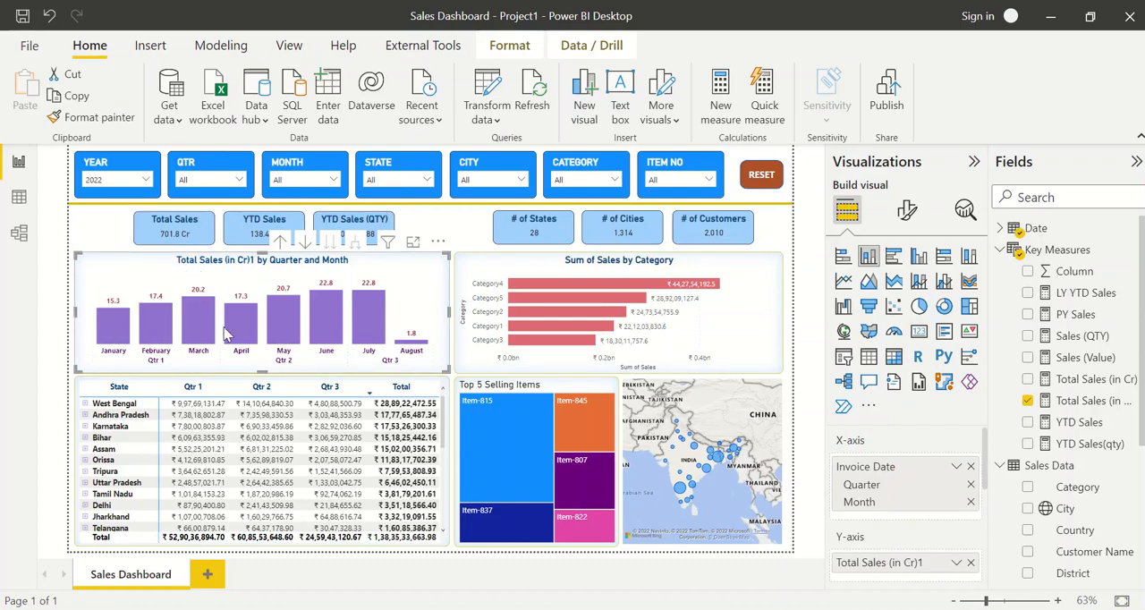
pyautogui.moveTo(170, 329)
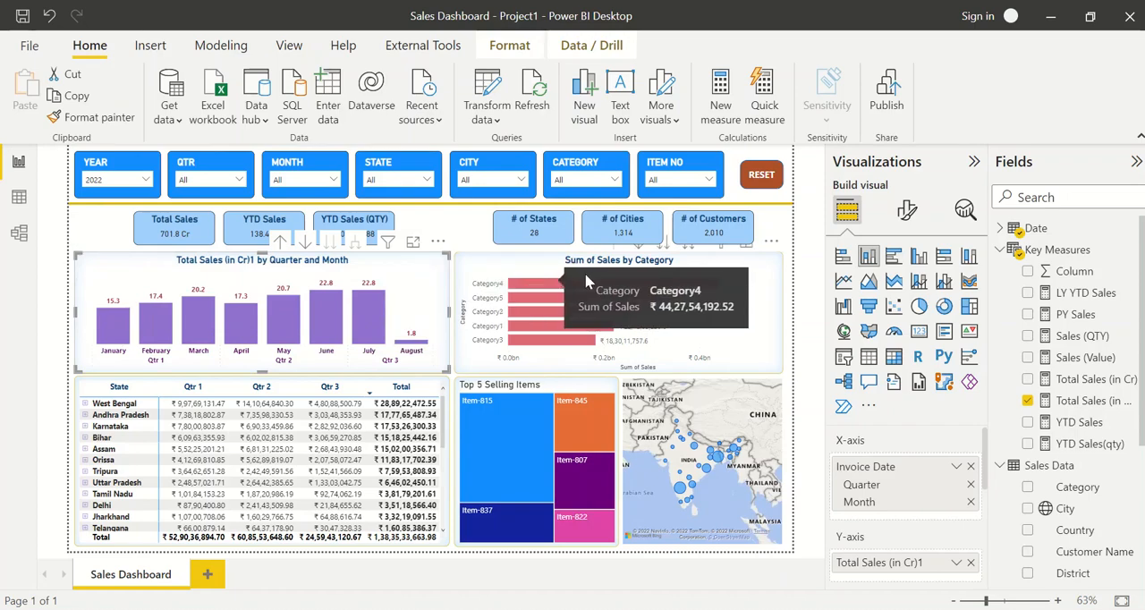
# Cross-filter the dashboard by Category4 in the category sales chart and inspect the Top 5 Selling Items treemap and the map
pyautogui.click(632, 276)
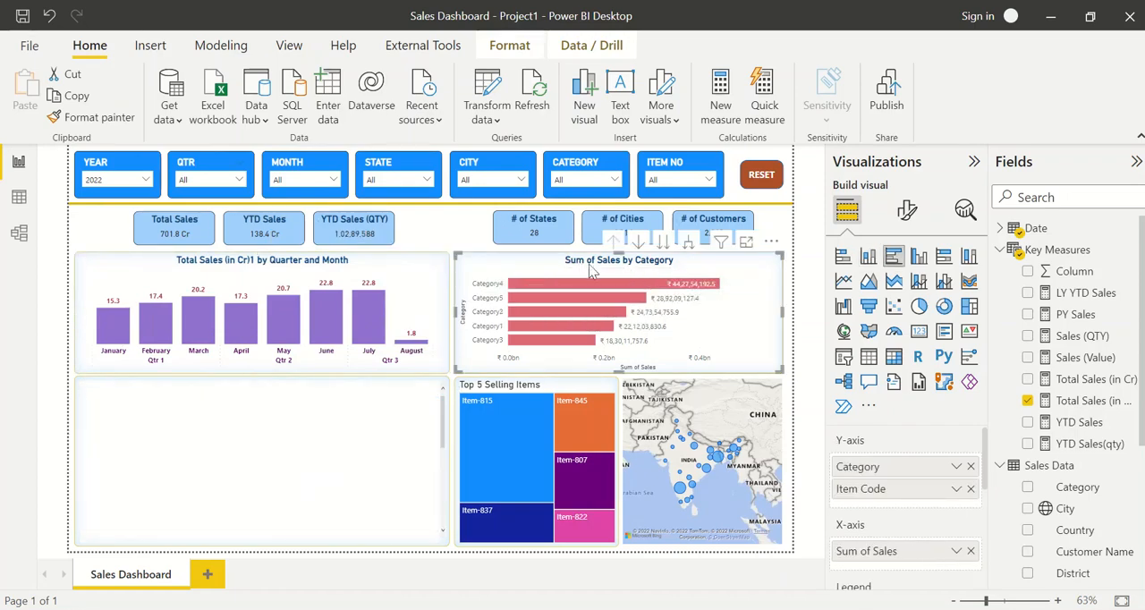
pyautogui.click(530, 289)
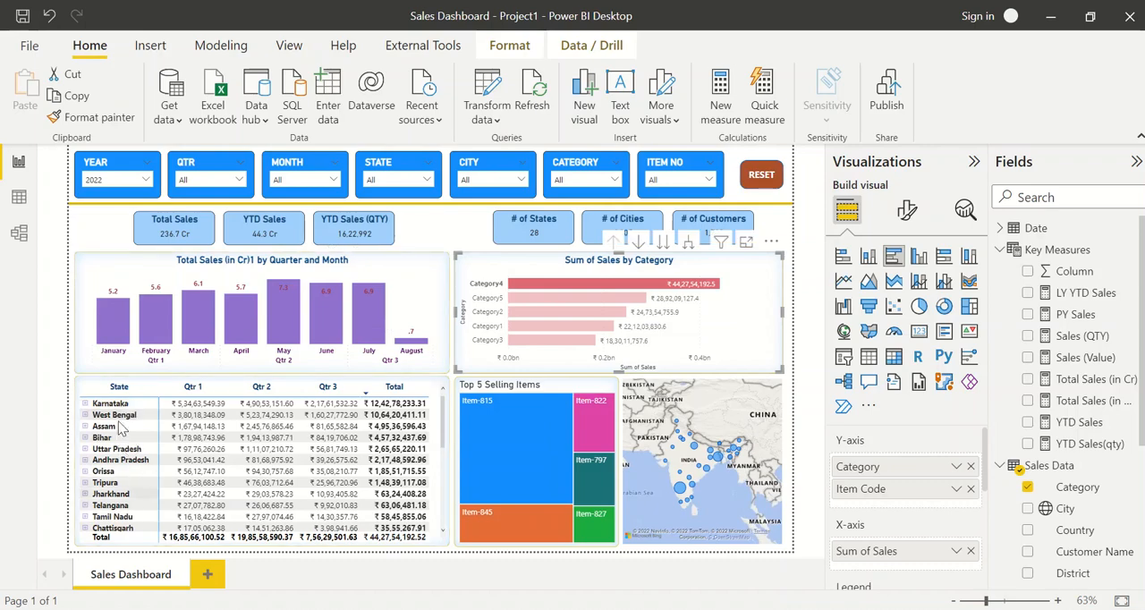
pyautogui.click(498, 398)
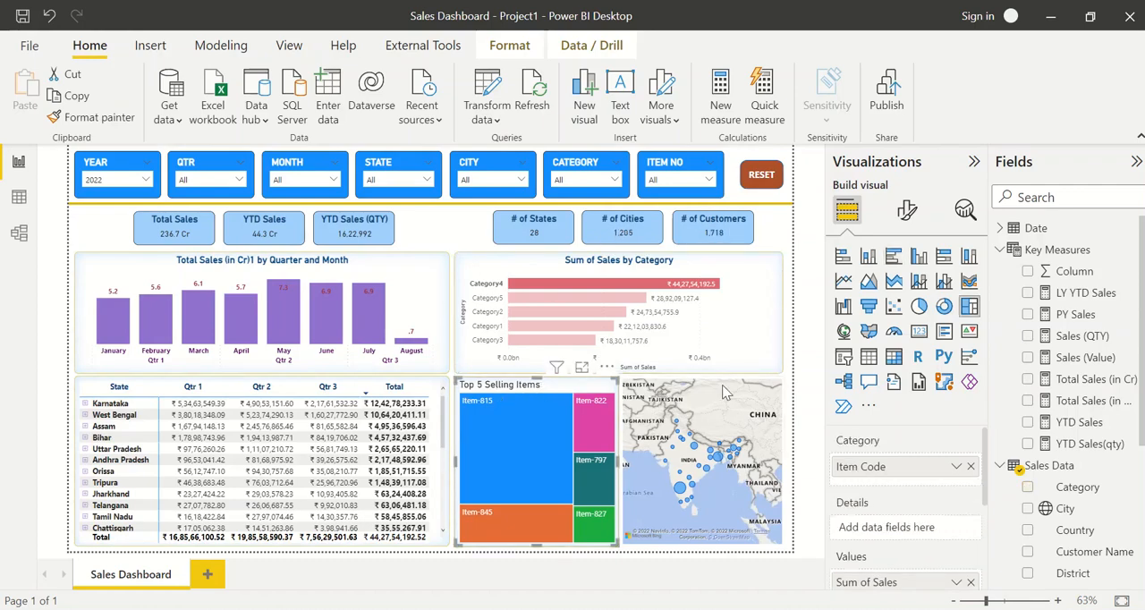
pyautogui.click(676, 414)
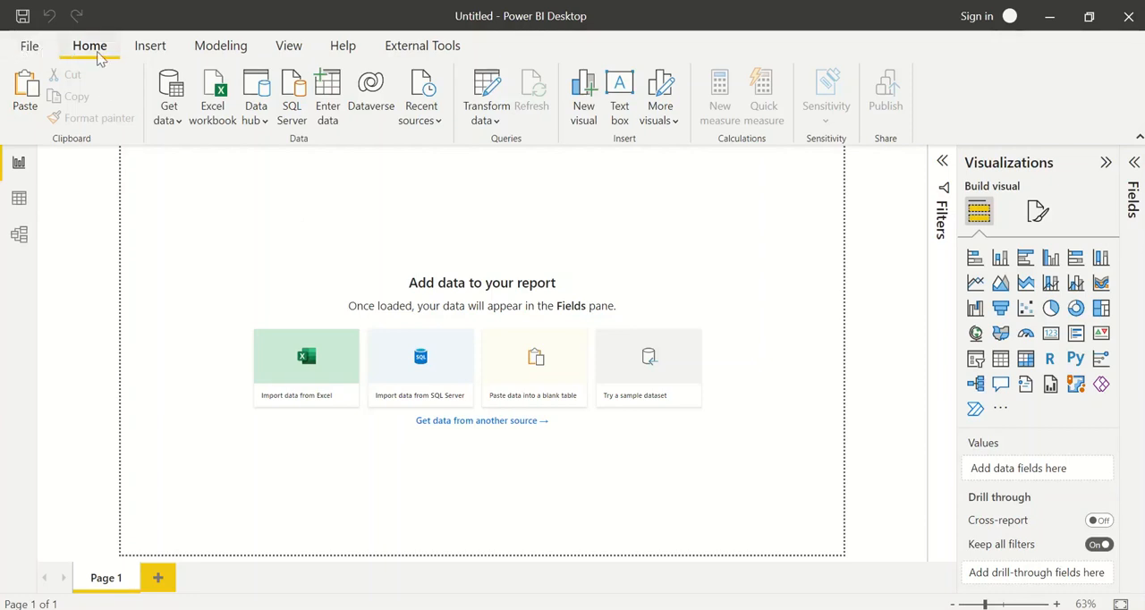
pyautogui.click(154, 52)
pyautogui.click(237, 54)
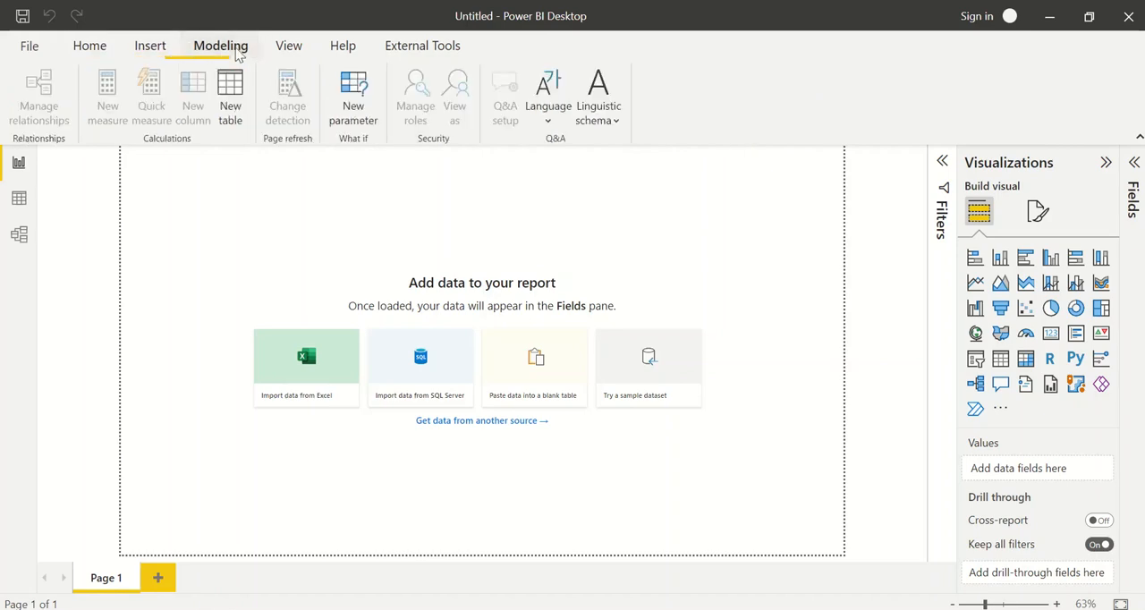
pyautogui.click(289, 46)
pyautogui.click(338, 49)
pyautogui.click(414, 52)
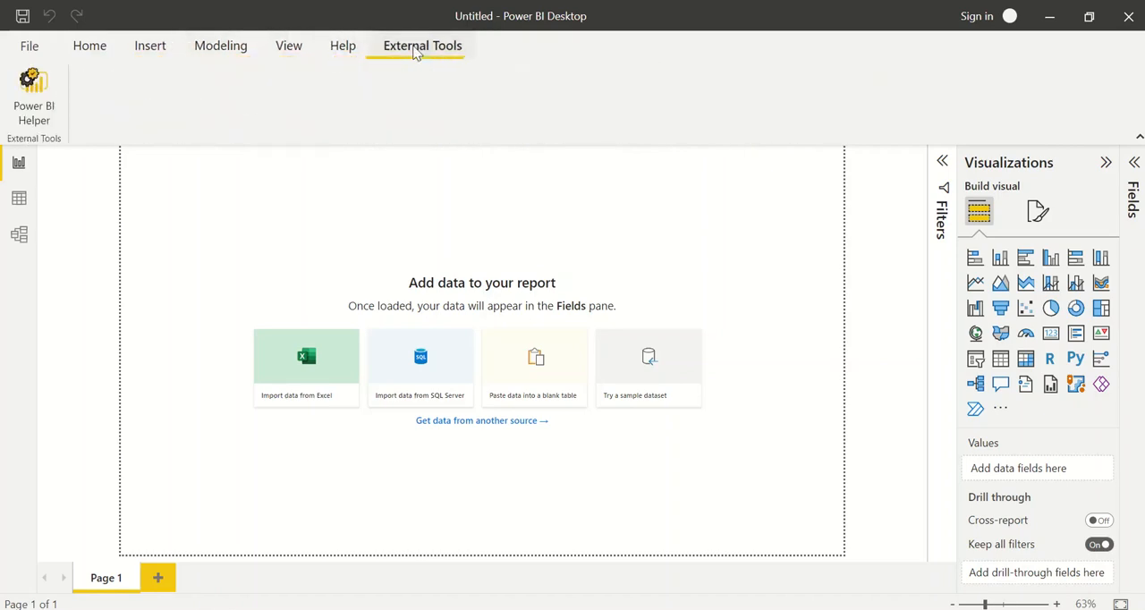
pyautogui.click(99, 48)
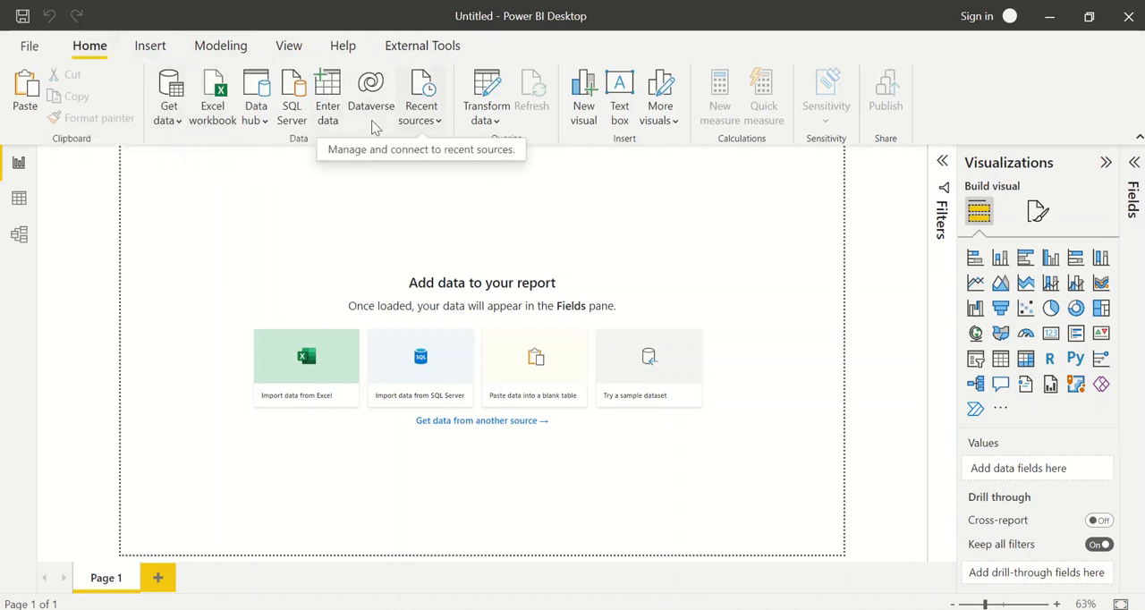
# Browse the full list of data sources, search it for SAP connectors, and close it without connecting
pyautogui.click(173, 123)
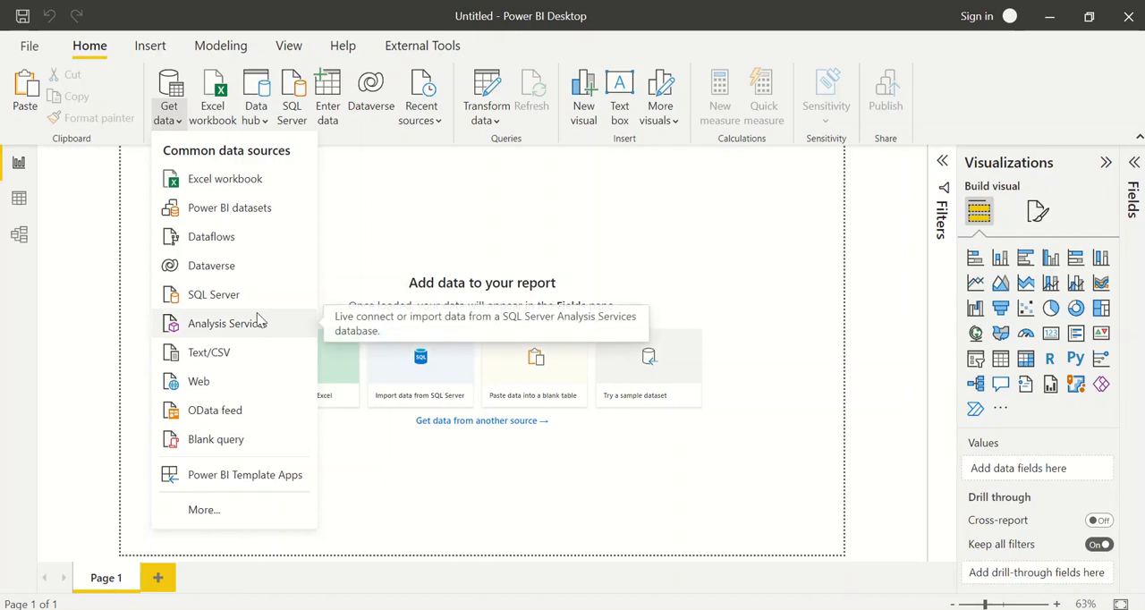
pyautogui.click(235, 499)
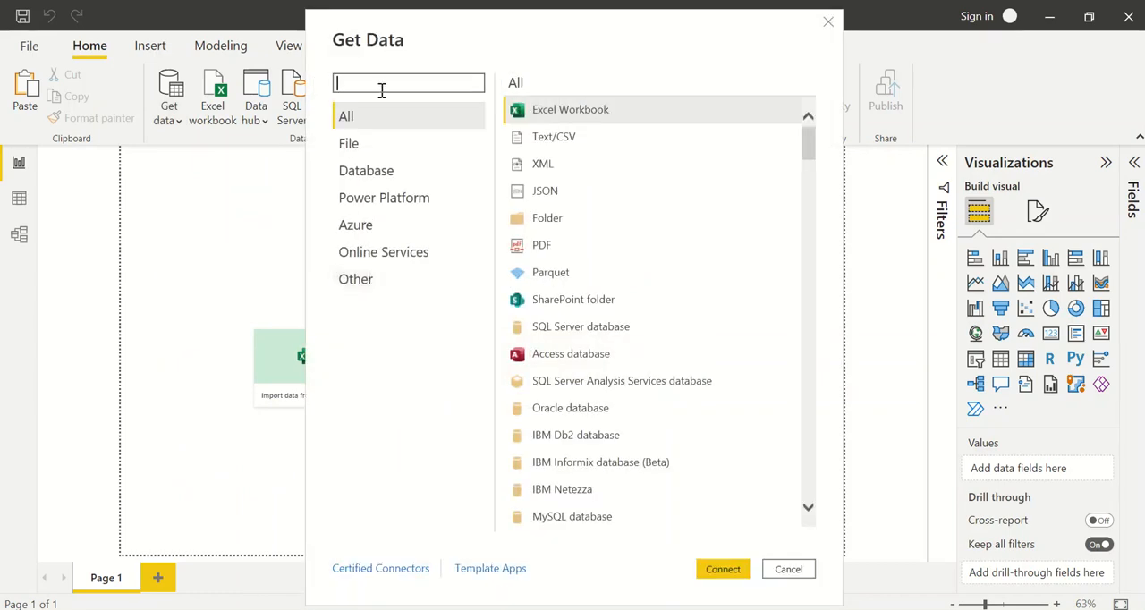
pyautogui.write('SAP')
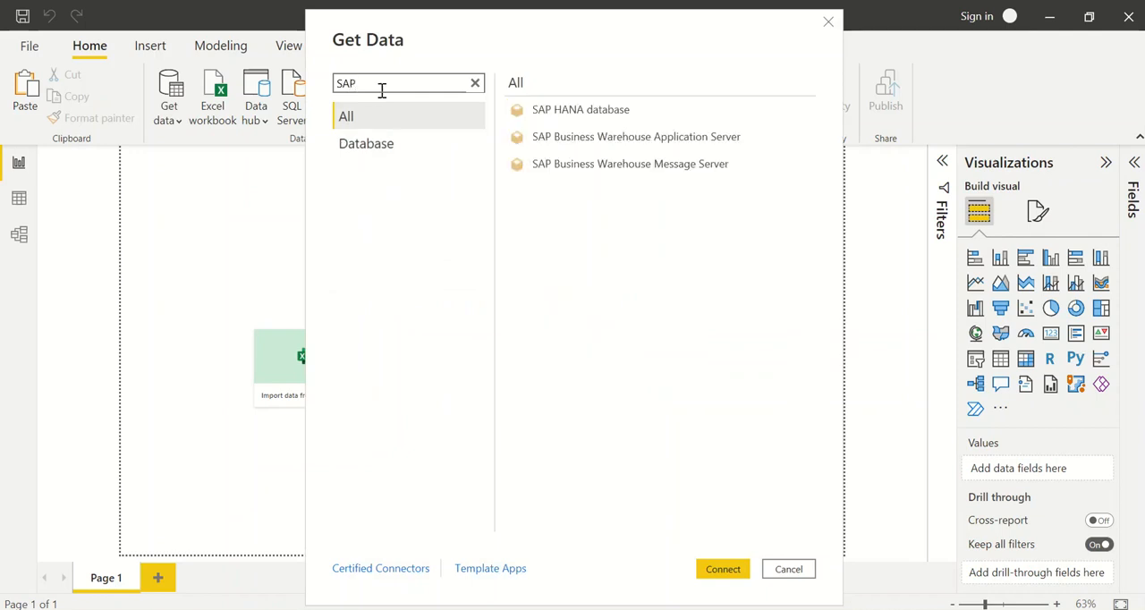
pyautogui.click(598, 110)
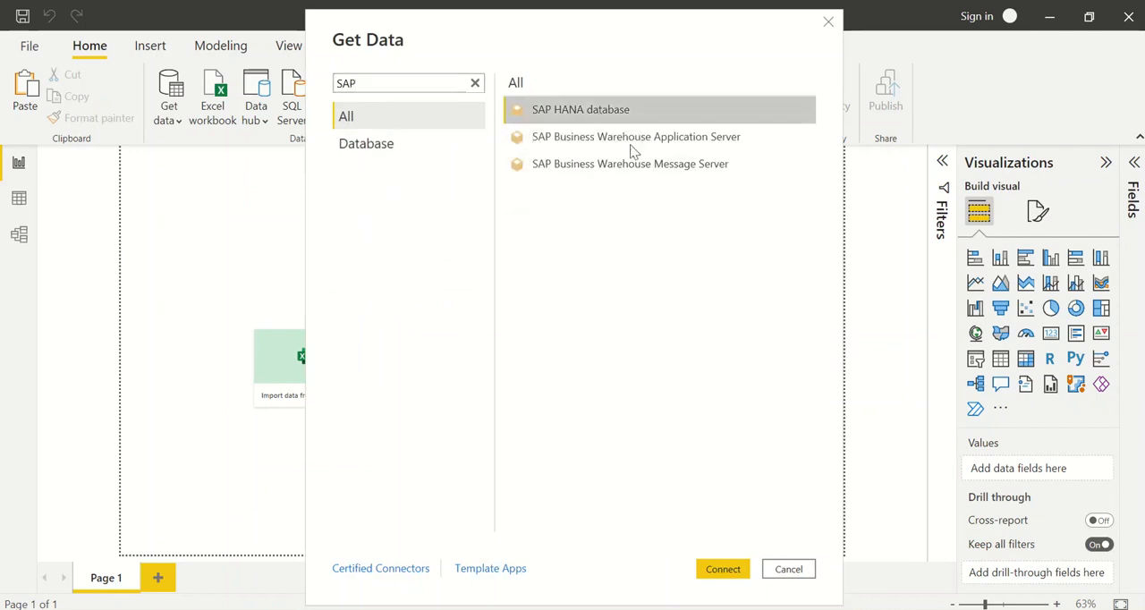
pyautogui.click(605, 141)
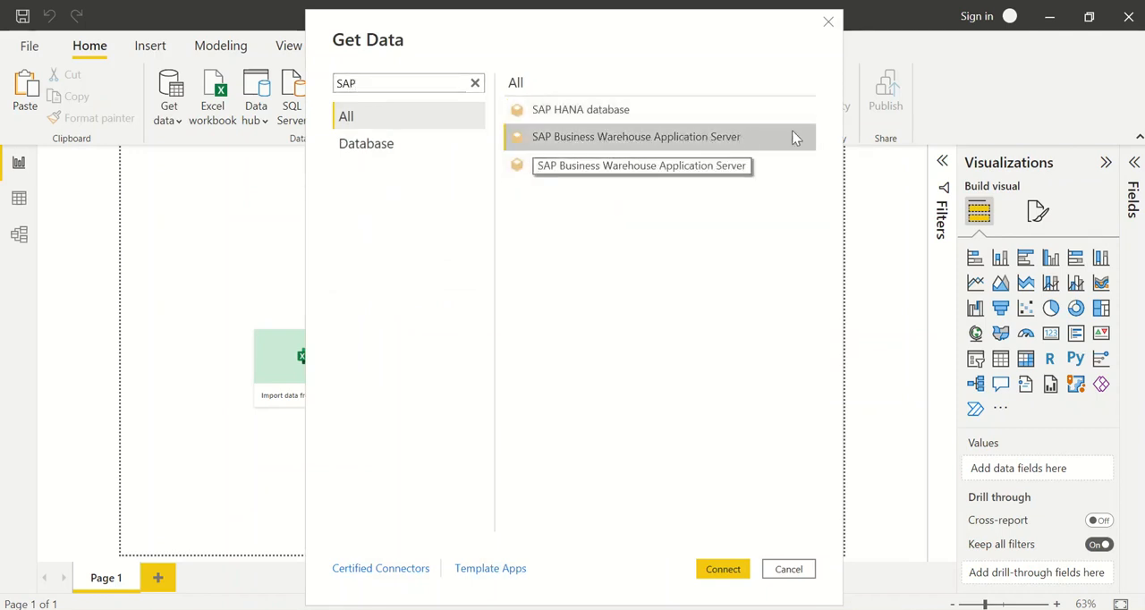
pyautogui.click(397, 143)
pyautogui.doubleClick(380, 84)
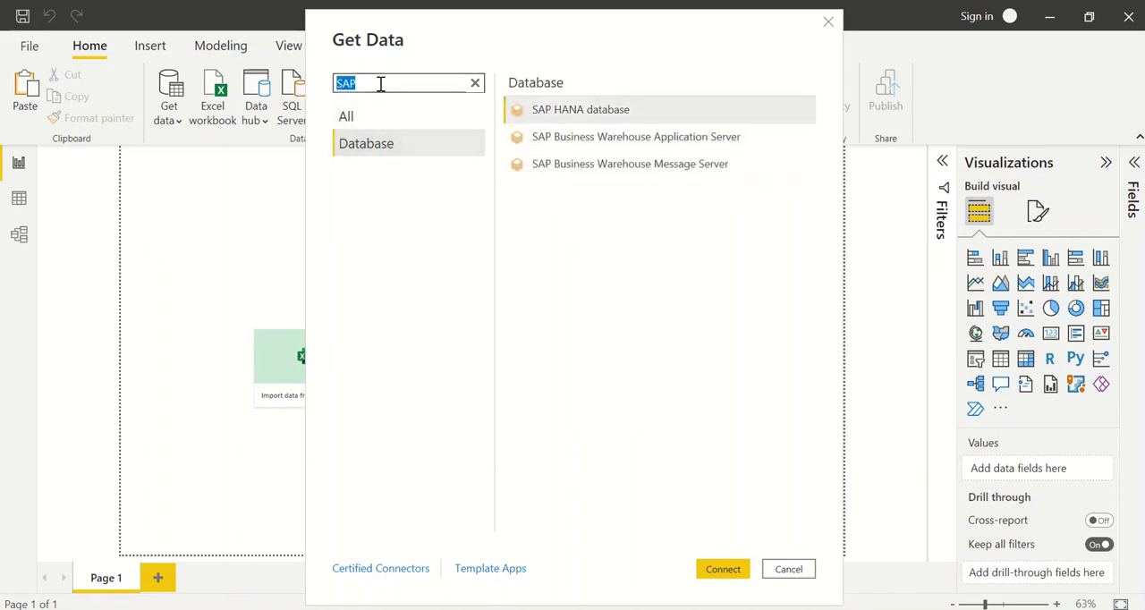
pyautogui.press('BackSpace')
pyautogui.press('Escape')
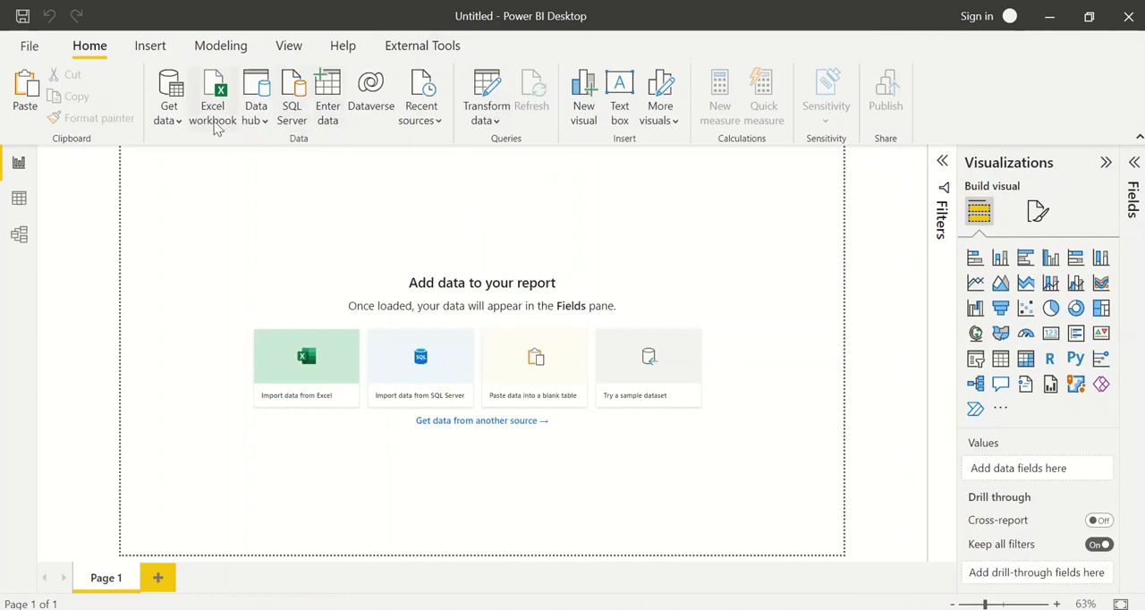
# Start a manually entered table and fill its first row with Name and RollNo
pyautogui.click(169, 120)
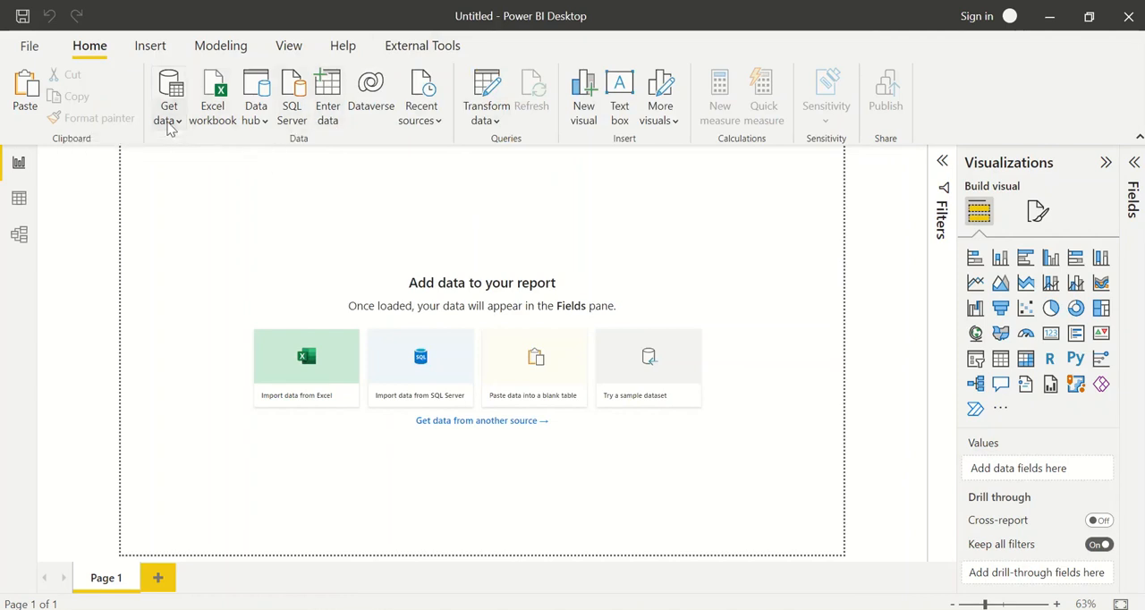
pyautogui.click(332, 126)
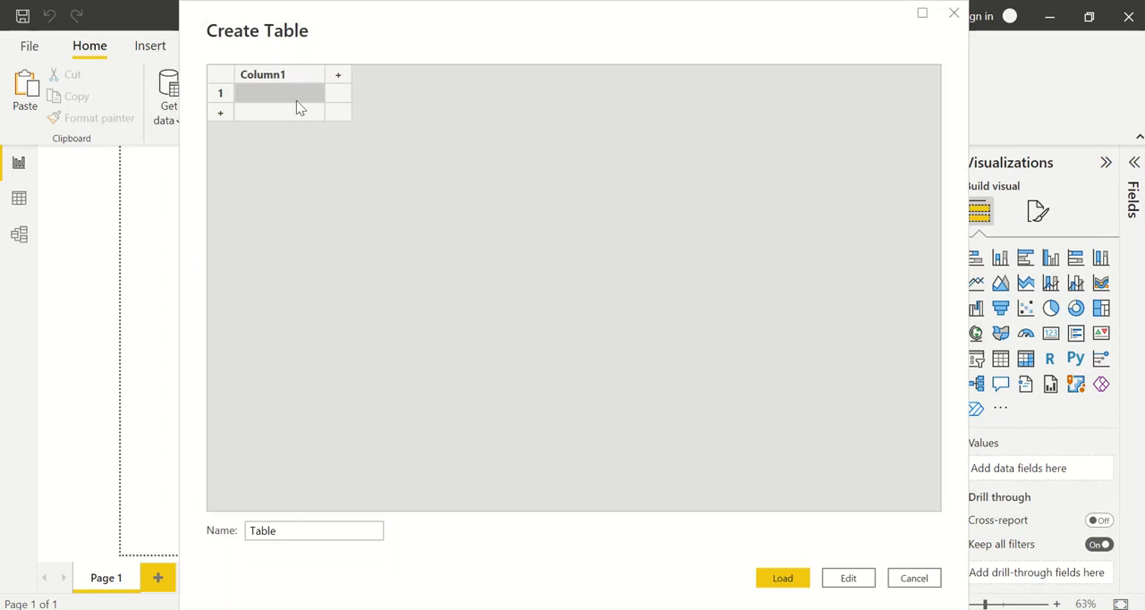
pyautogui.write('Name')
pyautogui.press('Tab')
pyautogui.write('R')
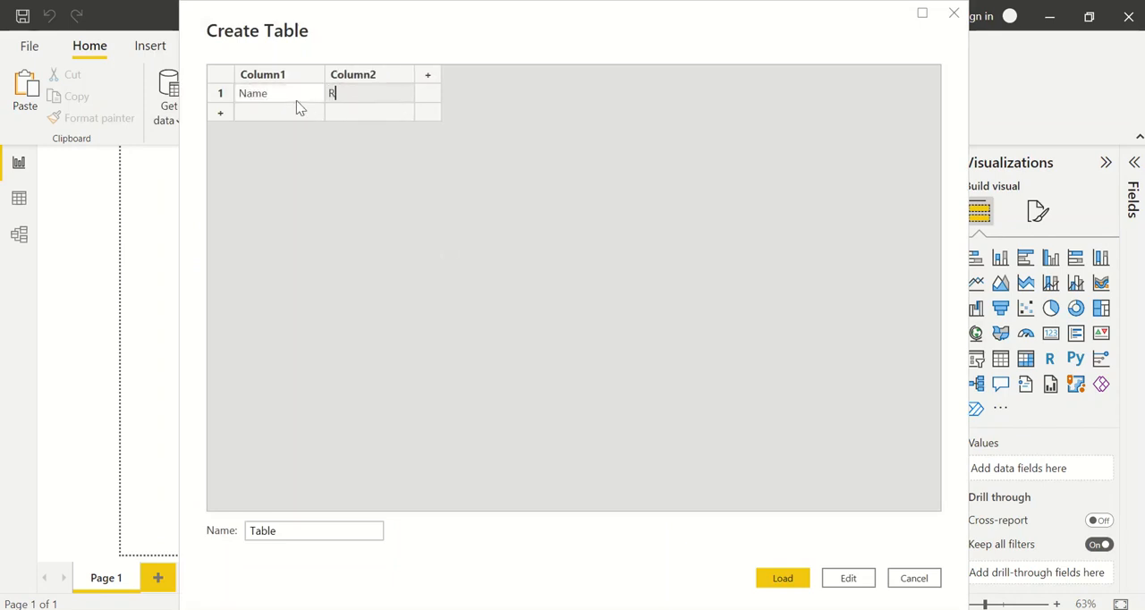
pyautogui.write('ollNo')
pyautogui.press('Return')
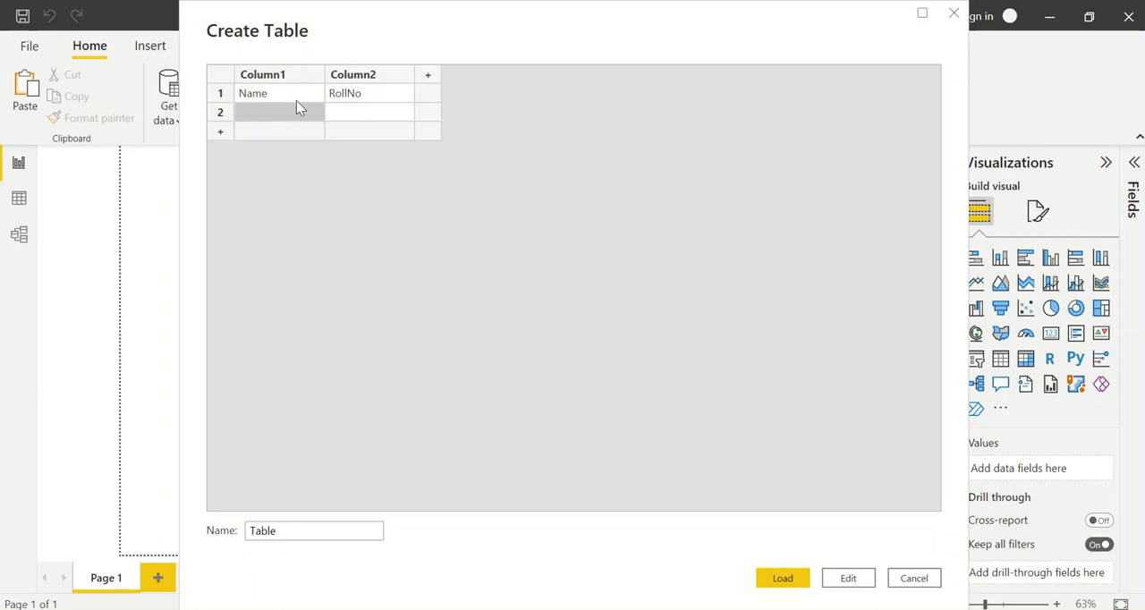
# Enter a student's name and roll number 101 in the table's second row
pyautogui.write('Rahul')
pyautogui.press('Tab')
pyautogui.write('101')
pyautogui.press('Return')
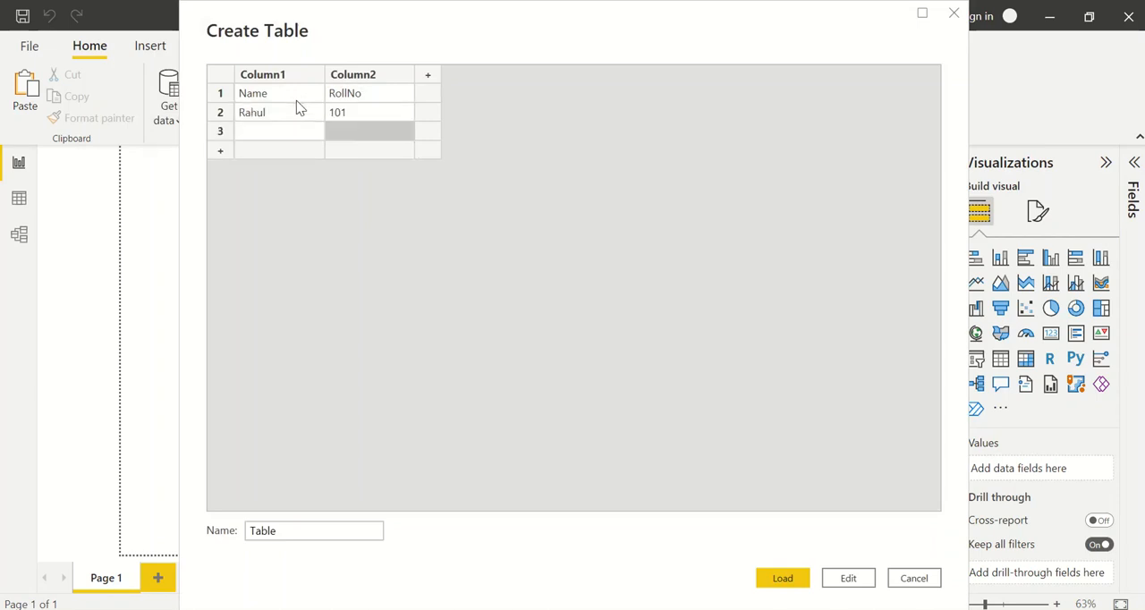
# Enter another student's name and roll number 102 in the table's third row
pyautogui.write('R')
pyautogui.press('BackSpace')
pyautogui.press('Left')
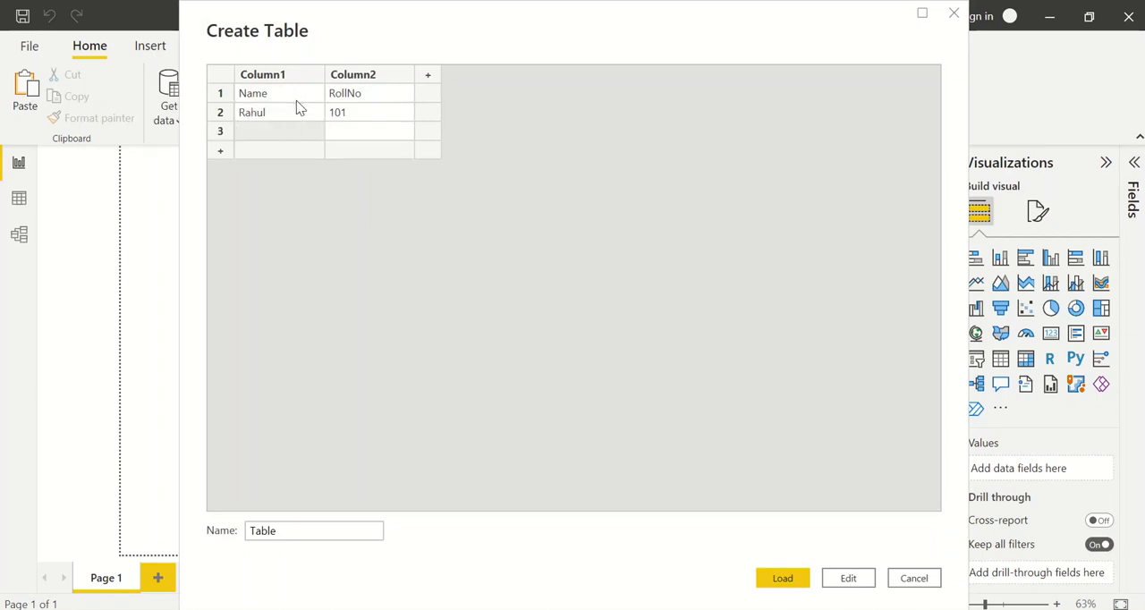
pyautogui.write('Rohit')
pyautogui.press('Tab')
pyautogui.write('101')
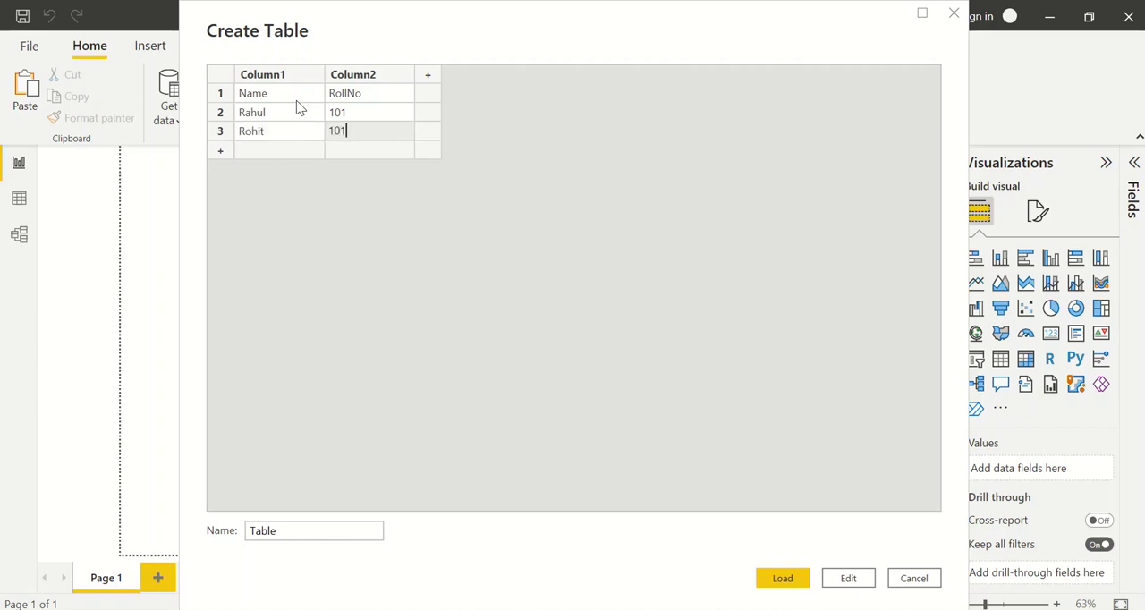
pyautogui.press('BackSpace')
pyautogui.write('2')
# Load the manually entered table into the report and expand it to list its columns
pyautogui.click(791, 580)
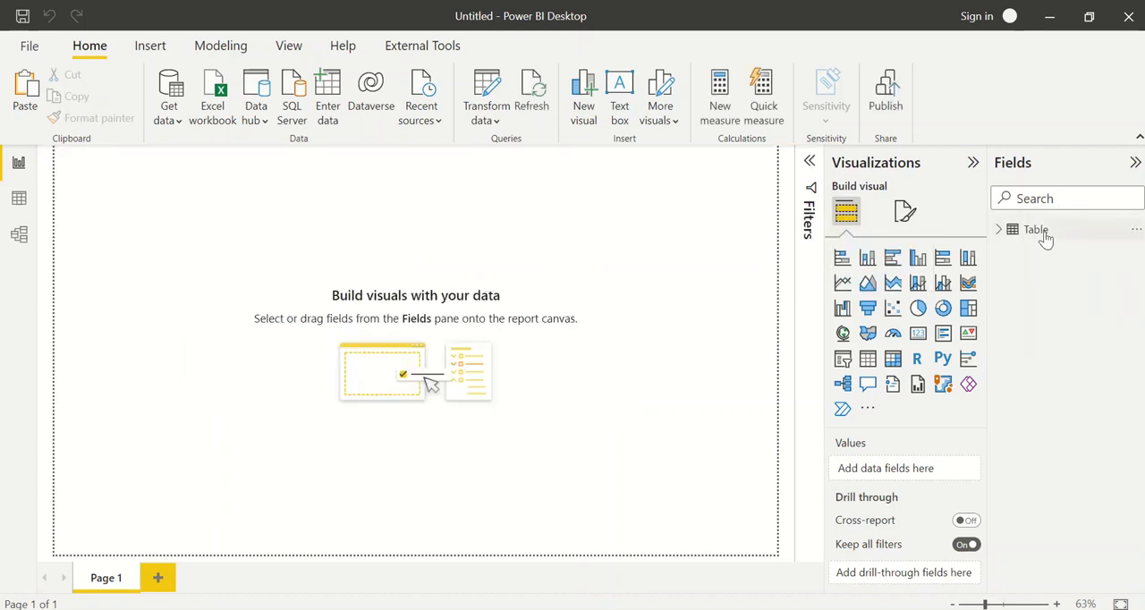
pyautogui.click(1024, 232)
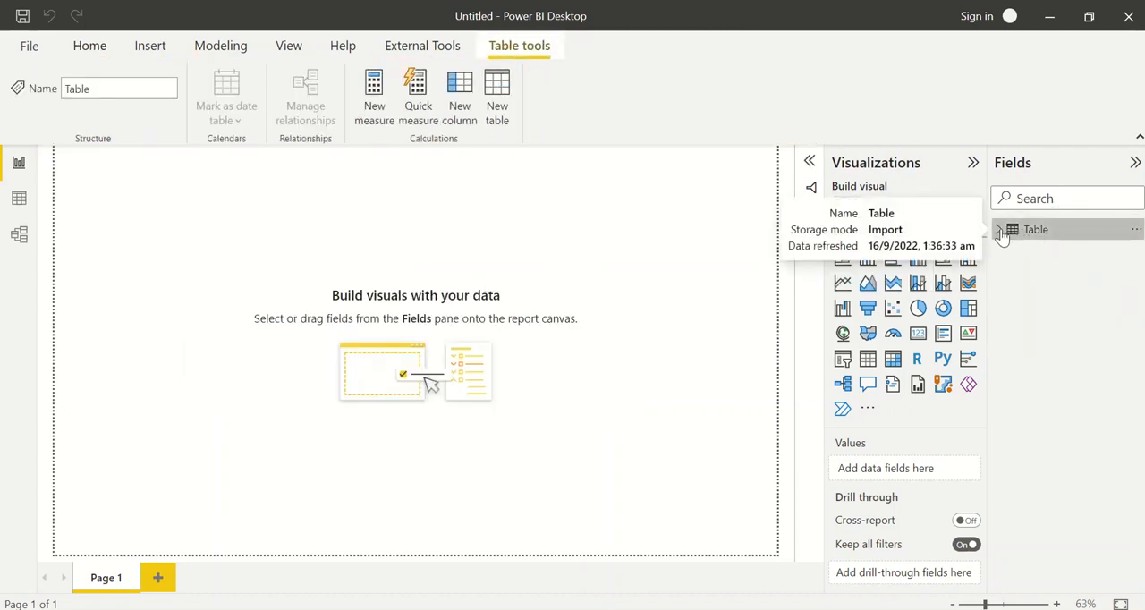
pyautogui.click(1000, 230)
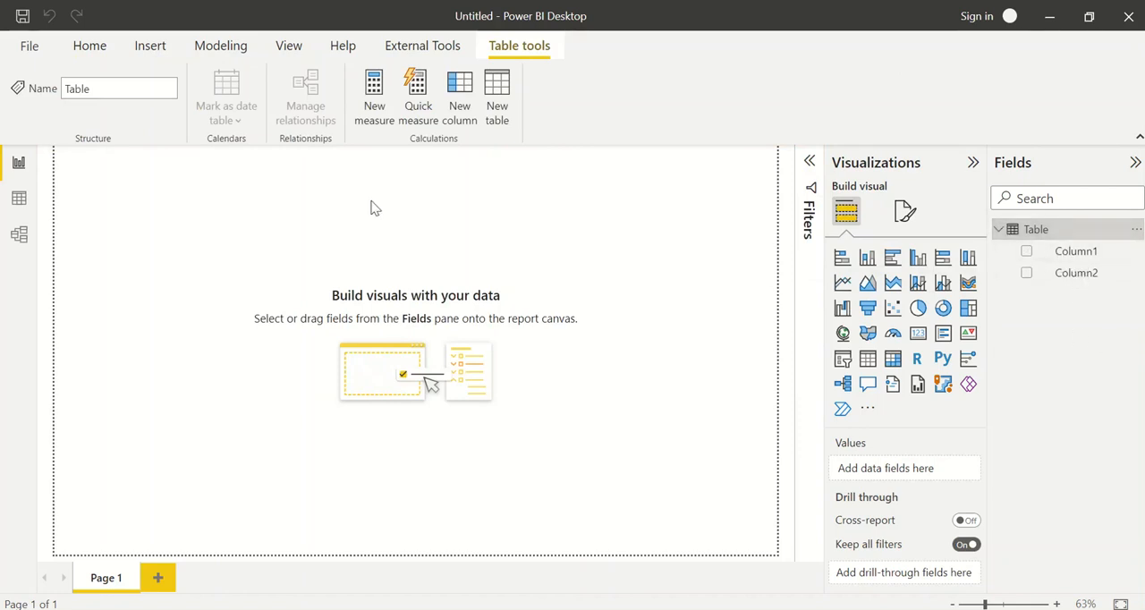
# Look over the data transformation options and the commands available for inserting elements and modeling data
pyautogui.click(90, 46)
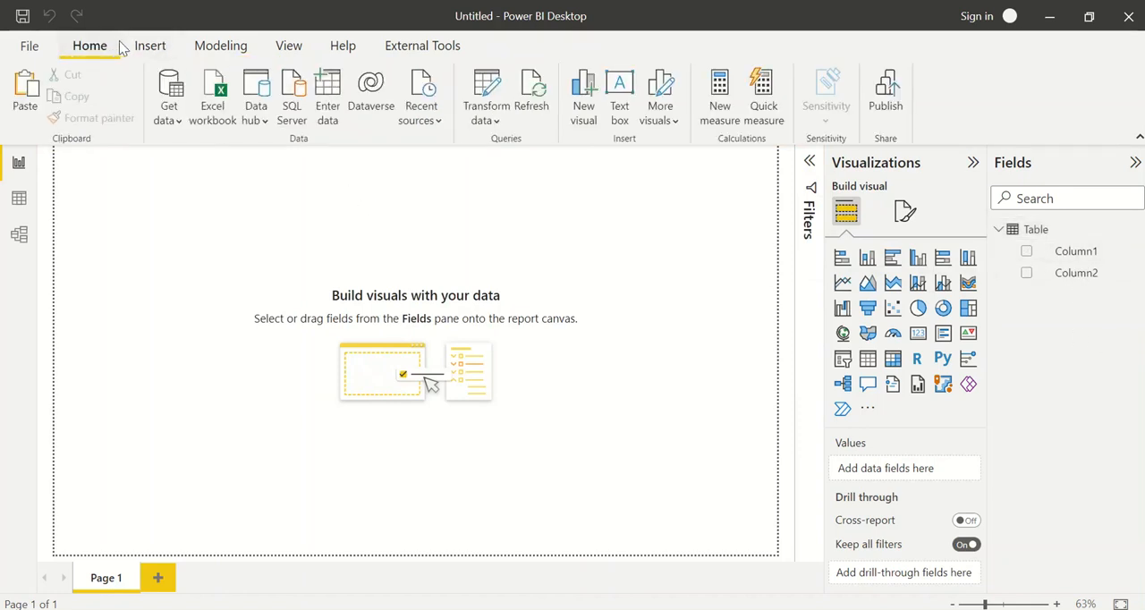
pyautogui.click(500, 125)
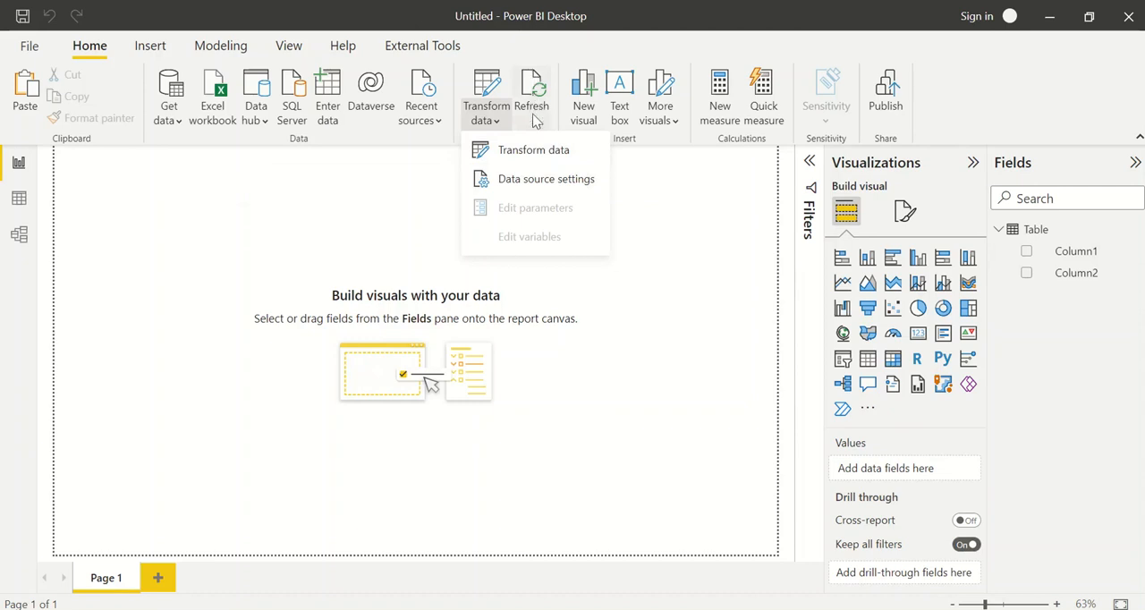
pyautogui.click(657, 170)
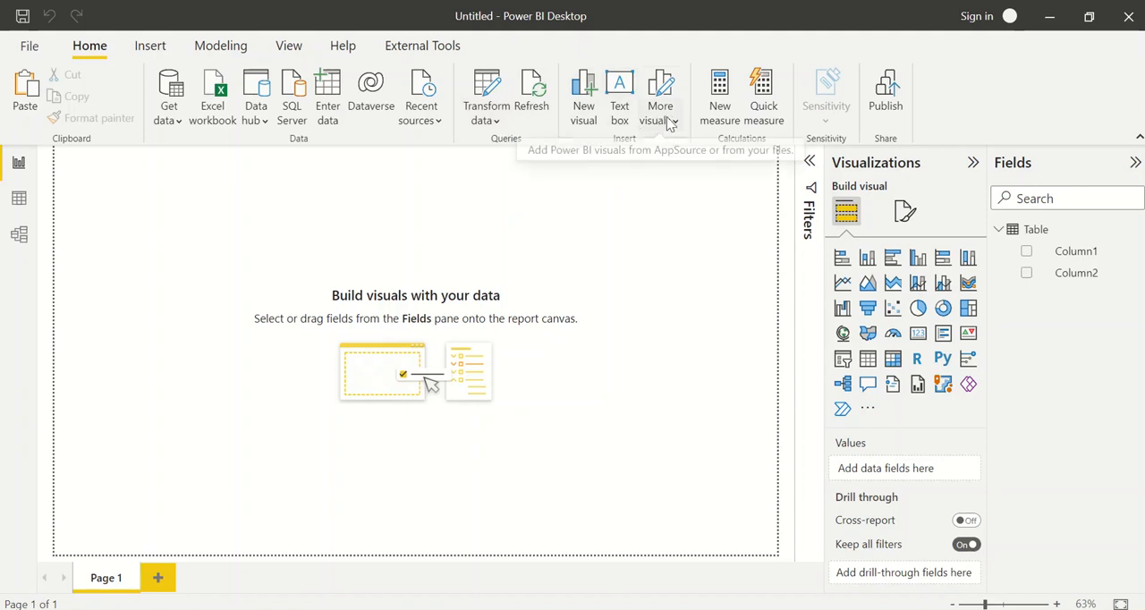
pyautogui.click(148, 50)
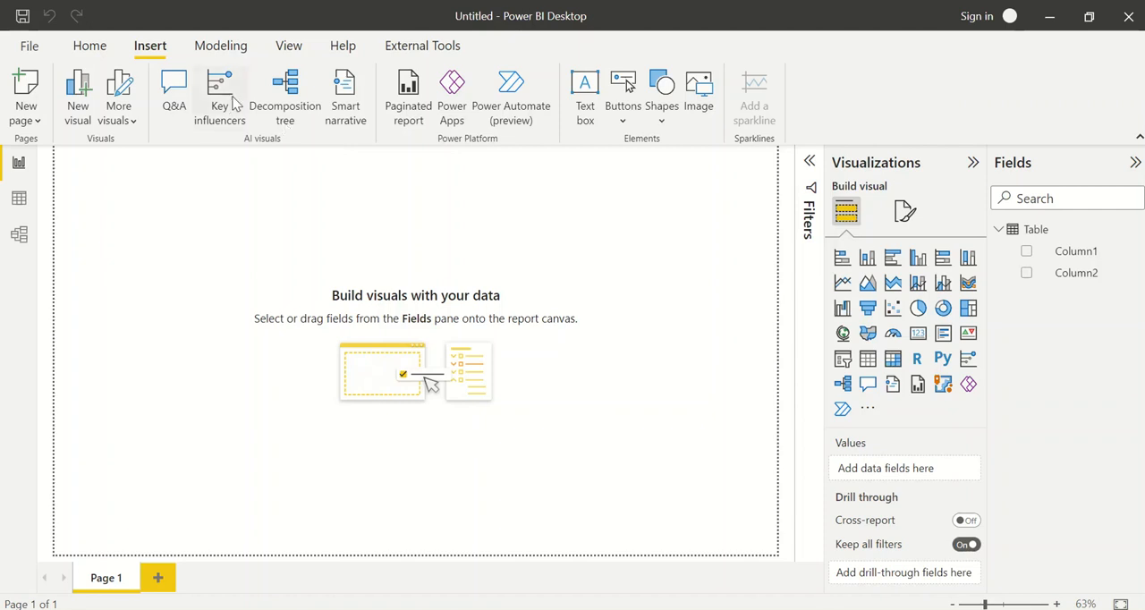
pyautogui.click(240, 57)
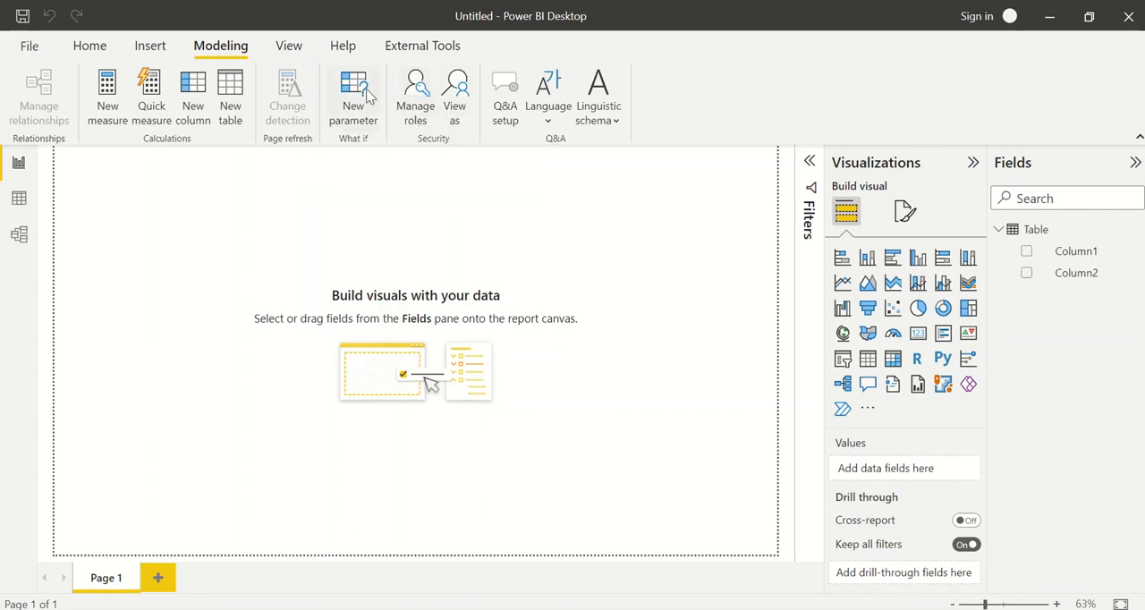
# Look over the available report themes and preview the report page in mobile layout before returning to the normal layout
pyautogui.click(286, 48)
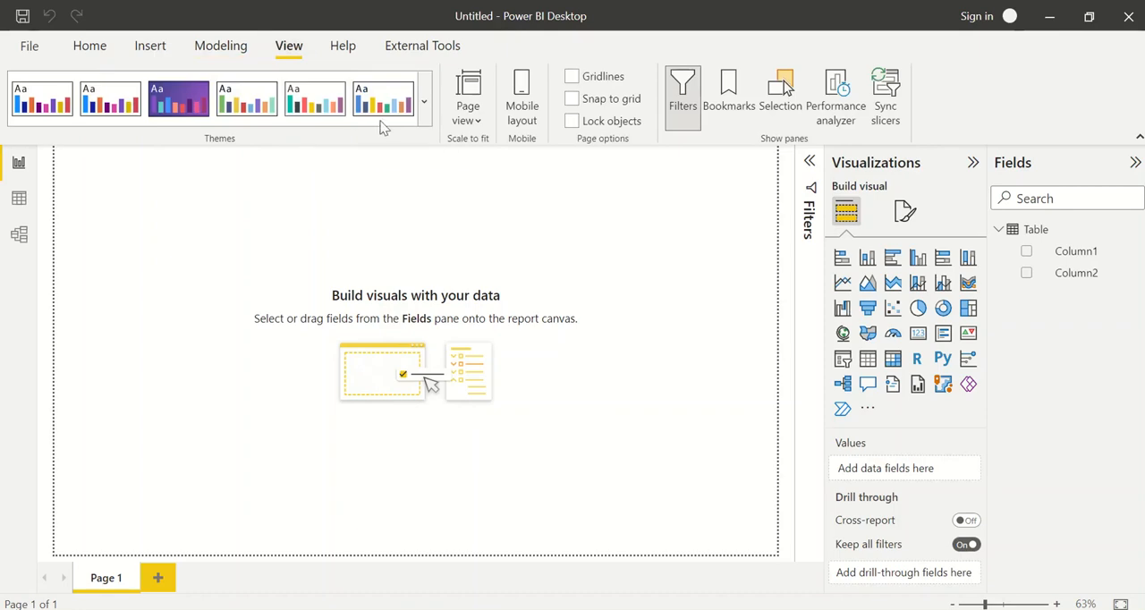
pyautogui.click(424, 101)
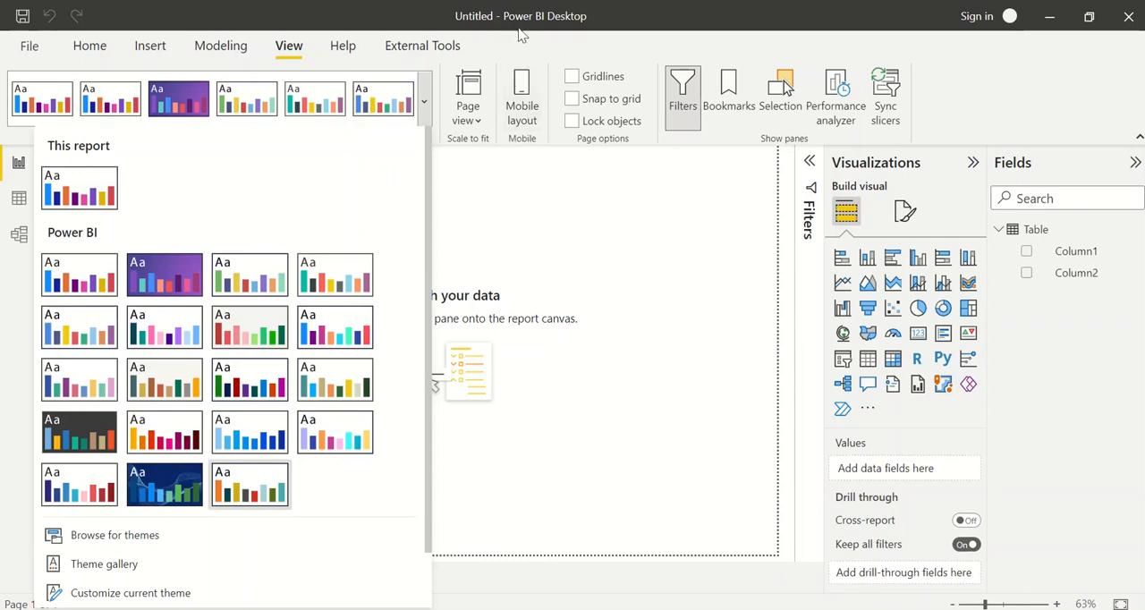
pyautogui.click(524, 116)
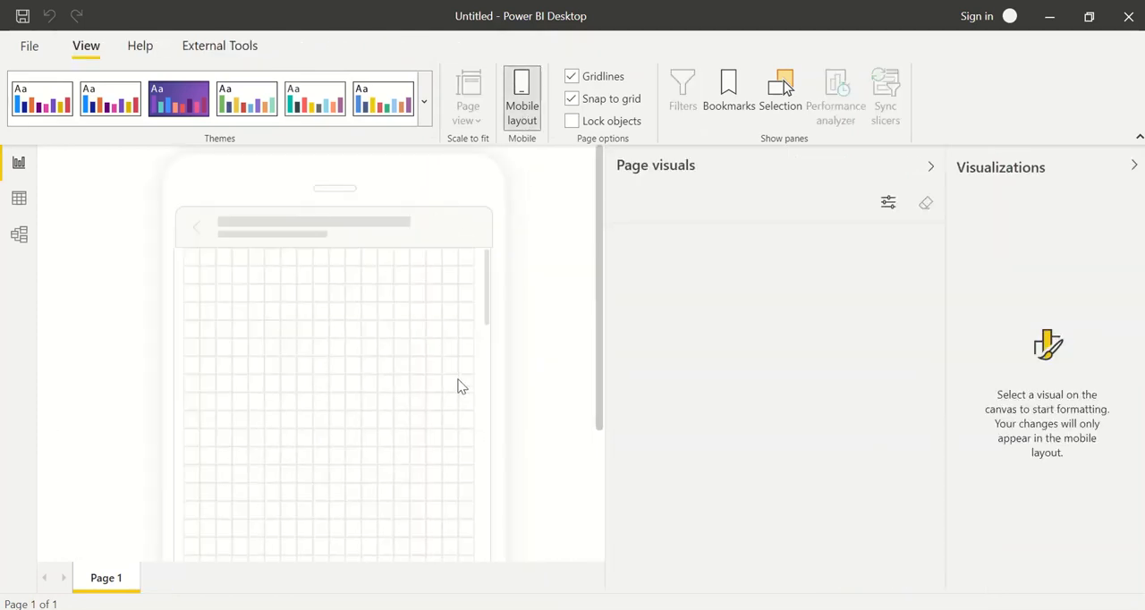
pyautogui.click(529, 97)
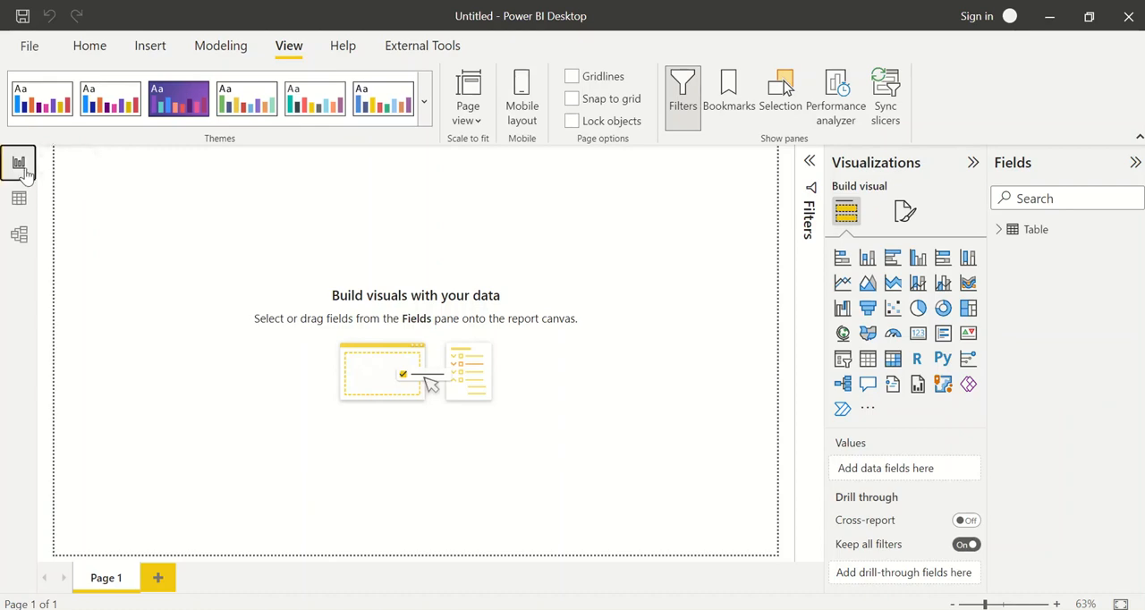
# Examine the manually entered table in the Data and Model views and return to the Report view
pyautogui.click(20, 198)
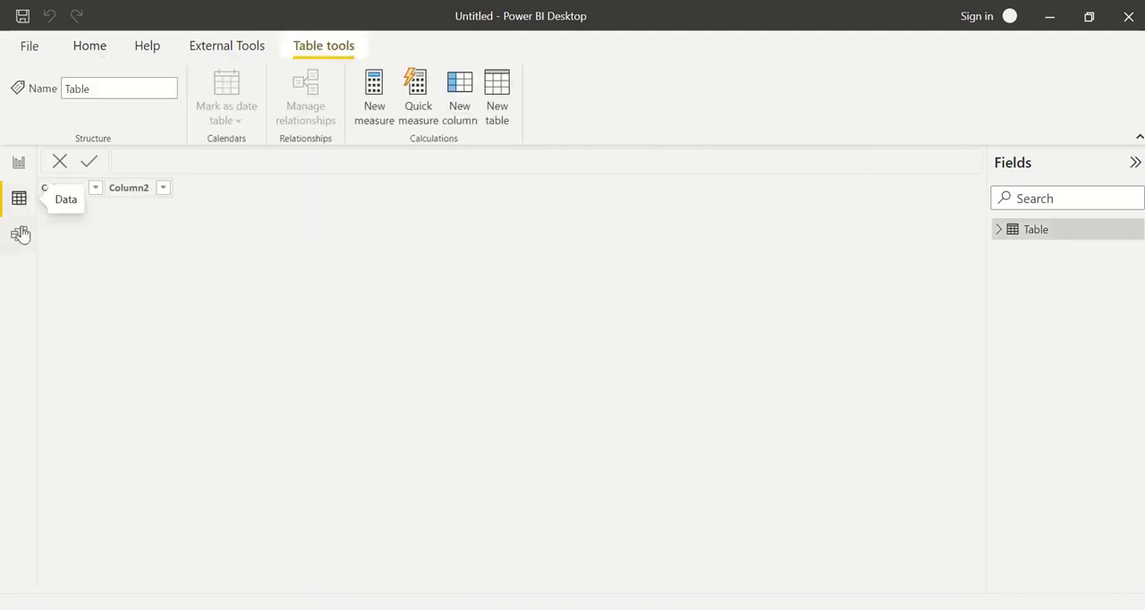
pyautogui.click(21, 234)
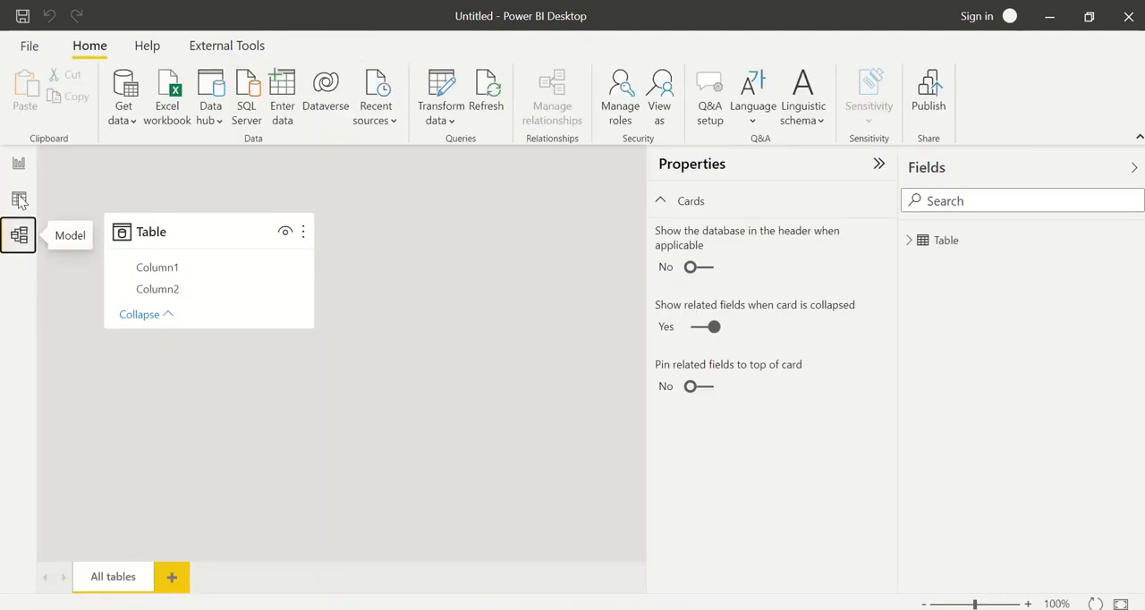
pyautogui.click(19, 165)
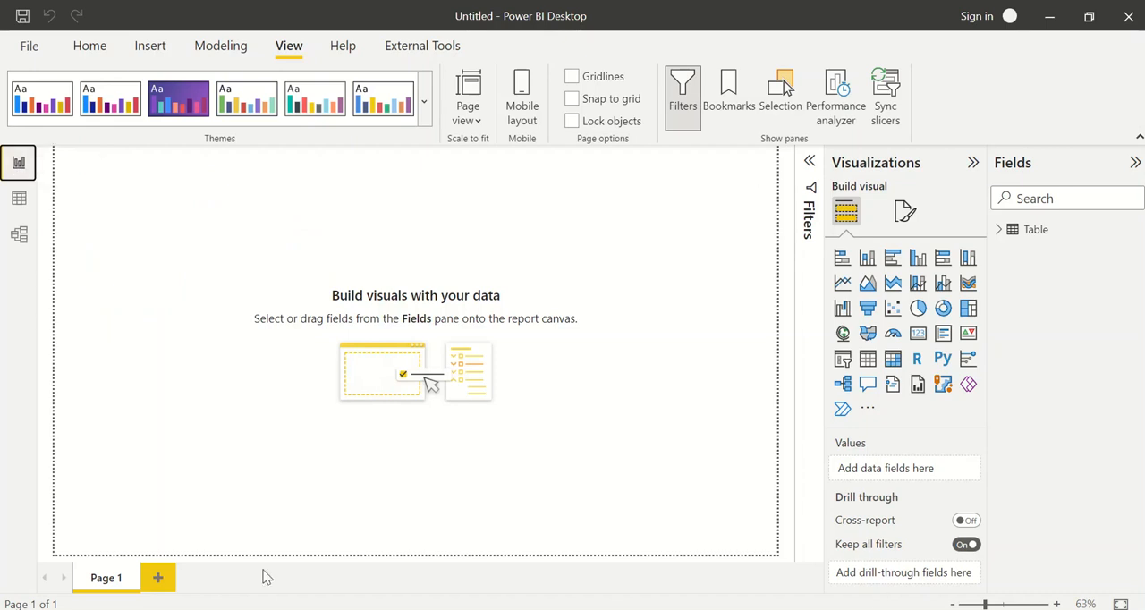
pyautogui.click(18, 200)
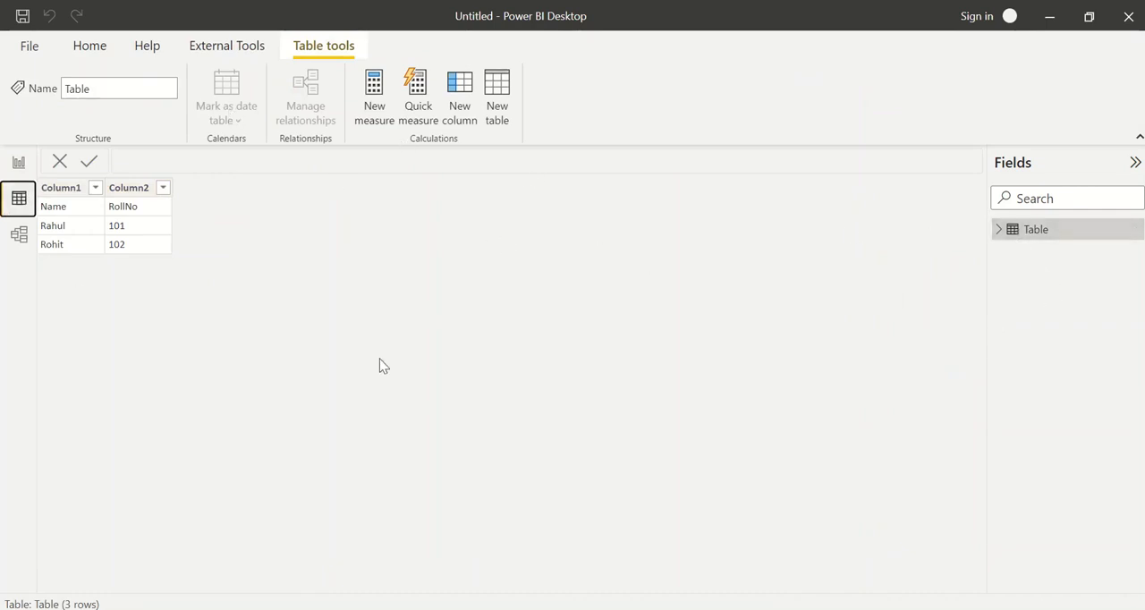
pyautogui.click(20, 236)
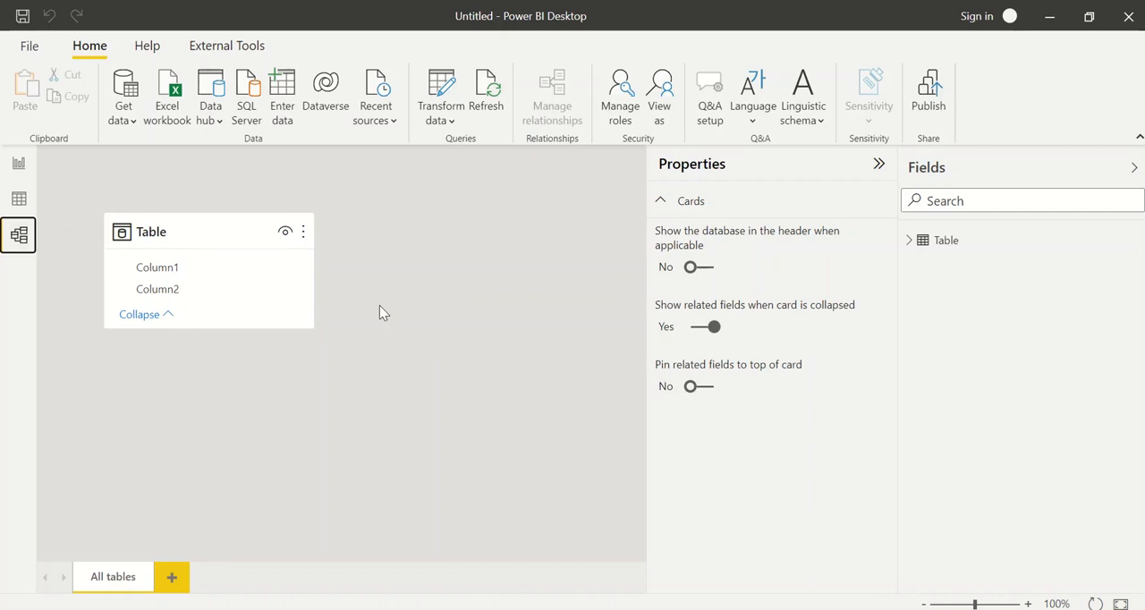
pyautogui.click(16, 162)
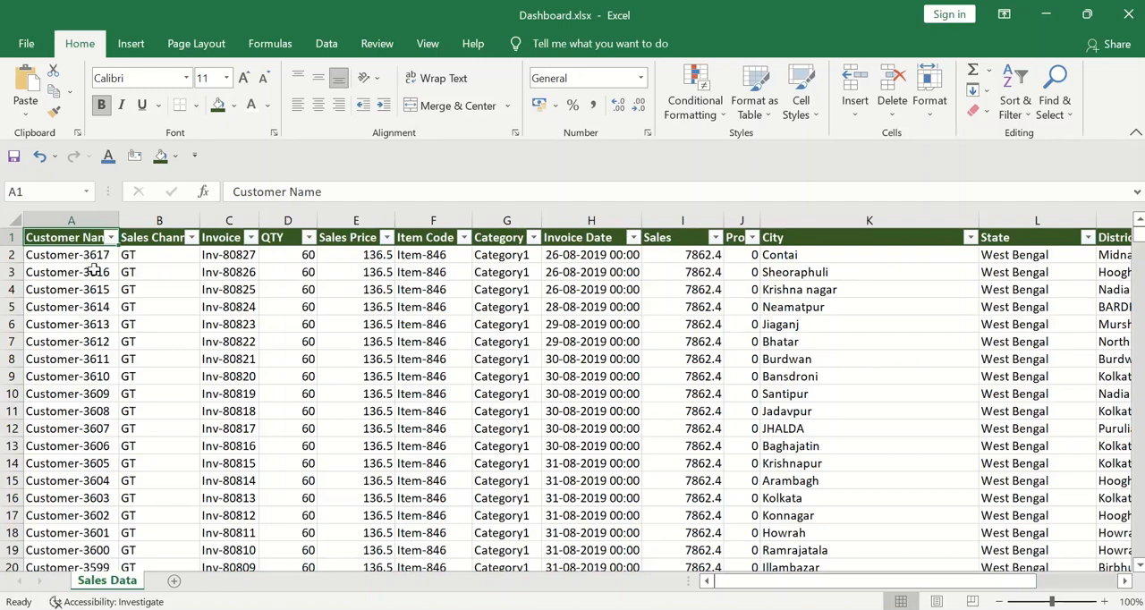
# In Excel's Dashboard.xlsx, examine the Customer Name and Sales Channel columns and list the sales channel filter values
pyautogui.click(69, 219)
pyautogui.moveTo(68, 219); pyautogui.dragTo(135, 219)
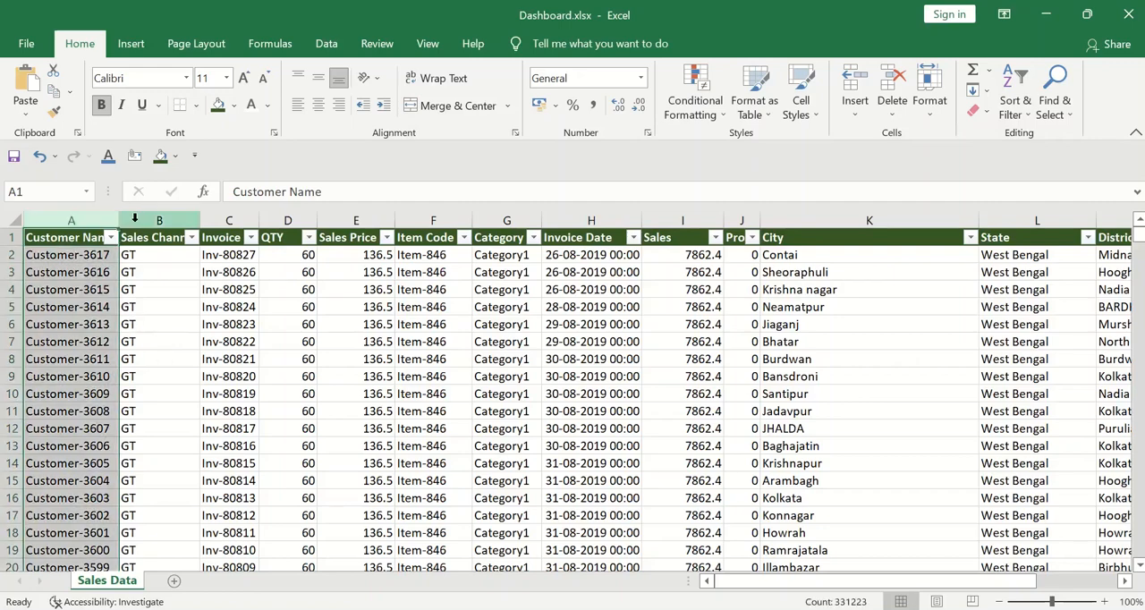
pyautogui.click(136, 218)
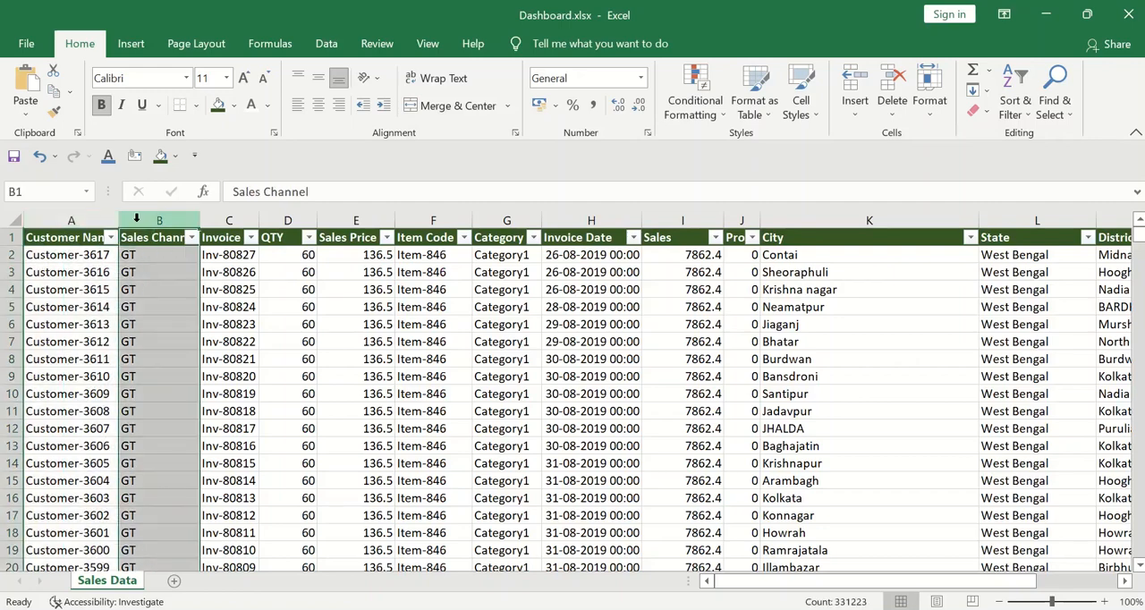
pyautogui.click(193, 237)
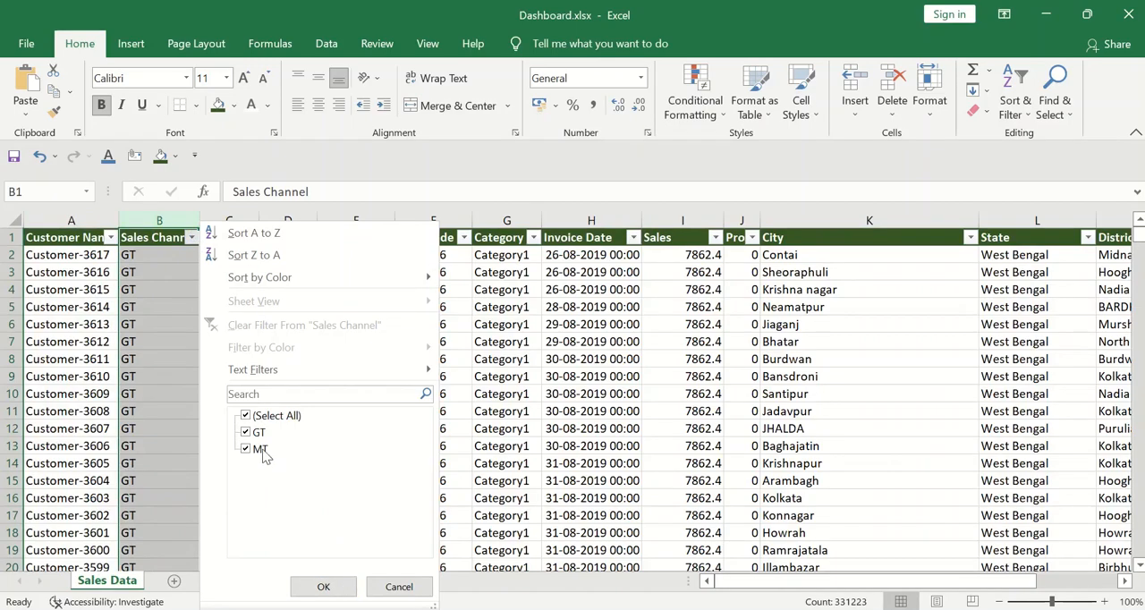
pyautogui.click(166, 350)
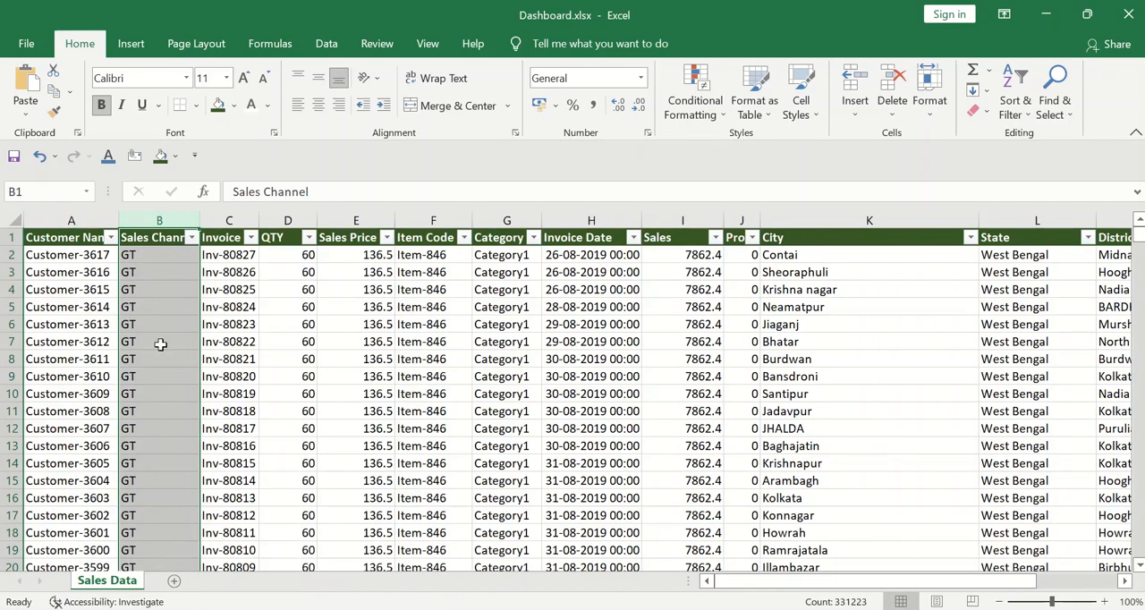
# Examine the Invoice, QTY, Sales Price and Item Code columns and browse the item code filter values
pyautogui.click(229, 222)
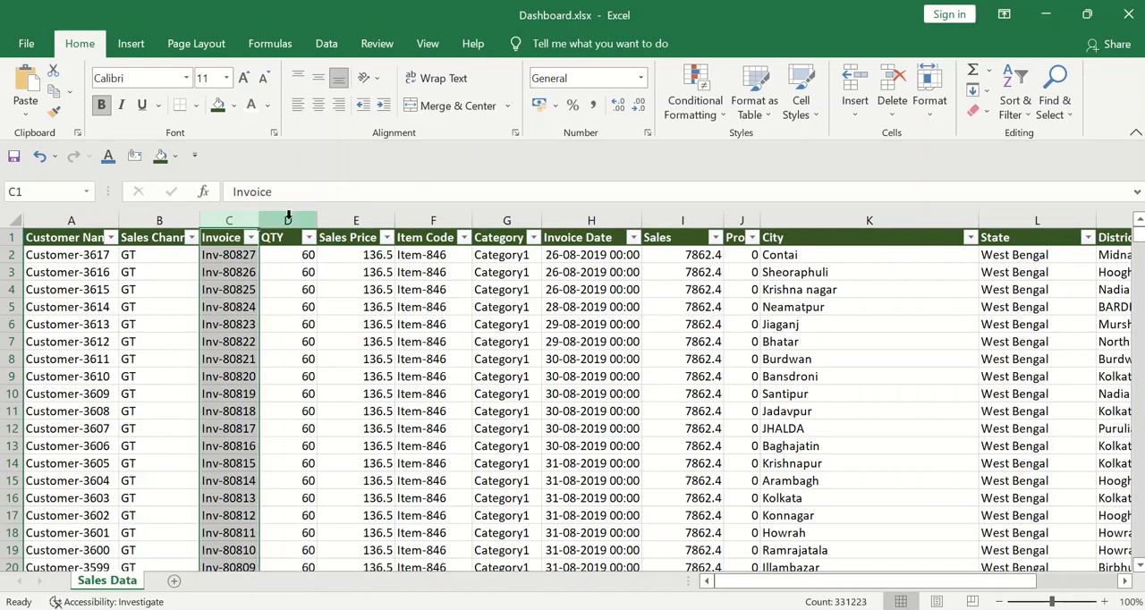
pyautogui.click(288, 219)
pyautogui.click(349, 219)
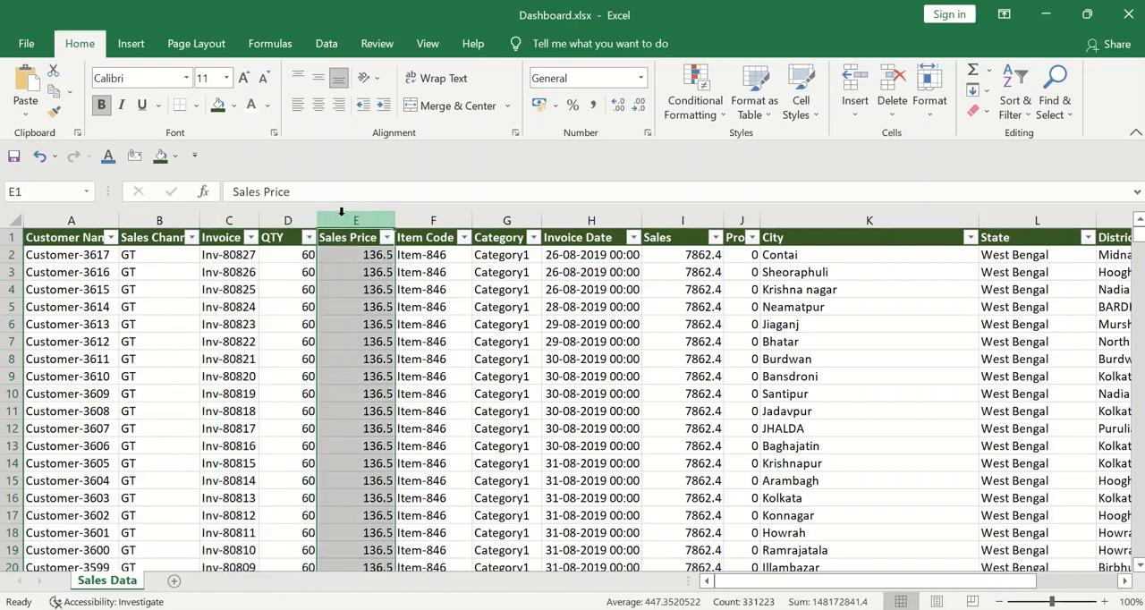
pyautogui.click(426, 216)
pyautogui.click(463, 237)
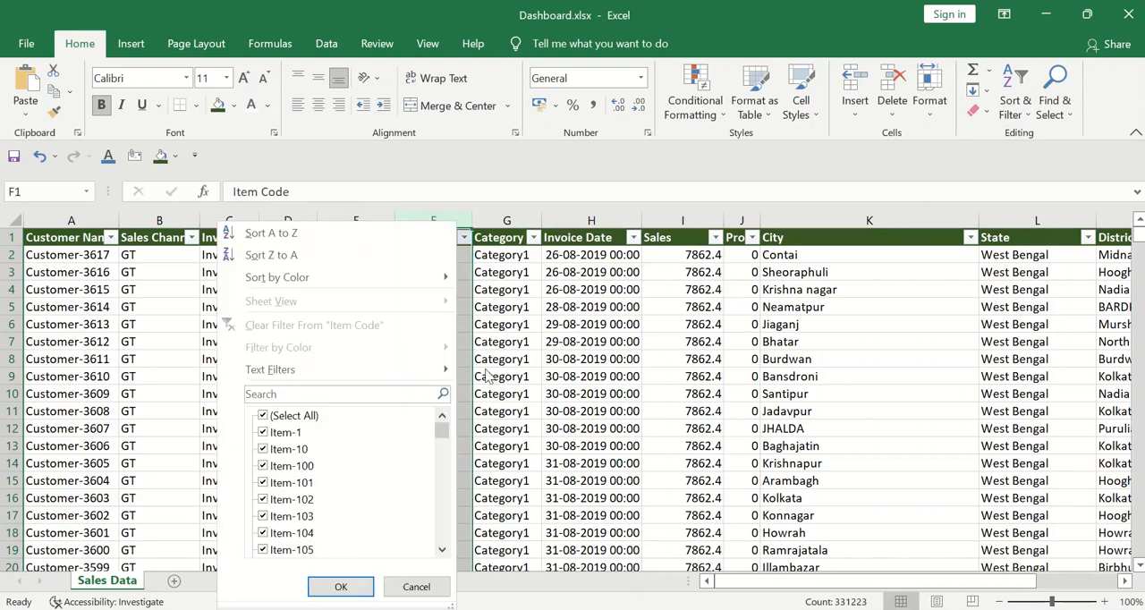
pyautogui.scroll(-20, 386, 464)
pyautogui.click(501, 323)
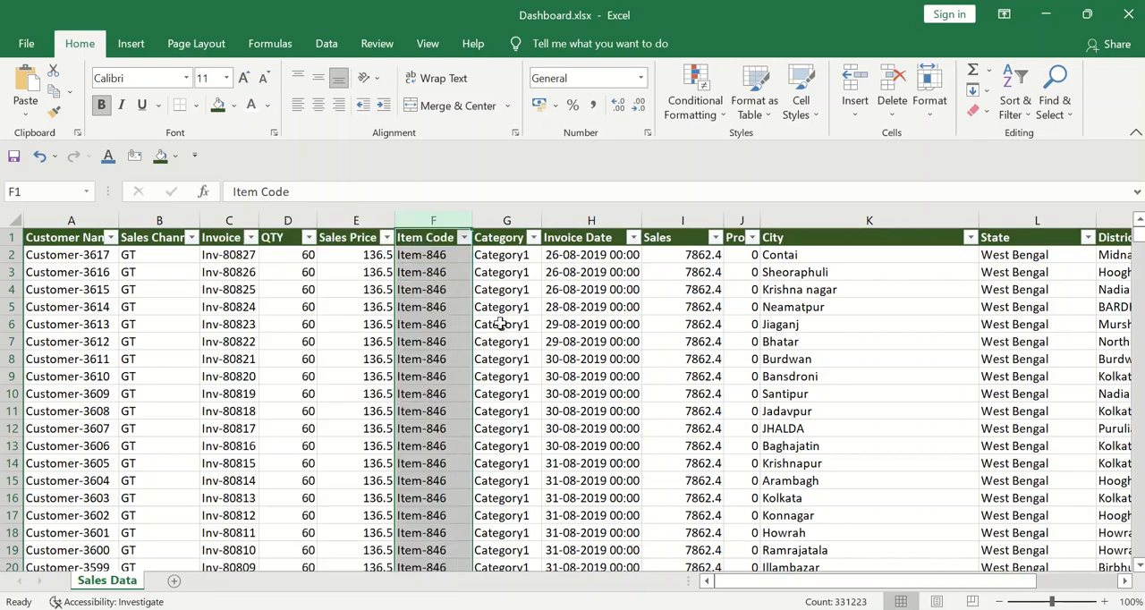
# List the Category column's filter values without filtering and examine the Invoice Date column
pyautogui.click(494, 212)
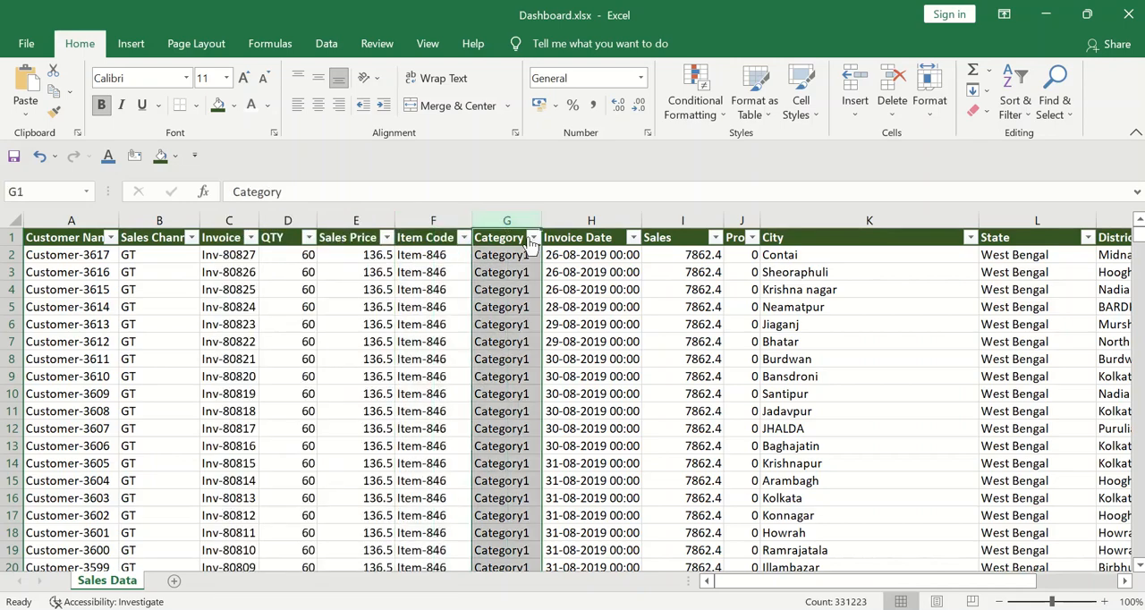
pyautogui.click(533, 237)
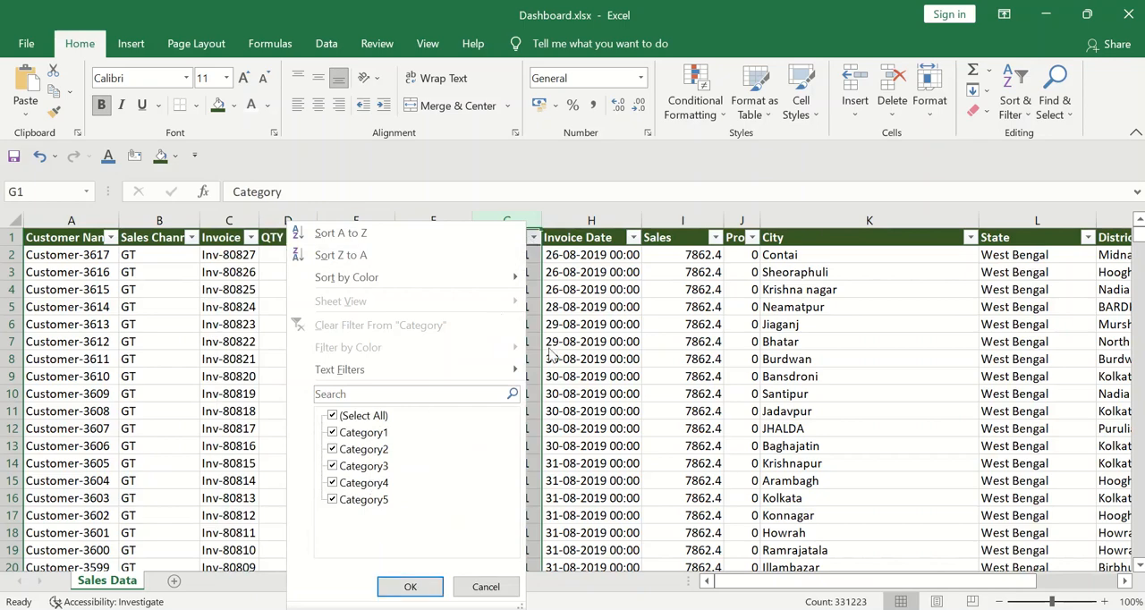
pyautogui.click(410, 586)
pyautogui.click(603, 232)
pyautogui.click(600, 220)
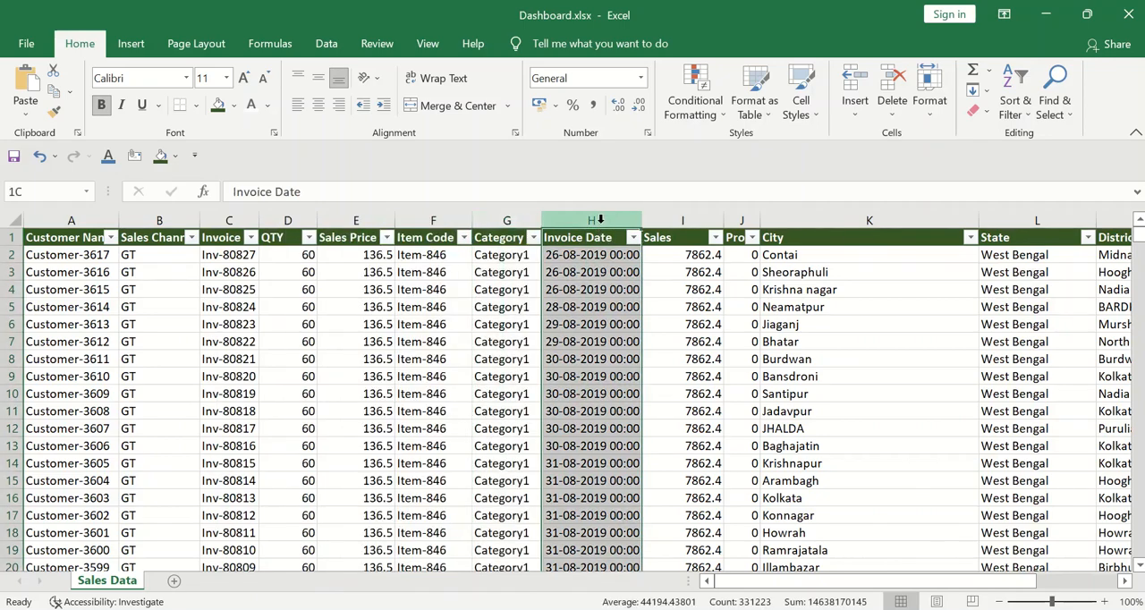
# Examine the sales sheet's columns from Sales through City and State to District
pyautogui.click(696, 212)
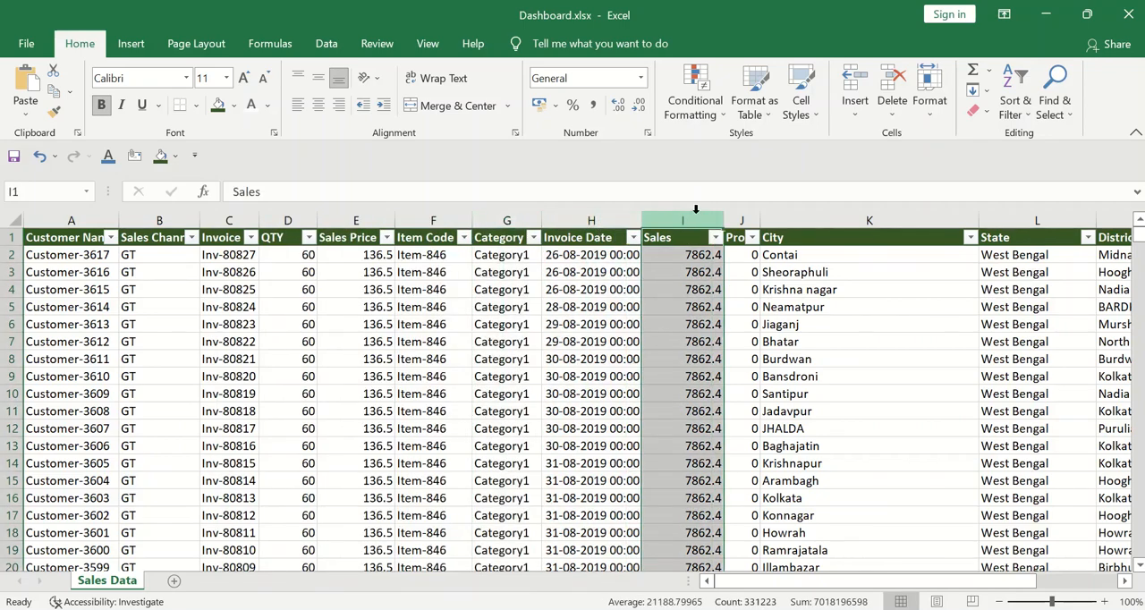
pyautogui.click(740, 220)
pyautogui.click(851, 220)
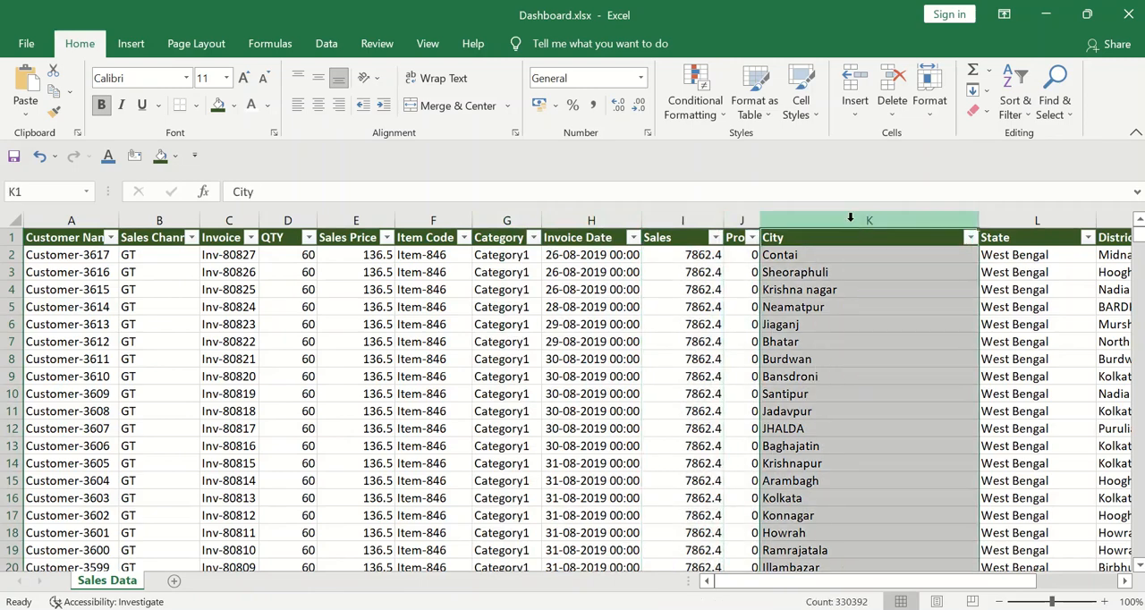
pyautogui.click(1004, 220)
pyautogui.hscroll(2, 1004, 220)
pyautogui.click(1002, 220)
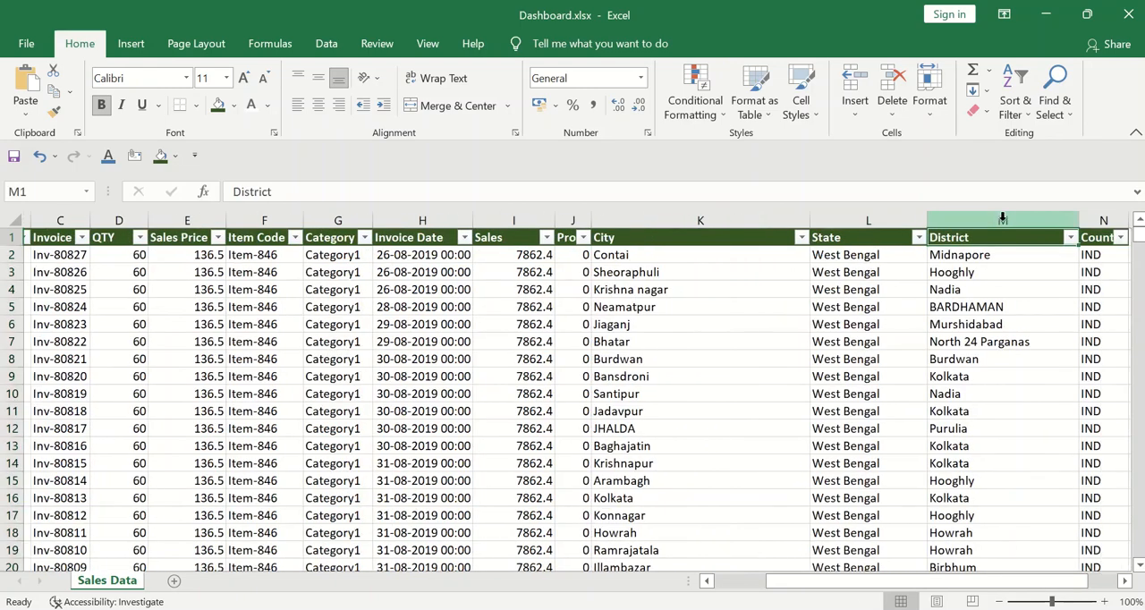
# Check the Country column's filter values without filtering and return to the sheet's first column
pyautogui.press('Right')
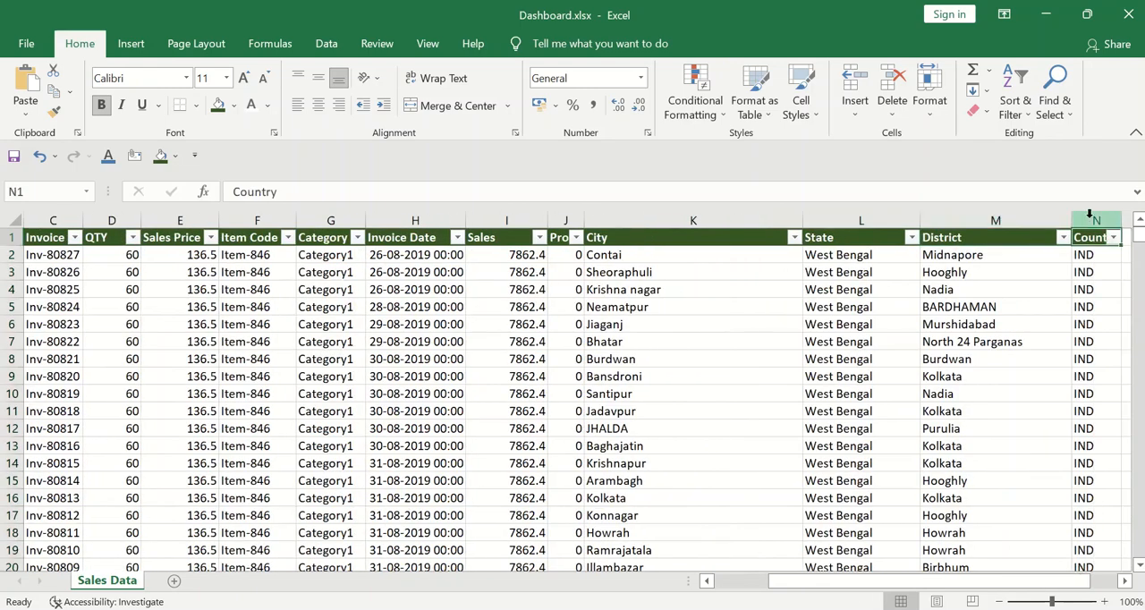
pyautogui.click(1089, 220)
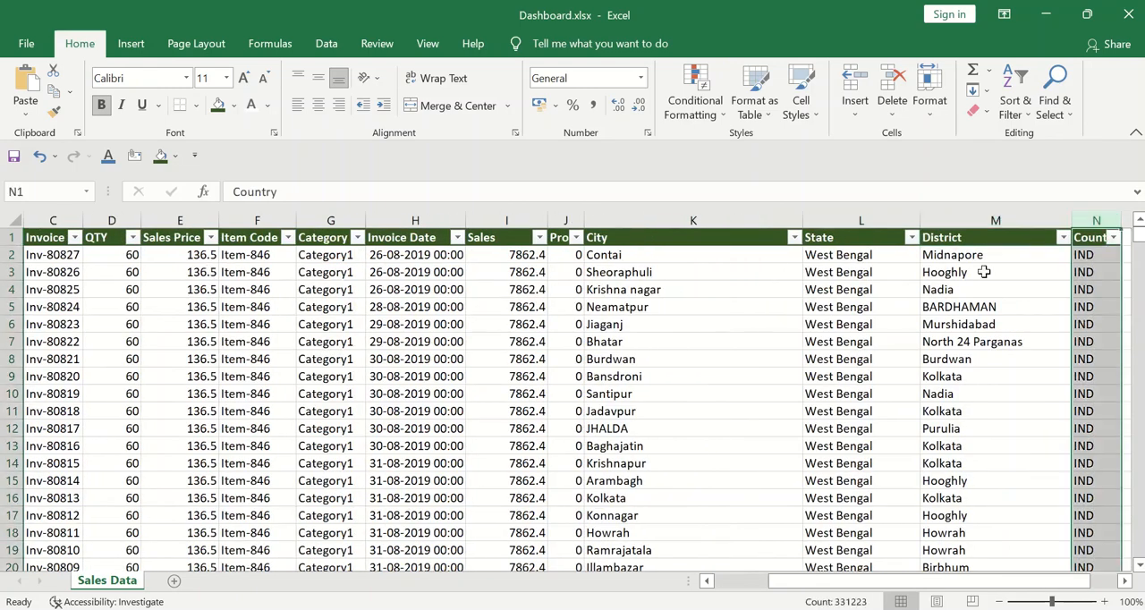
pyautogui.click(1113, 238)
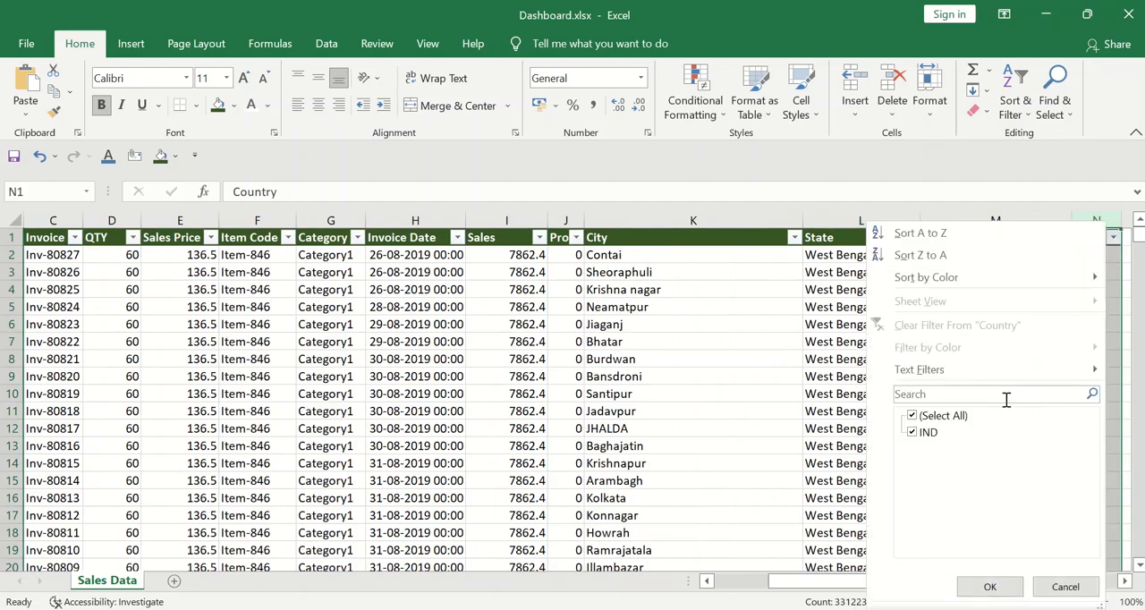
pyautogui.press('Return')
pyautogui.press('Left')
pyautogui.press('Left')
pyautogui.press('Left')
pyautogui.press('Left')
pyautogui.press('Left')
pyautogui.press('Left')
pyautogui.press('Left')
pyautogui.press('Left')
pyautogui.press('Left')
pyautogui.press('Left')
pyautogui.press('Left')
pyautogui.press('Left')
pyautogui.press('Left')
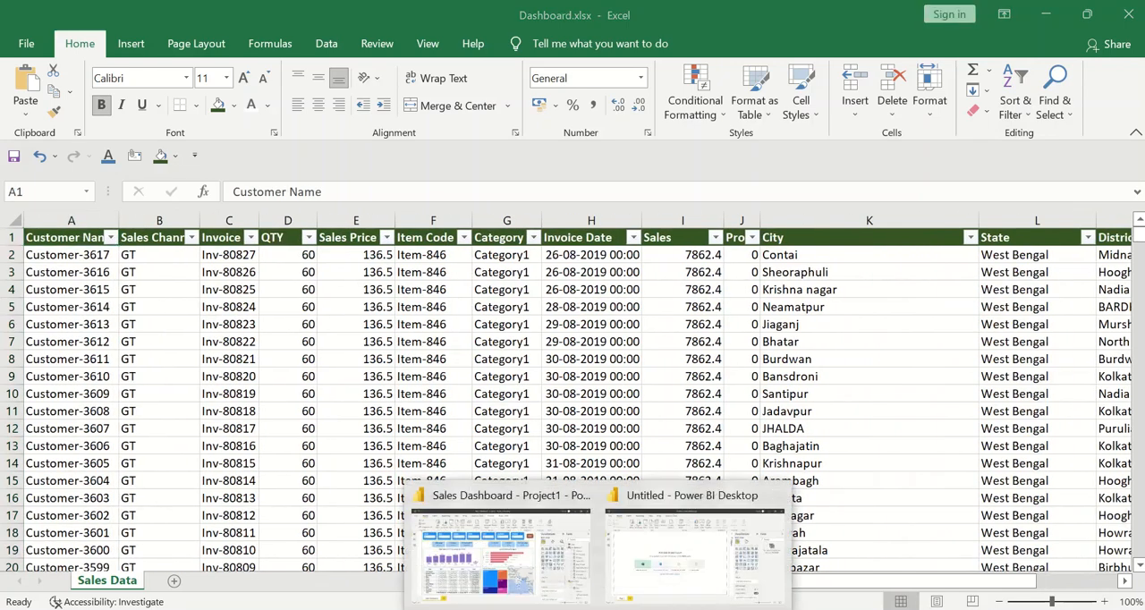
# Switch to the untitled Power BI Desktop report and open Dashboard.xlsx as the Excel workbook to import
pyautogui.click(693, 563)
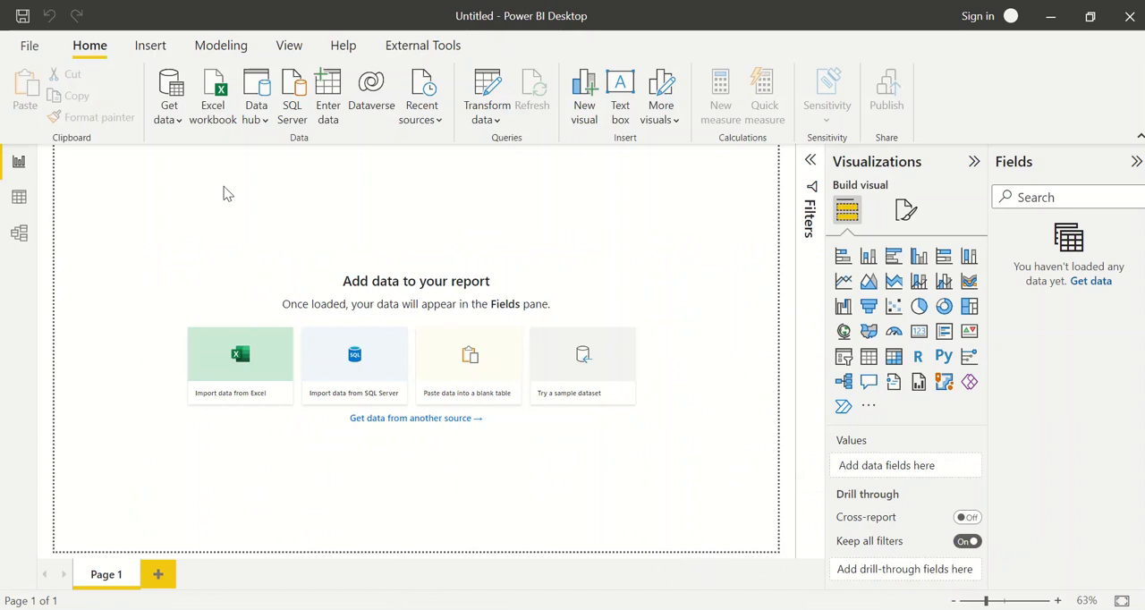
pyautogui.click(177, 128)
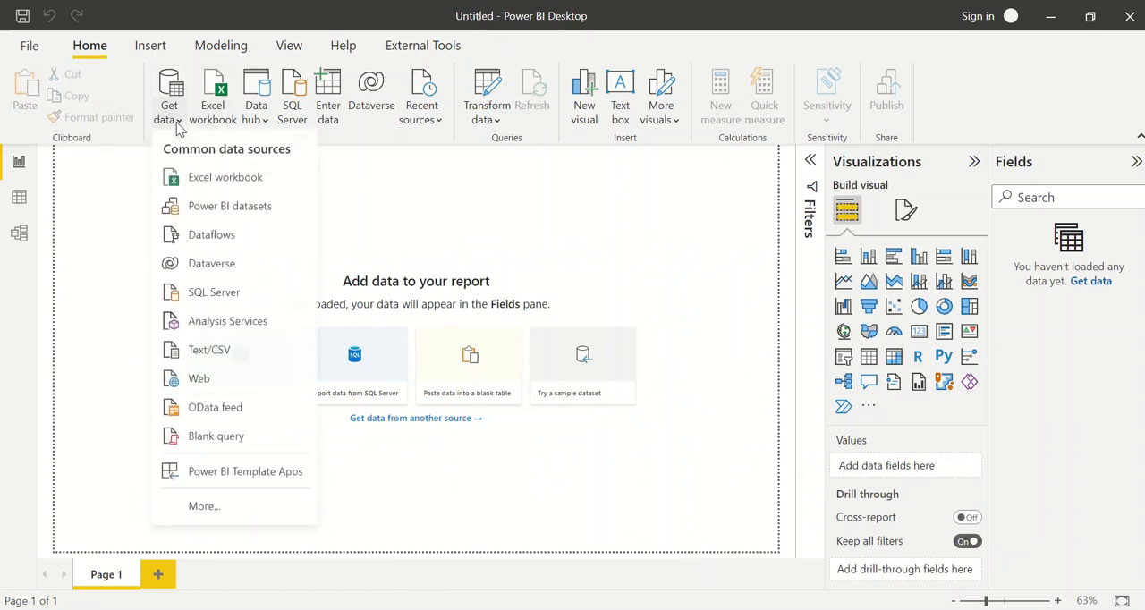
pyautogui.click(135, 162)
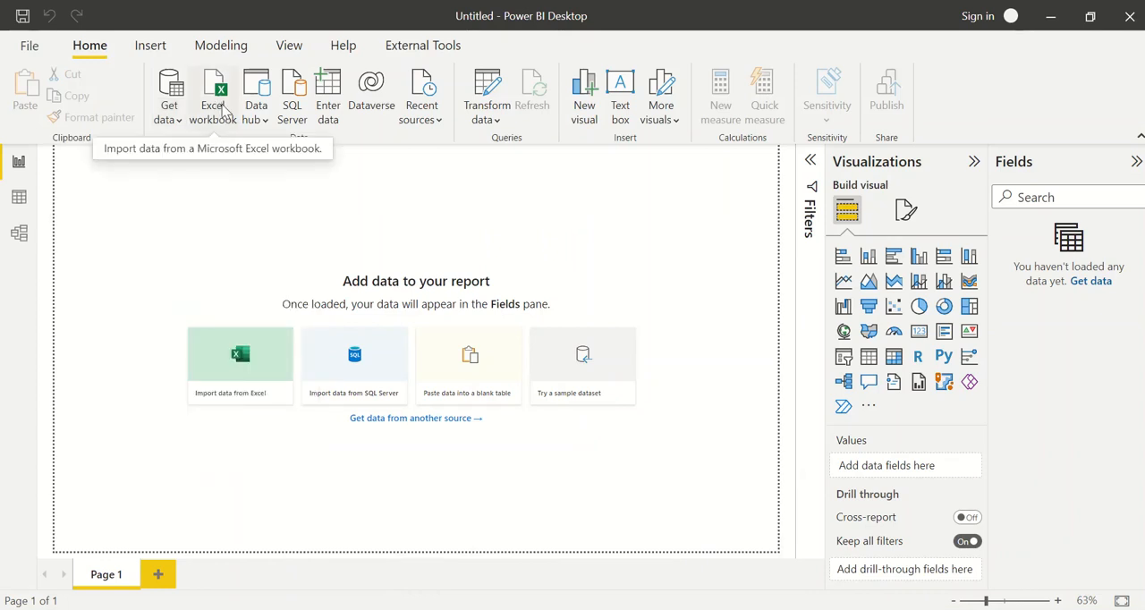
pyautogui.click(222, 109)
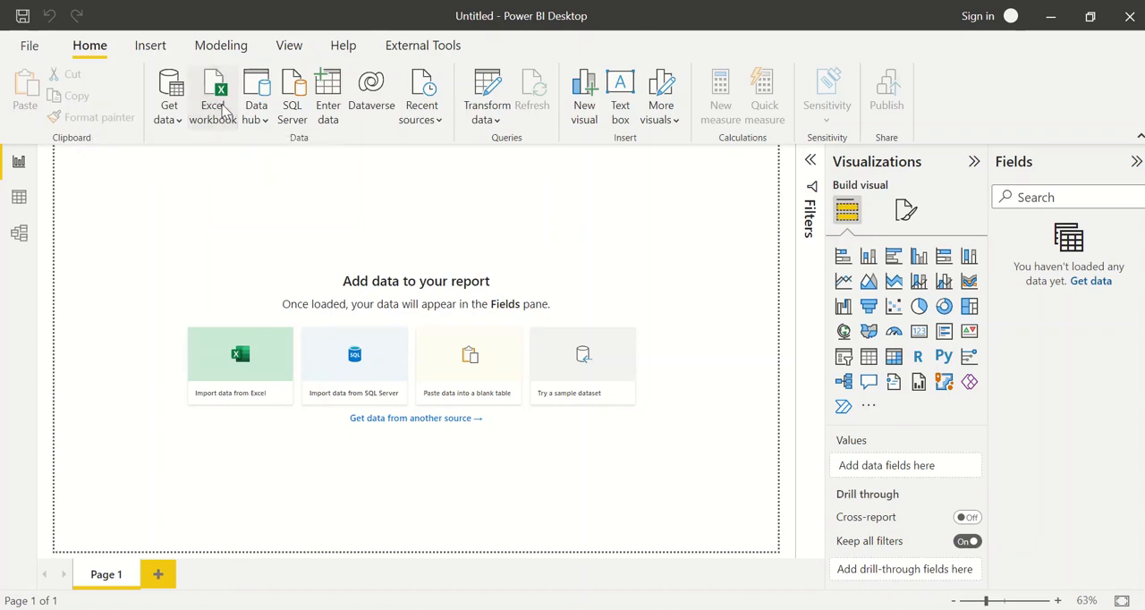
pyautogui.click(204, 161)
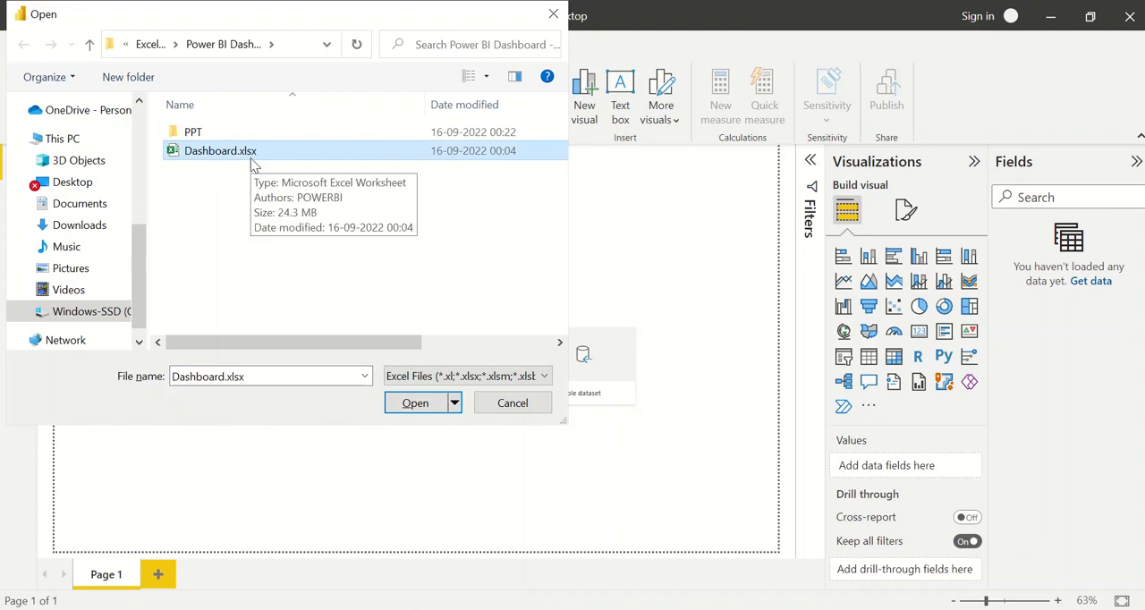
pyautogui.click(414, 404)
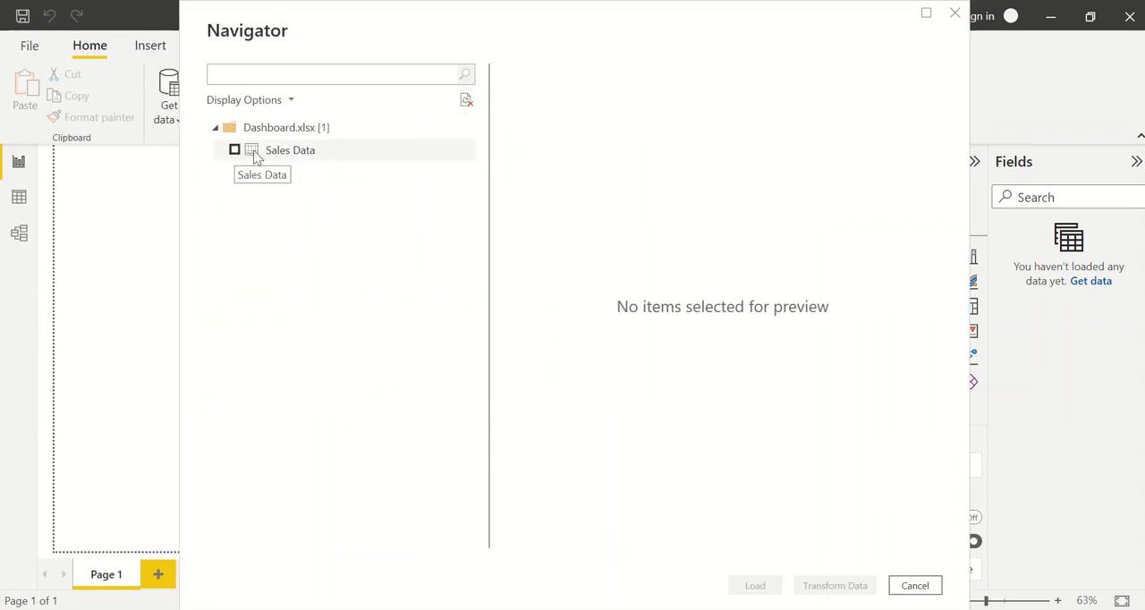
# Preview the Sales Data sheet, load it into the report and dismiss the load summary
pyautogui.click(234, 150)
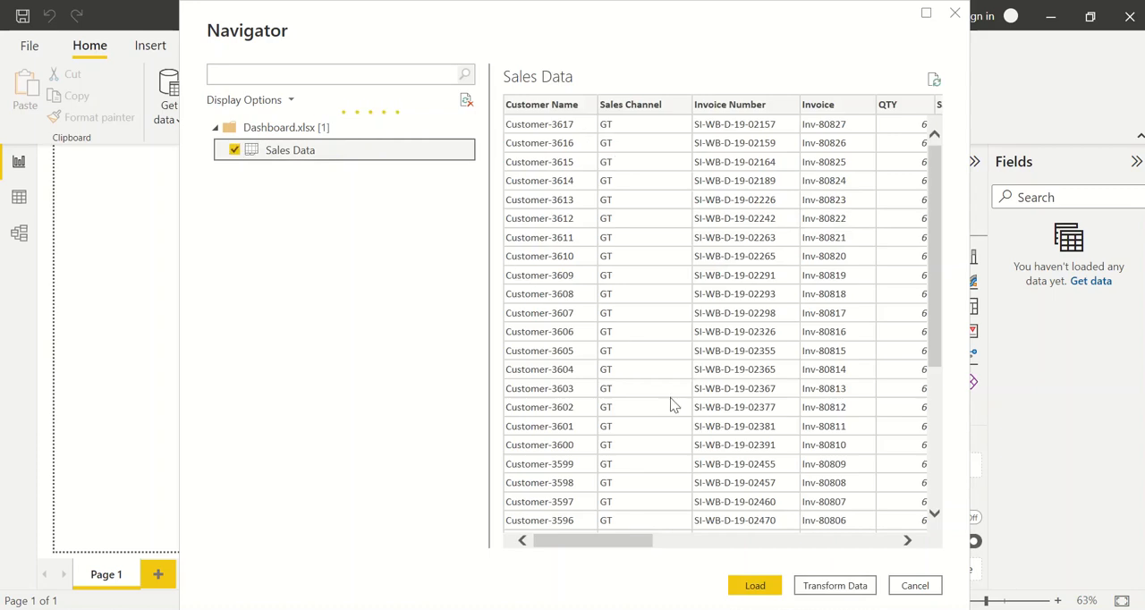
pyautogui.moveTo(615, 540); pyautogui.dragTo(590, 541)
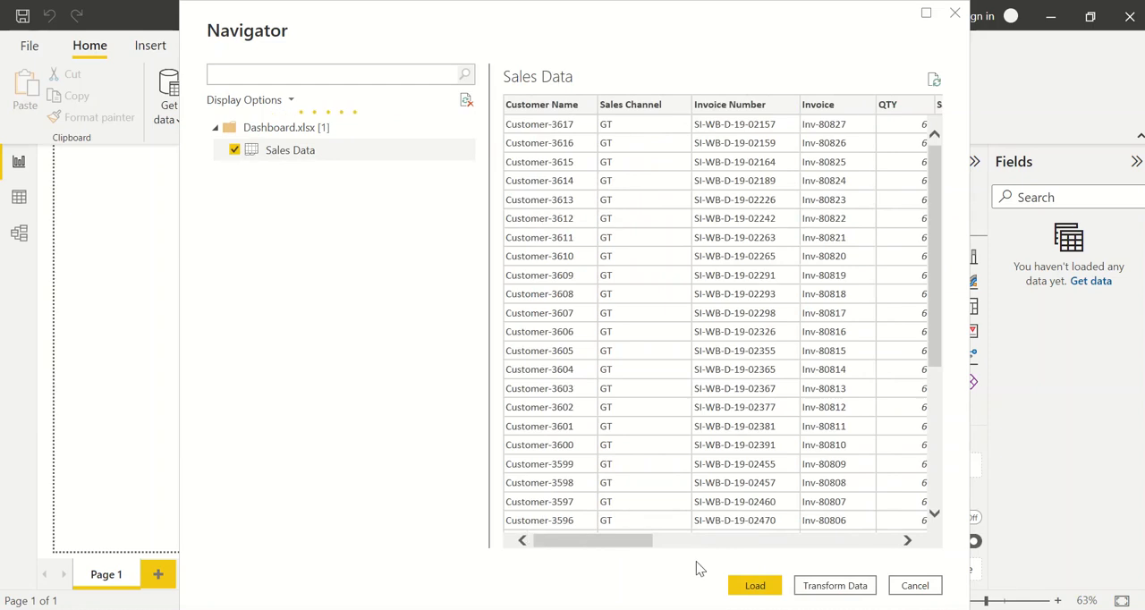
pyautogui.click(751, 592)
pyautogui.moveTo(603, 541); pyautogui.dragTo(565, 546)
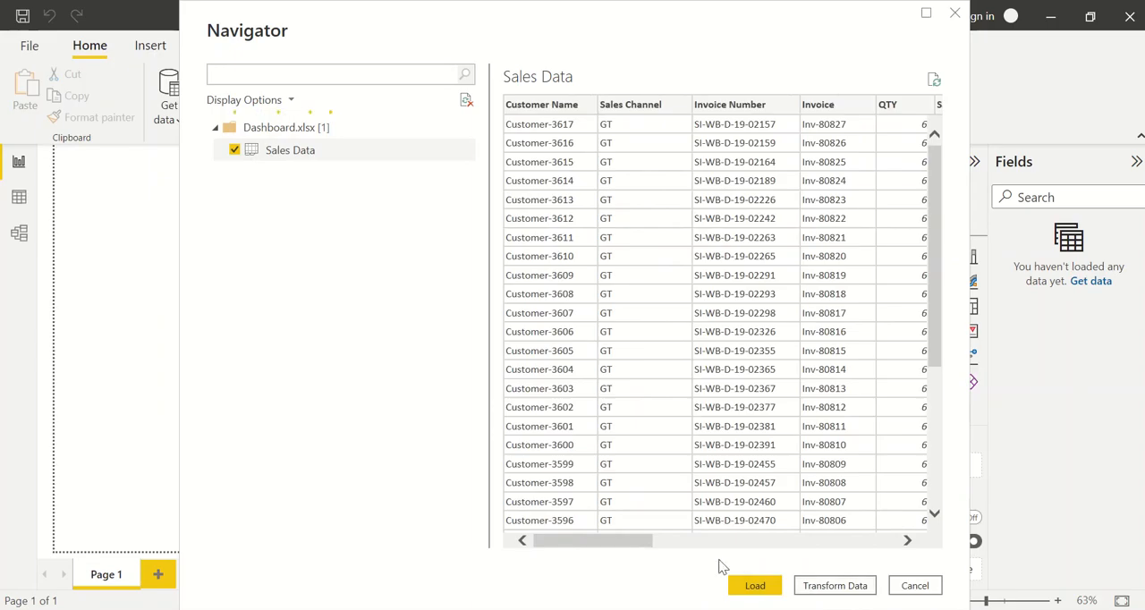
pyautogui.click(751, 583)
pyautogui.hotkey('alt', 'Tab')
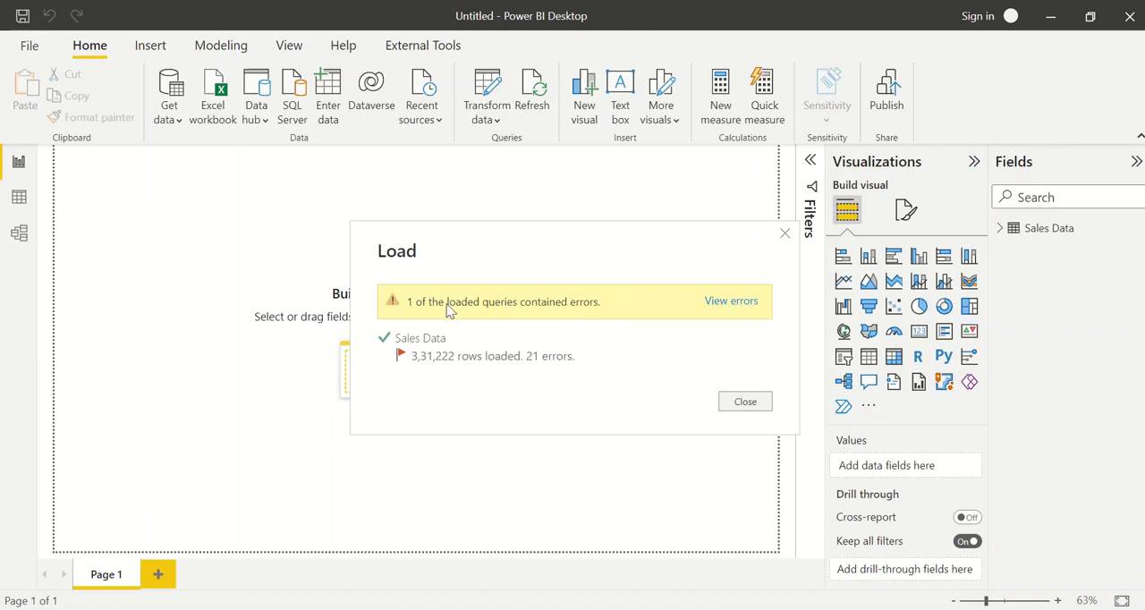
pyautogui.click(747, 404)
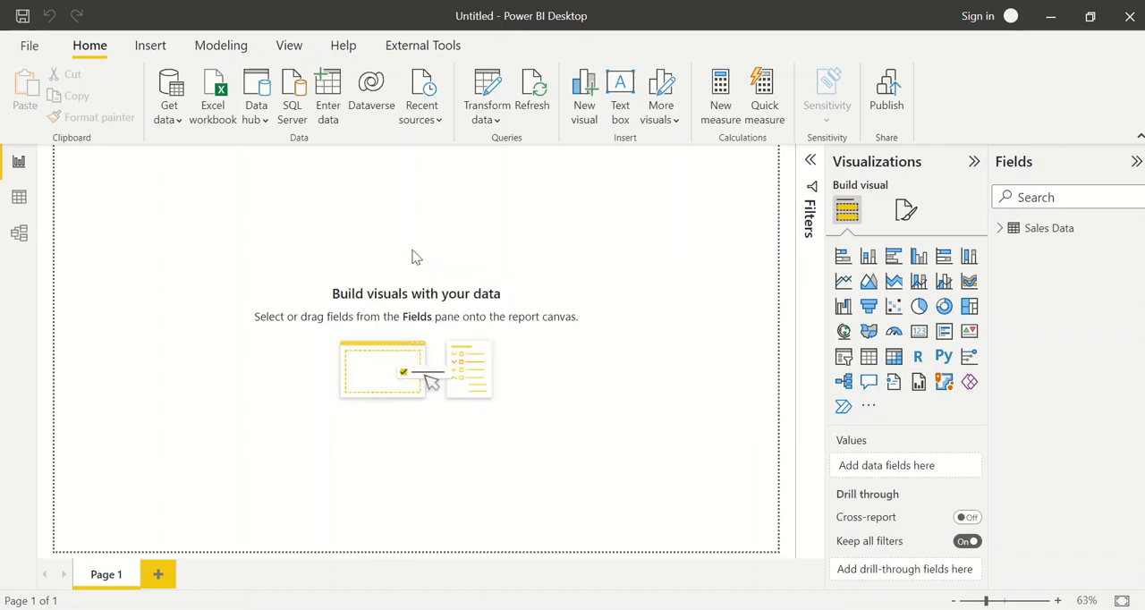
# Inspect the loaded Sales Data table in the data view and its field card in the model view
pyautogui.click(19, 197)
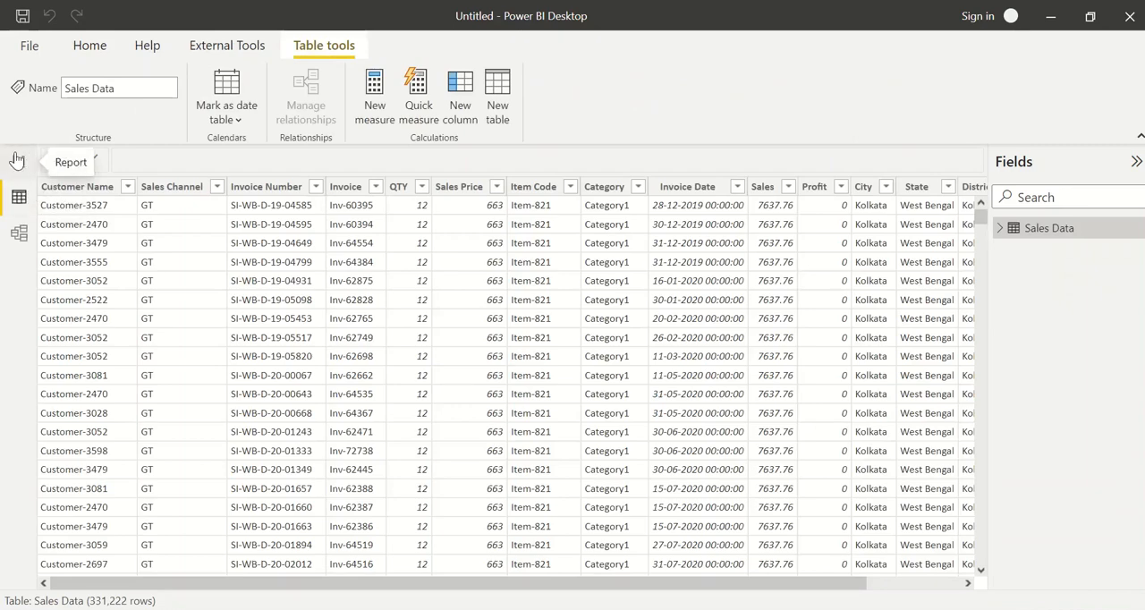
pyautogui.click(14, 162)
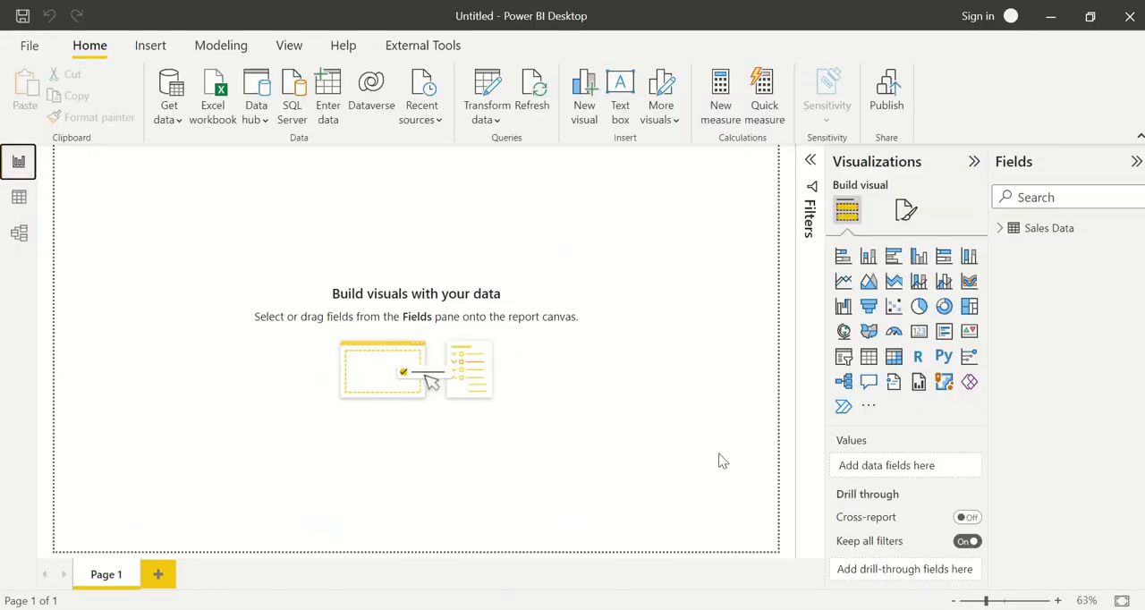
pyautogui.click(9, 199)
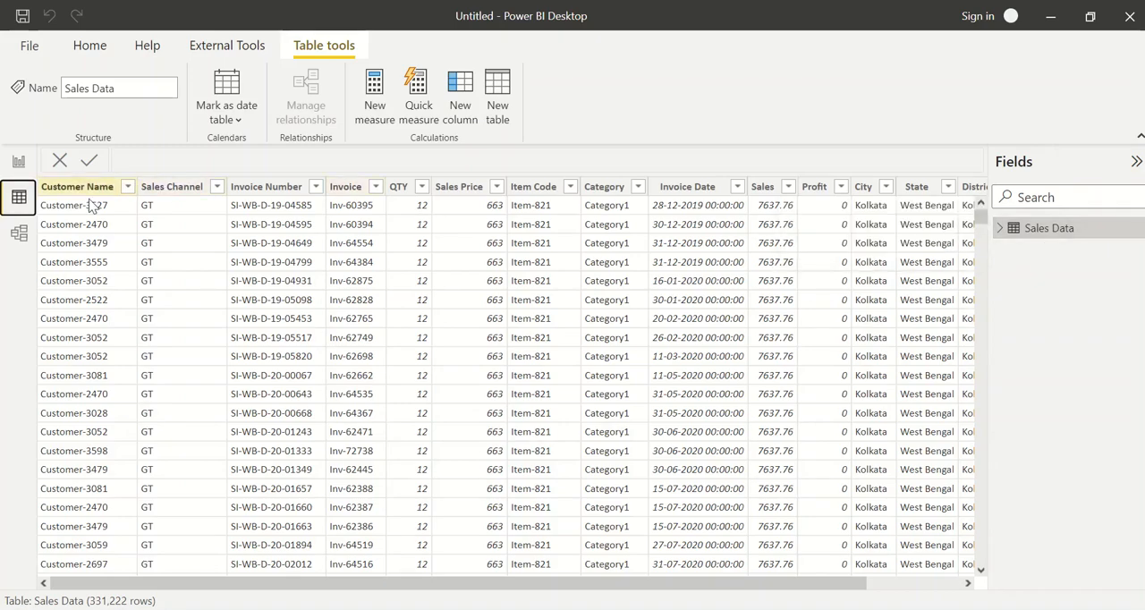
pyautogui.moveTo(159, 583); pyautogui.dragTo(158, 230)
pyautogui.click(16, 234)
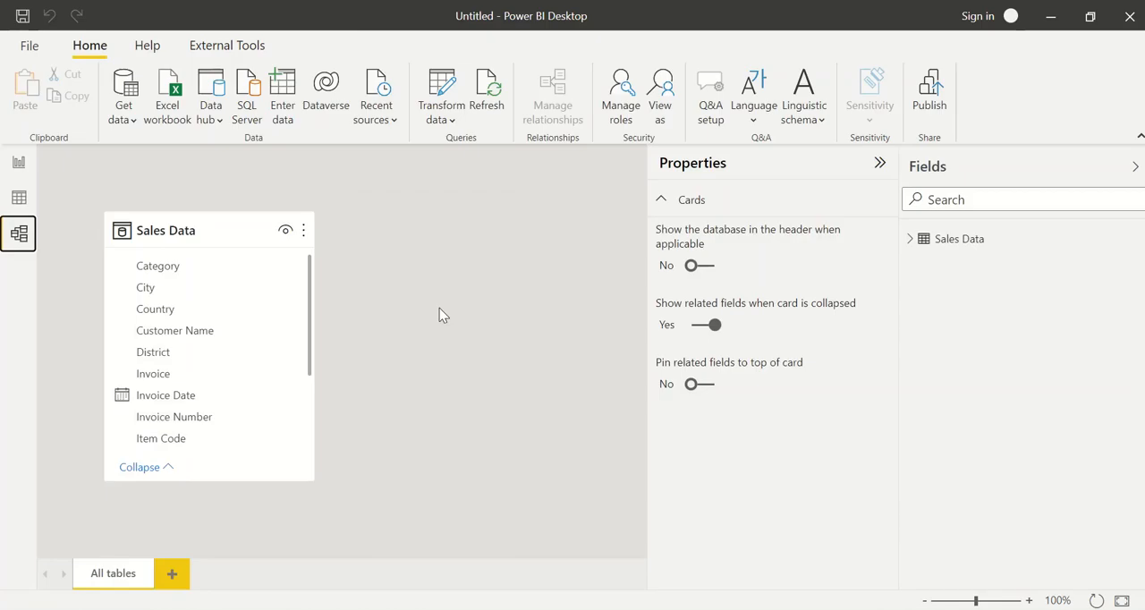
# Return to the data view and examine the Sales Data columns across to Country and the row count
pyautogui.click(19, 198)
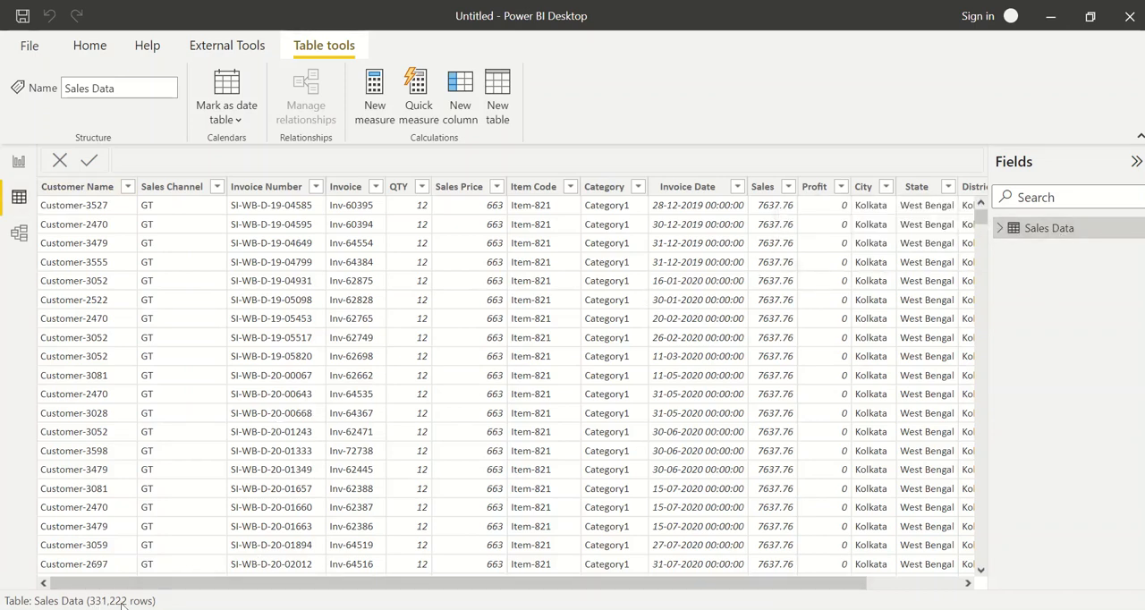
pyautogui.moveTo(147, 586); pyautogui.dragTo(14, 523)
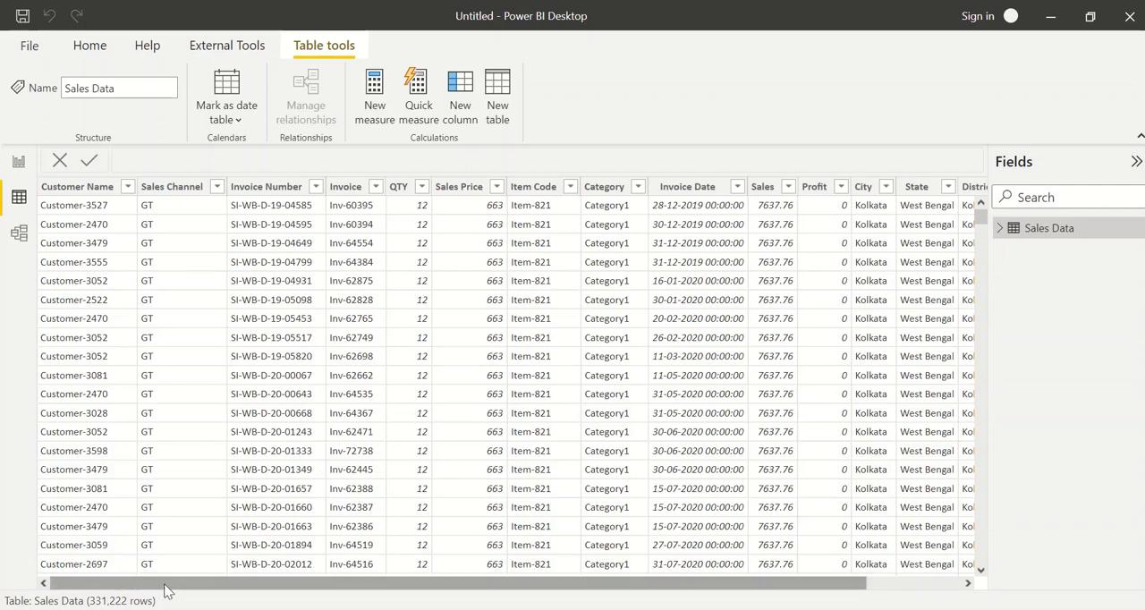
pyautogui.hscroll(3, 289, 295)
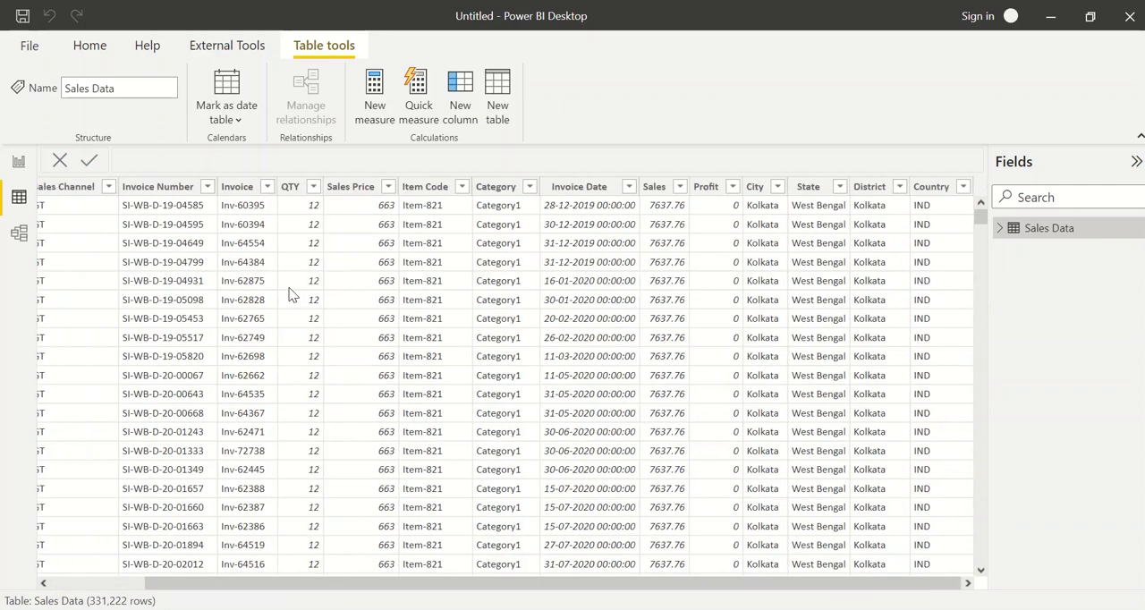
pyautogui.hscroll(-3, 289, 295)
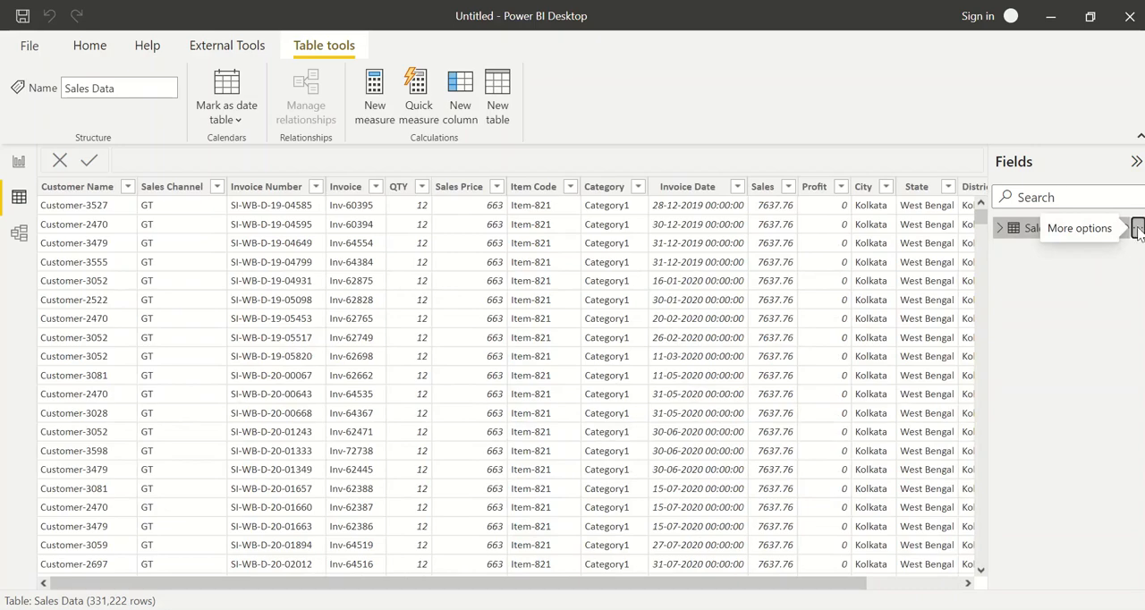
# Open the Sales Data query for editing in Power Query Editor and narrow the queries list to widen the data preview
pyautogui.click(1137, 229)
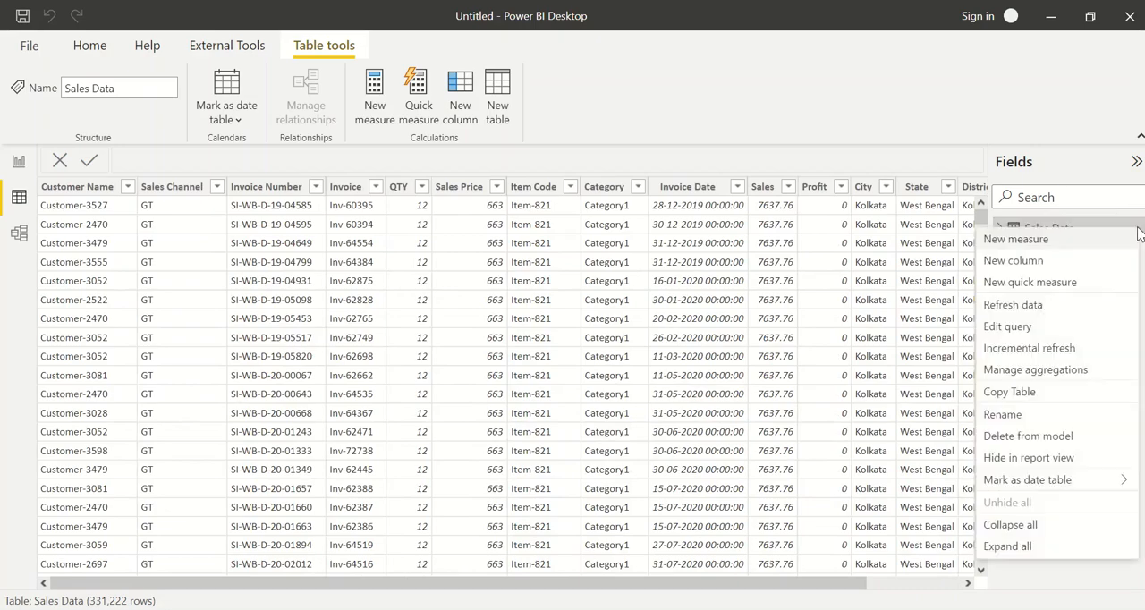
pyautogui.click(1019, 332)
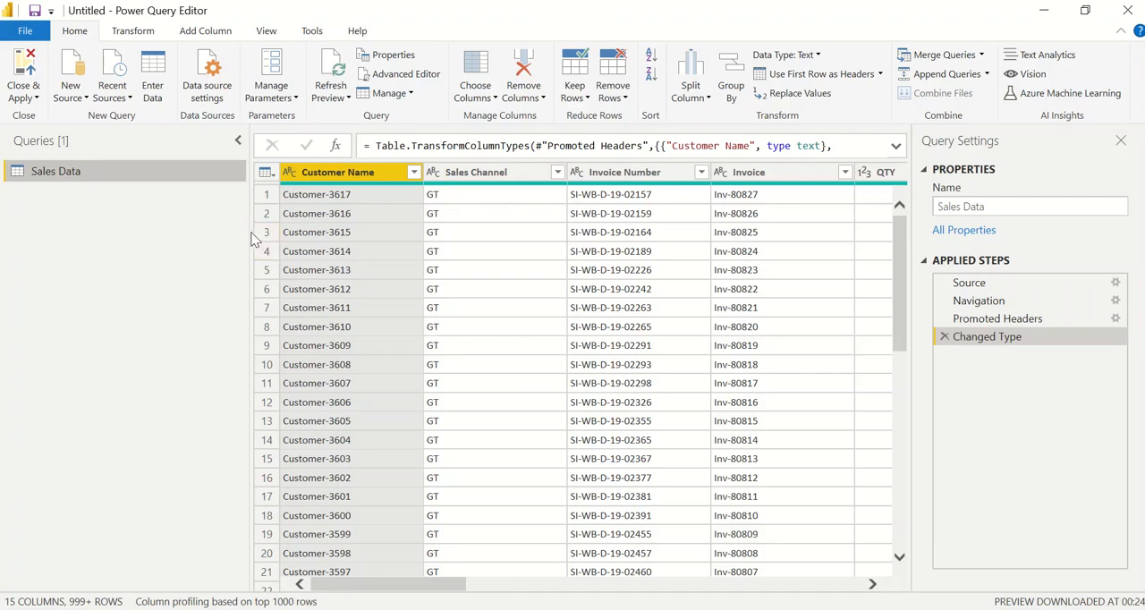
pyautogui.moveTo(247, 232); pyautogui.dragTo(148, 233)
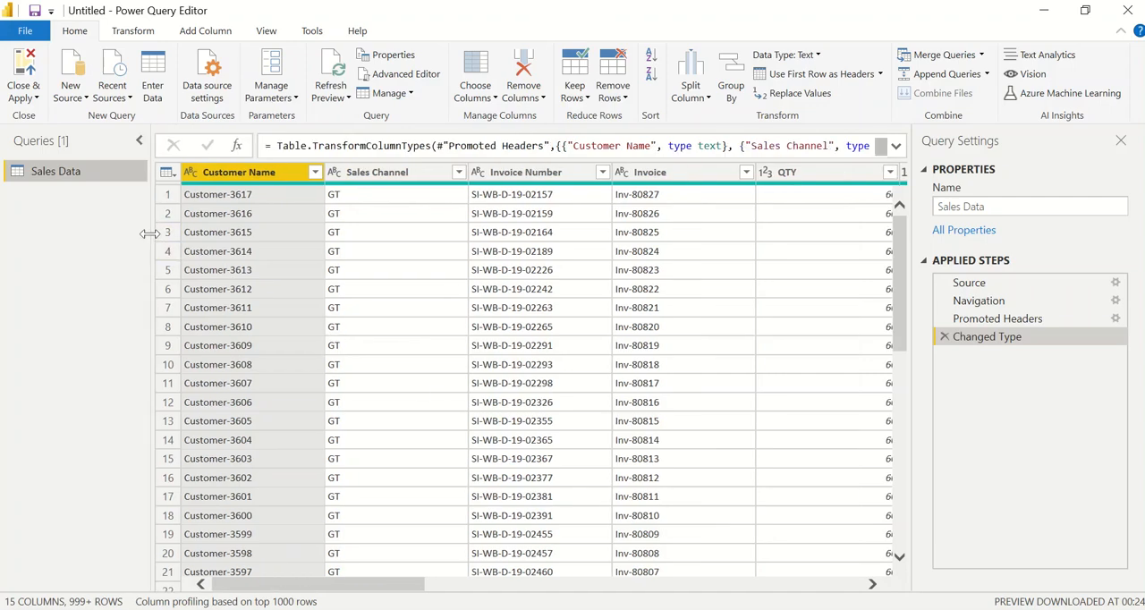
# Examine the query's columns from Sales Channel through City, including the Invoice Date values
pyautogui.click(352, 330)
pyautogui.click(451, 273)
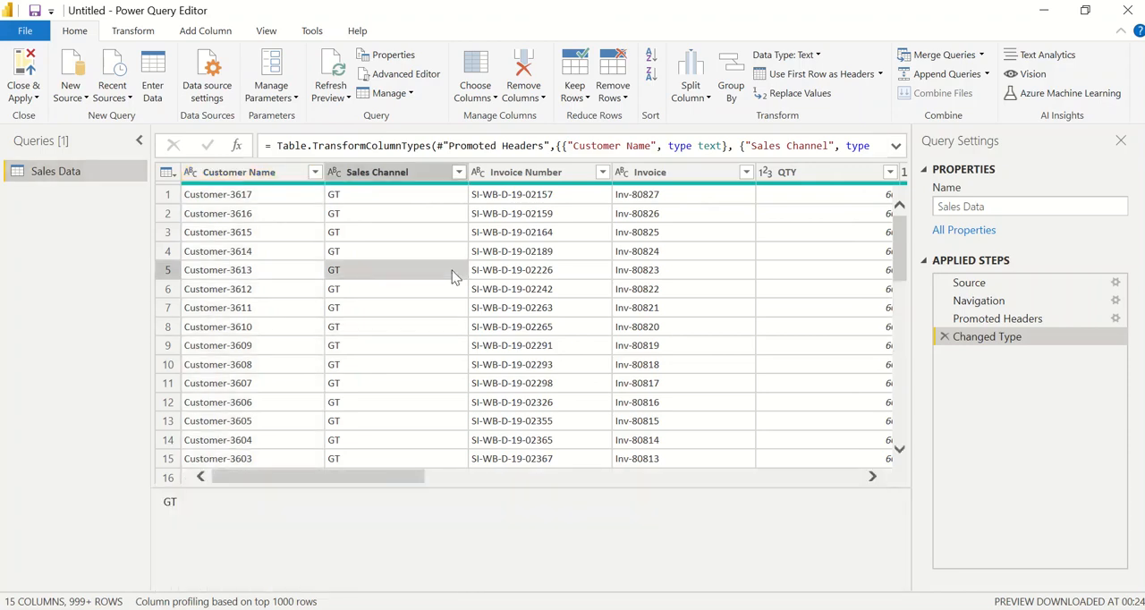
pyautogui.press('Right')
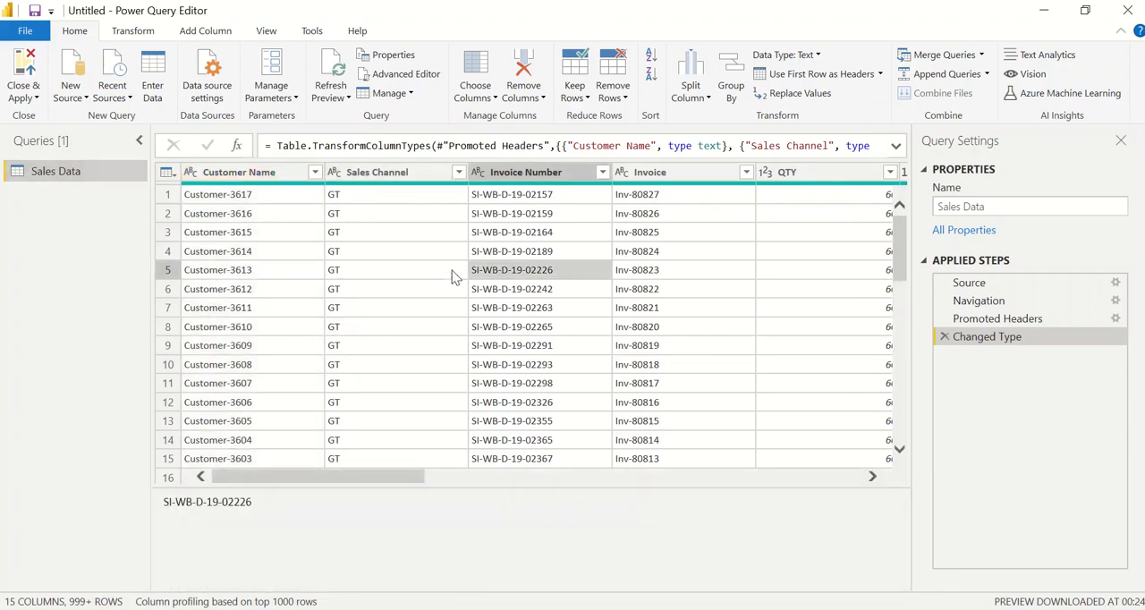
pyautogui.press('Right')
pyautogui.press('Right')
pyautogui.press('Right')
pyautogui.press('Right')
pyautogui.press('Right')
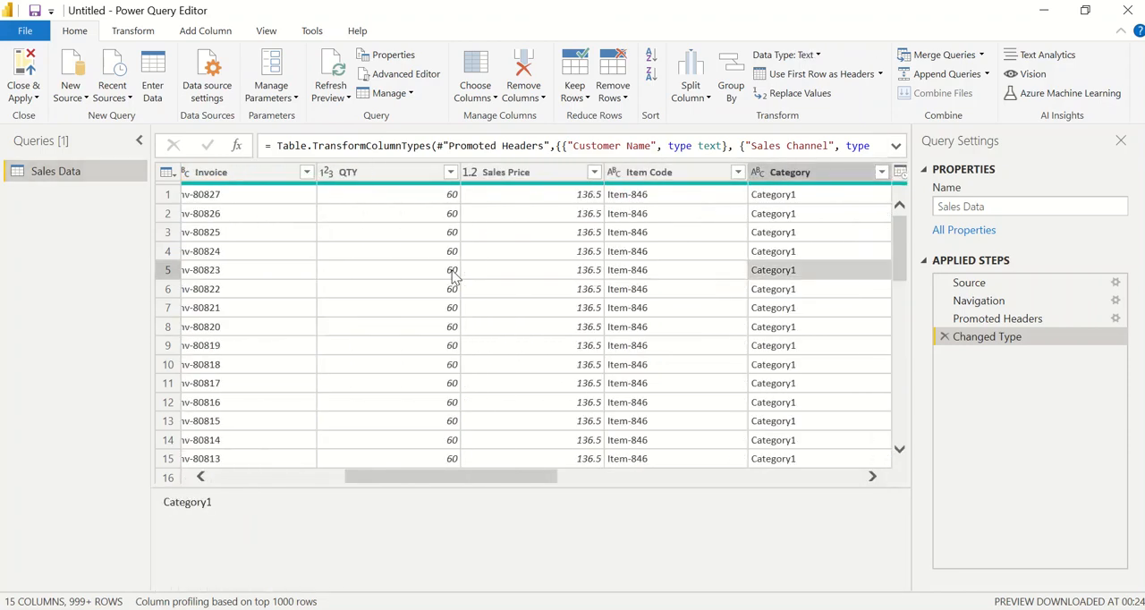
pyautogui.press('Right')
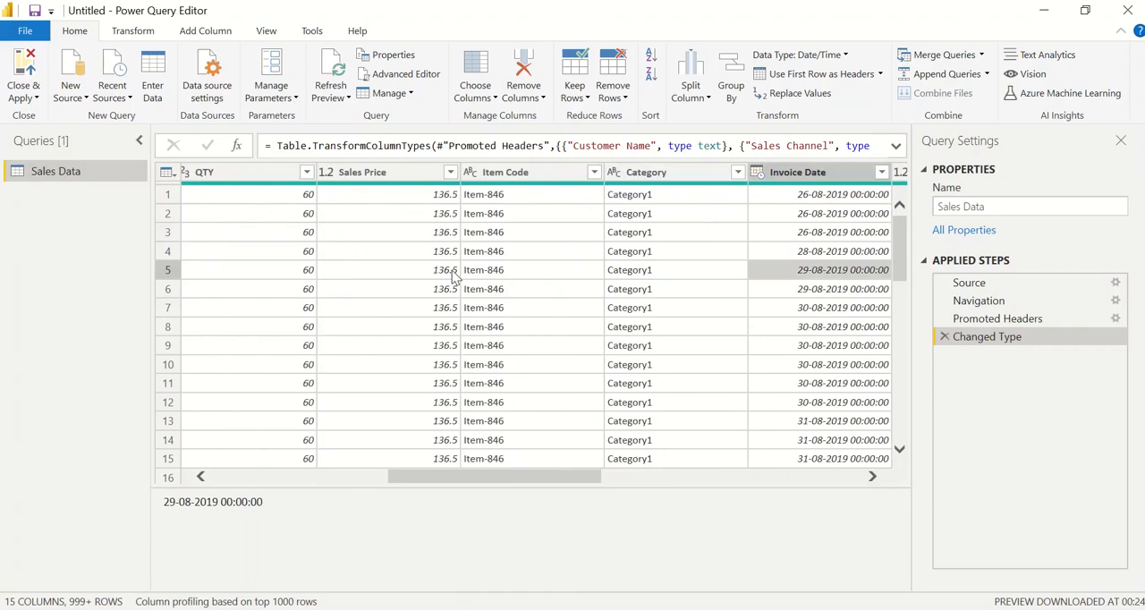
pyautogui.press('Right')
pyautogui.press('Right')
pyautogui.press('Right')
pyautogui.click(389, 253)
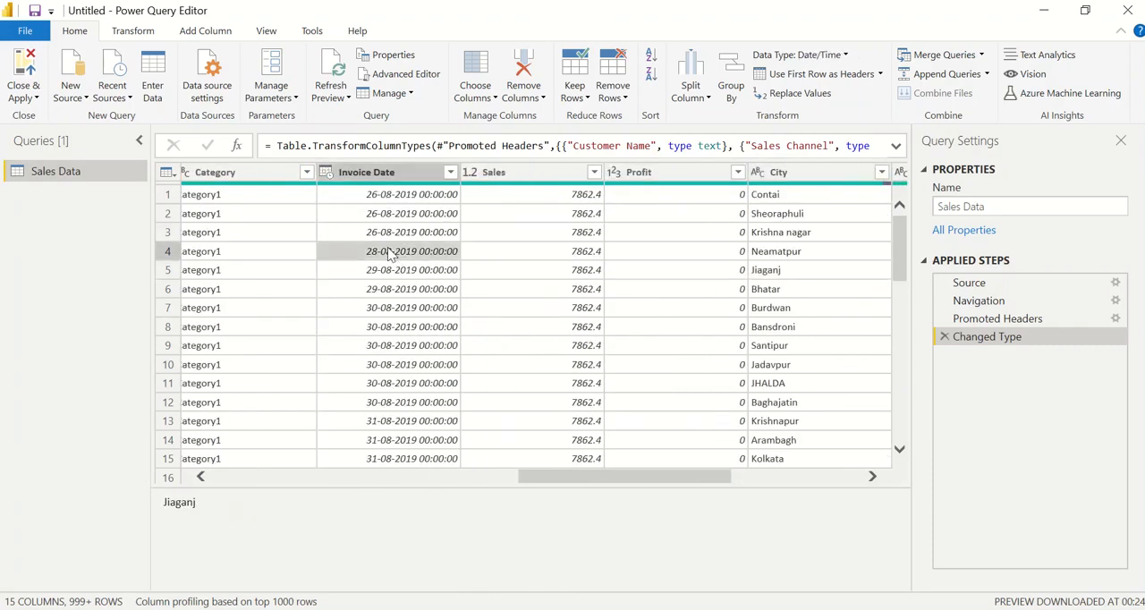
pyautogui.press('Right')
# Change the Invoice Date column's data type to Date, replacing the current type conversion
pyautogui.click(360, 172)
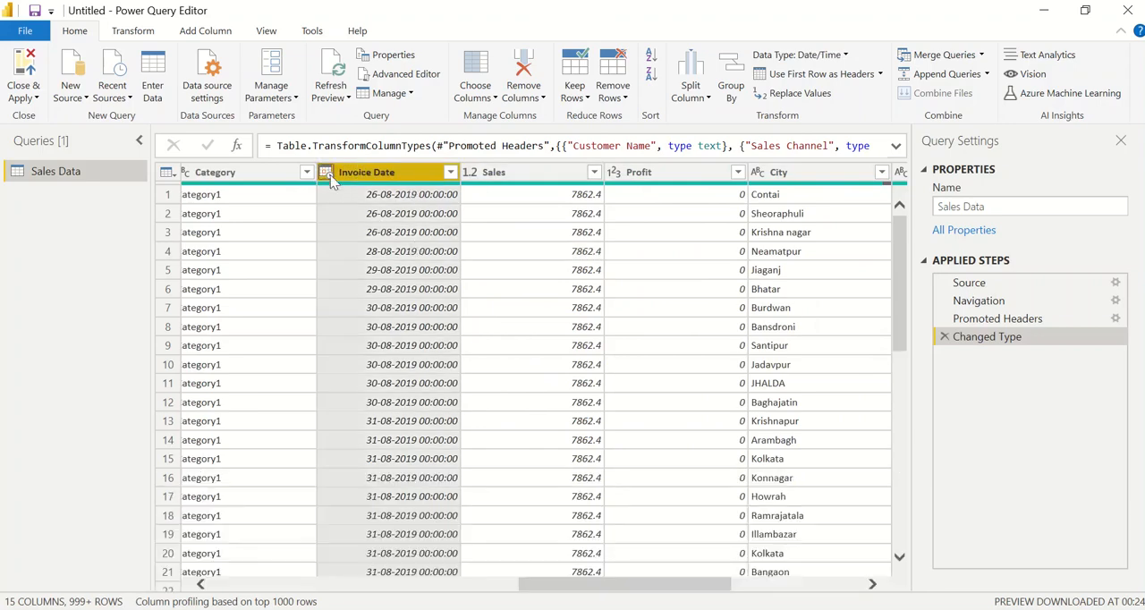
pyautogui.click(328, 172)
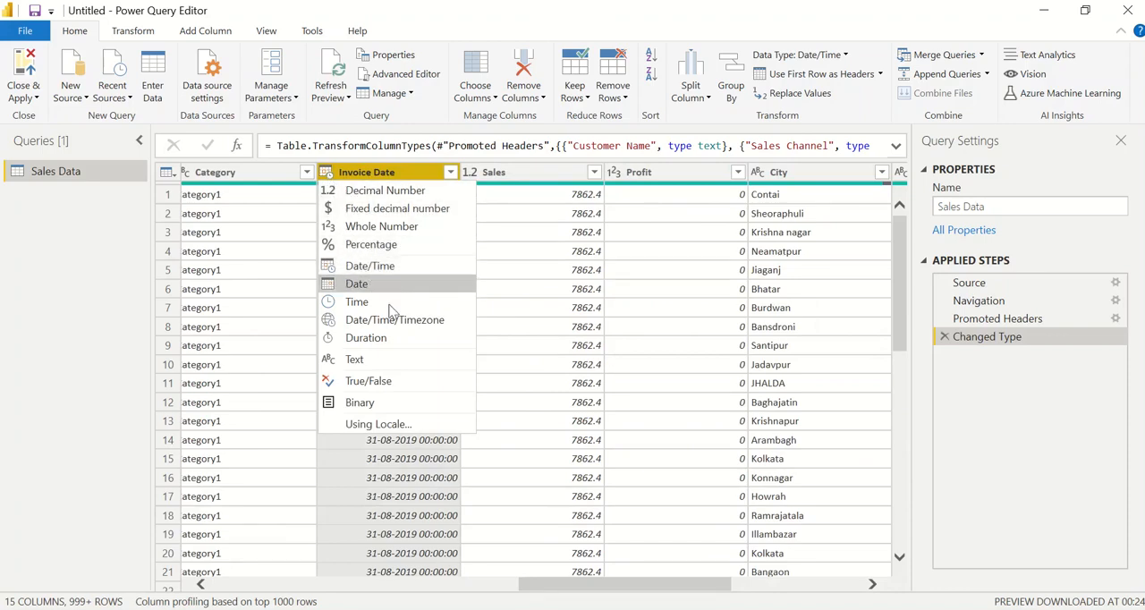
pyautogui.click(448, 498)
pyautogui.scroll(-4, 440, 317)
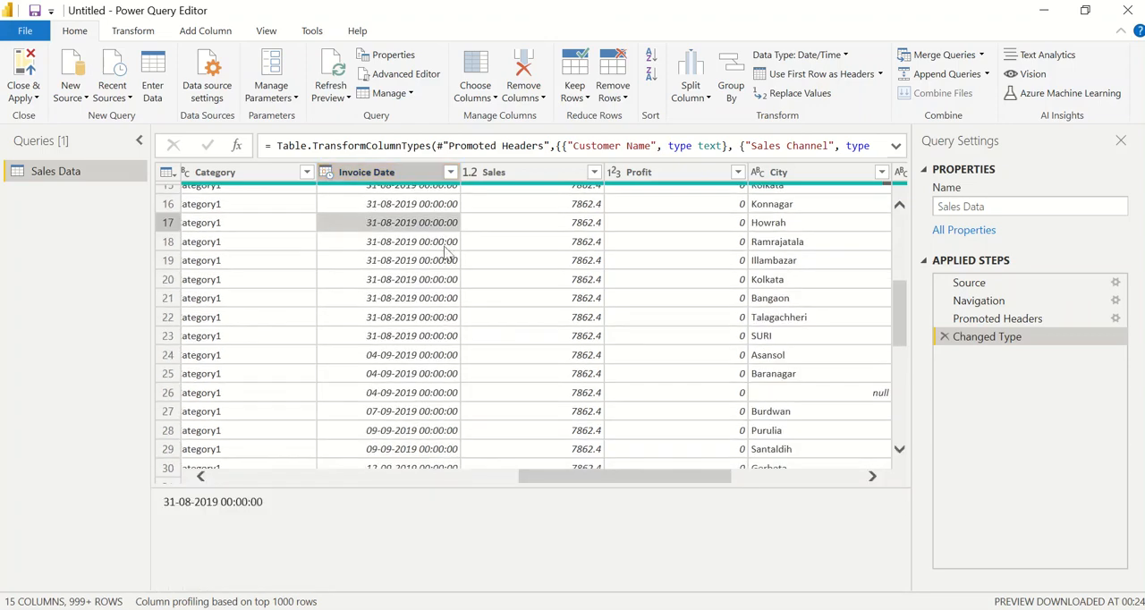
pyautogui.click(328, 173)
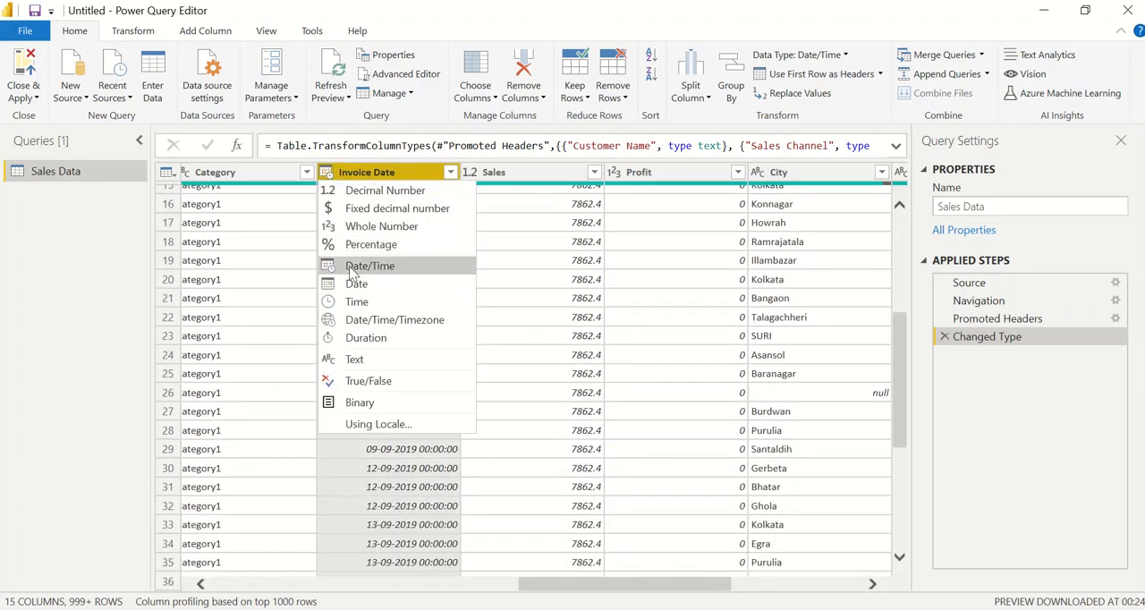
pyautogui.click(358, 284)
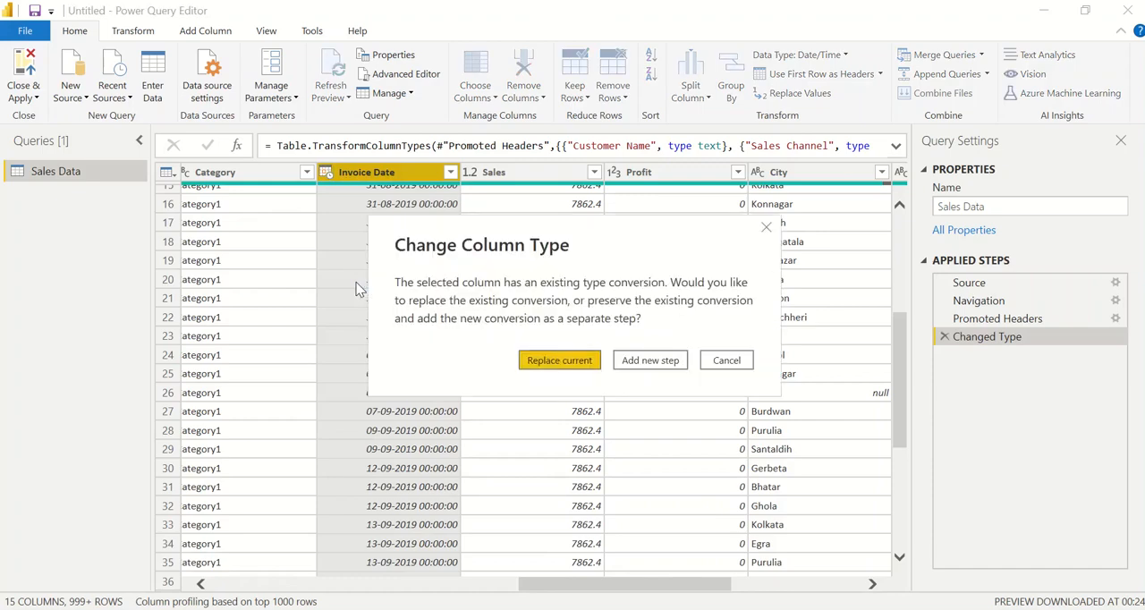
pyautogui.click(580, 362)
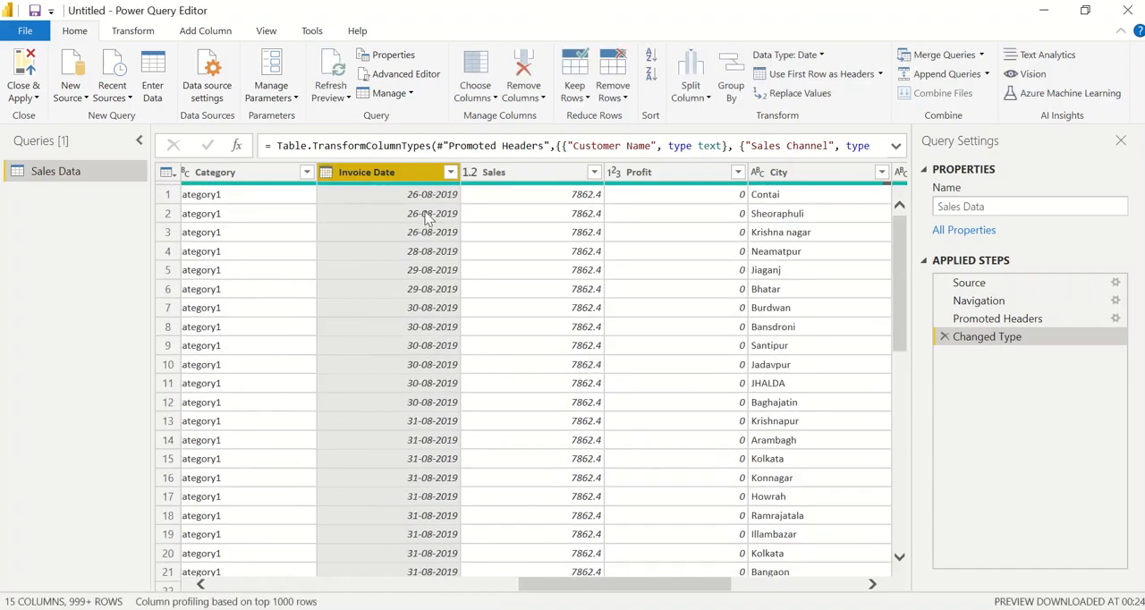
# Examine the columns from Sales through Country and check the data type options available for the City column
pyautogui.click(531, 233)
pyautogui.press('Right')
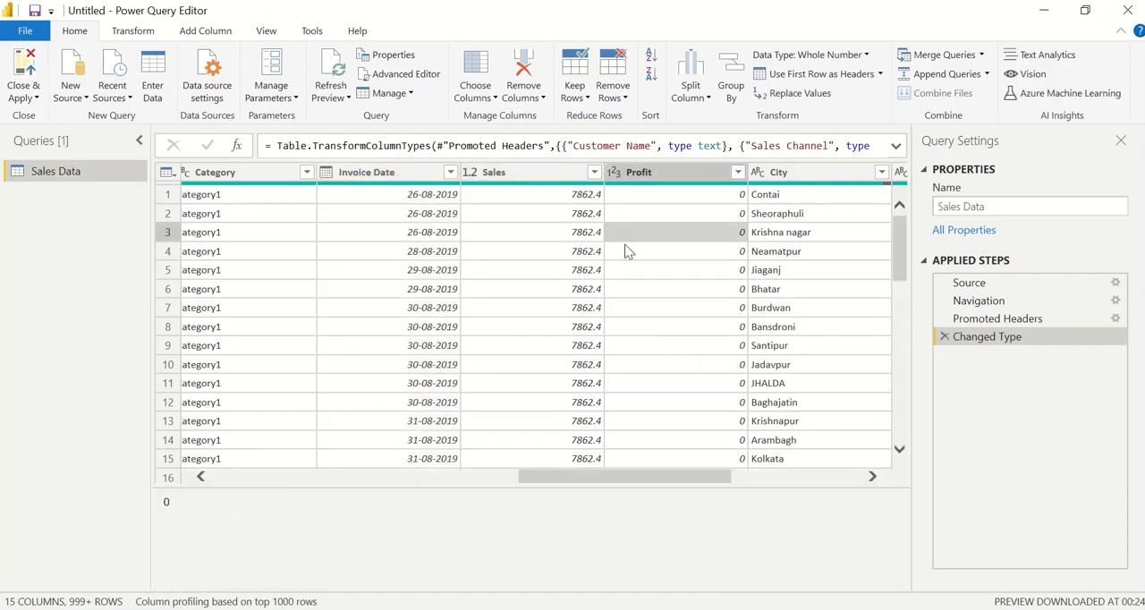
pyautogui.click(490, 174)
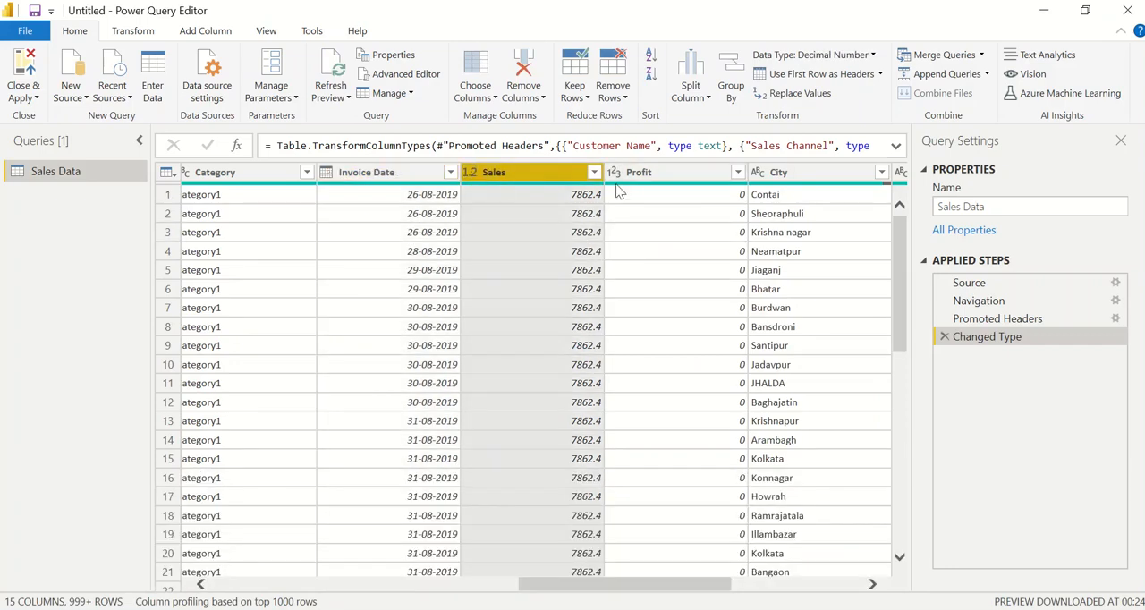
pyautogui.click(677, 237)
pyautogui.press('Right')
pyautogui.press('Right')
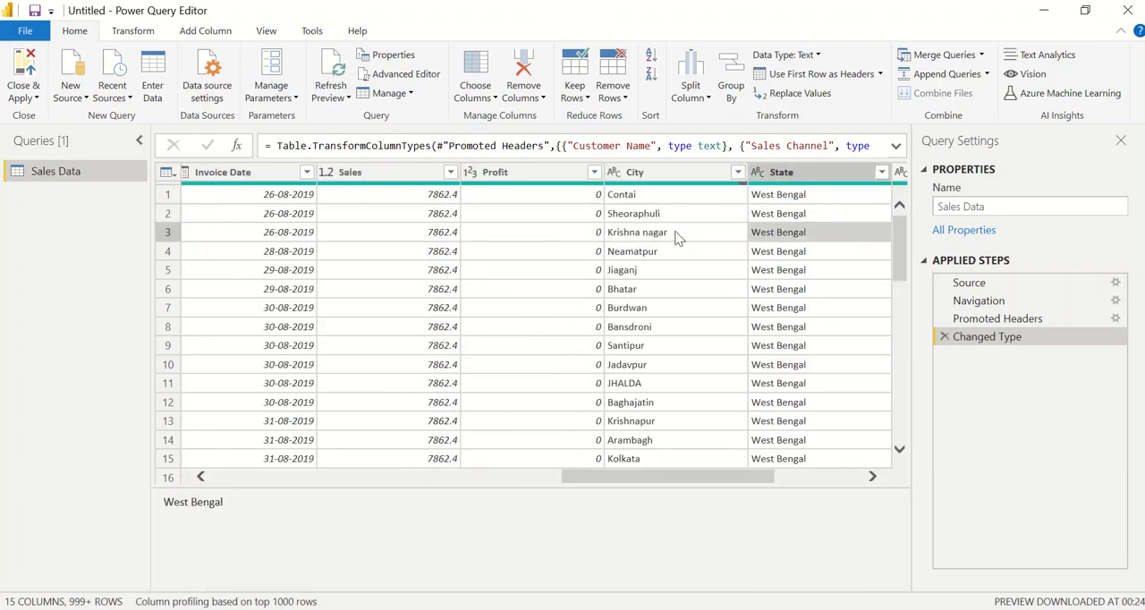
pyautogui.click(468, 172)
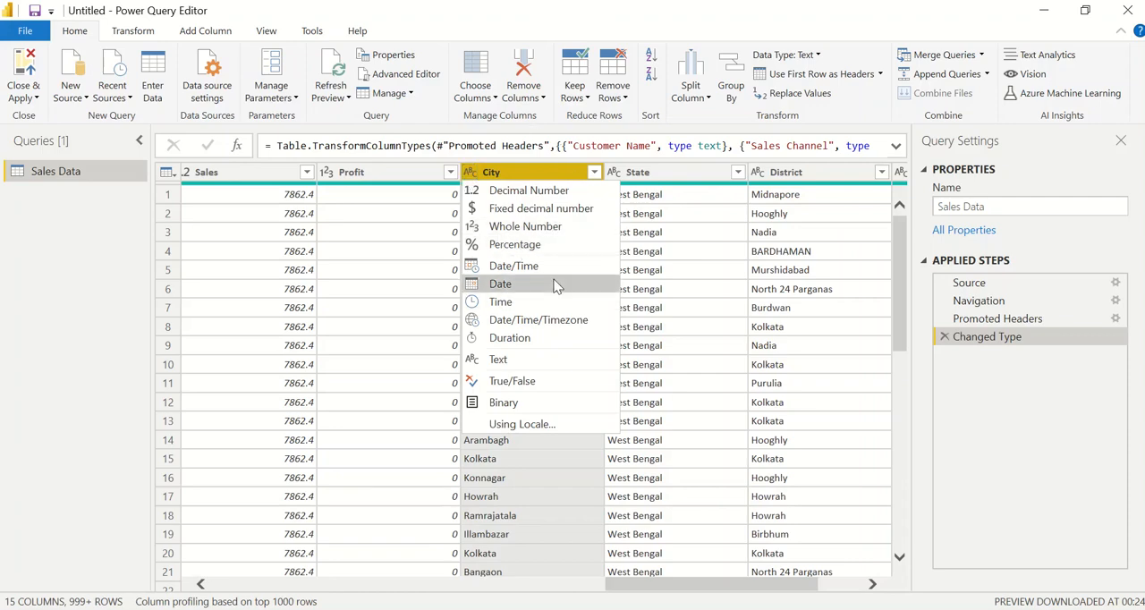
pyautogui.click(666, 272)
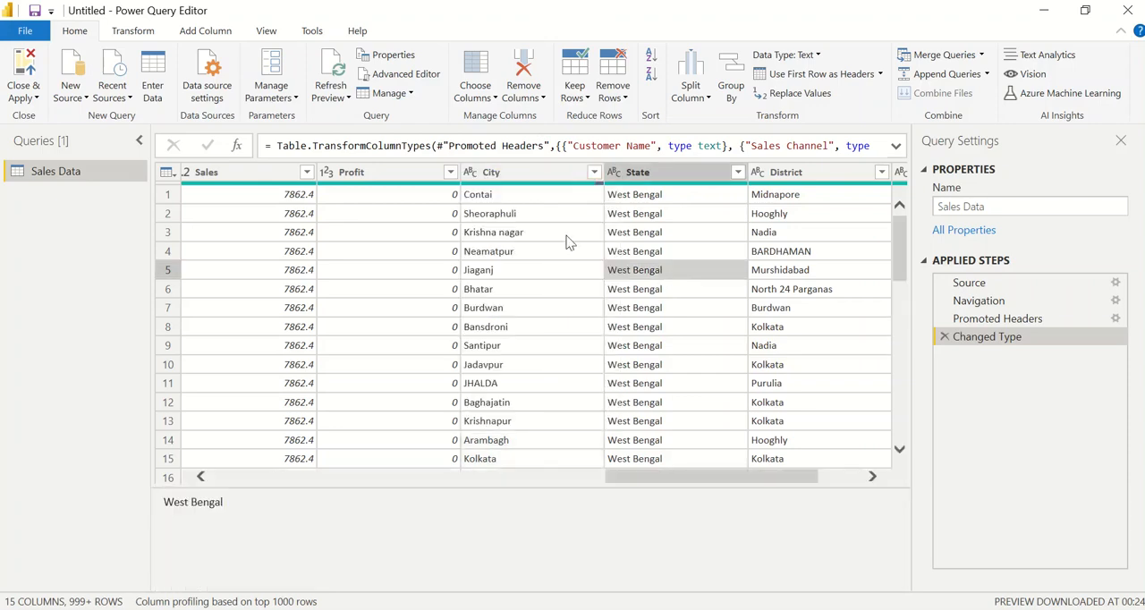
pyautogui.press('Up')
pyautogui.press('Up')
pyautogui.press('Up')
pyautogui.press('Right')
pyautogui.press('Right')
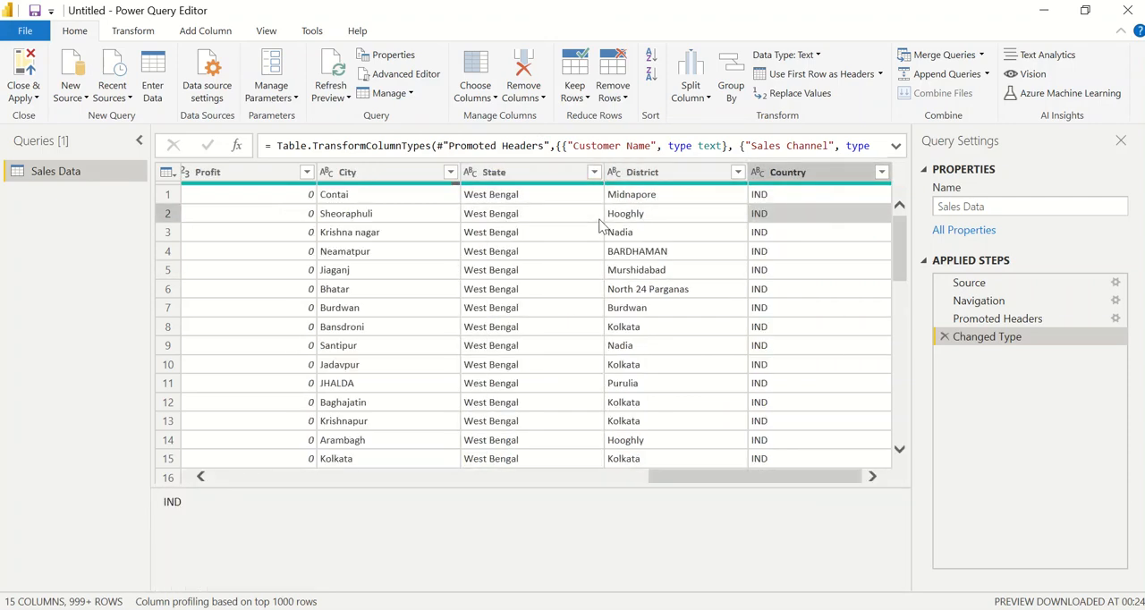
pyautogui.click(675, 236)
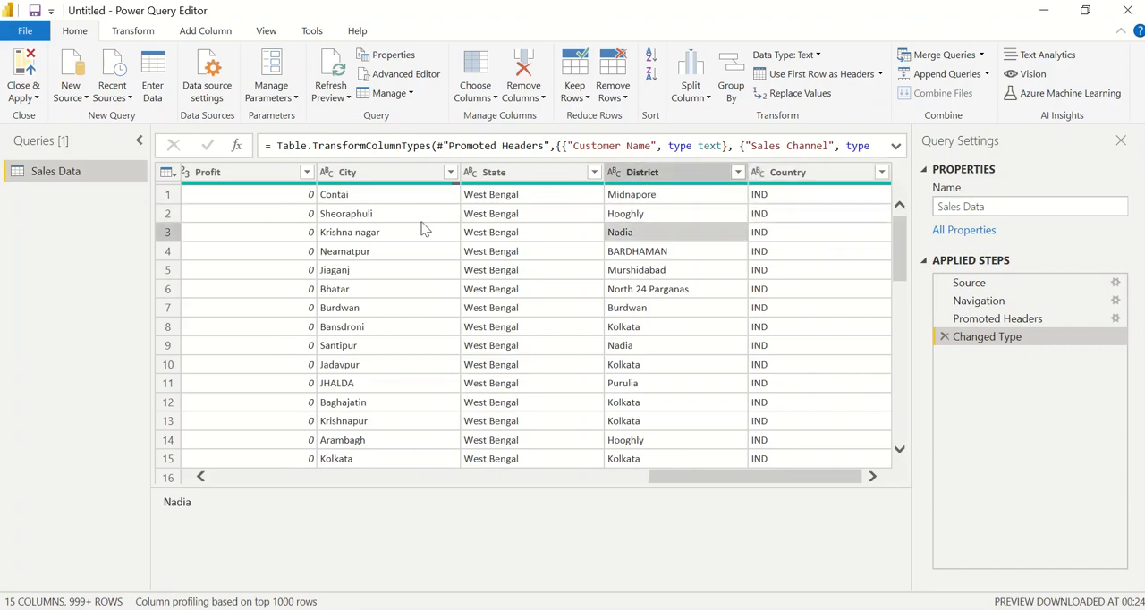
# Capitalize each word in the City column, then check the city names
pyautogui.click(371, 174)
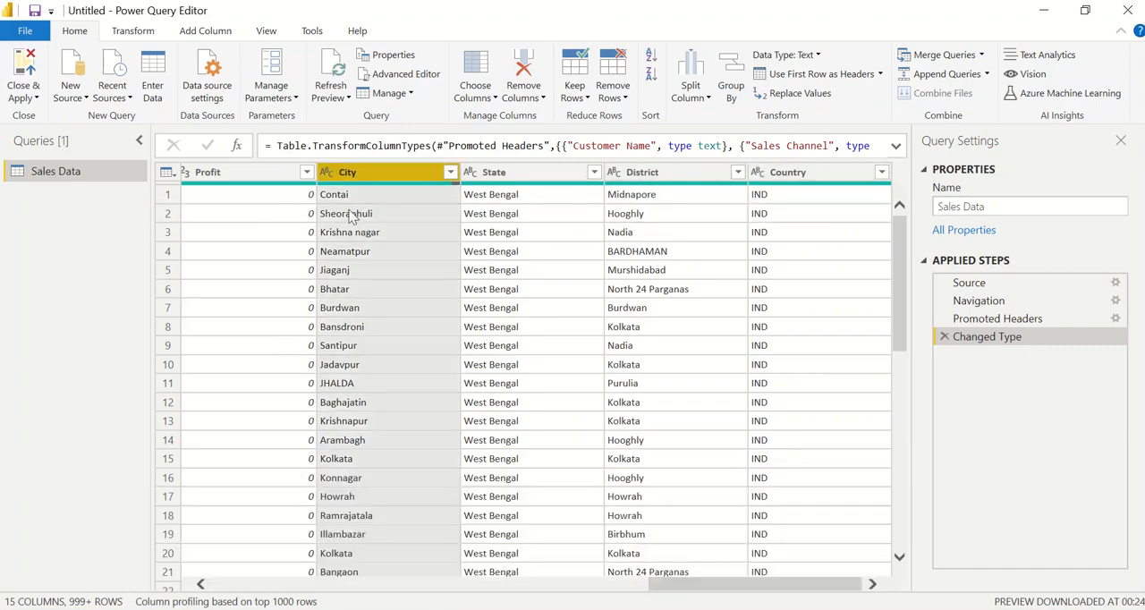
pyautogui.click(337, 384)
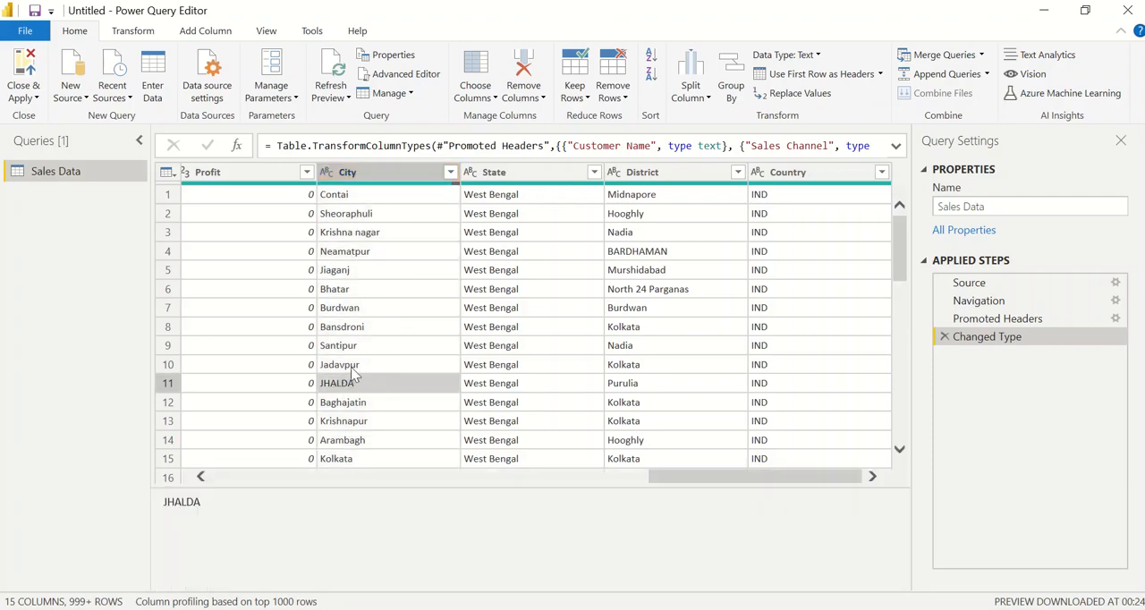
pyautogui.click(351, 368)
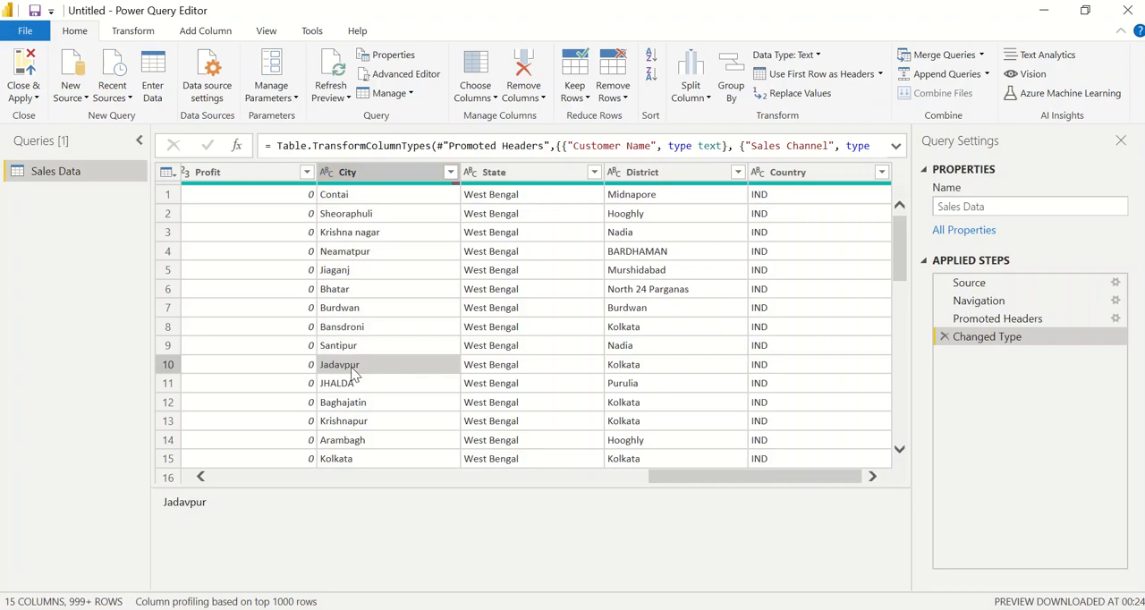
pyautogui.click(371, 175)
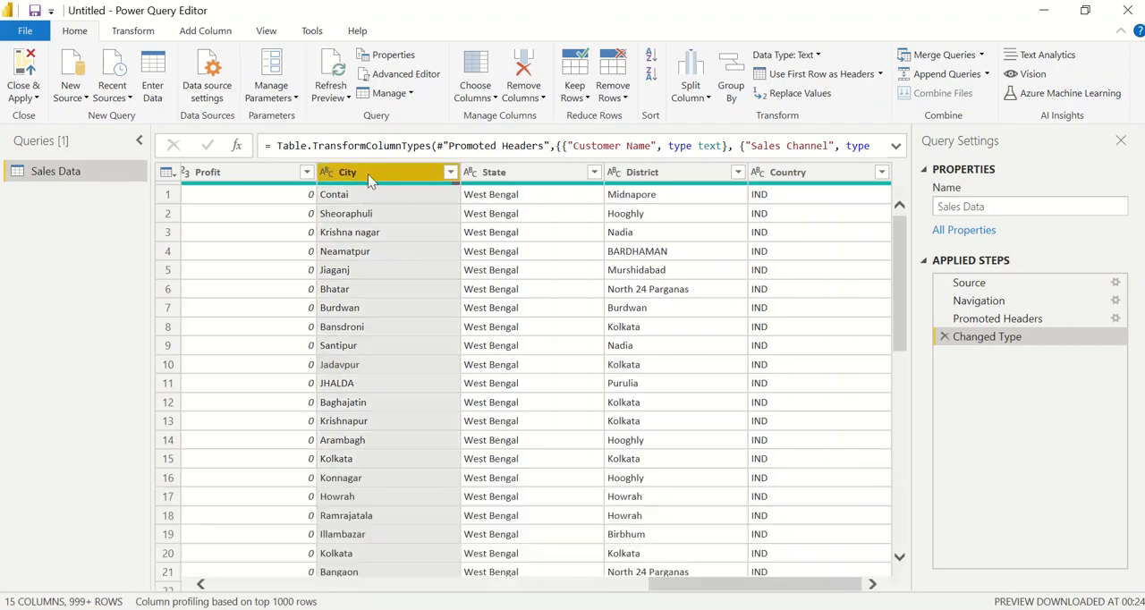
pyautogui.rightClick(368, 176)
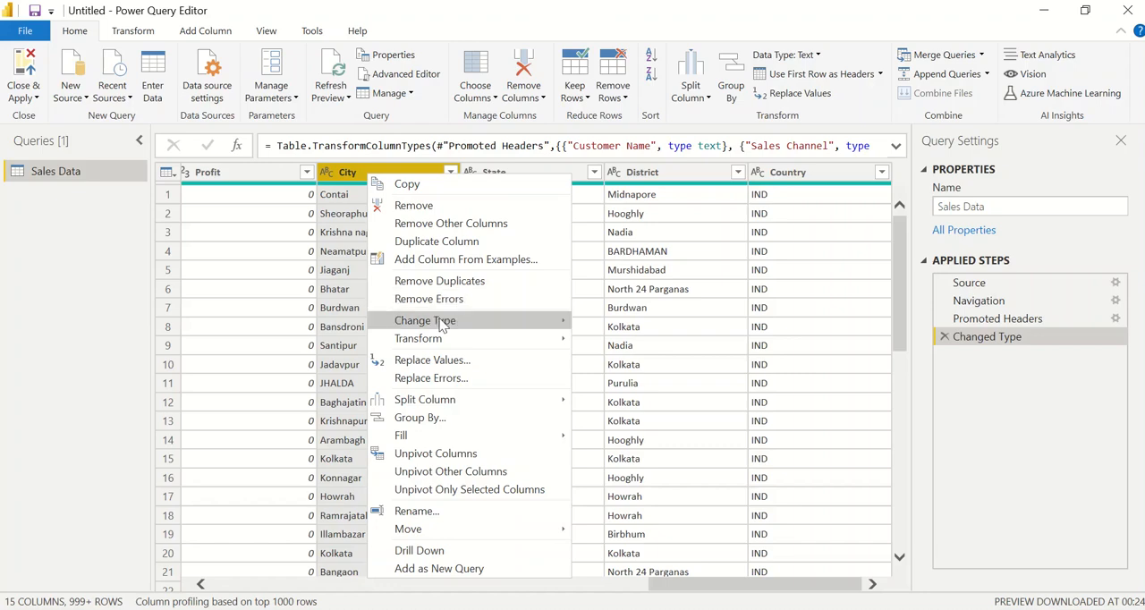
pyautogui.moveTo(441, 326)
pyautogui.moveTo(459, 345)
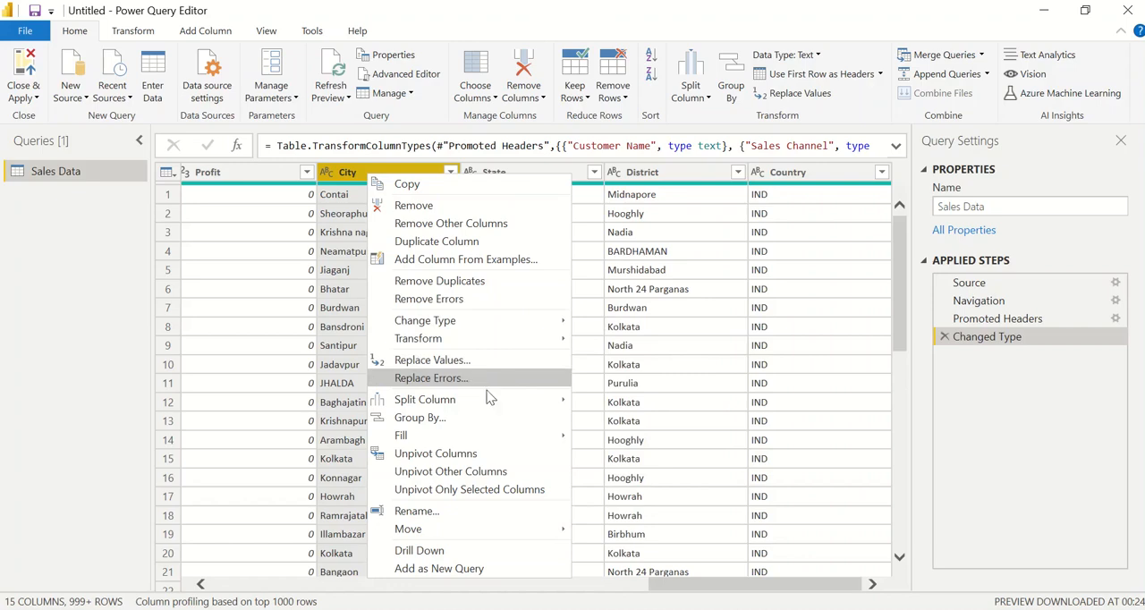
pyautogui.moveTo(489, 395)
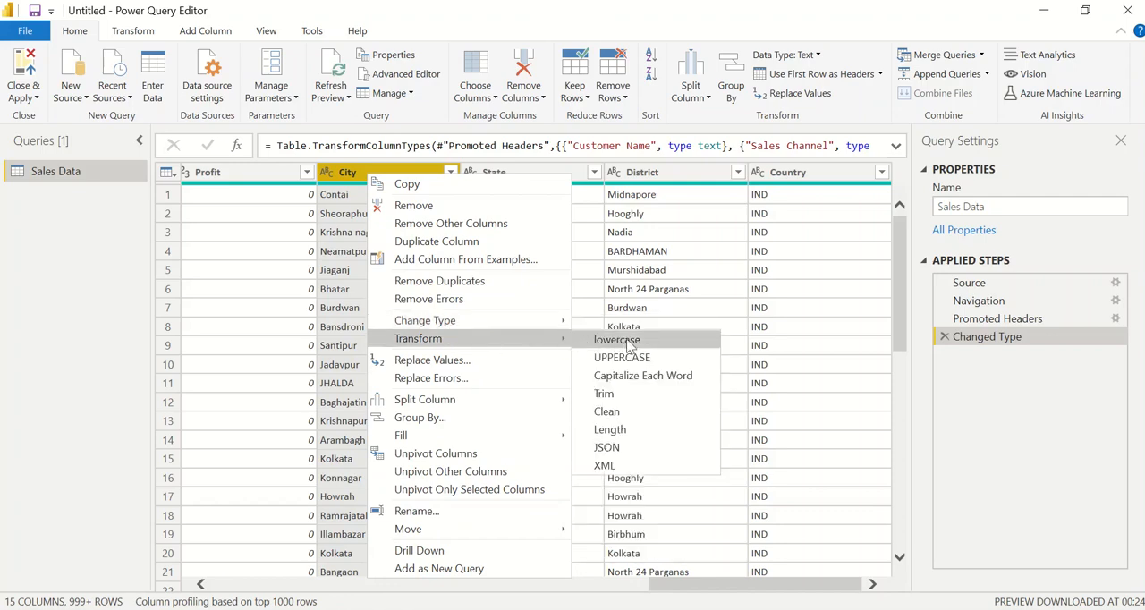
pyautogui.click(689, 383)
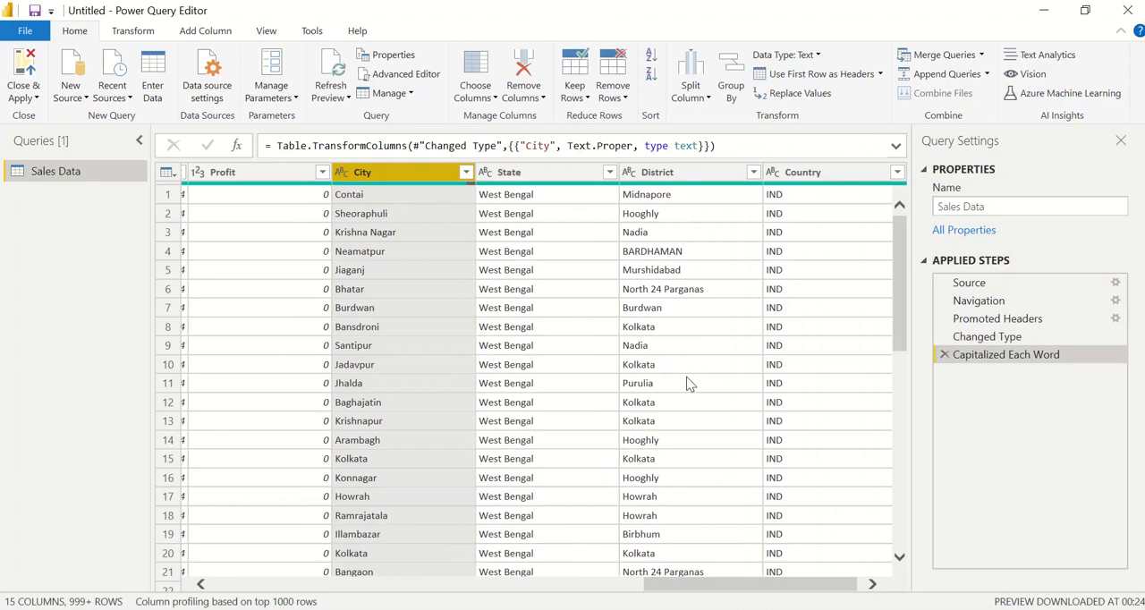
pyautogui.click(364, 239)
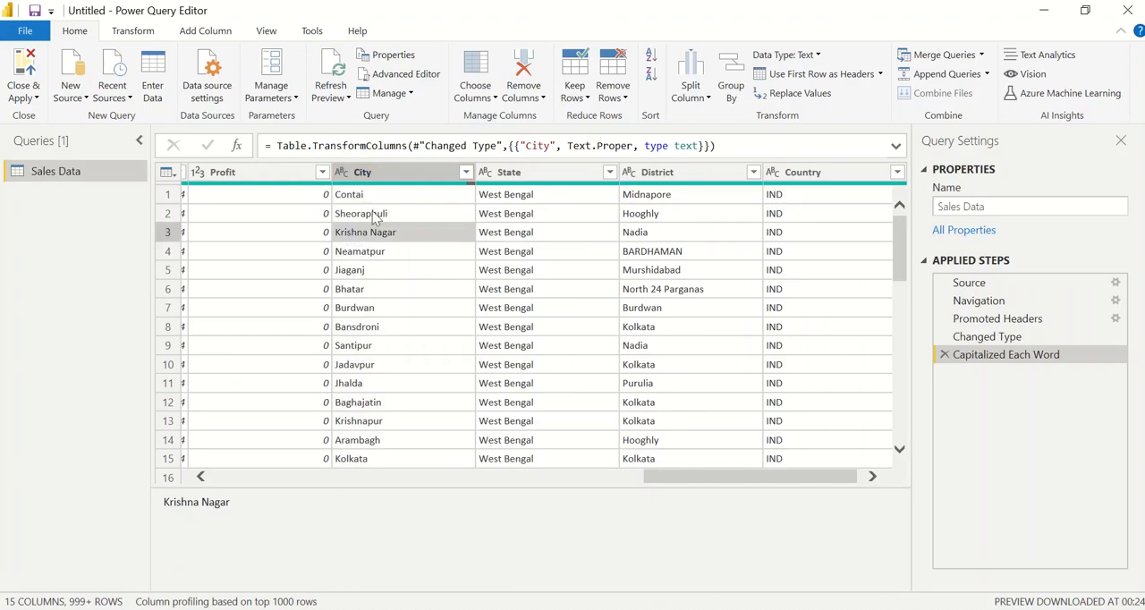
pyautogui.click(378, 173)
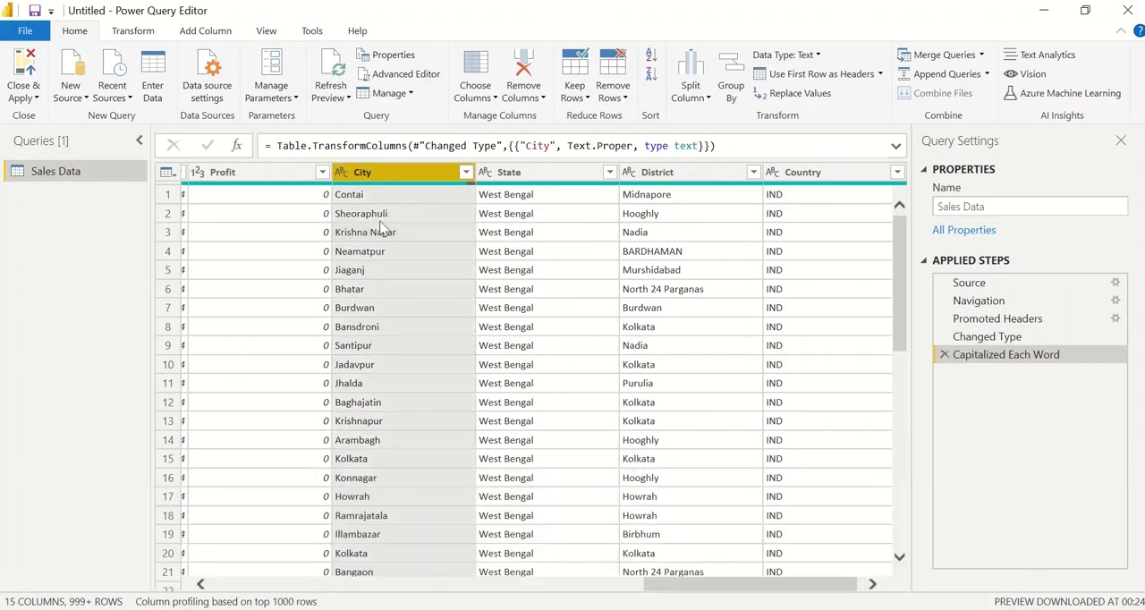
pyautogui.scroll(-3, 383, 360)
pyautogui.scroll(3, 383, 360)
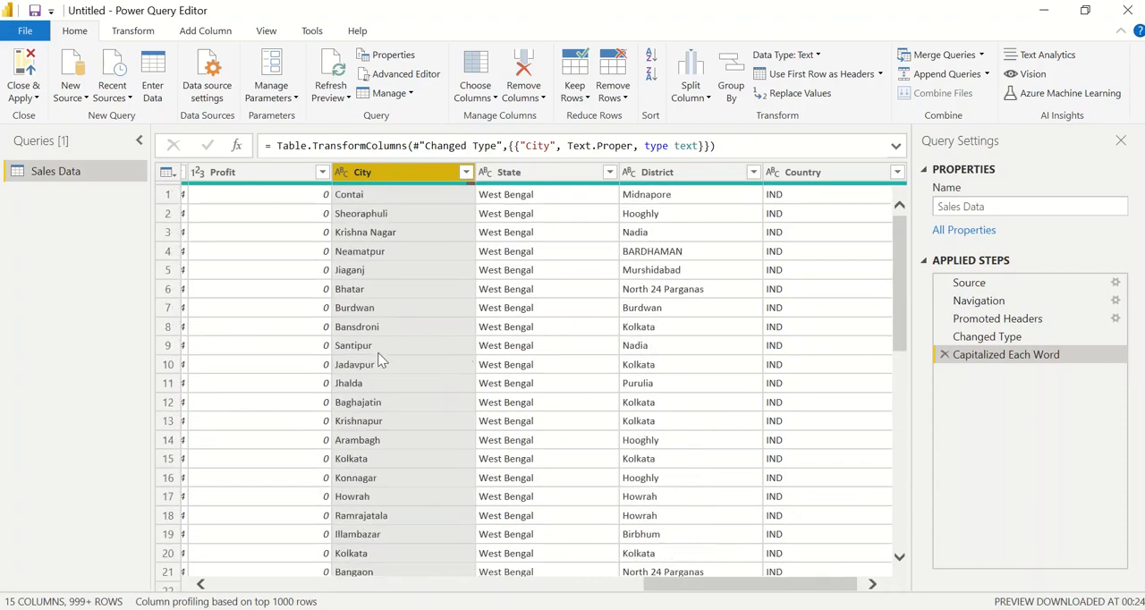
# Capitalize each word in the District column
pyautogui.click(665, 178)
pyautogui.rightClick(666, 179)
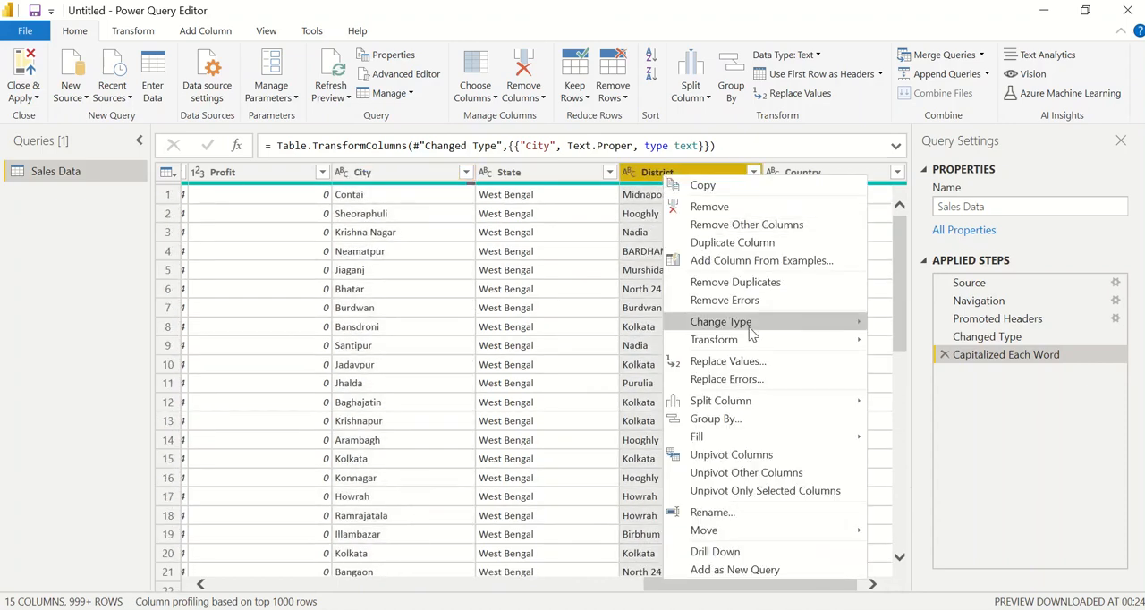
pyautogui.moveTo(831, 339)
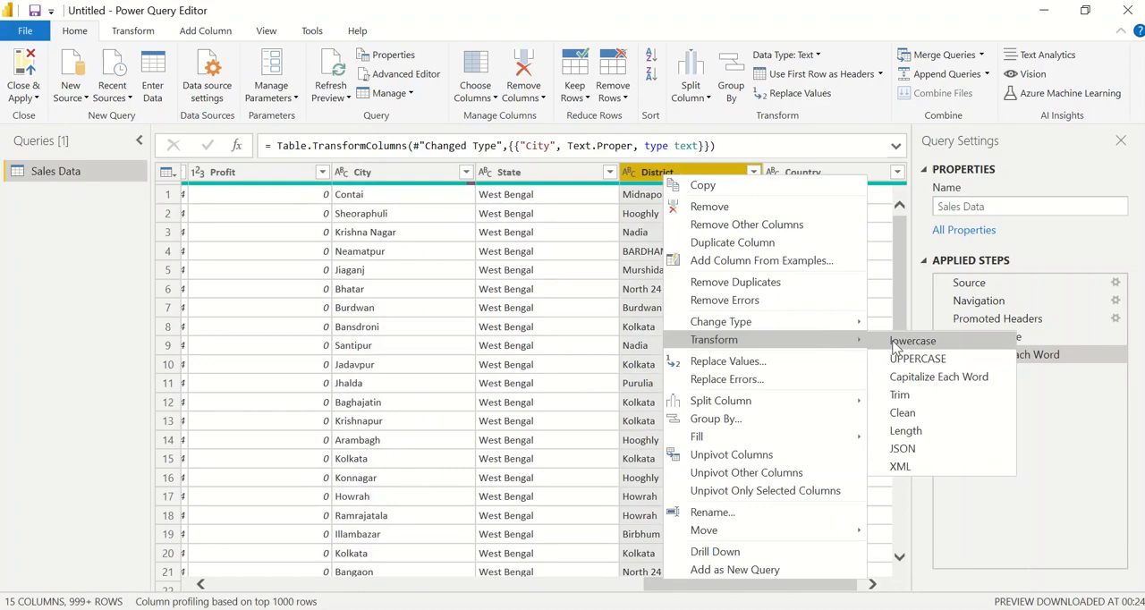
pyautogui.click(932, 380)
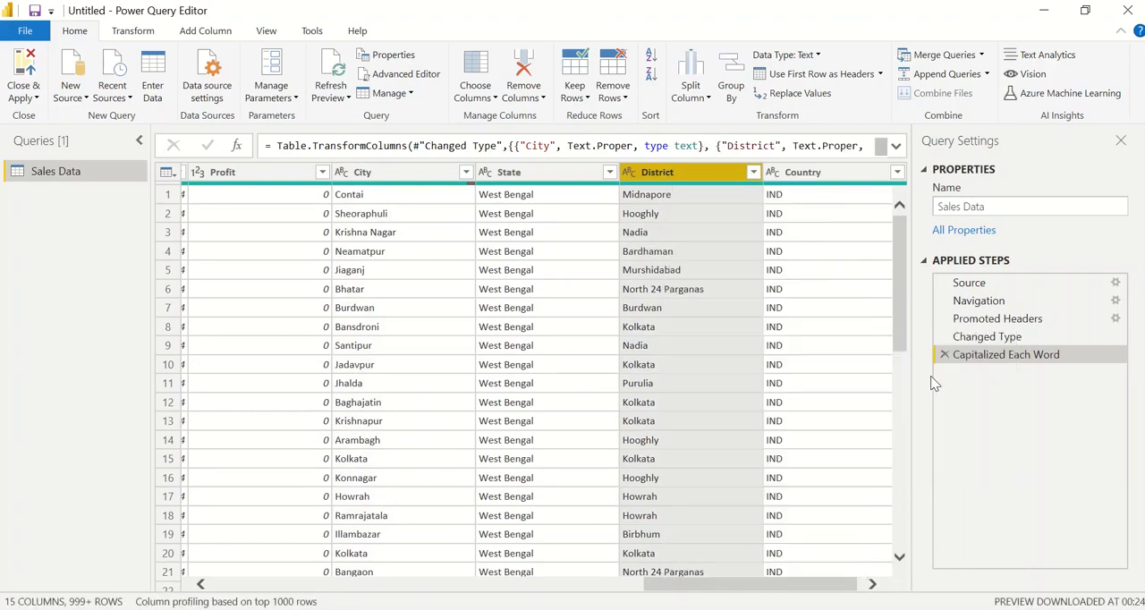
pyautogui.click(679, 331)
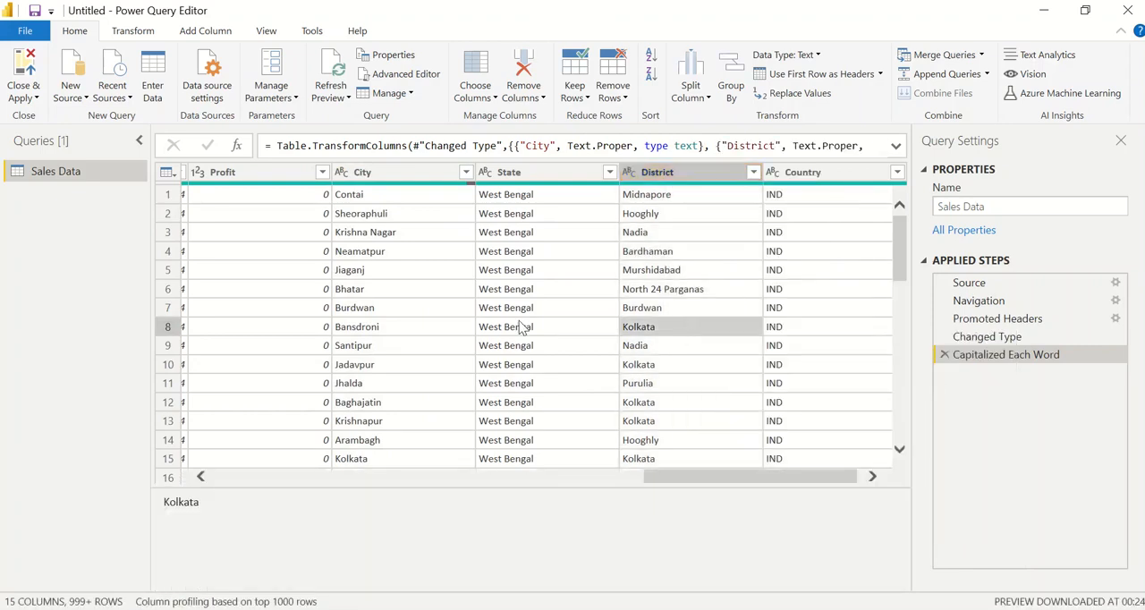
# Duplicate the Sales Data query
pyautogui.hscroll(-8, 510, 328)
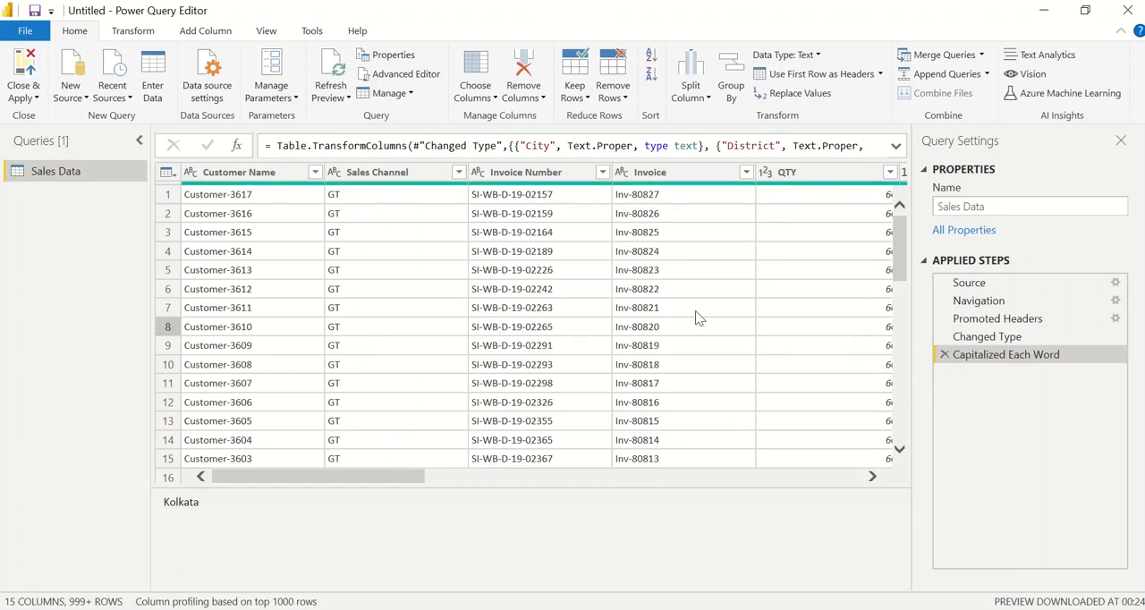
pyautogui.hscroll(8, 697, 317)
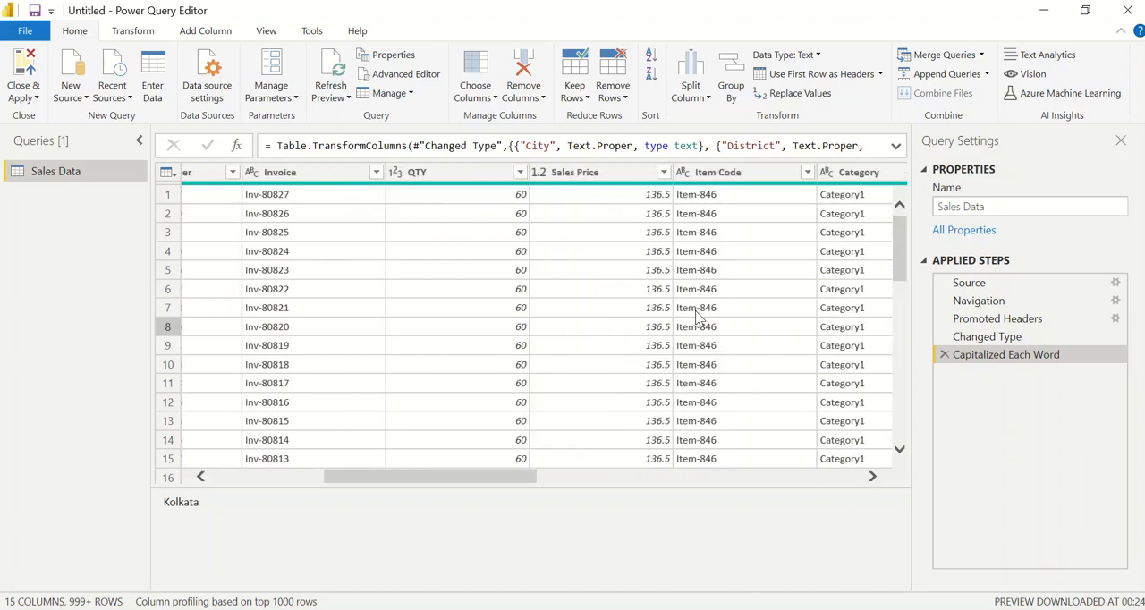
pyautogui.rightClick(86, 169)
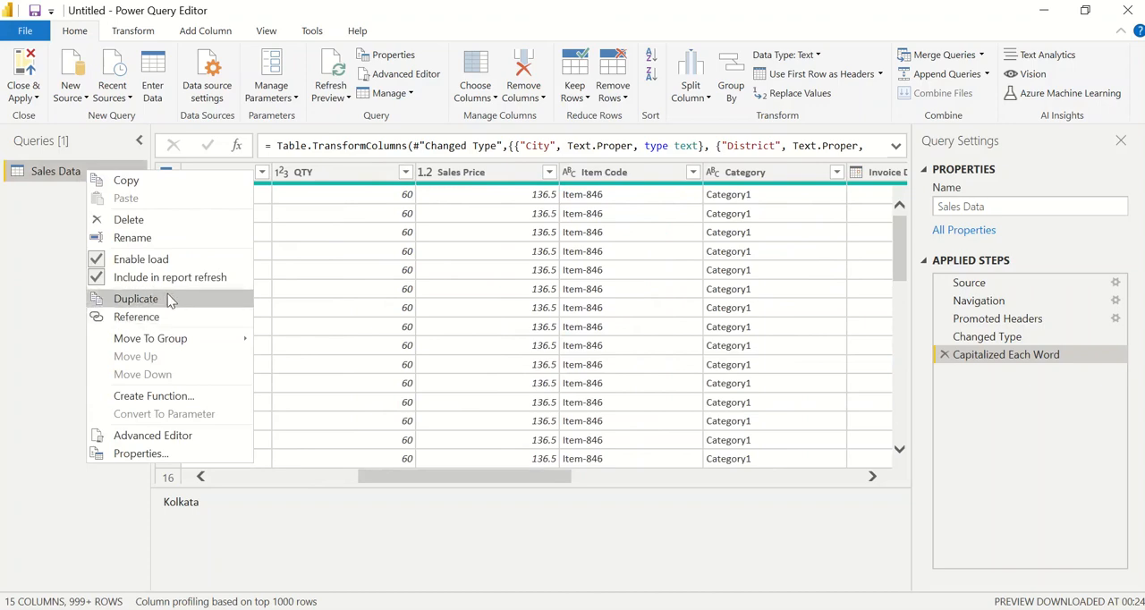
pyautogui.click(64, 177)
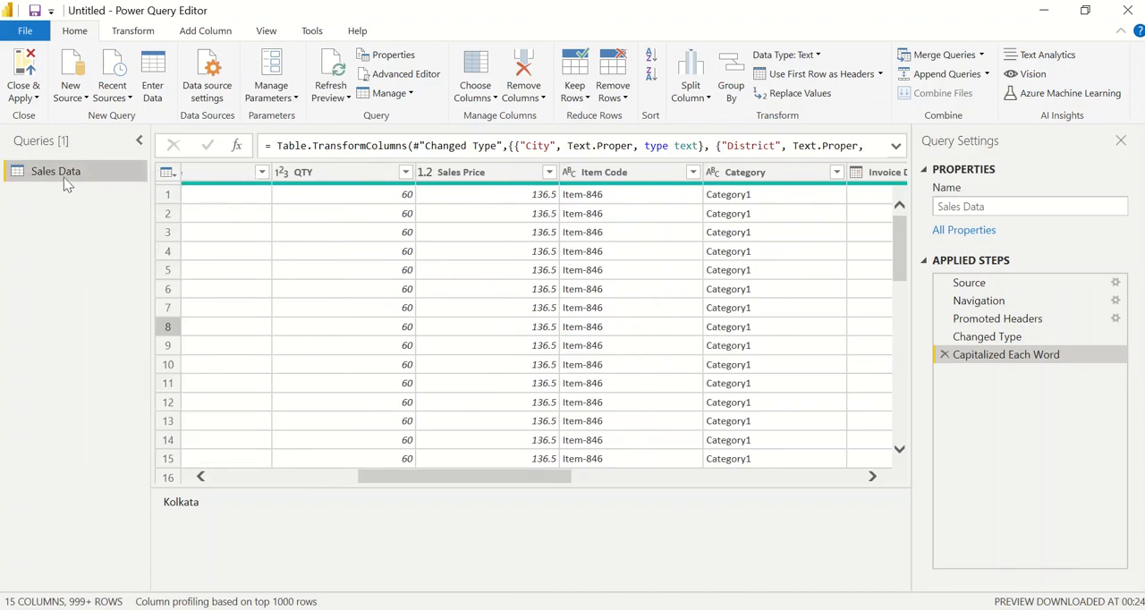
pyautogui.rightClick(64, 177)
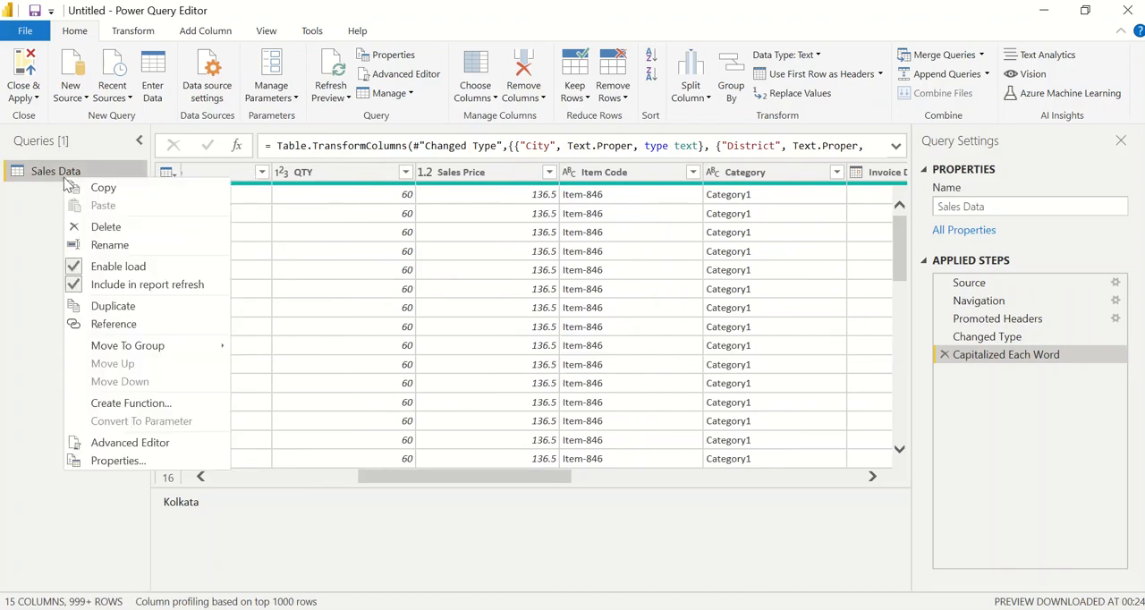
pyautogui.click(111, 307)
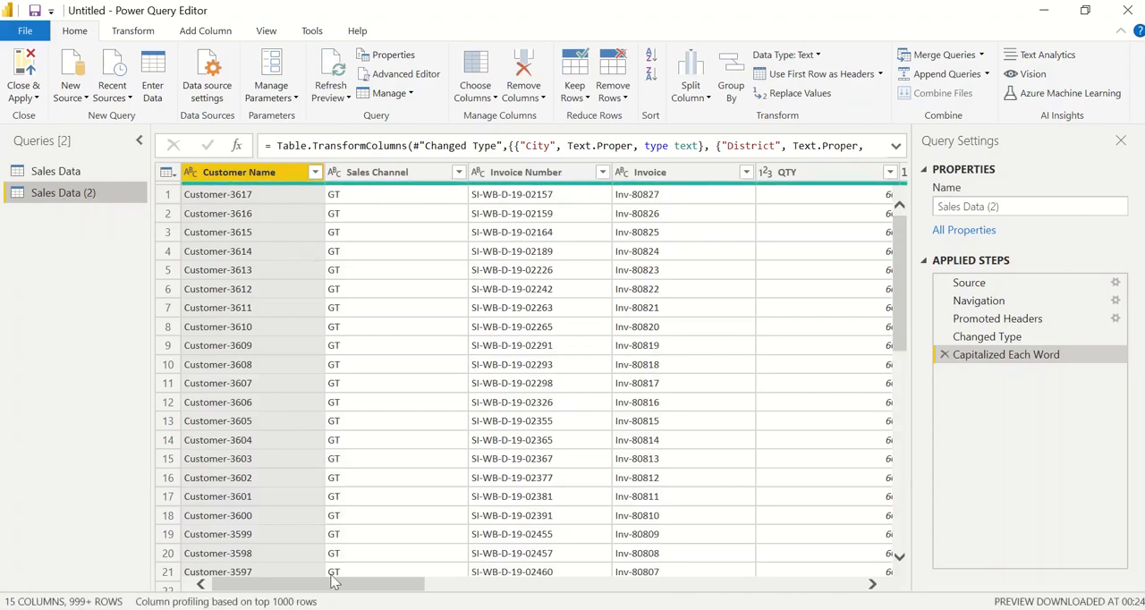
# Remove every column except Invoice Date from the duplicated sales query
pyautogui.moveTo(338, 585); pyautogui.dragTo(498, 592)
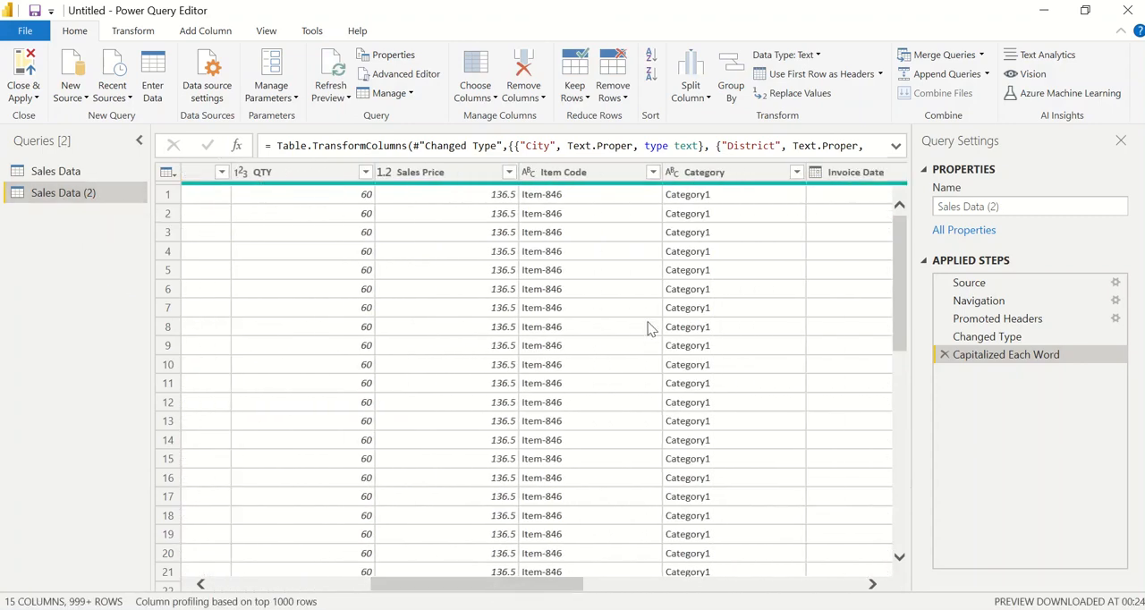
pyautogui.hscroll(5, 652, 328)
pyautogui.click(333, 173)
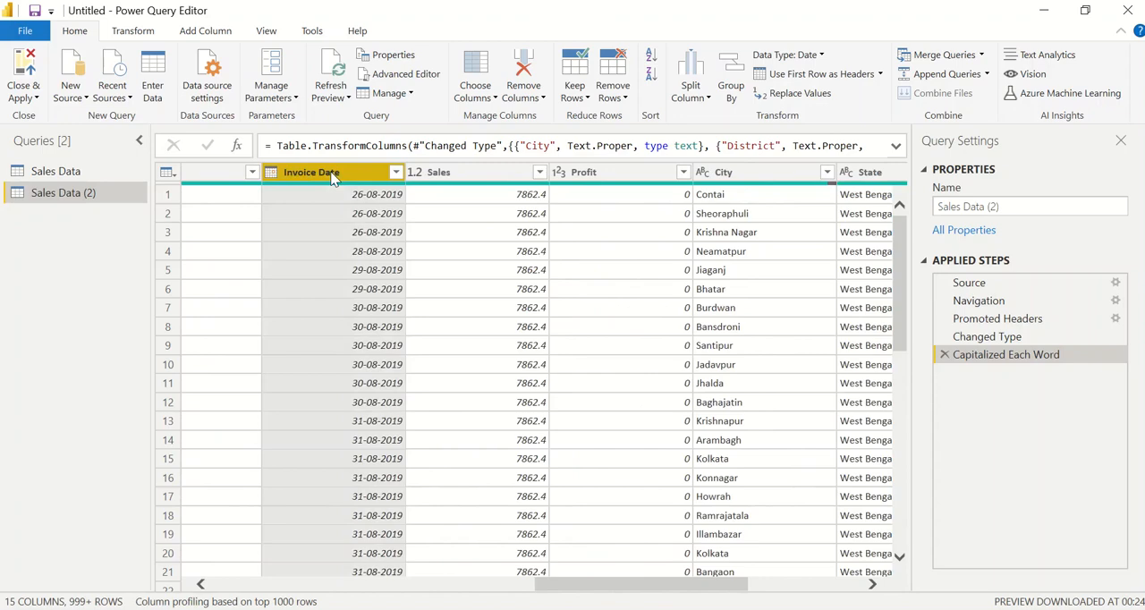
pyautogui.rightClick(332, 176)
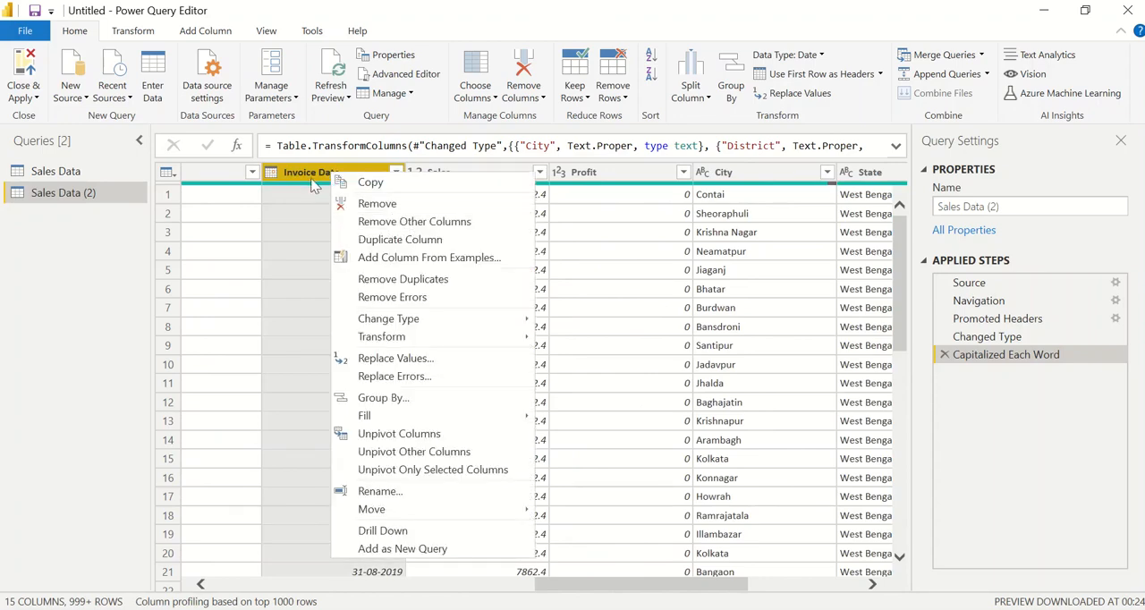
pyautogui.click(388, 225)
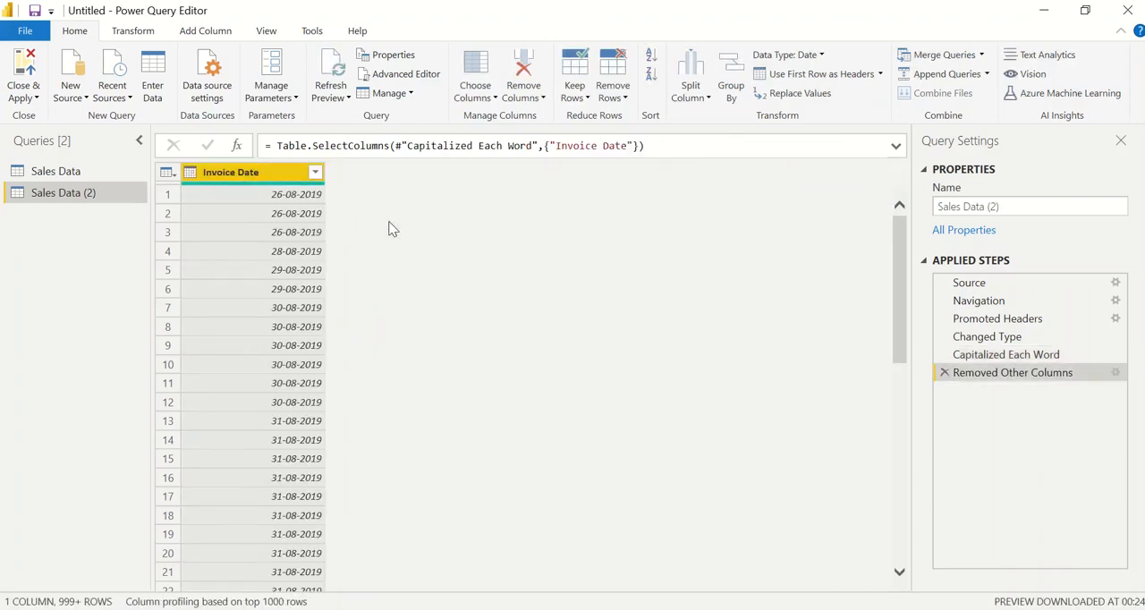
# Rename the duplicated query as Date
pyautogui.doubleClick(93, 195)
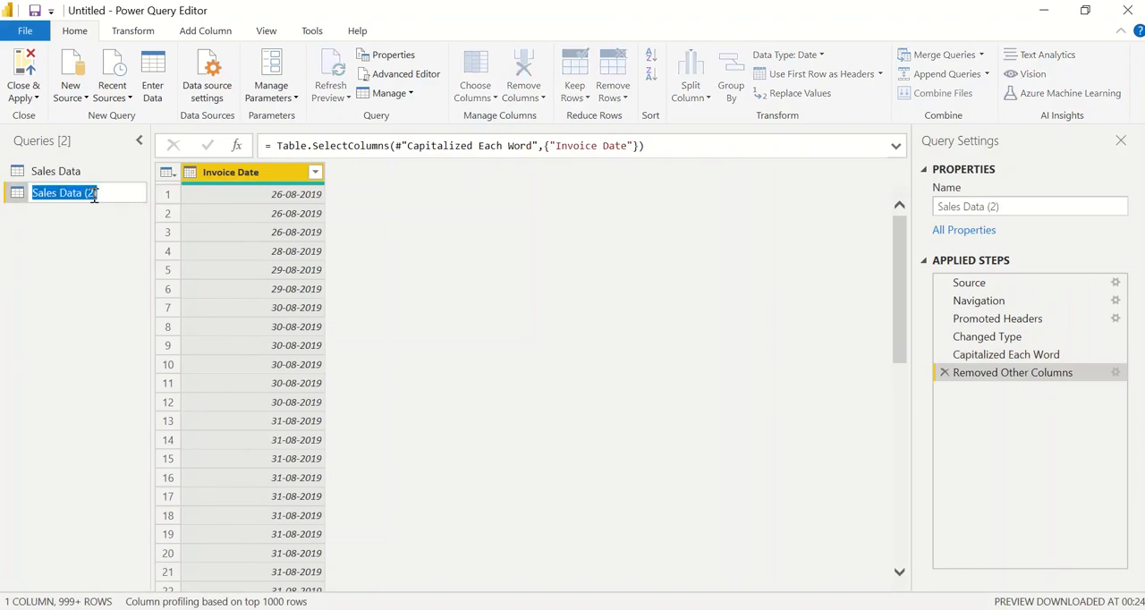
pyautogui.write('Date')
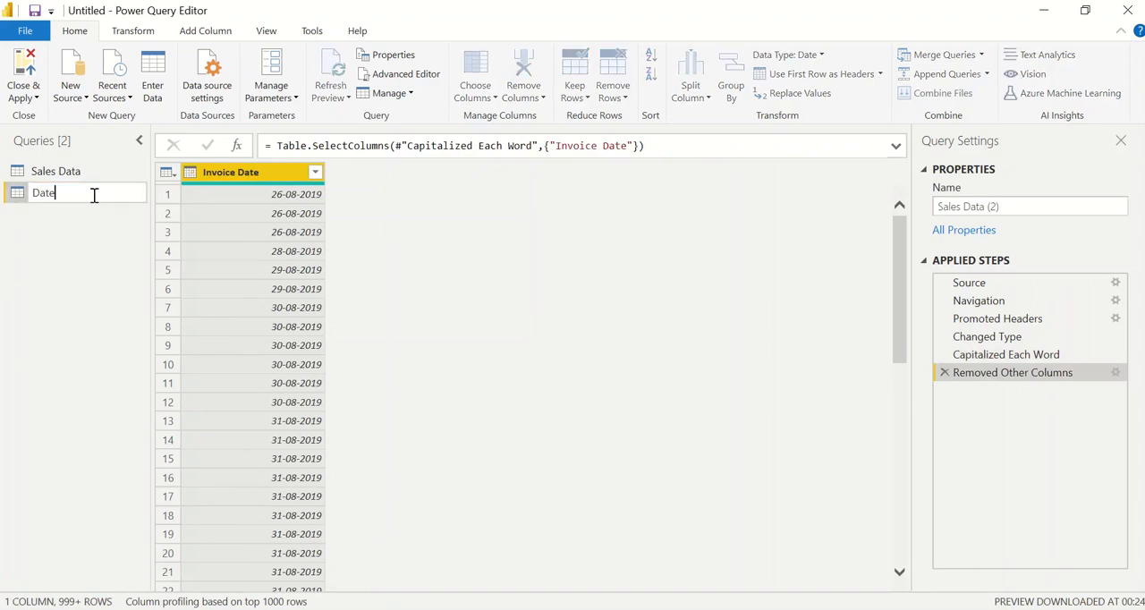
pyautogui.press('Return')
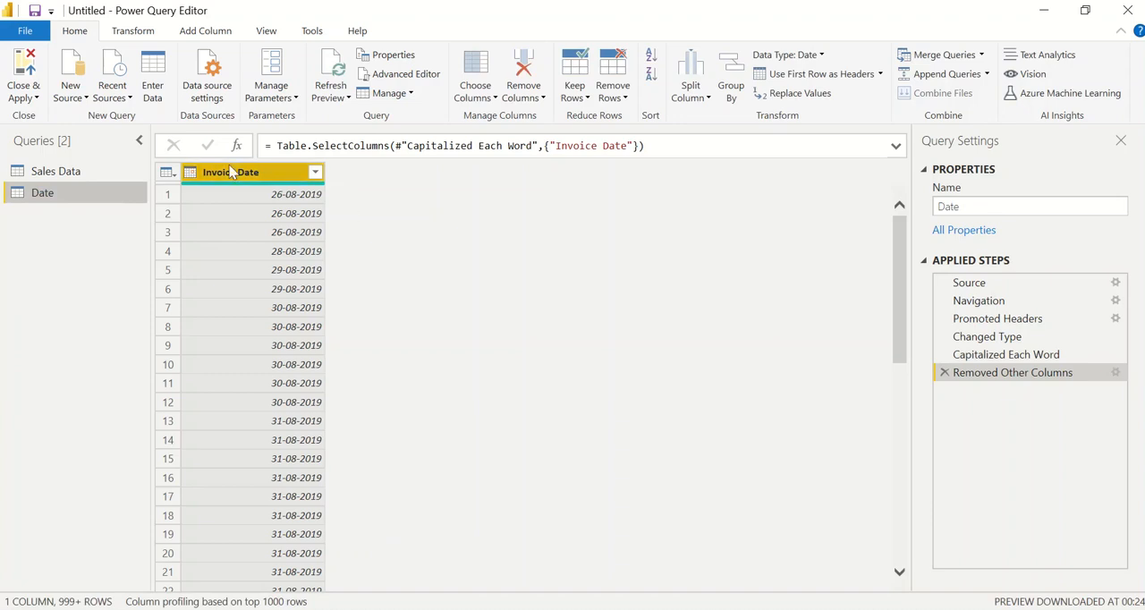
# Remove duplicate dates from the Date query's Invoice Date column and sort it in ascending order
pyautogui.rightClick(284, 176)
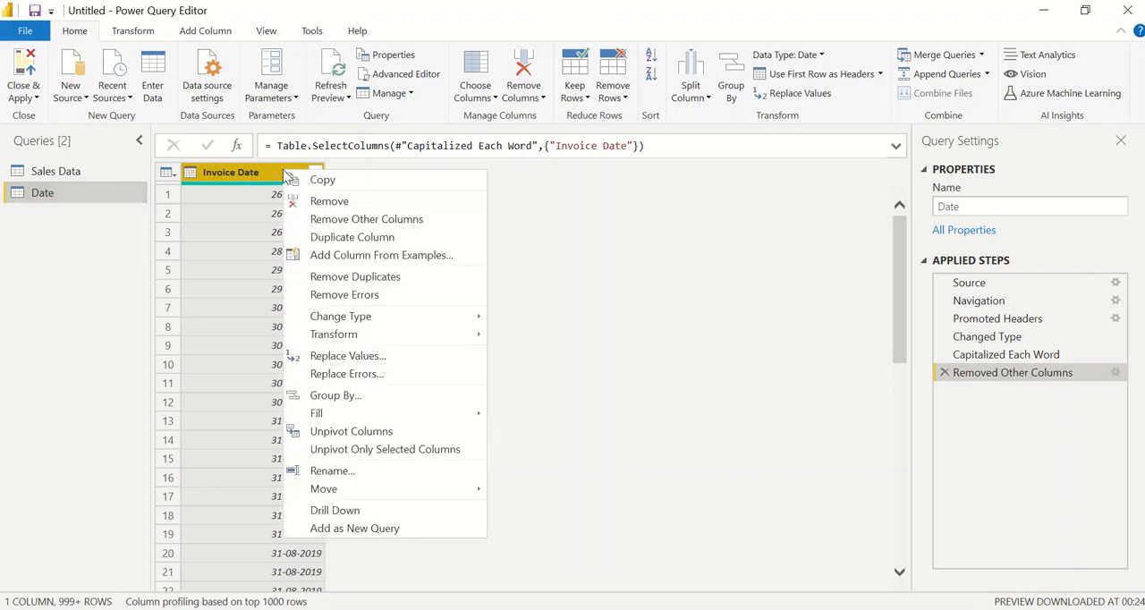
pyautogui.click(386, 281)
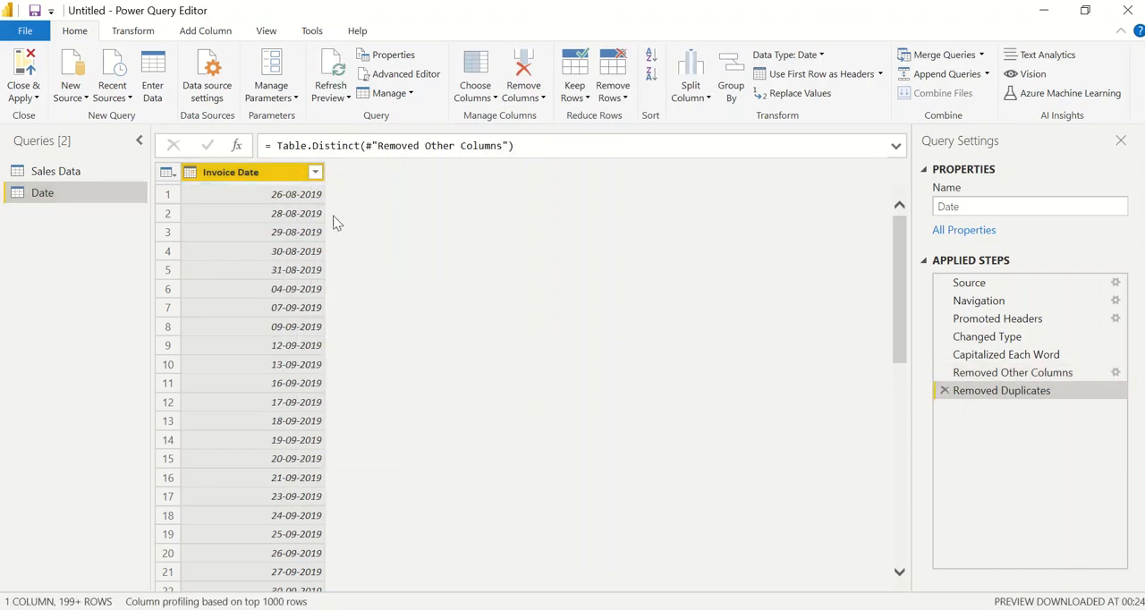
pyautogui.click(314, 171)
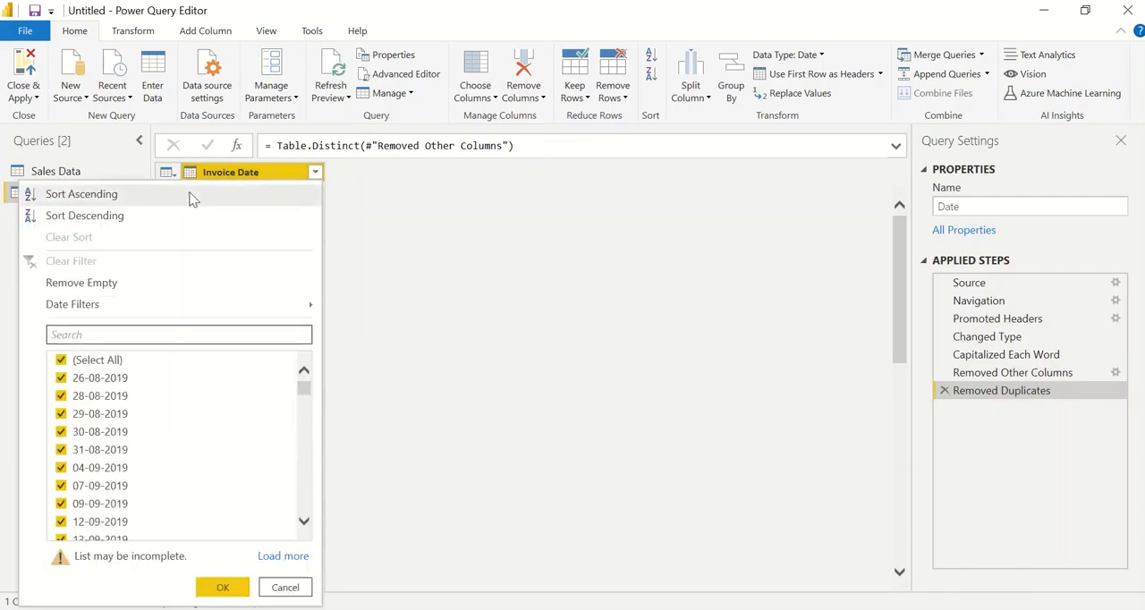
pyautogui.click(191, 197)
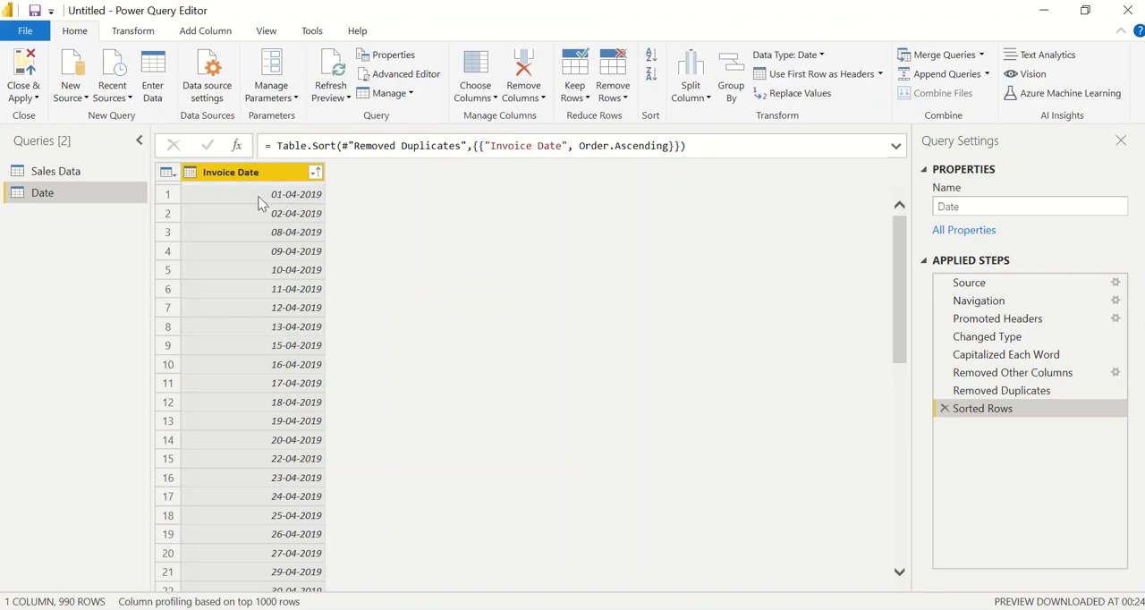
pyautogui.click(286, 199)
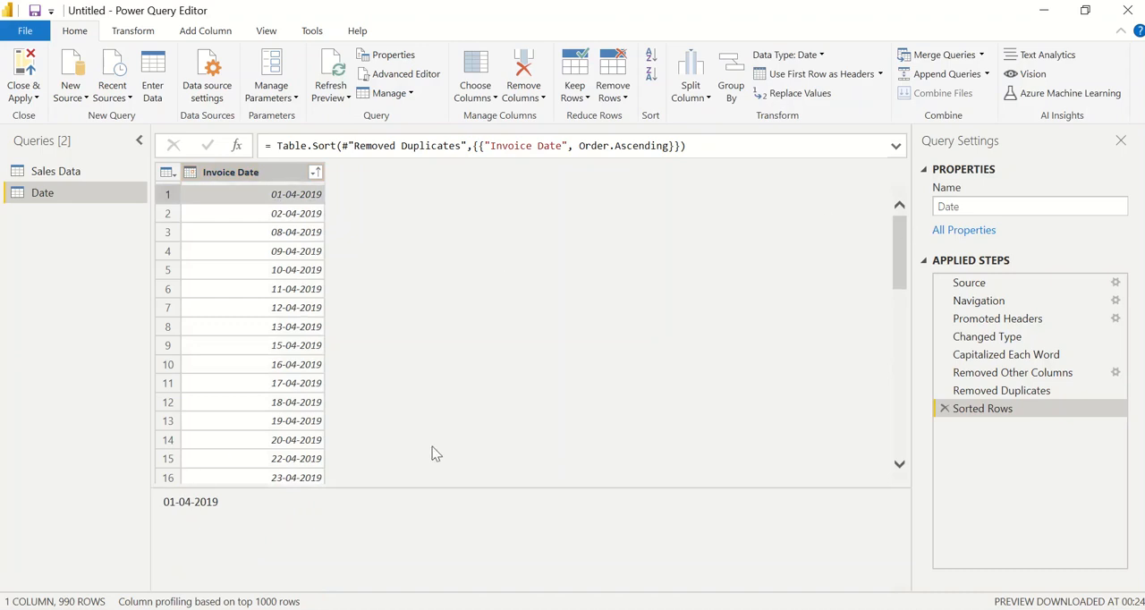
pyautogui.scroll(-20, 434, 453)
pyautogui.scroll(20, 434, 453)
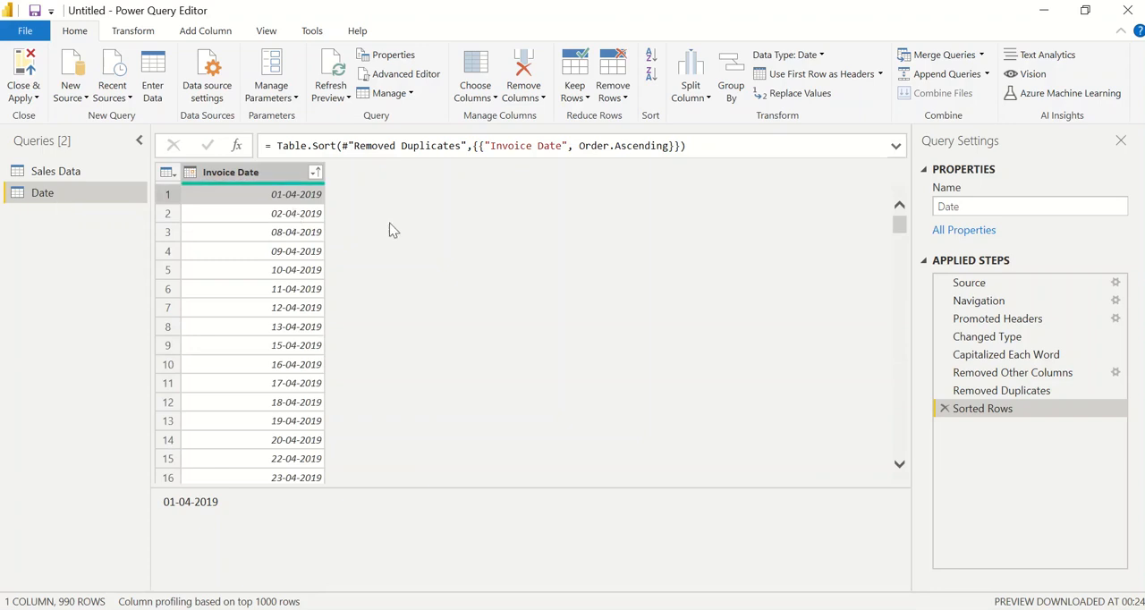
# Close the query editor with its changes applied, dismiss the load summary and display the Date table's data
pyautogui.click(28, 95)
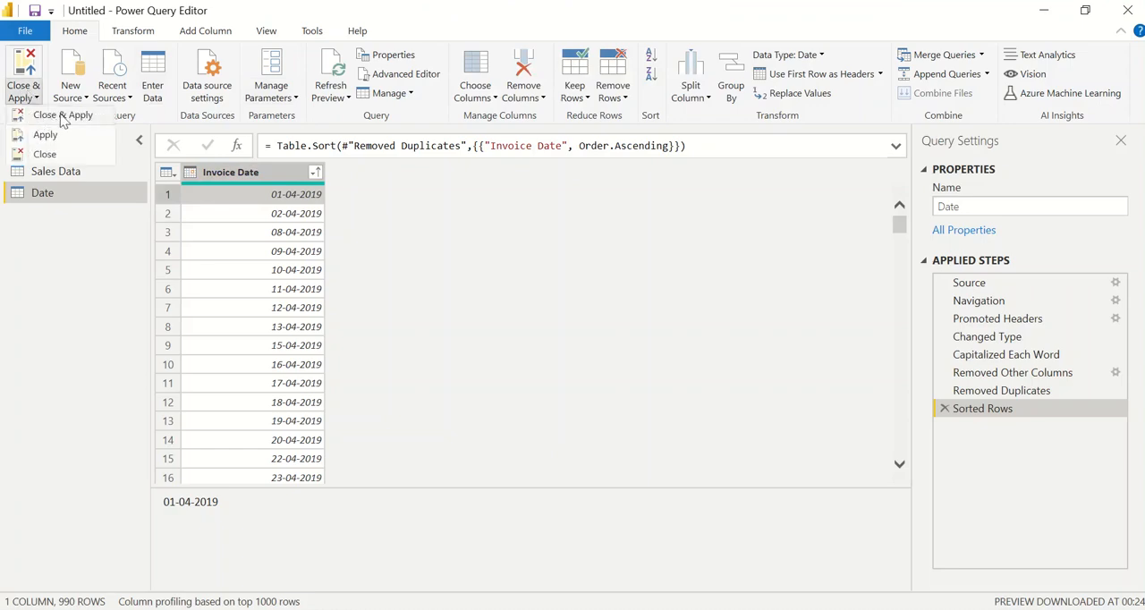
pyautogui.click(41, 115)
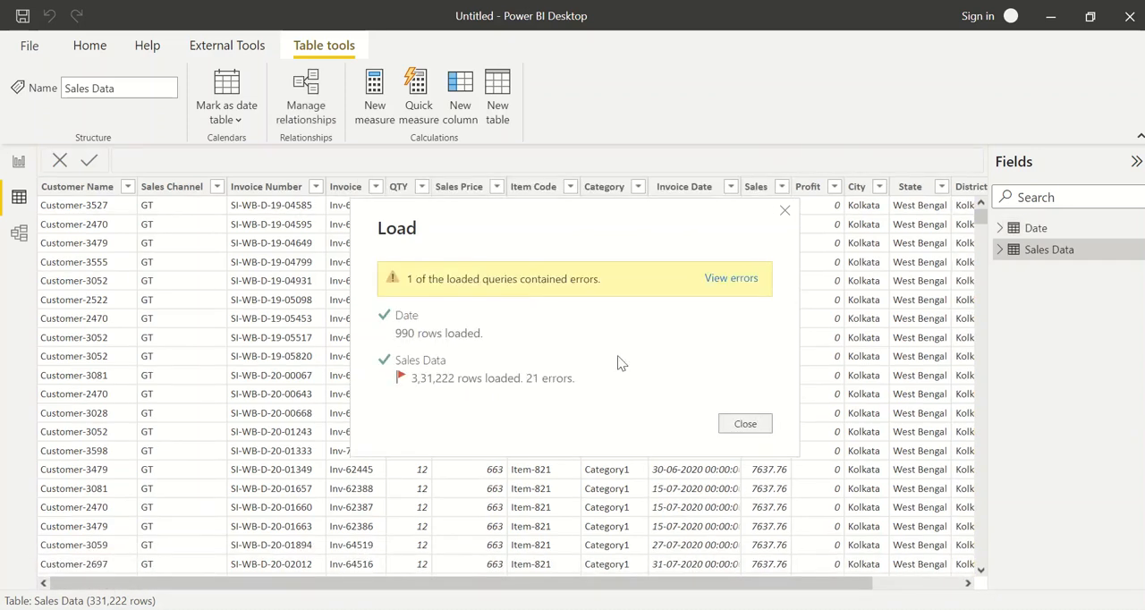
pyautogui.click(743, 427)
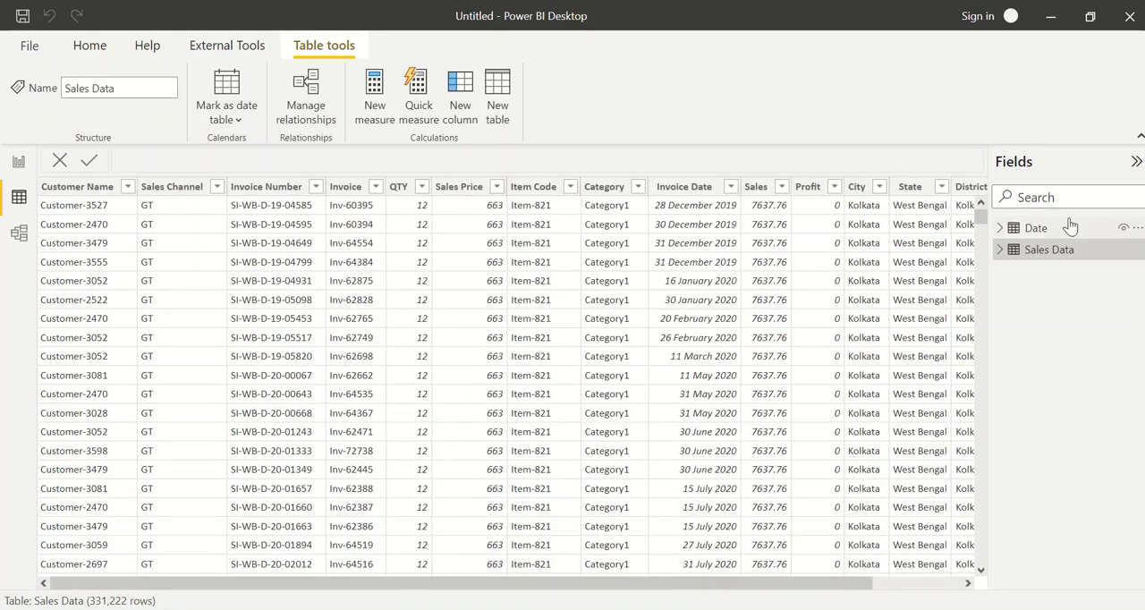
pyautogui.click(1036, 229)
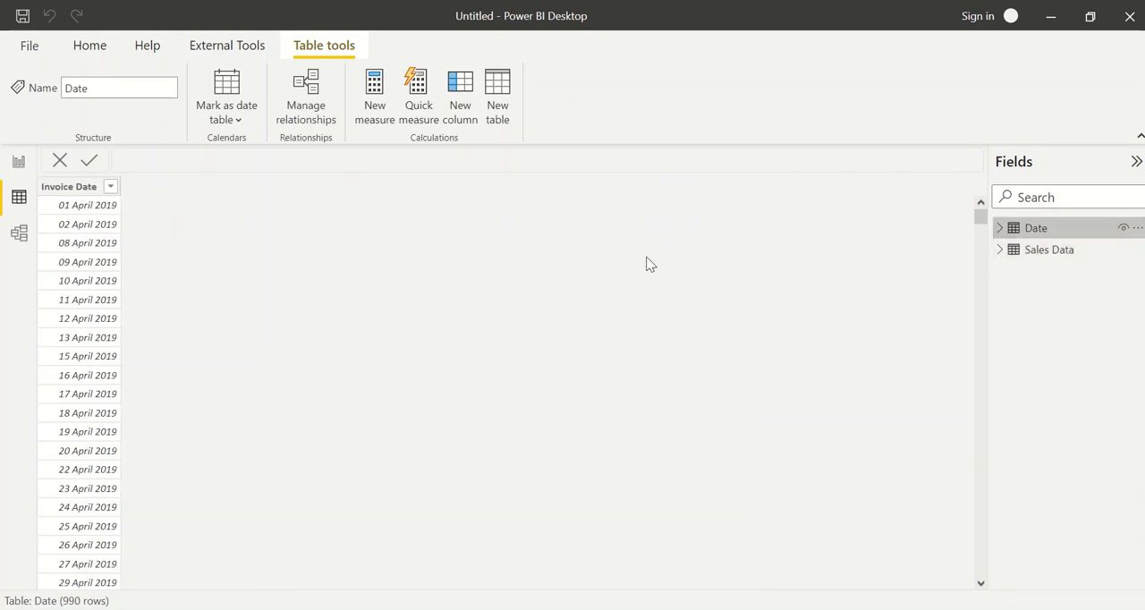
pyautogui.click(81, 187)
# Start a new relationship in the data model with Date as the first table and Sales Data as the second
pyautogui.click(20, 236)
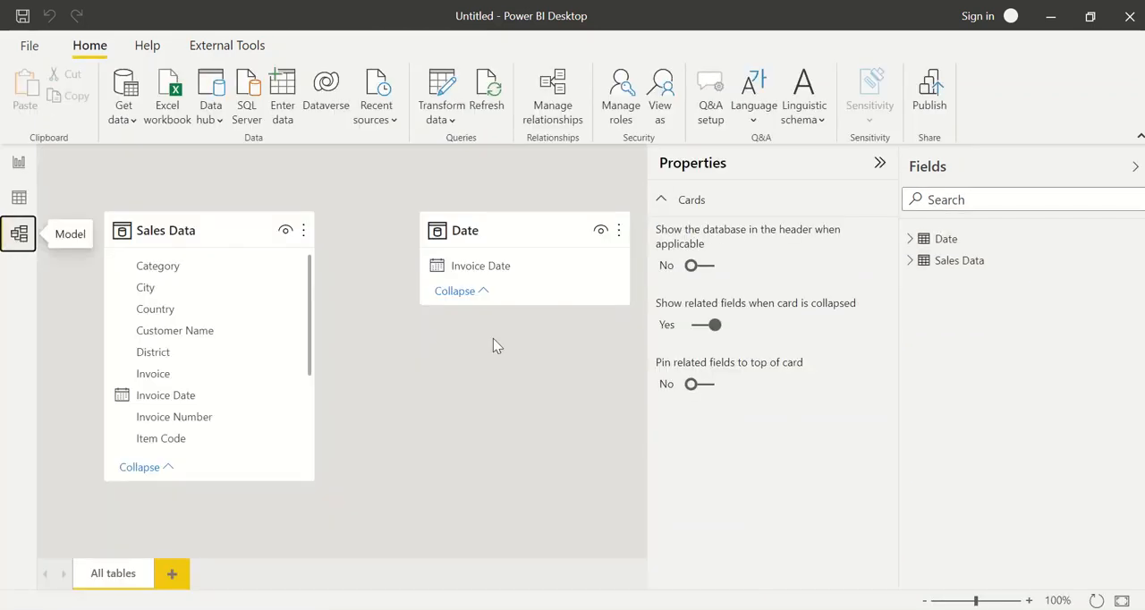
pyautogui.click(556, 114)
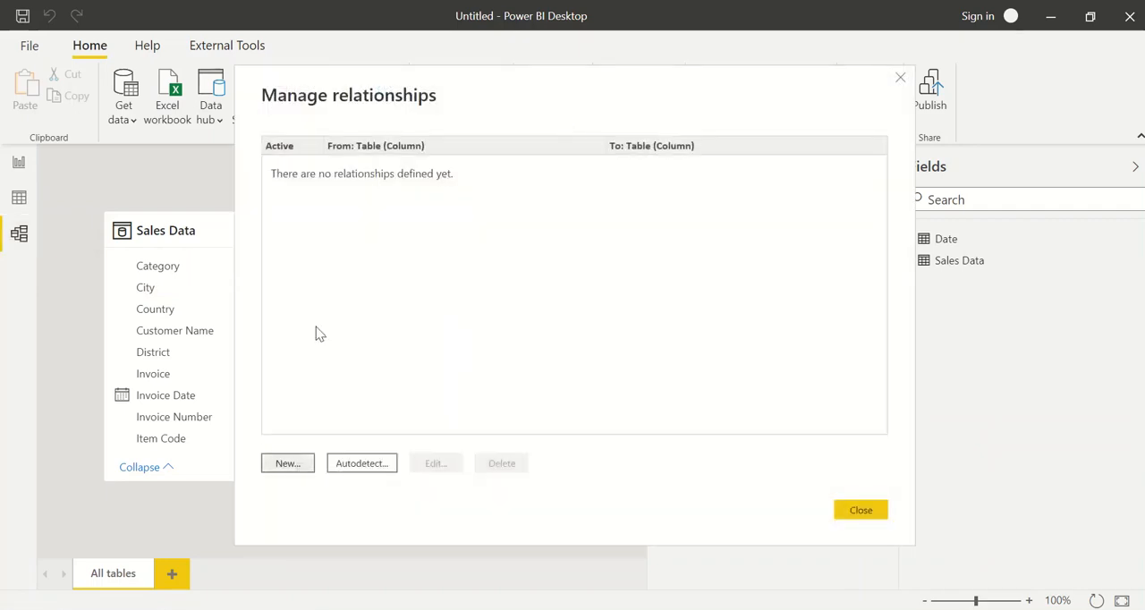
pyautogui.click(318, 140)
pyautogui.click(323, 156)
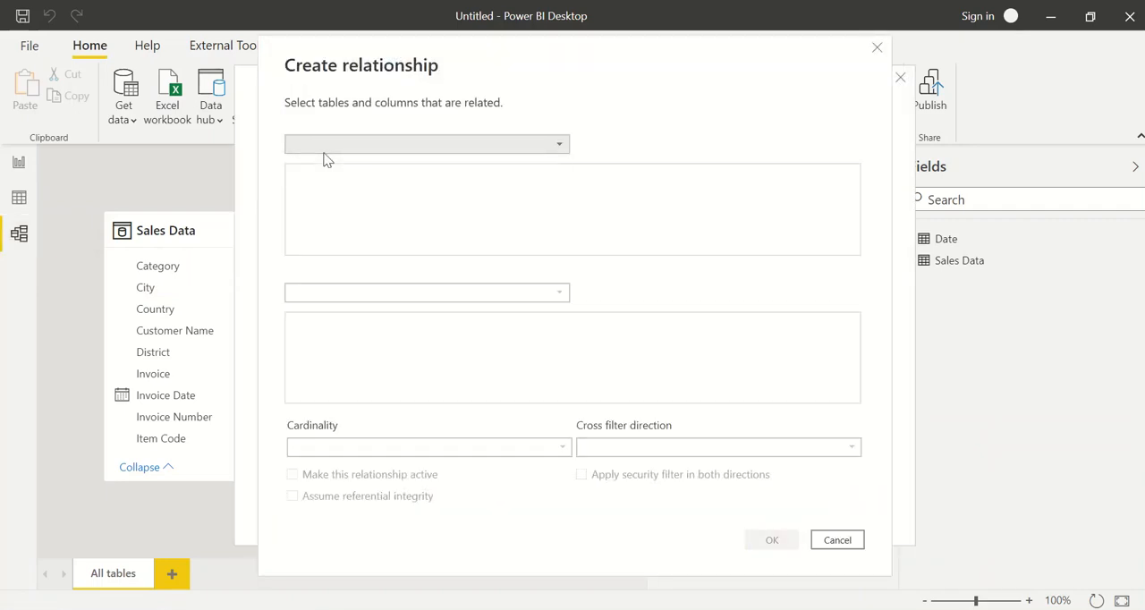
pyautogui.click(328, 148)
pyautogui.click(330, 162)
pyautogui.click(353, 293)
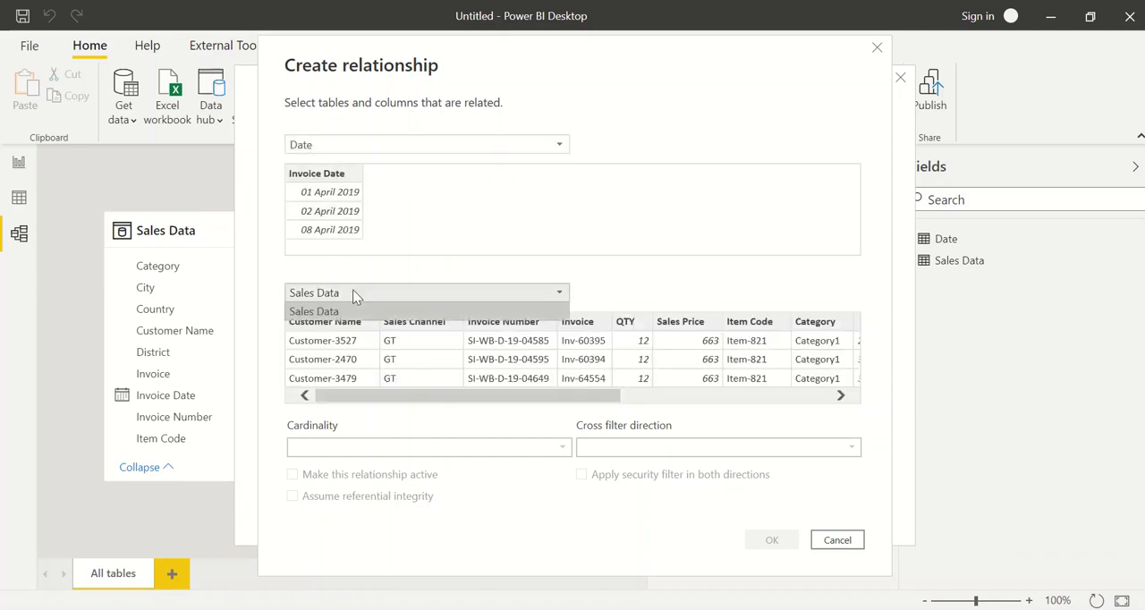
pyautogui.click(353, 294)
# Relate the Invoice Date columns of both tables as an active one-to-many relationship with single cross-filtering
pyautogui.click(324, 188)
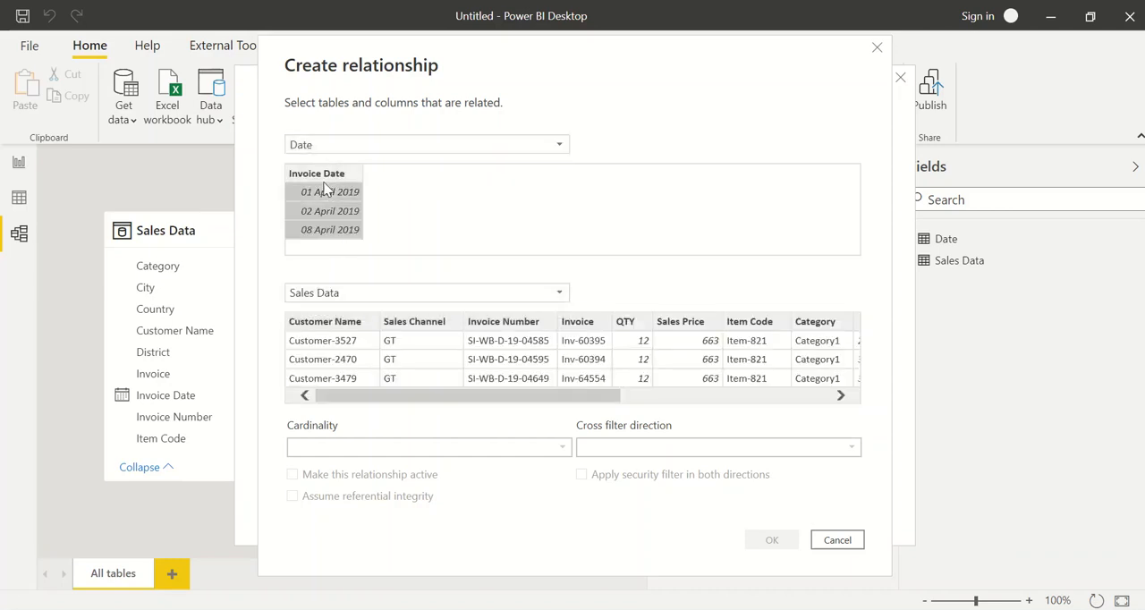
pyautogui.moveTo(437, 396); pyautogui.dragTo(507, 397)
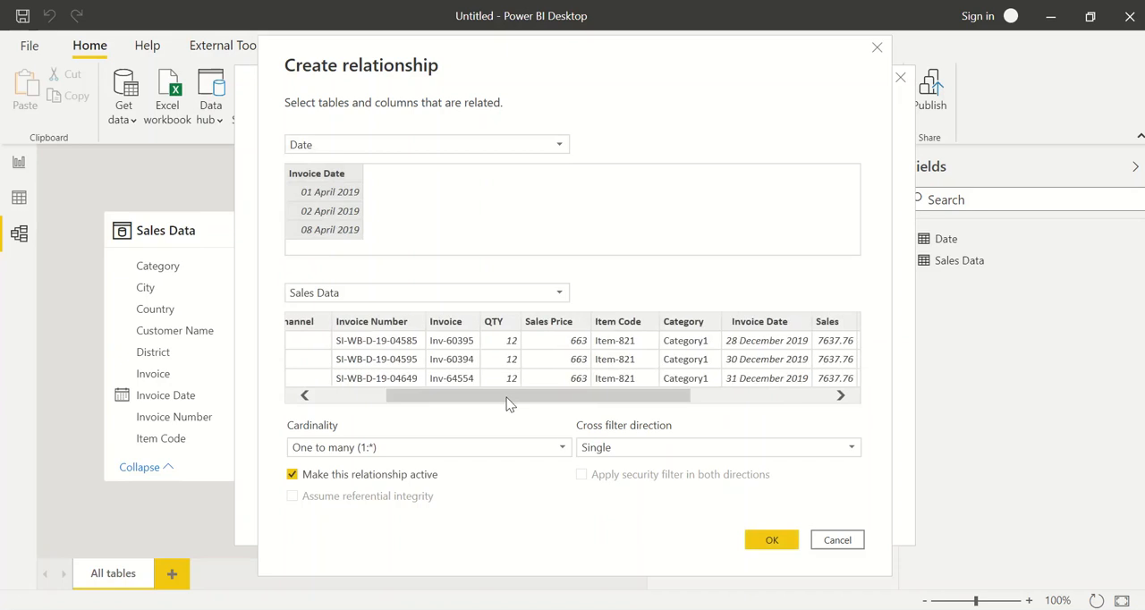
pyautogui.moveTo(657, 394); pyautogui.dragTo(720, 399)
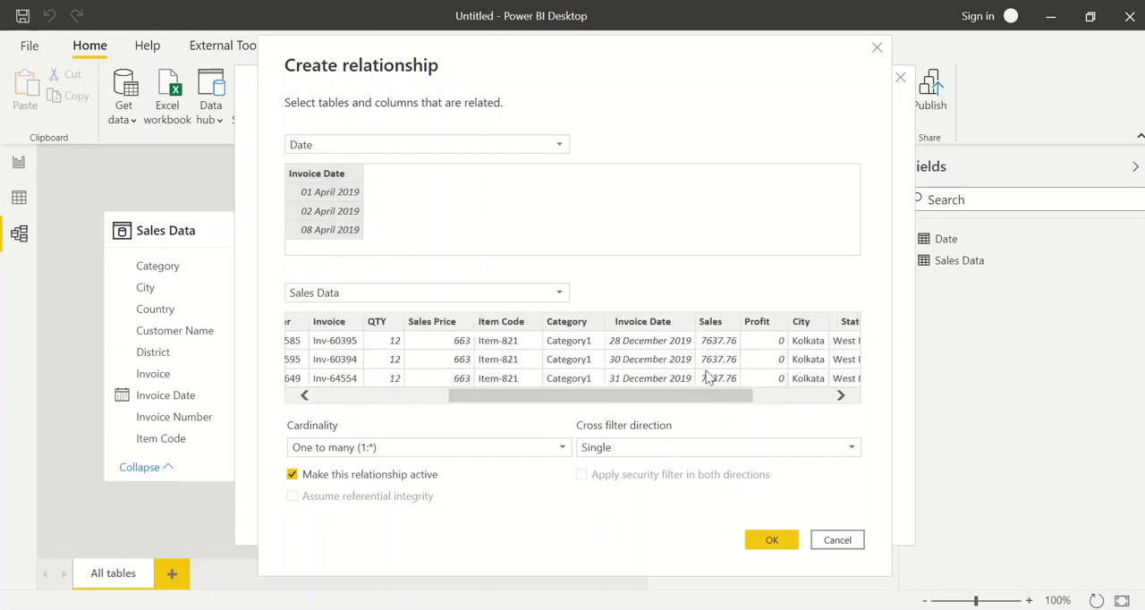
pyautogui.click(670, 340)
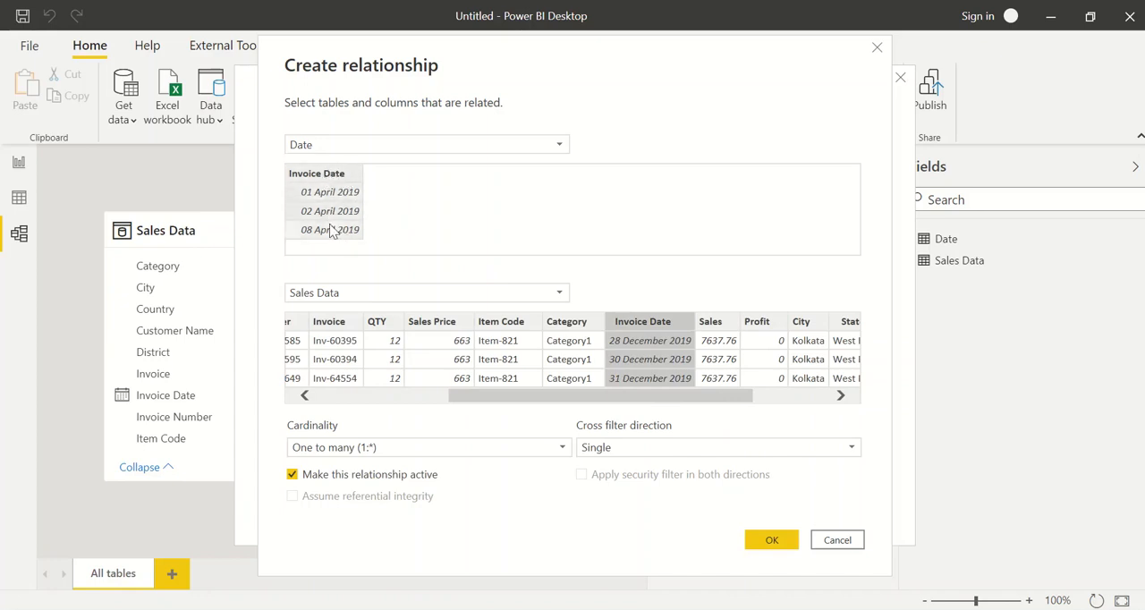
pyautogui.click(320, 177)
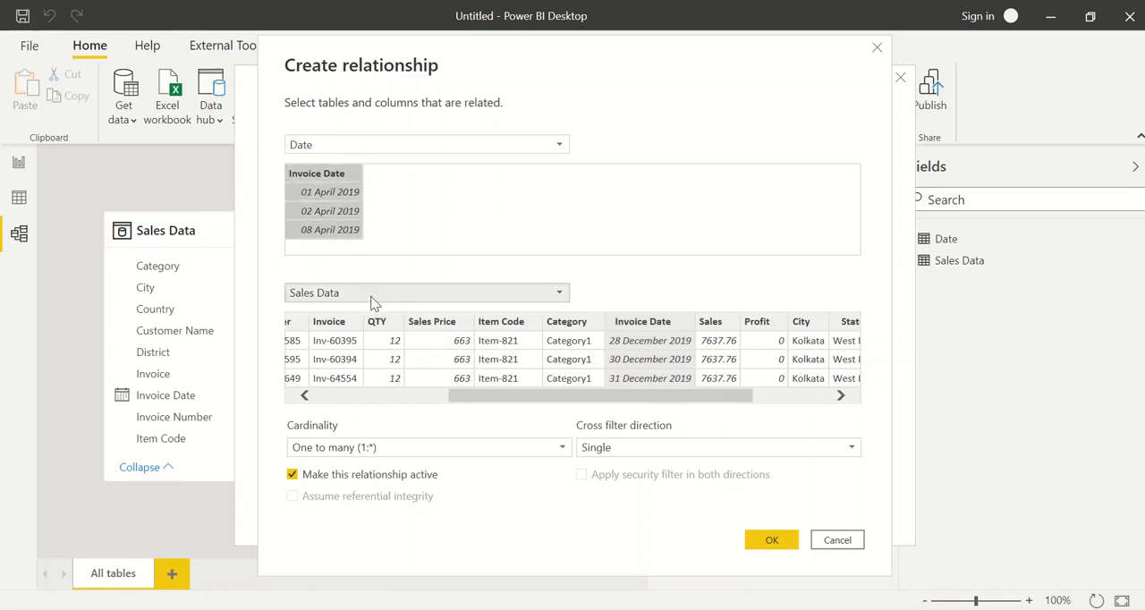
pyautogui.moveTo(556, 395); pyautogui.dragTo(587, 401)
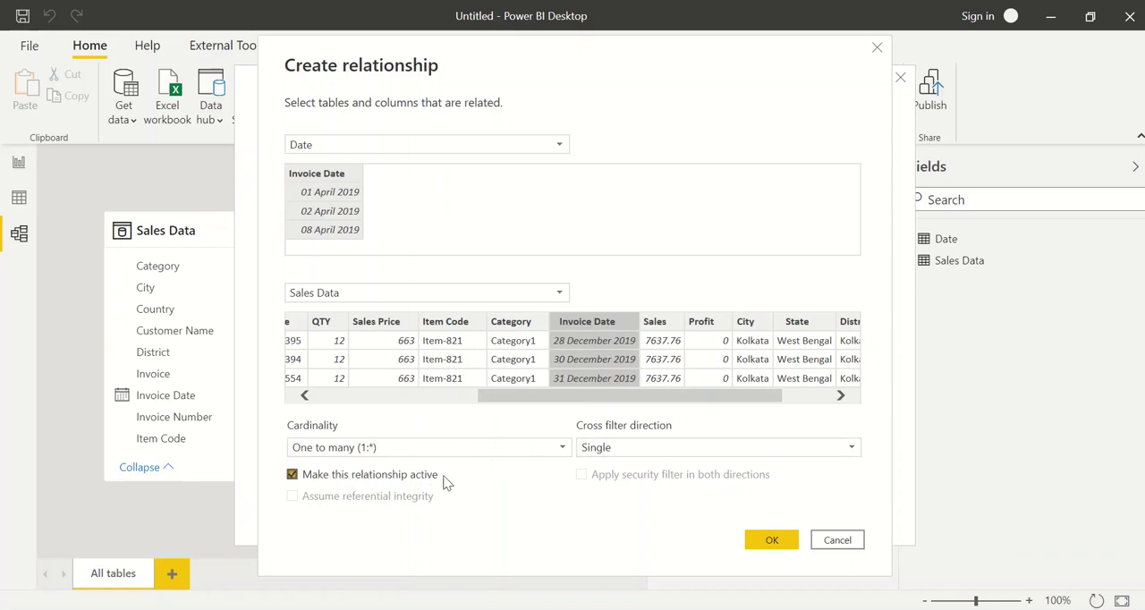
pyautogui.click(769, 542)
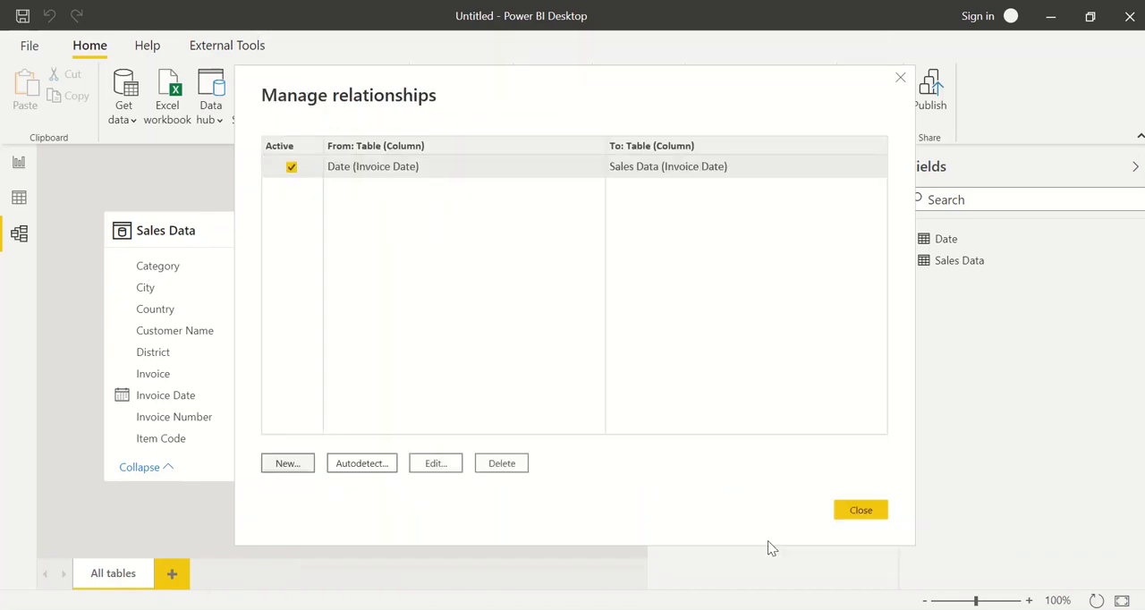
pyautogui.click(872, 524)
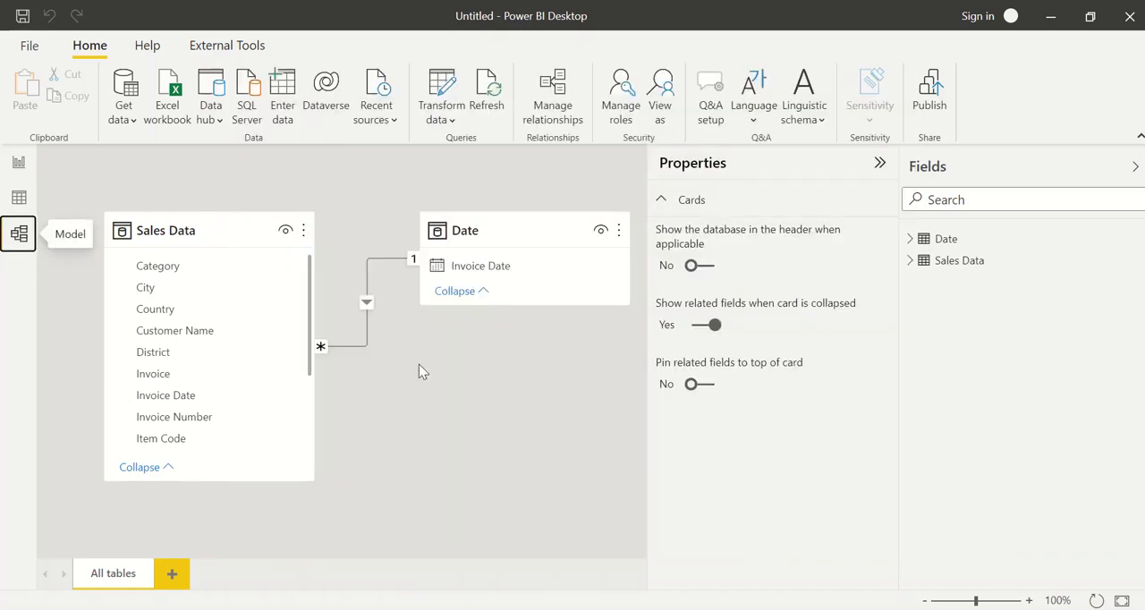
# Add a table visual to the blank report page and place it in the page's lower-left area
pyautogui.scroll(-3, 419, 364)
pyautogui.scroll(-2, 240, 235)
pyautogui.scroll(4, 206, 221)
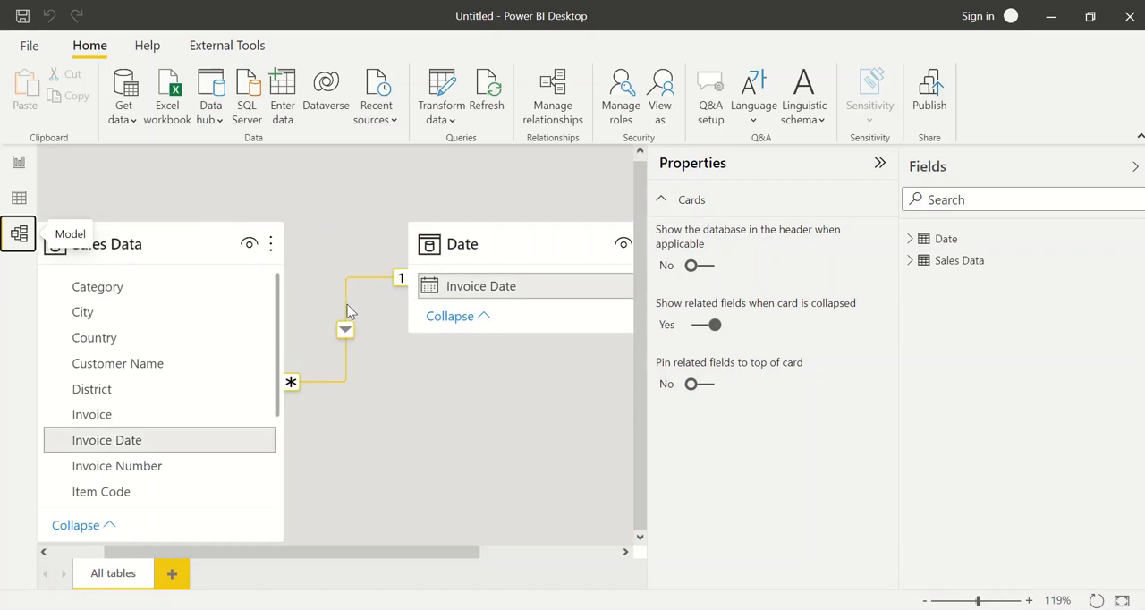
pyautogui.click(20, 199)
pyautogui.click(18, 161)
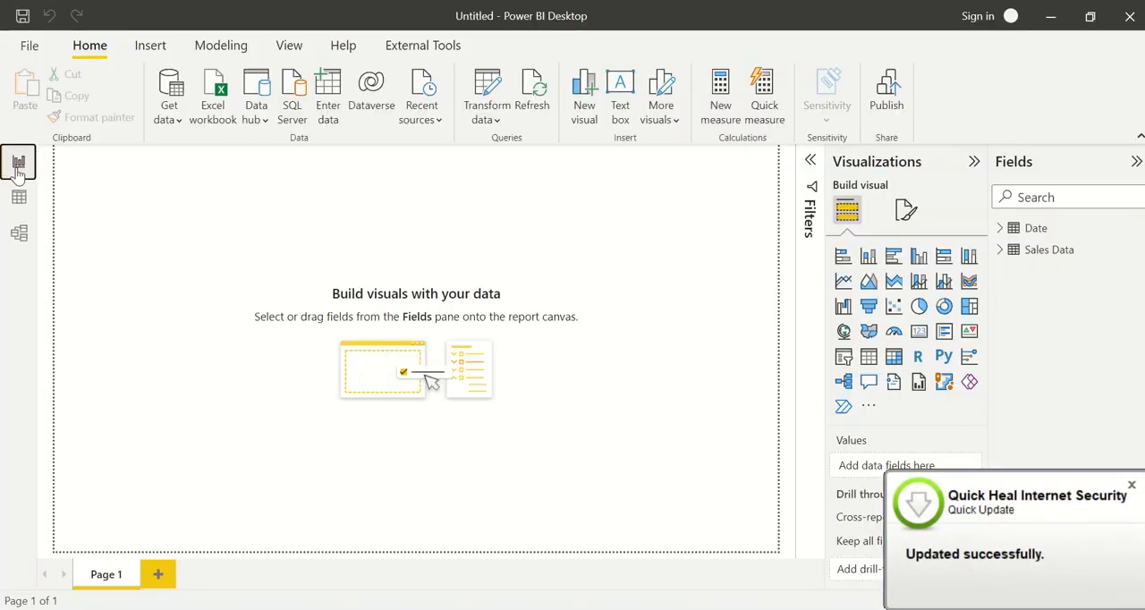
pyautogui.click(304, 317)
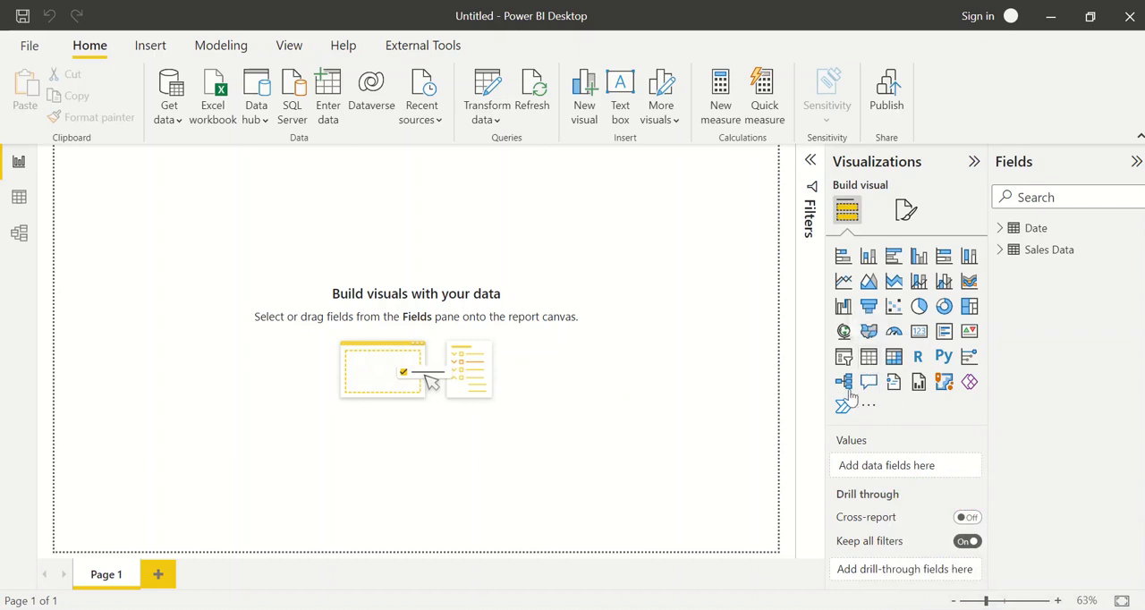
pyautogui.click(869, 359)
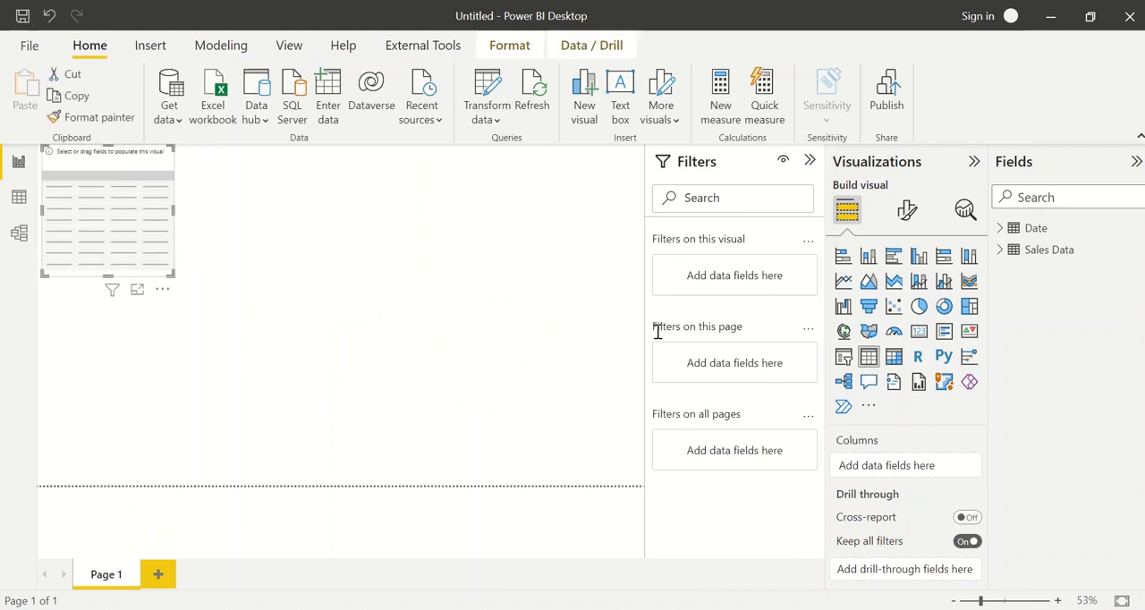
pyautogui.moveTo(158, 253); pyautogui.dragTo(163, 428)
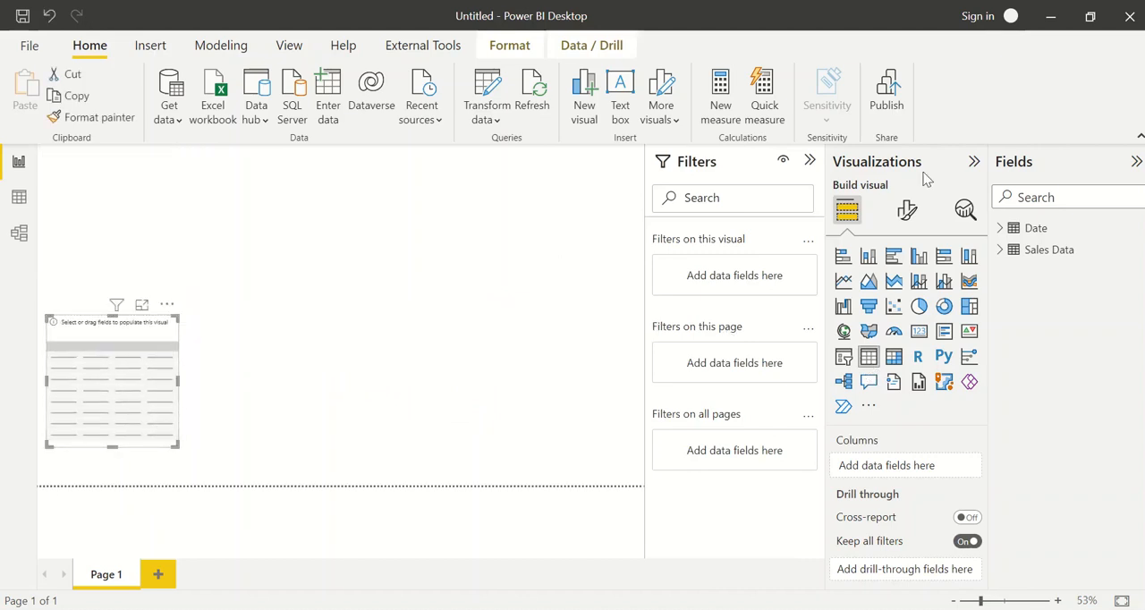
# Find the State and Sales fields and add them as columns of the table visual
pyautogui.click(1037, 197)
pyautogui.write('state')
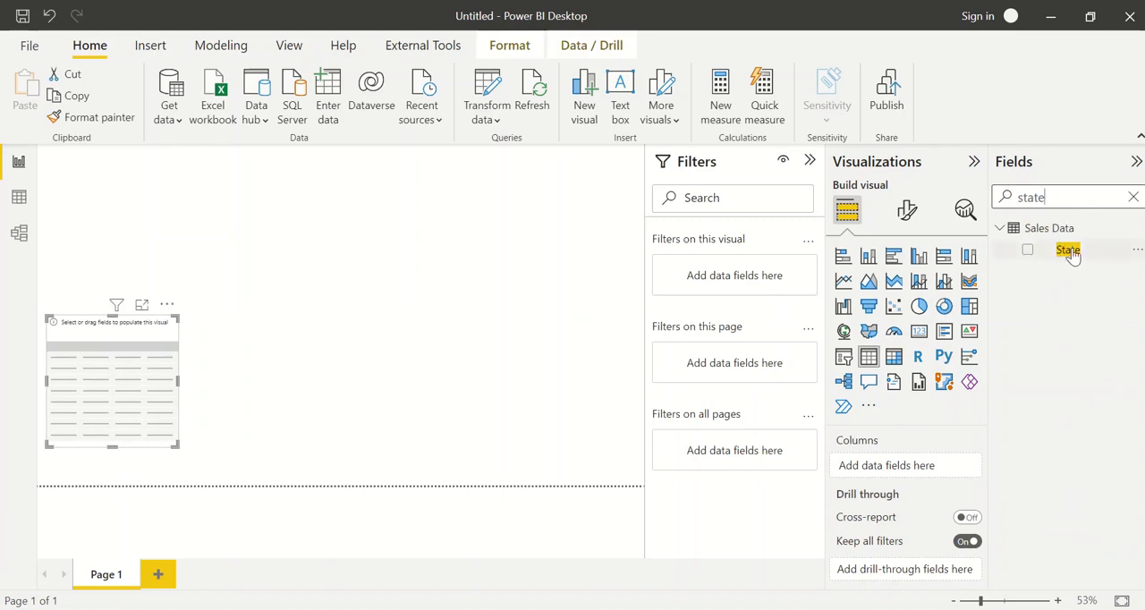
pyautogui.moveTo(1072, 253); pyautogui.dragTo(936, 466)
pyautogui.doubleClick(1035, 191)
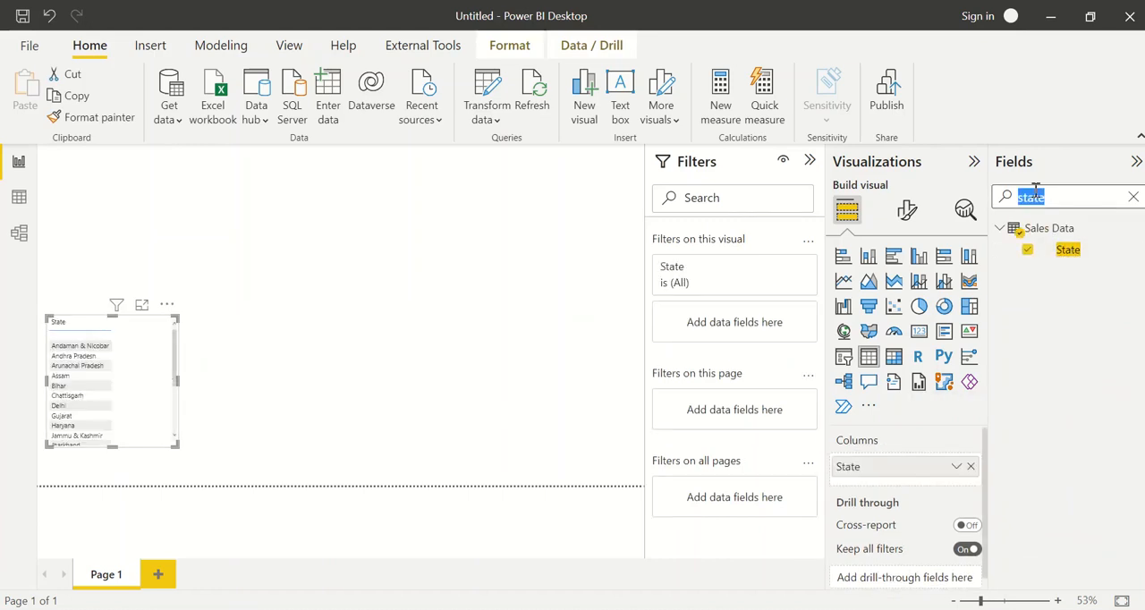
pyautogui.write('sale')
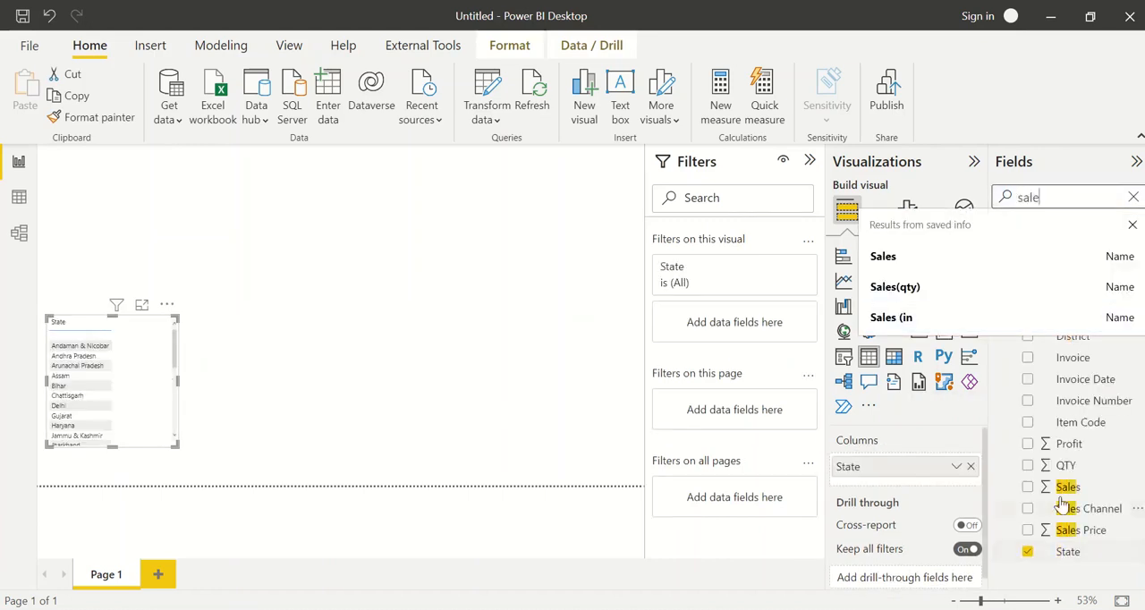
pyautogui.moveTo(1066, 486); pyautogui.dragTo(937, 480)
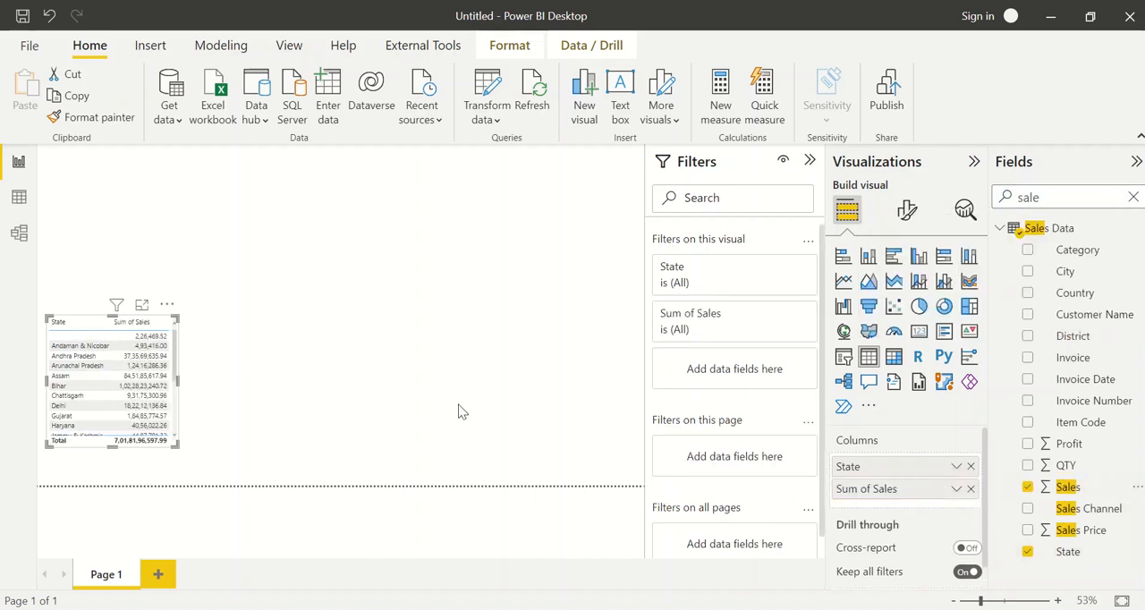
# Enlarge the state sales table and sort it by Sum of Sales in descending order
pyautogui.moveTo(176, 444); pyautogui.dragTo(246, 465)
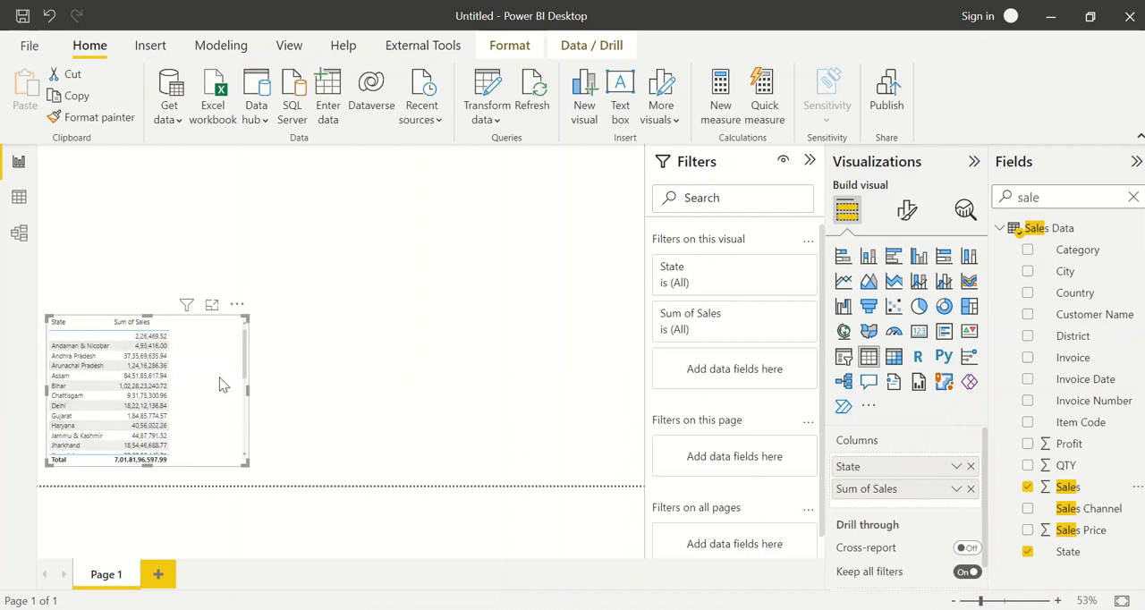
pyautogui.click(128, 322)
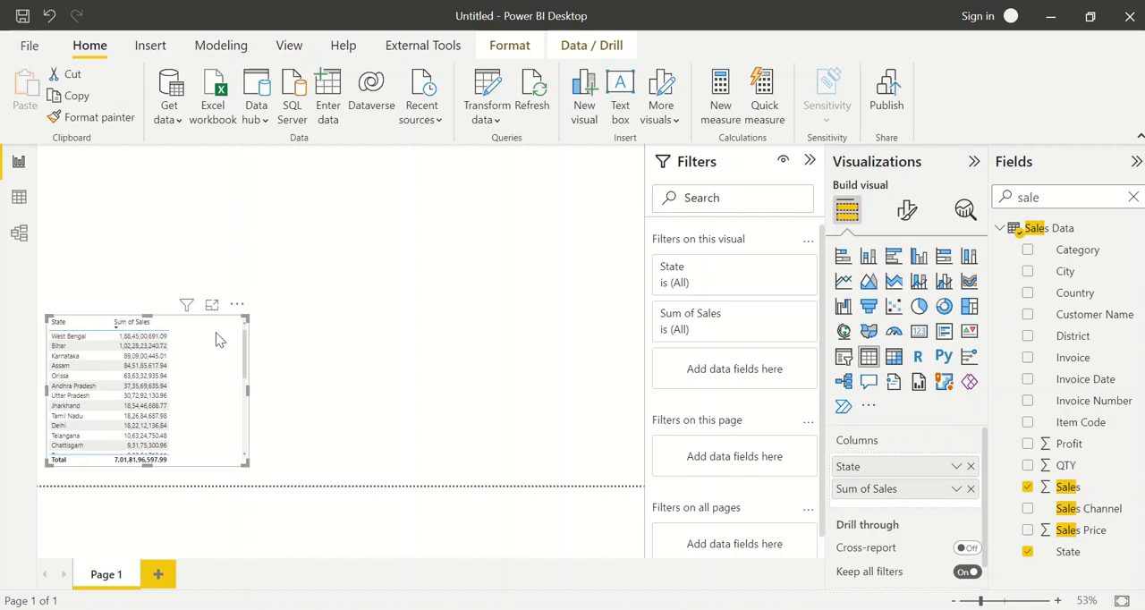
# Add a separate slicer above the state sales table and shrink it to a small box in the page's upper-left corner
pyautogui.click(280, 235)
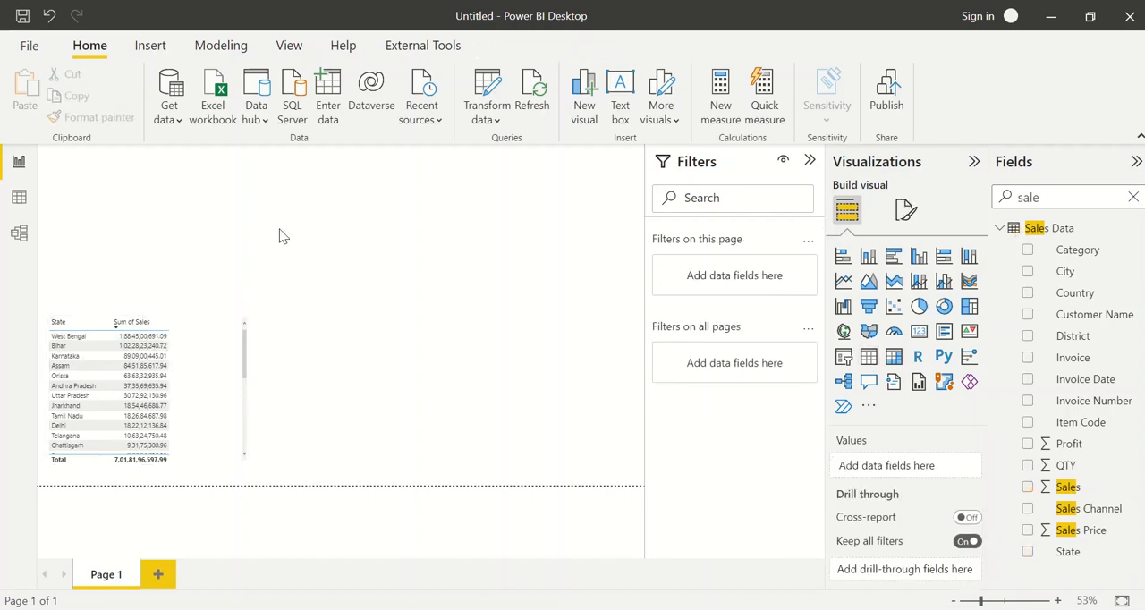
pyautogui.click(843, 356)
pyautogui.moveTo(248, 293); pyautogui.dragTo(148, 179)
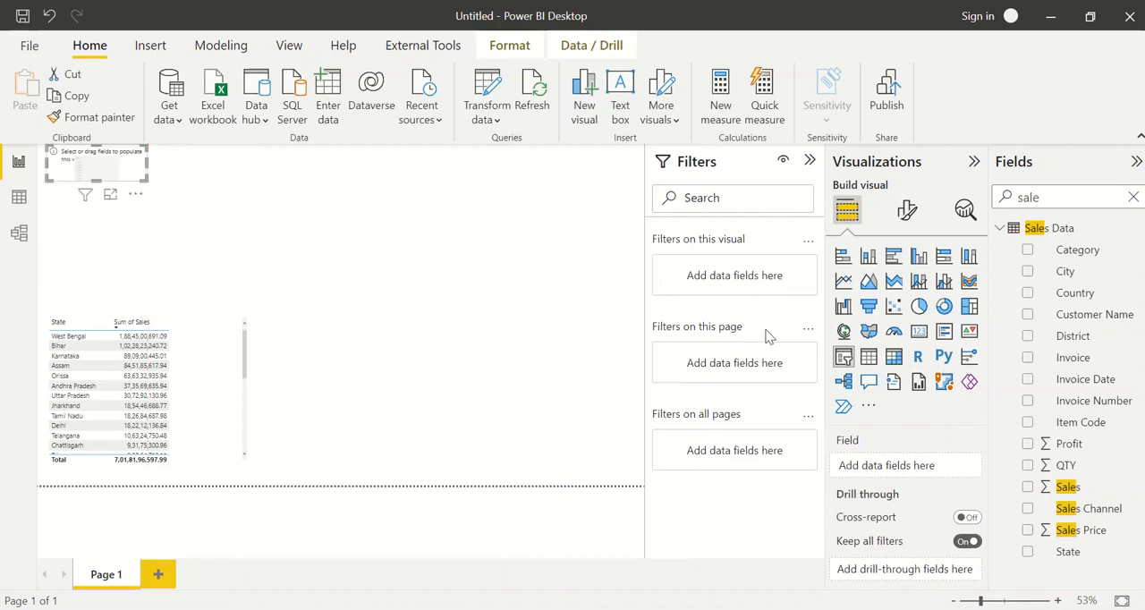
# Clear the field search and add Year from the Date table's Invoice Date hierarchy to the empty slicer
pyautogui.doubleClick(1049, 191)
pyautogui.press('BackSpace')
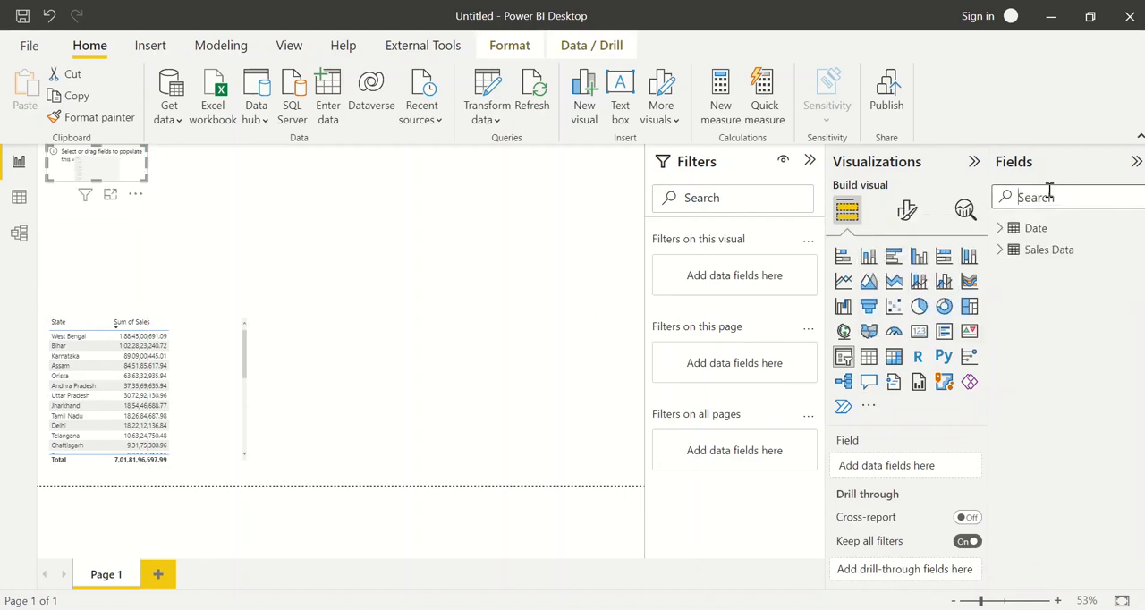
pyautogui.click(1001, 229)
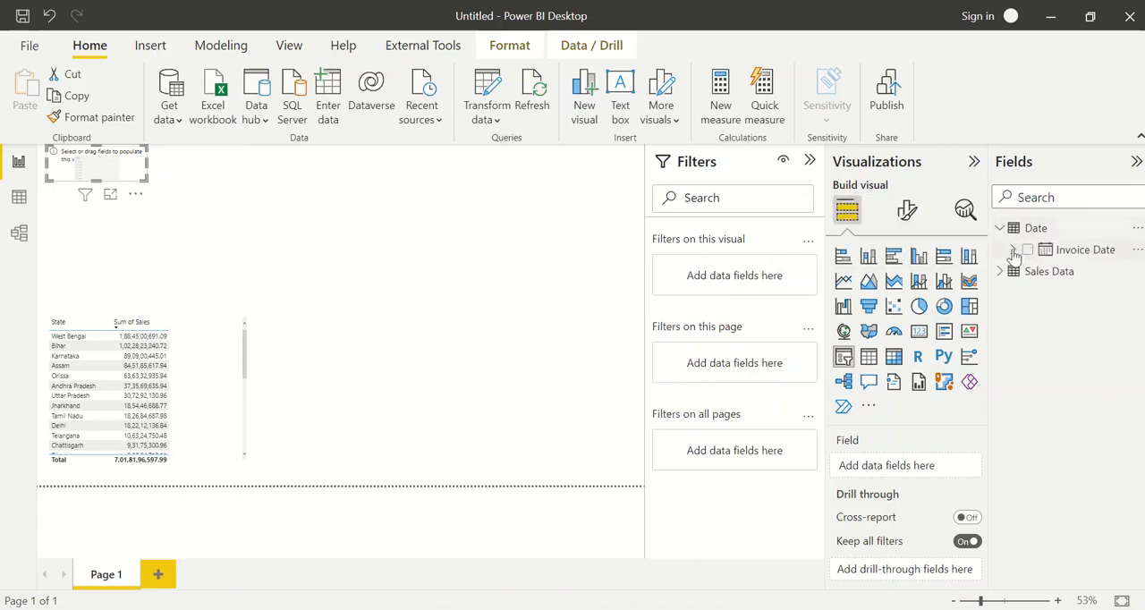
pyautogui.click(1013, 249)
pyautogui.click(1027, 270)
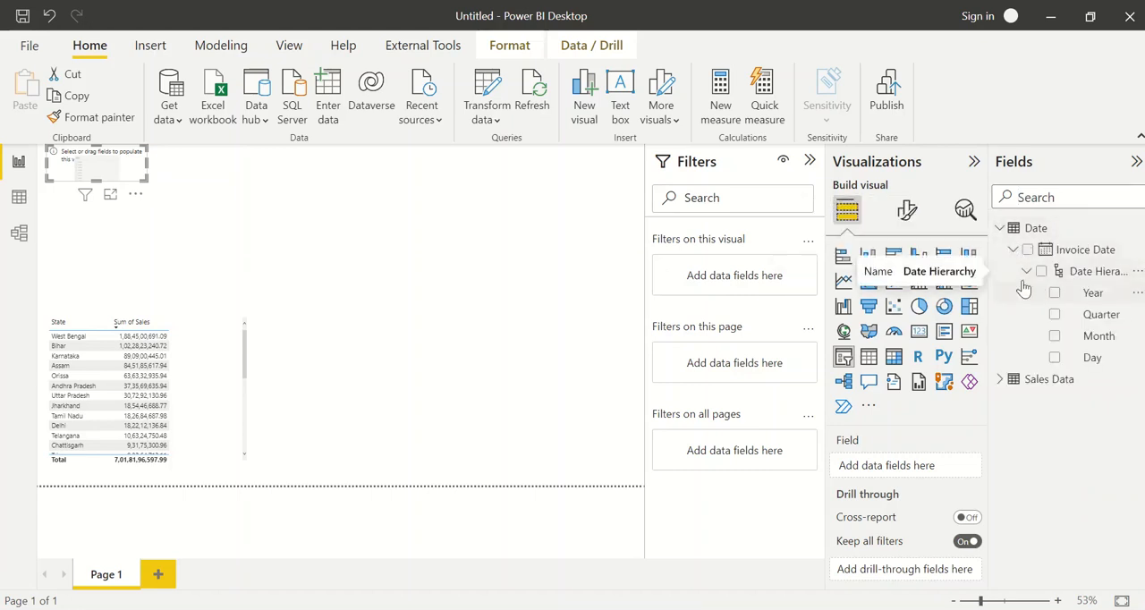
pyautogui.click(1055, 292)
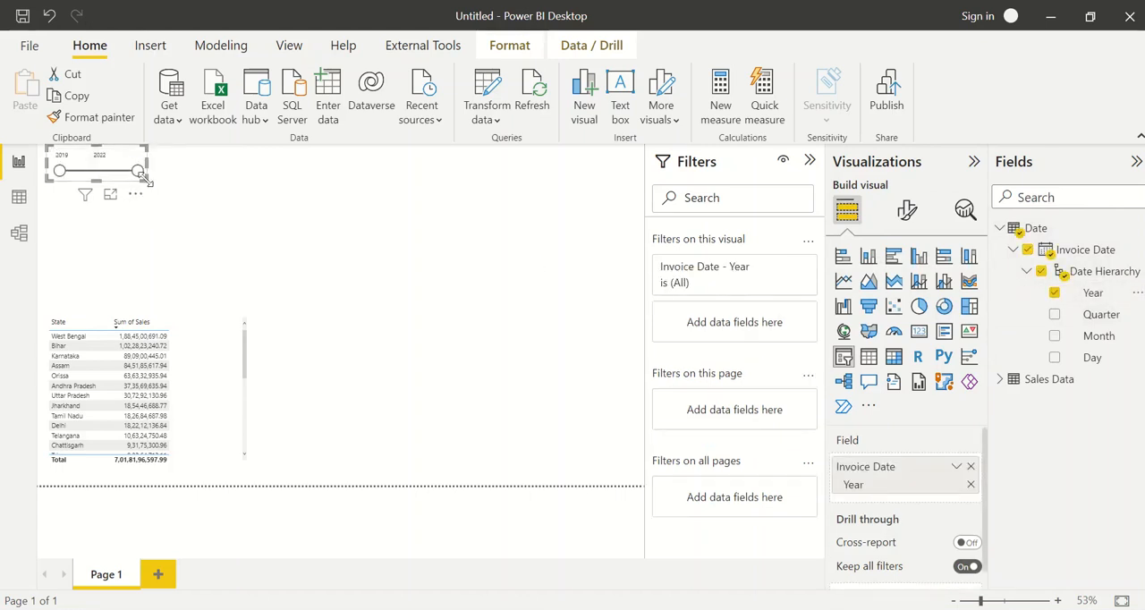
# Change the Year slicer's type to Dropdown and resize it to a small box in the page's upper-left corner
pyautogui.moveTo(146, 179); pyautogui.dragTo(202, 205)
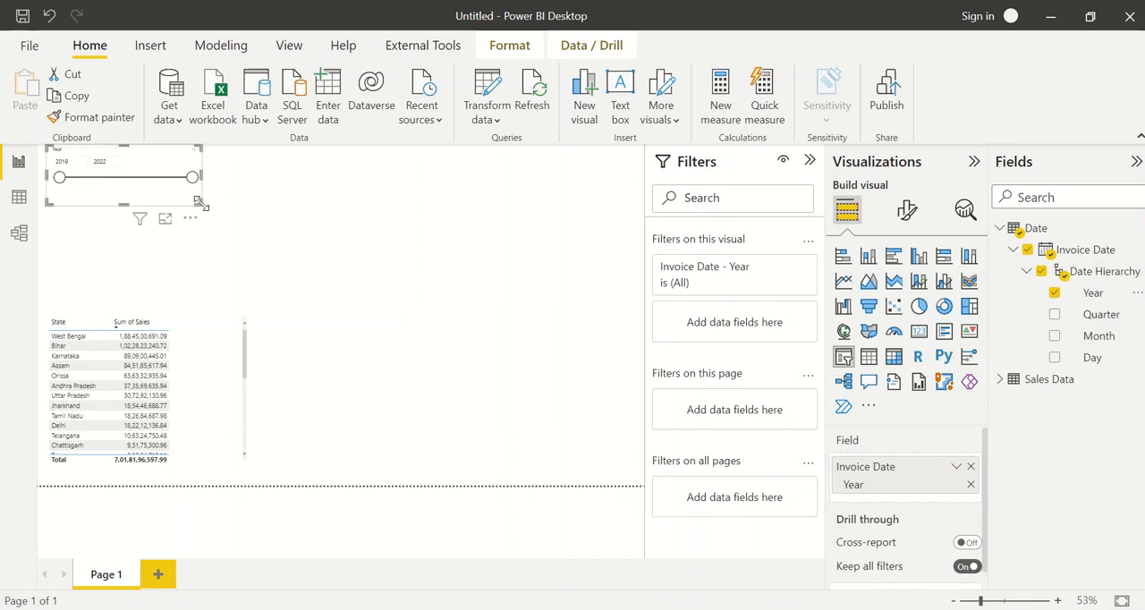
pyautogui.click(190, 153)
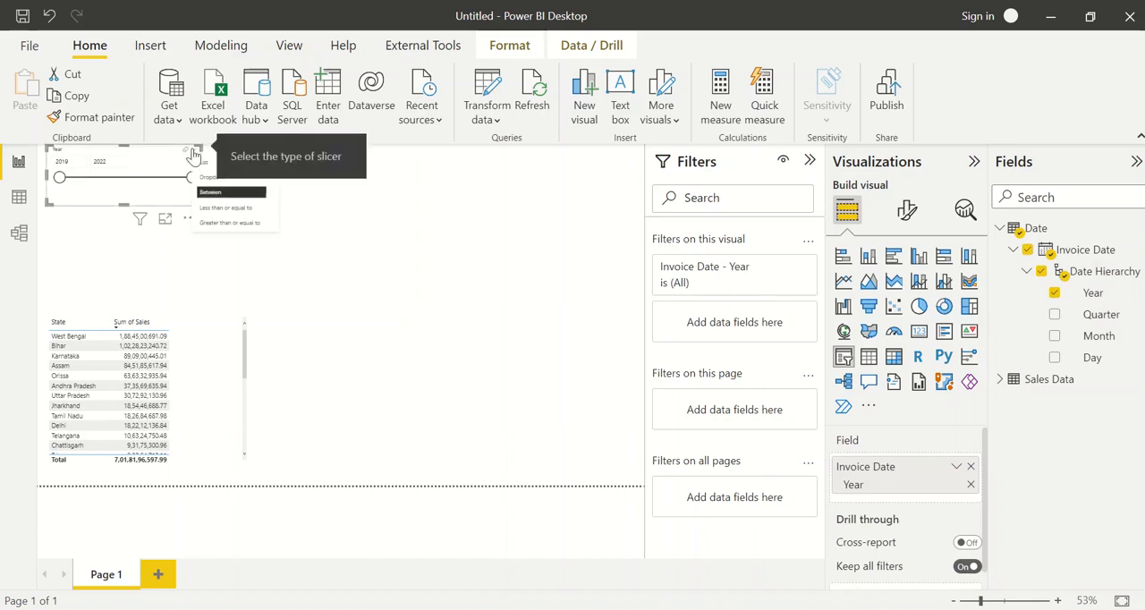
pyautogui.click(230, 176)
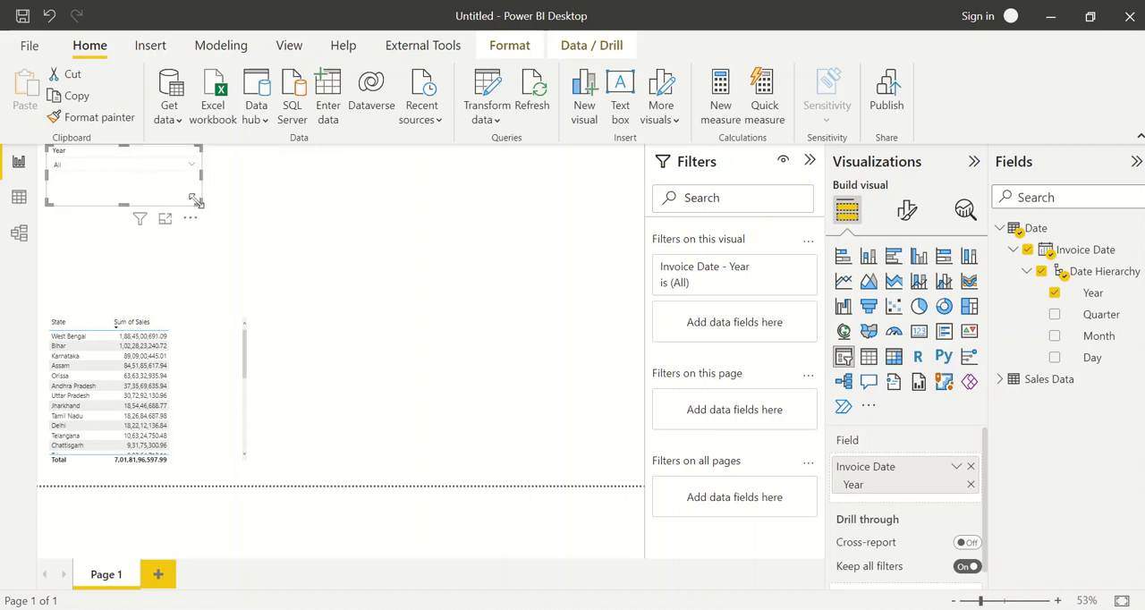
pyautogui.moveTo(197, 200); pyautogui.dragTo(131, 179)
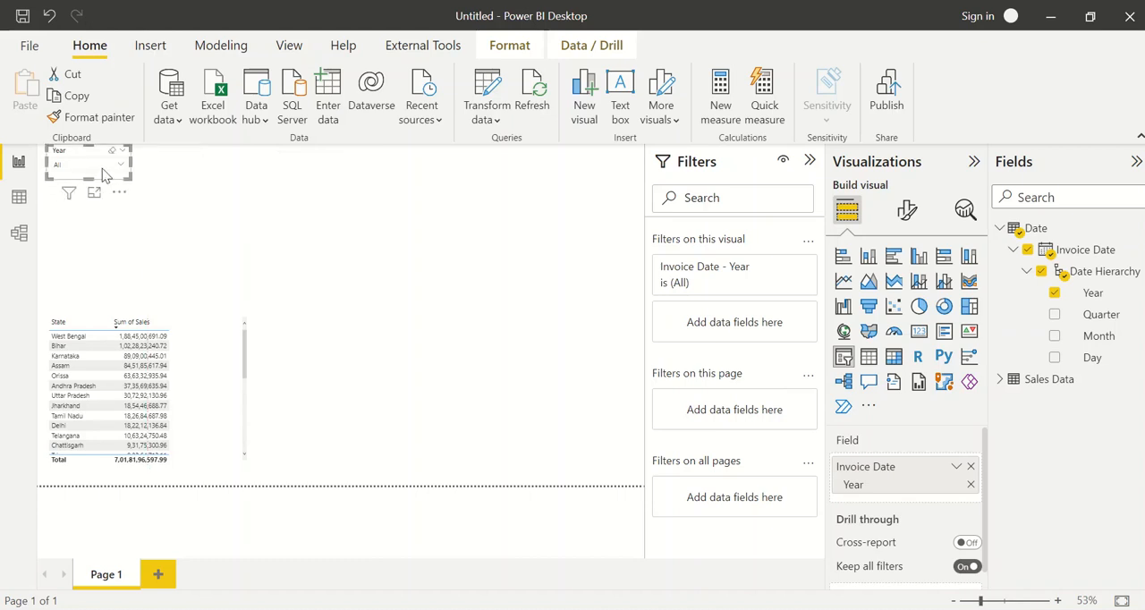
# Check the state sales table for 2022, 2021, 2020 and 2019 with the Year slicer, clear the selection and collapse its list
pyautogui.click(102, 169)
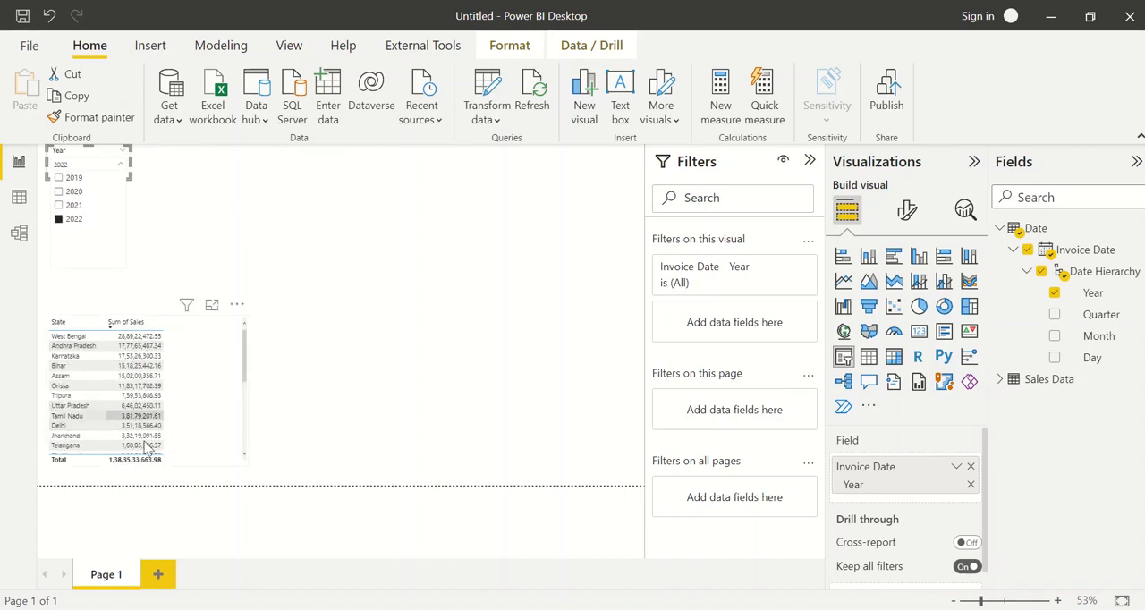
pyautogui.click(72, 207)
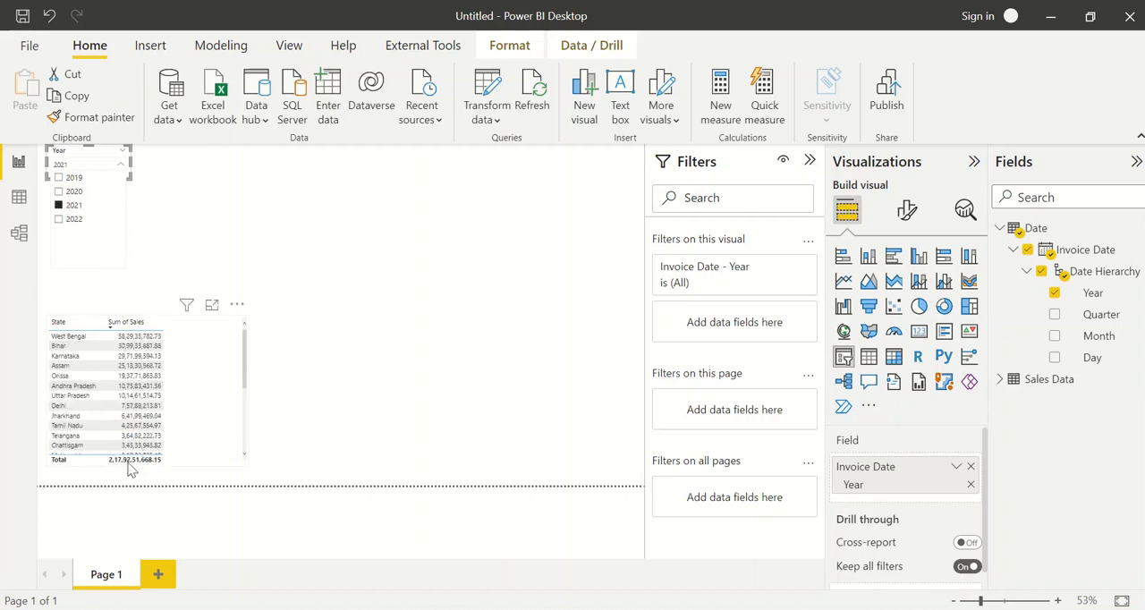
pyautogui.click(71, 193)
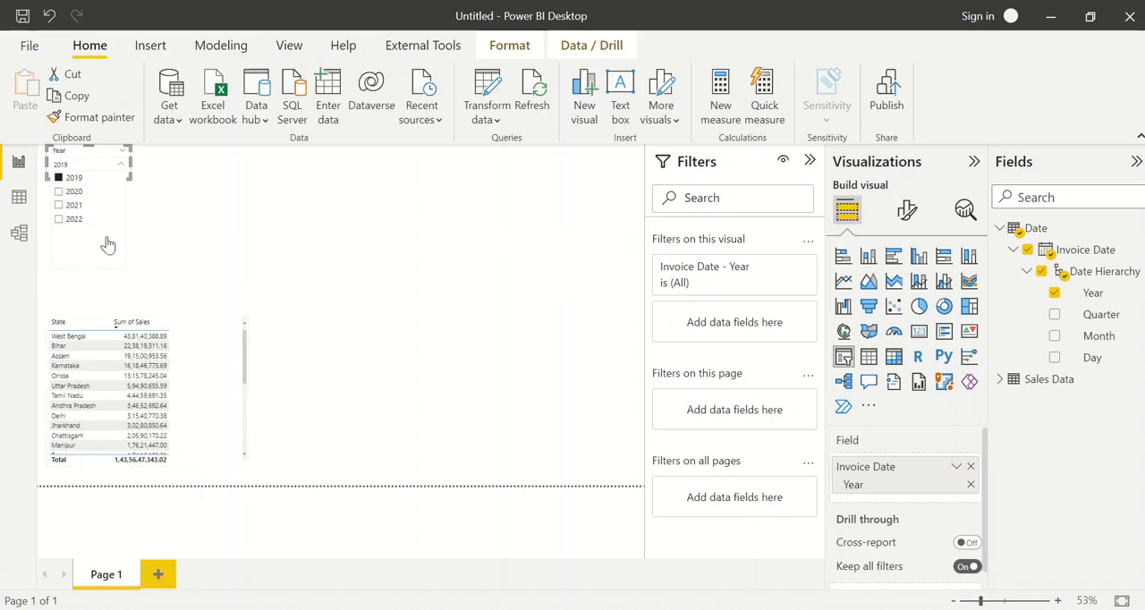
pyautogui.click(76, 177)
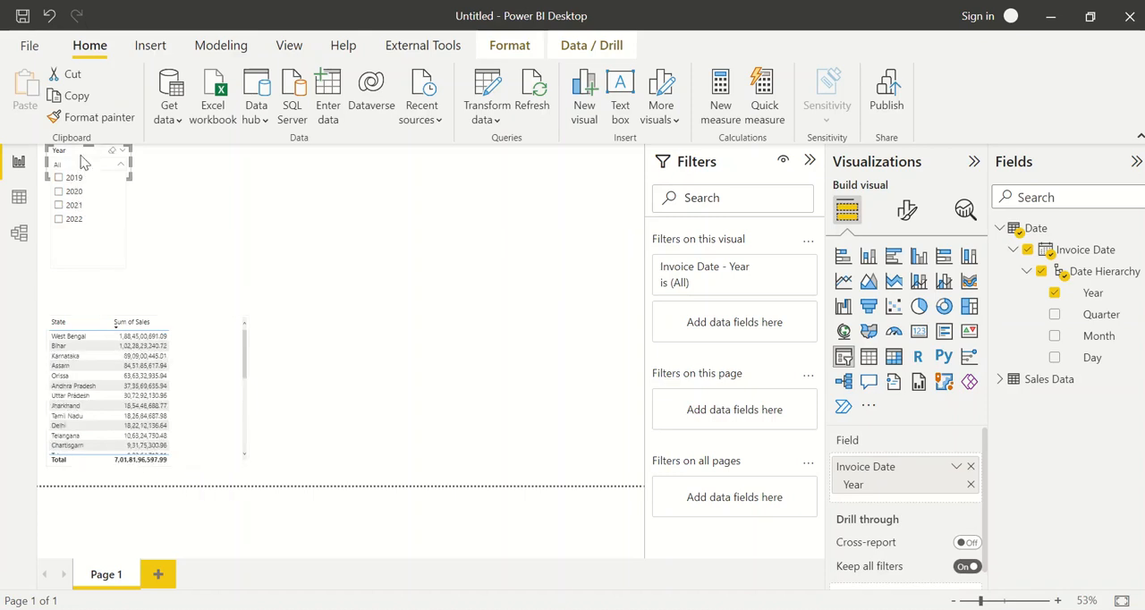
pyautogui.click(82, 161)
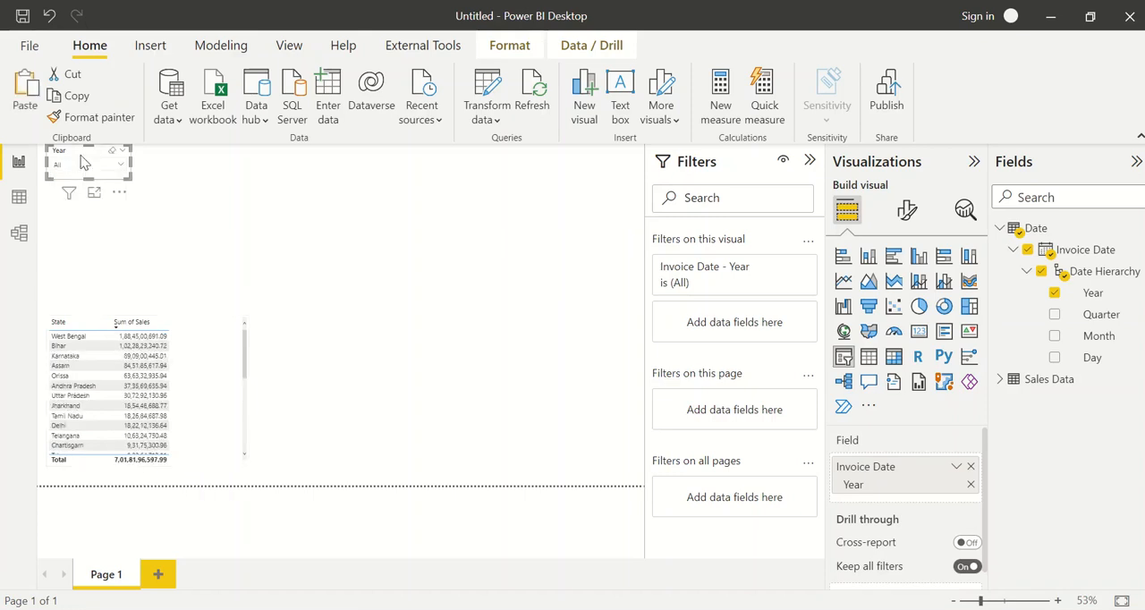
# Duplicate the Year slicer twice and line up the copies in a row beside the original
pyautogui.hotkey('ctrl', 'v')
pyautogui.moveTo(145, 161); pyautogui.dragTo(174, 158)
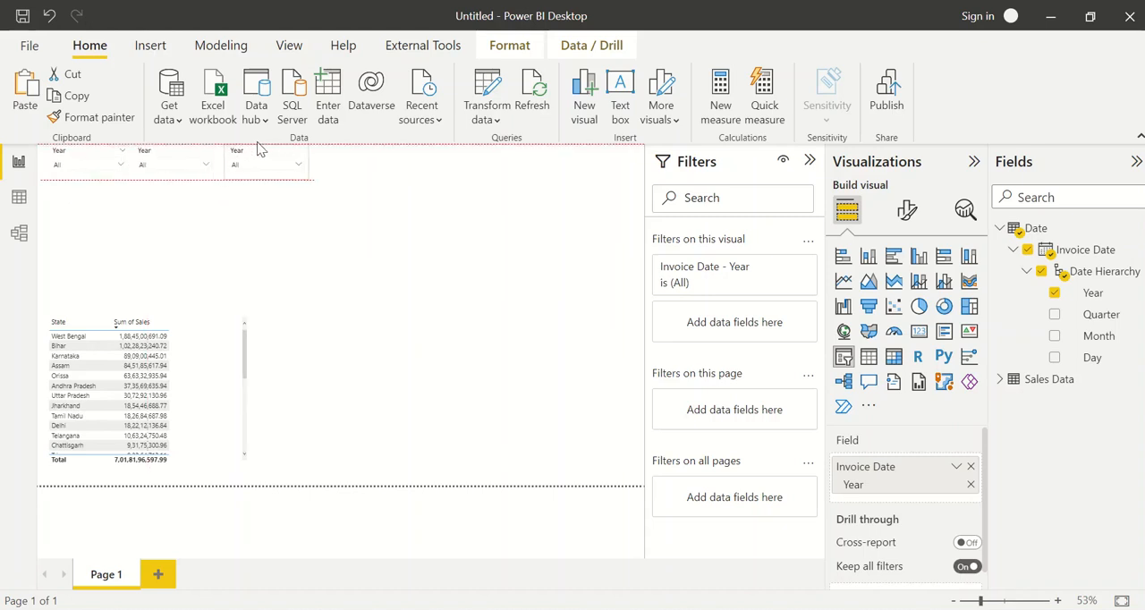
pyautogui.hotkey('ctrl', 'v')
# Replace the Year field with Quarter in the second slicer and with Month in the third slicer
pyautogui.click(174, 159)
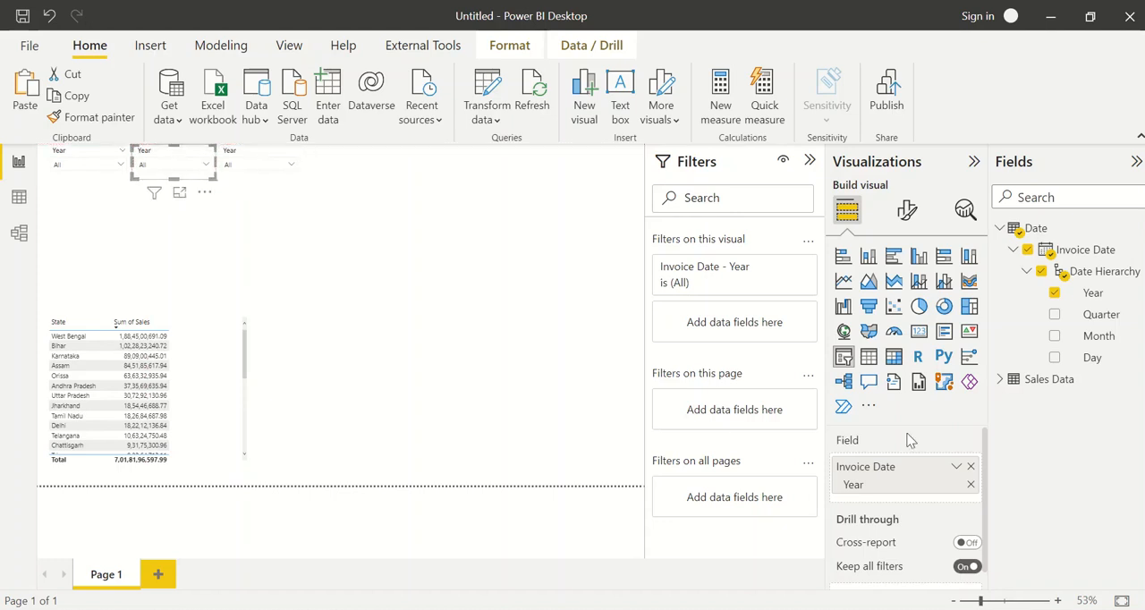
pyautogui.click(970, 467)
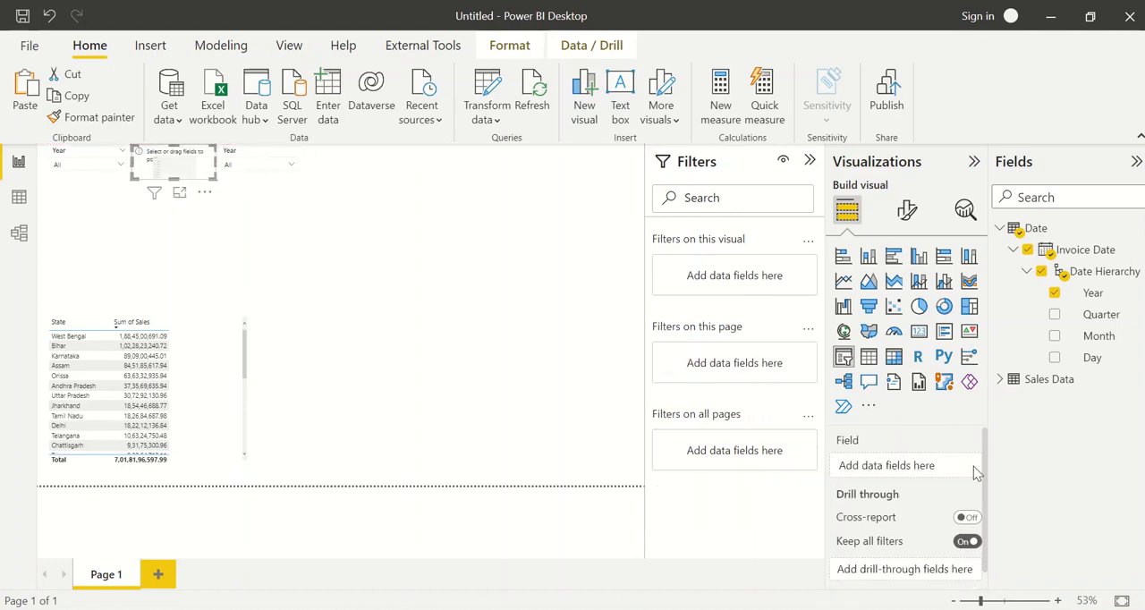
pyautogui.click(1053, 314)
pyautogui.click(248, 158)
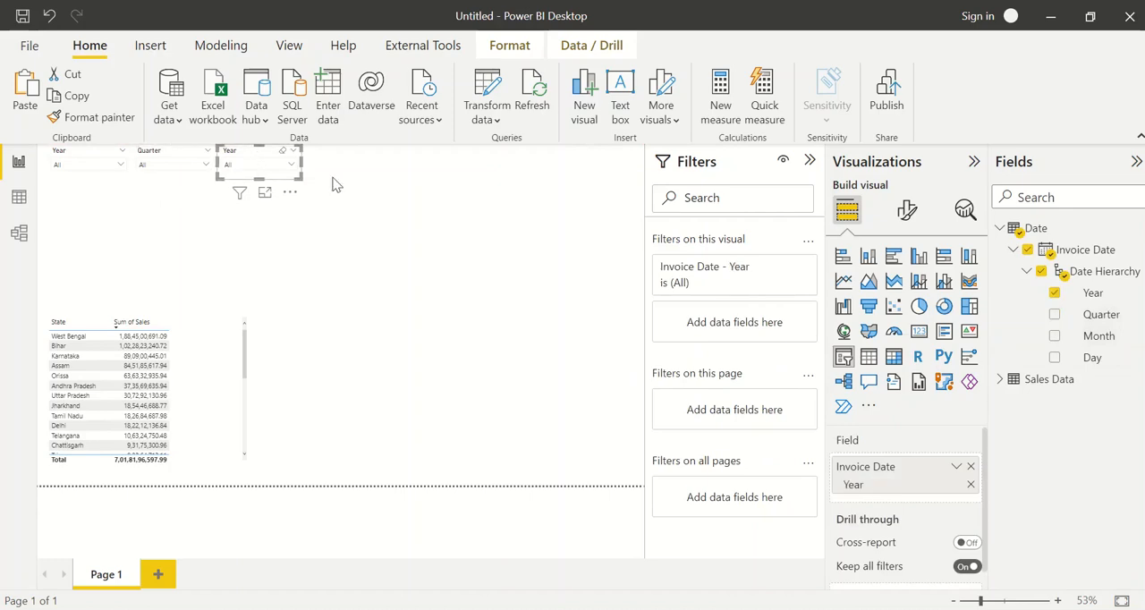
pyautogui.click(970, 467)
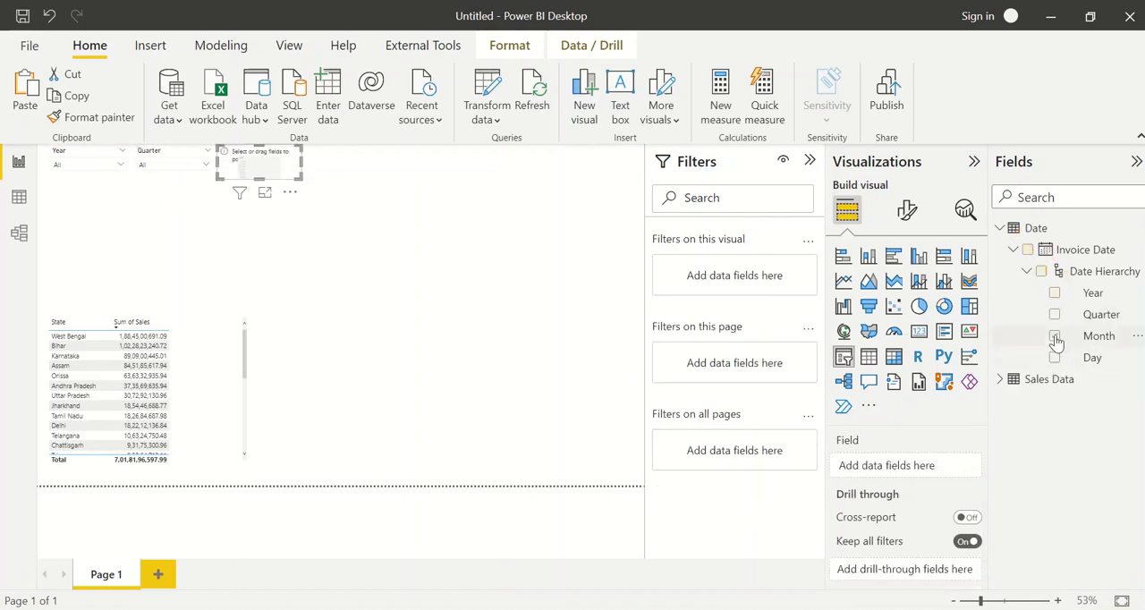
pyautogui.click(1053, 335)
pyautogui.click(464, 284)
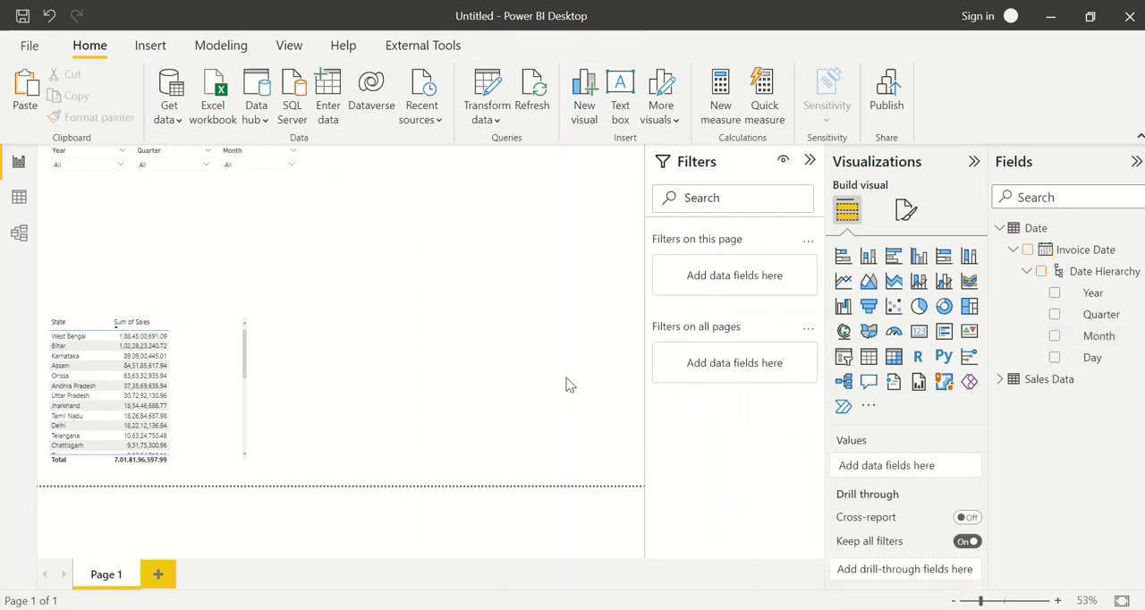
# View the slicer row in the finished Sales Dashboard - Project1 report and return to the untitled report
pyautogui.moveTo(585, 597)
pyautogui.click(514, 555)
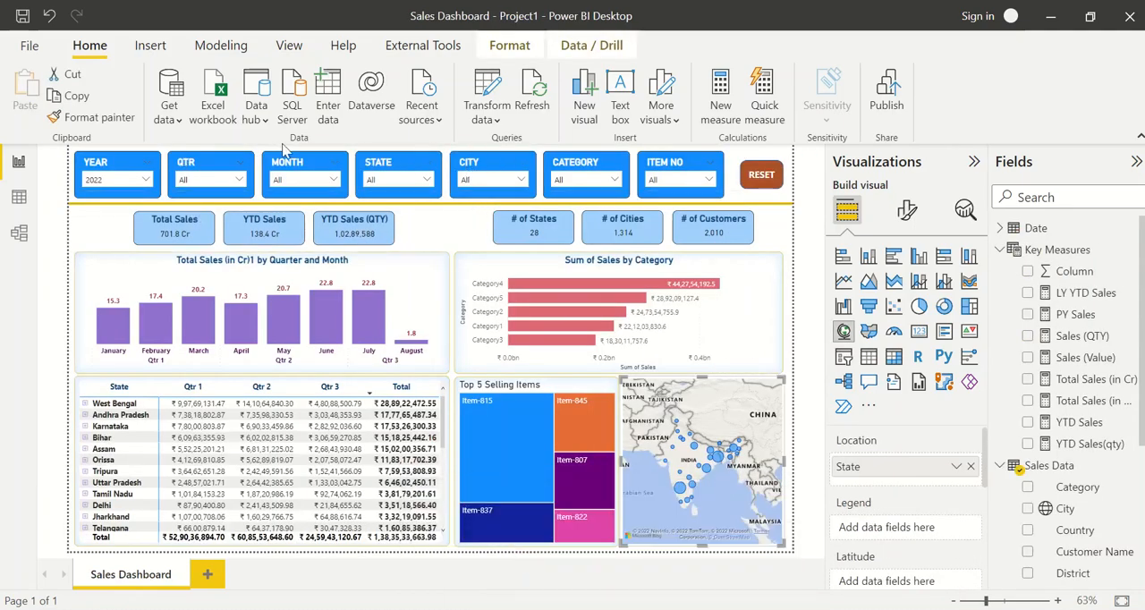
pyautogui.click(1051, 16)
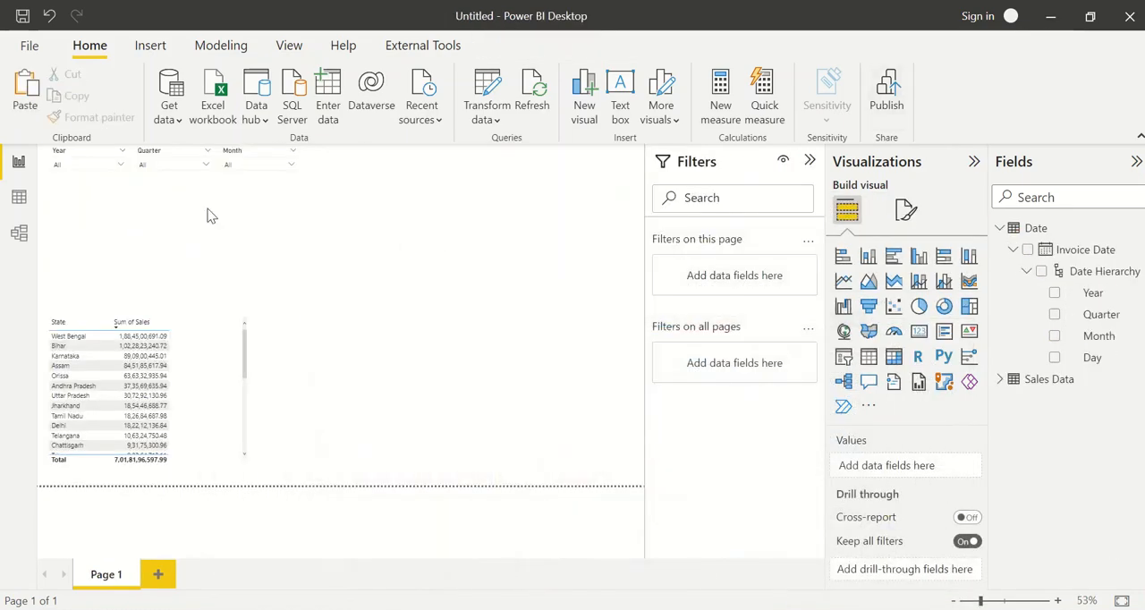
# Duplicate the Month slicer twice and place the copies as the fourth and fifth slicers of the row
pyautogui.click(230, 164)
pyautogui.click(233, 162)
pyautogui.moveTo(230, 163); pyautogui.dragTo(413, 150)
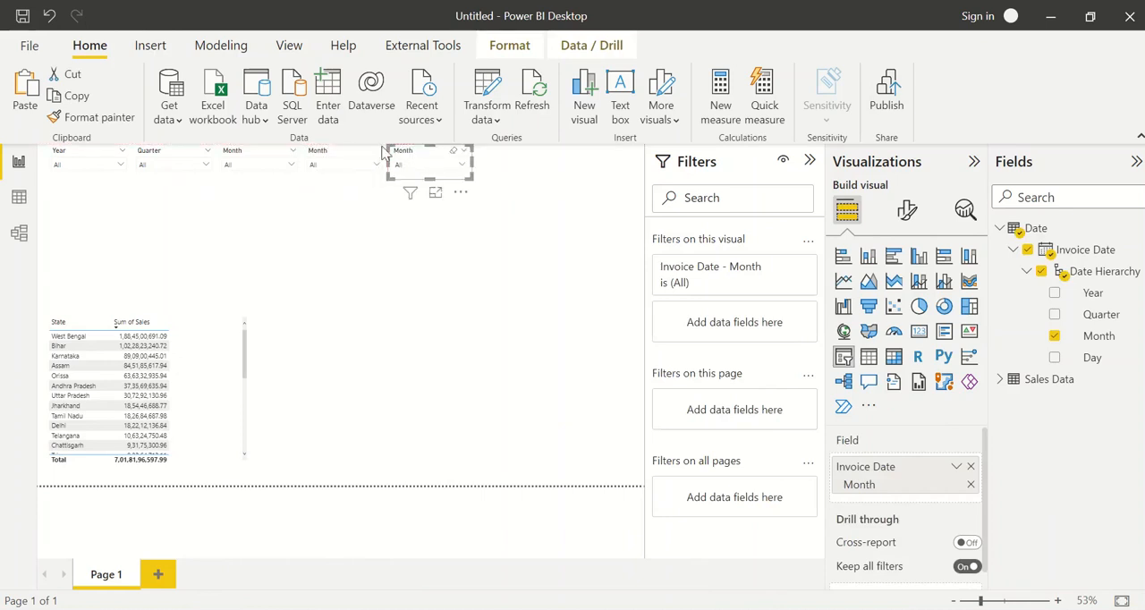
# Replace the Month field of the fourth slicer with the State field from Sales Data
pyautogui.click(336, 159)
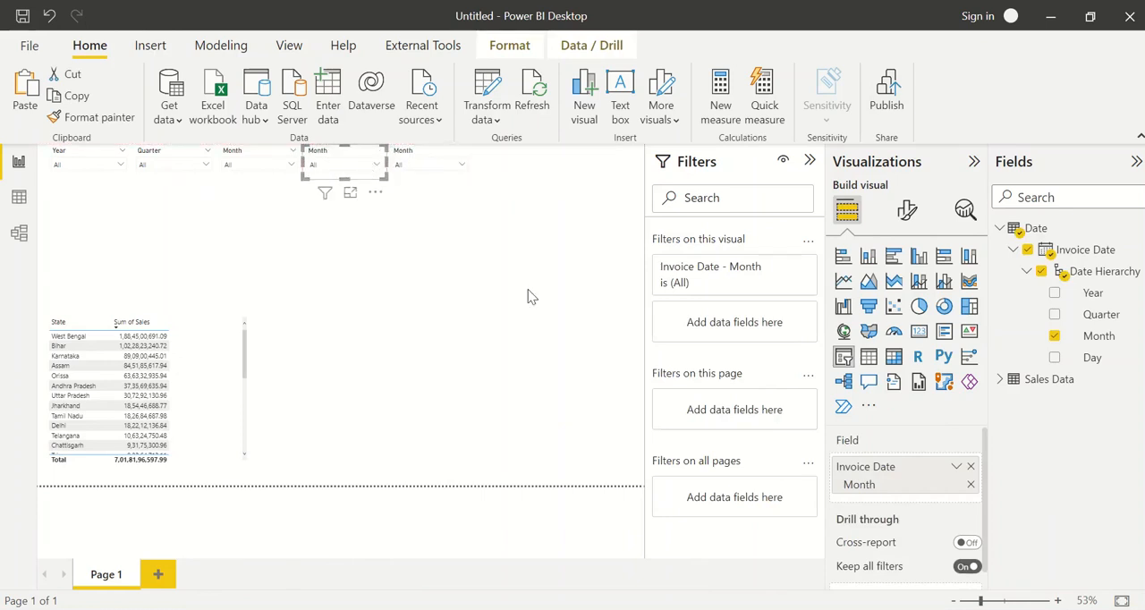
pyautogui.click(970, 466)
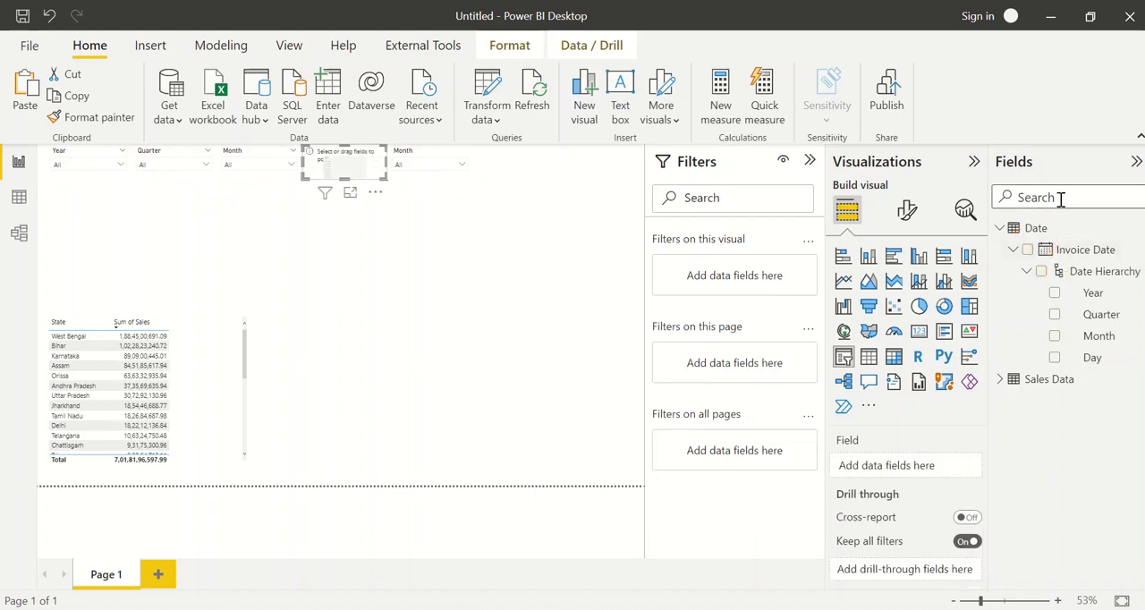
pyautogui.write('state')
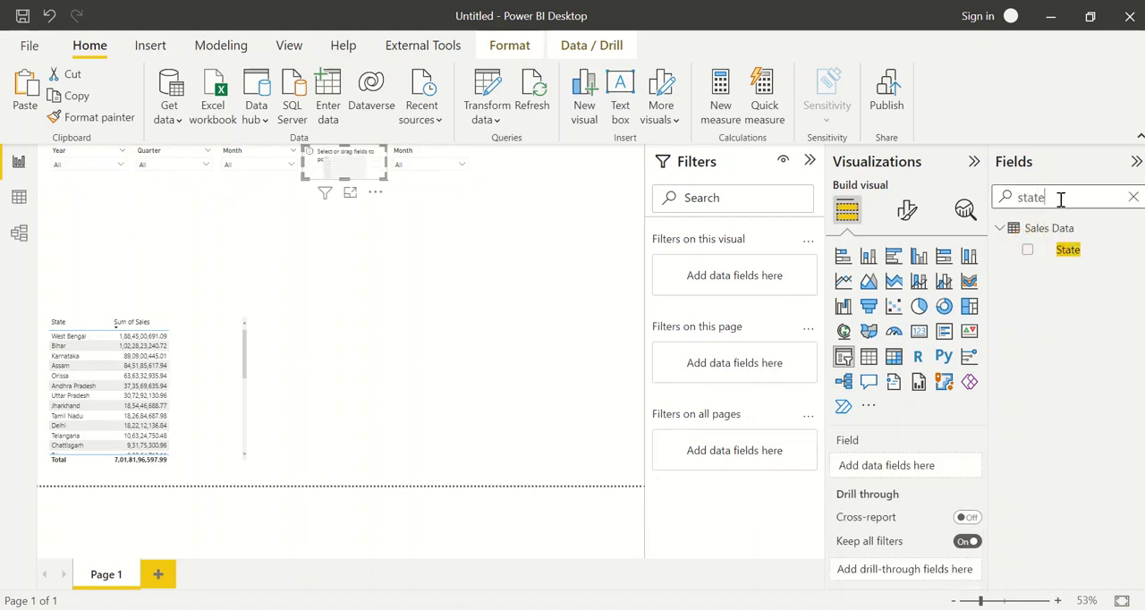
pyautogui.click(1028, 251)
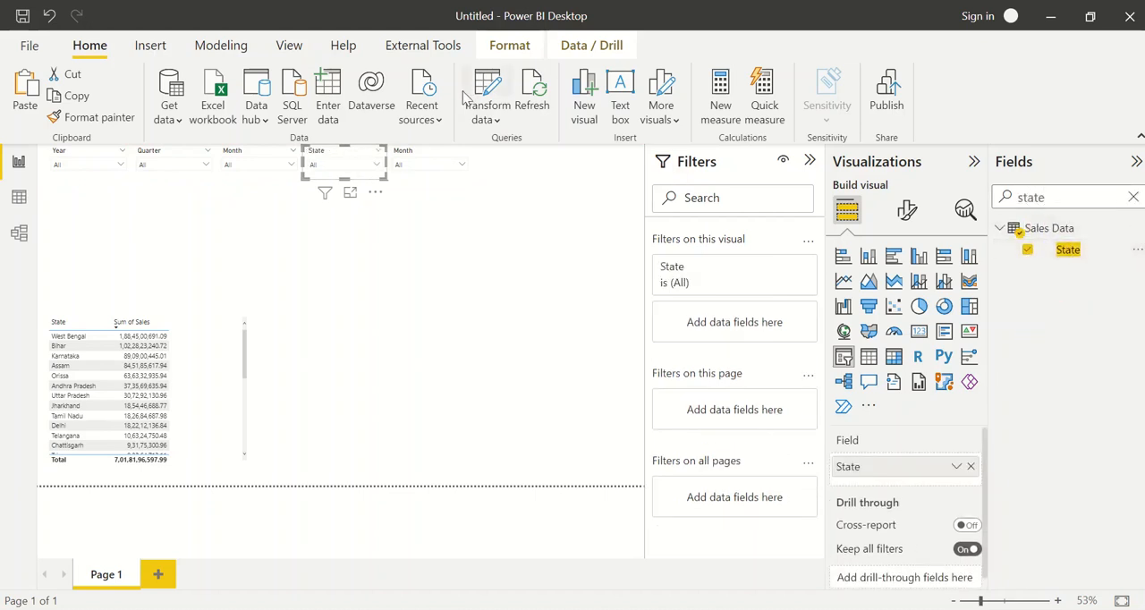
# Replace the Month field of the fifth slicer with the City field from Sales Data
pyautogui.click(418, 161)
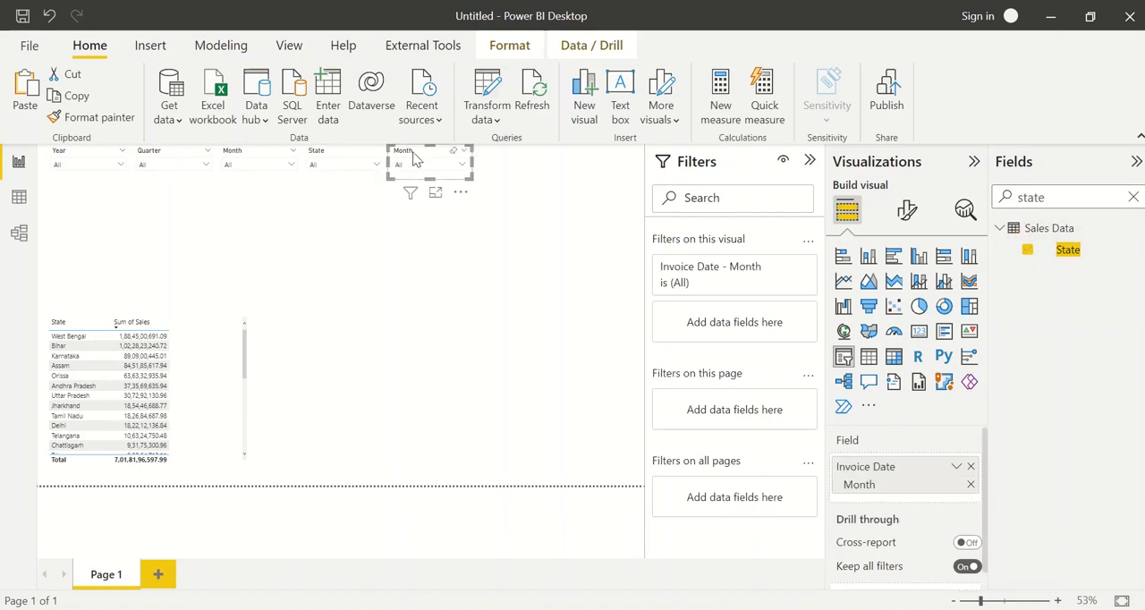
pyautogui.doubleClick(1053, 197)
pyautogui.write('city')
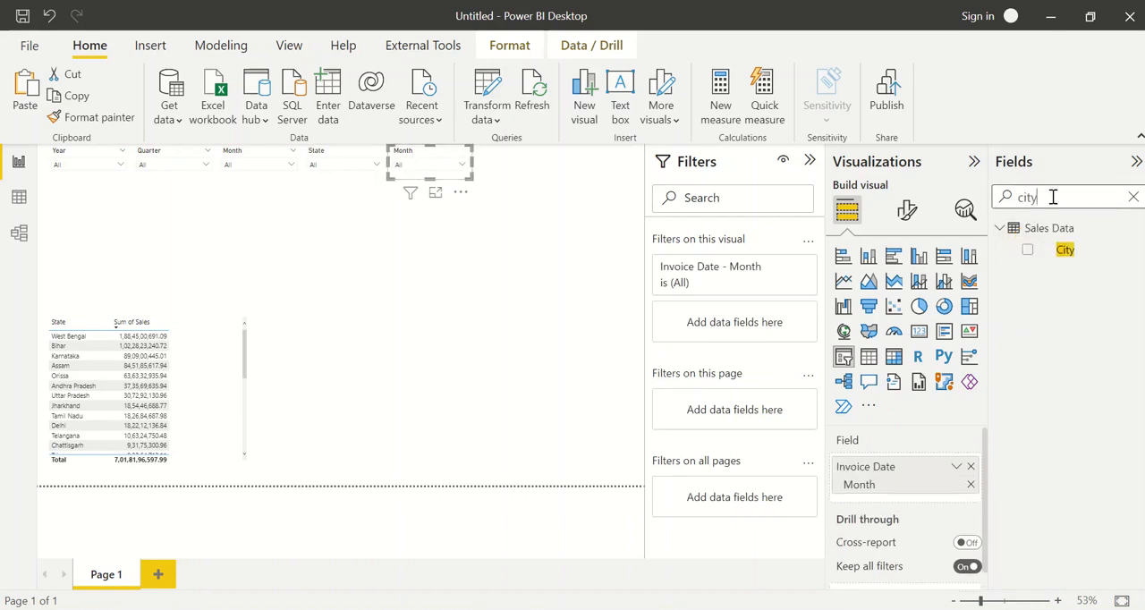
pyautogui.click(1026, 251)
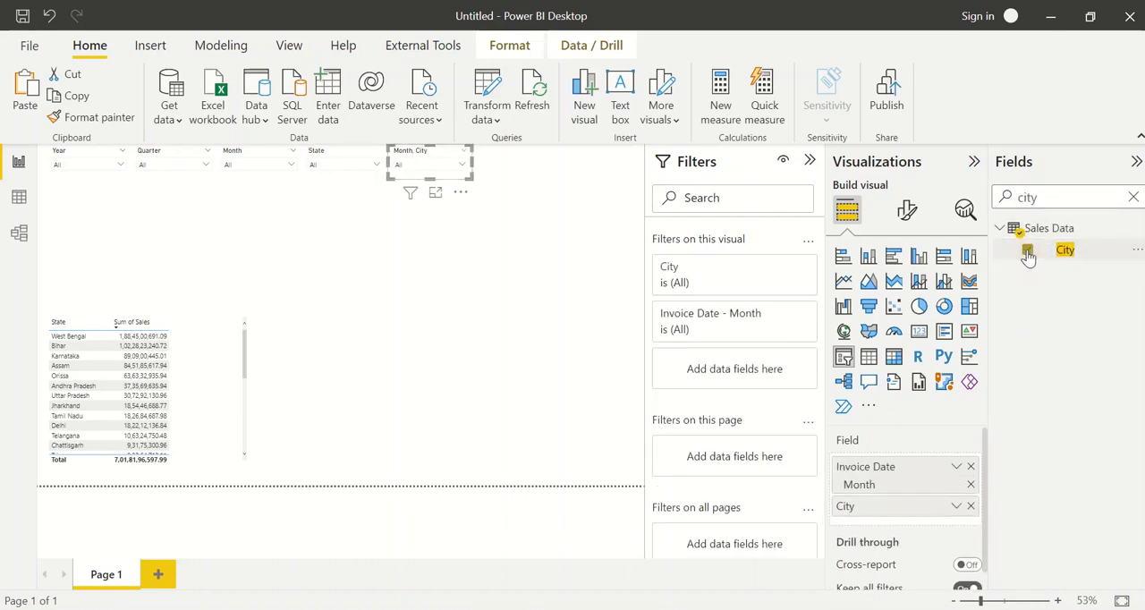
pyautogui.click(970, 466)
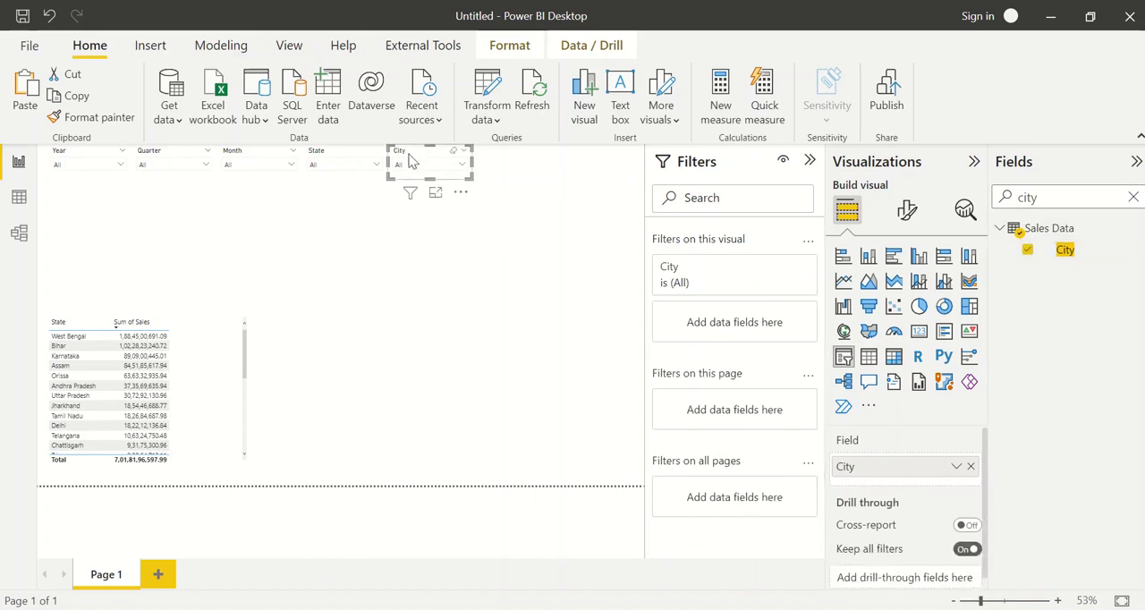
# Duplicate the City slicer twice and place the copies at the end of the slicer row
pyautogui.moveTo(410, 161); pyautogui.dragTo(599, 142)
pyautogui.hotkey('ctrl', 'c')
pyautogui.hotkey('ctrl', 'v')
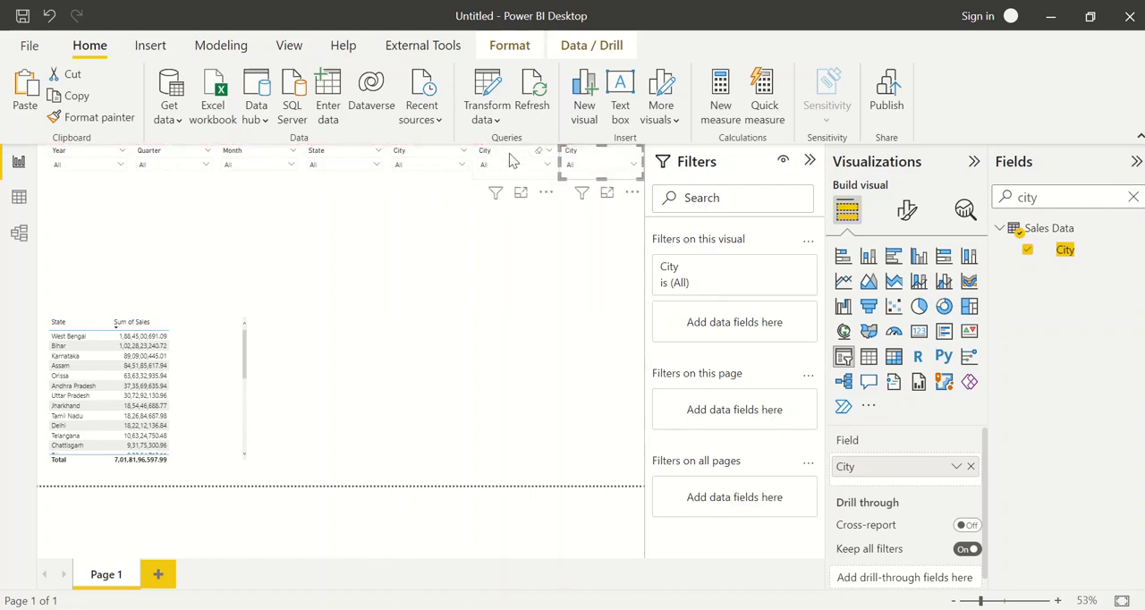
# Replace the City field of the sixth slicer with the Item Code field from Sales Data
pyautogui.click(512, 159)
pyautogui.click(970, 466)
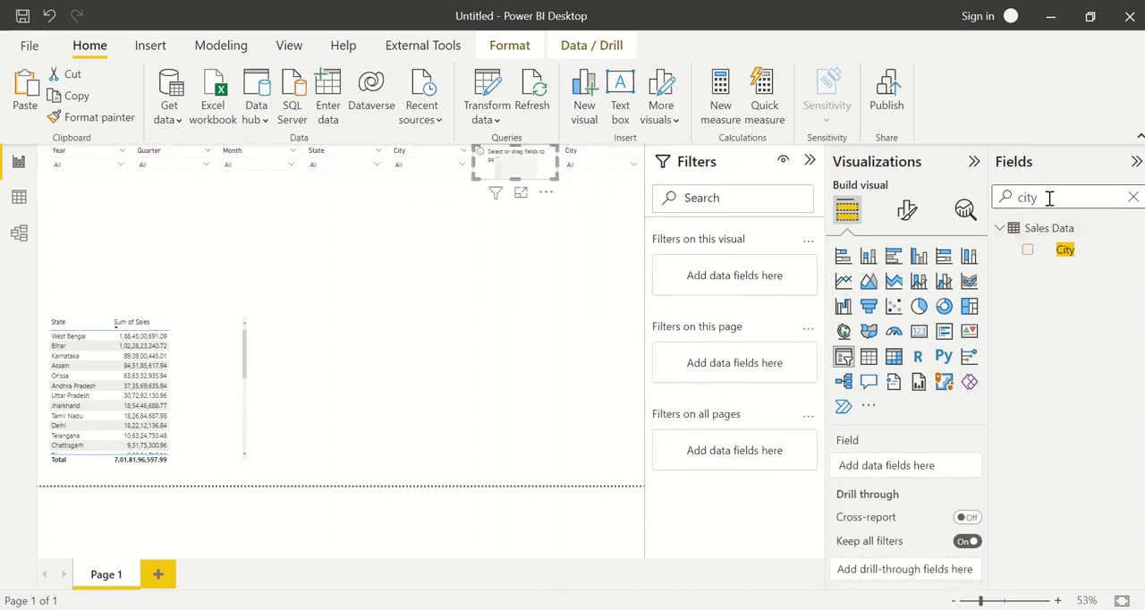
pyautogui.doubleClick(1049, 199)
pyautogui.write('item')
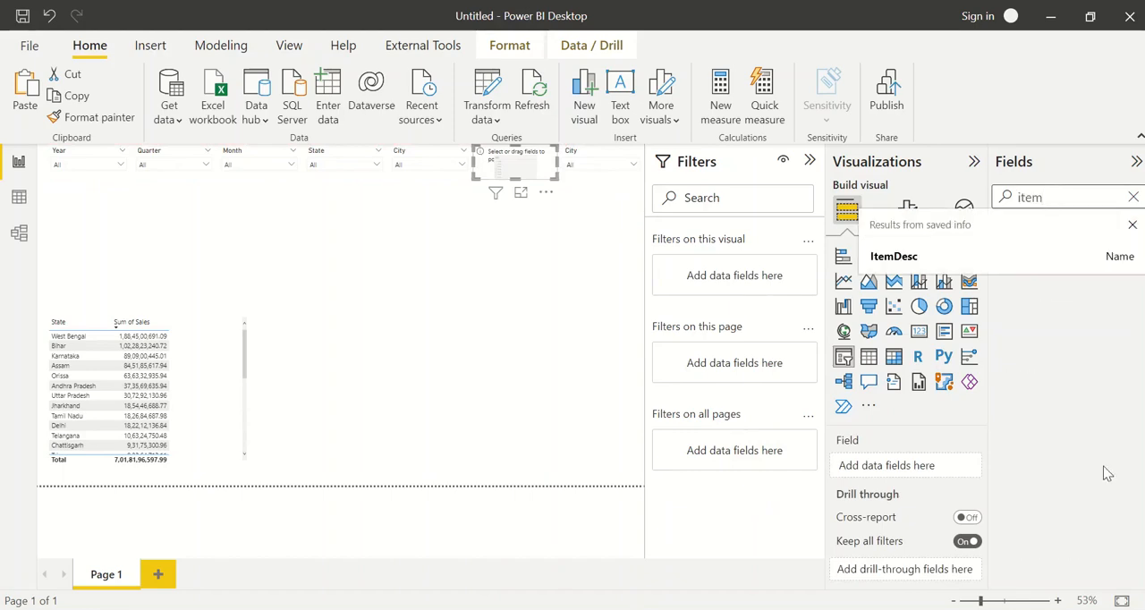
pyautogui.click(1027, 251)
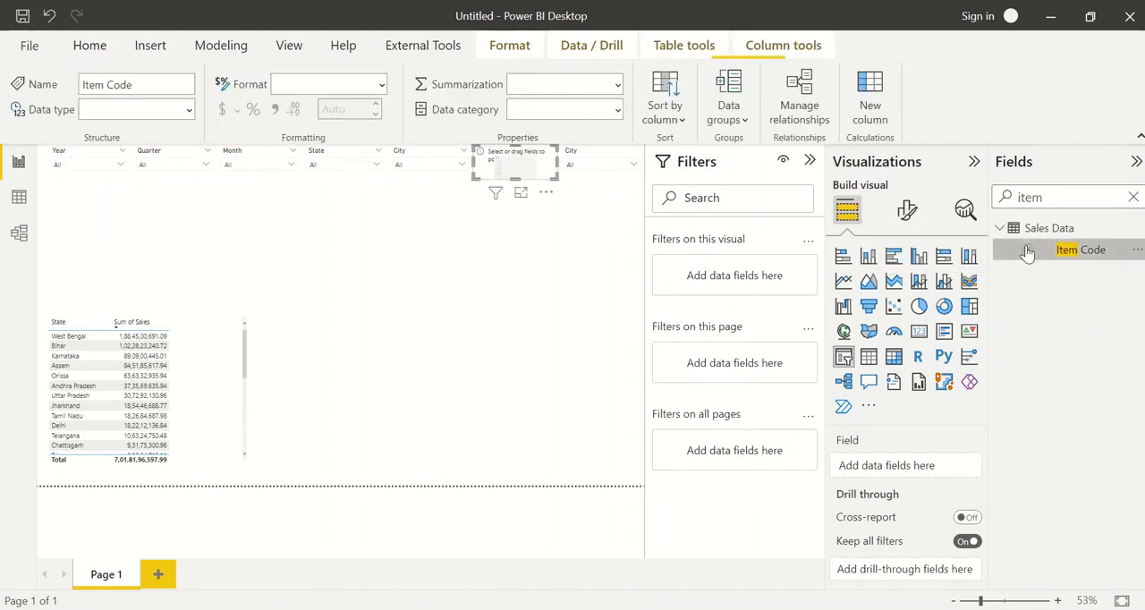
# Replace the City field of the seventh slicer with the Category field from Sales Data
pyautogui.click(580, 161)
pyautogui.click(1049, 197)
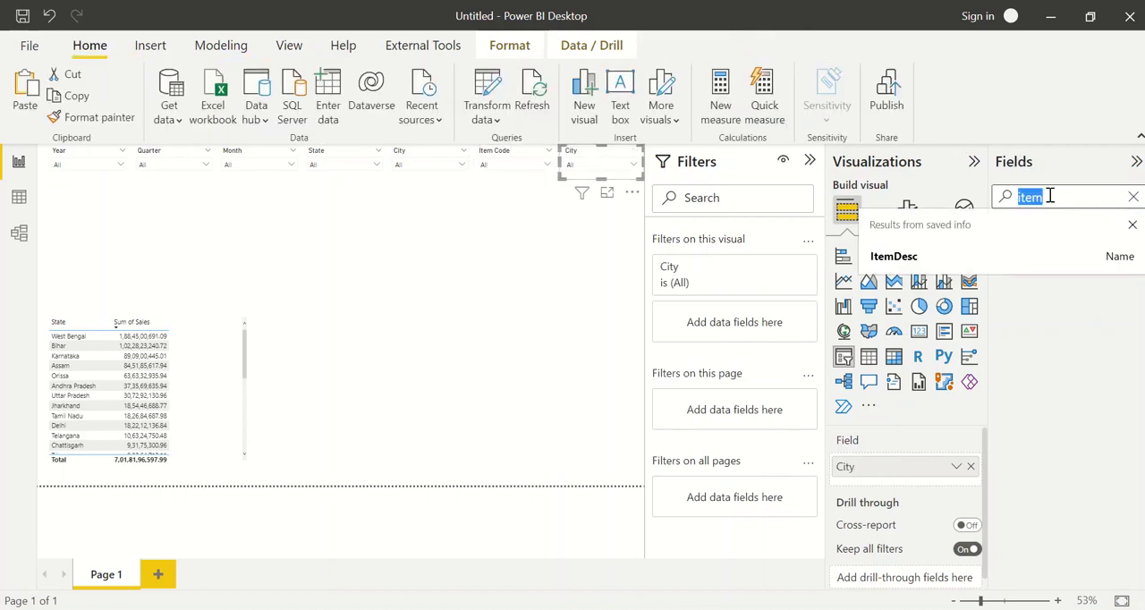
pyautogui.write('categ')
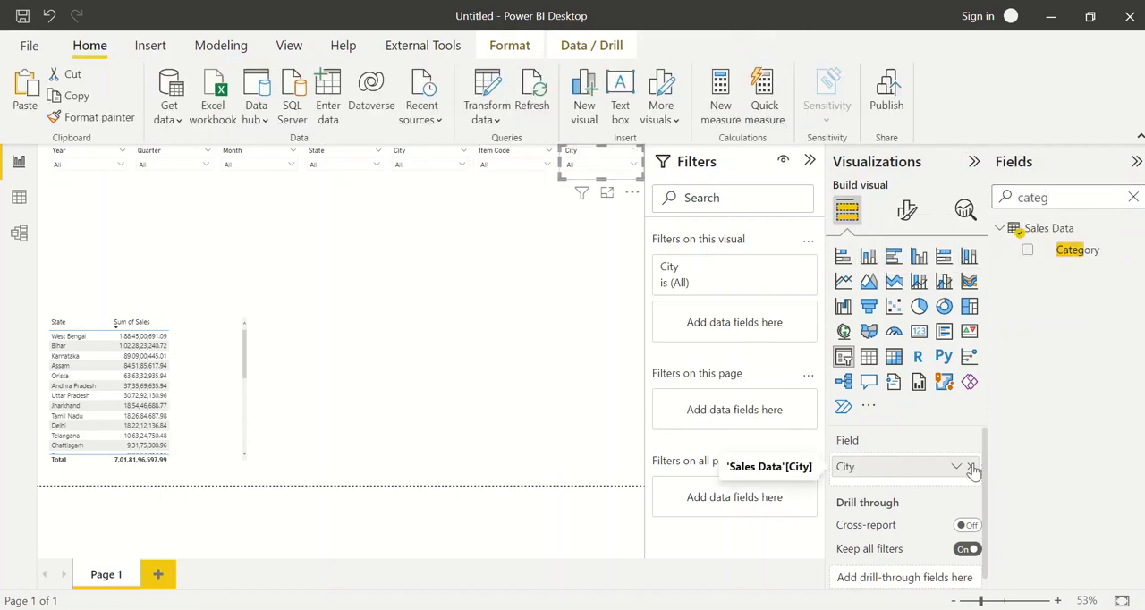
pyautogui.click(971, 467)
pyautogui.click(1027, 251)
pyautogui.click(510, 296)
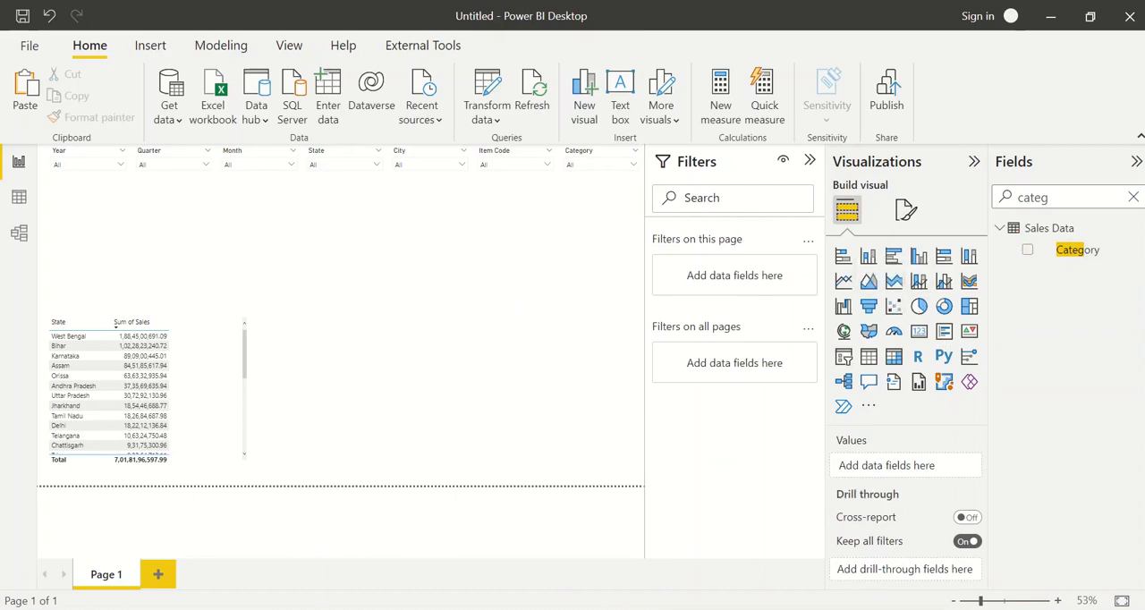
# Switch to the finished Sales Dashboard report and examine its total sales by quarter and month column chart
pyautogui.click(500, 554)
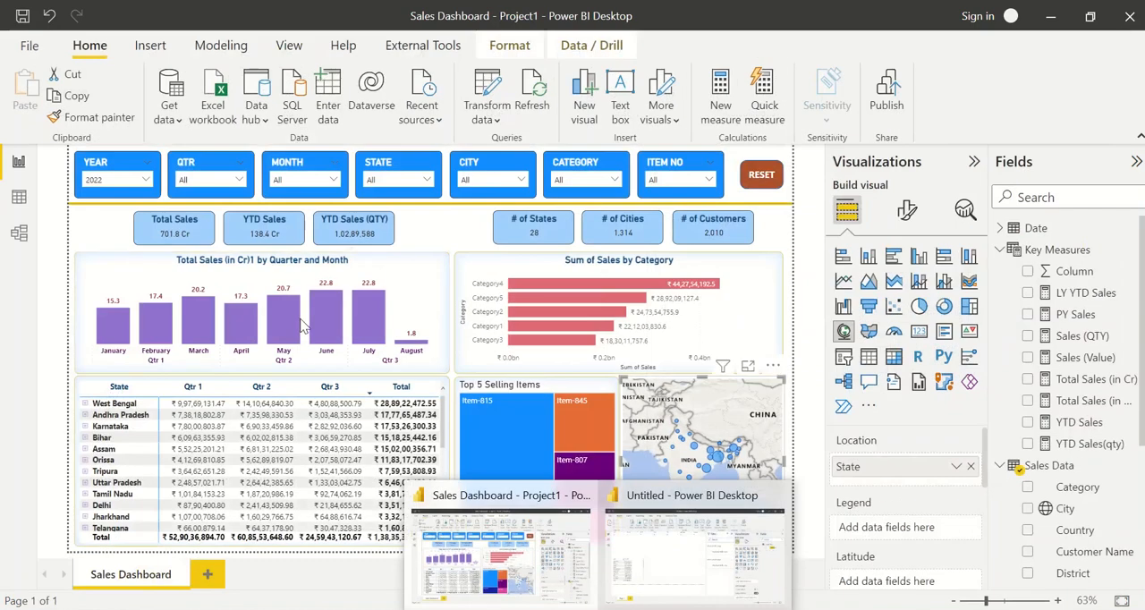
pyautogui.click(183, 266)
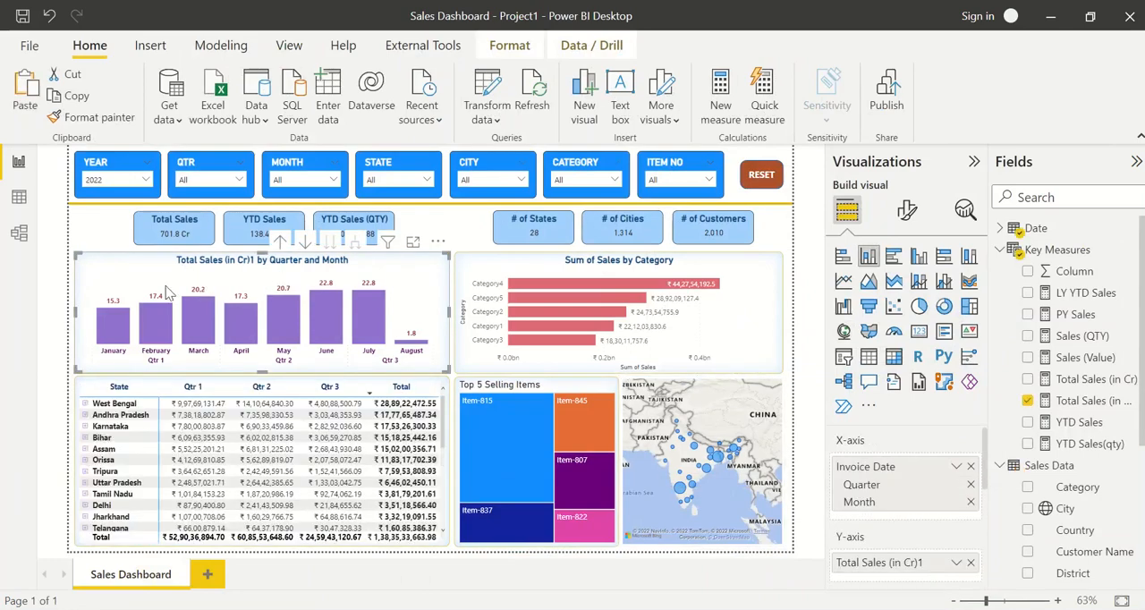
pyautogui.moveTo(161, 332)
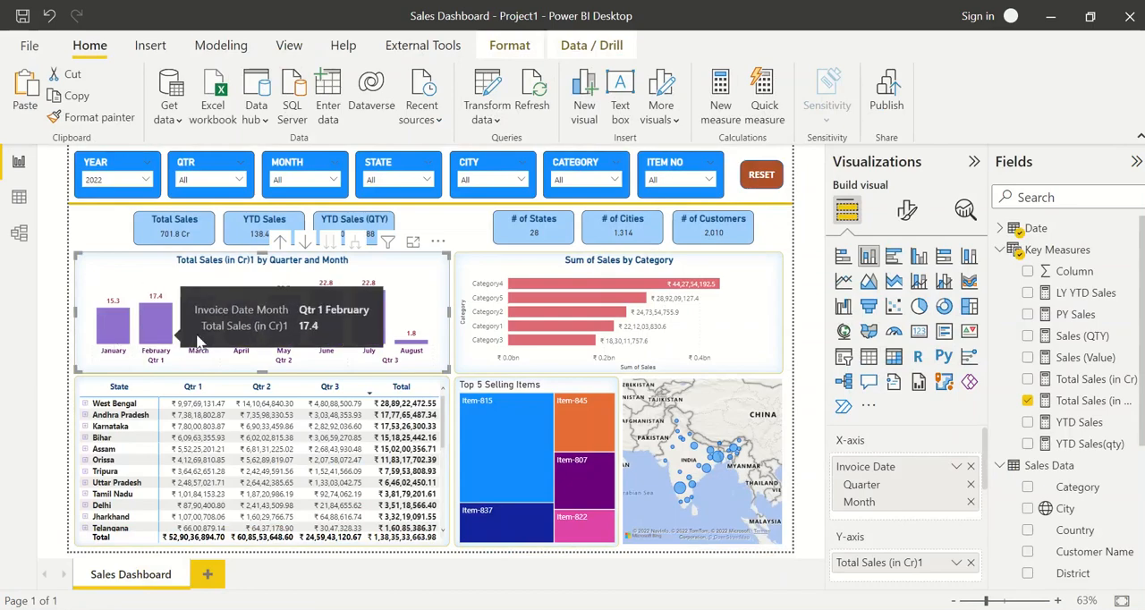
pyautogui.hotkey('alt', 'Tab')
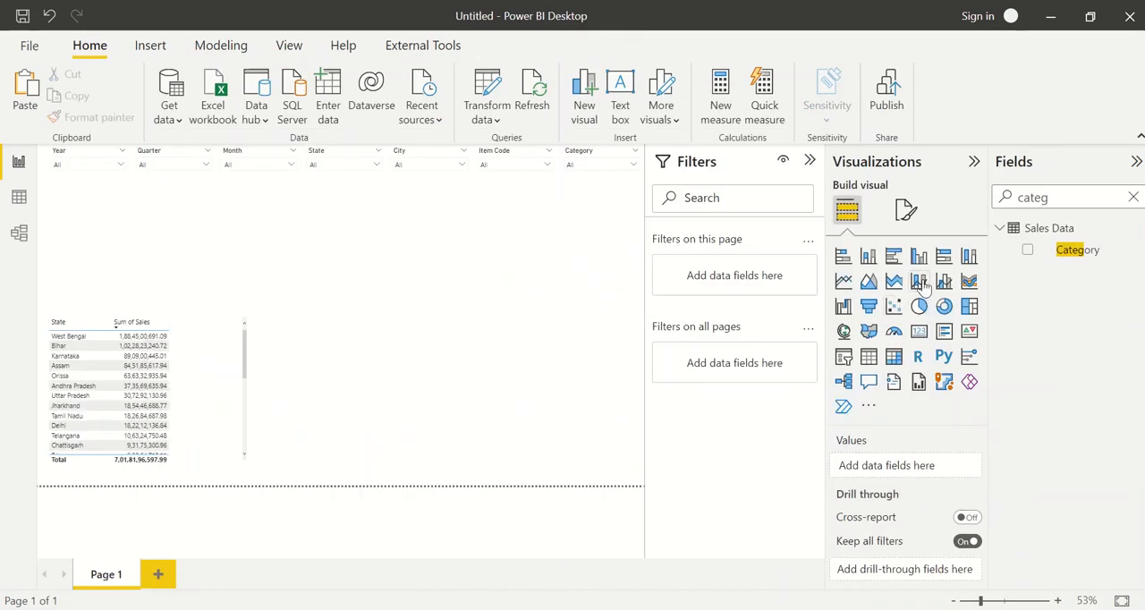
# Add a stacked column chart with the Invoice Date hierarchy from the Date table on its X-axis
pyautogui.click(868, 257)
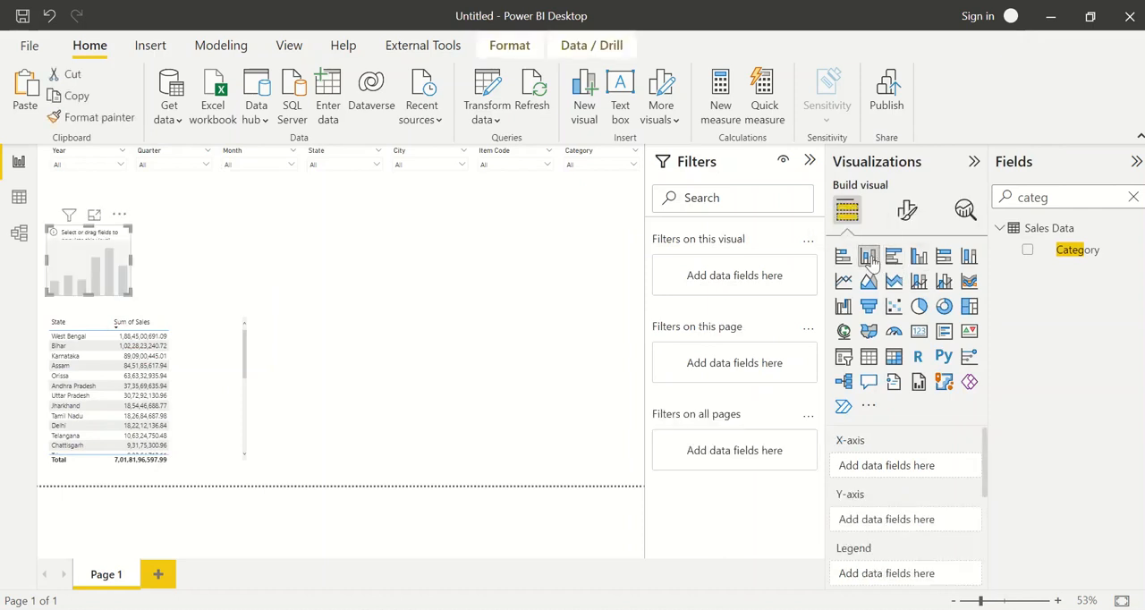
pyautogui.doubleClick(1030, 199)
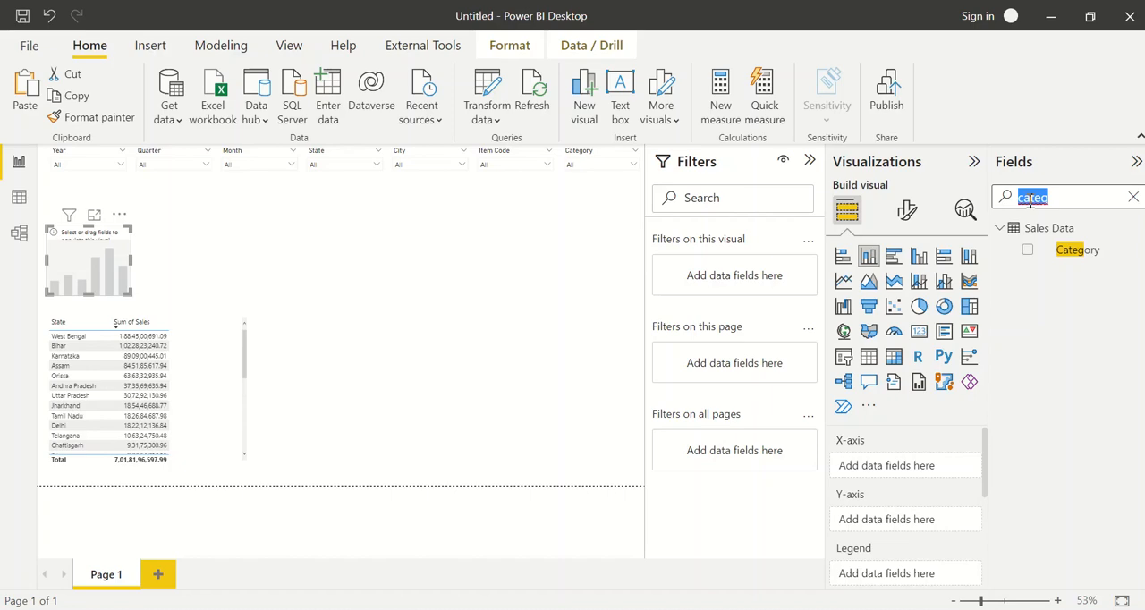
pyautogui.press('BackSpace')
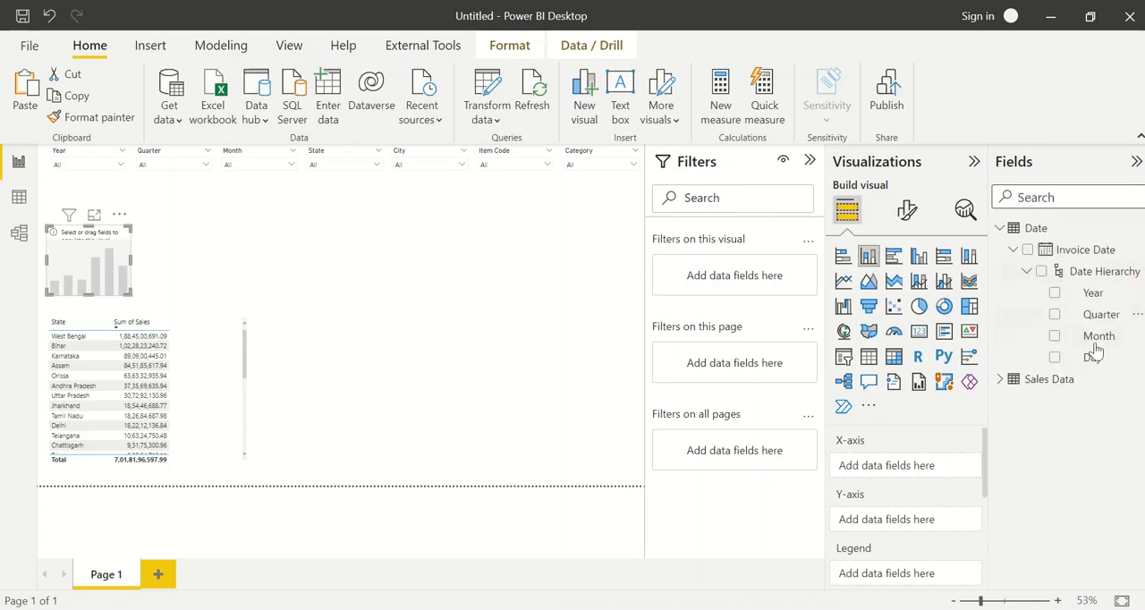
pyautogui.click(1040, 272)
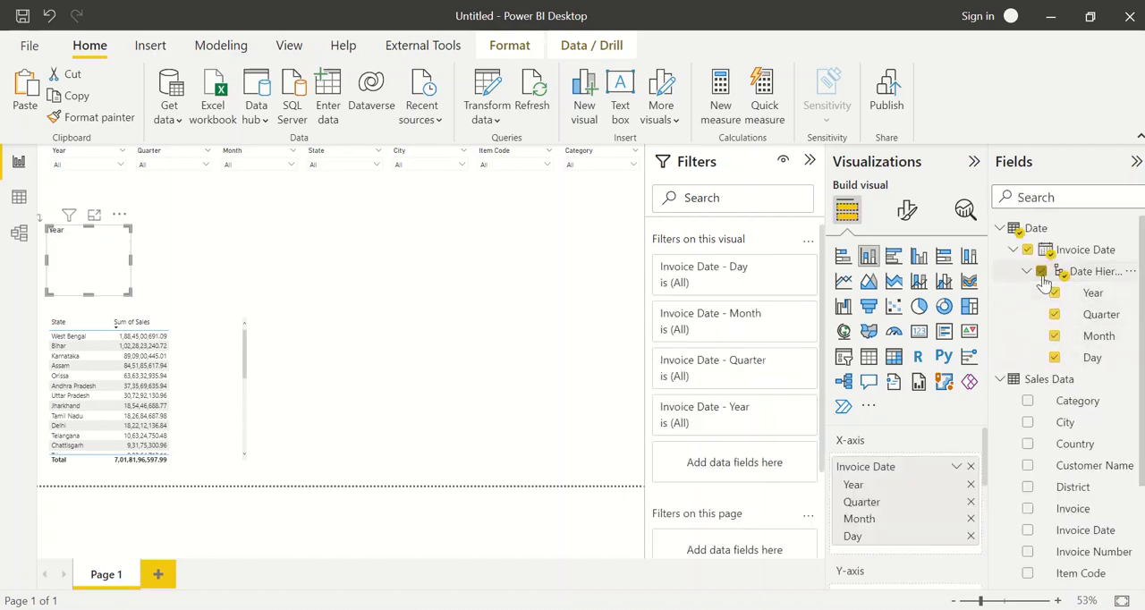
# Add the Sales field from Sales Data to the Y-axis of the new column chart
pyautogui.click(1037, 196)
pyautogui.write('sales')
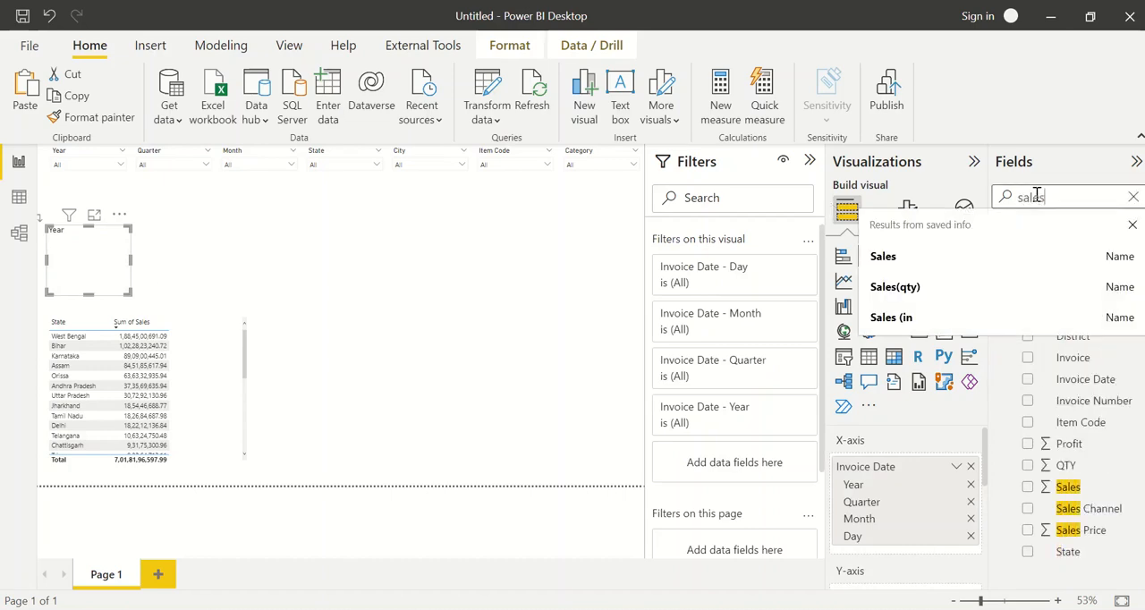
pyautogui.moveTo(1069, 488); pyautogui.dragTo(922, 595)
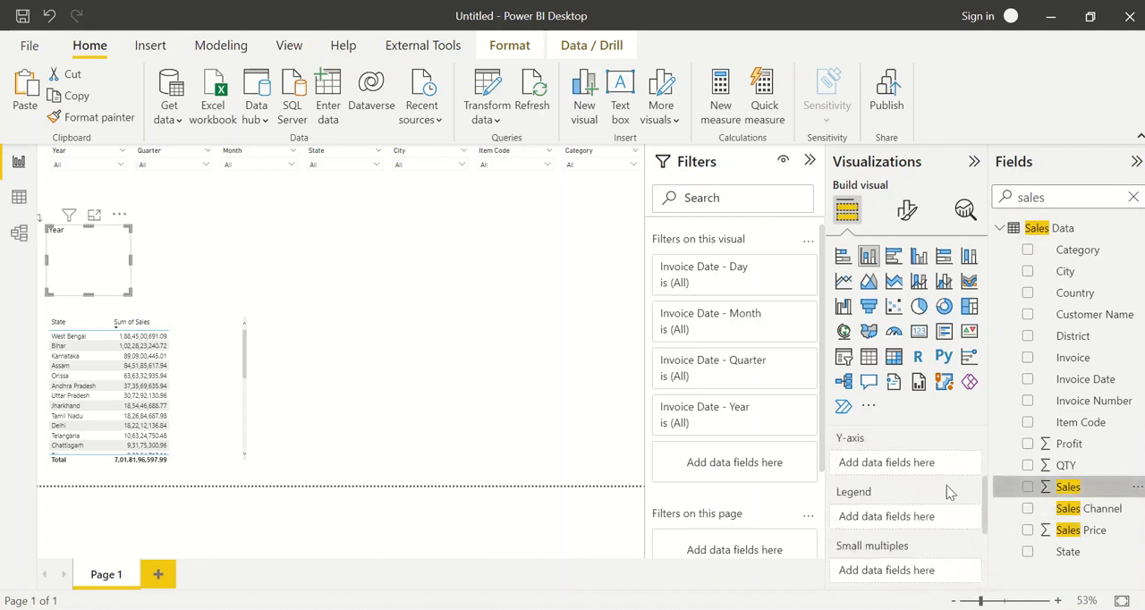
pyautogui.scroll(1, 909, 483)
pyautogui.scroll(2, 909, 483)
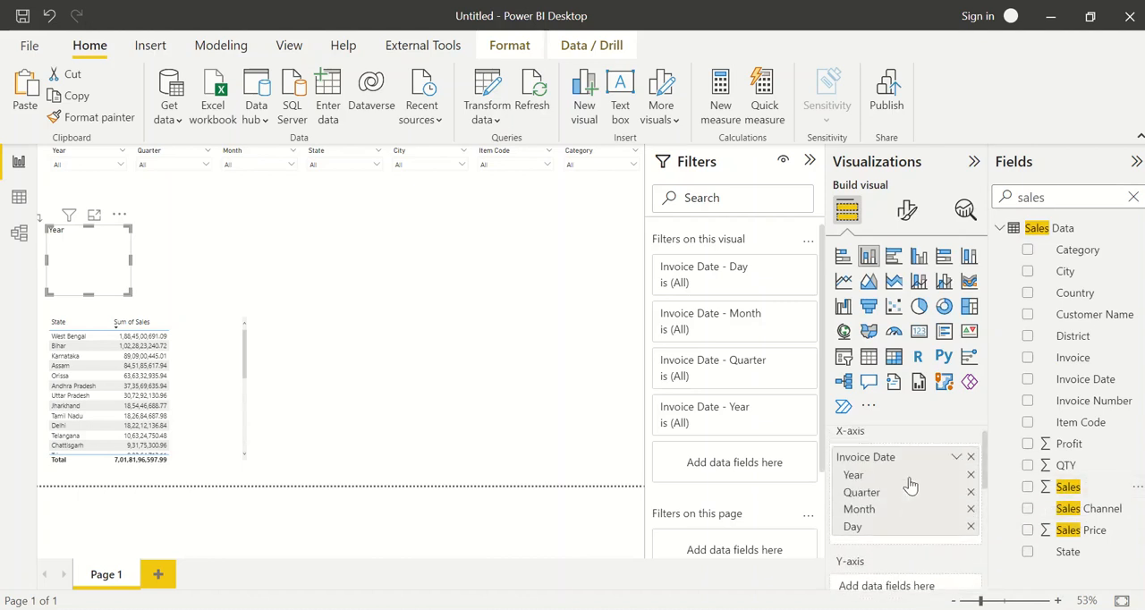
pyautogui.click(1027, 488)
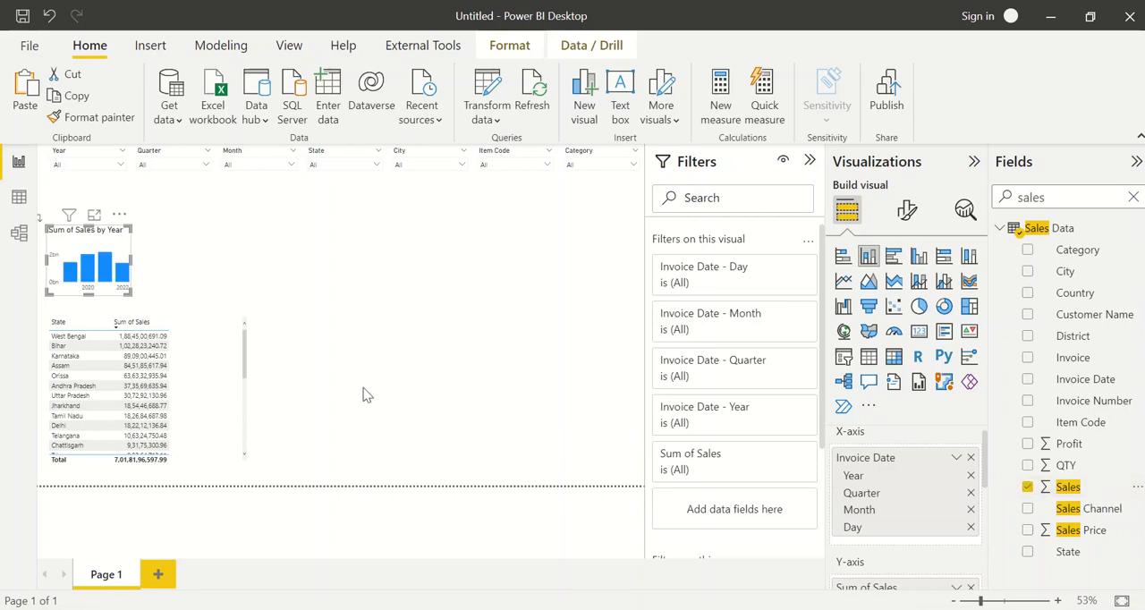
# Enlarge the column chart in width and height and position it between the slicer row and the state sales table
pyautogui.moveTo(130, 258); pyautogui.dragTo(272, 257)
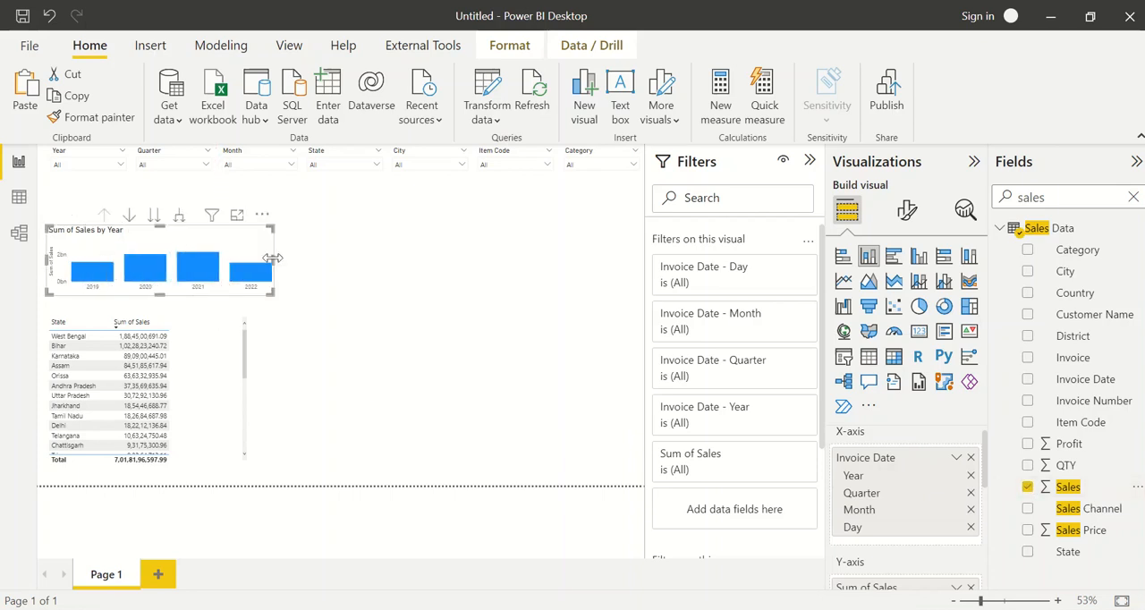
pyautogui.moveTo(159, 226); pyautogui.dragTo(154, 188)
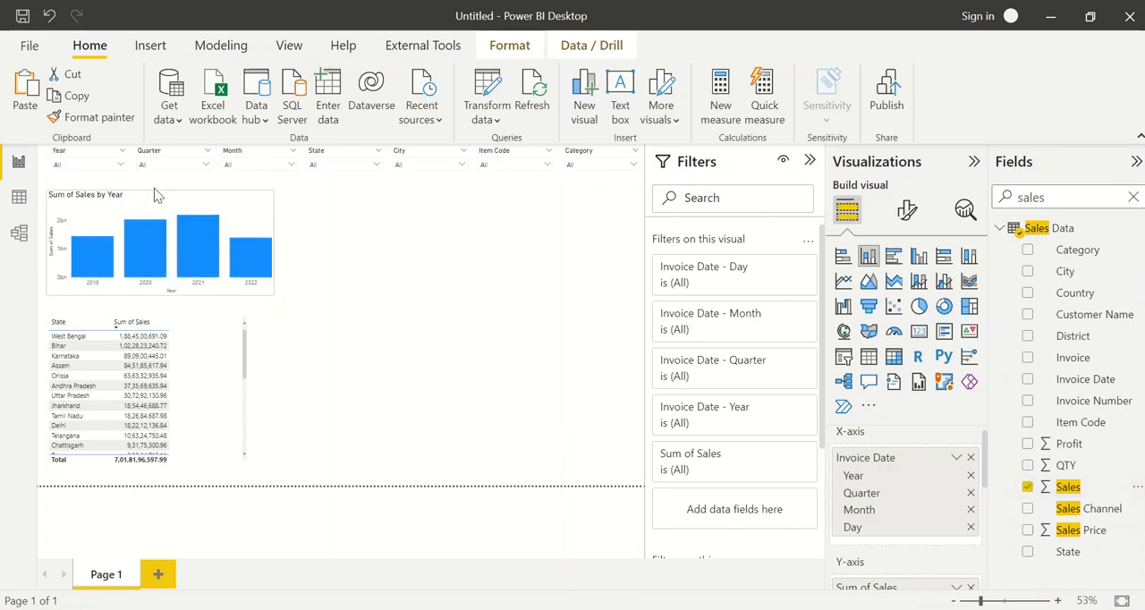
pyautogui.moveTo(269, 193); pyautogui.dragTo(283, 195)
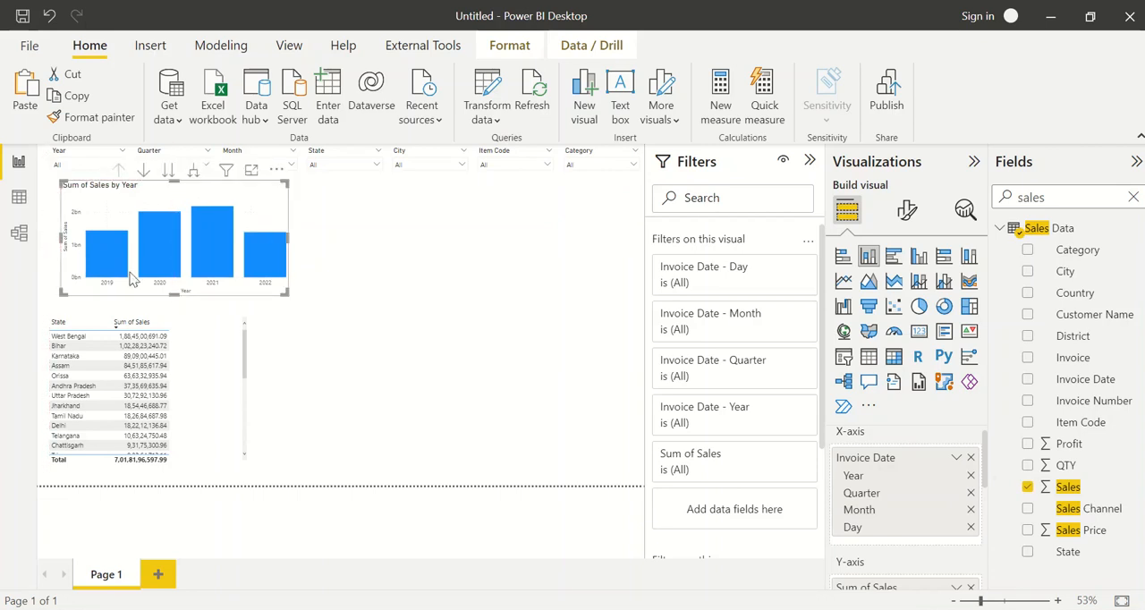
pyautogui.moveTo(68, 199)
pyautogui.mouseDown()
pyautogui.moveTo(44, 207)
pyautogui.moveTo(66, 207)
pyautogui.mouseUp()
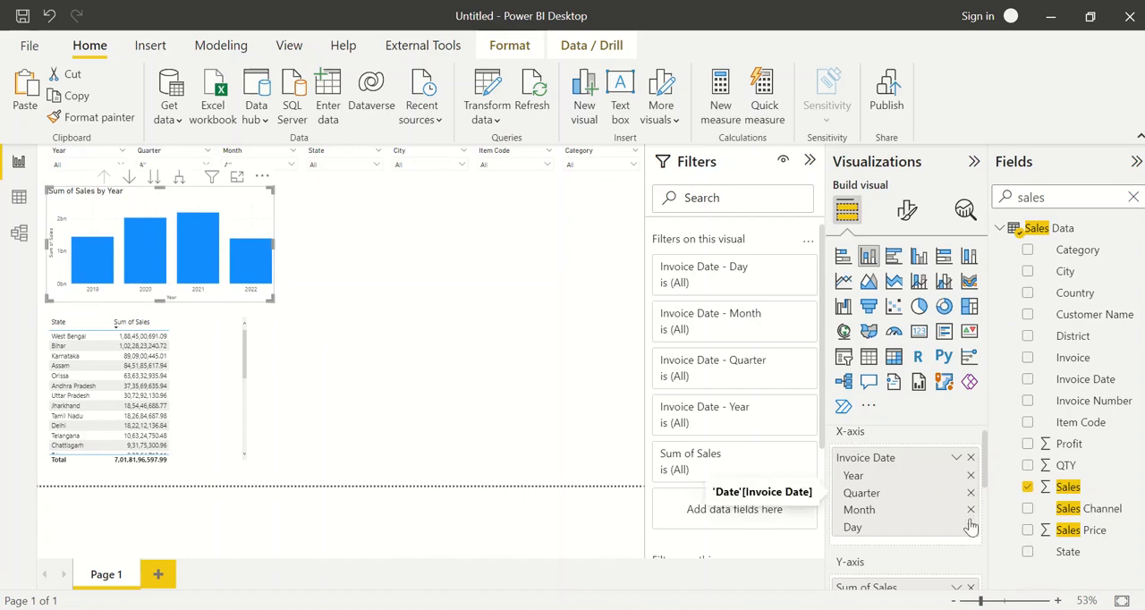
# Drill down the column chart through 2021 to the months of Qtr 4, and return to the year level
pyautogui.click(131, 177)
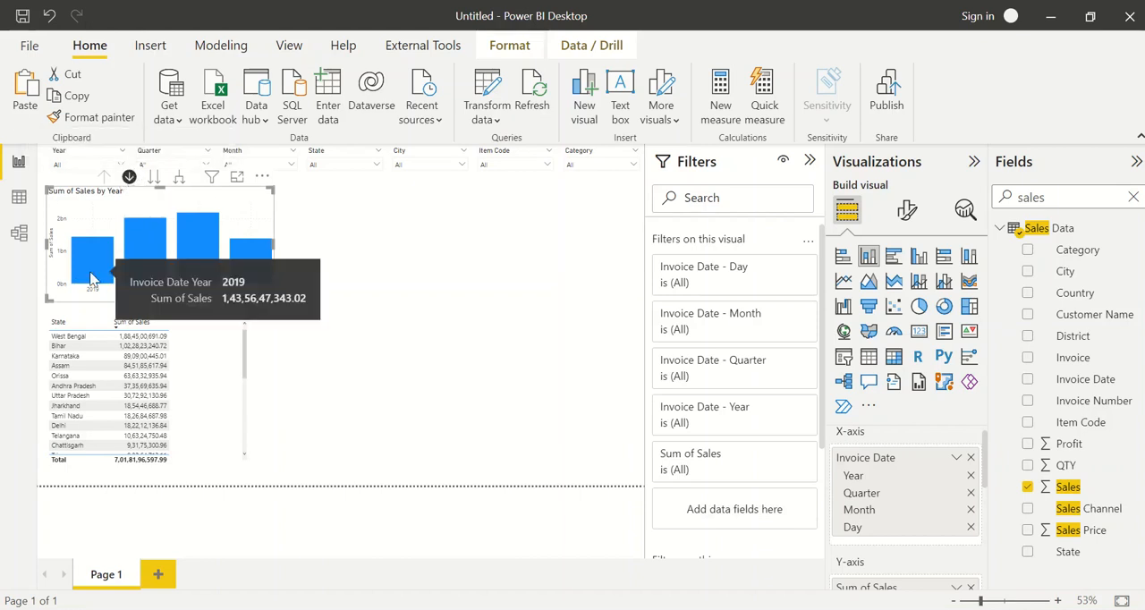
pyautogui.click(201, 272)
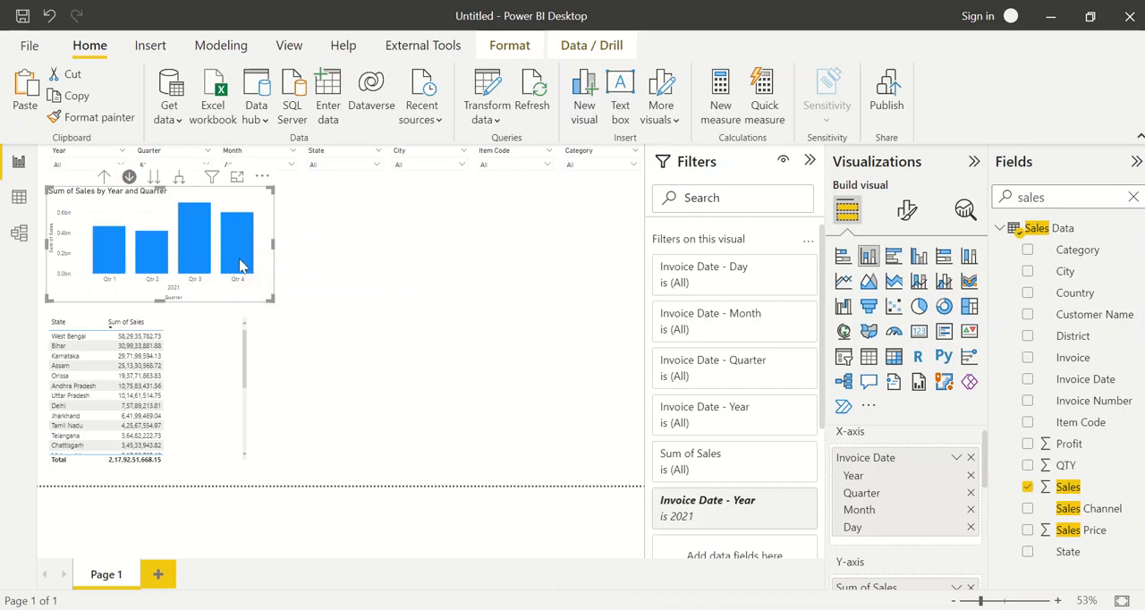
pyautogui.click(240, 266)
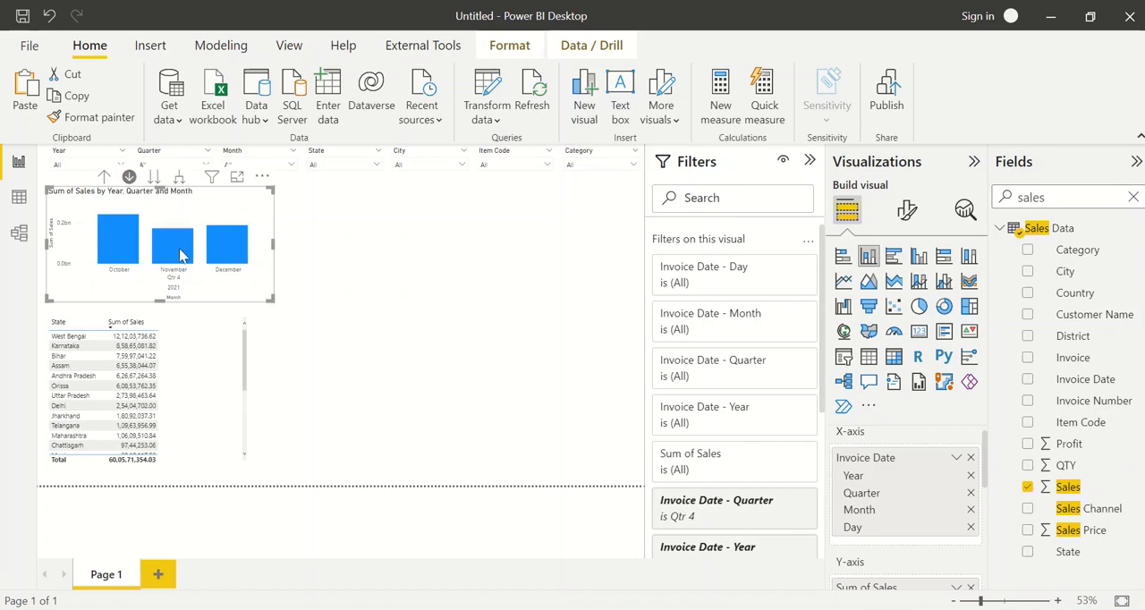
pyautogui.moveTo(176, 281)
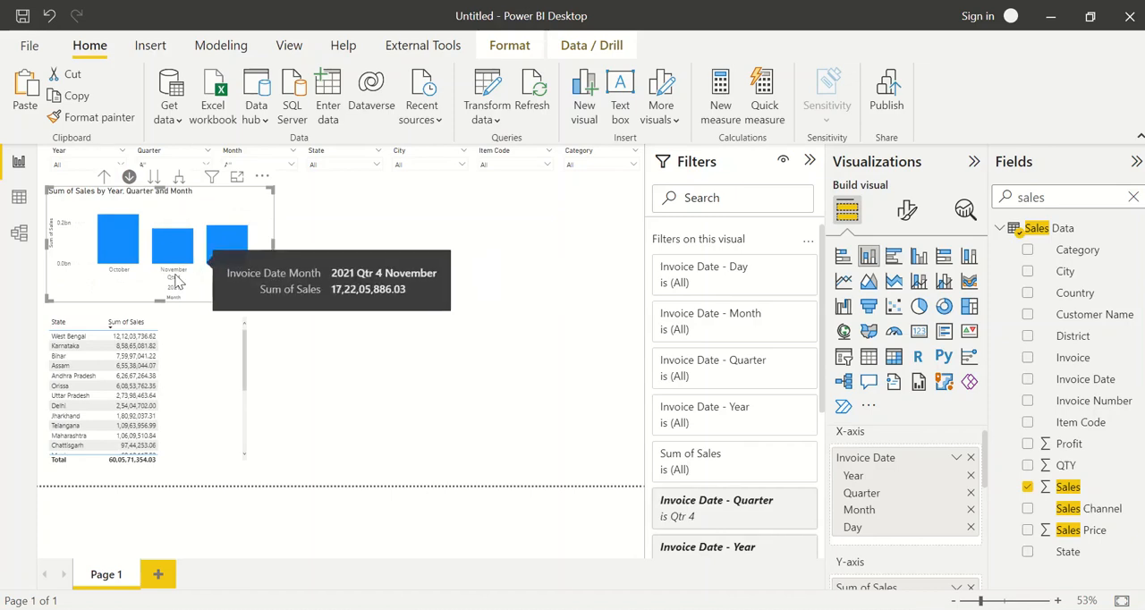
pyautogui.click(103, 177)
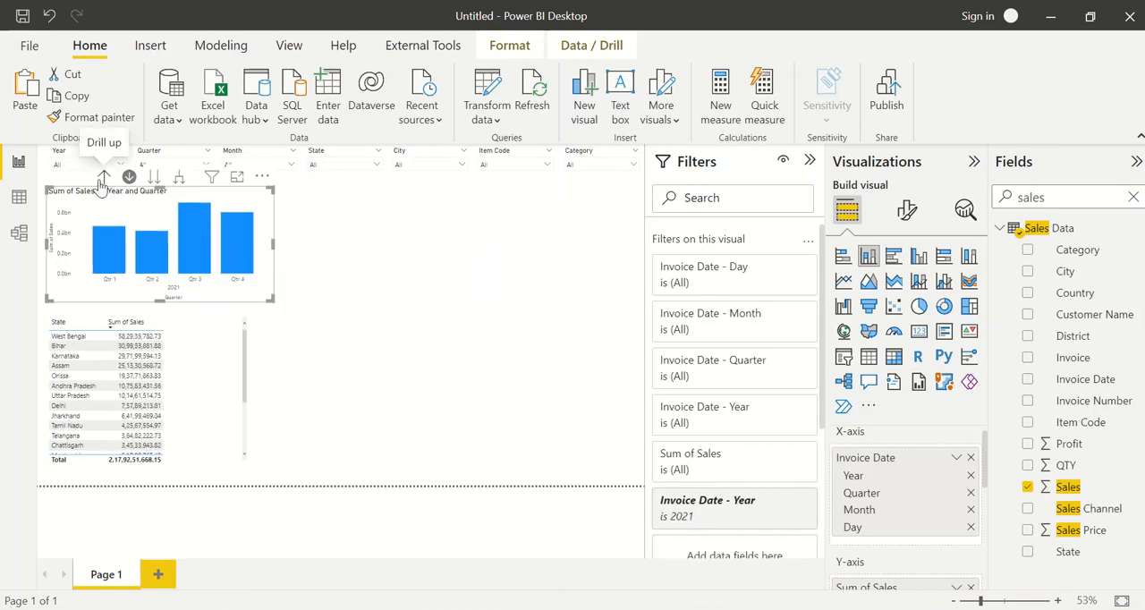
pyautogui.click(103, 178)
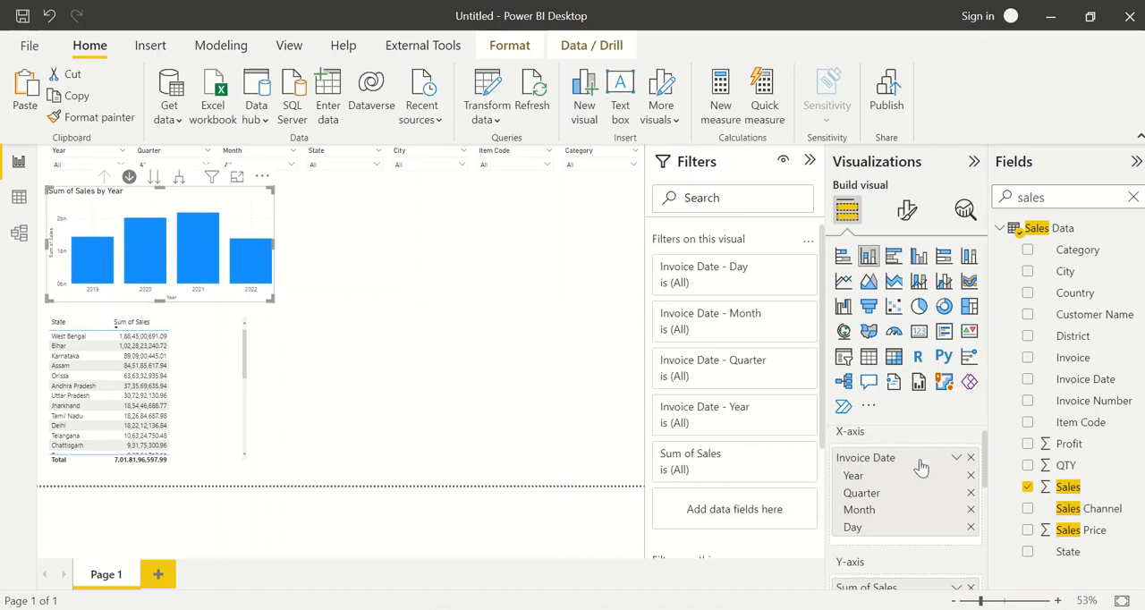
# Remove the Year and Day levels from the column chart's X-axis and filter the Year slicer to 2022
pyautogui.click(970, 476)
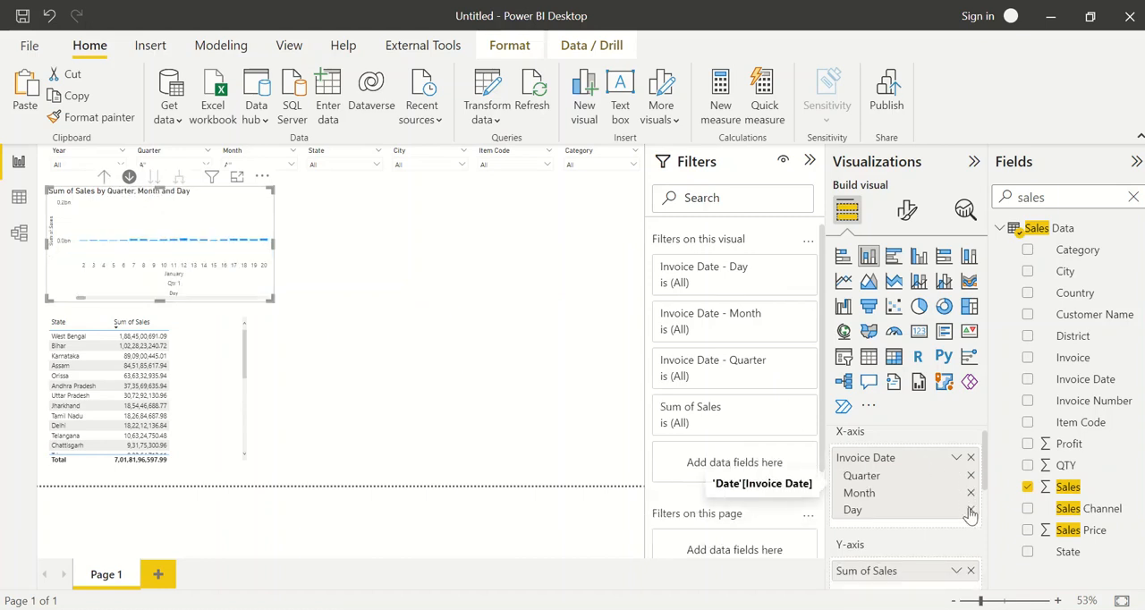
pyautogui.click(970, 509)
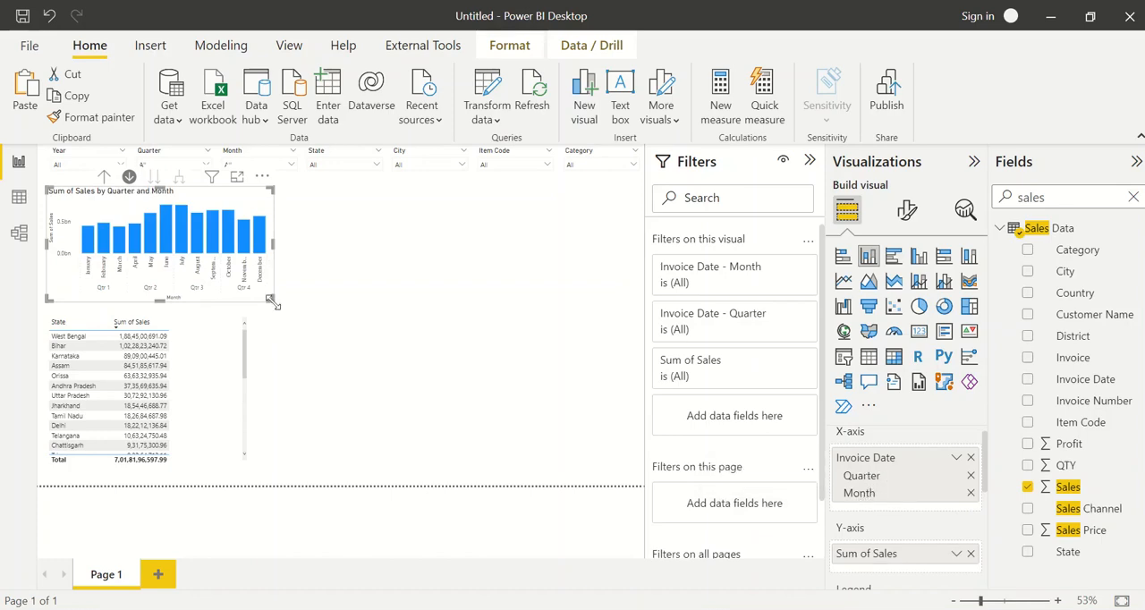
pyautogui.click(71, 166)
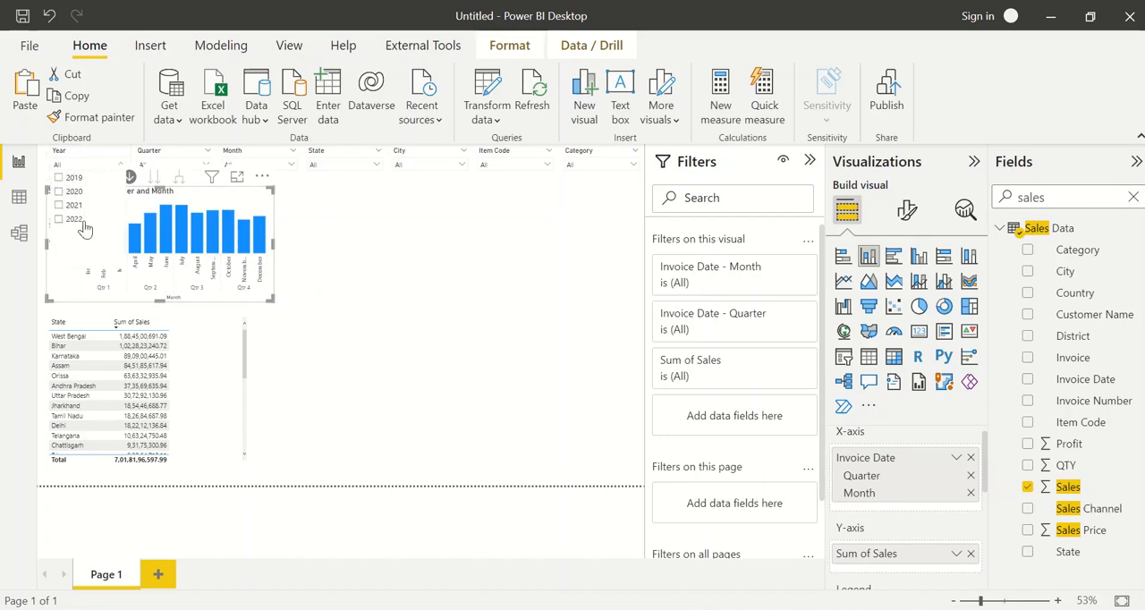
pyautogui.click(79, 220)
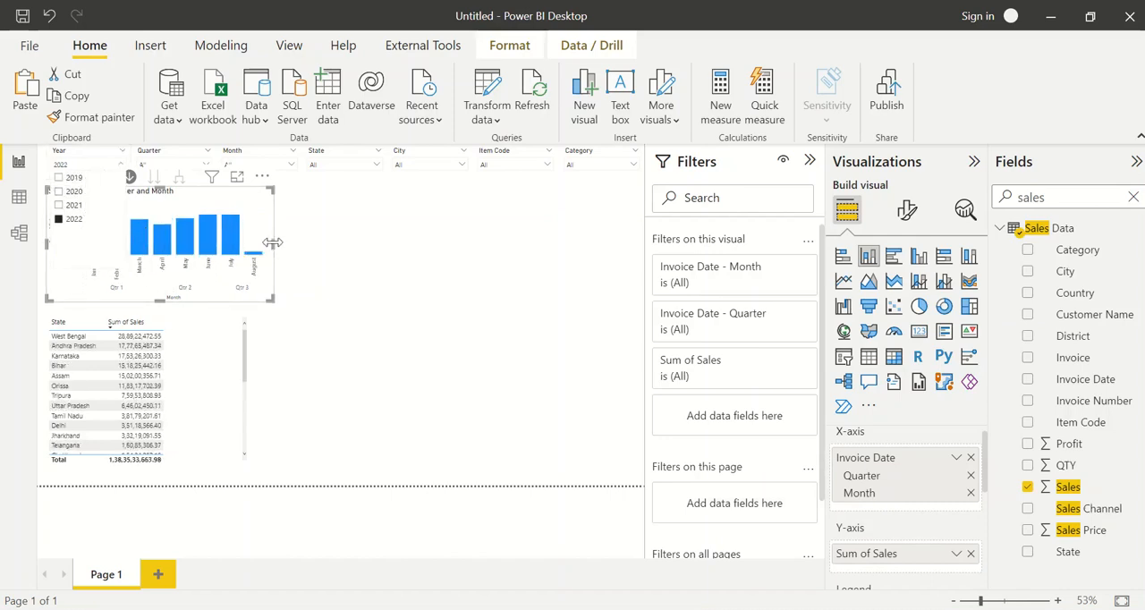
# Widen the quarter and month column chart and turn on its data labels
pyautogui.moveTo(298, 251); pyautogui.dragTo(345, 250)
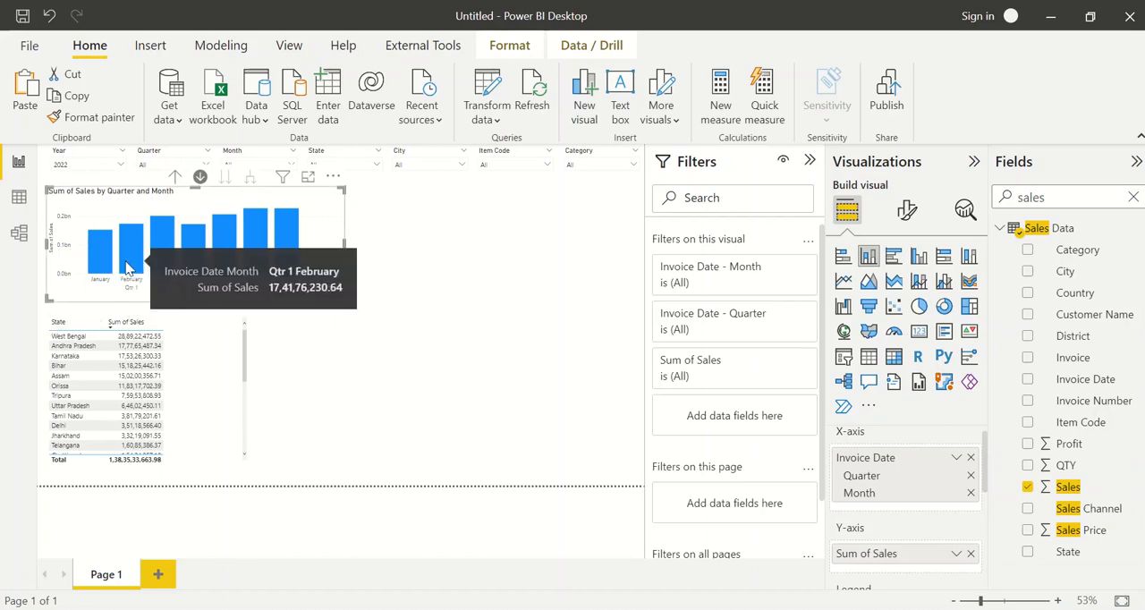
pyautogui.moveTo(202, 267)
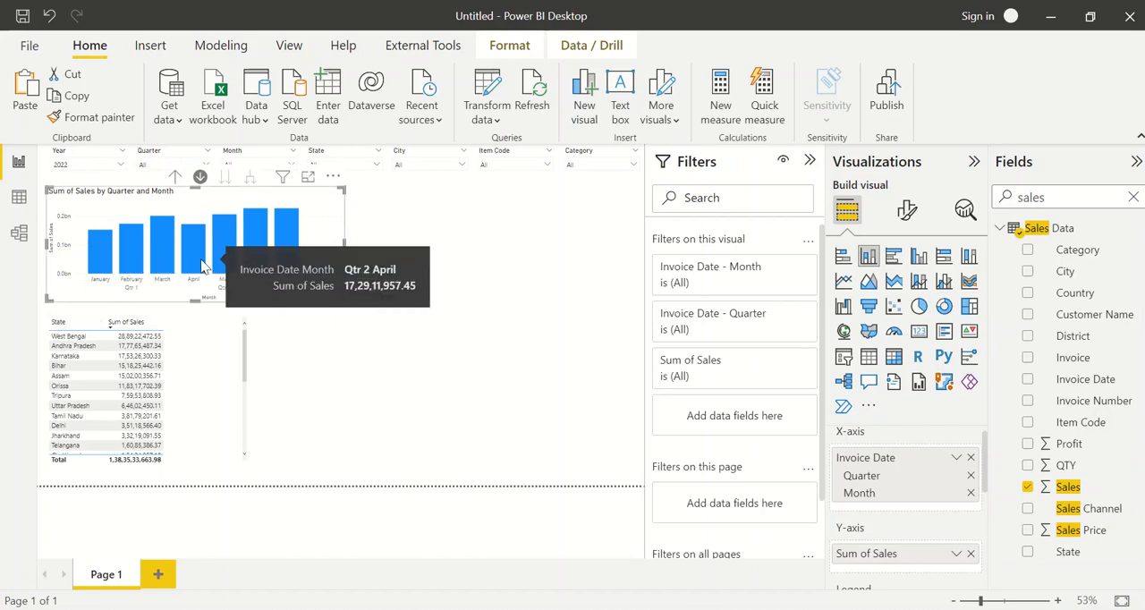
pyautogui.click(907, 210)
pyautogui.scroll(-3, 895, 450)
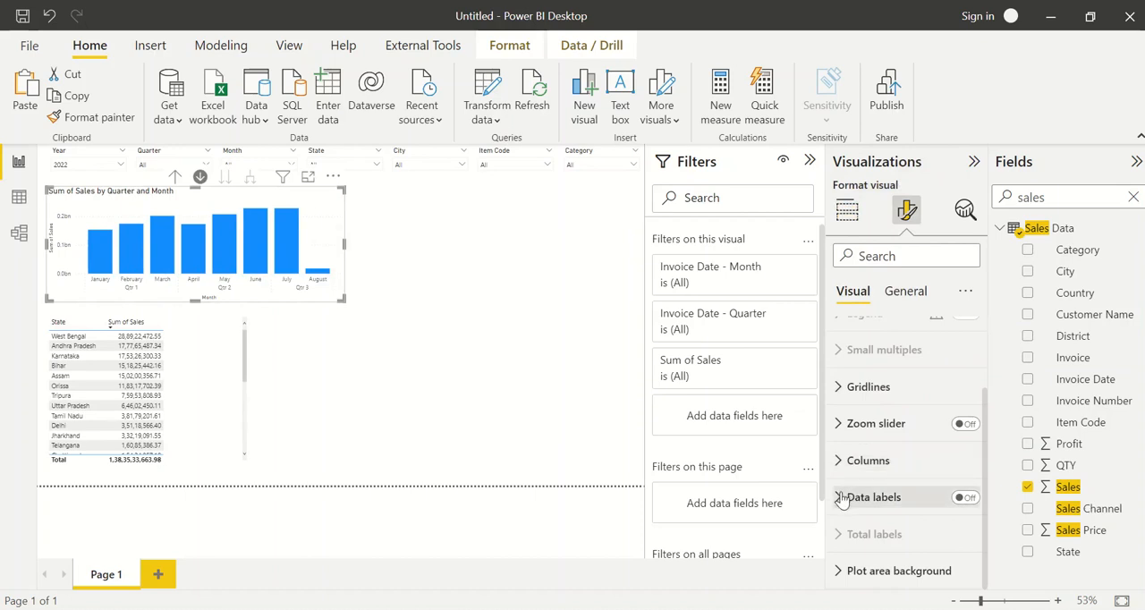
pyautogui.click(965, 498)
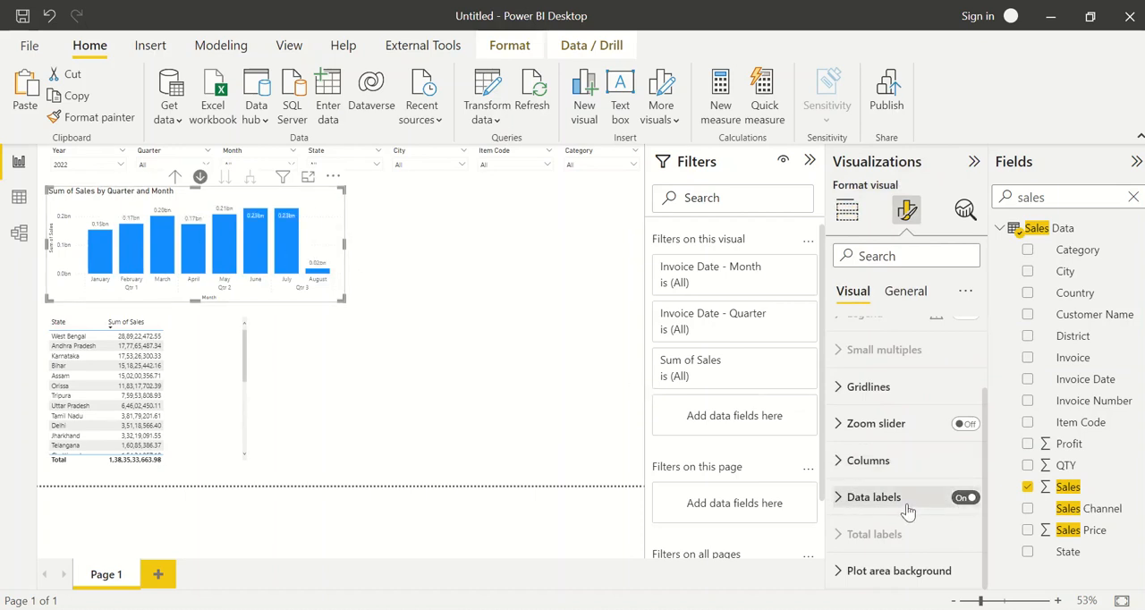
# Set the display units of the quarter and month column chart's data labels to Millions
pyautogui.click(873, 497)
pyautogui.scroll(-8, 908, 510)
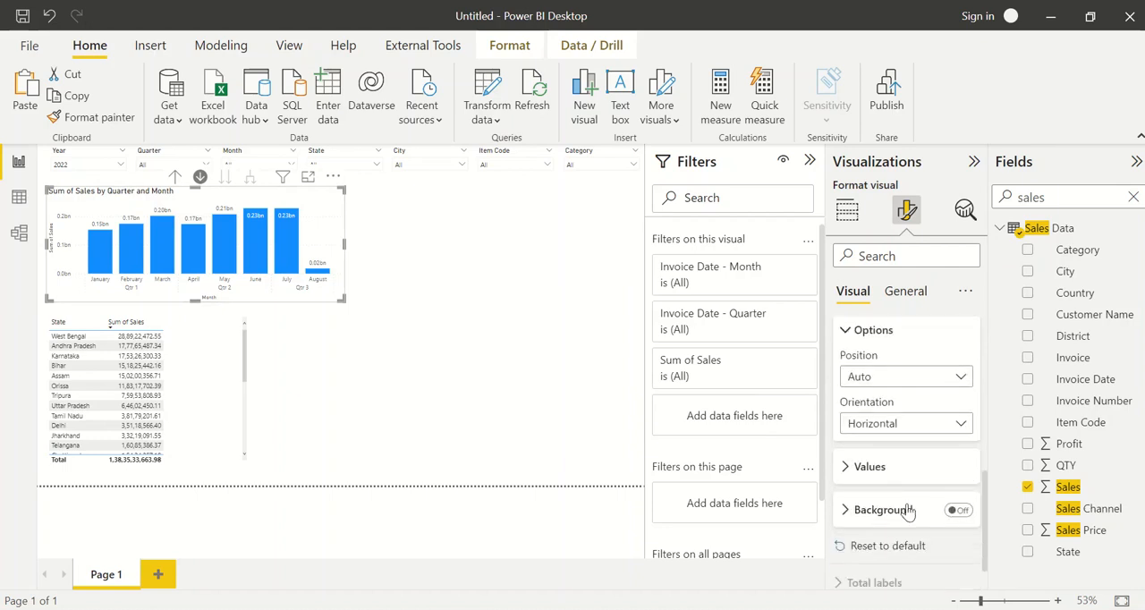
pyautogui.click(882, 474)
pyautogui.scroll(-1, 912, 517)
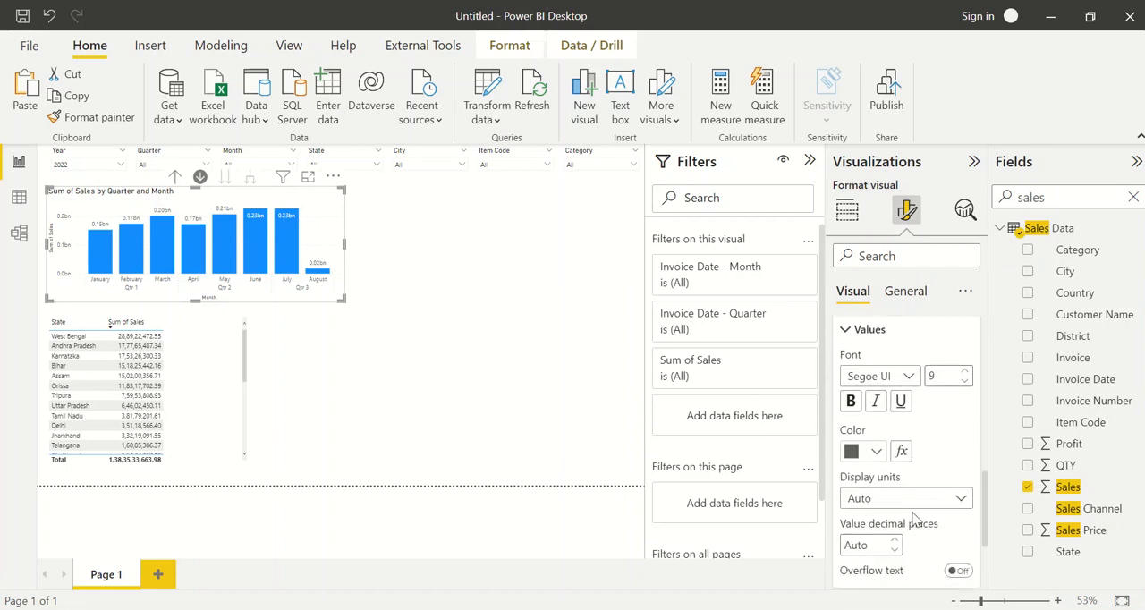
pyautogui.click(902, 501)
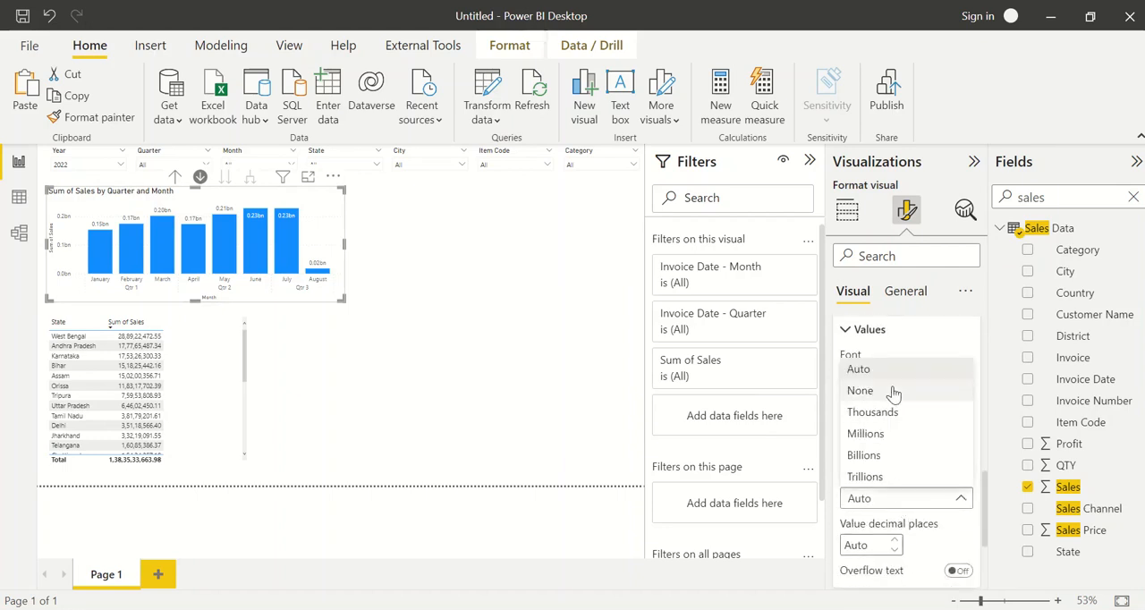
pyautogui.click(860, 391)
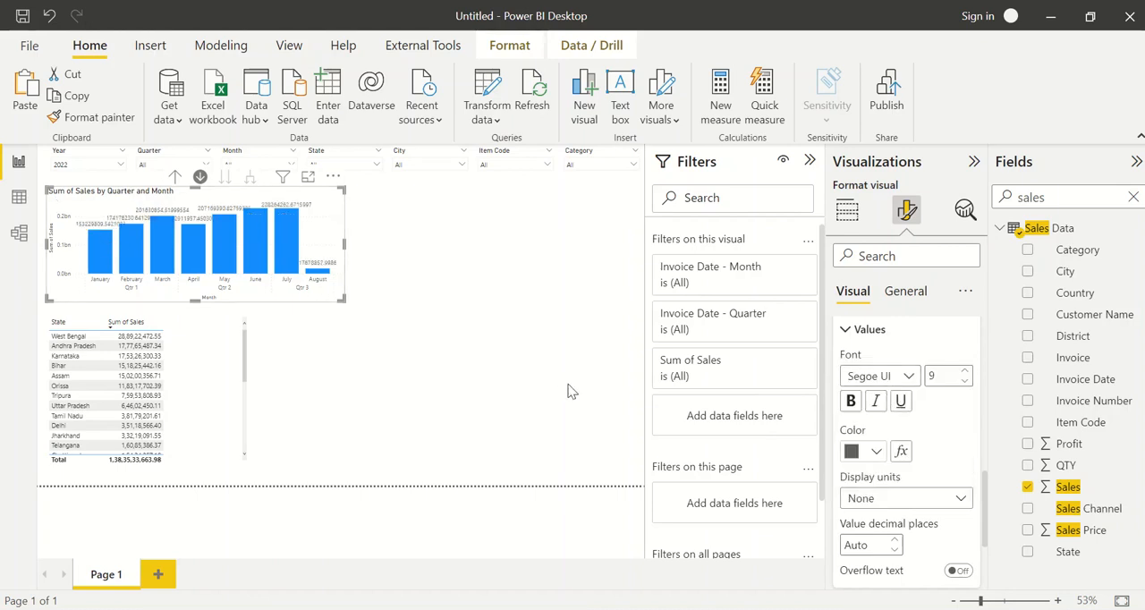
pyautogui.click(903, 501)
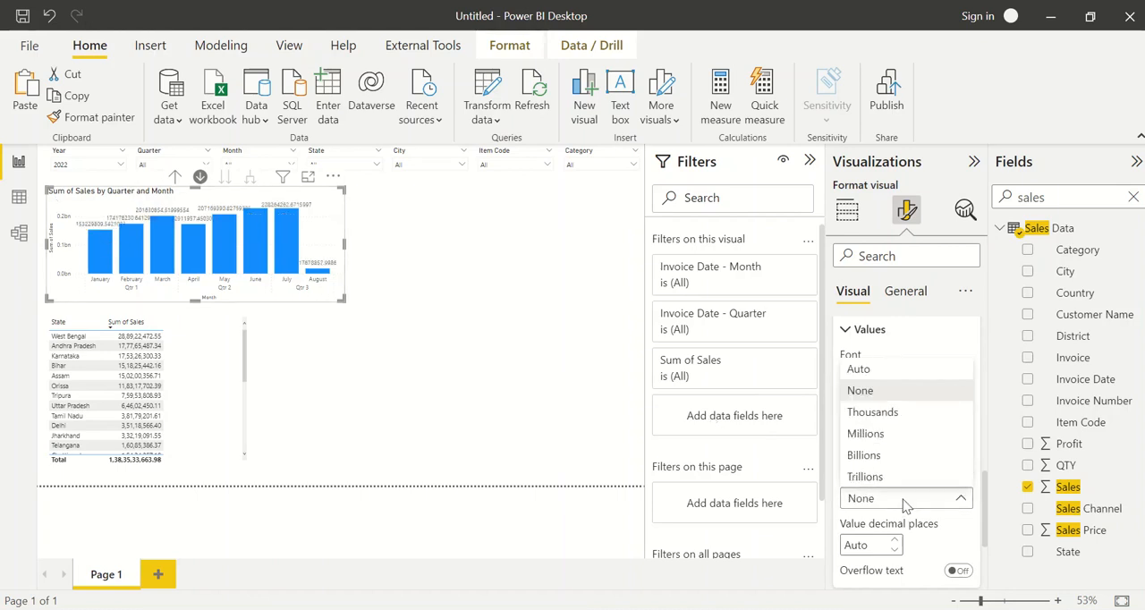
pyautogui.click(865, 433)
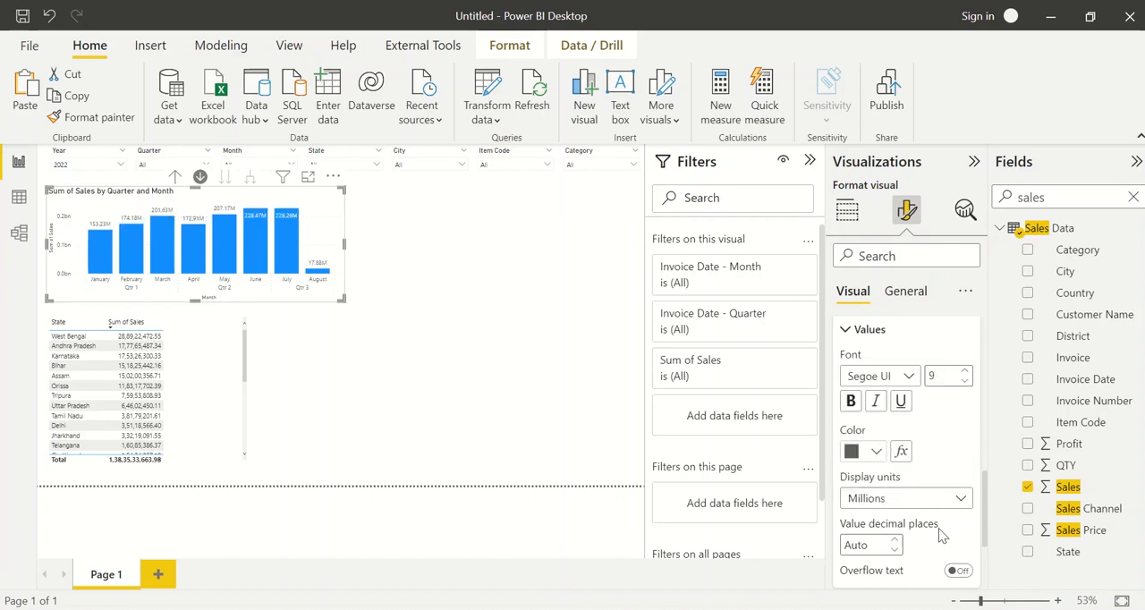
# Set the data label values of the column chart to 1 decimal place
pyautogui.click(865, 545)
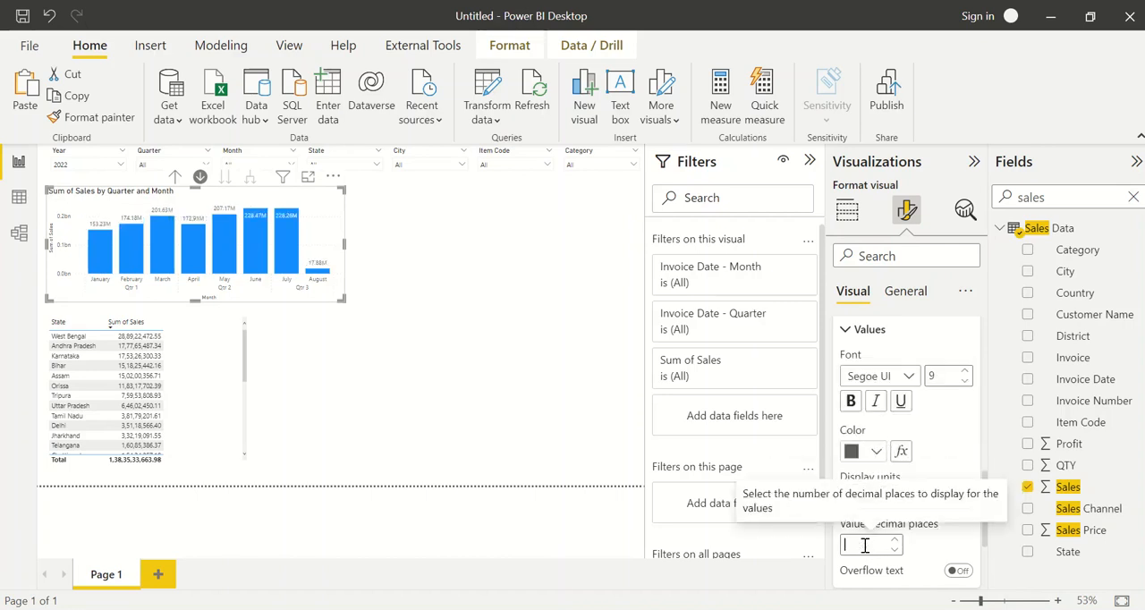
pyautogui.write('1')
pyautogui.press('Tab')
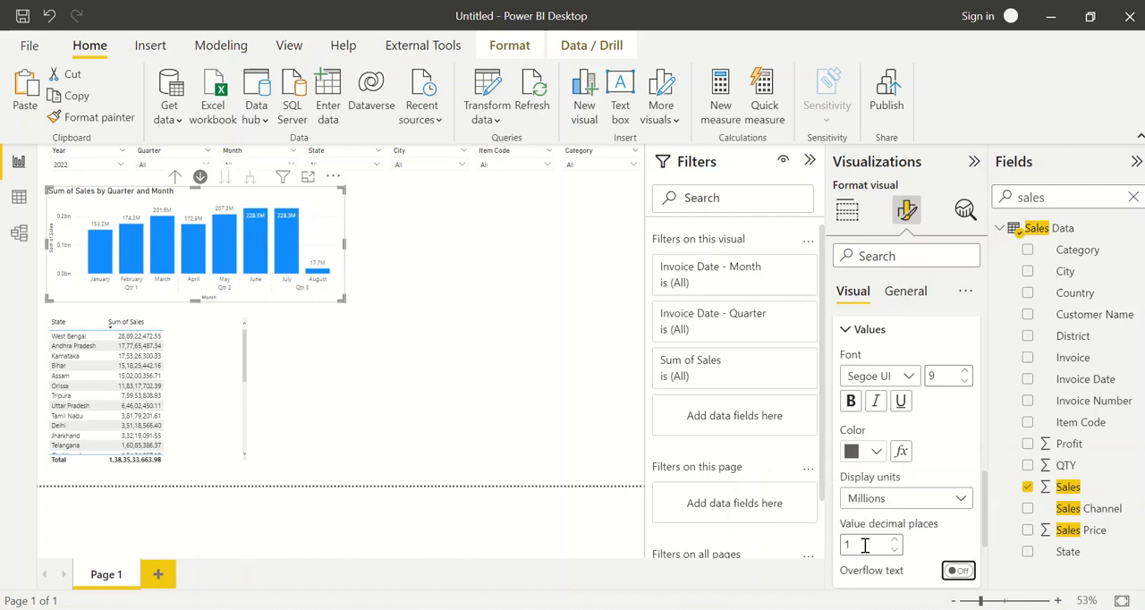
pyautogui.click(402, 332)
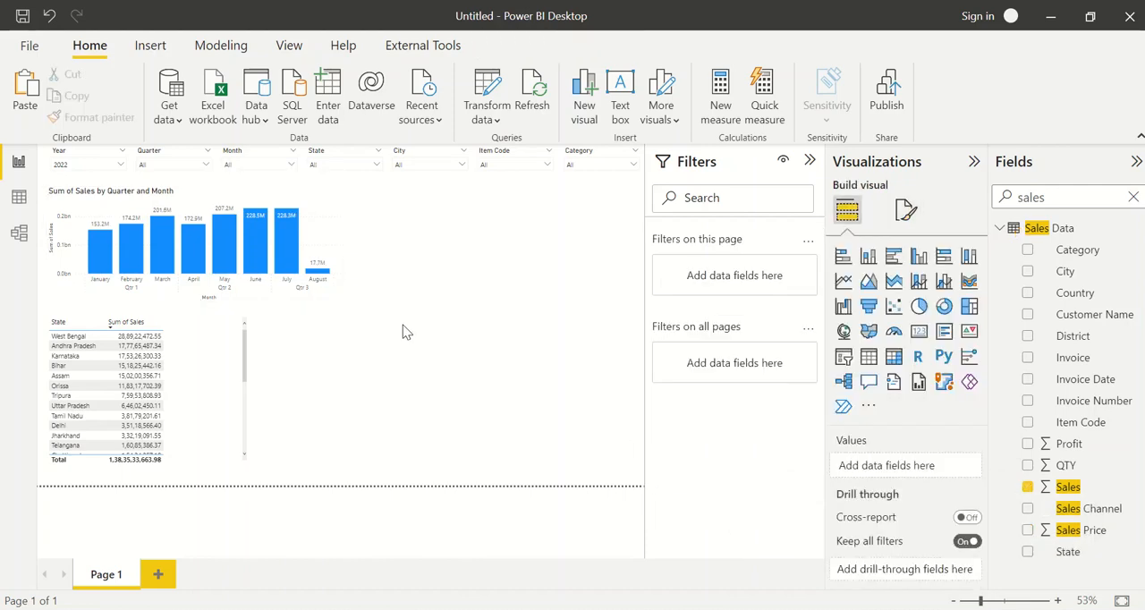
# Find the border settings of the column chart and turn on its visual border
pyautogui.click(308, 203)
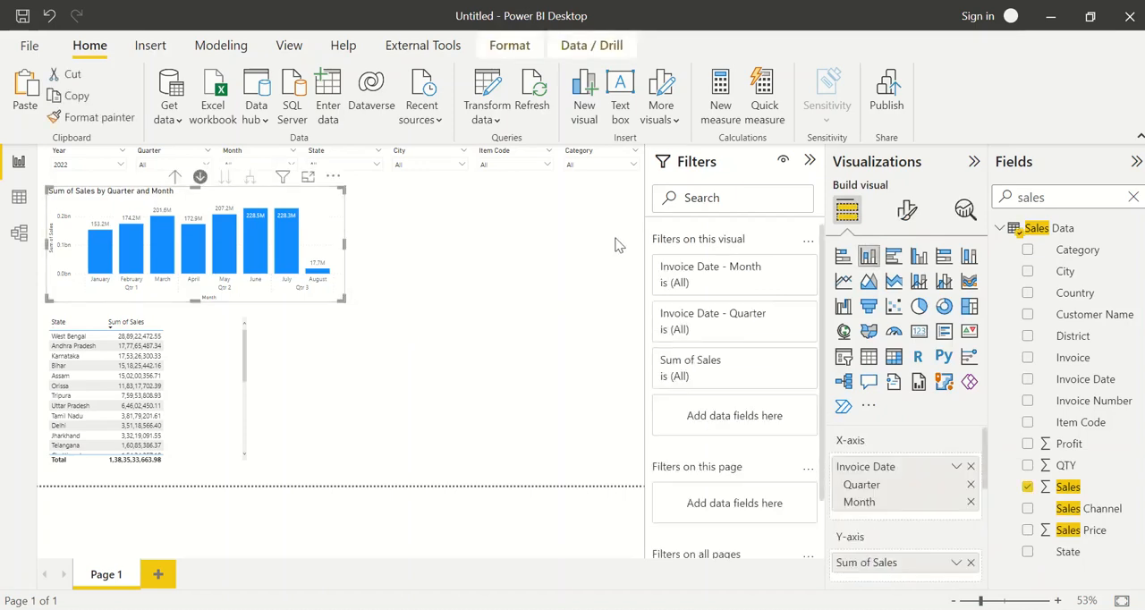
pyautogui.click(907, 219)
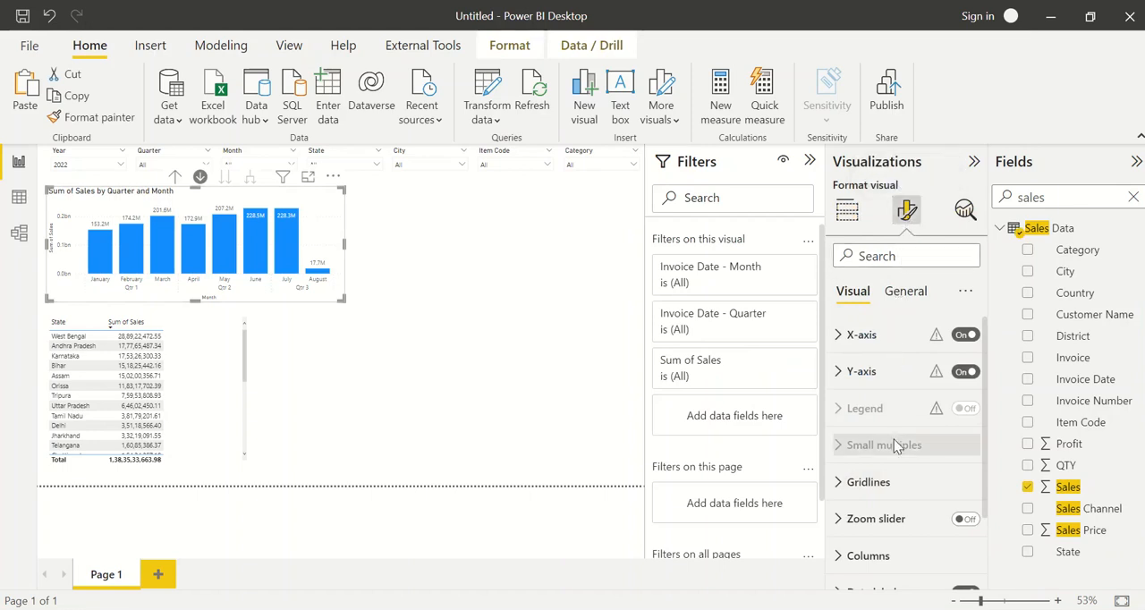
pyautogui.write('borde')
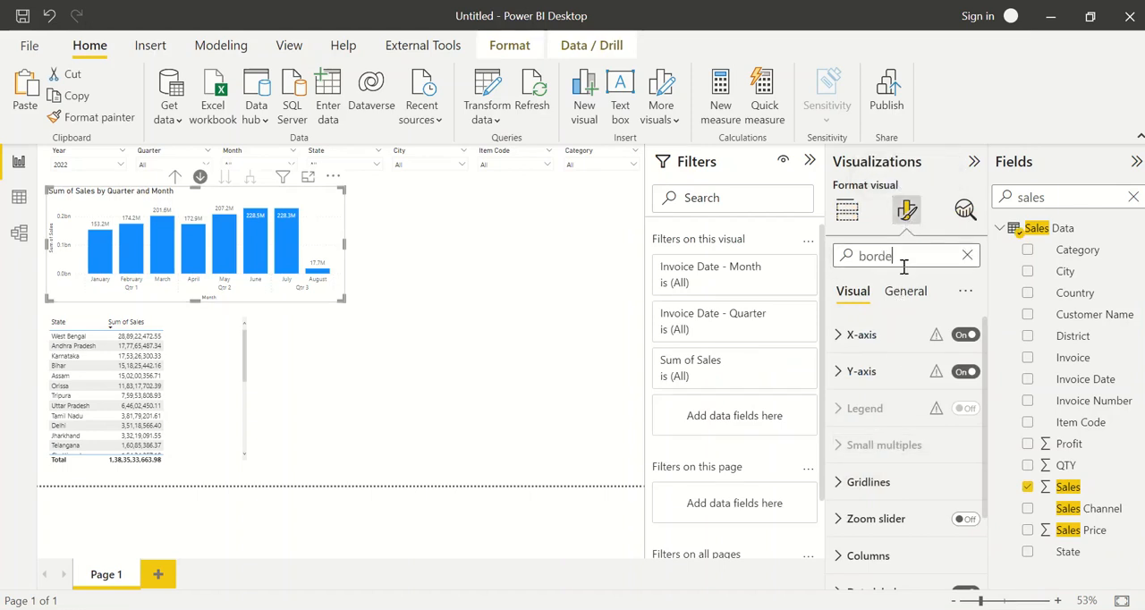
pyautogui.write('r')
pyautogui.scroll(-1, 913, 406)
pyautogui.scroll(1, 913, 406)
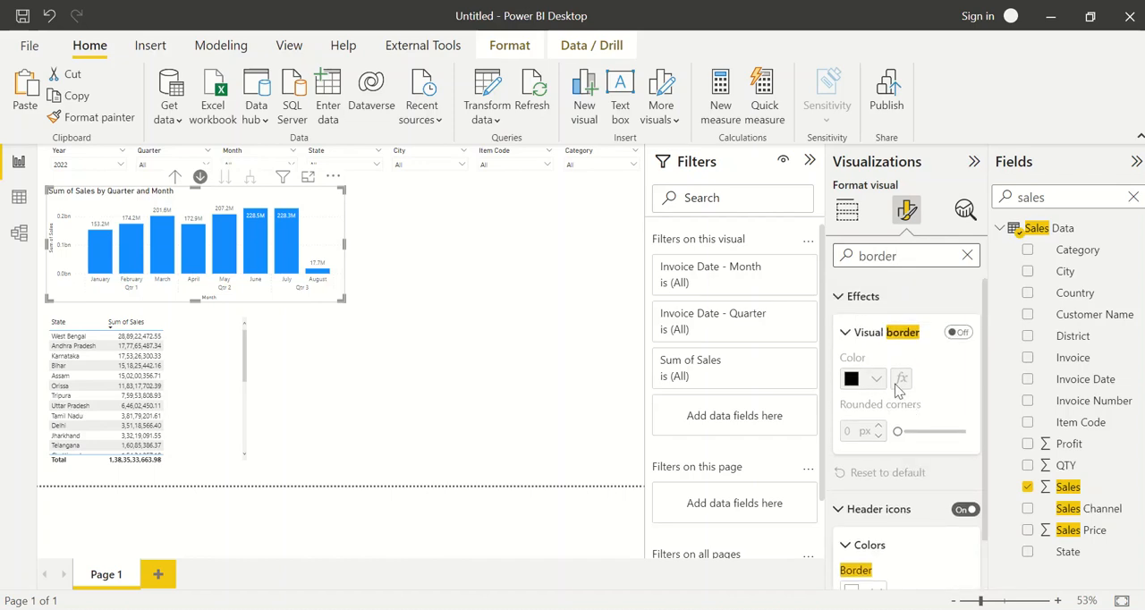
pyautogui.click(958, 334)
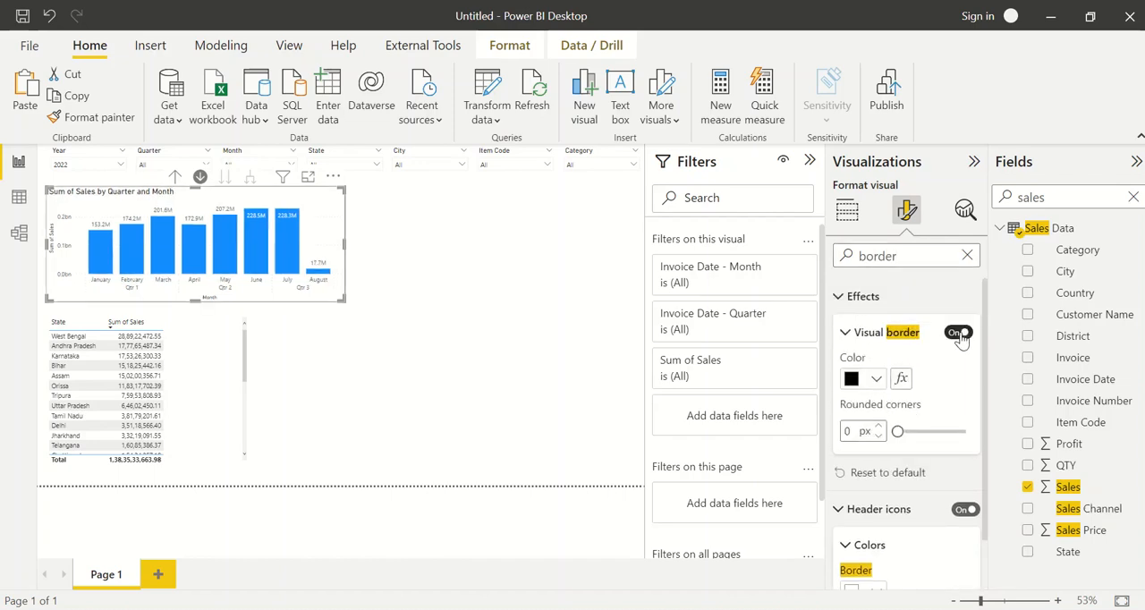
# Color the column chart's border dark olive yellow and round its corners by 7 px
pyautogui.click(871, 380)
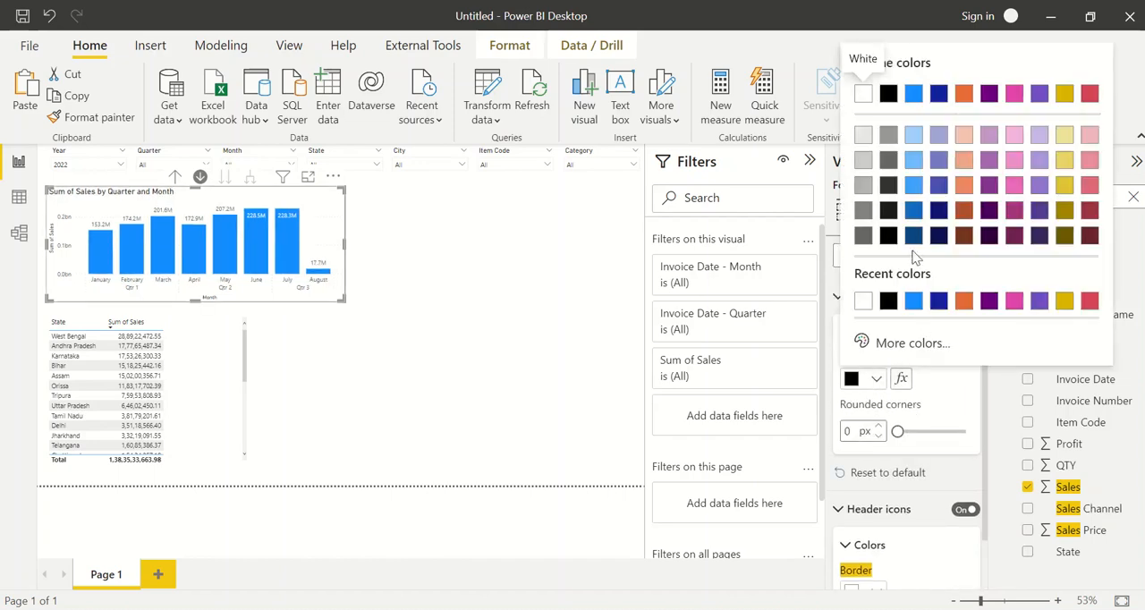
pyautogui.click(1063, 235)
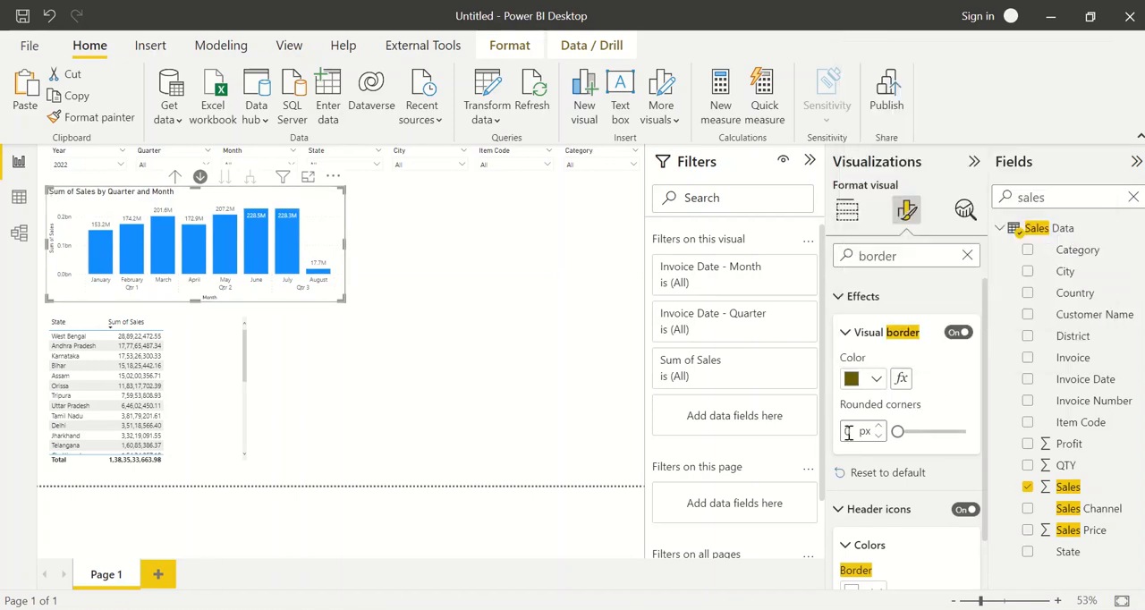
pyautogui.write('7')
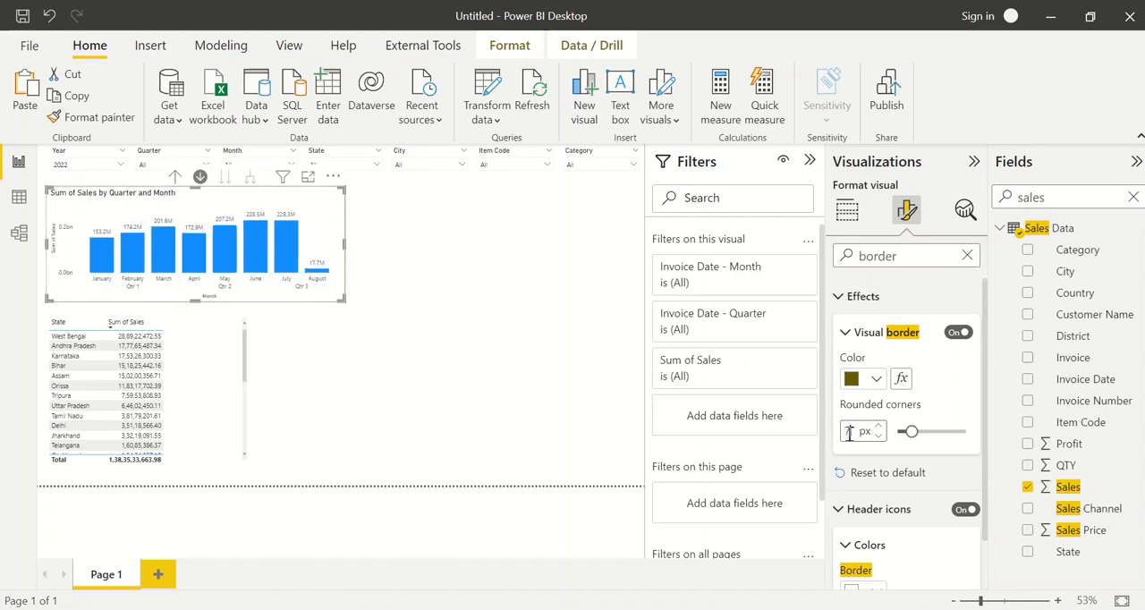
pyautogui.click(396, 318)
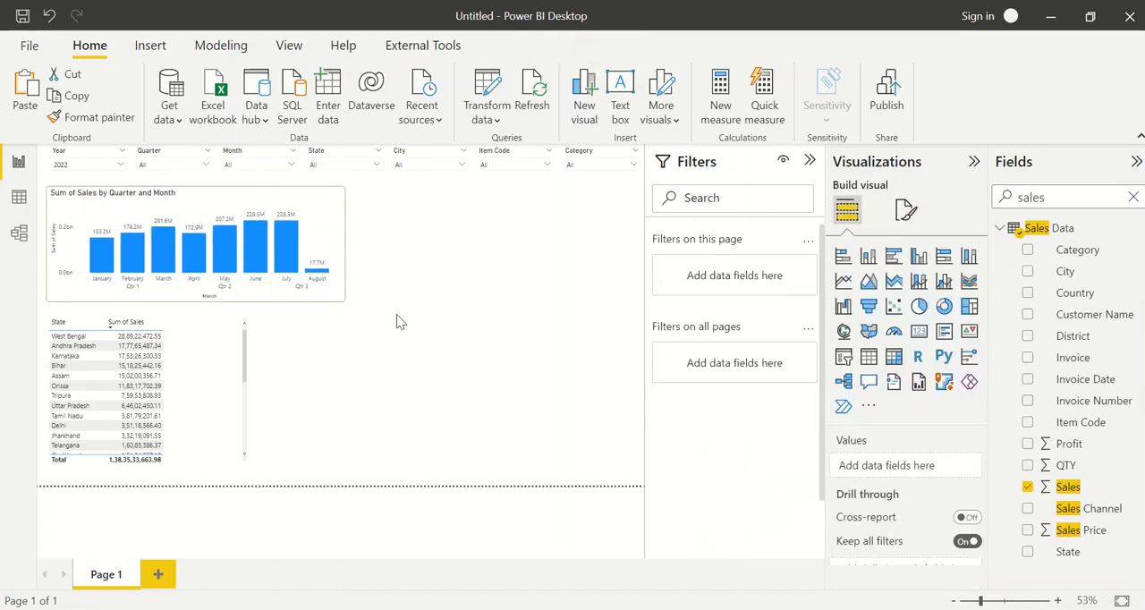
# Duplicate the quarter and month column chart and place the copy directly beside the original, aligned under the slicer row
pyautogui.click(346, 222)
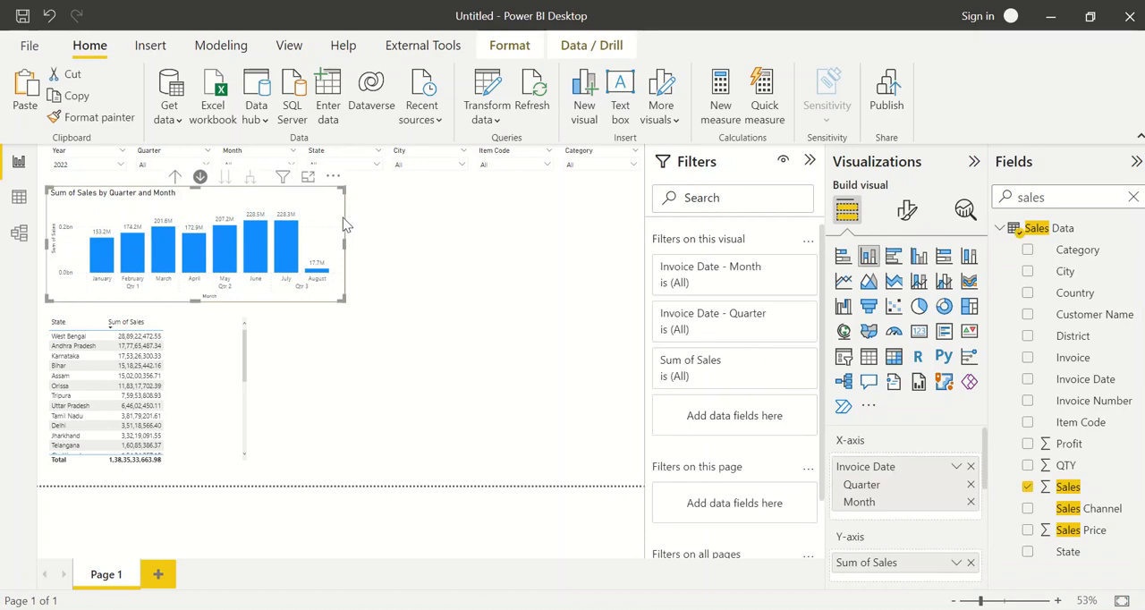
pyautogui.hotkey('ctrl', 'c')
pyautogui.hotkey('ctrl', 'v')
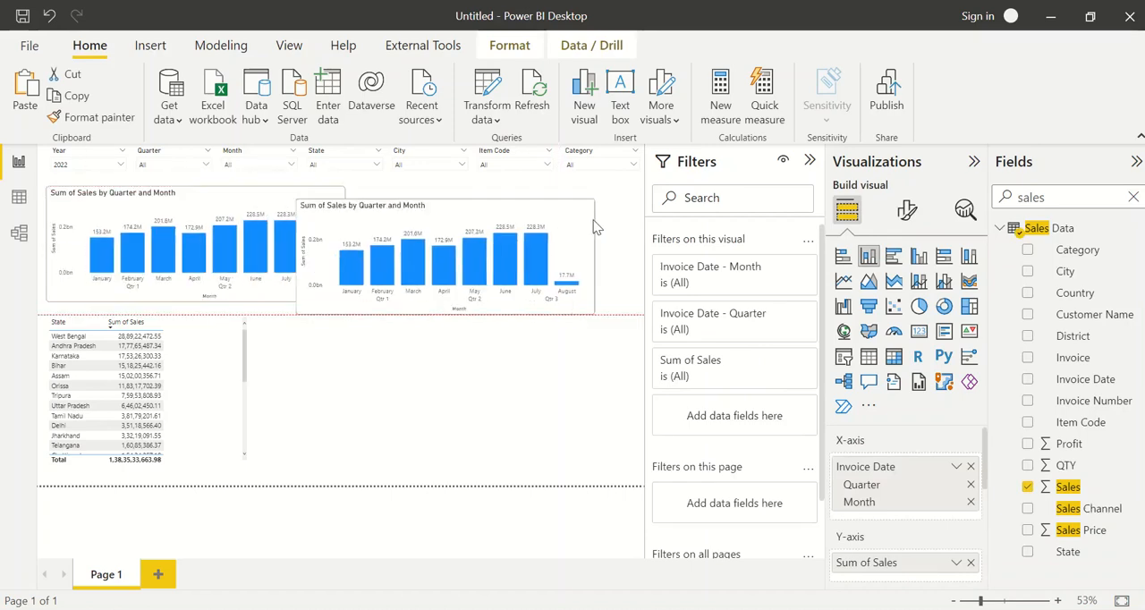
pyautogui.moveTo(565, 217); pyautogui.dragTo(623, 212)
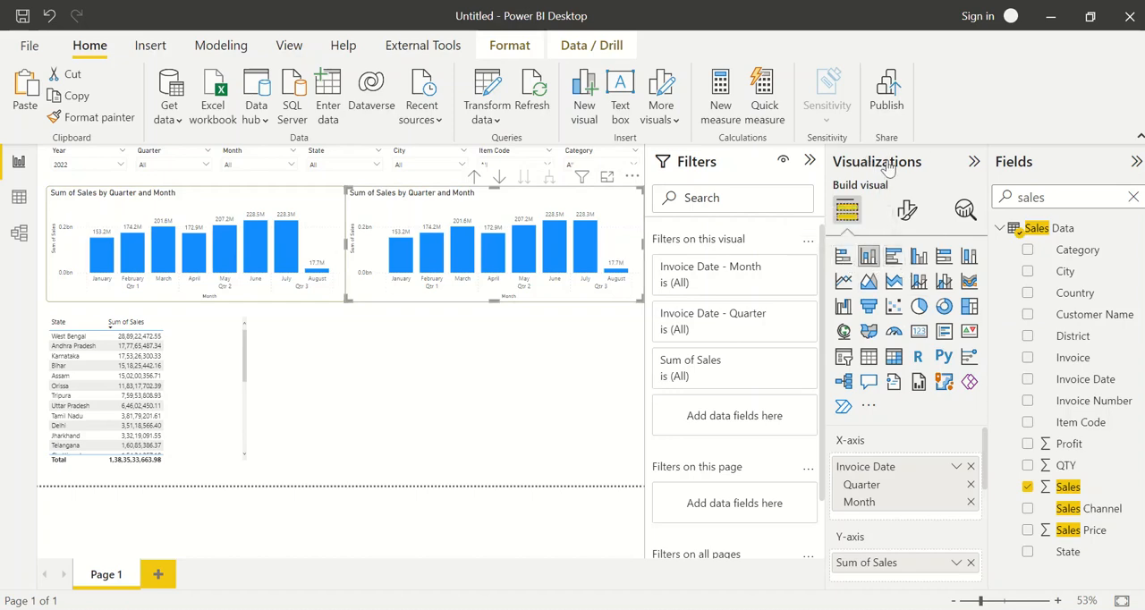
pyautogui.click(872, 258)
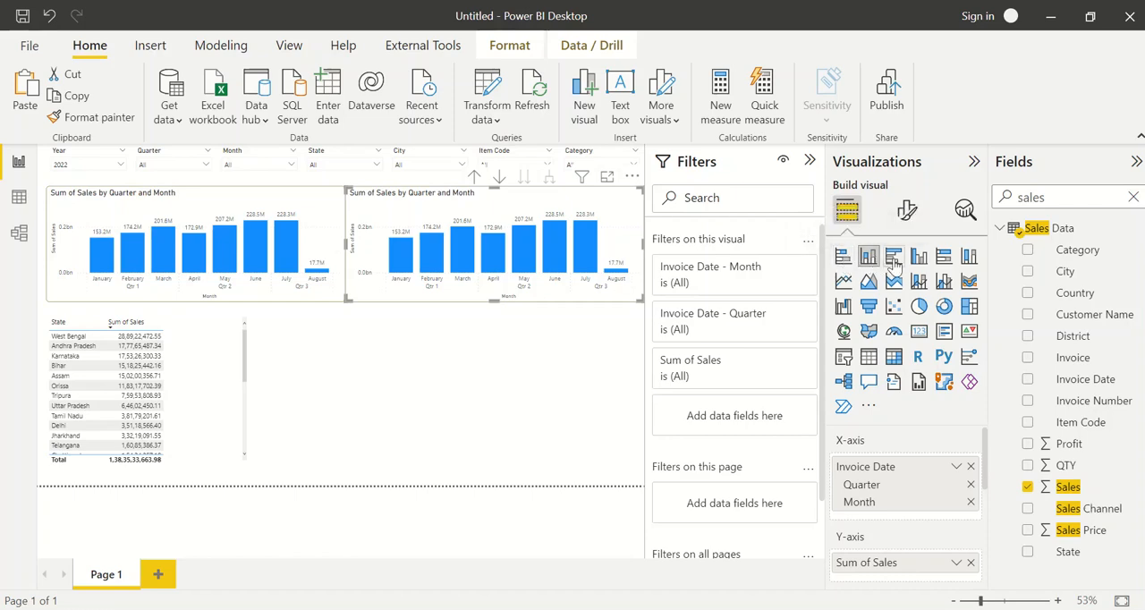
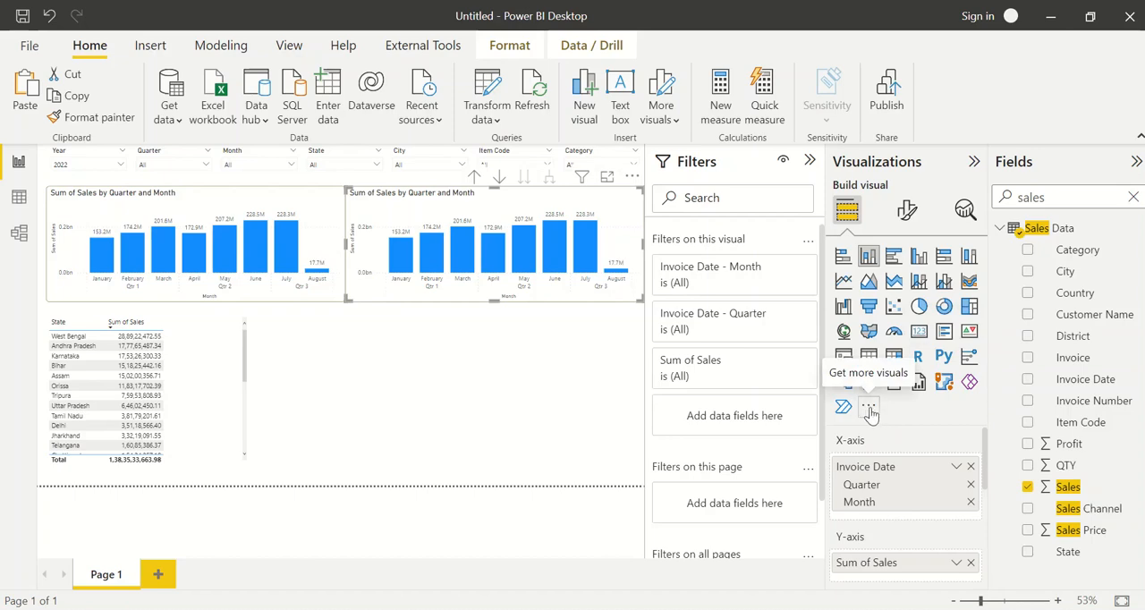
# Turn the copied column chart into a clustered bar chart and replace its Invoice Date axis field with Category
pyautogui.click(869, 410)
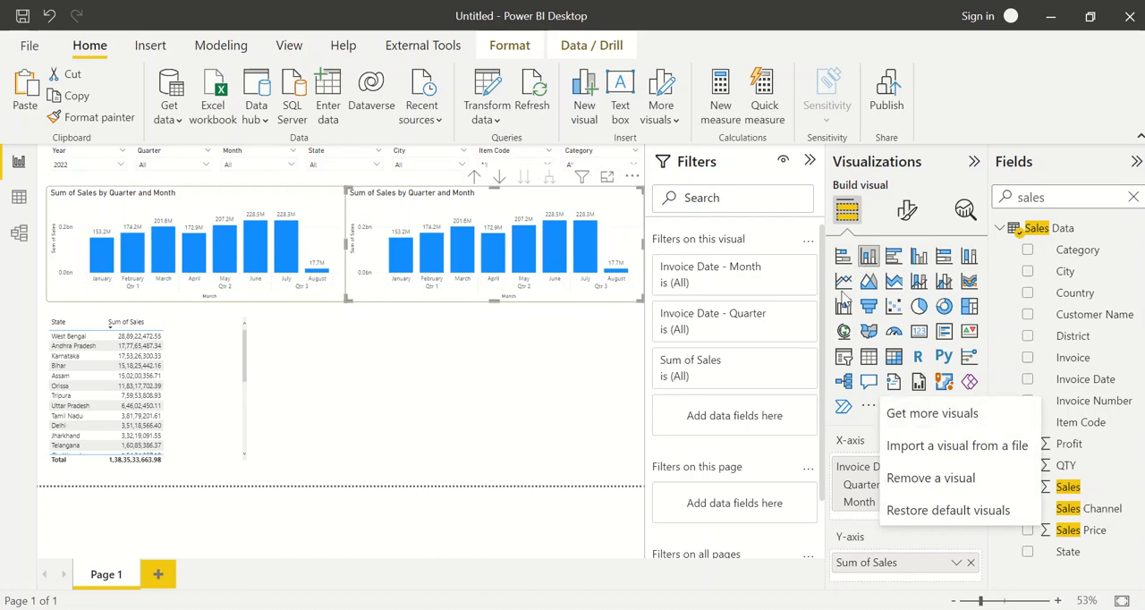
pyautogui.click(894, 257)
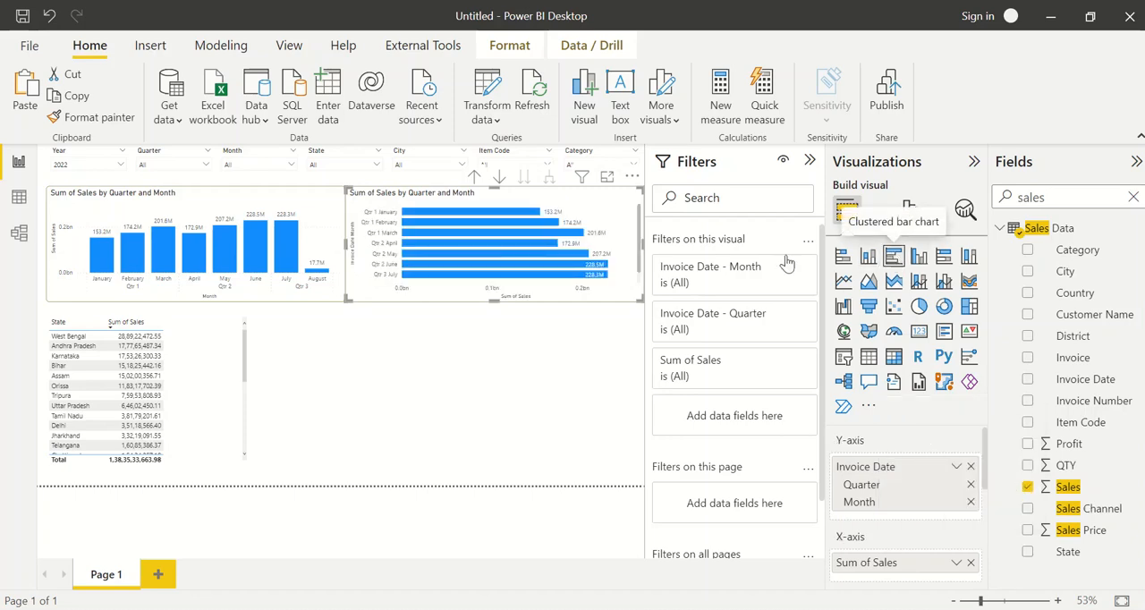
pyautogui.click(970, 466)
pyautogui.click(1060, 196)
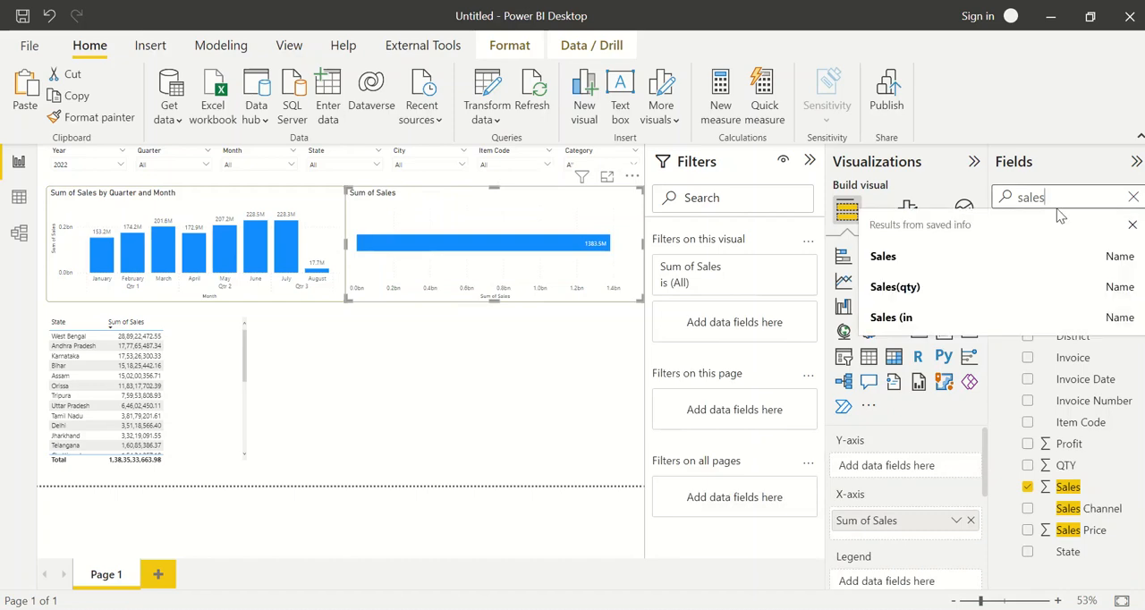
pyautogui.doubleClick(1035, 191)
pyautogui.write('categ')
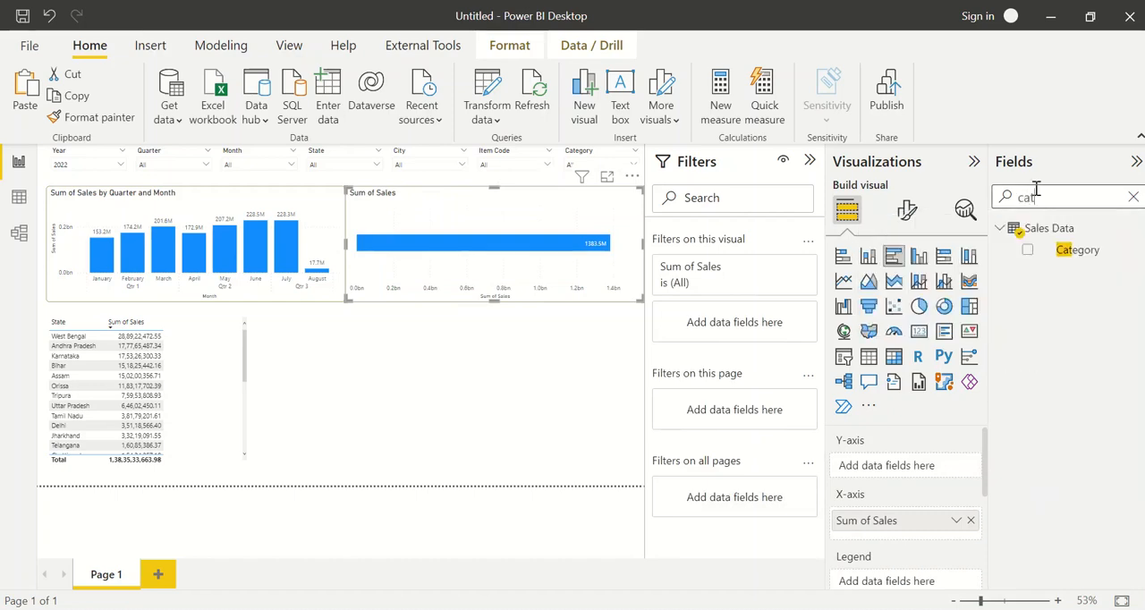
pyautogui.click(1026, 249)
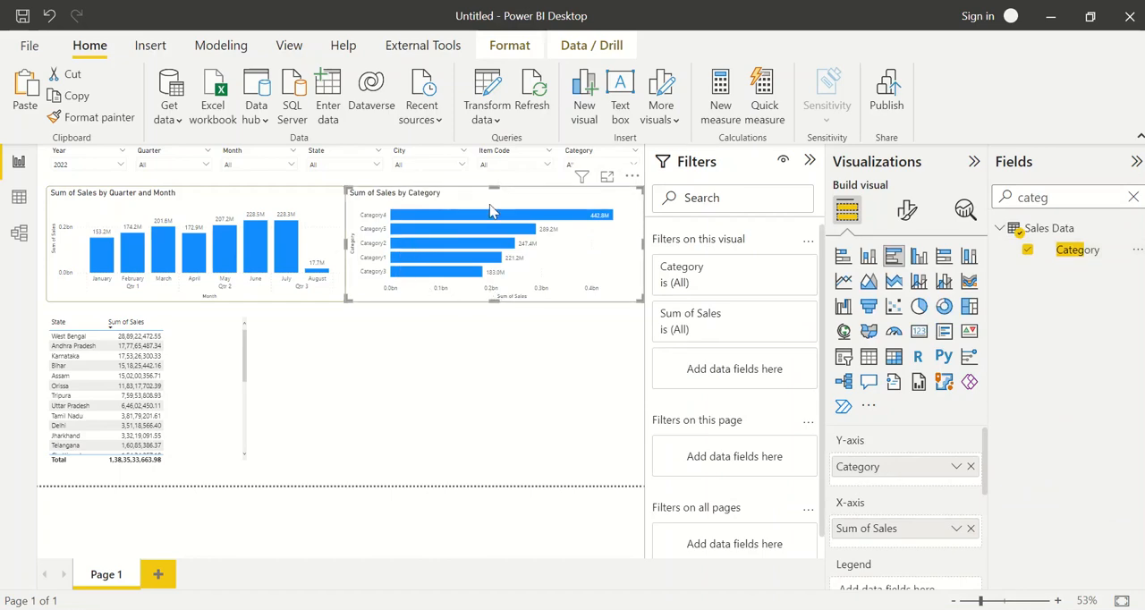
pyautogui.moveTo(565, 215)
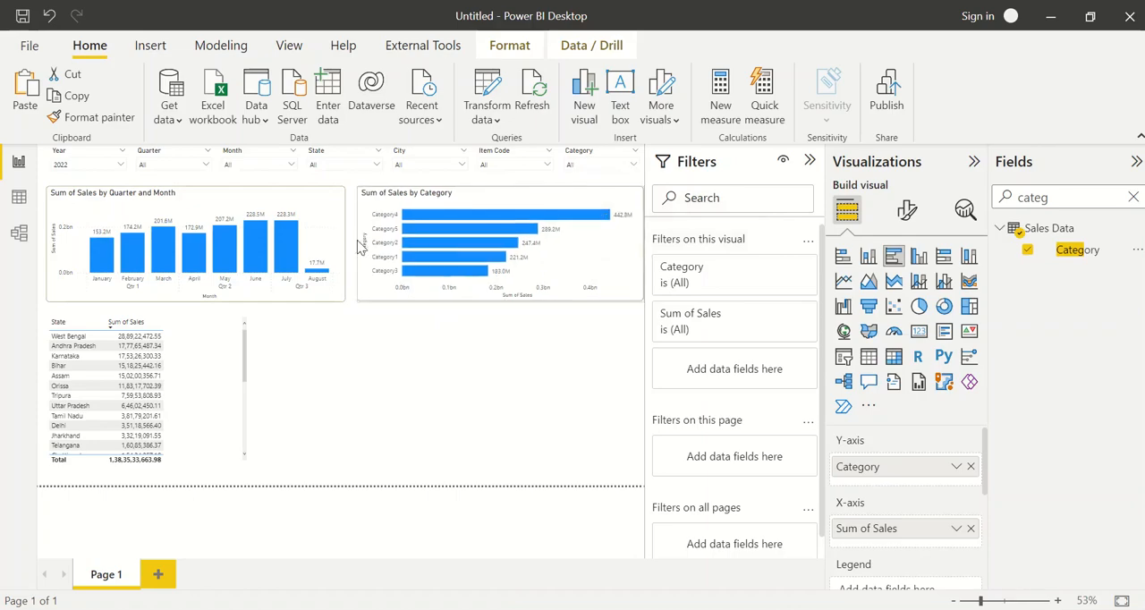
# Check the category chart and state matrix layout in the finished Sales Dashboard report as a reference for the state table
pyautogui.hotkey('alt', 'Tab')
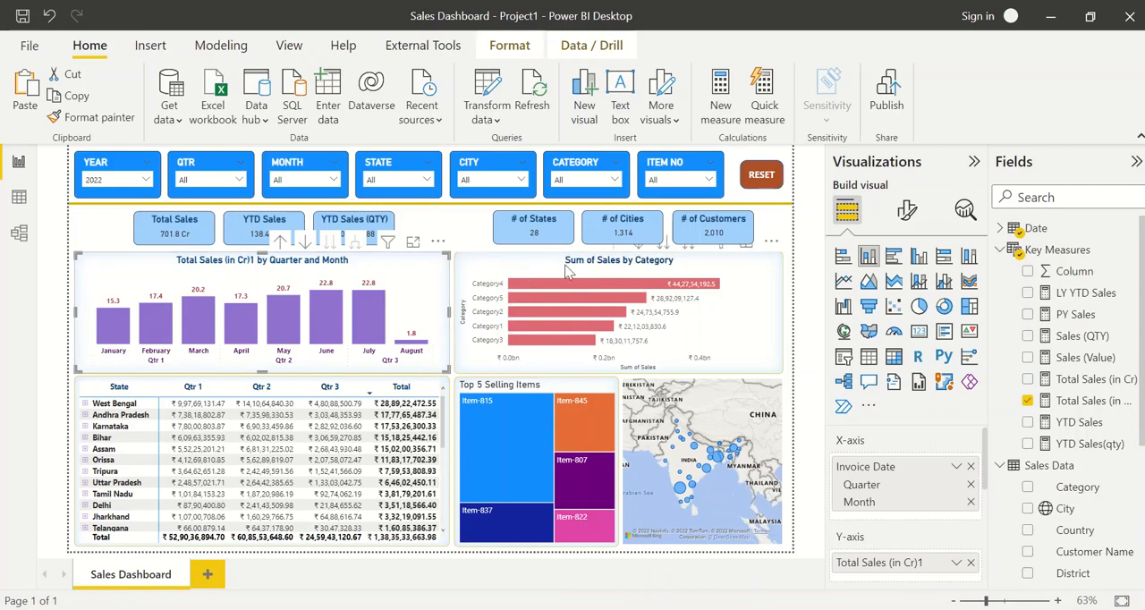
pyautogui.hotkey('alt', 'Tab')
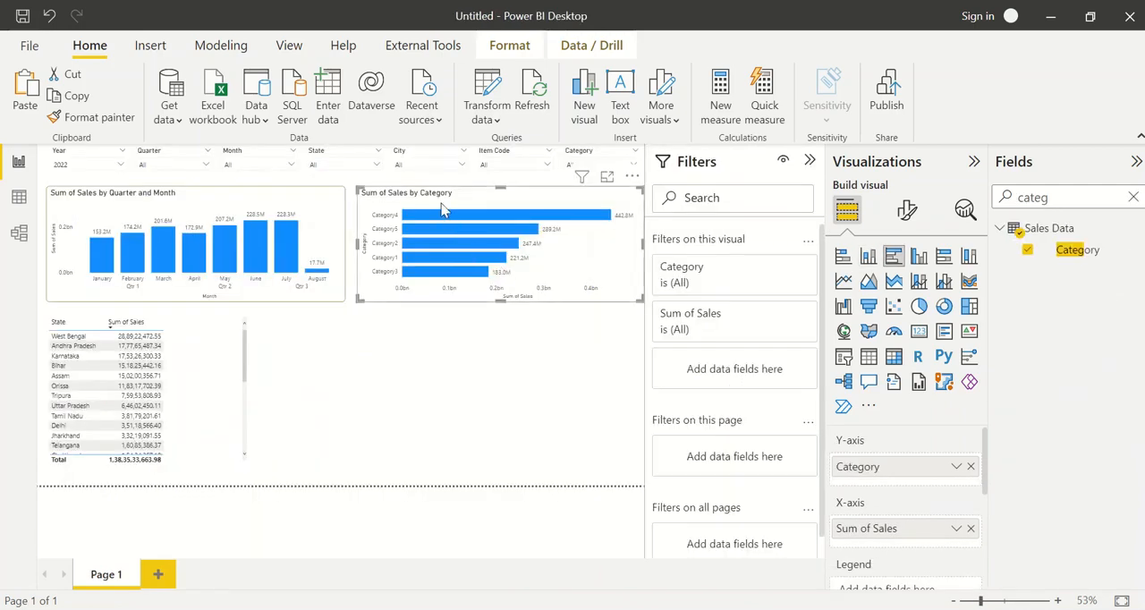
pyautogui.click(224, 342)
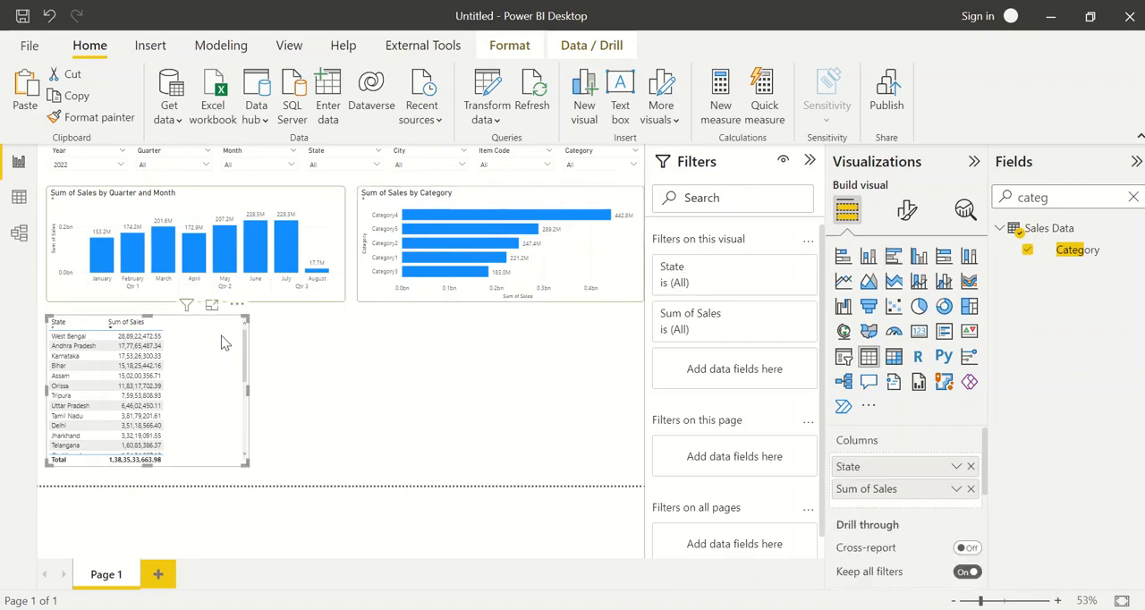
pyautogui.hotkey('alt', 'Tab')
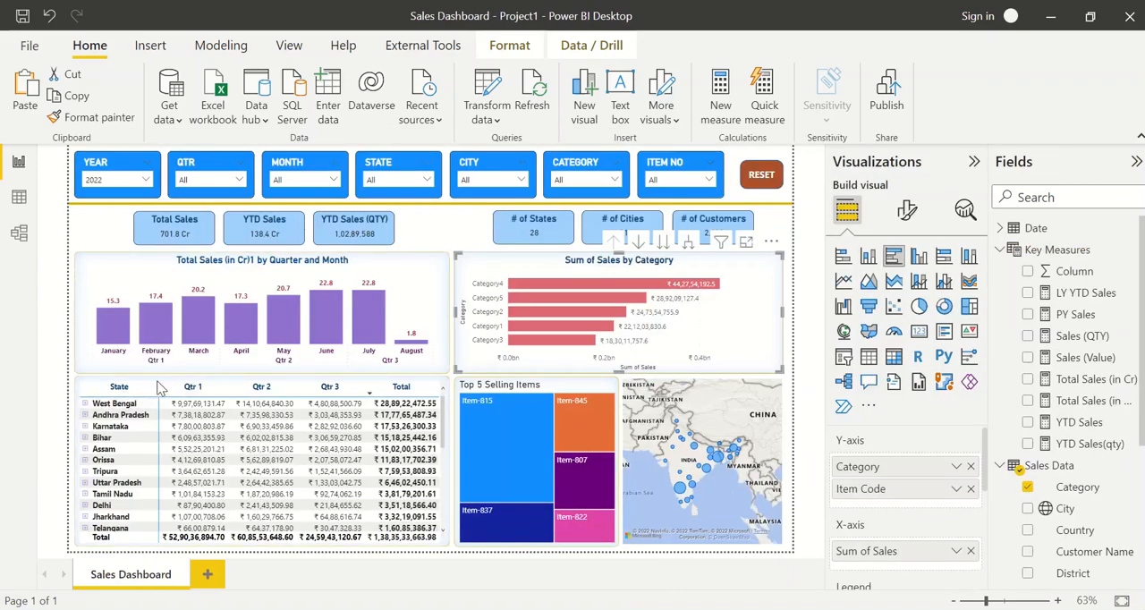
pyautogui.hotkey('alt', 'Tab')
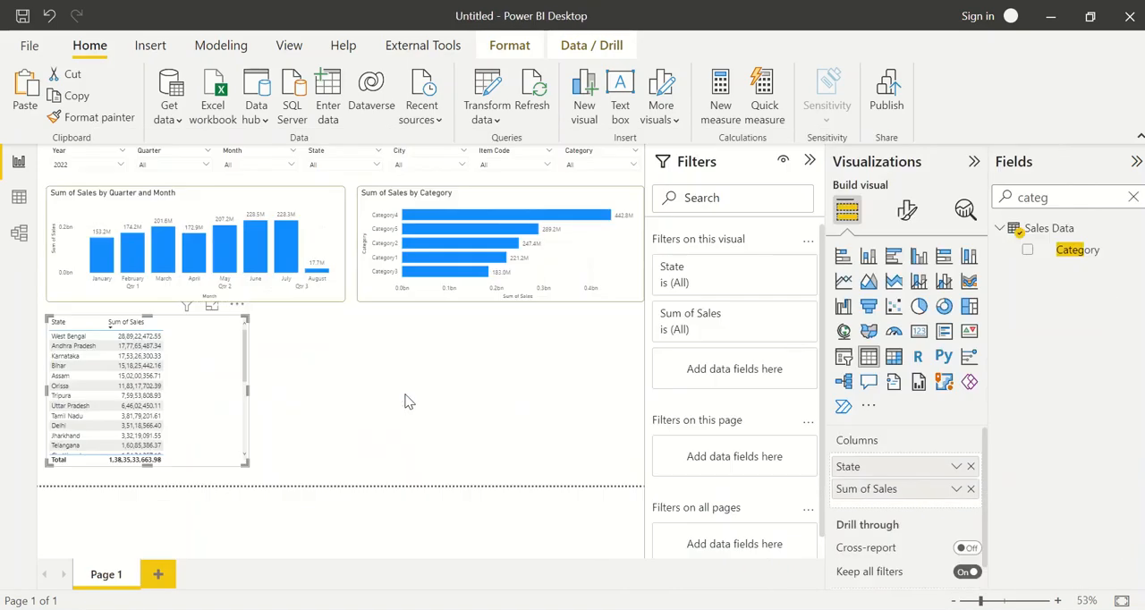
# Clear the field search and convert the state sales table into a matrix
pyautogui.doubleClick(1046, 198)
pyautogui.press('BackSpace')
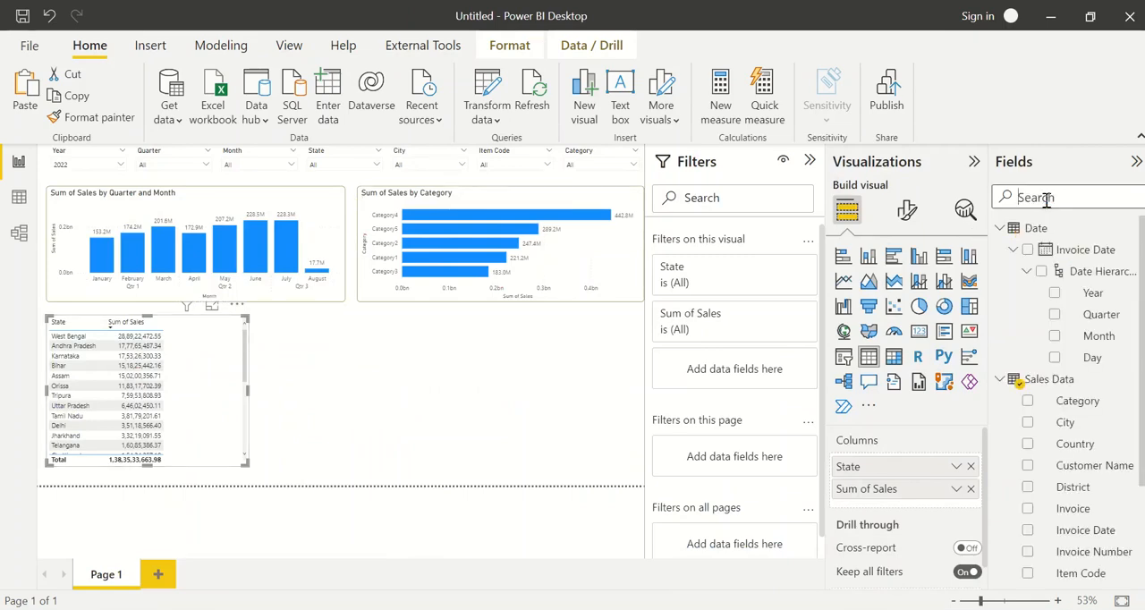
pyautogui.click(1039, 230)
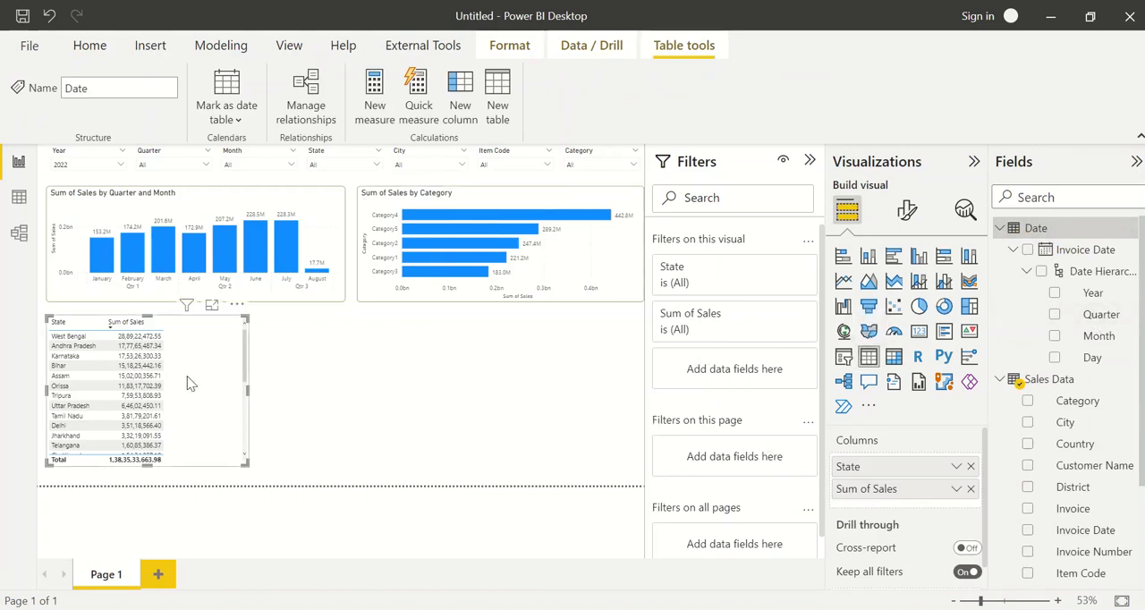
pyautogui.click(891, 360)
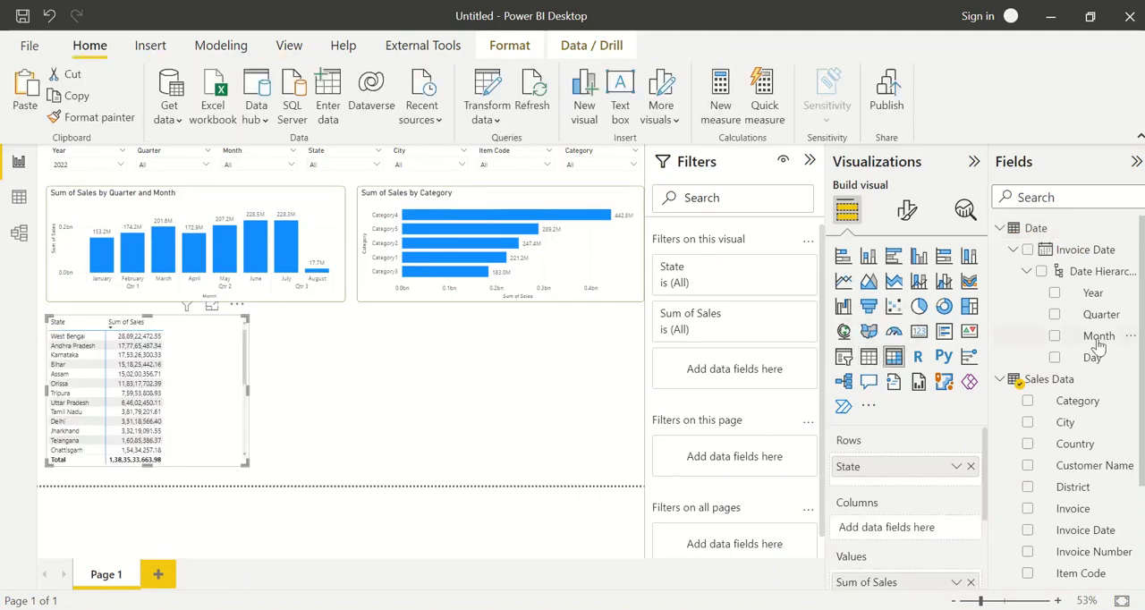
# Add the Invoice Date Month and Quarter levels as matrix columns and widen the matrix to fit its Total column
pyautogui.moveTo(1098, 347); pyautogui.dragTo(939, 533)
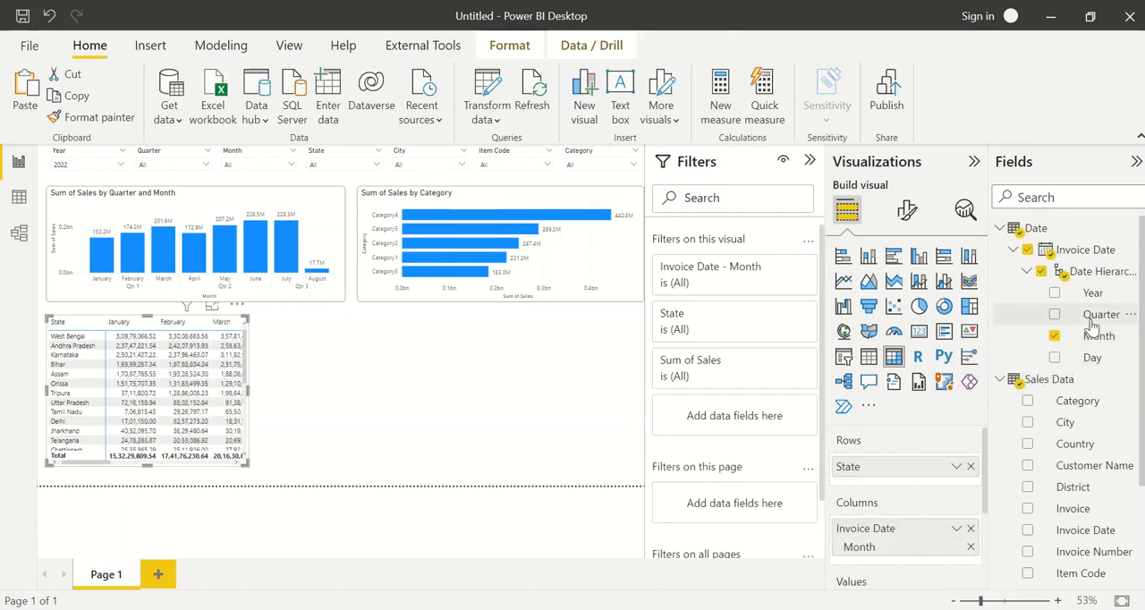
pyautogui.moveTo(1099, 314); pyautogui.dragTo(940, 535)
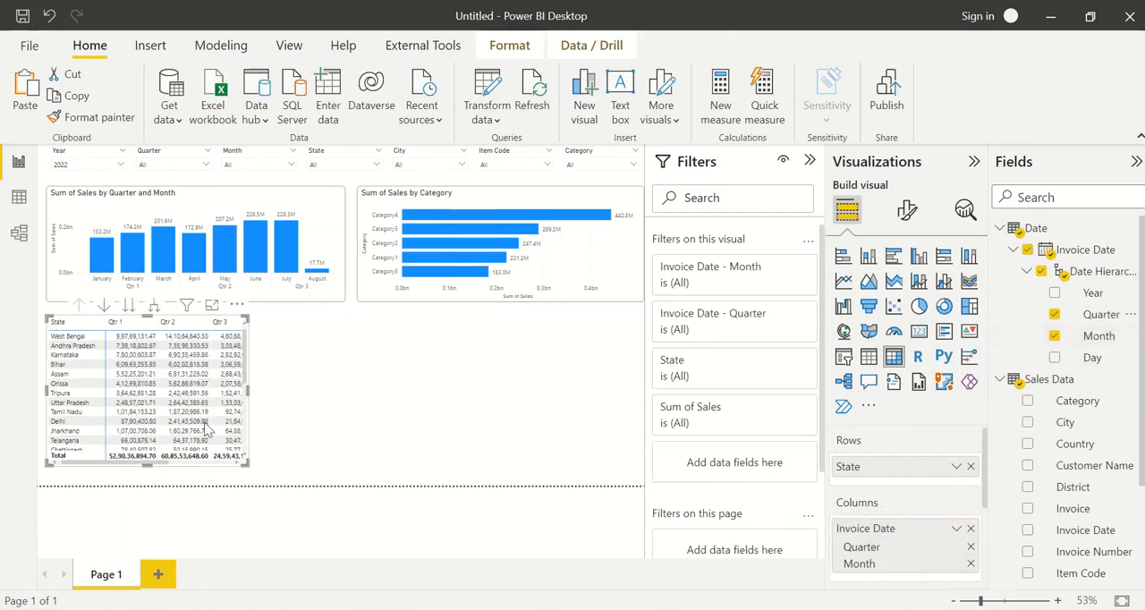
pyautogui.moveTo(251, 388); pyautogui.dragTo(330, 389)
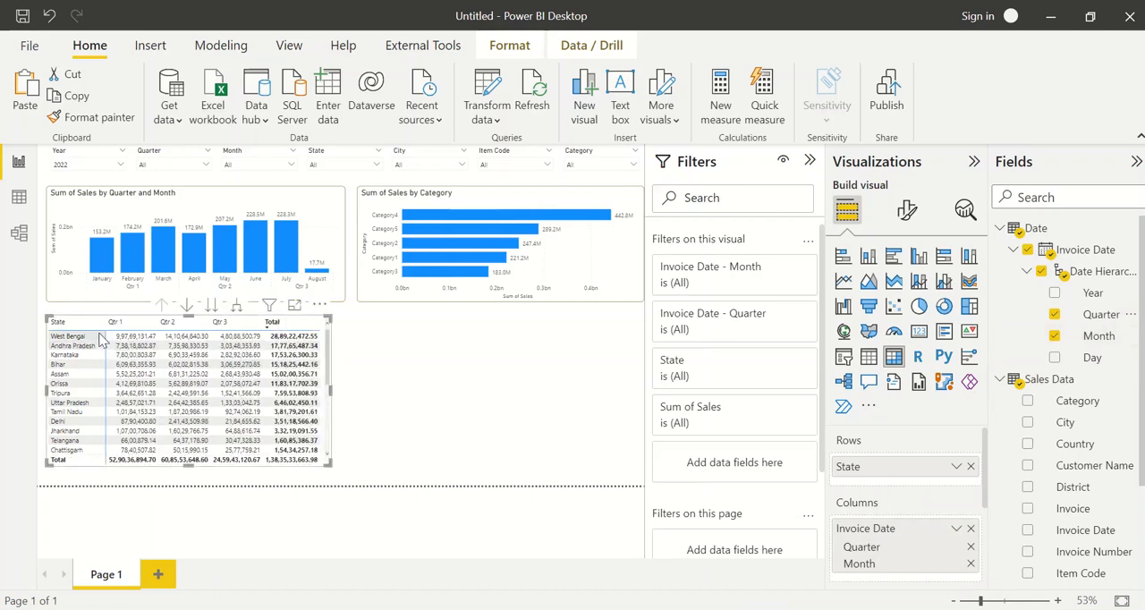
# Find the City field and add it to the matrix rows beneath State
pyautogui.click(1060, 187)
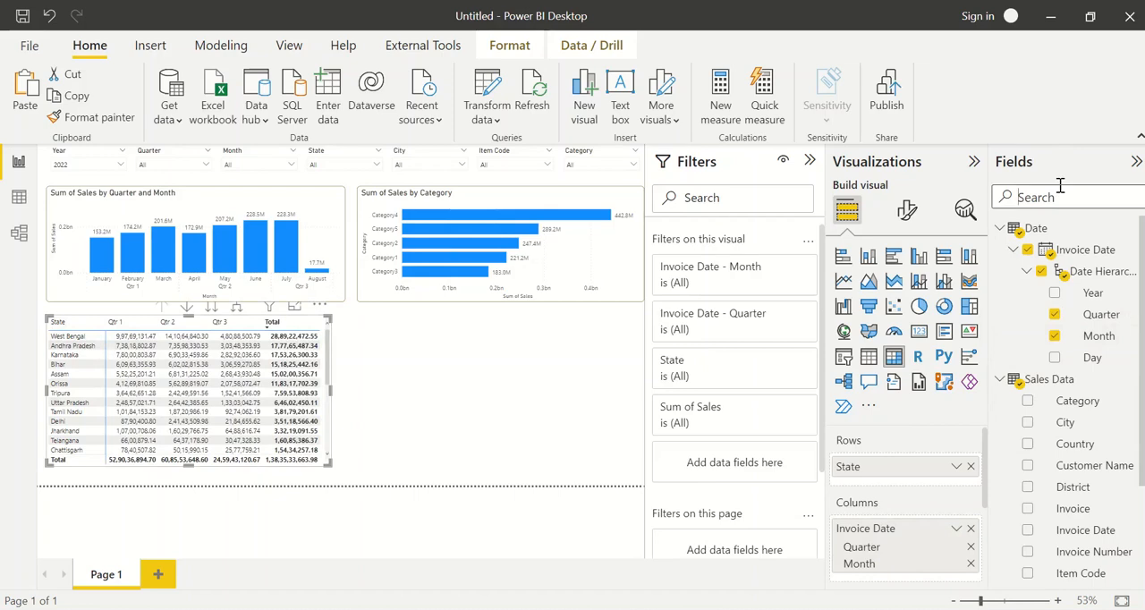
pyautogui.write('city')
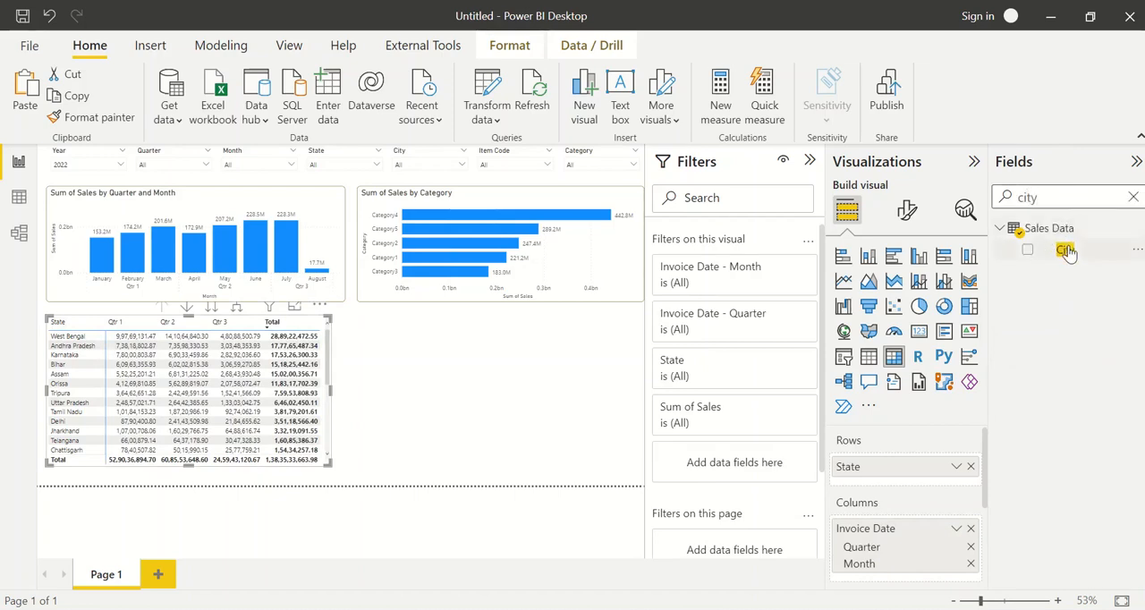
pyautogui.click(1065, 250)
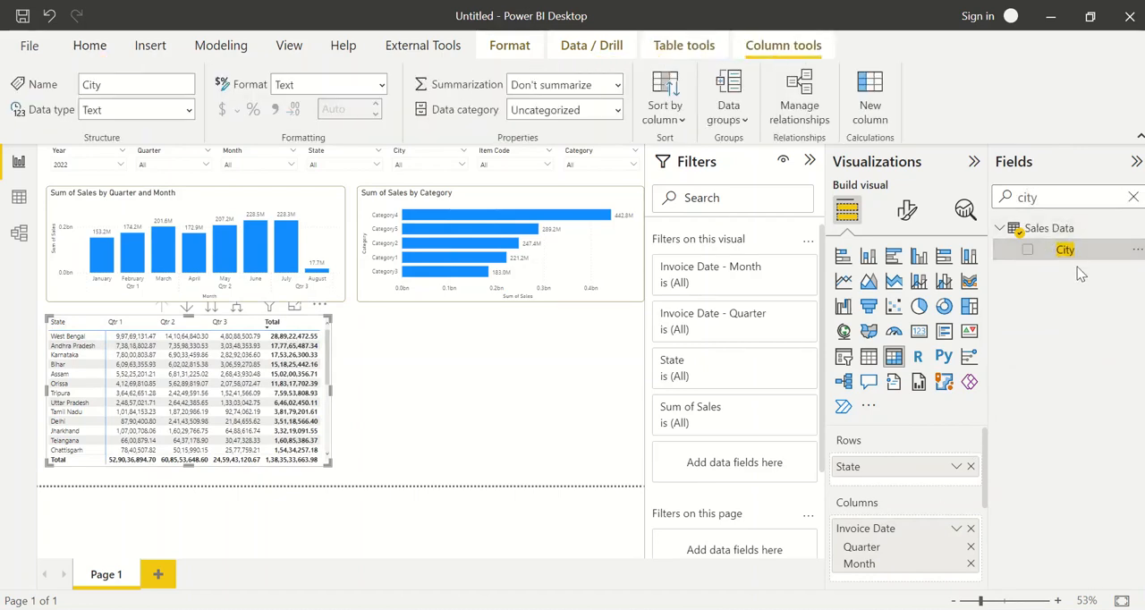
pyautogui.moveTo(1080, 273); pyautogui.dragTo(943, 475)
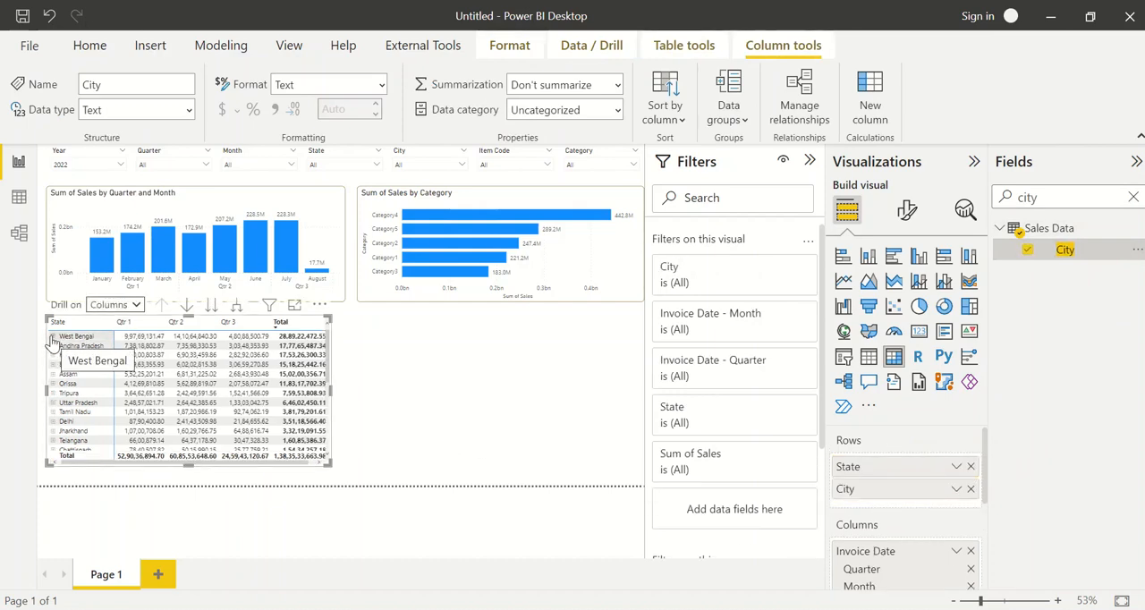
# Expand West Bengal in the matrix to examine its city sales, and collapse it again
pyautogui.click(52, 336)
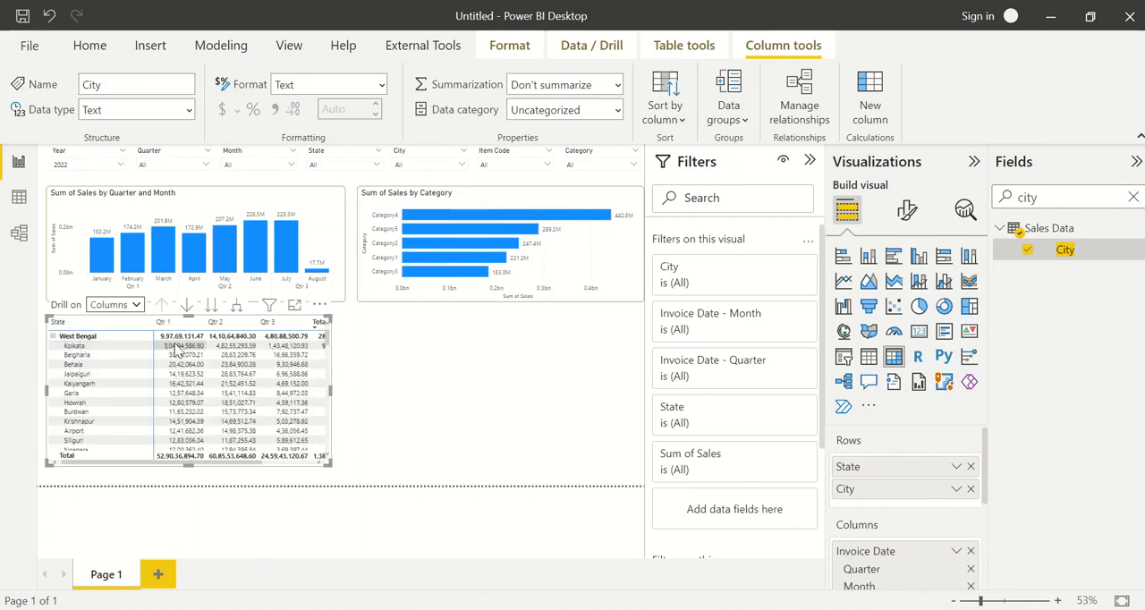
pyautogui.click(52, 337)
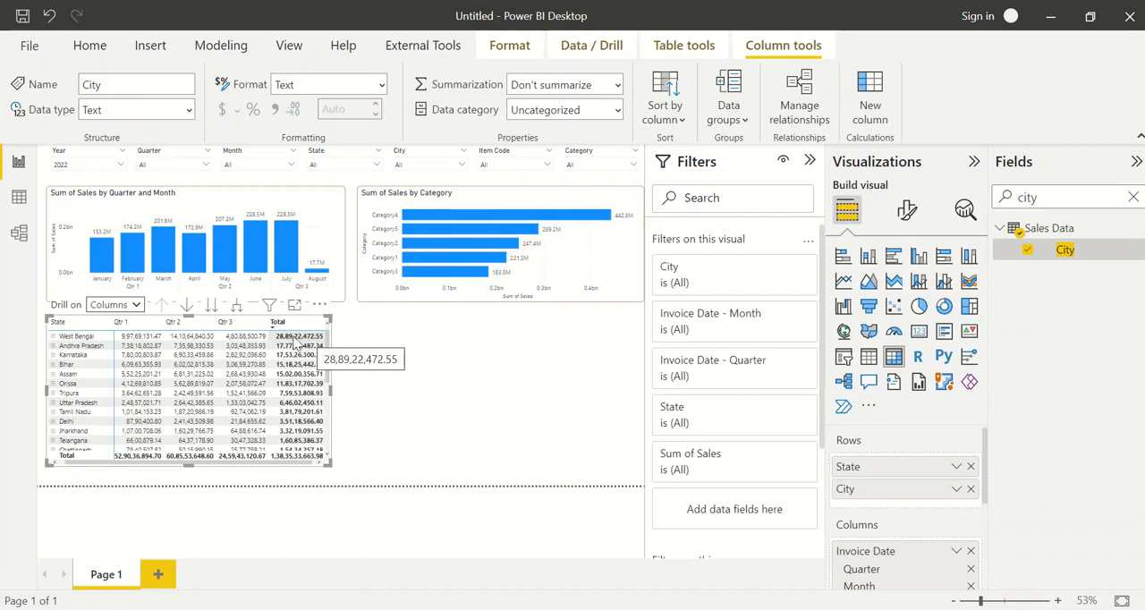
pyautogui.click(53, 337)
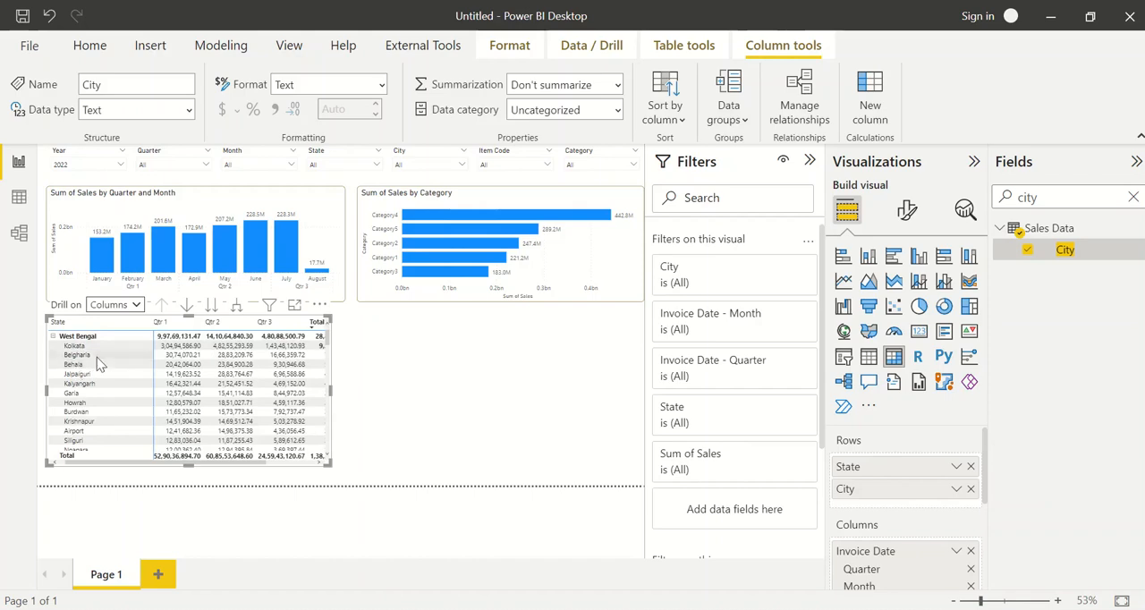
pyautogui.scroll(-5, 98, 429)
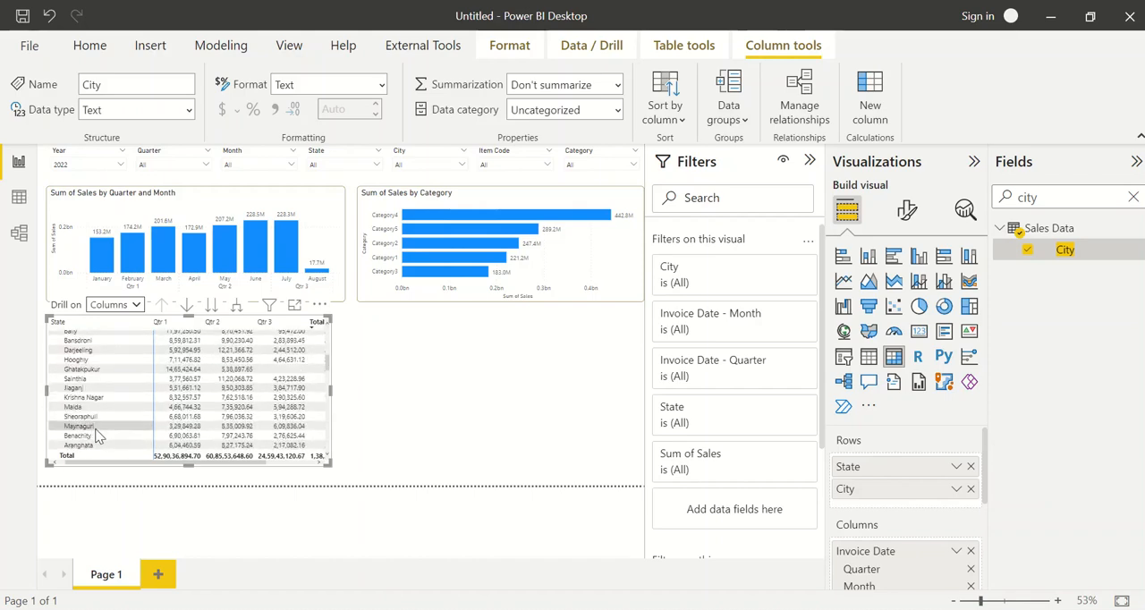
pyautogui.scroll(6, 99, 429)
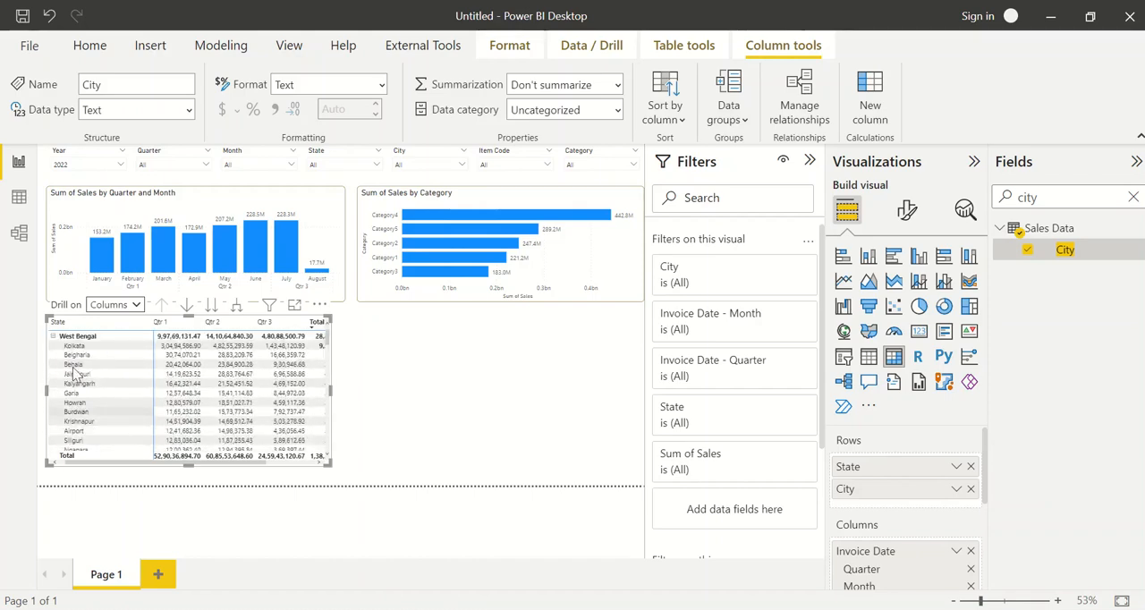
pyautogui.click(53, 337)
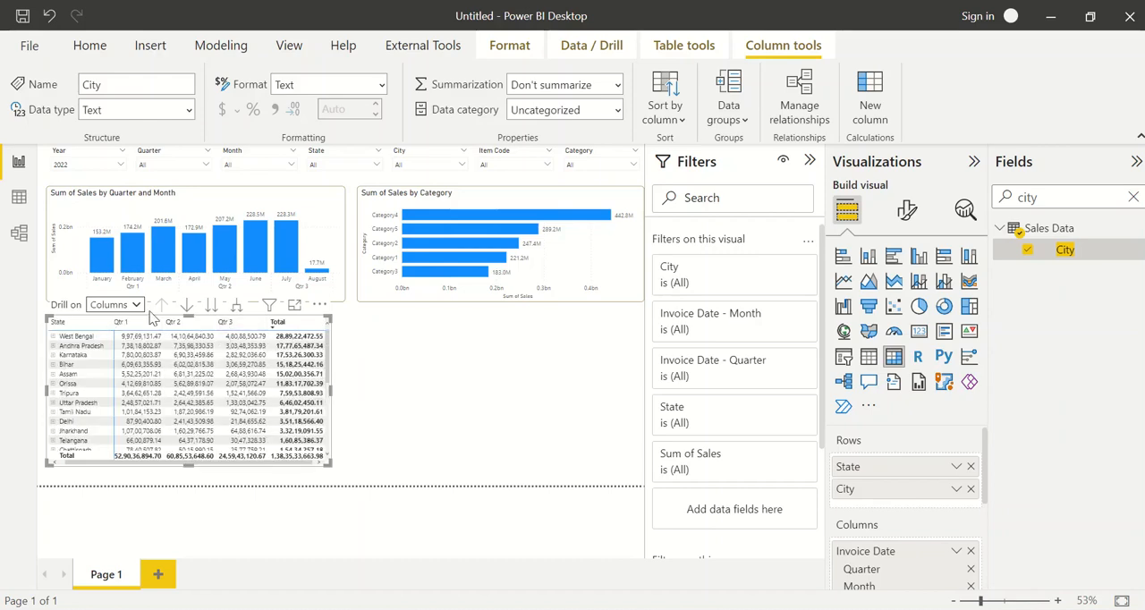
# Insert a map visual below the category chart with State as its location
pyautogui.click(347, 355)
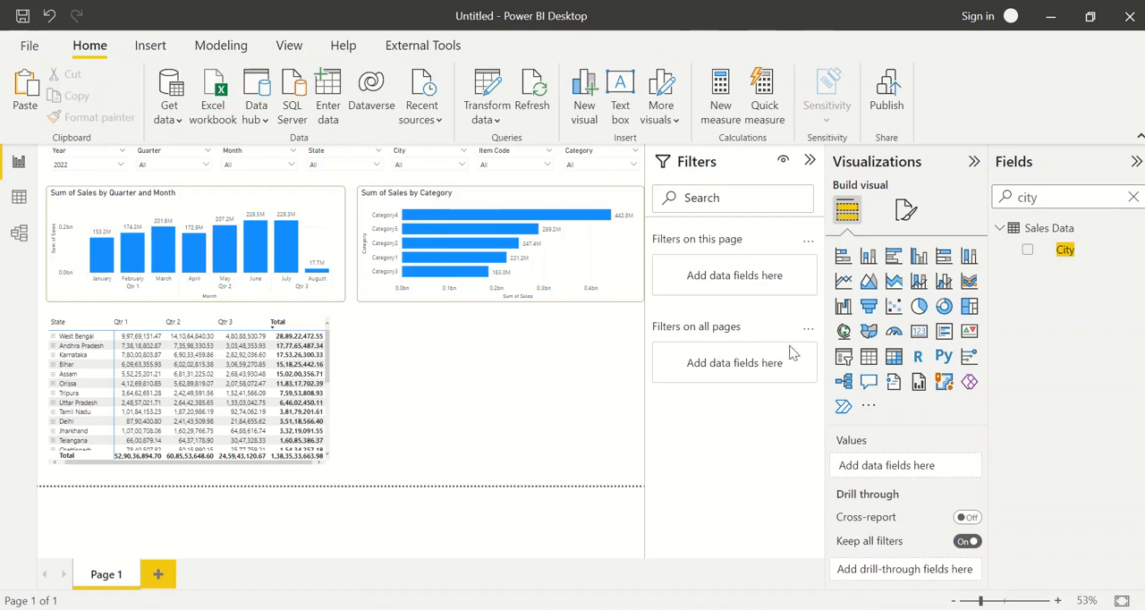
pyautogui.click(843, 332)
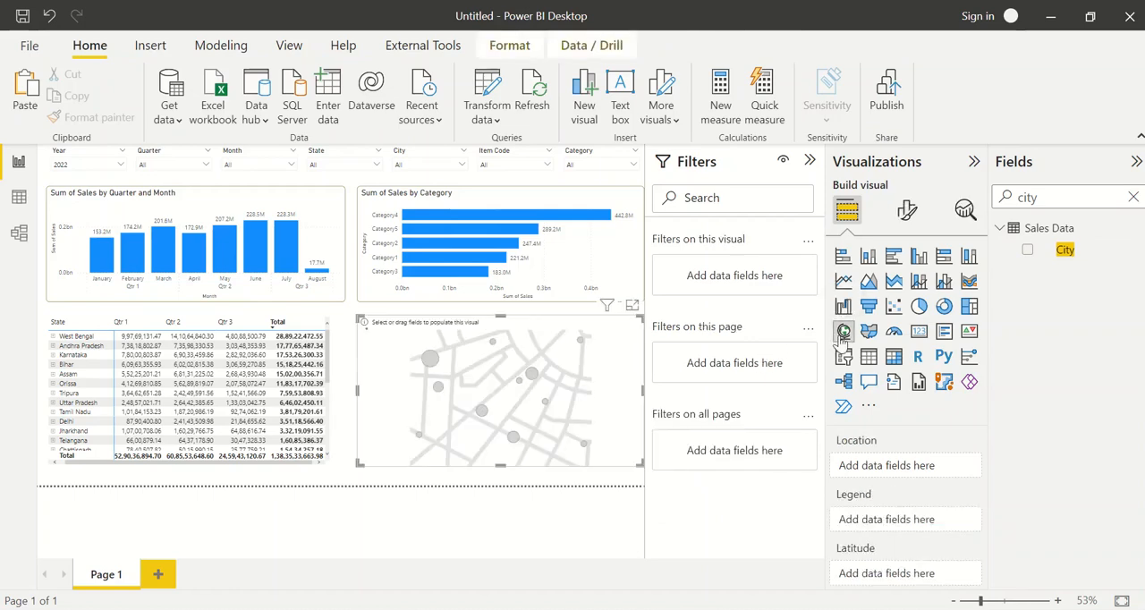
pyautogui.click(1046, 195)
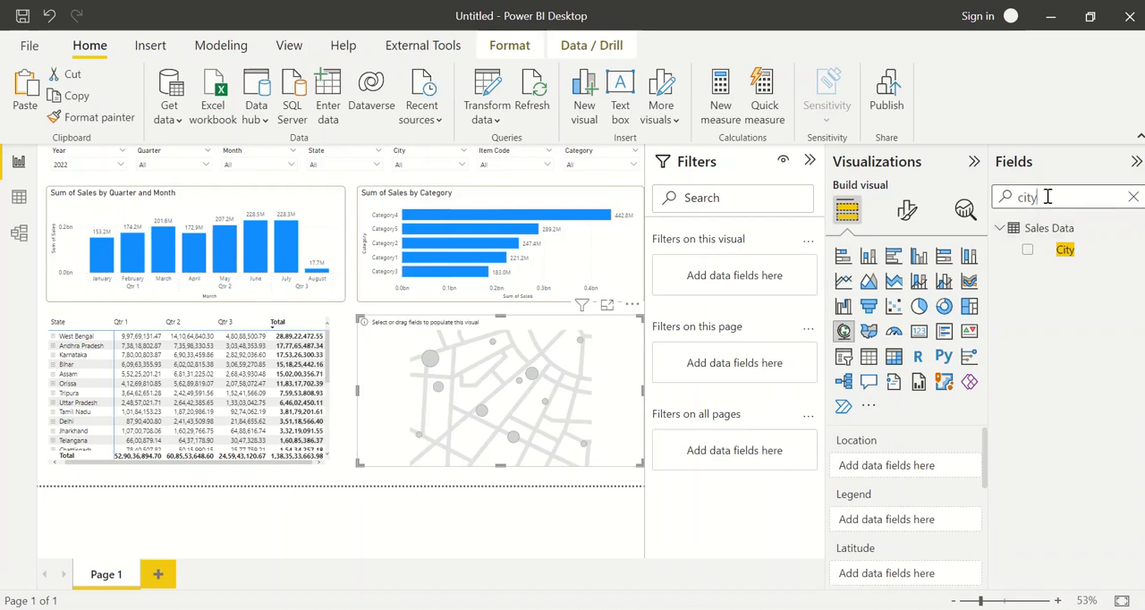
pyautogui.doubleClick(1047, 197)
pyautogui.write('state')
pyautogui.click(1027, 250)
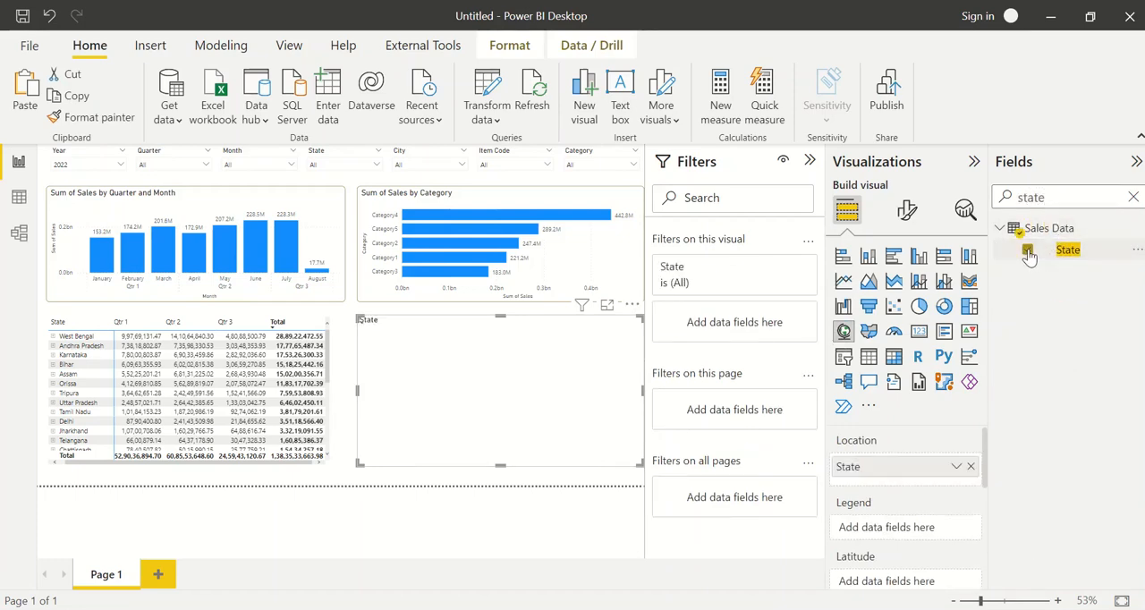
# Try adding the Sales field to the state map, and remove it again
pyautogui.doubleClick(1047, 196)
pyautogui.write('sales')
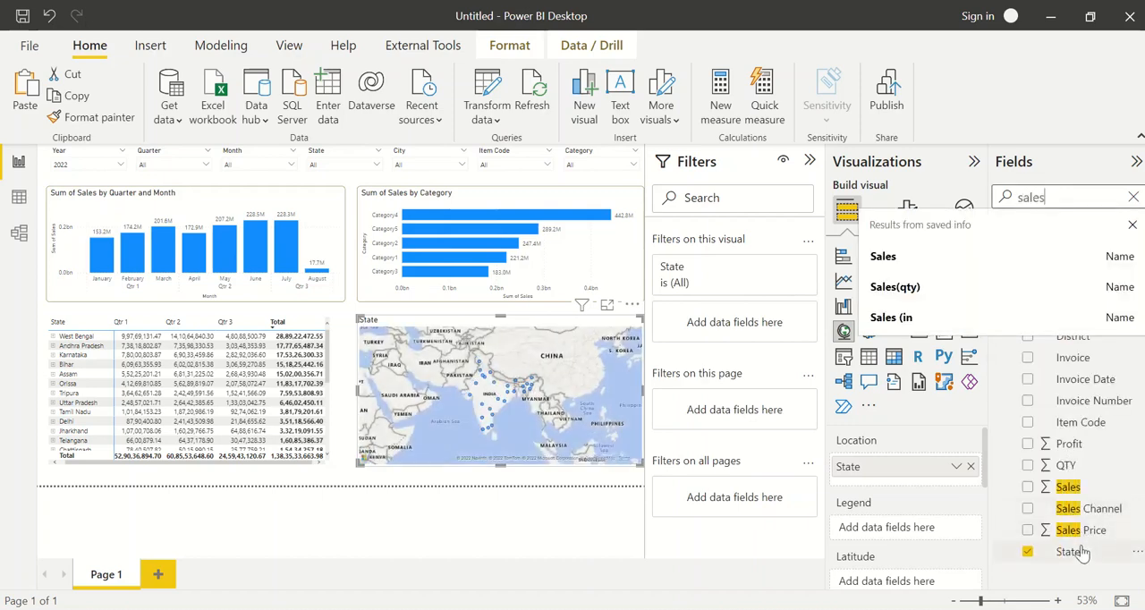
pyautogui.click(1027, 487)
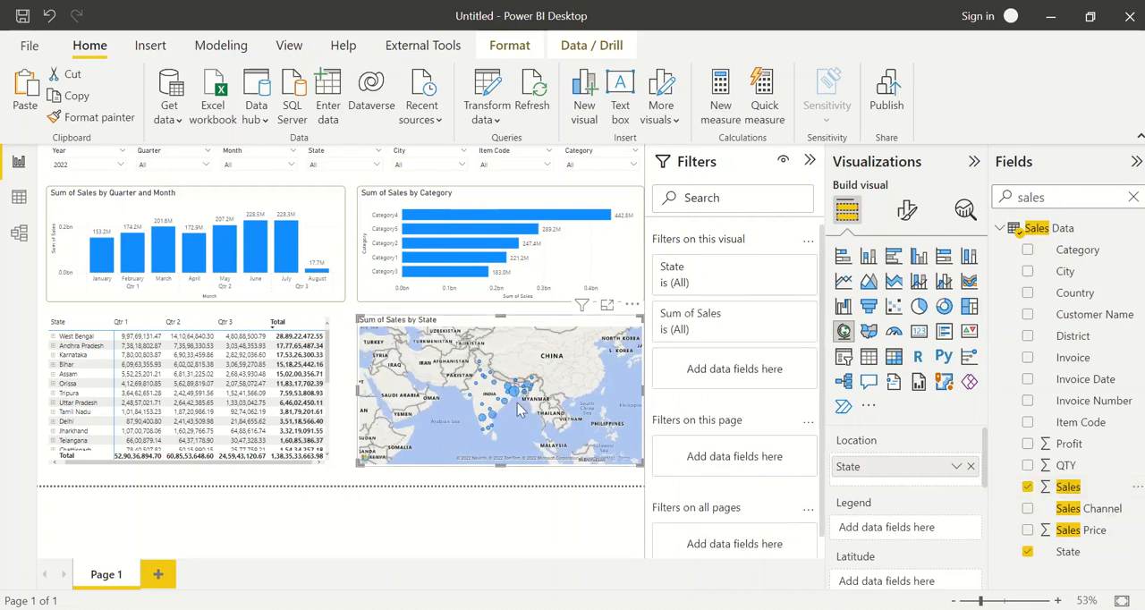
pyautogui.click(1027, 487)
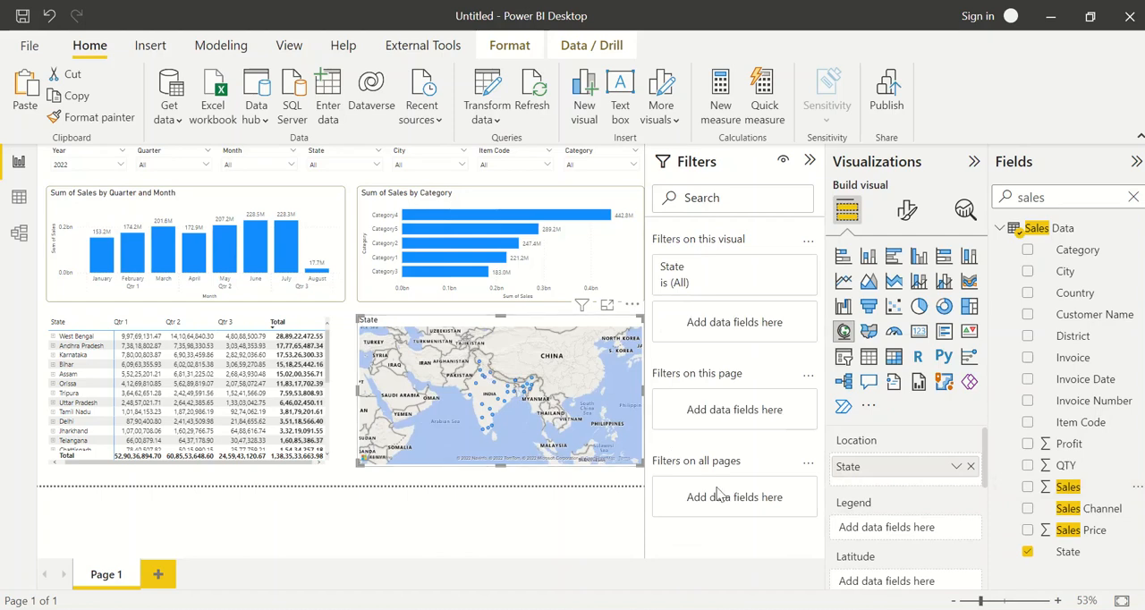
pyautogui.scroll(5, 477, 376)
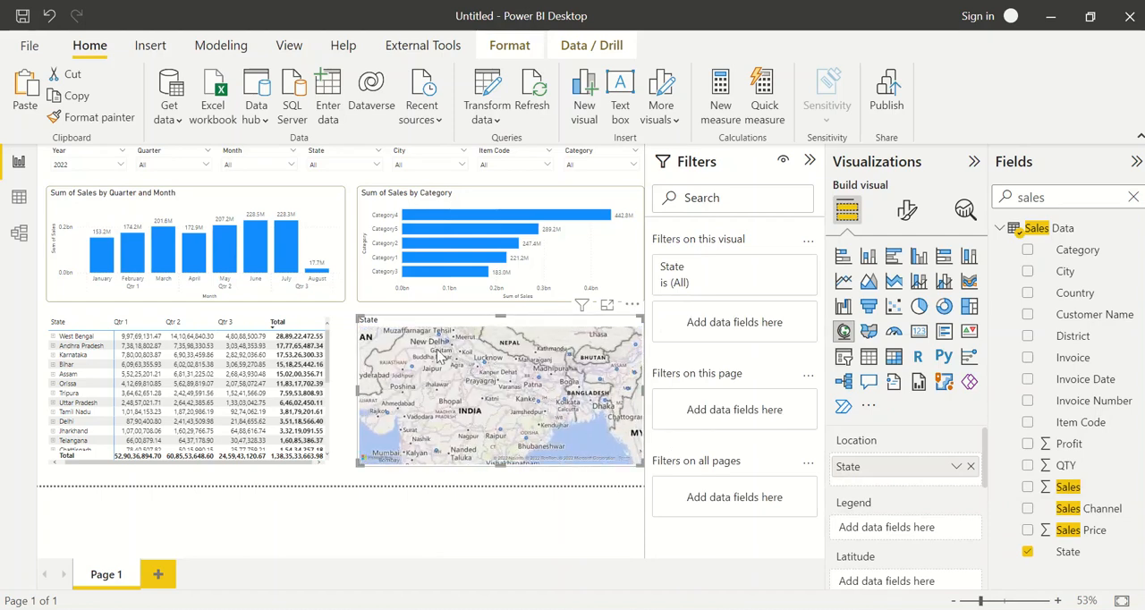
# Add the Sales field to the state map so its bubbles are sized by sales
pyautogui.moveTo(527, 394); pyautogui.dragTo(530, 358)
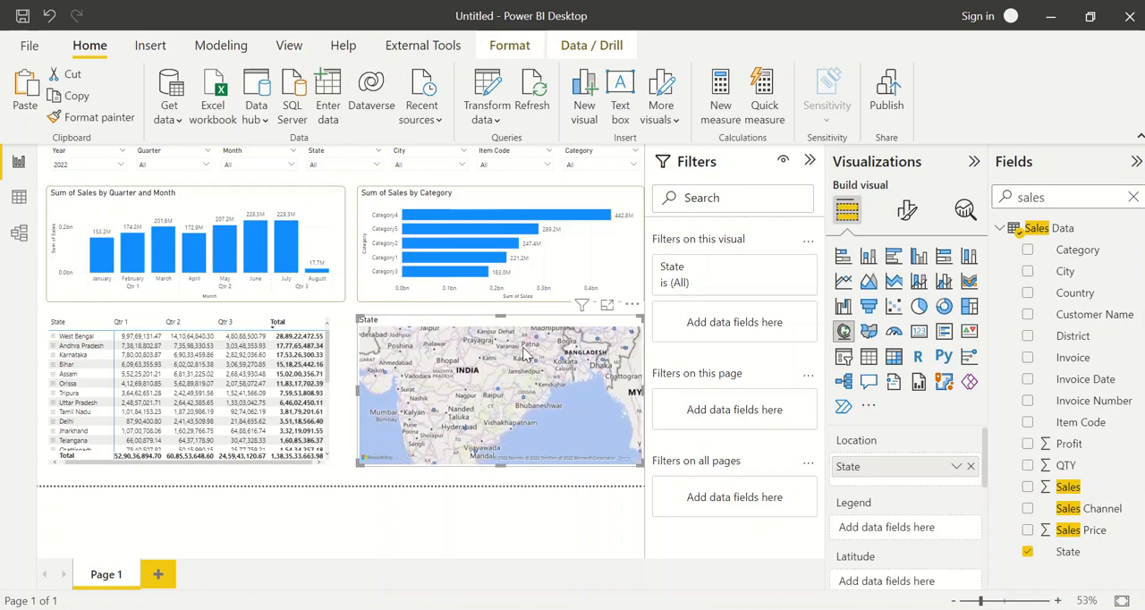
pyautogui.click(1027, 488)
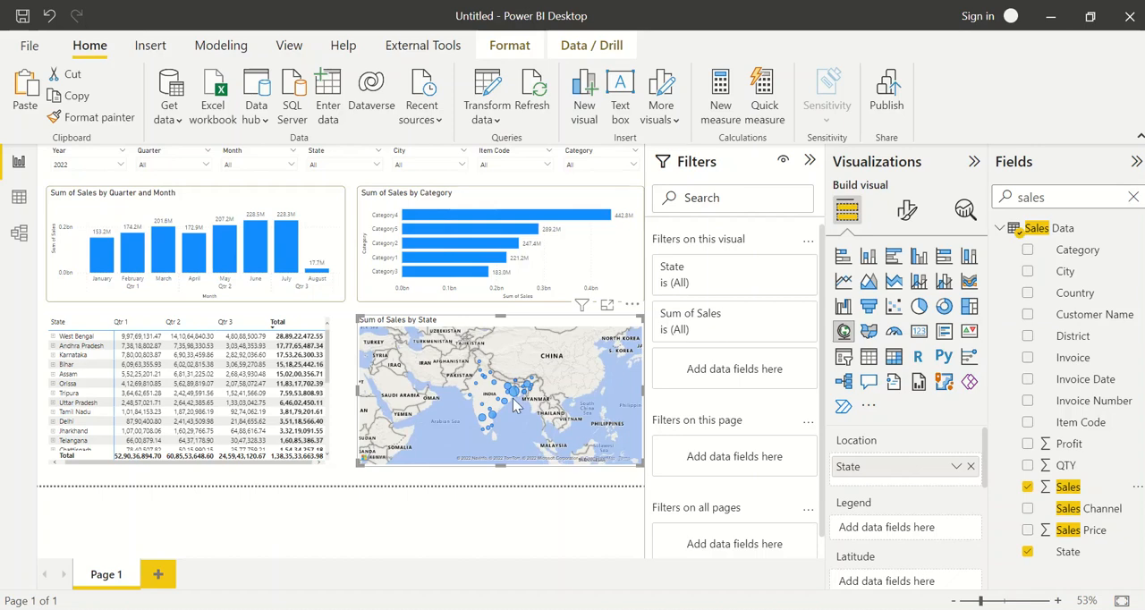
# Examine the sales bubbles on the state map across India, including those for West Bengal and Karnataka
pyautogui.scroll(2, 515, 407)
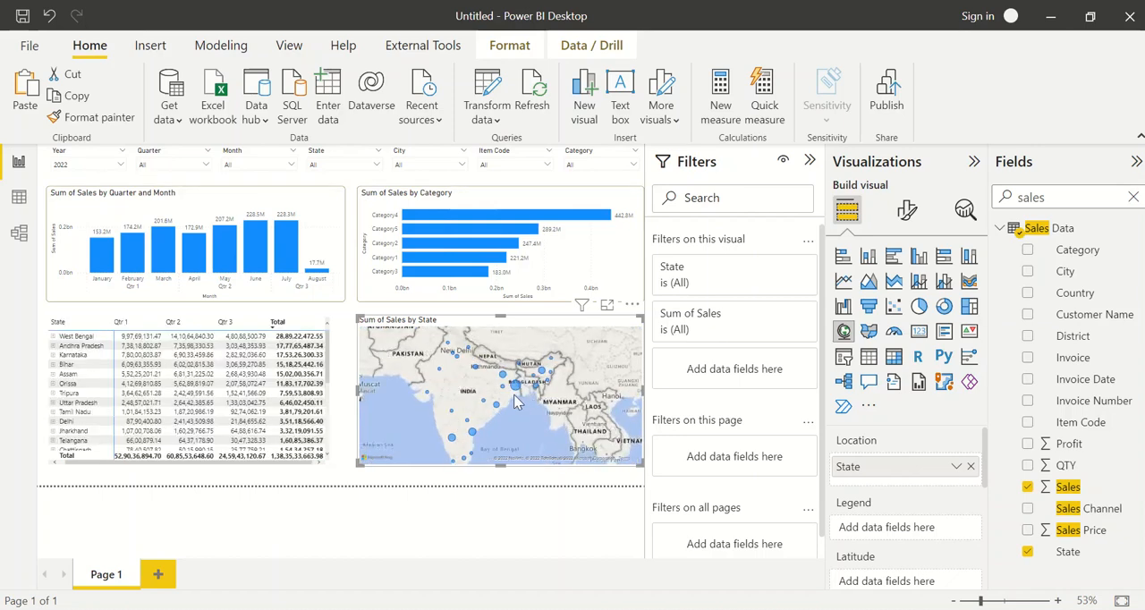
pyautogui.moveTo(515, 403); pyautogui.dragTo(531, 396)
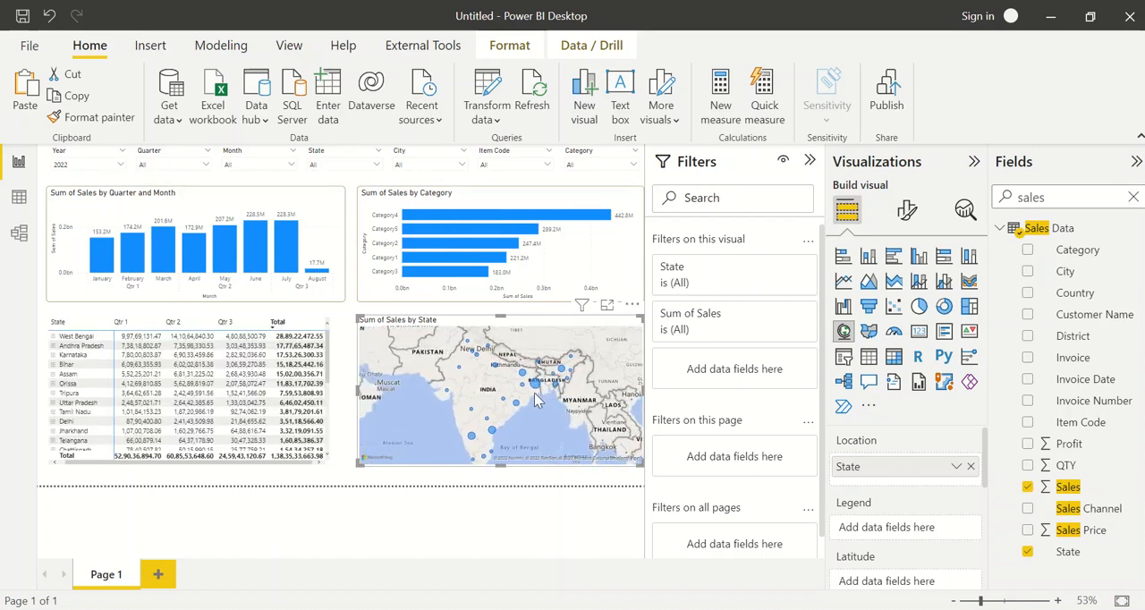
pyautogui.scroll(-2, 531, 396)
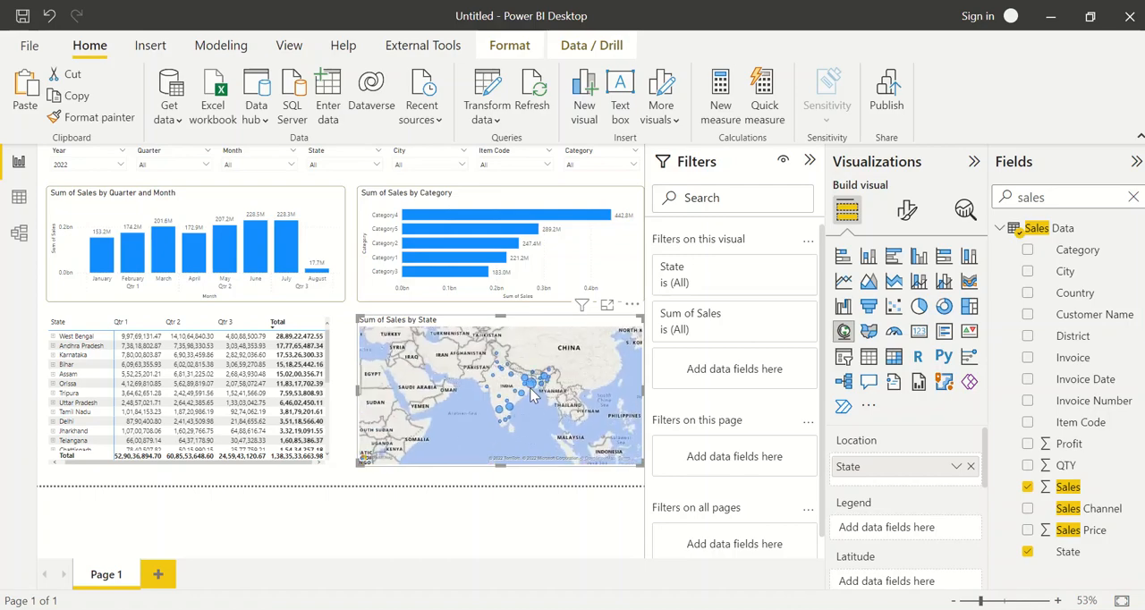
pyautogui.scroll(1, 531, 396)
pyautogui.scroll(-5, 532, 396)
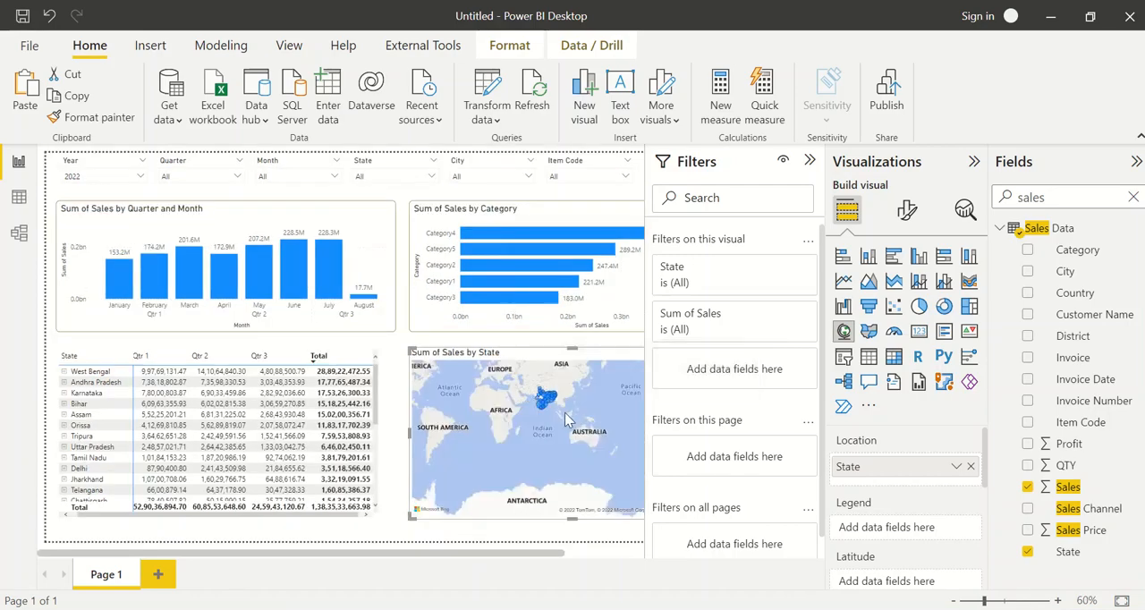
pyautogui.scroll(5, 532, 399)
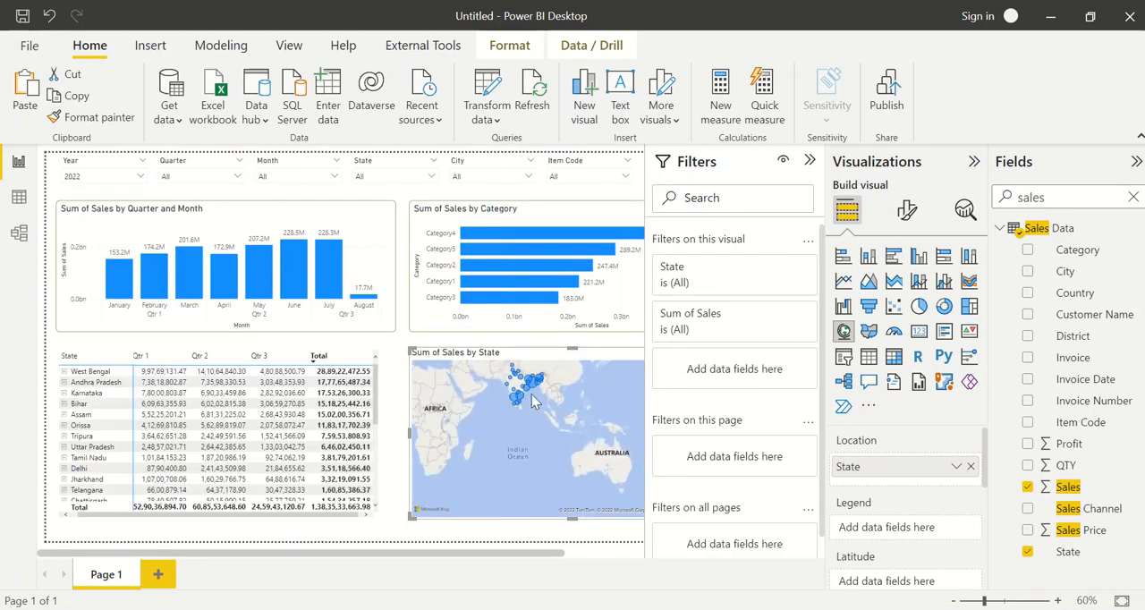
pyautogui.scroll(3, 532, 400)
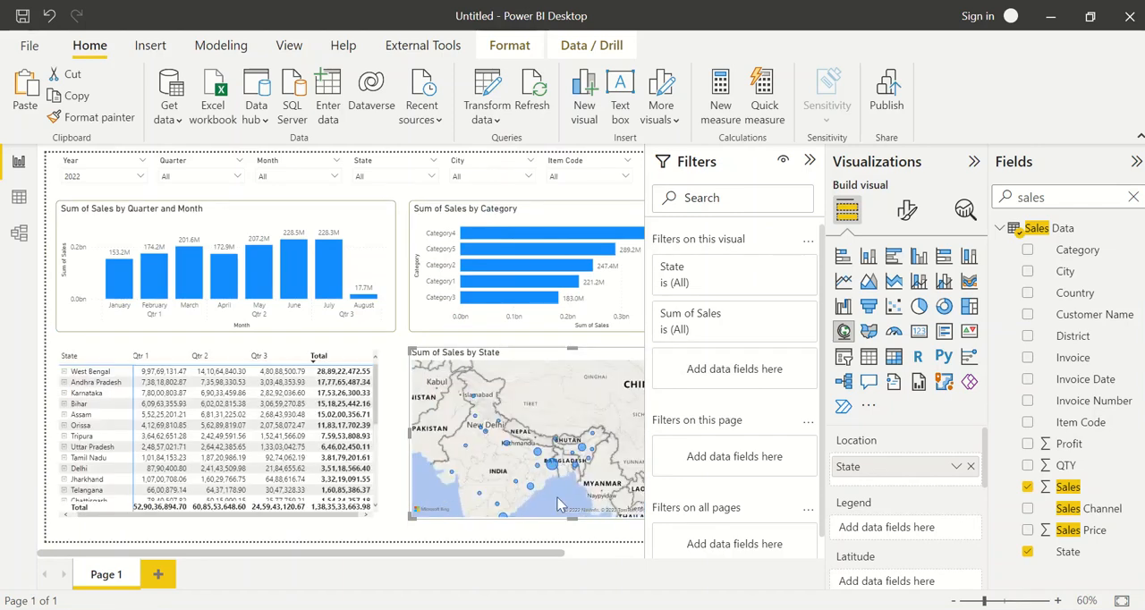
pyautogui.moveTo(552, 470)
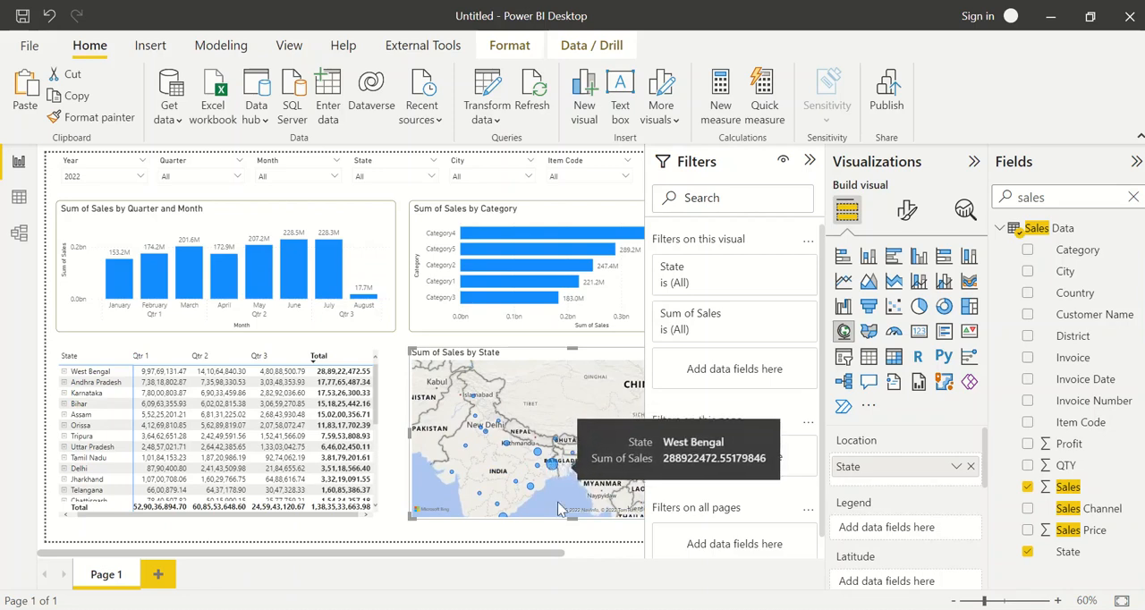
pyautogui.moveTo(557, 502); pyautogui.dragTo(571, 461)
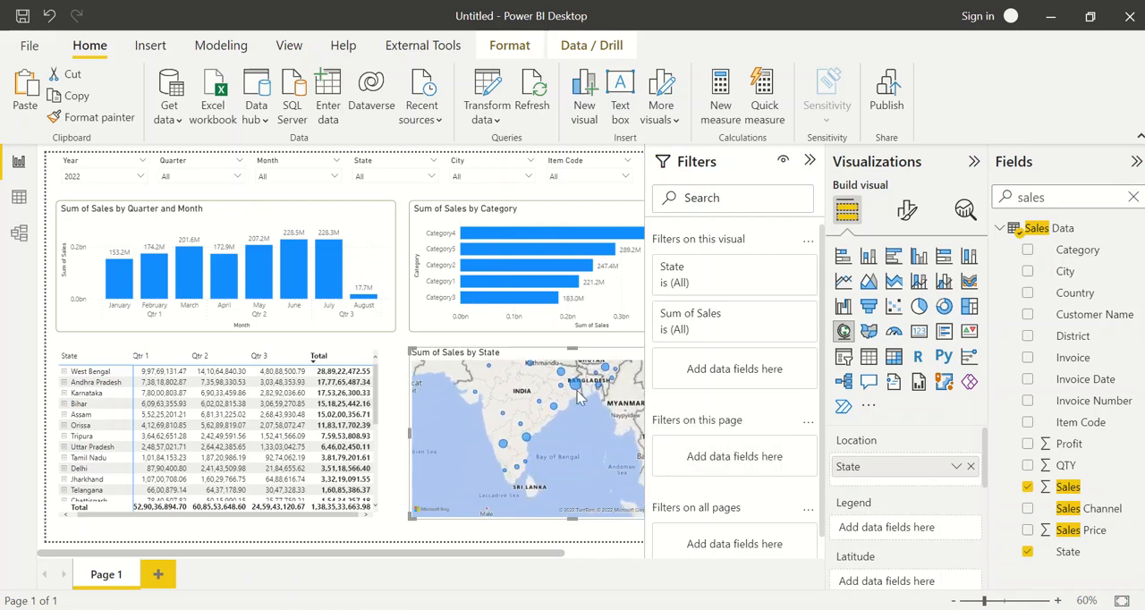
pyautogui.moveTo(504, 447)
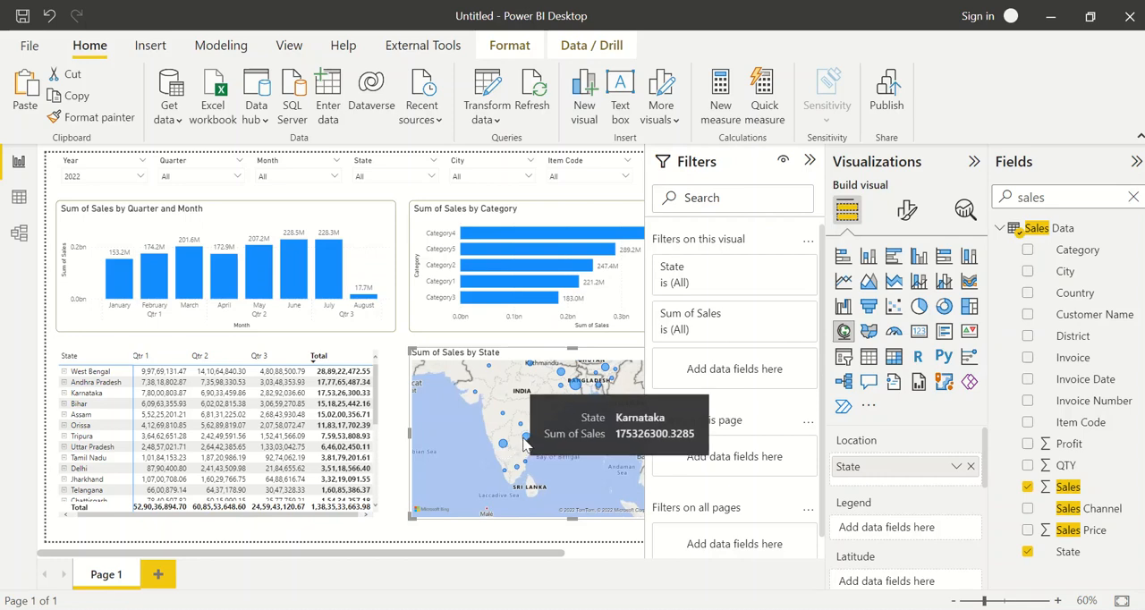
pyautogui.moveTo(556, 438); pyautogui.dragTo(588, 490)
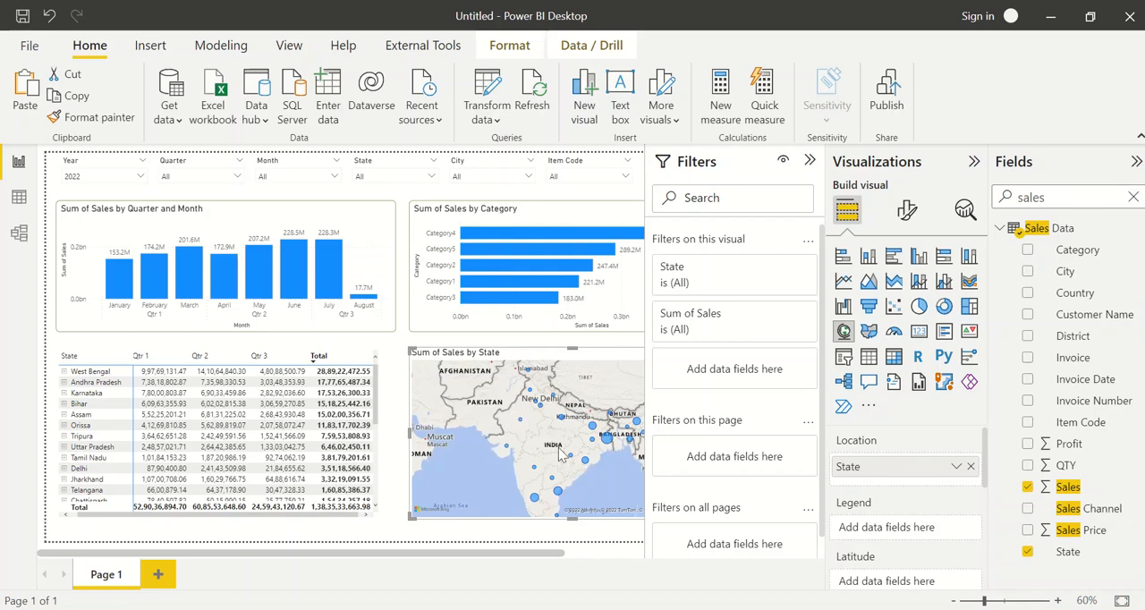
pyautogui.moveTo(558, 447); pyautogui.dragTo(533, 442)
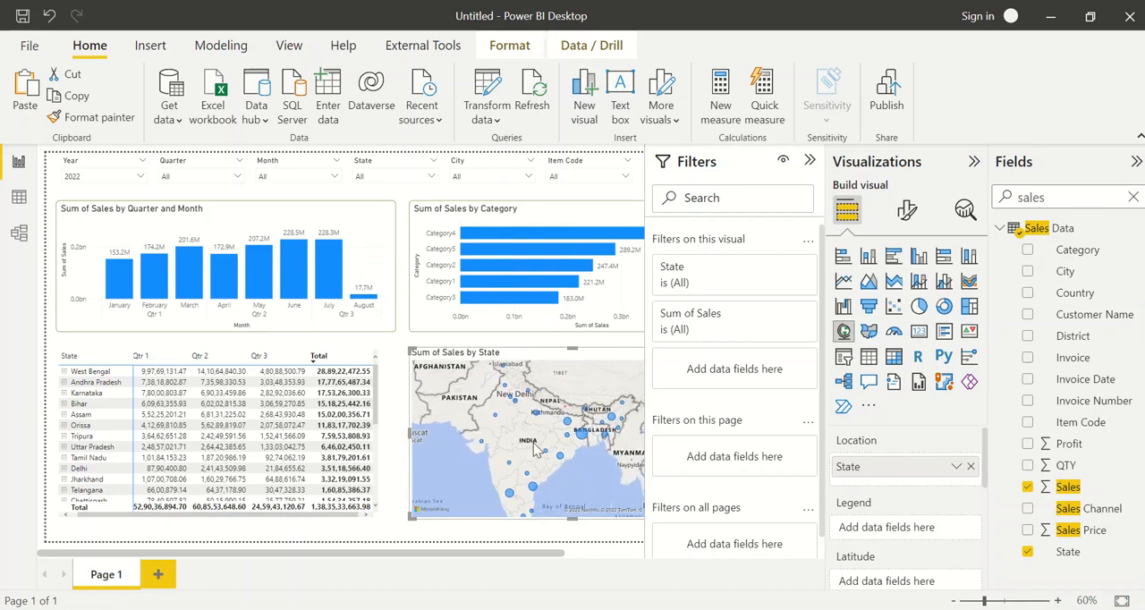
# Narrow the state map from its left side to free space between the matrix and the map
pyautogui.click(407, 335)
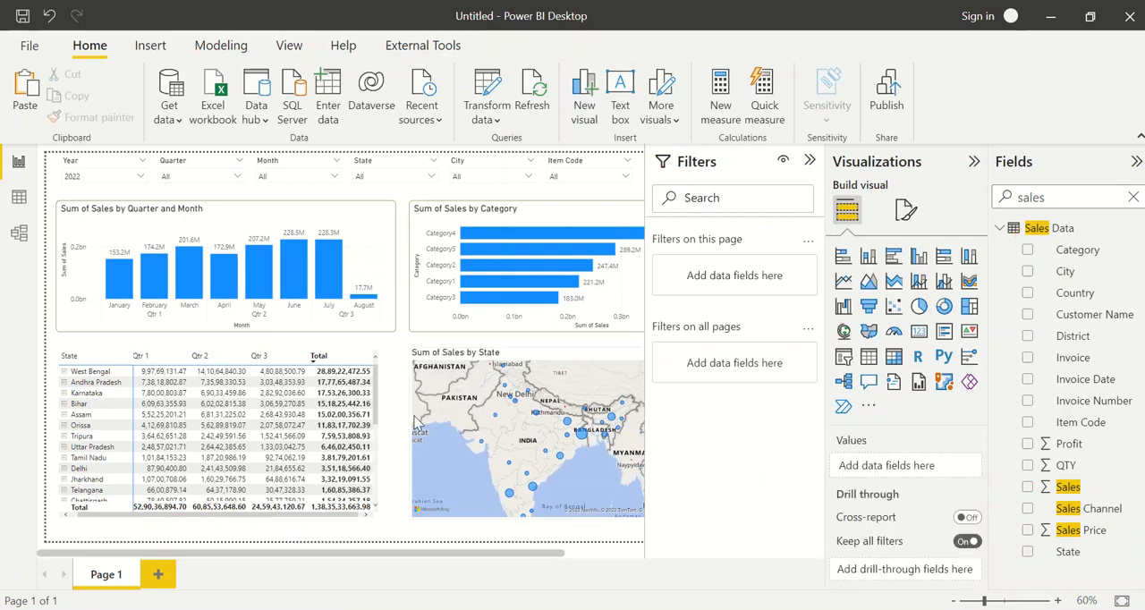
pyautogui.click(413, 427)
pyautogui.moveTo(407, 430); pyautogui.dragTo(493, 429)
pyautogui.click(452, 407)
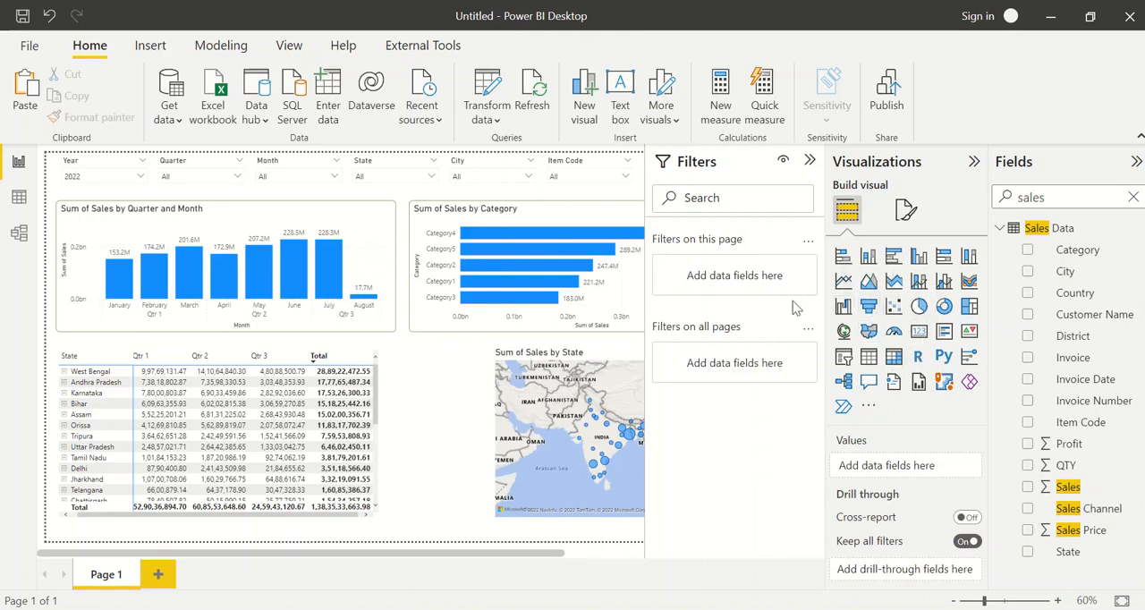
# Duplicate the Sum of Sales by Category chart and replace Category with Item Code on the copy's Y-axis
pyautogui.click(466, 331)
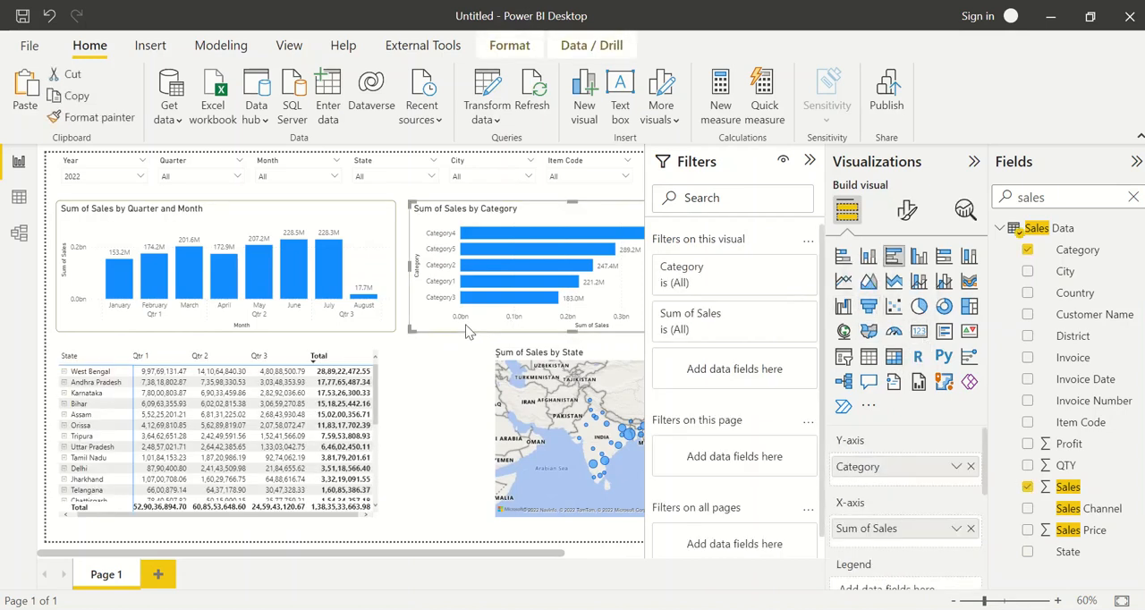
pyautogui.moveTo(467, 331); pyautogui.dragTo(422, 419)
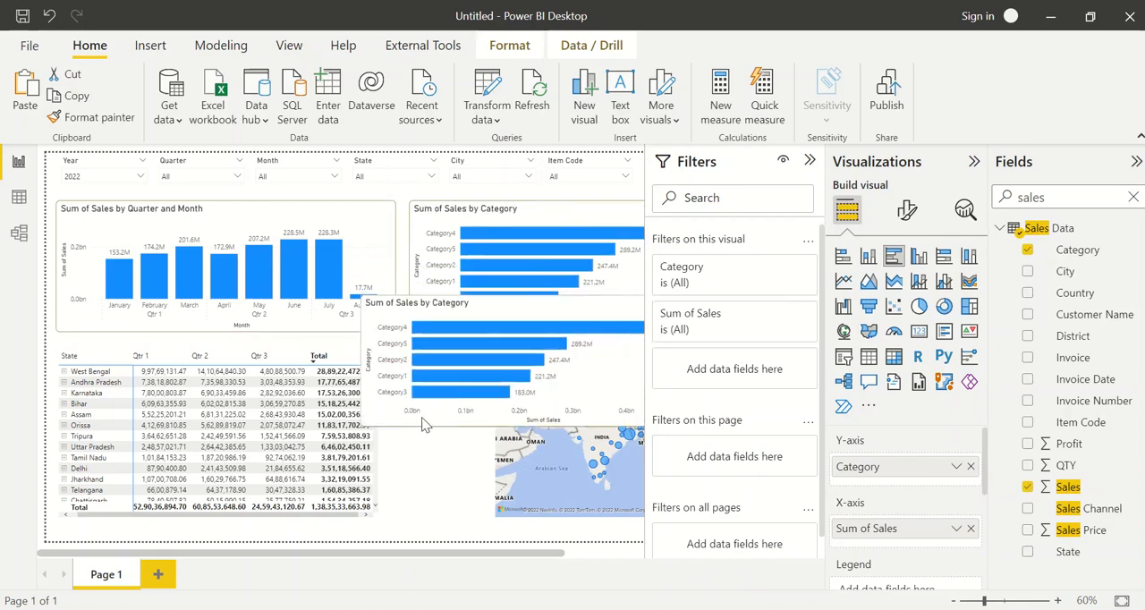
pyautogui.click(970, 467)
pyautogui.doubleClick(1043, 198)
pyautogui.write('i')
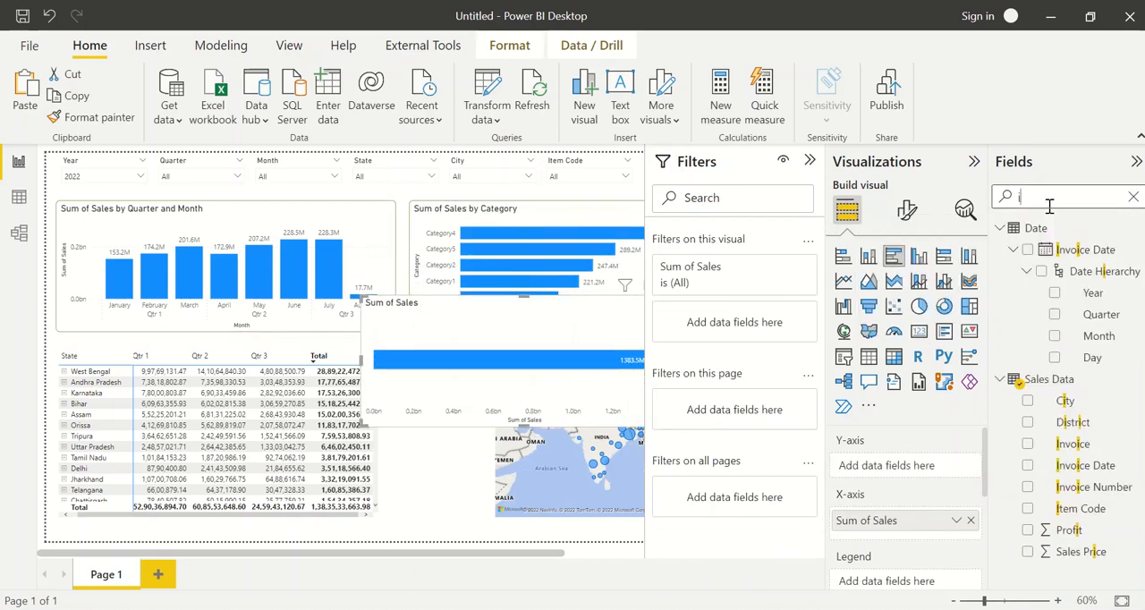
pyautogui.write('tem')
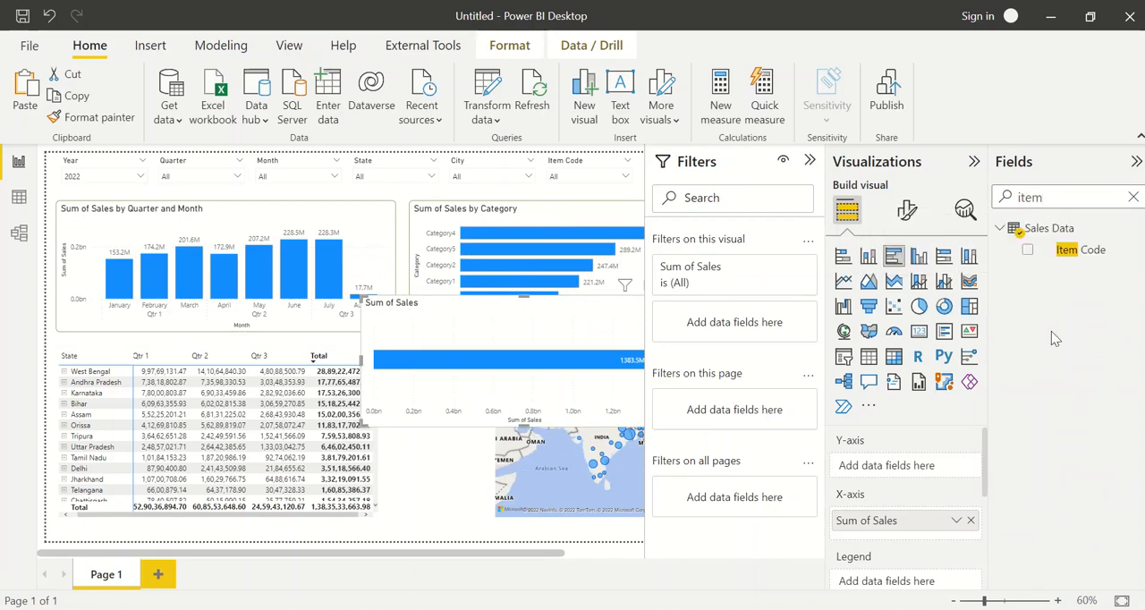
pyautogui.moveTo(1077, 255); pyautogui.dragTo(928, 471)
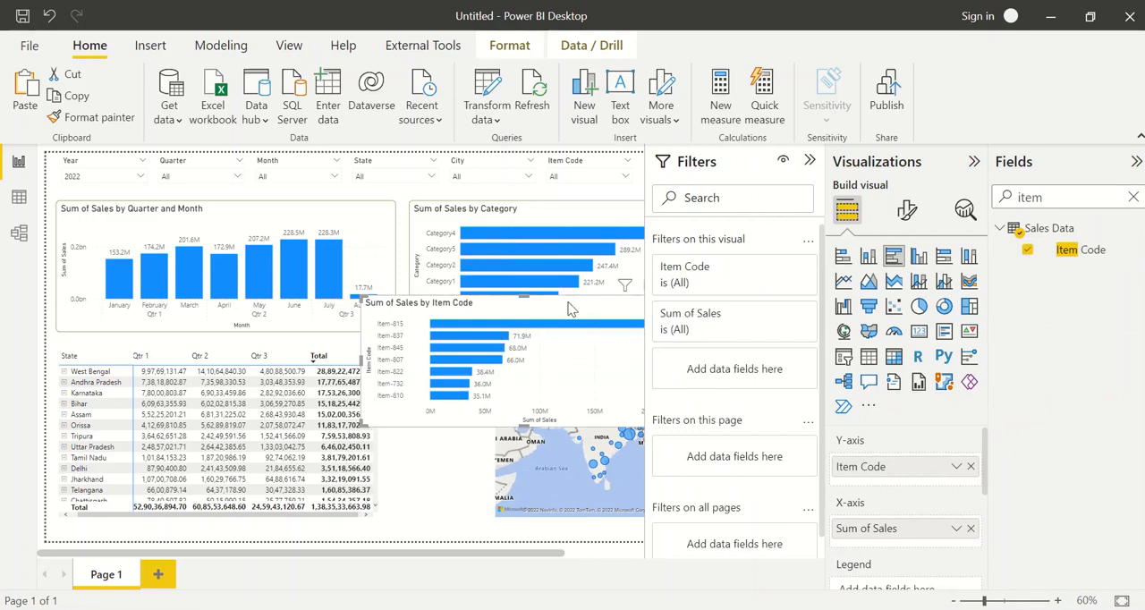
pyautogui.moveTo(571, 309); pyautogui.dragTo(473, 315)
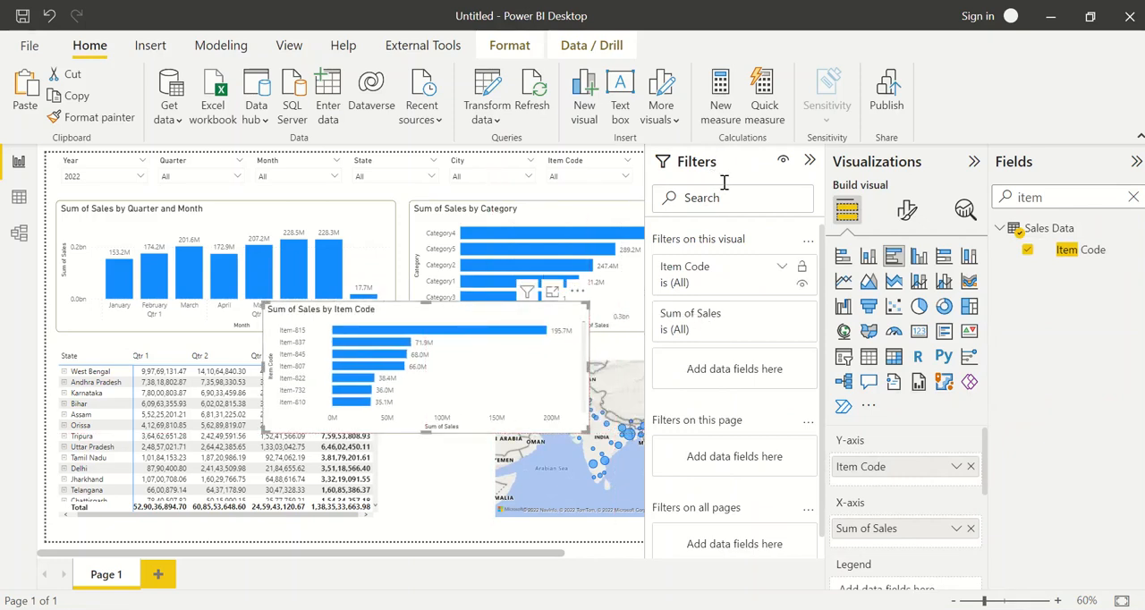
# Filter the item code chart with a Top N filter showing the top 5 items by Sum of Sales
pyautogui.click(711, 283)
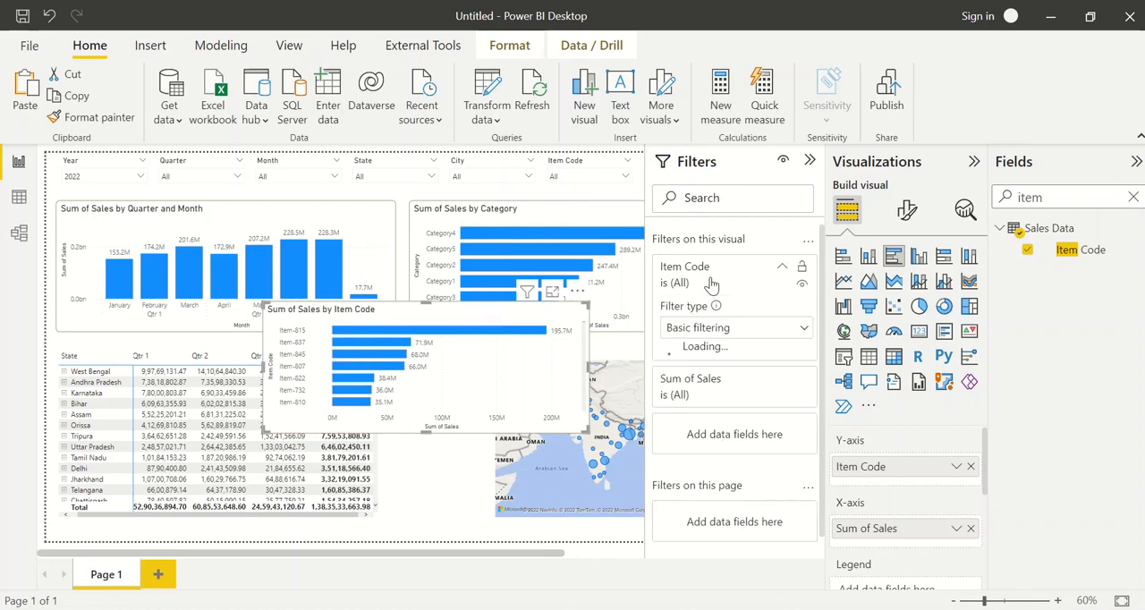
pyautogui.click(722, 328)
pyautogui.click(722, 354)
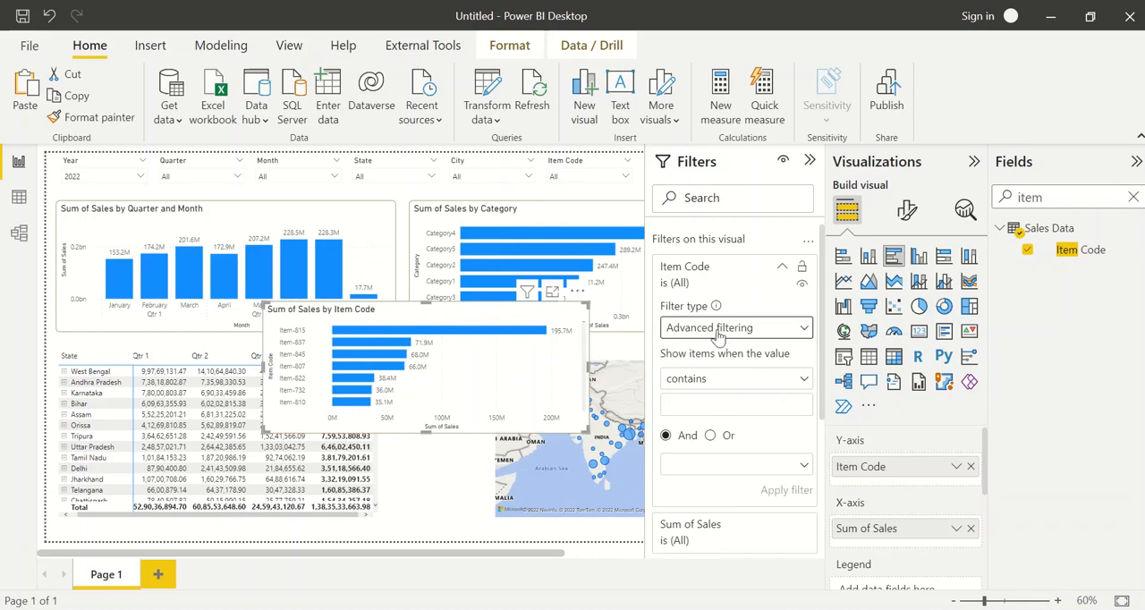
pyautogui.click(718, 331)
pyautogui.click(688, 395)
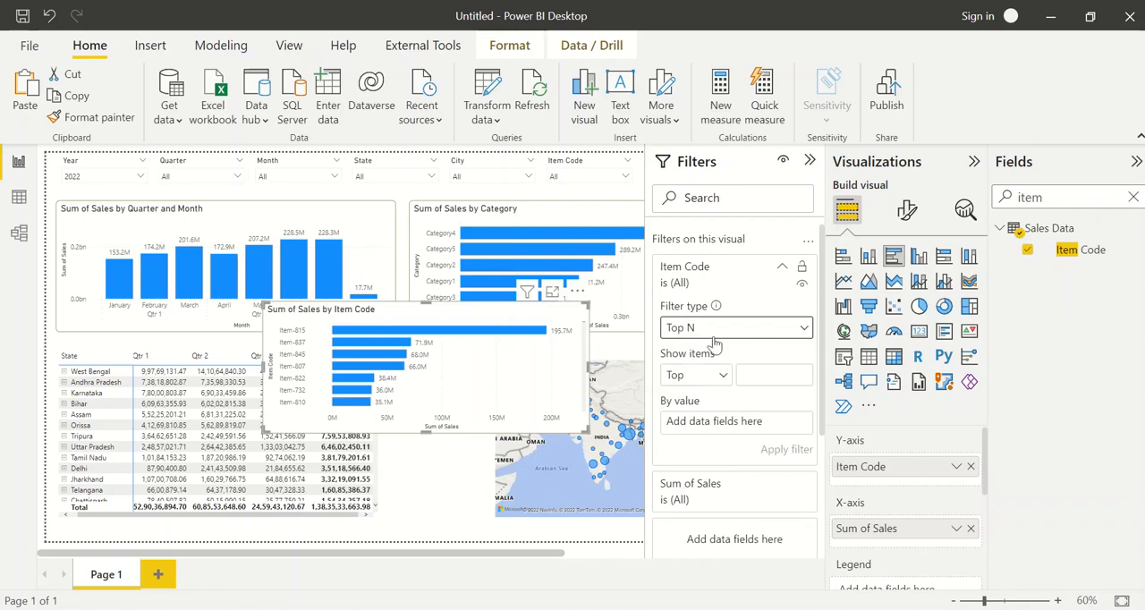
pyautogui.click(767, 370)
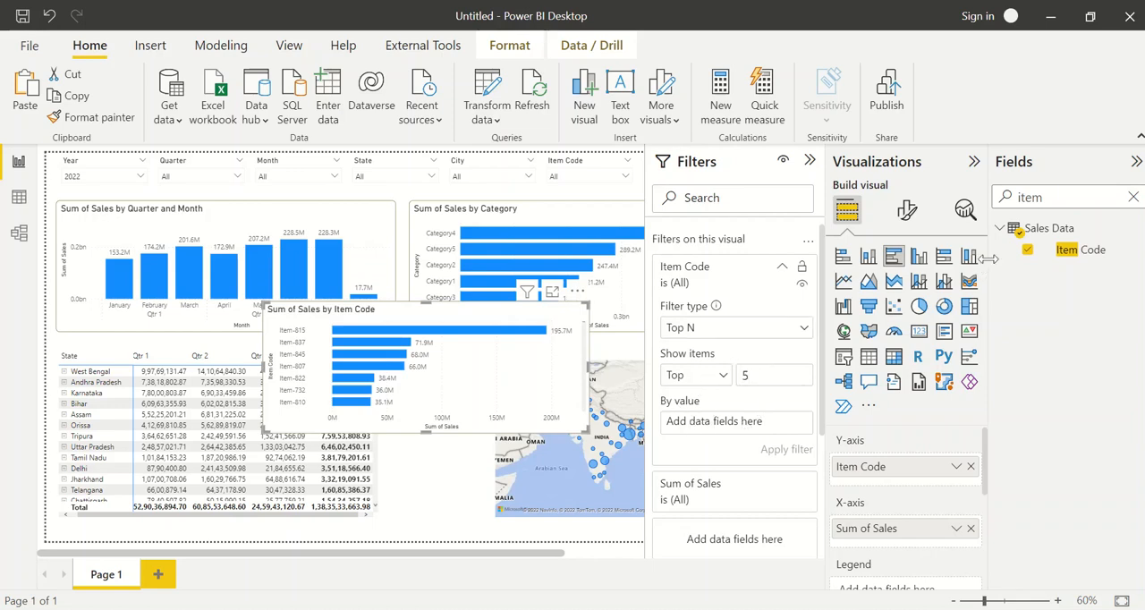
pyautogui.click(1051, 200)
pyautogui.doubleClick(1051, 201)
pyautogui.write('sales')
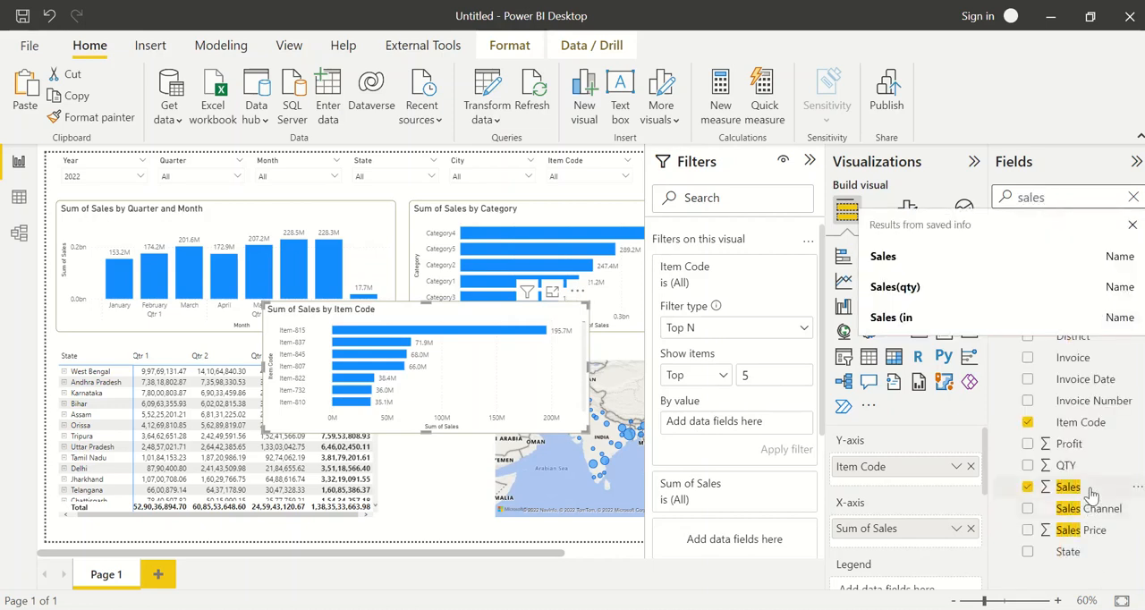
pyautogui.moveTo(1091, 494); pyautogui.dragTo(774, 427)
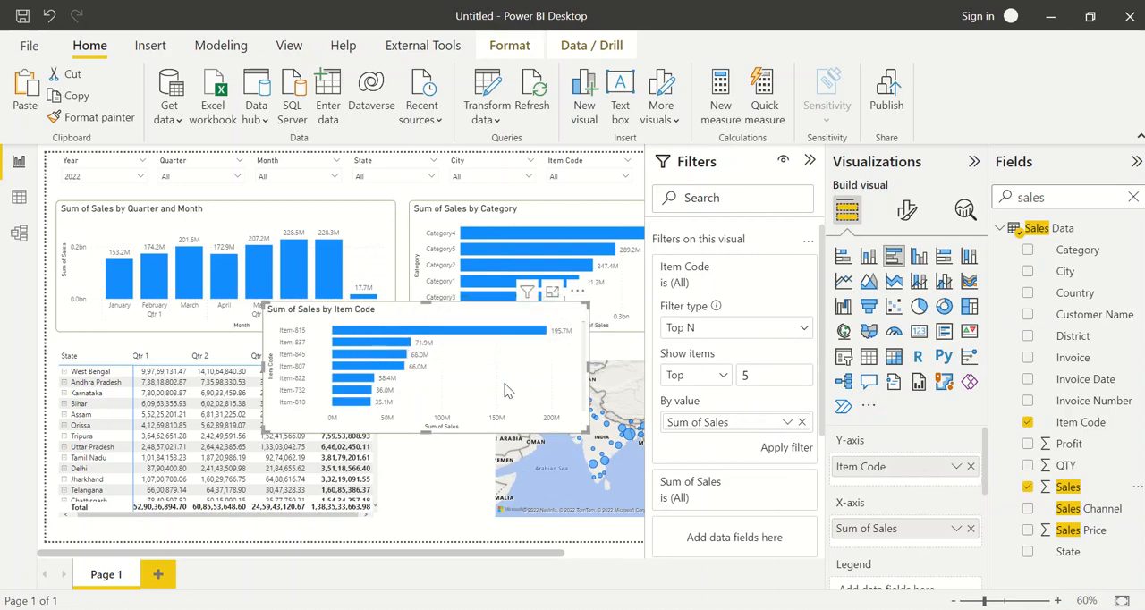
pyautogui.click(787, 447)
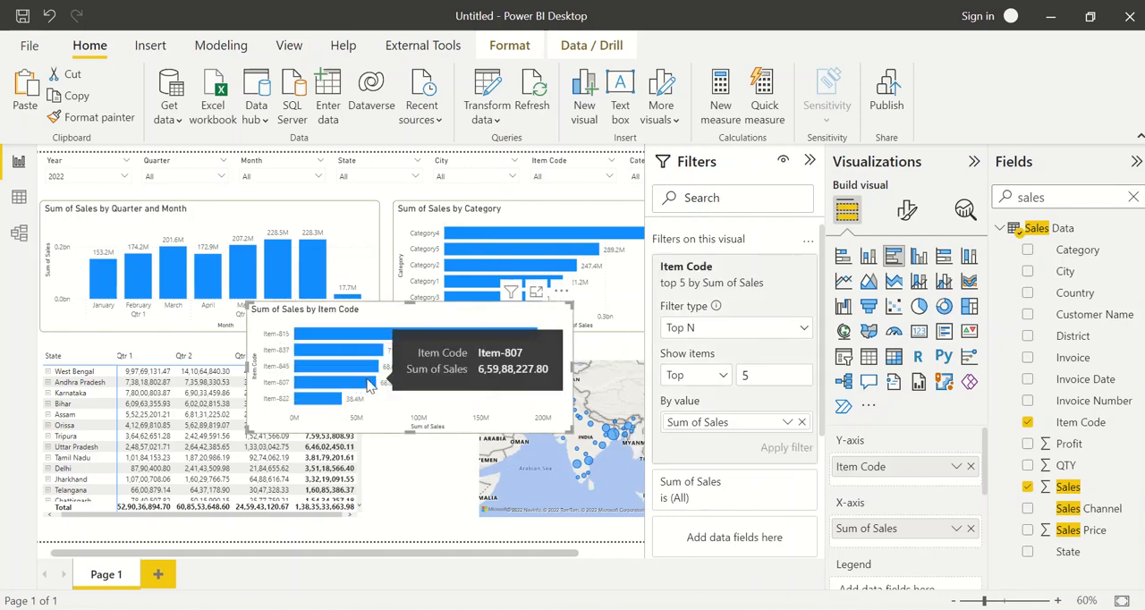
# Narrow the item code chart and move it down between the matrix and the state map
pyautogui.hscroll(-1, 404, 343)
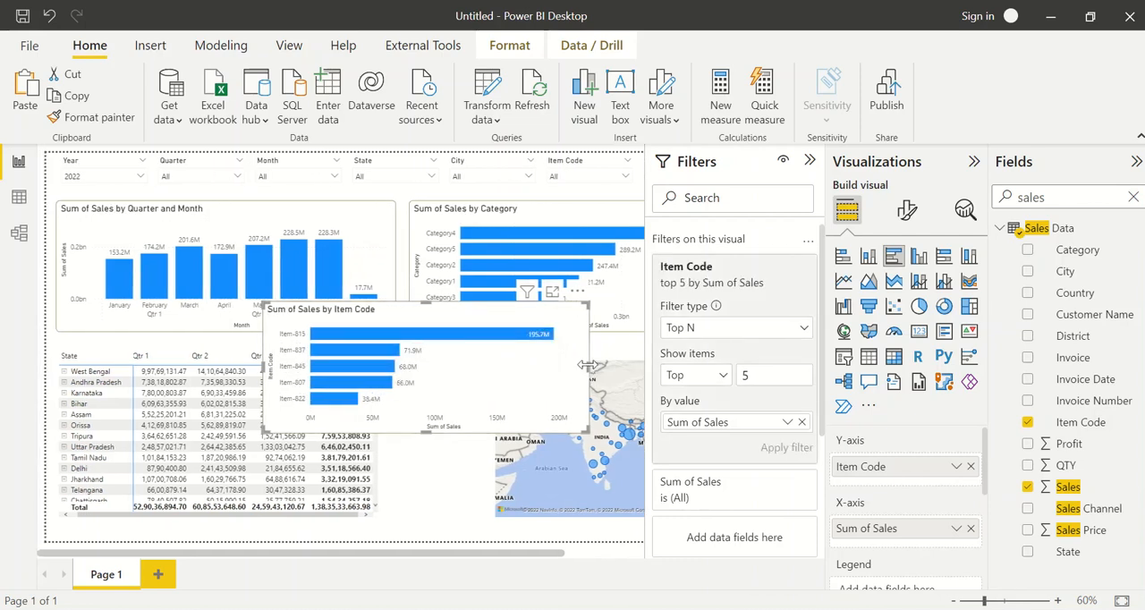
pyautogui.moveTo(587, 365); pyautogui.dragTo(476, 365)
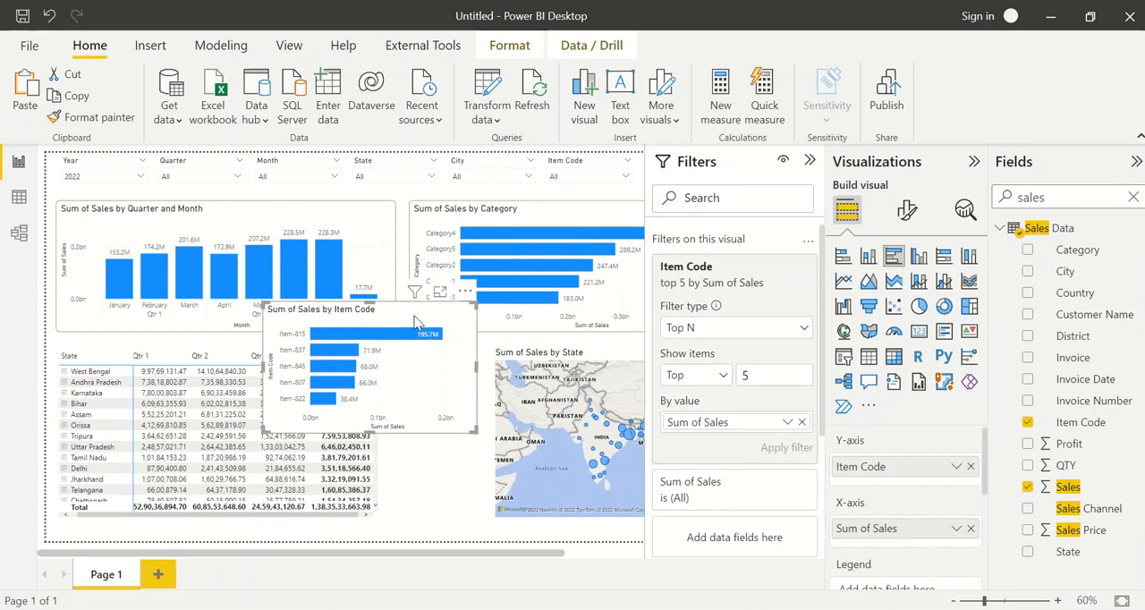
pyautogui.moveTo(414, 322); pyautogui.dragTo(516, 373)
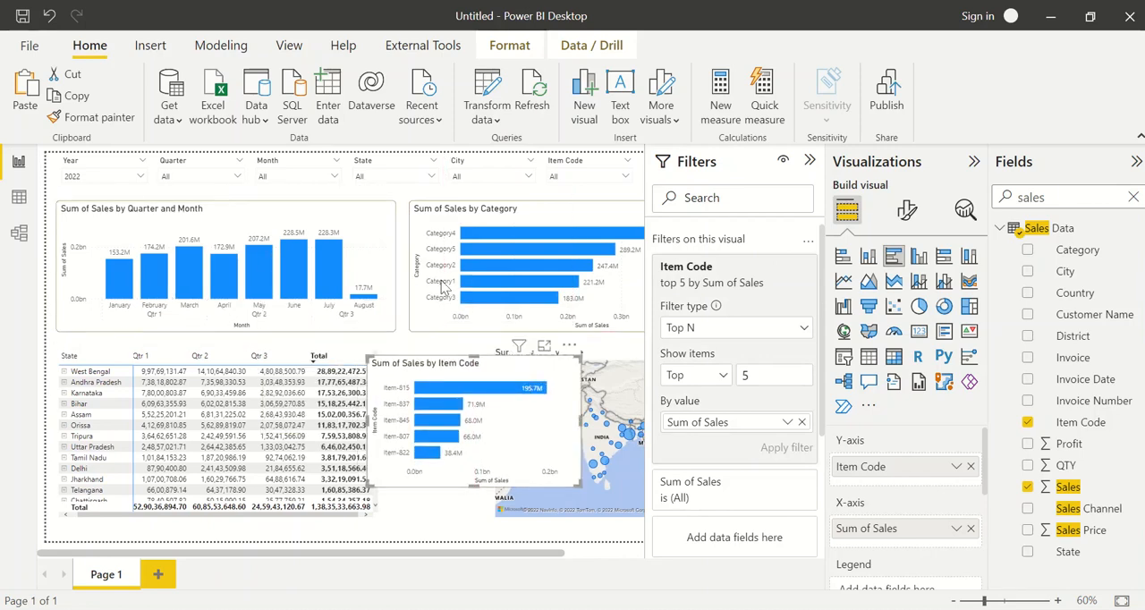
# Edit the interactions so the Sum of Sales by Category chart filters the item code chart instead of highlighting it
pyautogui.moveTo(476, 240)
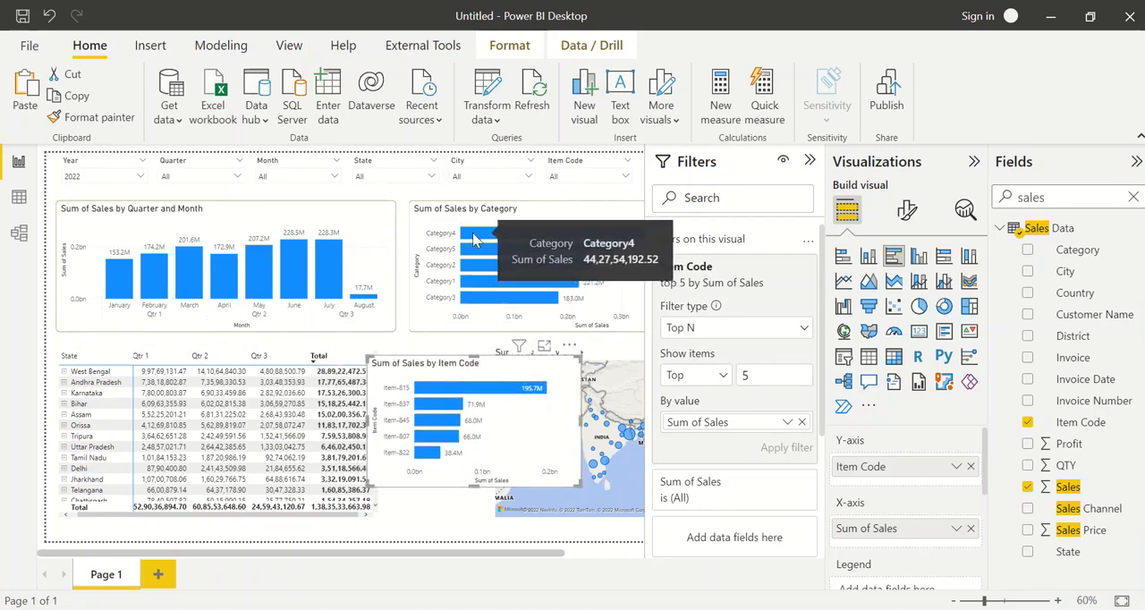
pyautogui.click(474, 238)
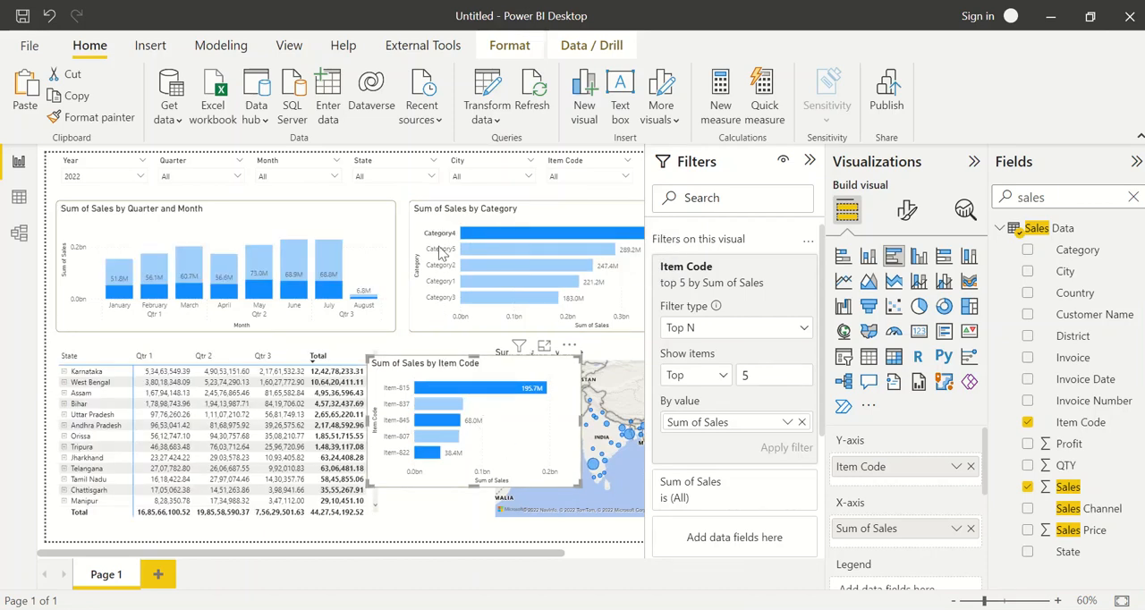
pyautogui.click(510, 45)
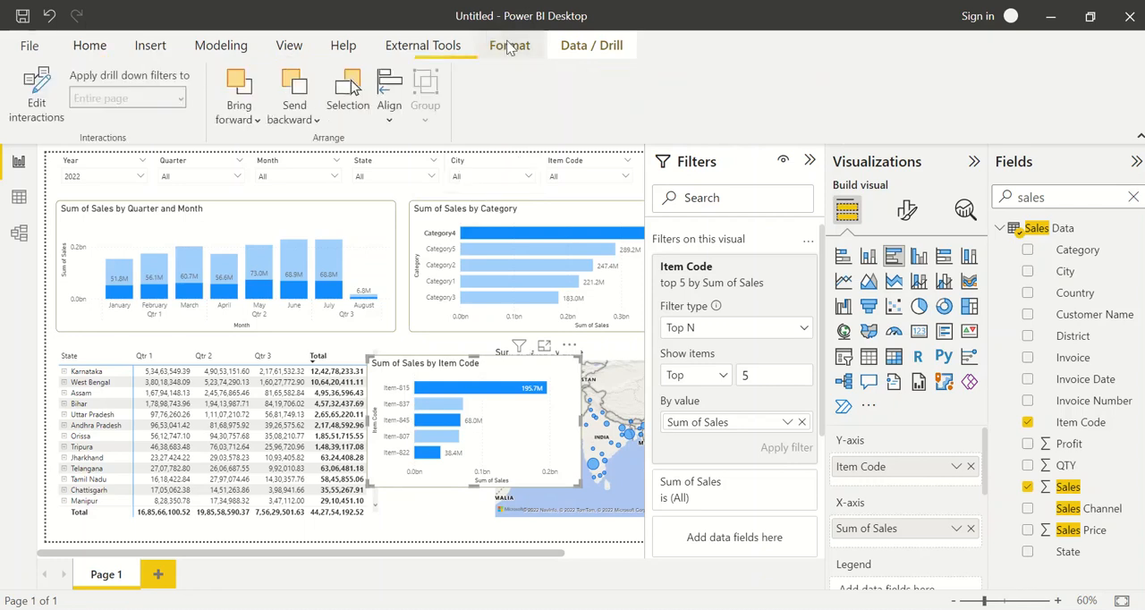
pyautogui.click(36, 94)
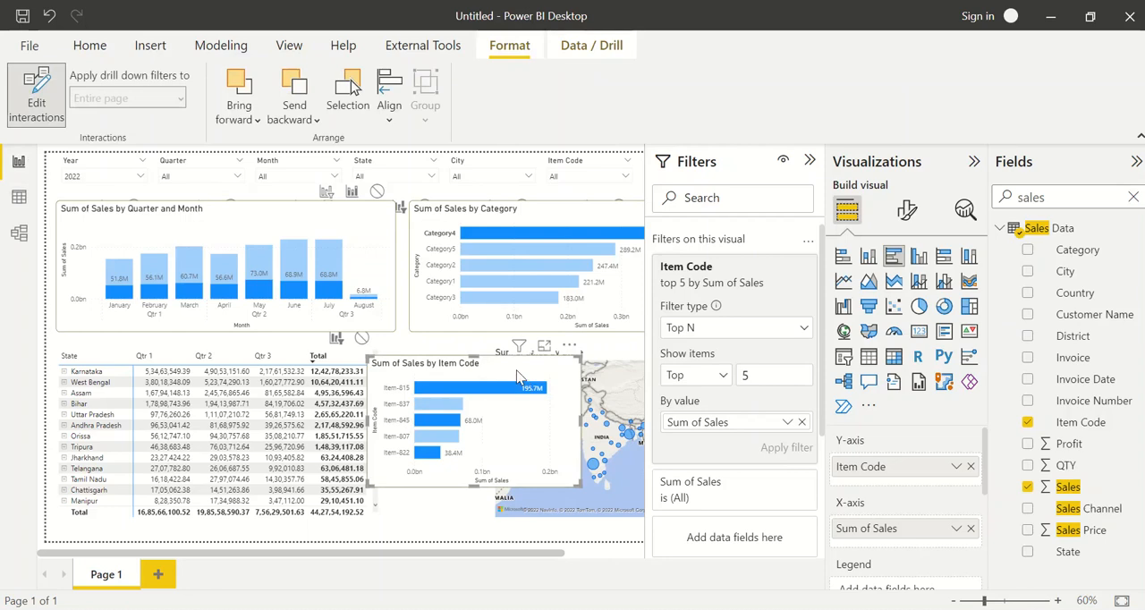
pyautogui.moveTo(523, 376); pyautogui.dragTo(416, 386)
pyautogui.click(427, 214)
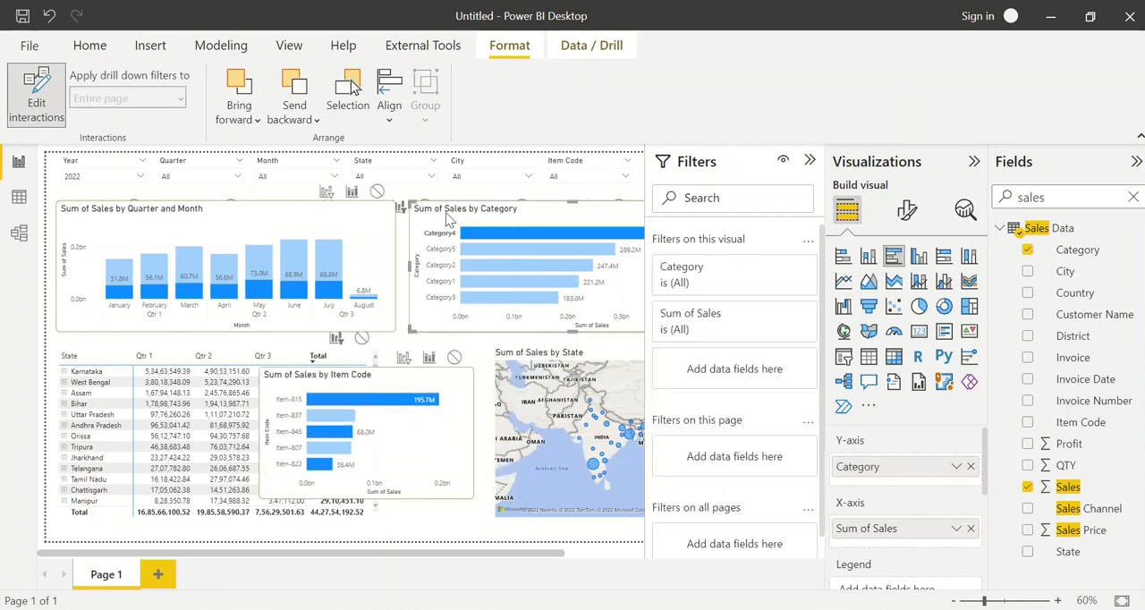
pyautogui.click(404, 359)
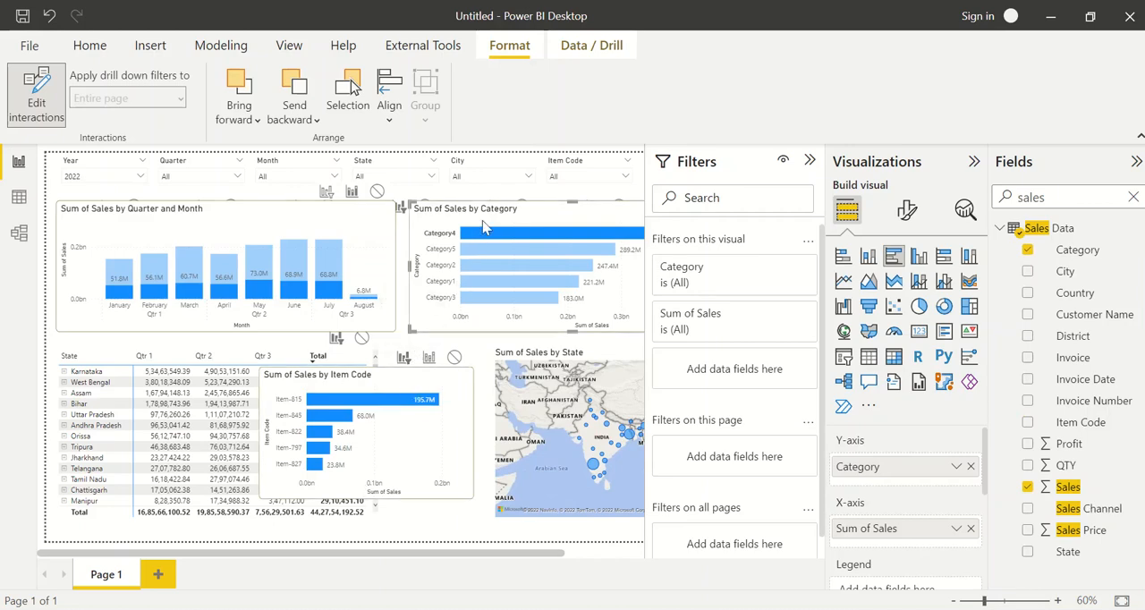
pyautogui.click(51, 94)
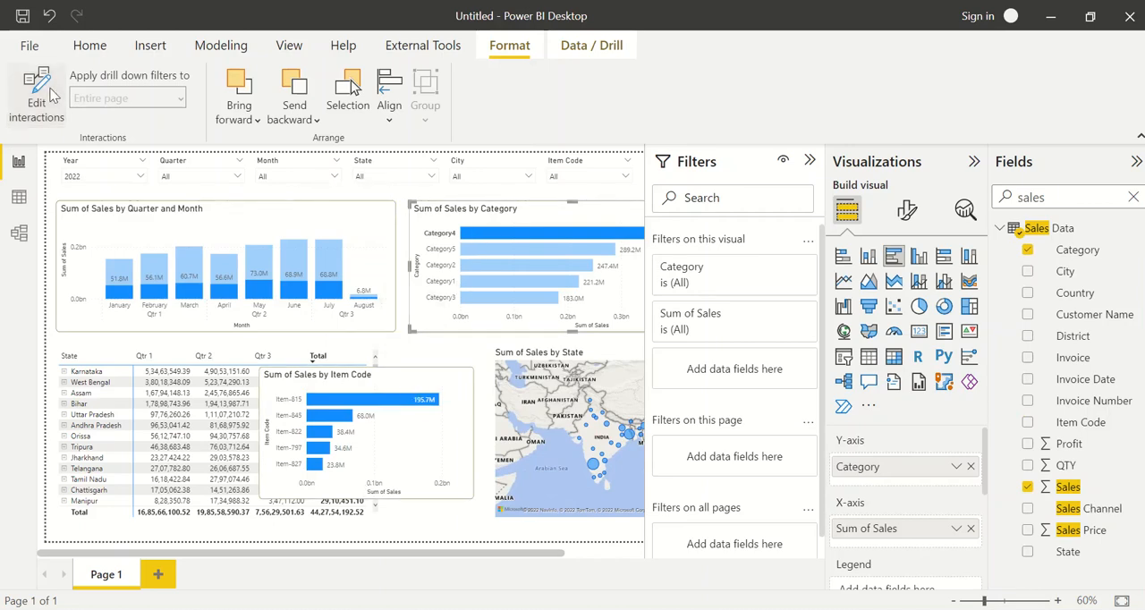
# Test the cross-filtering of the item code chart by selecting Category4 and Category2 in the category chart
pyautogui.click(475, 244)
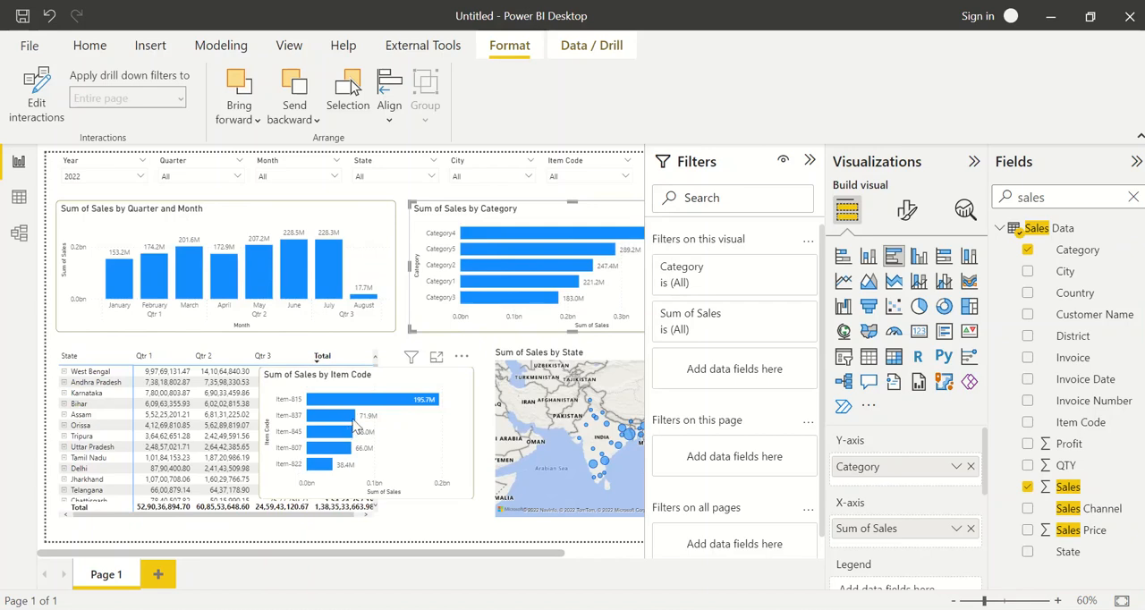
pyautogui.click(464, 234)
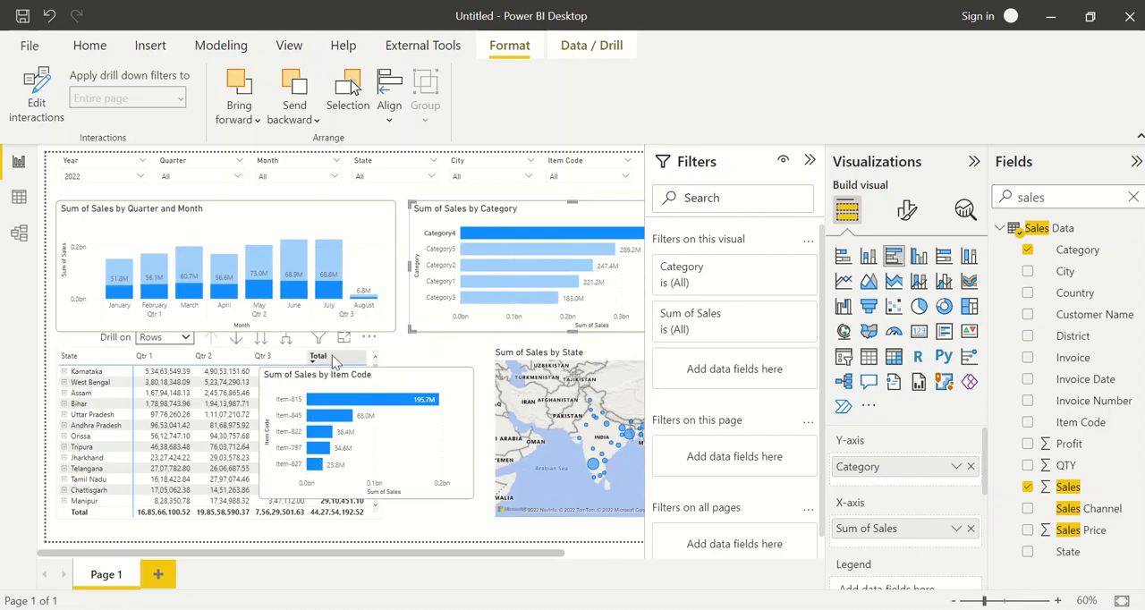
pyautogui.moveTo(474, 235)
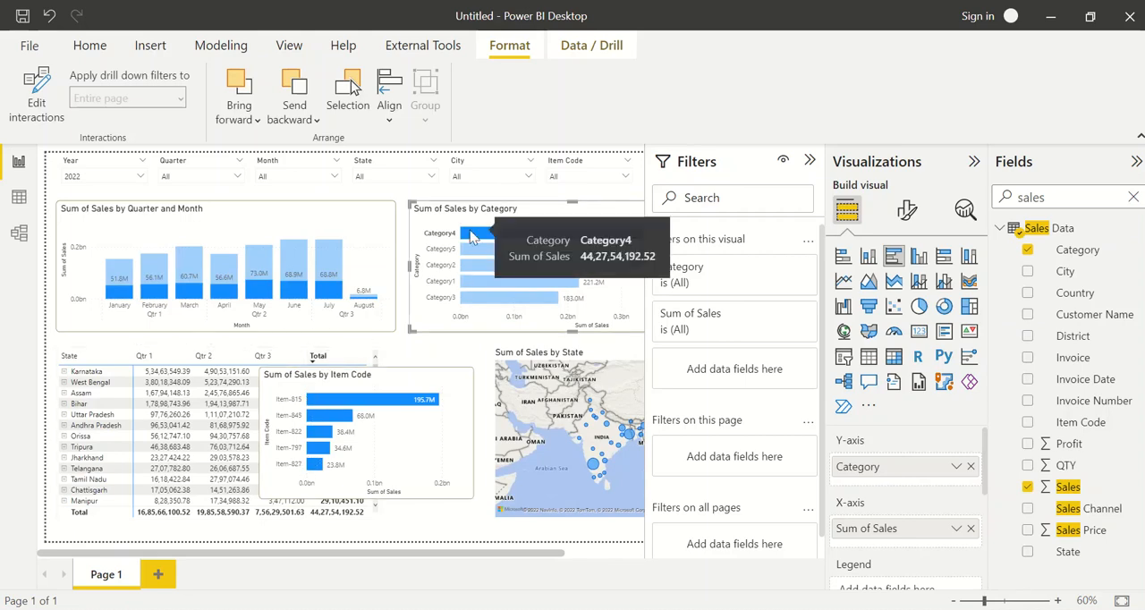
pyautogui.click(486, 276)
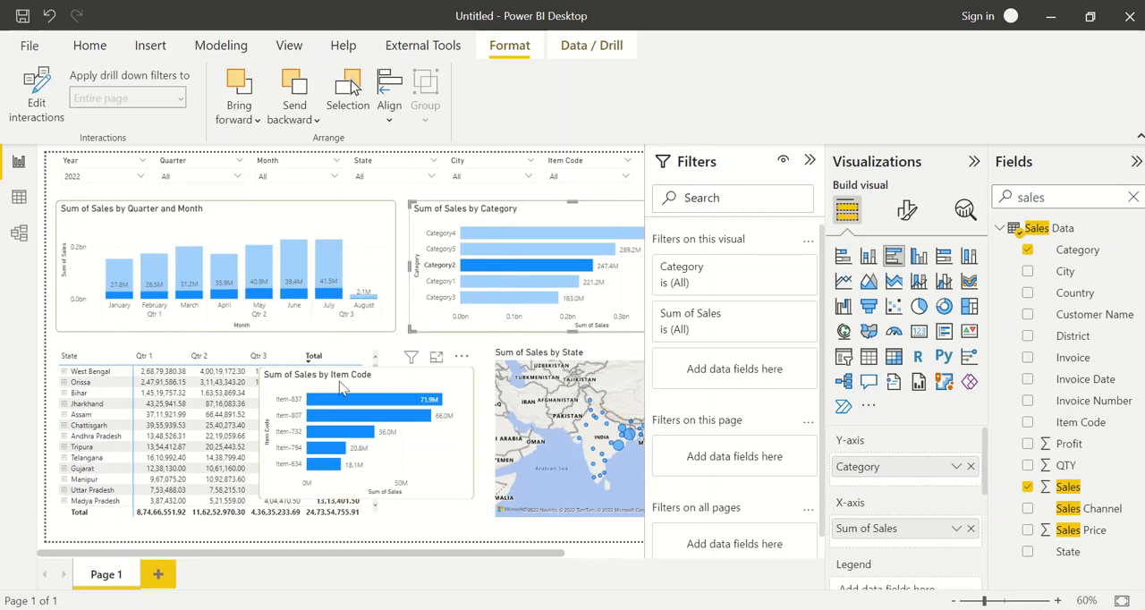
# Move the item code chart between the matrix and the state map and narrow it from its right side
pyautogui.moveTo(340, 386); pyautogui.dragTo(429, 377)
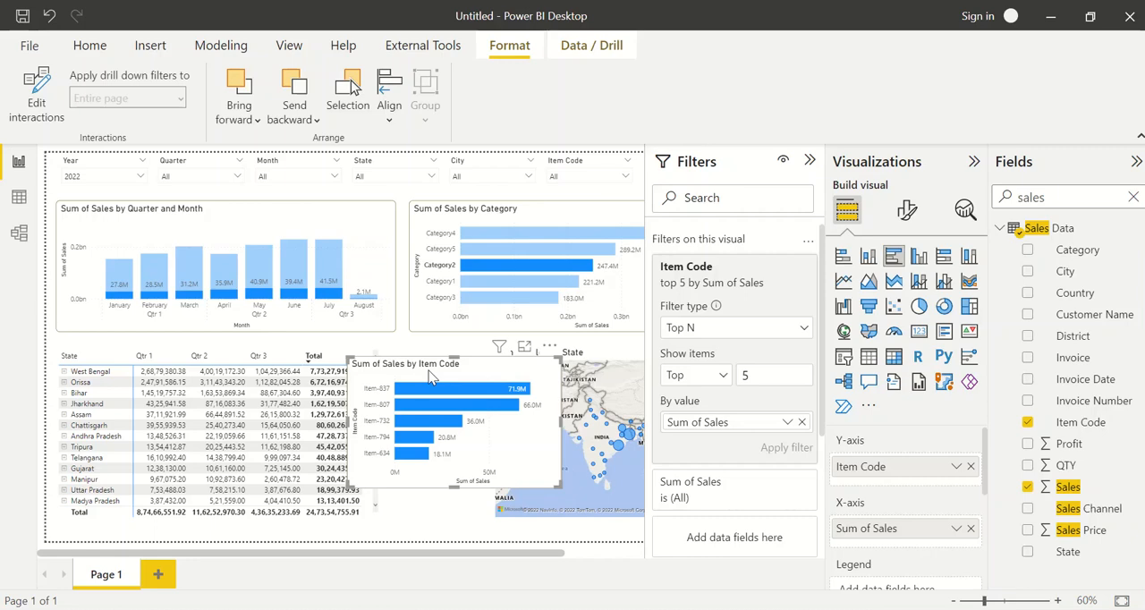
pyautogui.moveTo(429, 375); pyautogui.dragTo(474, 367)
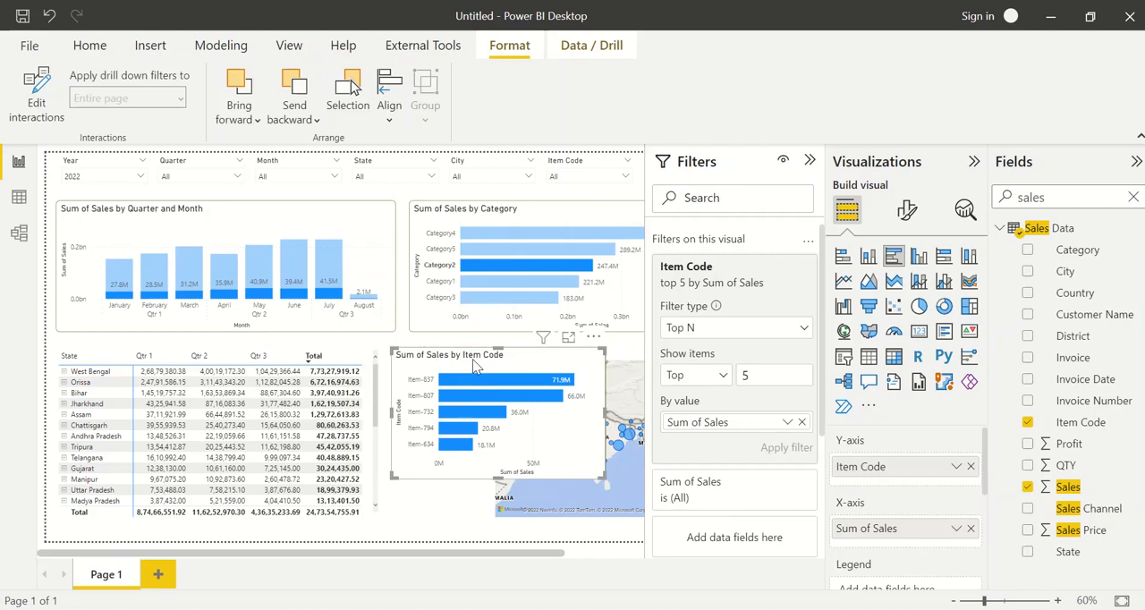
pyautogui.moveTo(474, 366); pyautogui.dragTo(469, 365)
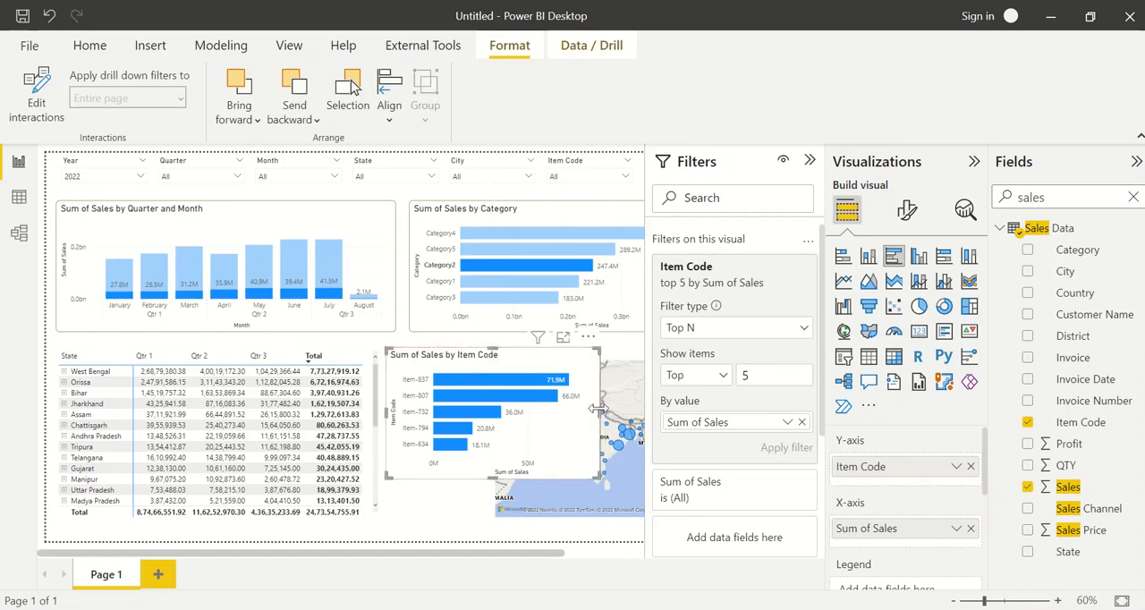
pyautogui.moveTo(596, 408); pyautogui.dragTo(532, 409)
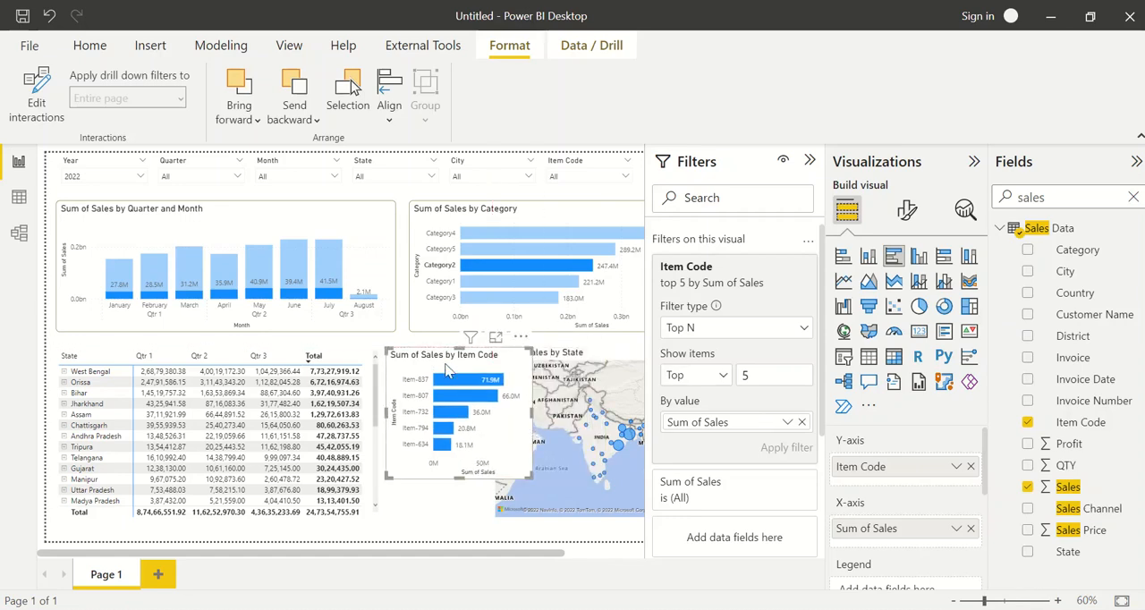
pyautogui.moveTo(446, 371); pyautogui.dragTo(446, 376)
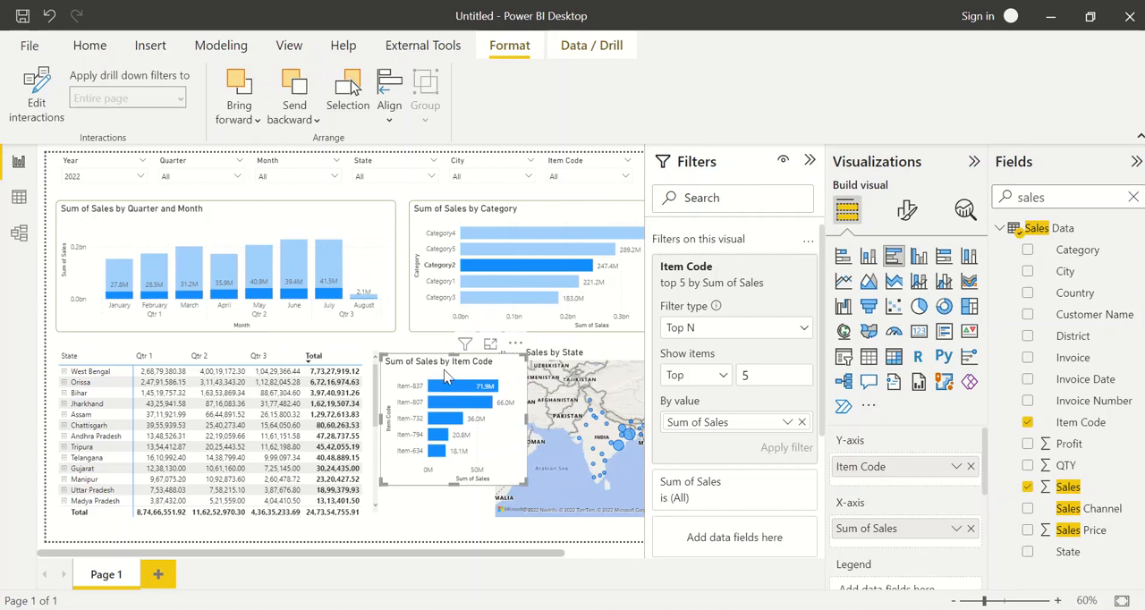
# Retitle the item code chart as "Top 5 Selling Items" and shift it slightly toward the state map
pyautogui.click(907, 210)
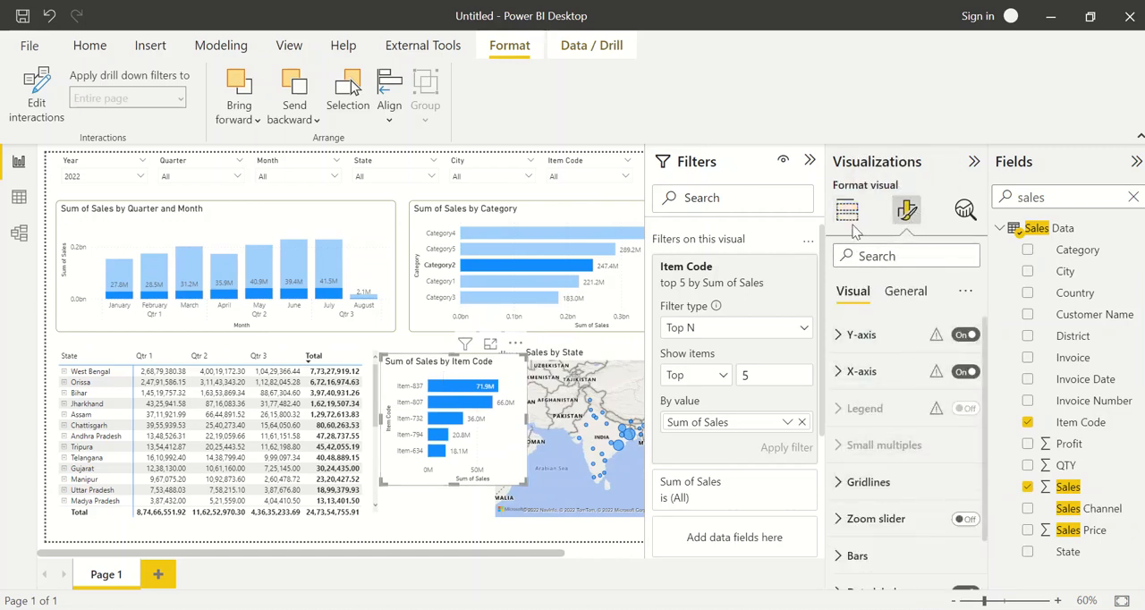
pyautogui.click(904, 290)
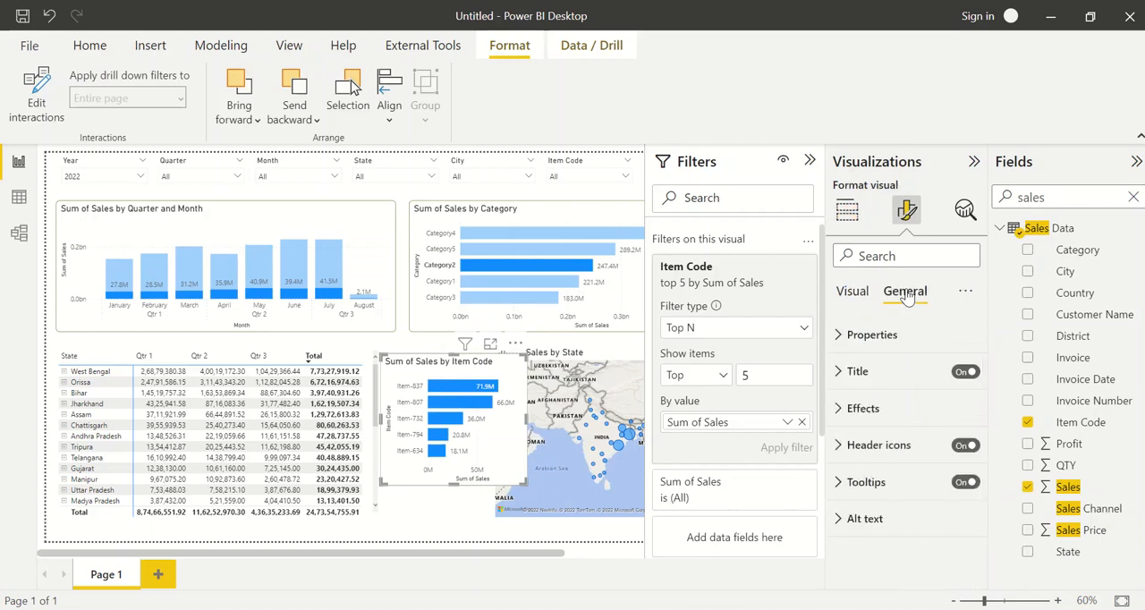
pyautogui.click(872, 371)
pyautogui.click(905, 417)
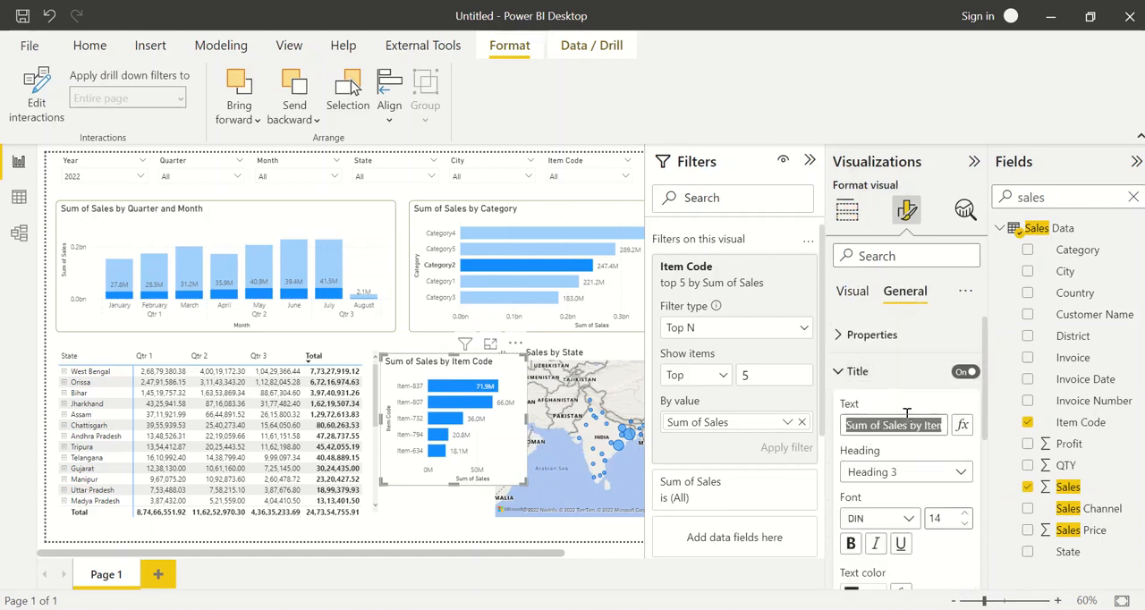
pyautogui.write('Top 5')
pyautogui.write('S')
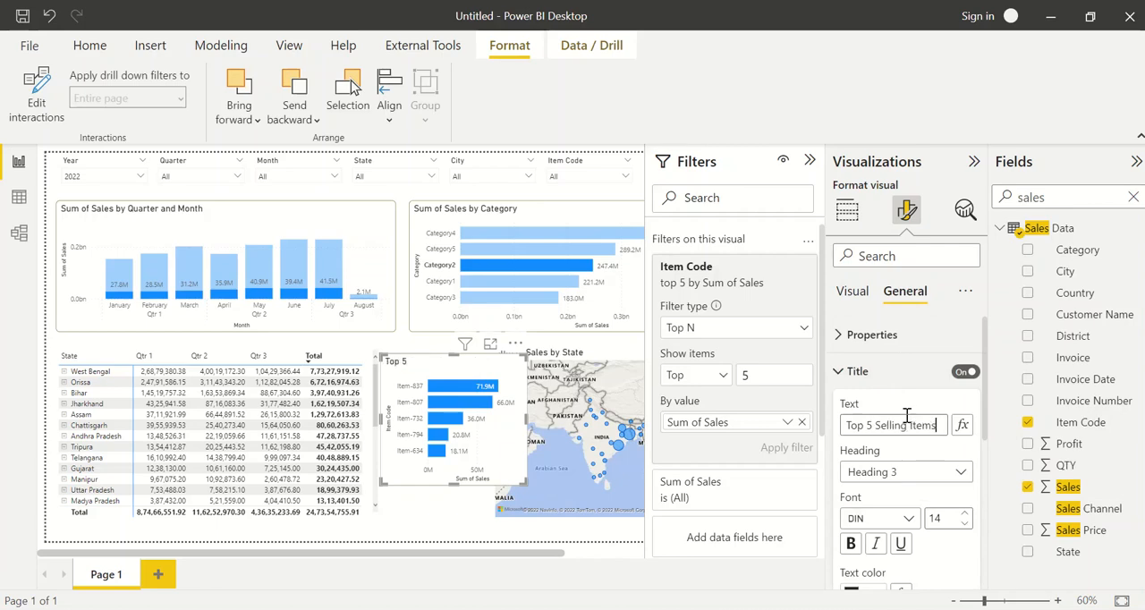
pyautogui.write('elling Items')
pyautogui.moveTo(422, 369); pyautogui.dragTo(433, 362)
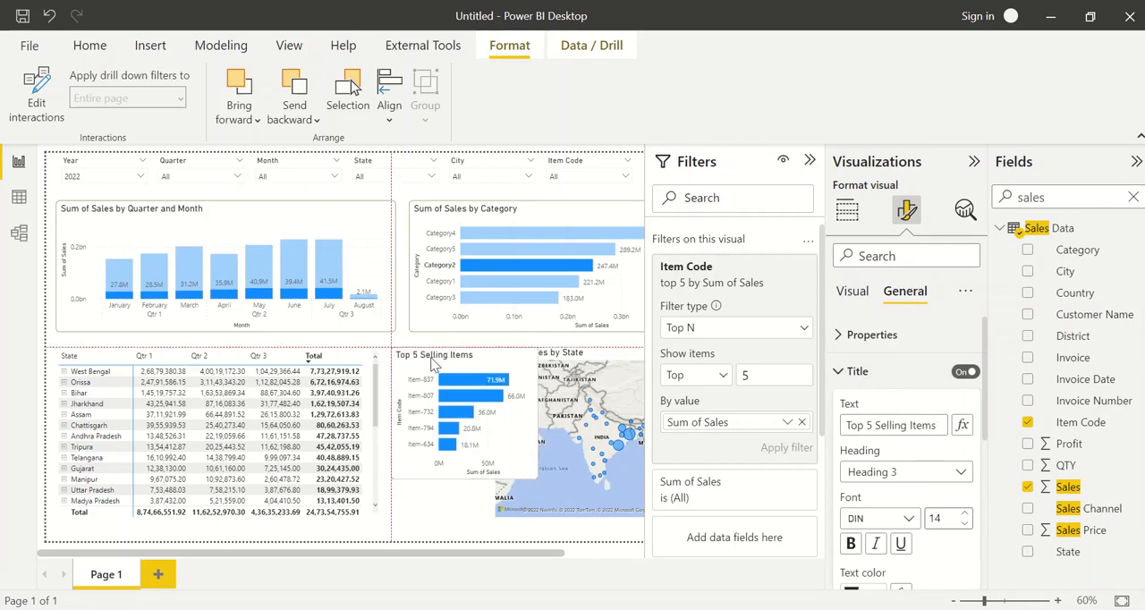
# Turn on interaction editing and set the Sum of Sales by Category chart to filter the quarter and month chart
pyautogui.click(389, 268)
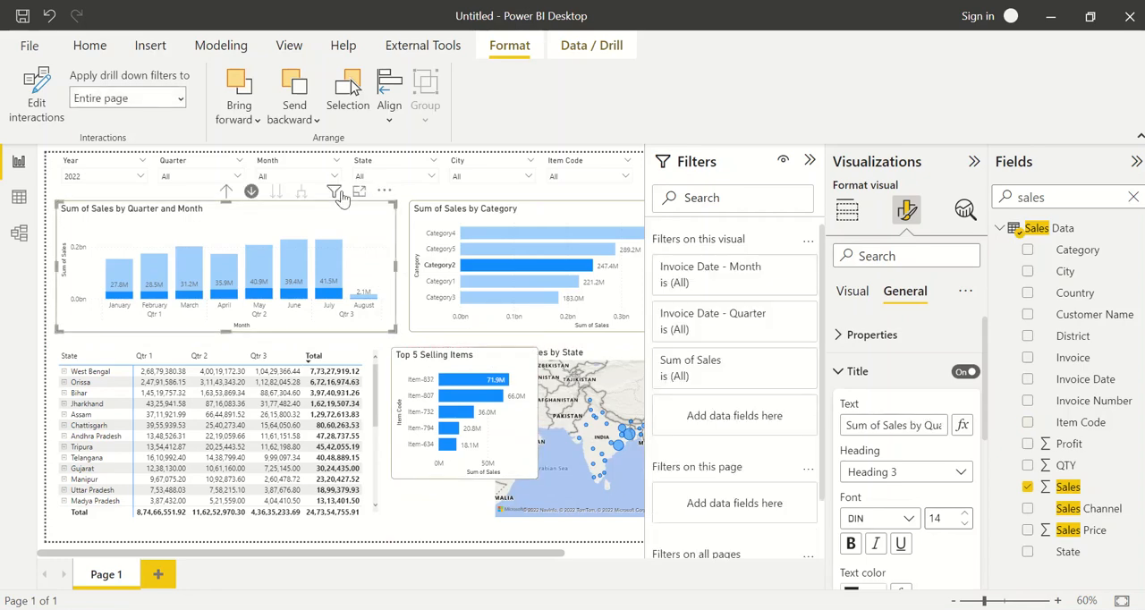
pyautogui.click(39, 105)
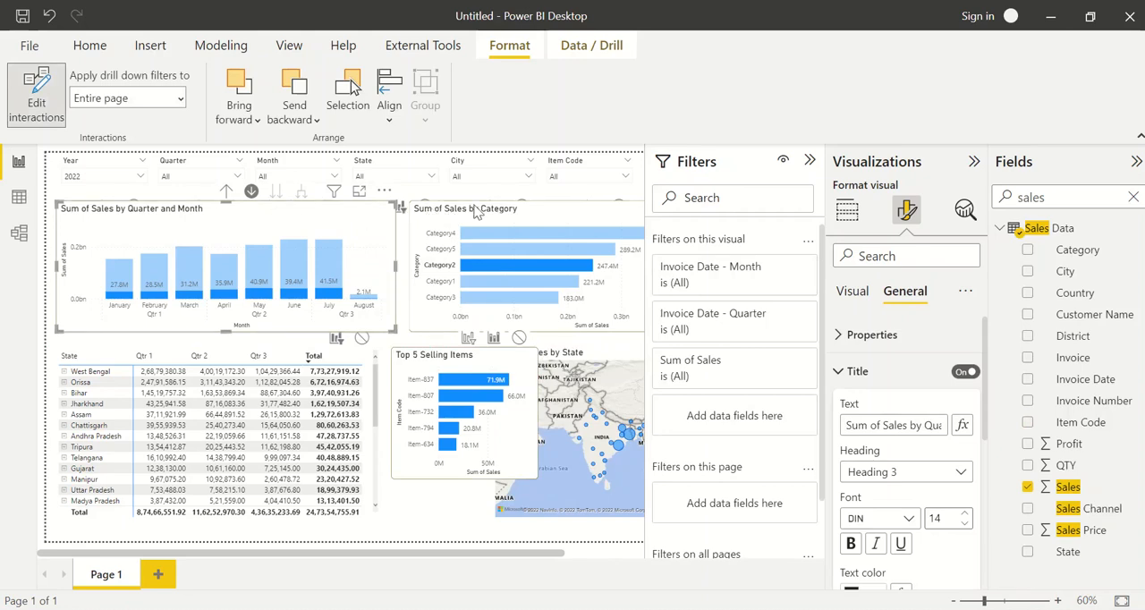
pyautogui.click(477, 211)
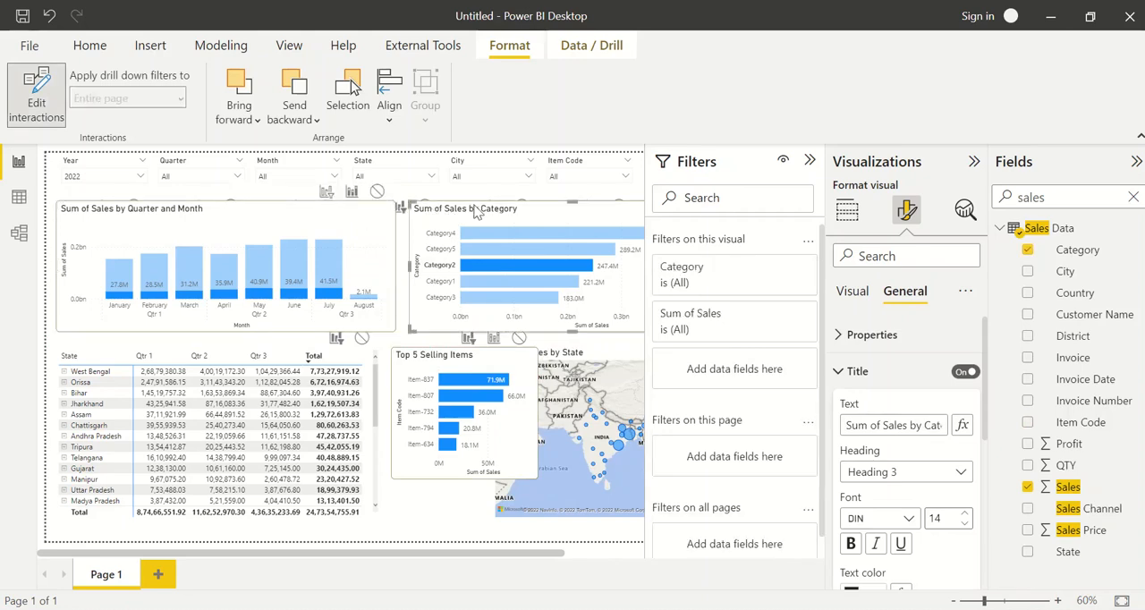
pyautogui.click(327, 196)
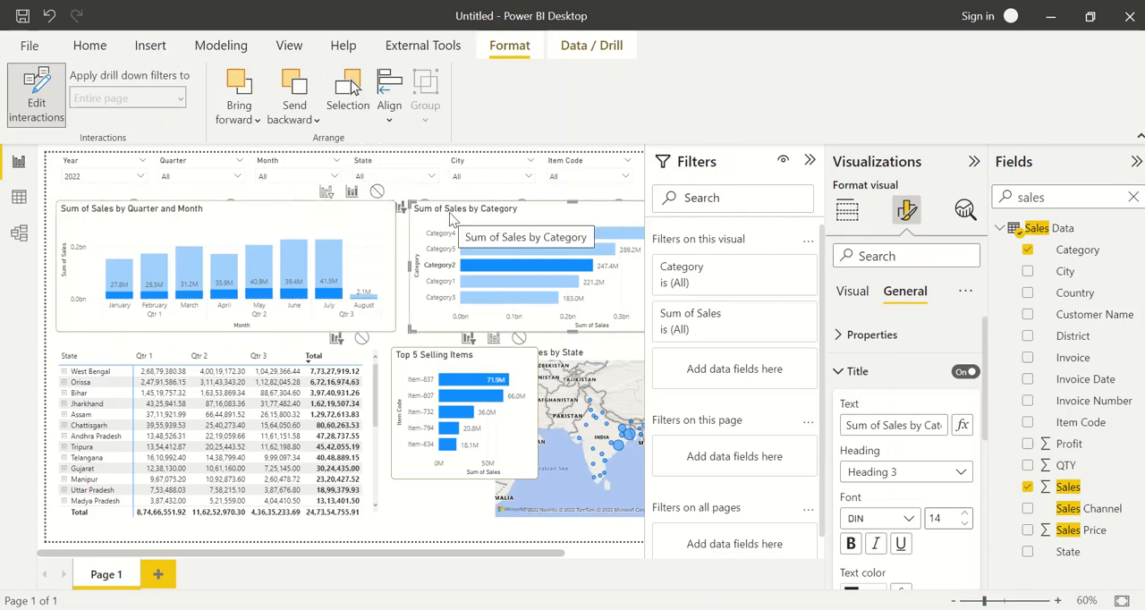
# Try the None interaction from the category chart to the quarter and month chart by selecting Category5
pyautogui.click(377, 193)
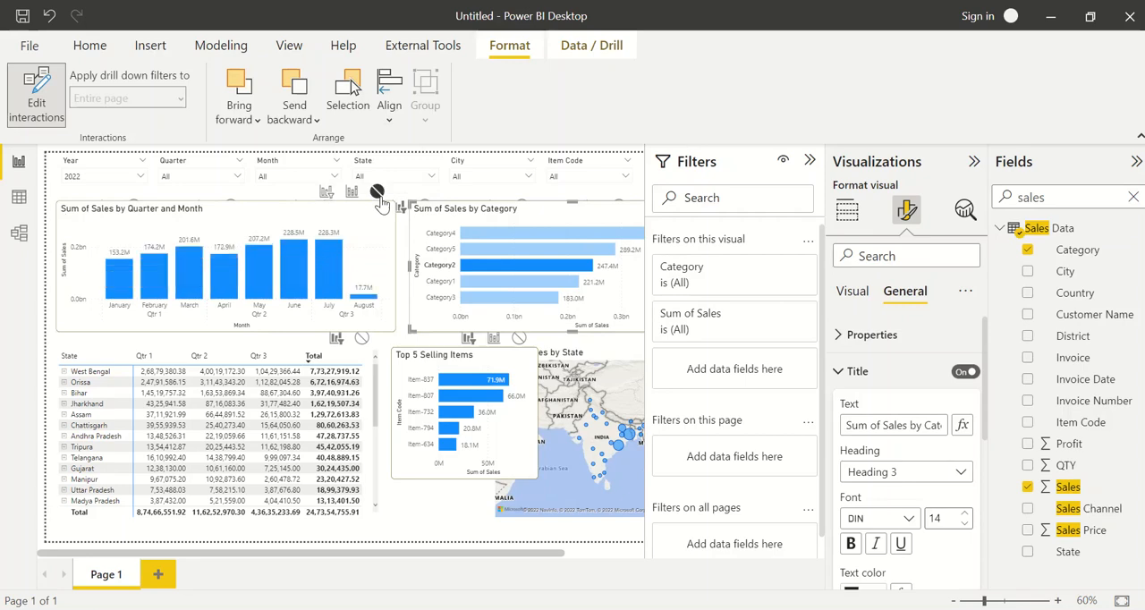
pyautogui.click(479, 235)
pyautogui.click(488, 251)
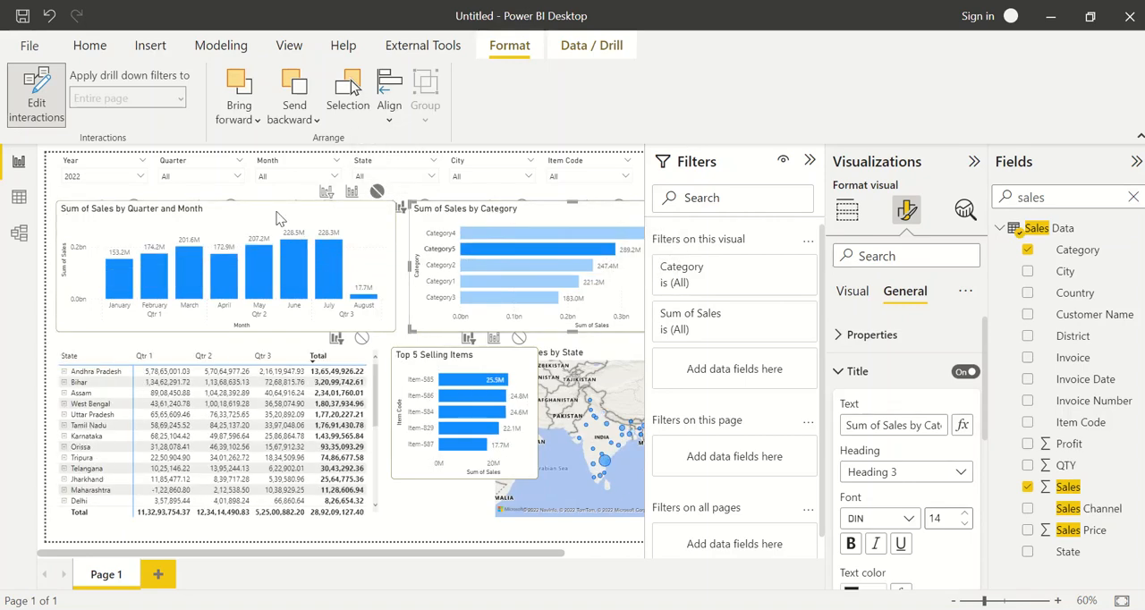
# Switch the category chart's interaction with the quarter and month chart back to Filter and test it with Category4 and Category2
pyautogui.click(310, 241)
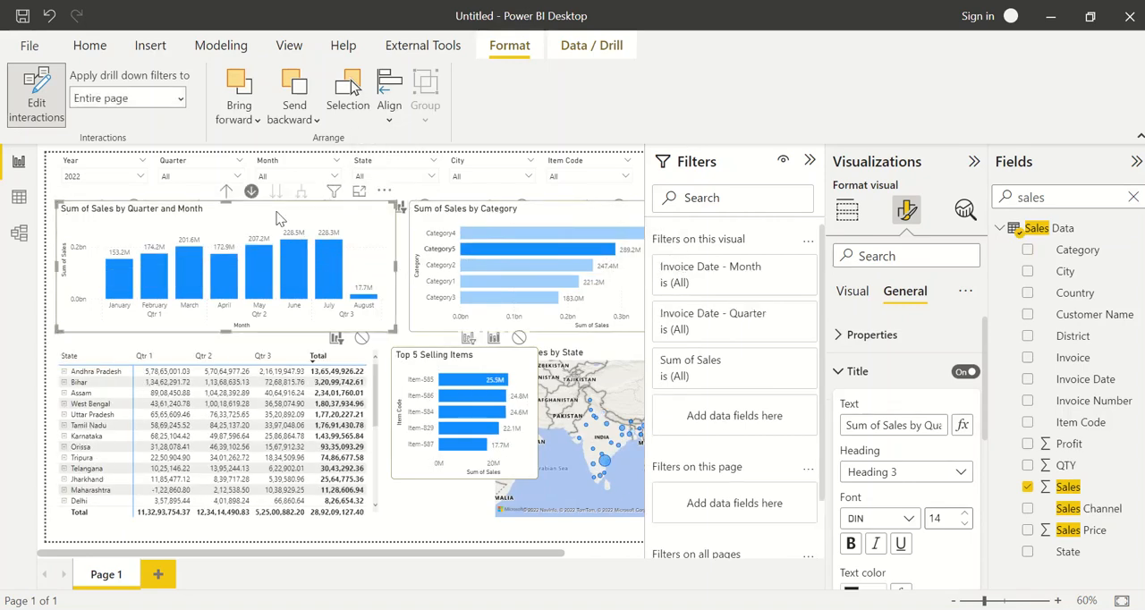
pyautogui.click(404, 211)
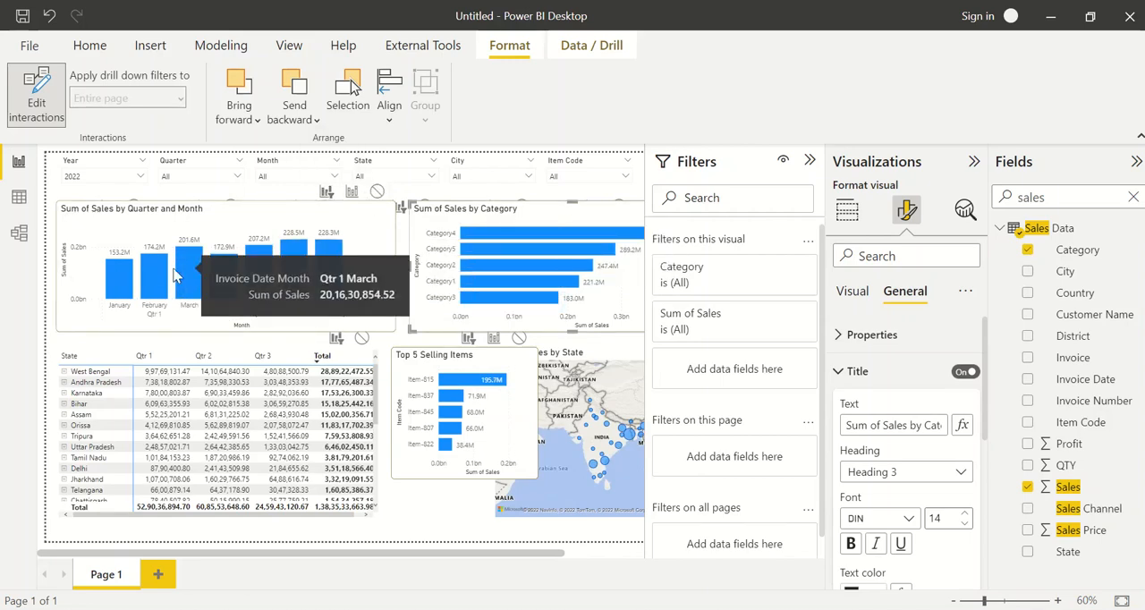
pyautogui.click(483, 233)
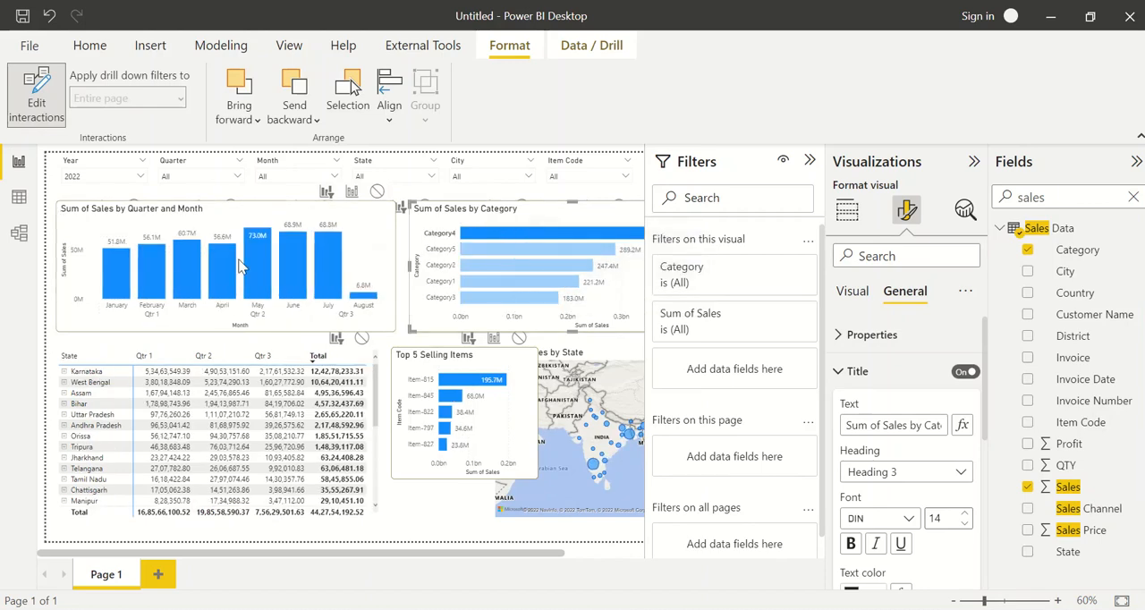
pyautogui.click(487, 272)
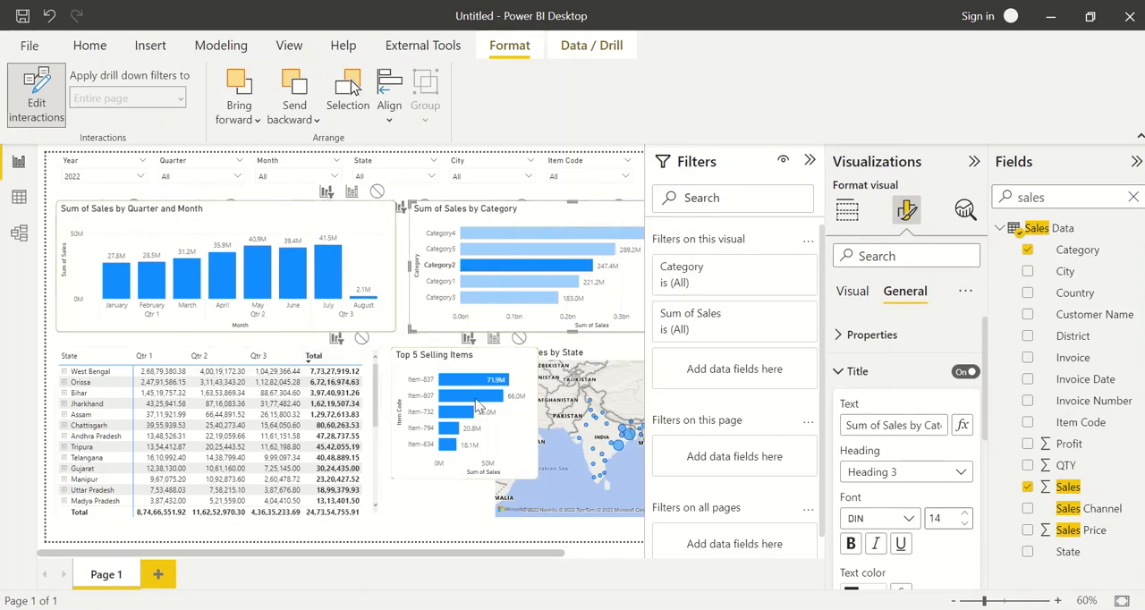
pyautogui.click(37, 96)
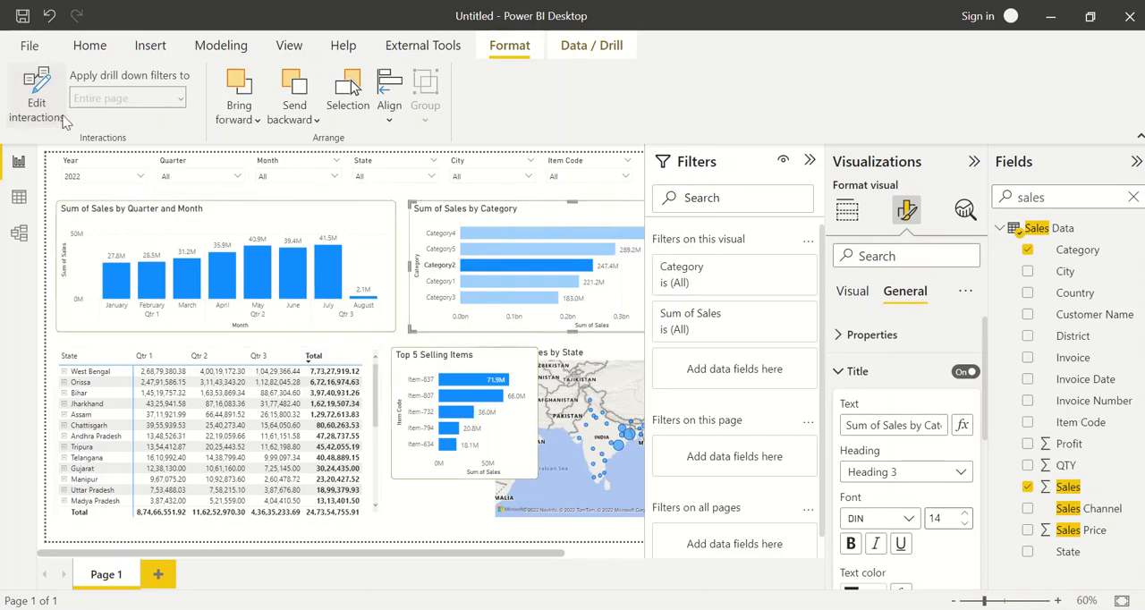
pyautogui.click(81, 51)
# Switch to the Sales Dashboard - Project1 report and review its monthly, category, matrix, Top 5 Selling Items and map visuals
pyautogui.click(404, 266)
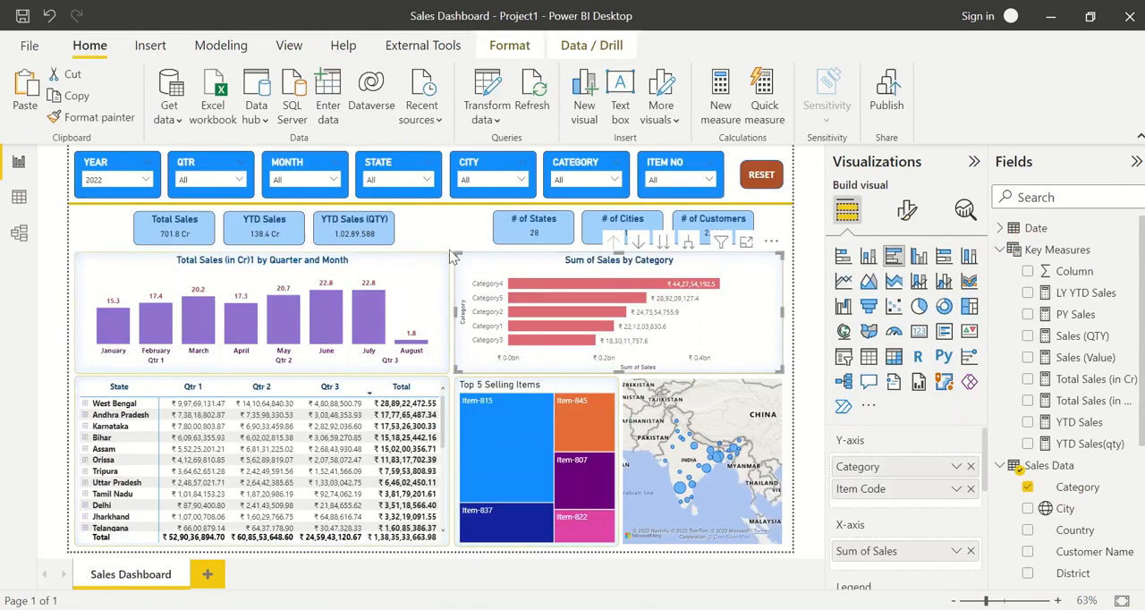
pyautogui.click(430, 256)
pyautogui.click(489, 258)
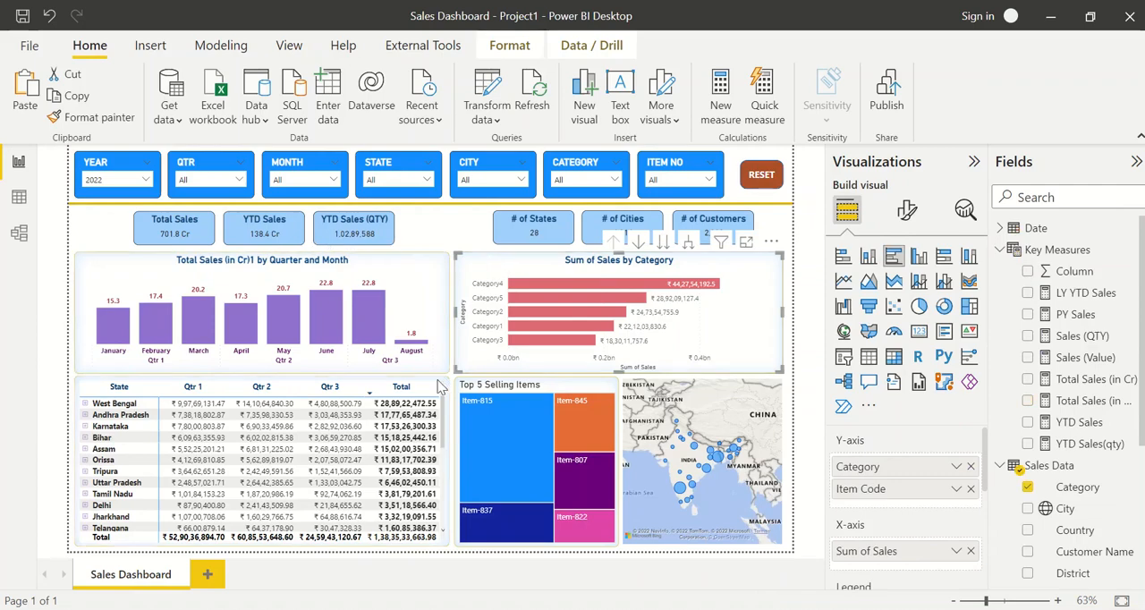
pyautogui.click(439, 385)
pyautogui.click(528, 383)
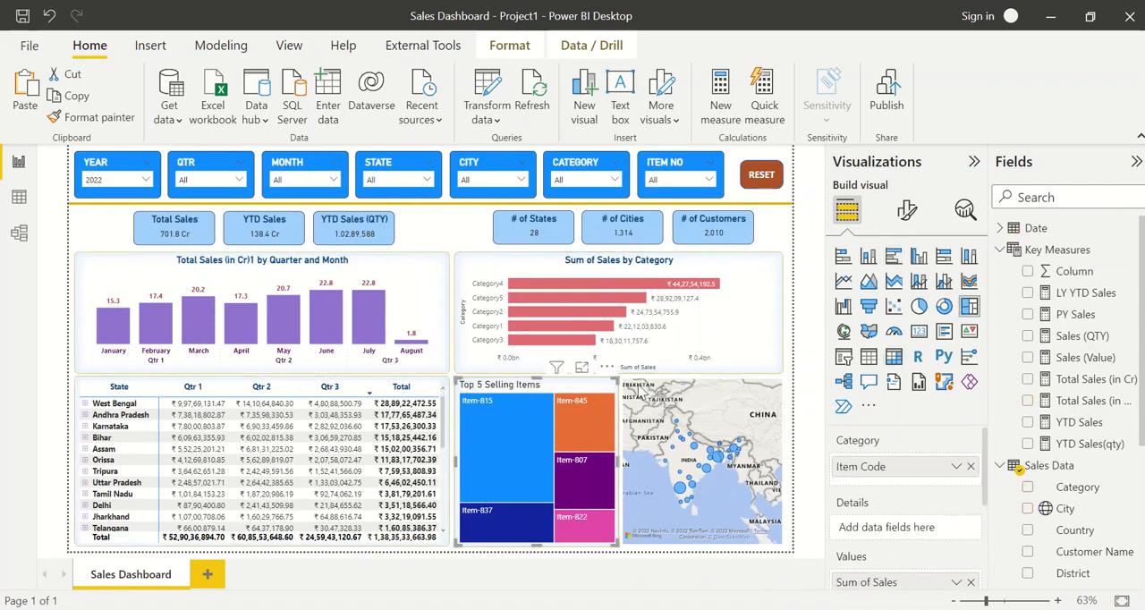
pyautogui.click(638, 385)
pyautogui.click(547, 384)
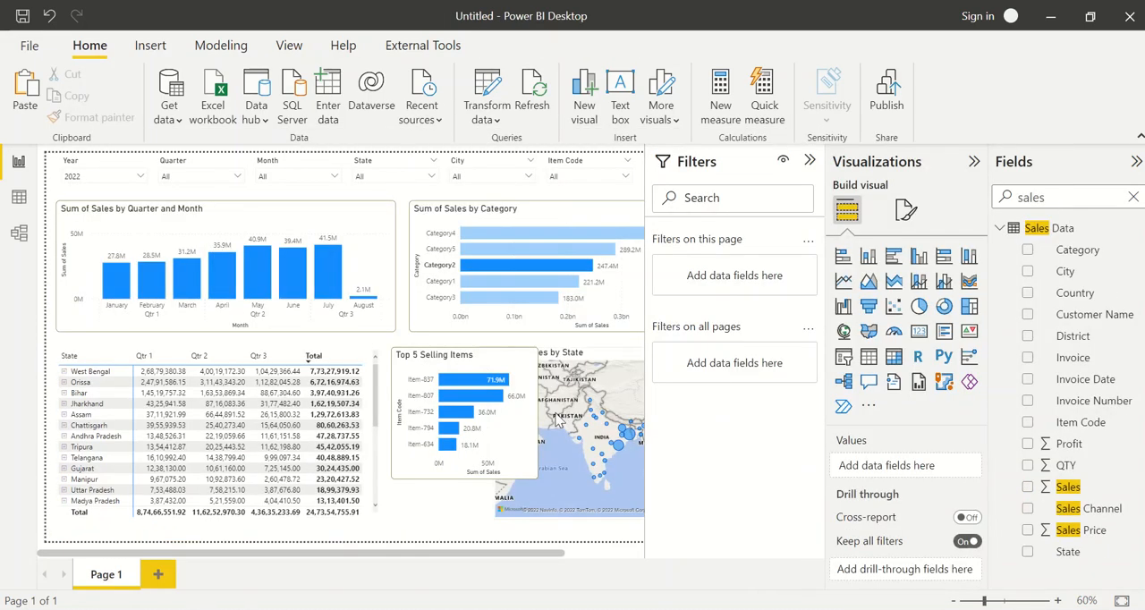
# Convert the Top 5 Selling Items bar chart to a treemap and move it closer to the state-city matrix
pyautogui.click(450, 363)
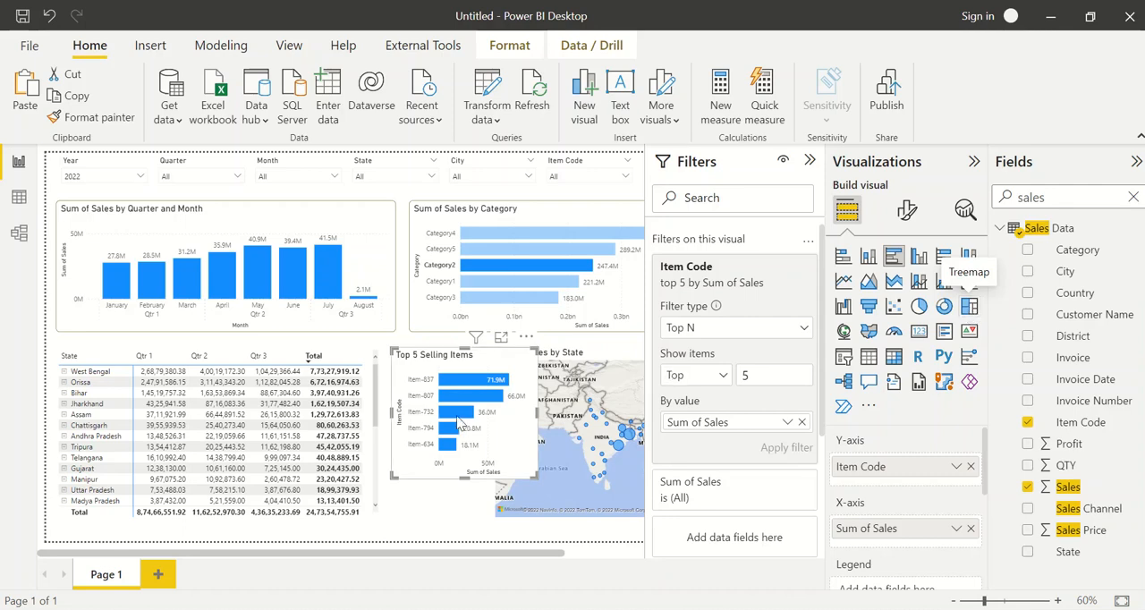
pyautogui.click(969, 308)
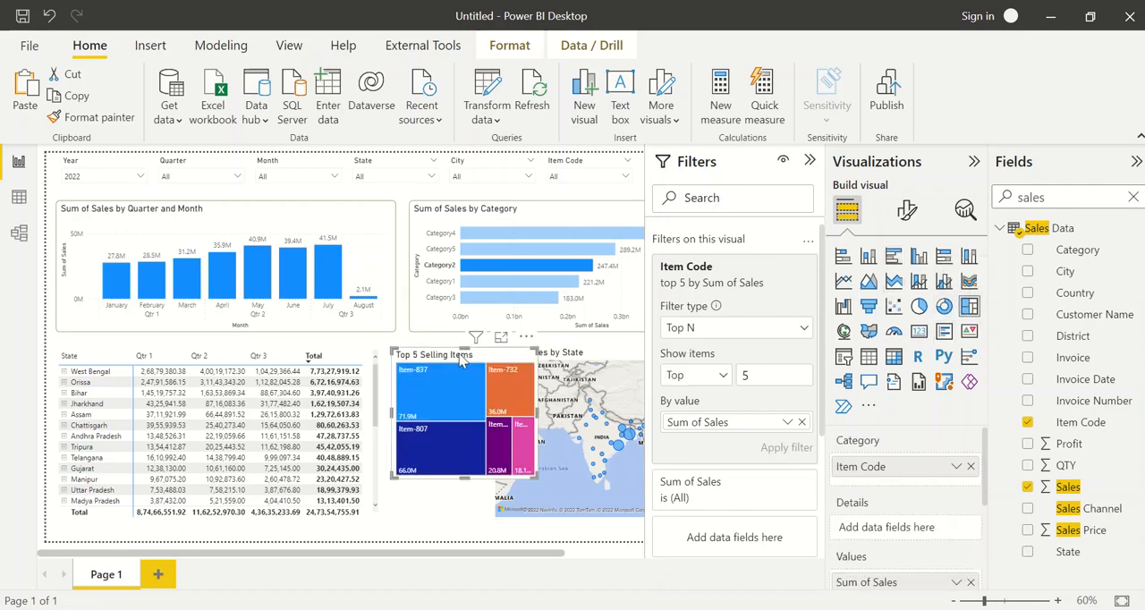
pyautogui.moveTo(427, 358); pyautogui.dragTo(401, 352)
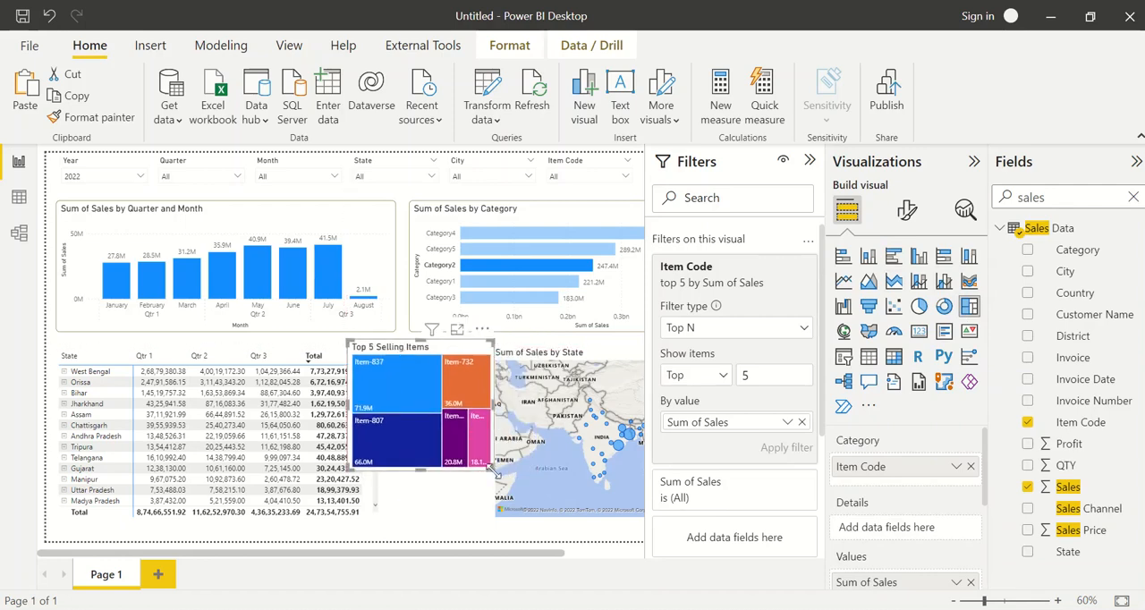
pyautogui.moveTo(494, 471); pyautogui.dragTo(606, 523)
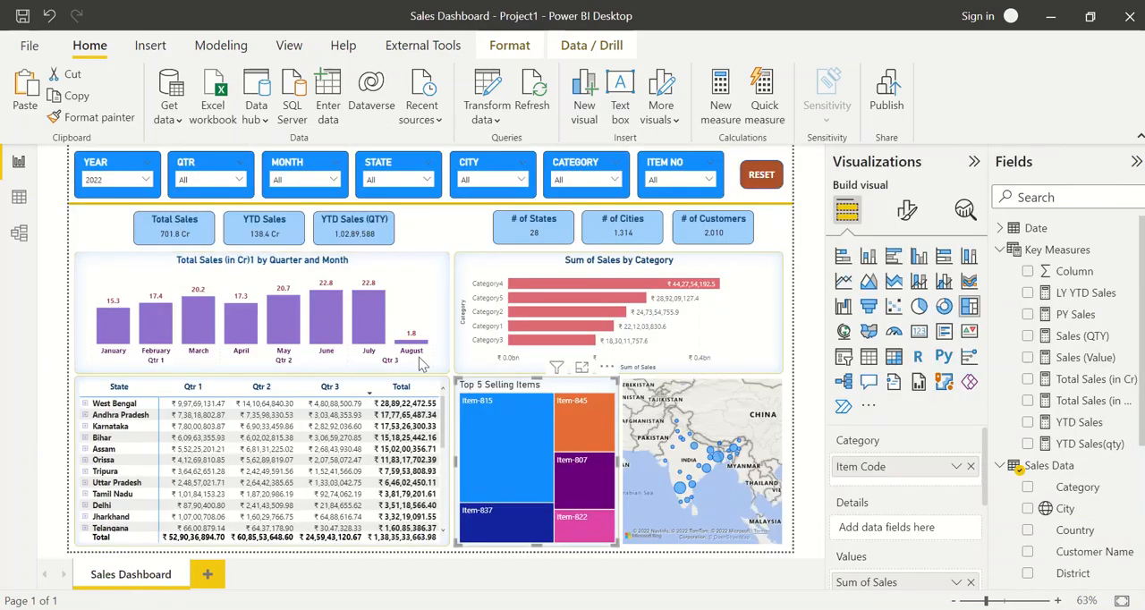
# Switch to the Sales Dashboard - Project1 report and review its sales, YTD, states, cities and customers KPI cards
pyautogui.click(452, 234)
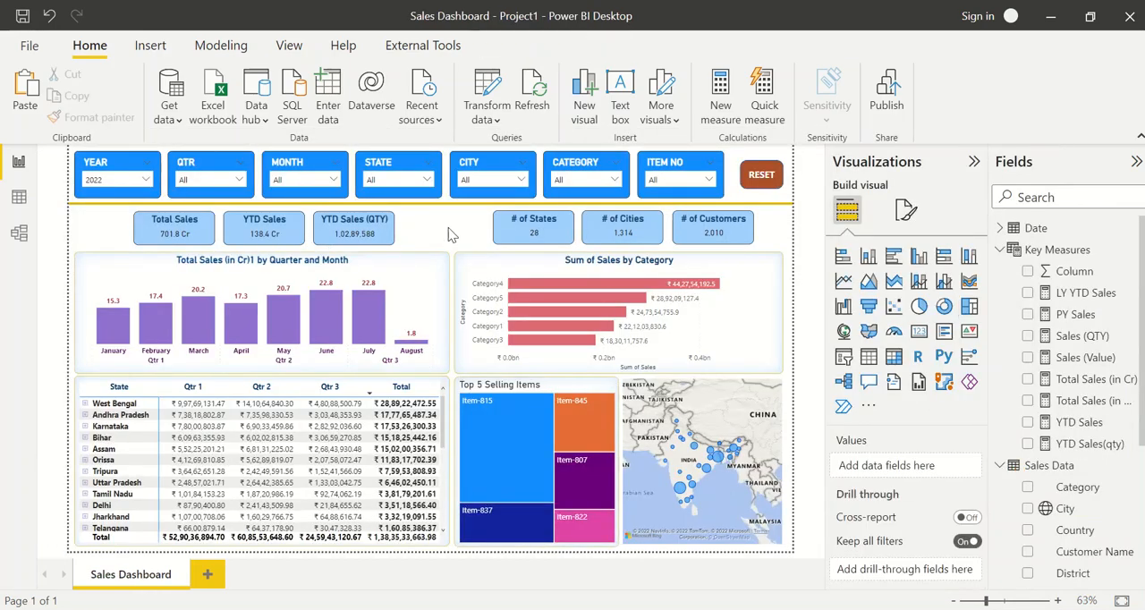
pyautogui.click(267, 228)
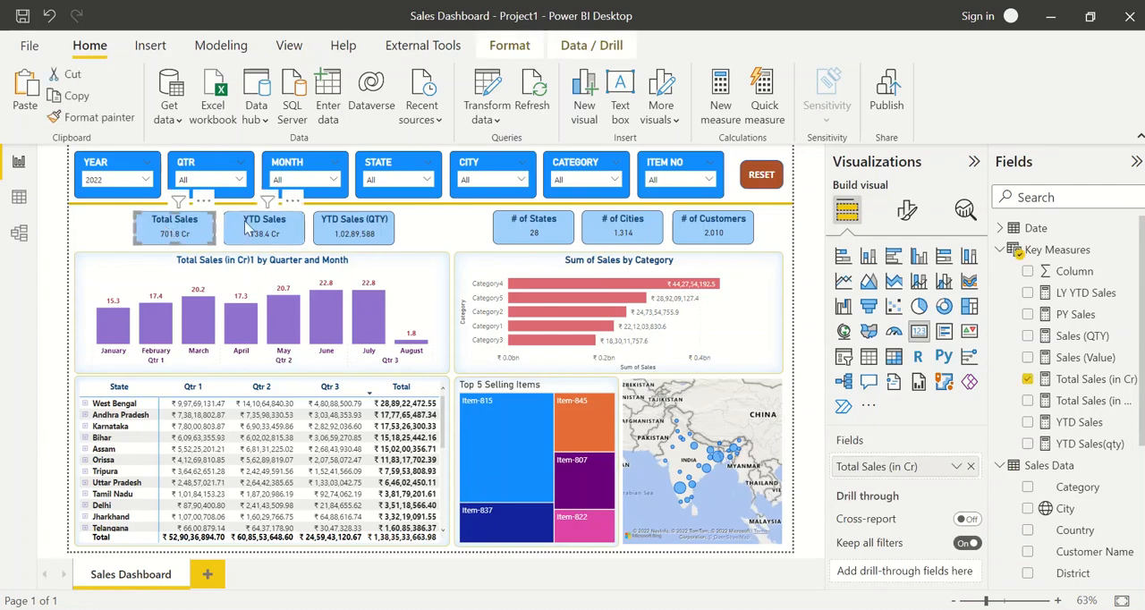
pyautogui.click(367, 228)
pyautogui.click(533, 228)
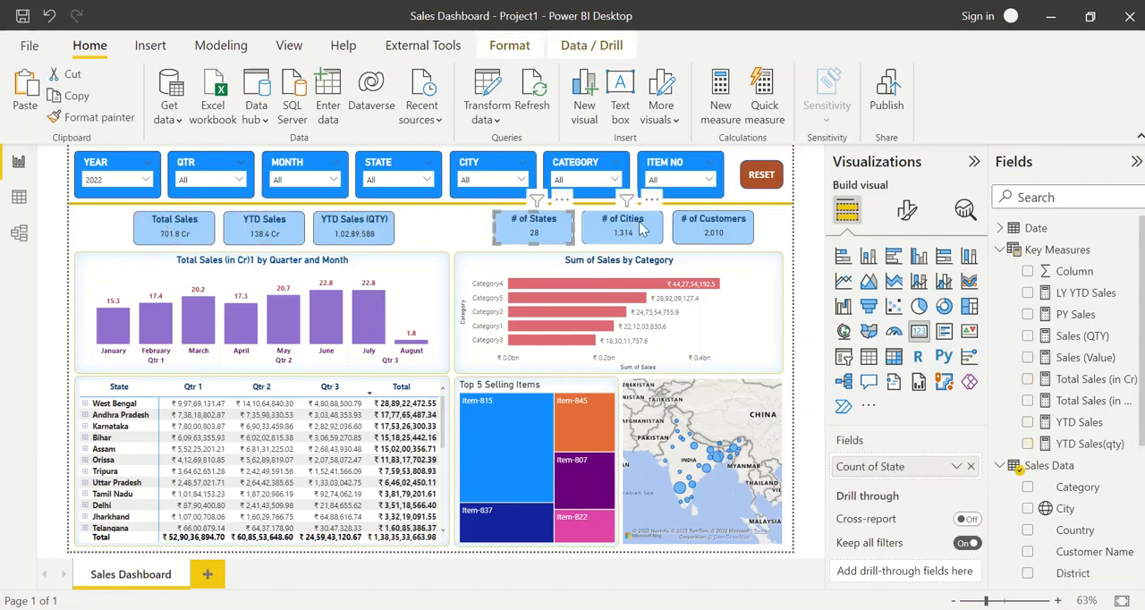
pyautogui.click(622, 228)
pyautogui.click(702, 229)
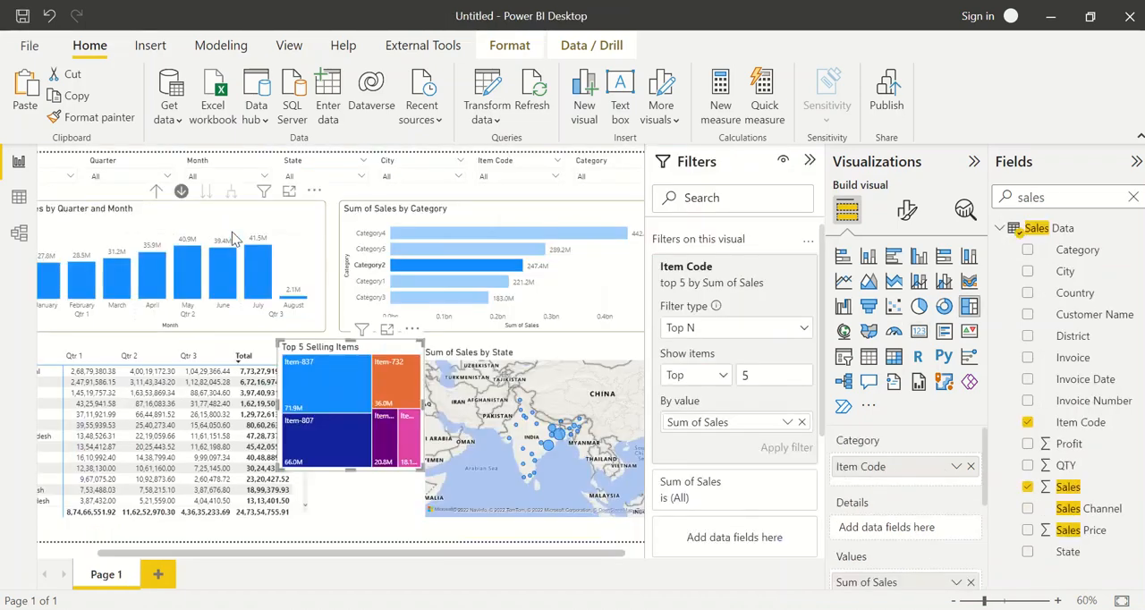
# In the untitled report, fit the page to the view and move the Sum of Sales by Quarter and Month chart down, away from the slicers
pyautogui.click(1121, 600)
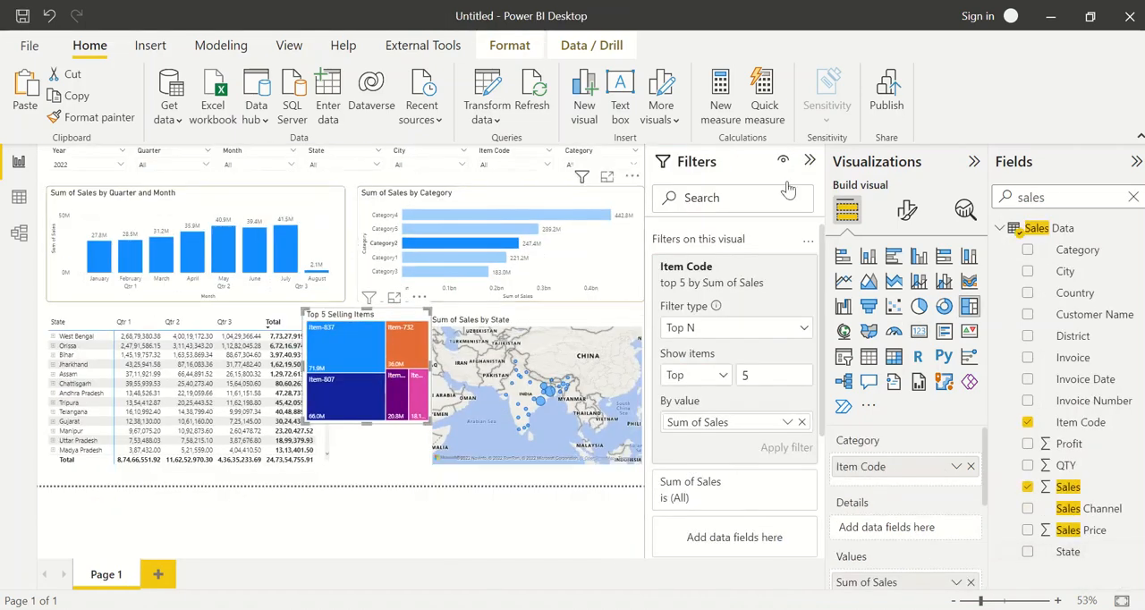
pyautogui.click(353, 262)
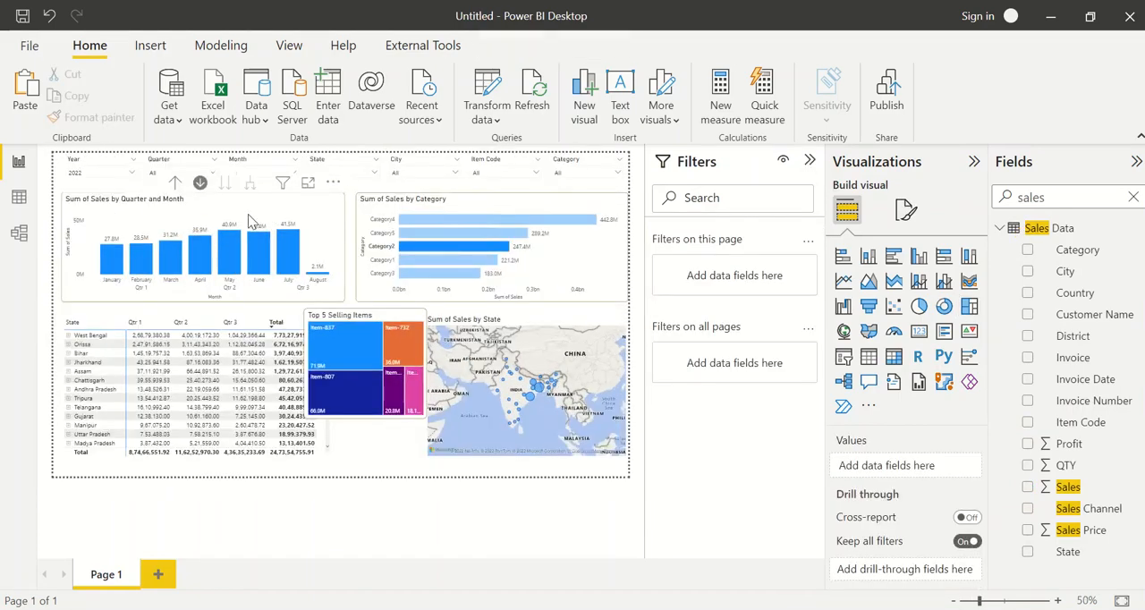
pyautogui.moveTo(249, 218); pyautogui.dragTo(250, 257)
pyautogui.click(216, 201)
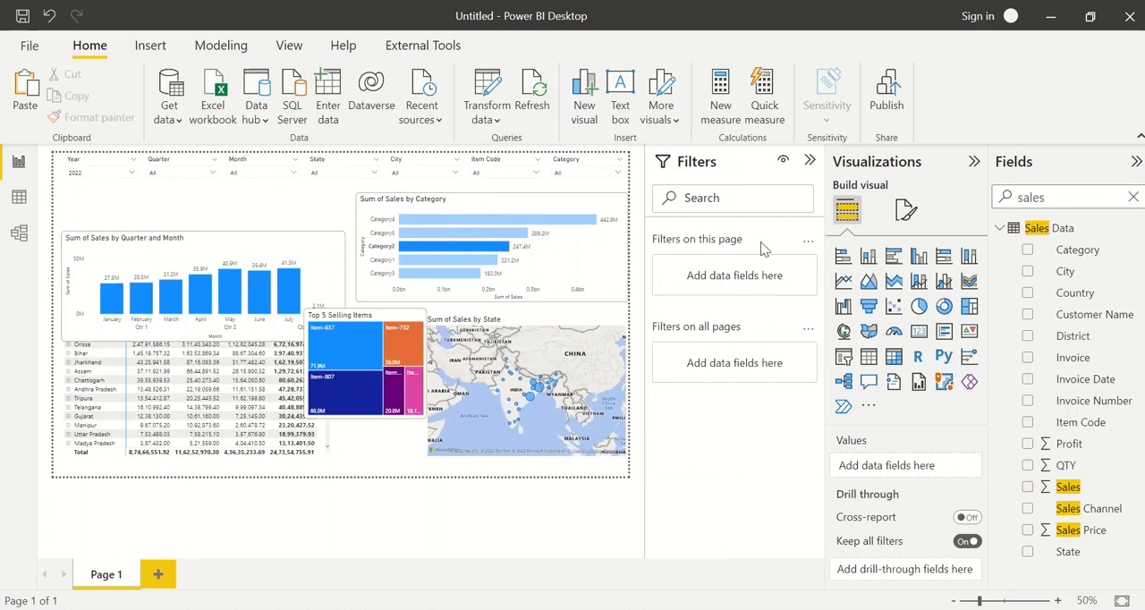
# Add a Card visual showing Sum of Sales and place it just below the Year slicer
pyautogui.click(919, 333)
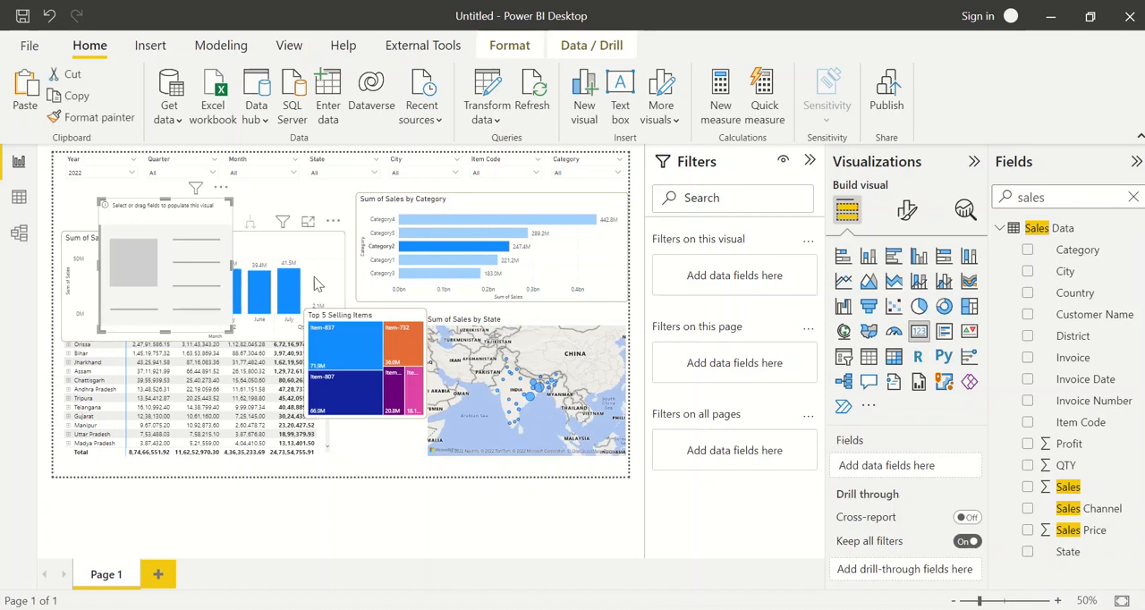
pyautogui.doubleClick(1047, 200)
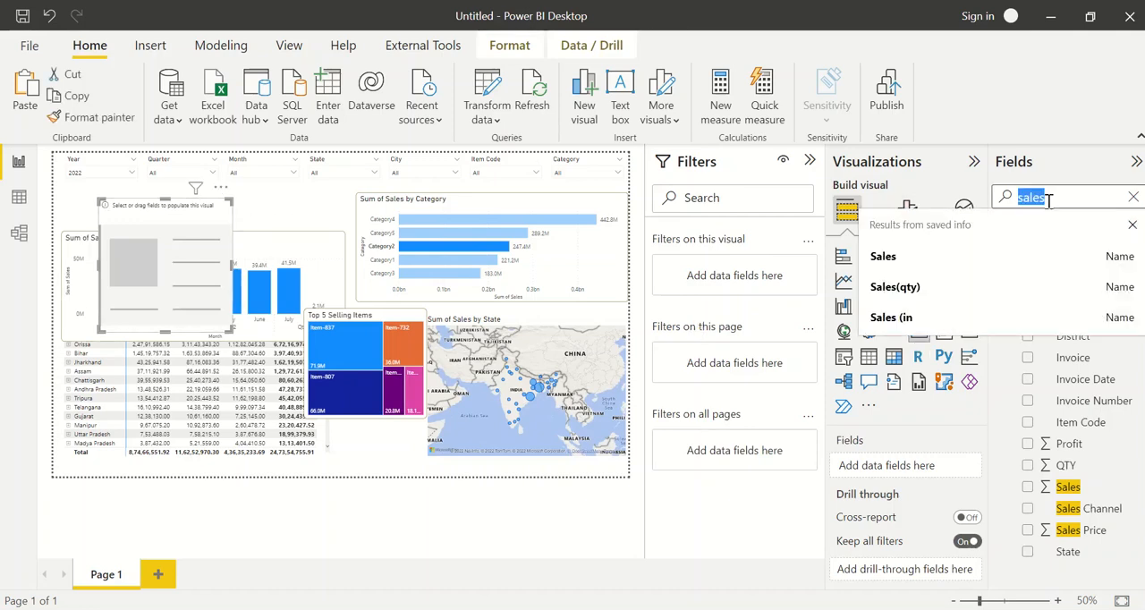
pyautogui.click(1048, 201)
pyautogui.click(1028, 487)
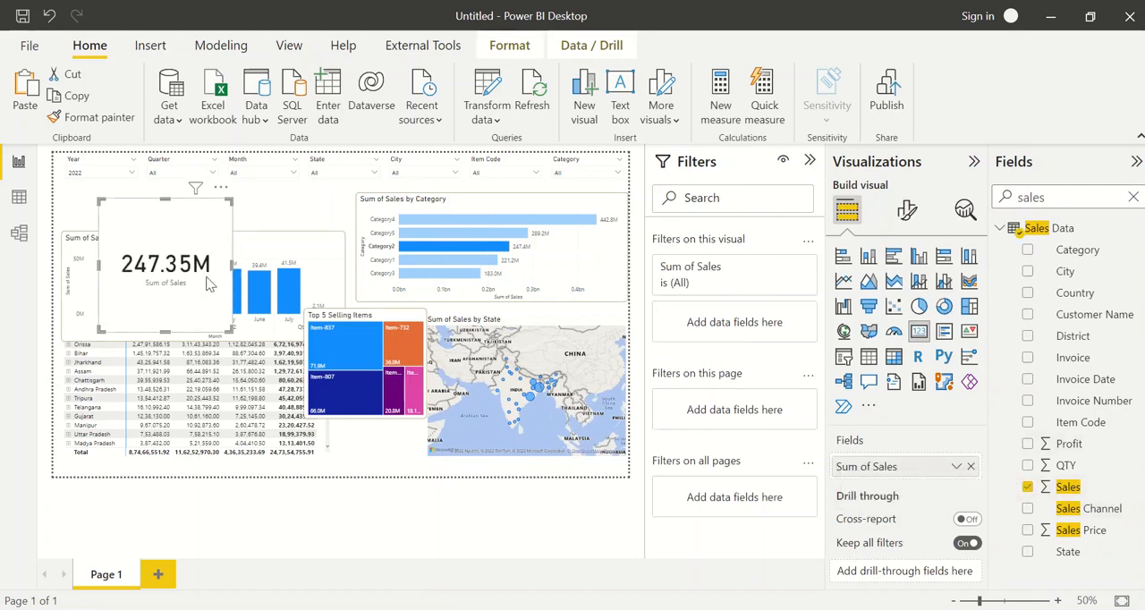
pyautogui.moveTo(208, 284)
pyautogui.mouseDown()
pyautogui.moveTo(189, 300)
pyautogui.moveTo(199, 322)
pyautogui.moveTo(211, 295)
pyautogui.mouseUp()
# Test the Sum of Sales card with years 2021 and 2020, clear the Year slicer, and nudge the card toward the page's left edge
pyautogui.click(100, 173)
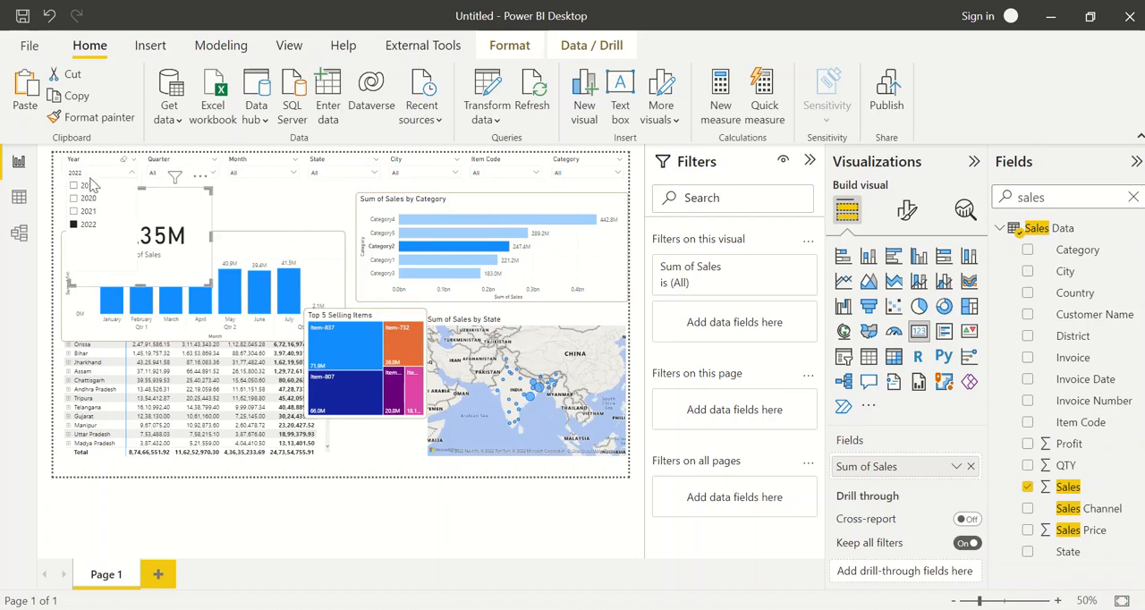
pyautogui.click(182, 235)
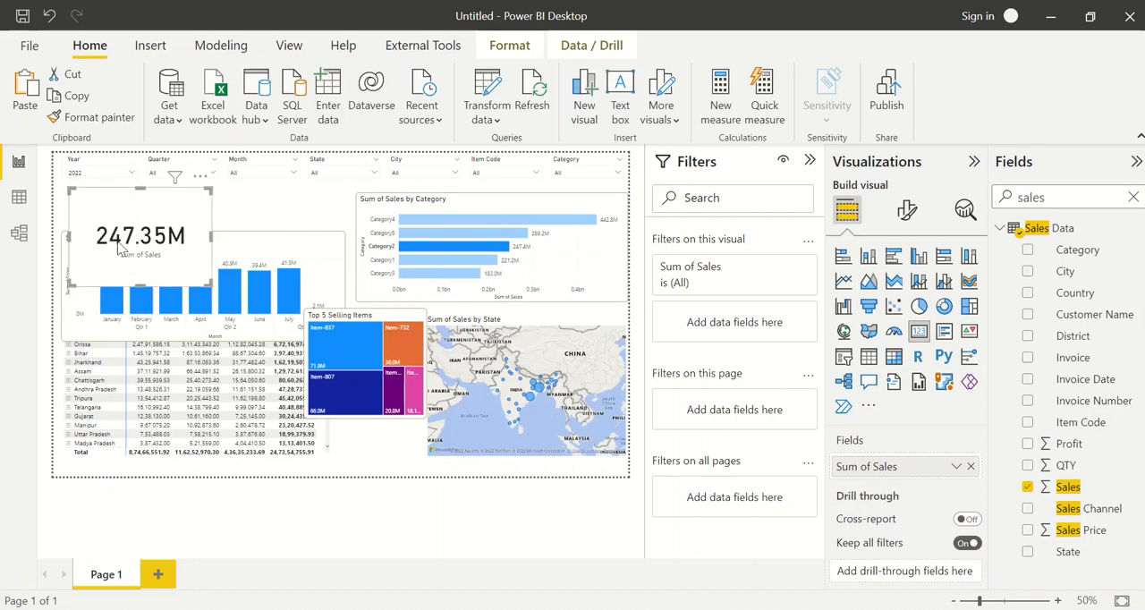
pyautogui.click(108, 177)
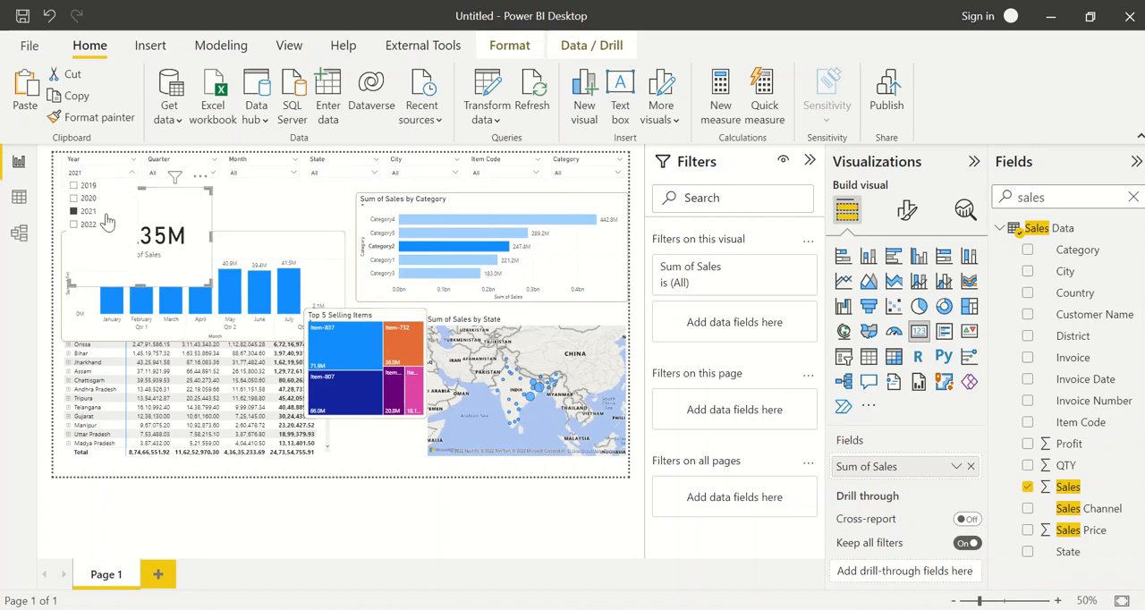
pyautogui.click(107, 215)
pyautogui.click(110, 174)
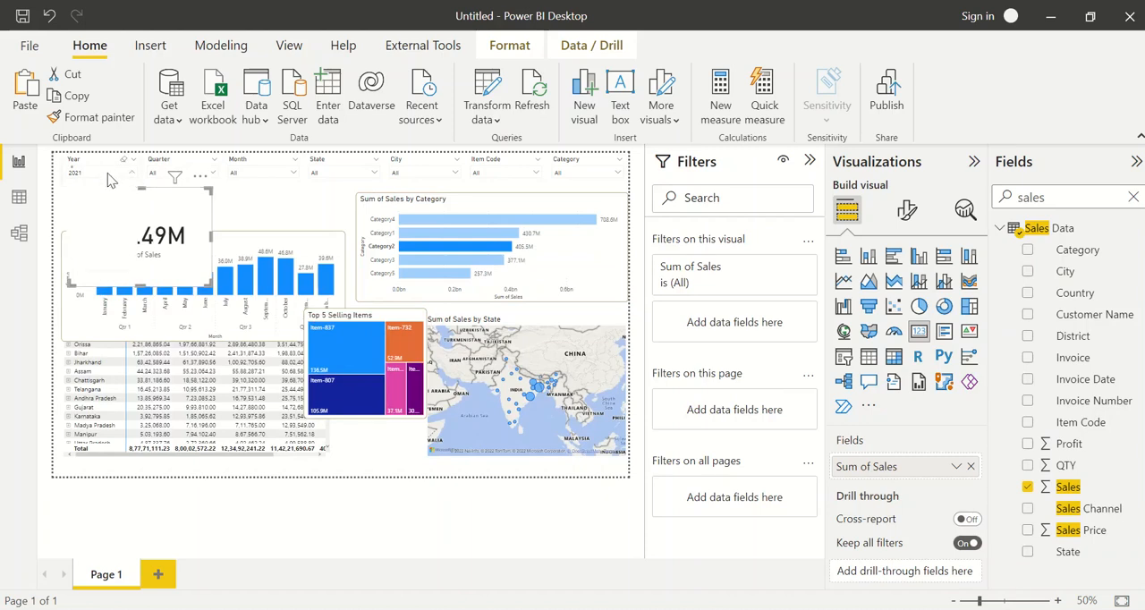
pyautogui.click(87, 205)
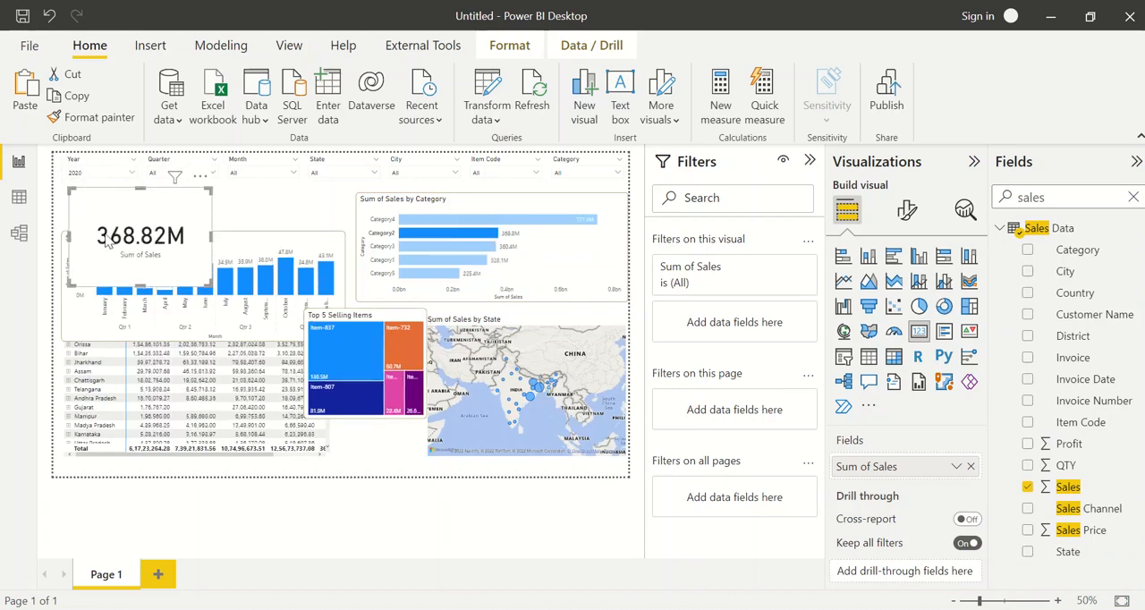
pyautogui.click(123, 163)
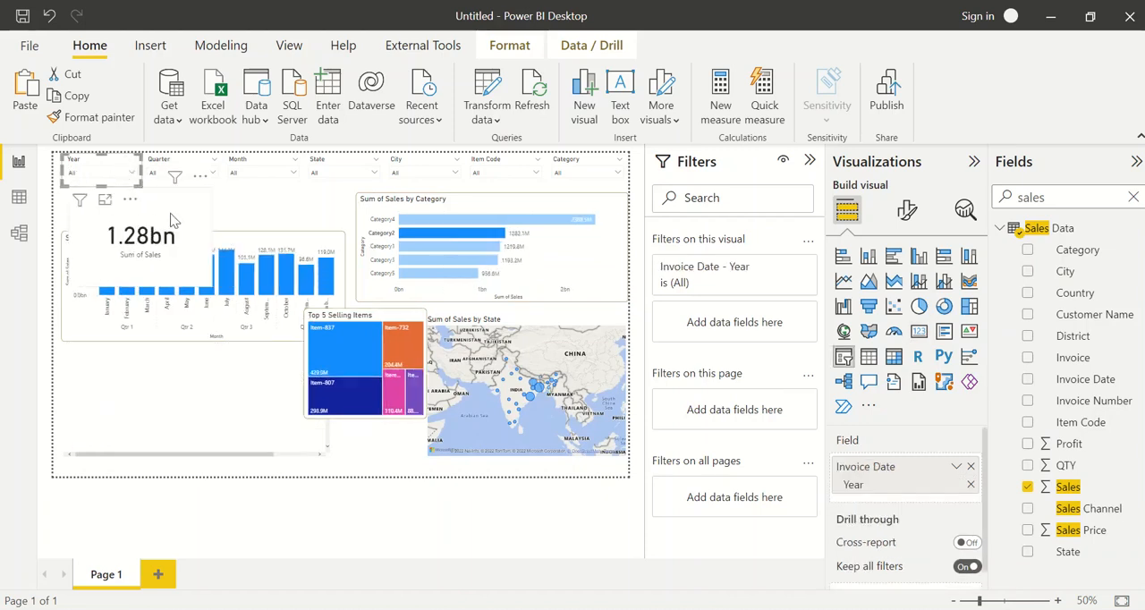
pyautogui.moveTo(172, 218); pyautogui.dragTo(163, 218)
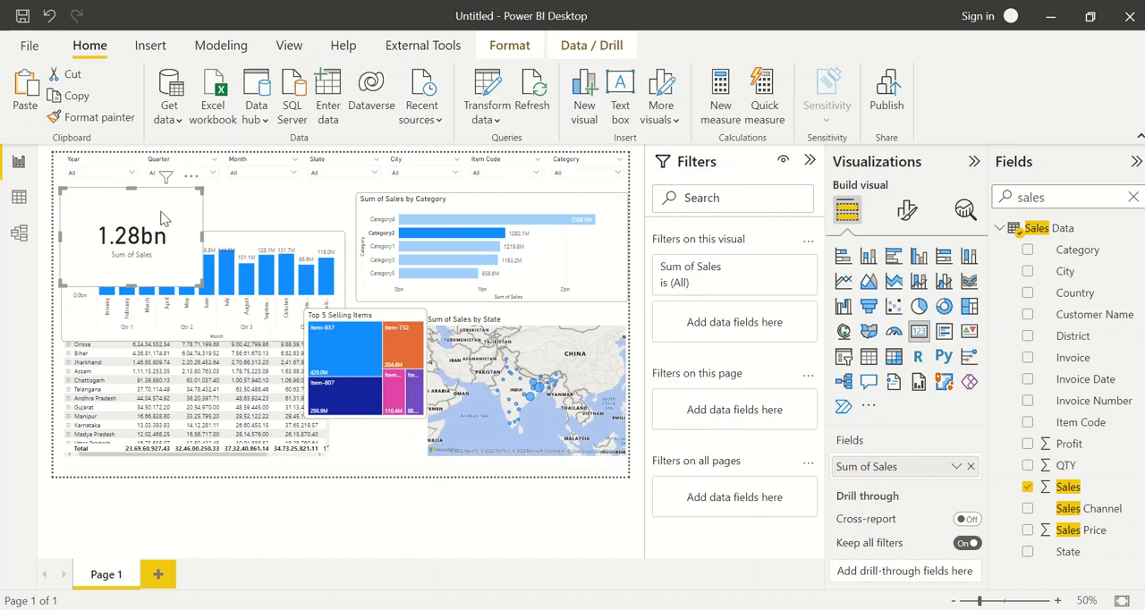
# Test the Sum of Sales card with January, February and March in the Month slicer, leaving March selected
pyautogui.click(256, 209)
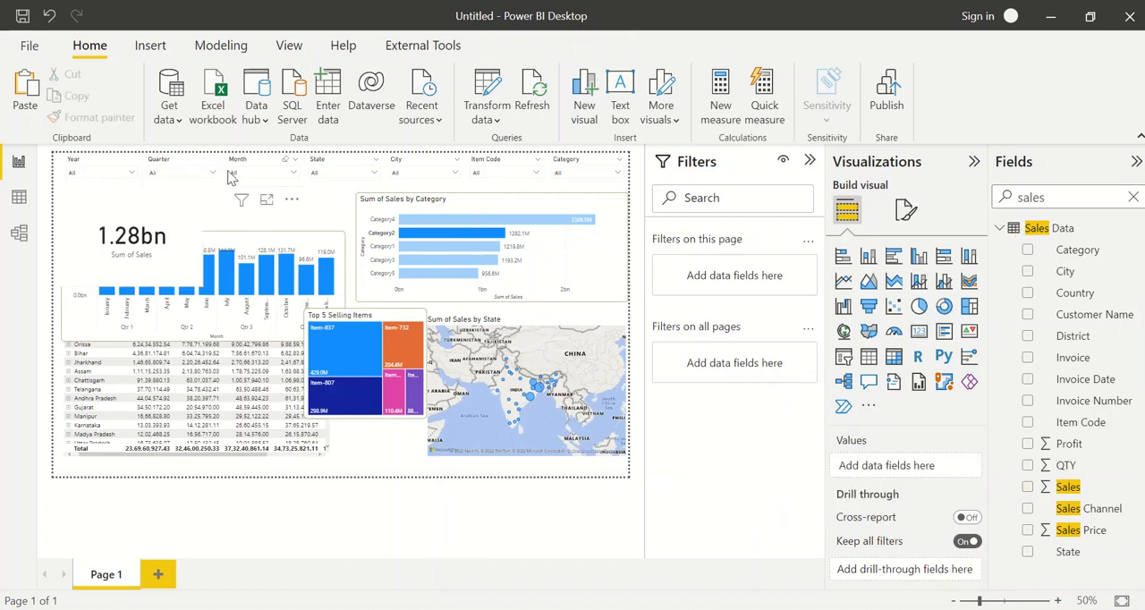
pyautogui.click(231, 173)
pyautogui.click(248, 185)
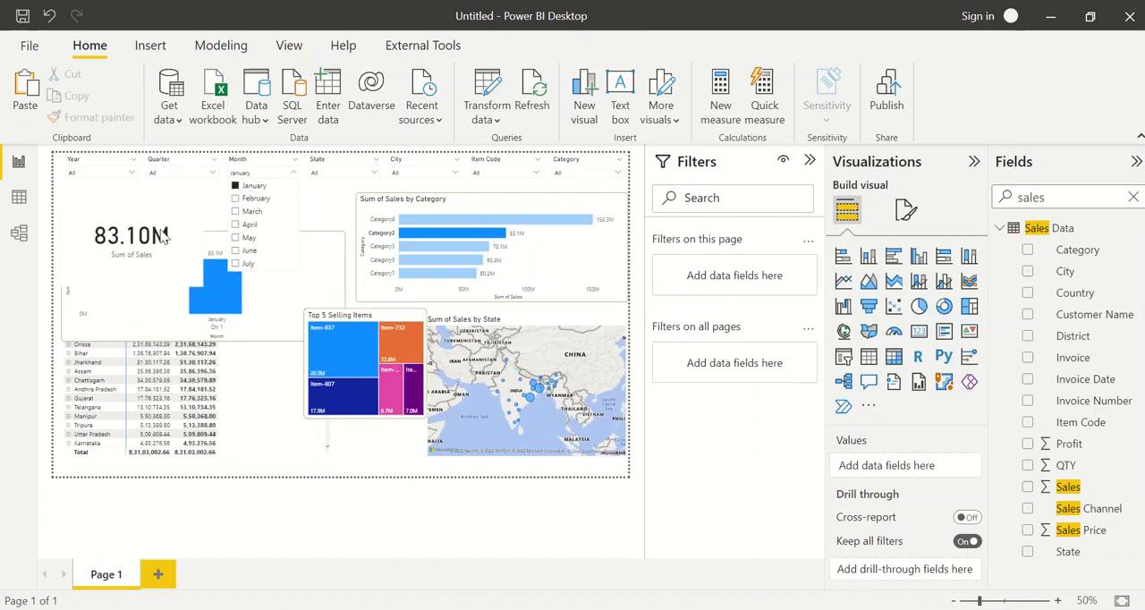
pyautogui.click(253, 198)
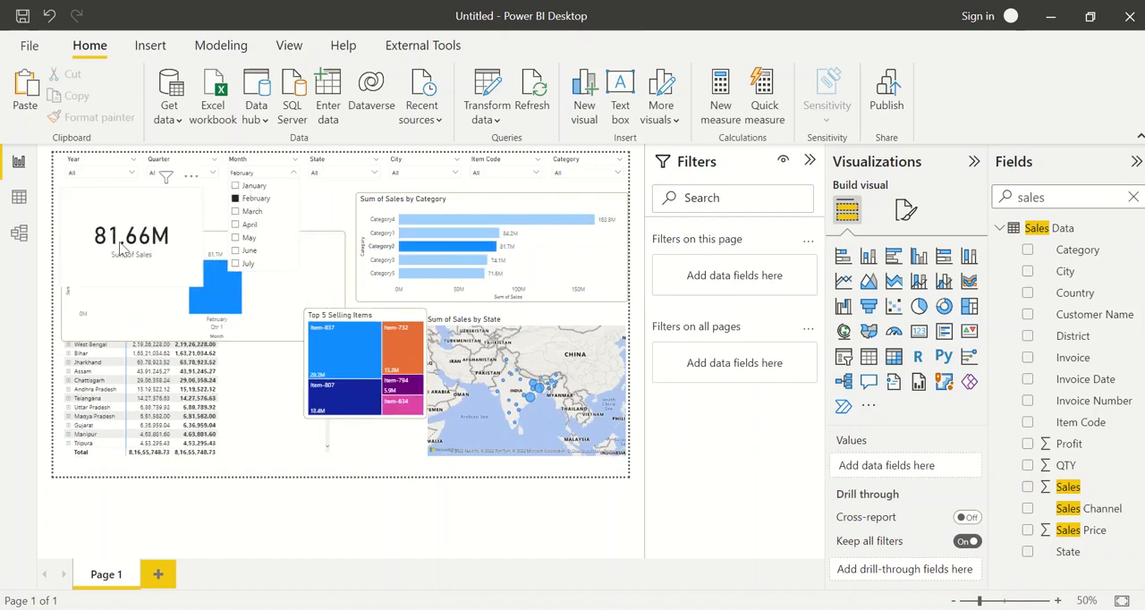
pyautogui.click(250, 211)
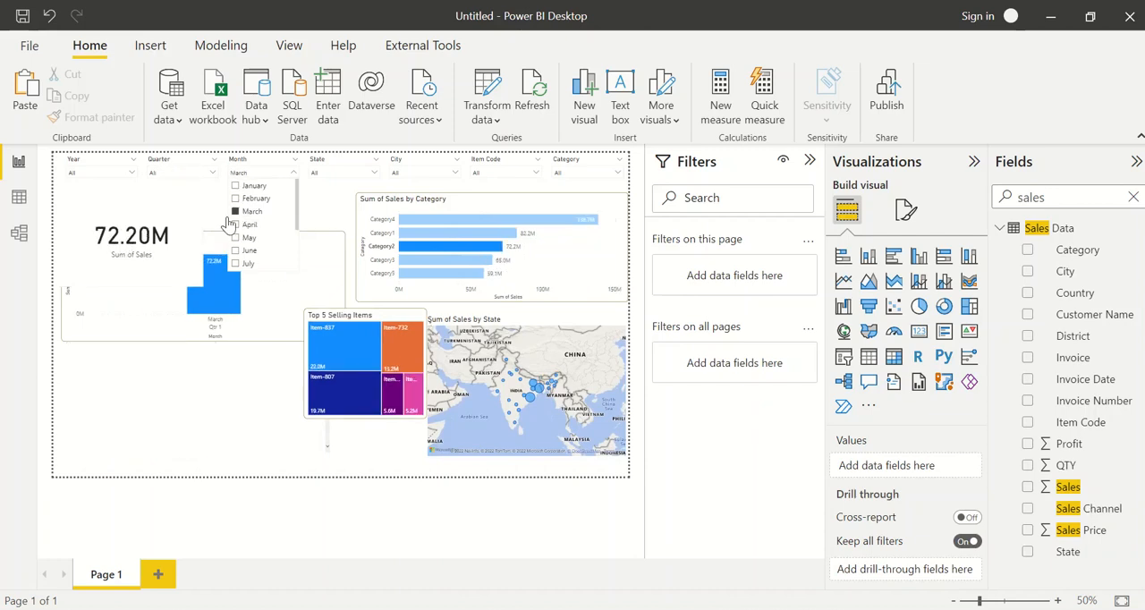
pyautogui.click(109, 241)
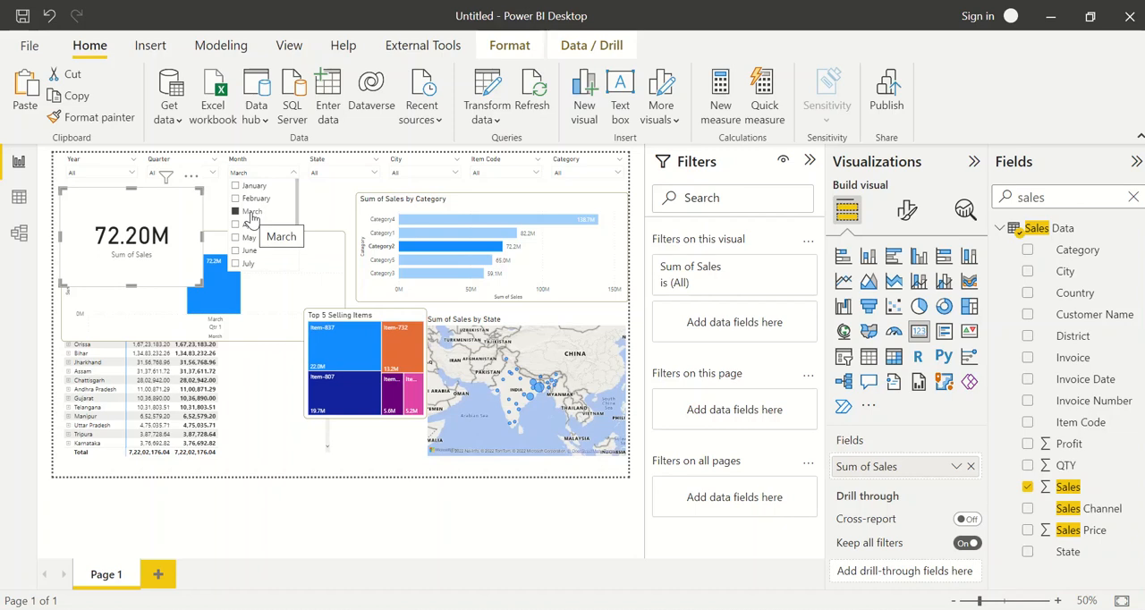
pyautogui.click(334, 210)
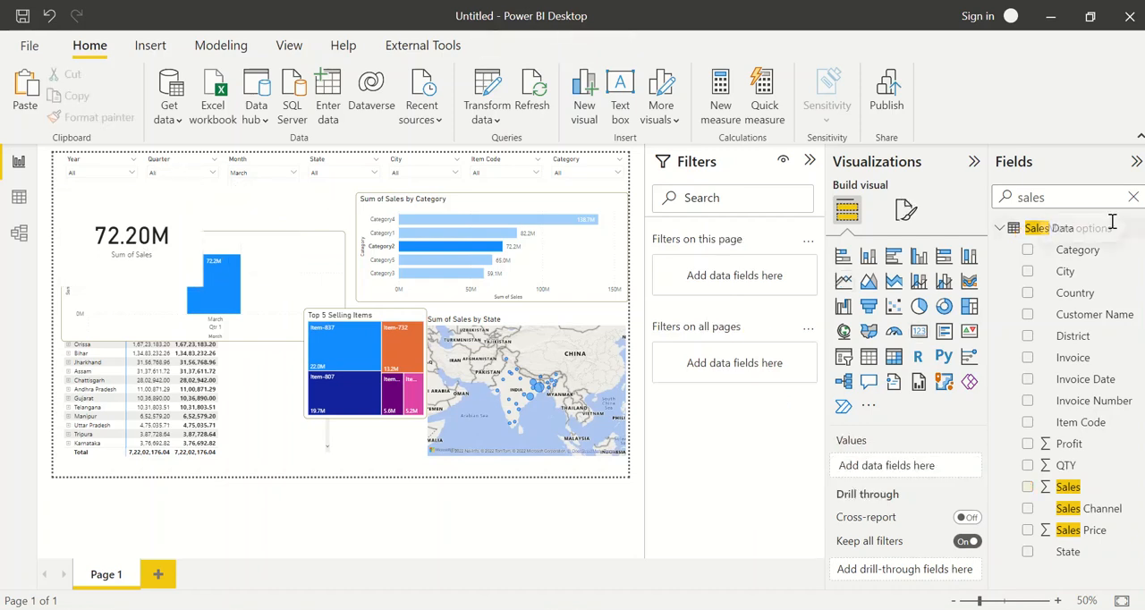
# Clear the field search and collapse the Date and Sales Data tables in the field list
pyautogui.click(1133, 198)
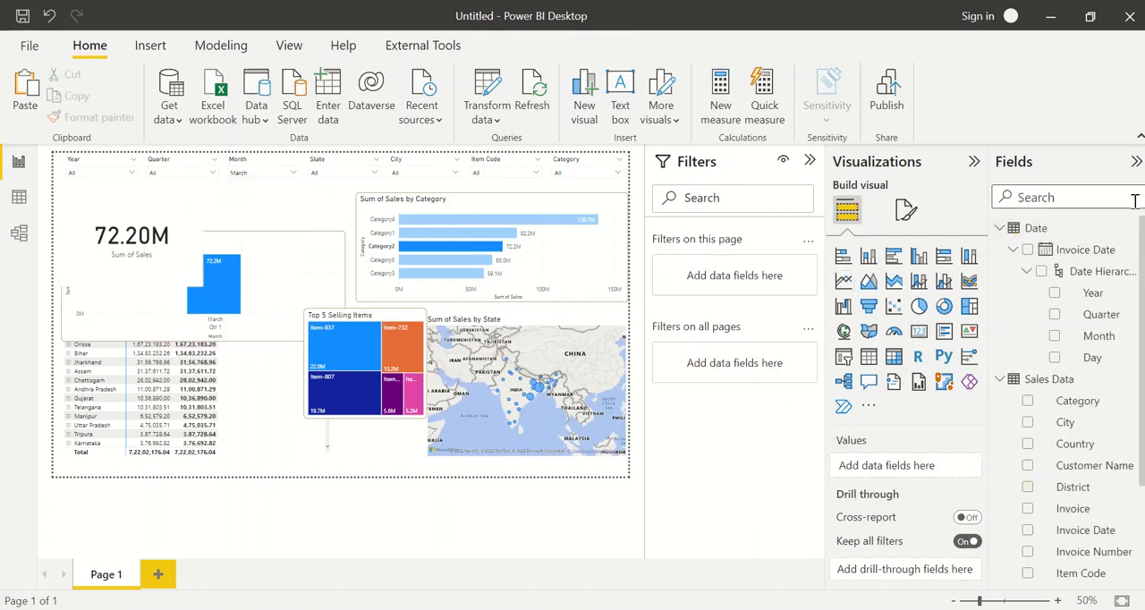
pyautogui.click(1000, 228)
pyautogui.click(999, 250)
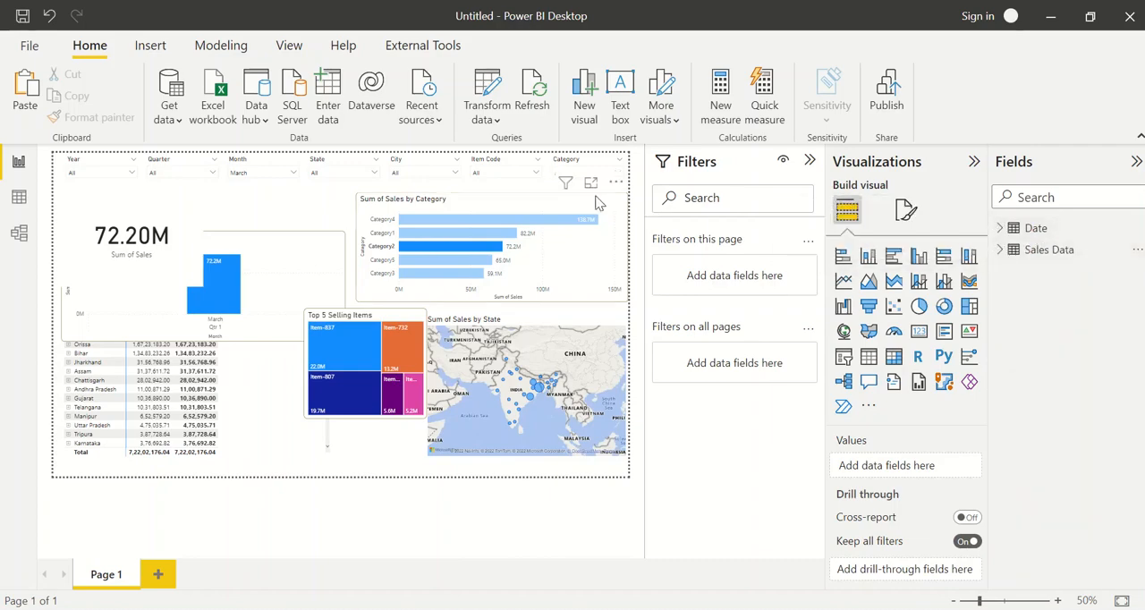
# Create a new calculated table named Key Measures in Data view and return to the report page
pyautogui.click(20, 198)
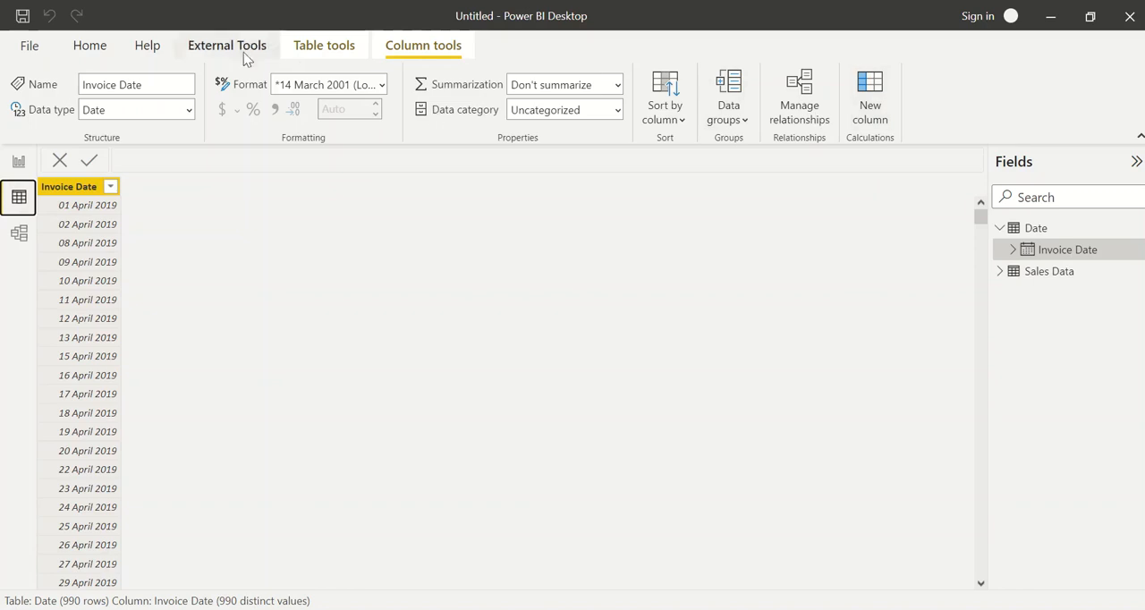
pyautogui.click(304, 46)
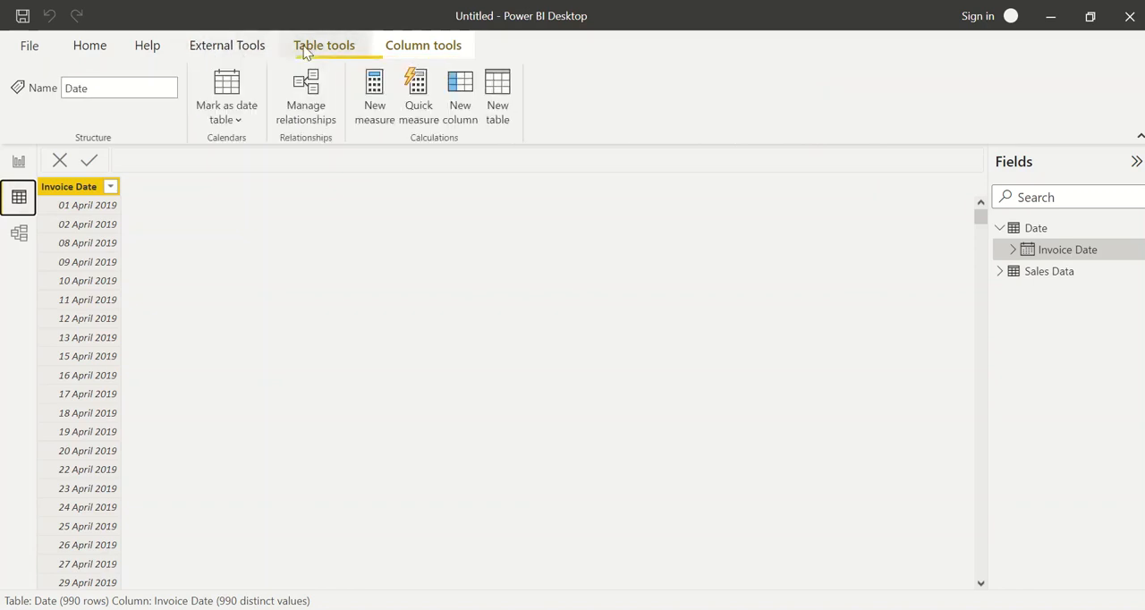
pyautogui.click(501, 100)
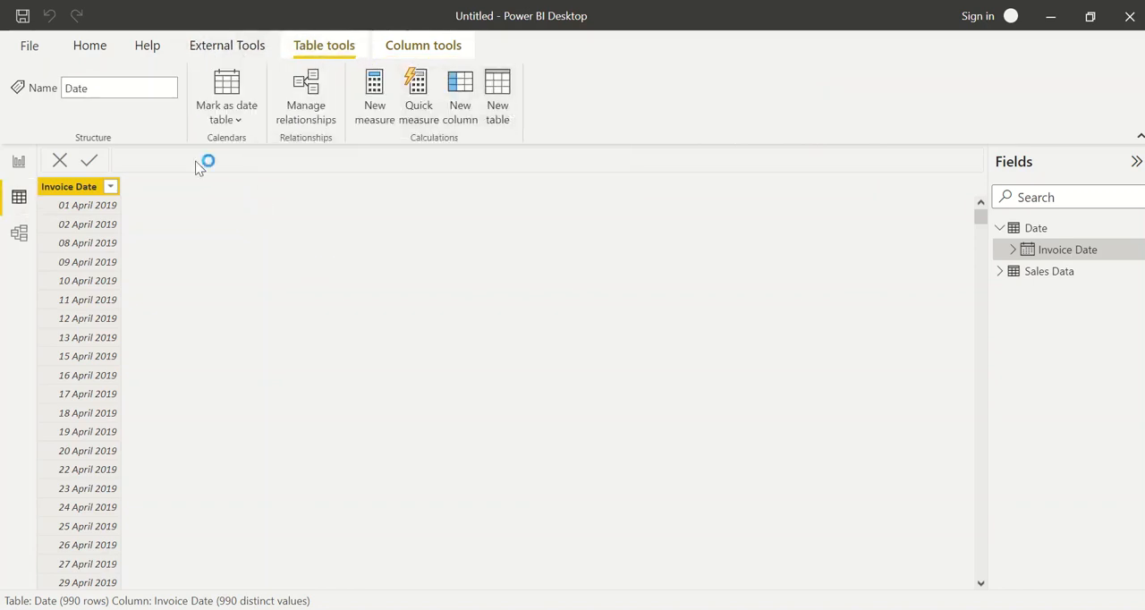
pyautogui.write('Ke')
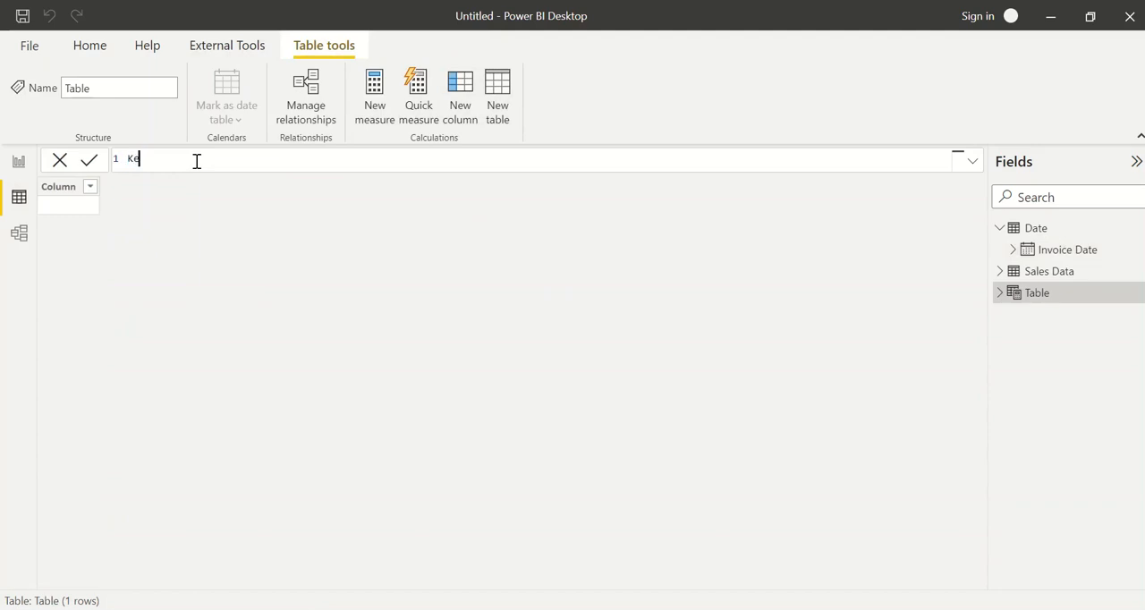
pyautogui.write('ures=')
pyautogui.press('Return')
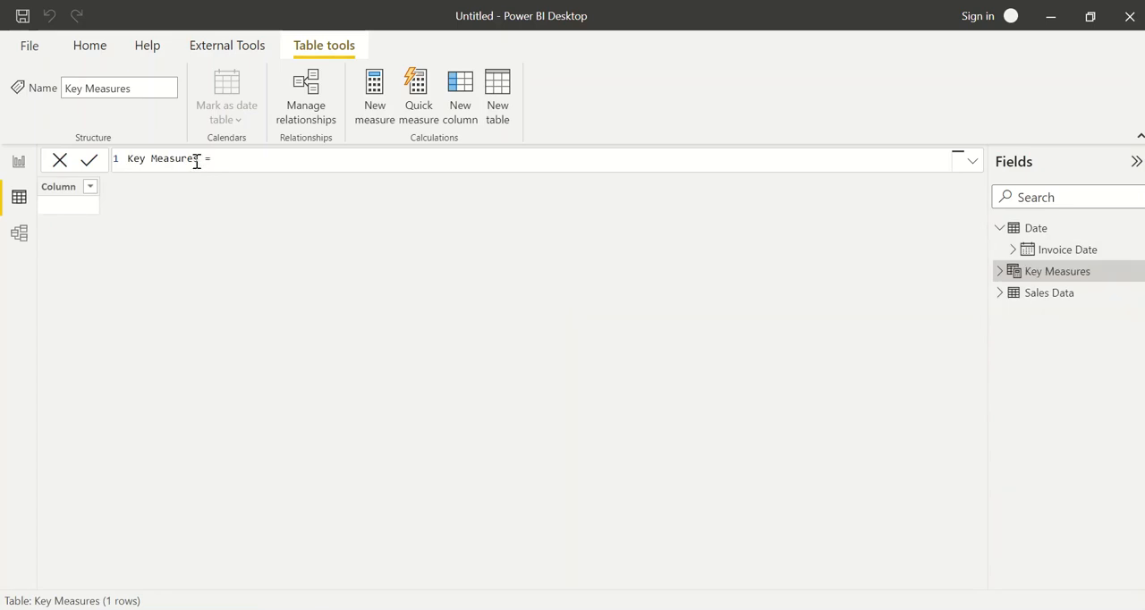
pyautogui.click(19, 161)
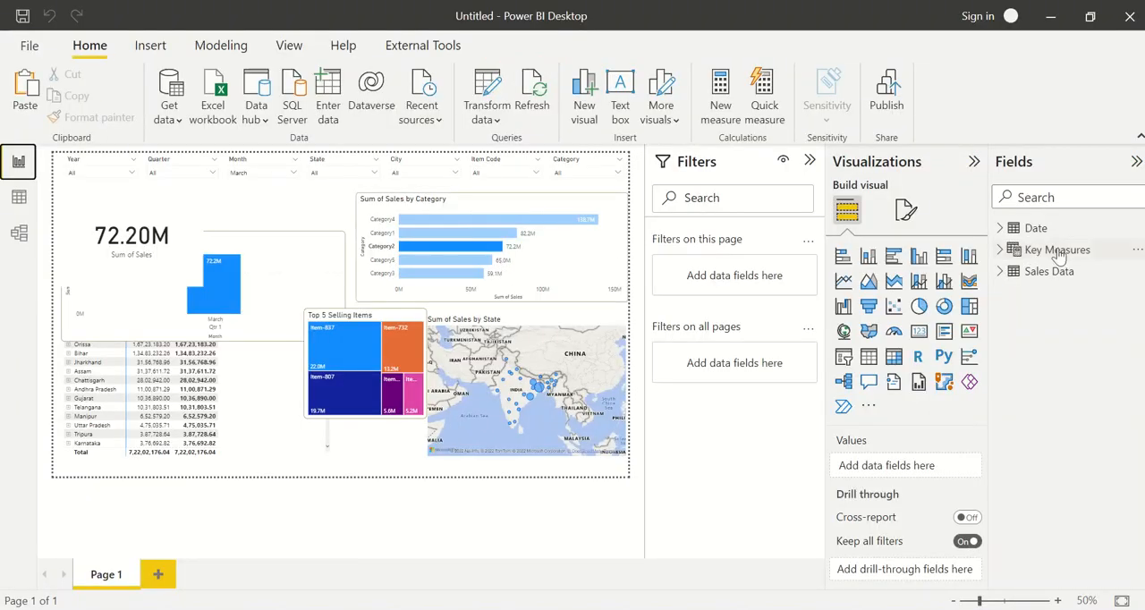
# Add a new measure named YTD Sales to the Key Measures table and begin its formula with the TOTALYTD function
pyautogui.click(1132, 252)
pyautogui.click(1092, 260)
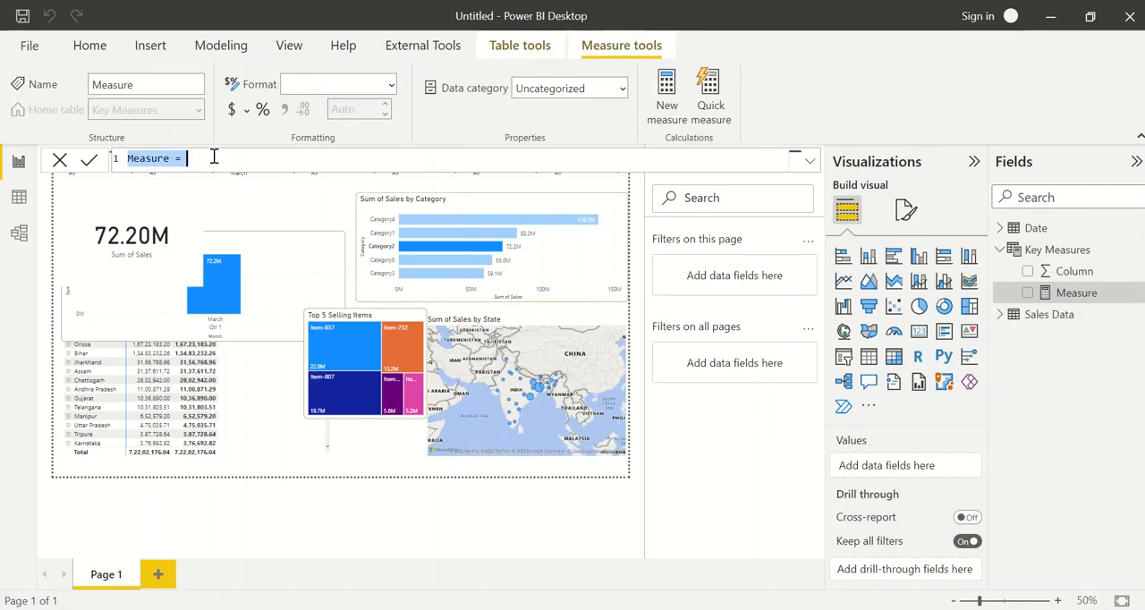
pyautogui.write('YT Dsa')
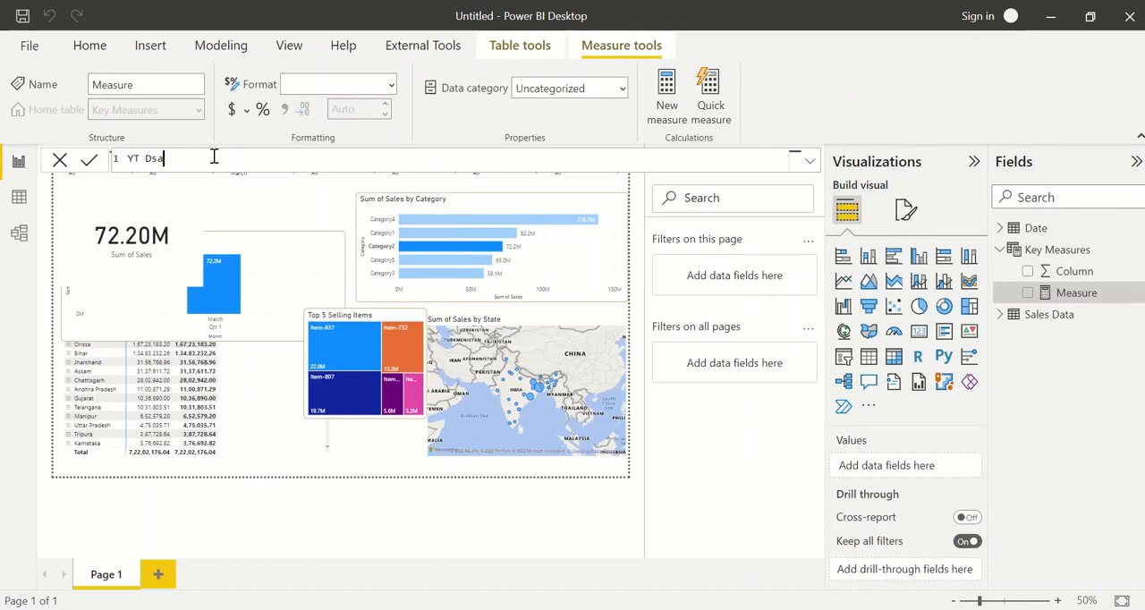
pyautogui.write('les')
pyautogui.press('BackSpace')
pyautogui.press('BackSpace')
pyautogui.press('BackSpace')
pyautogui.press('BackSpace')
pyautogui.press('BackSpace')
pyautogui.press('BackSpace')
pyautogui.press('BackSpace')
pyautogui.write('D Sales = totalytd')
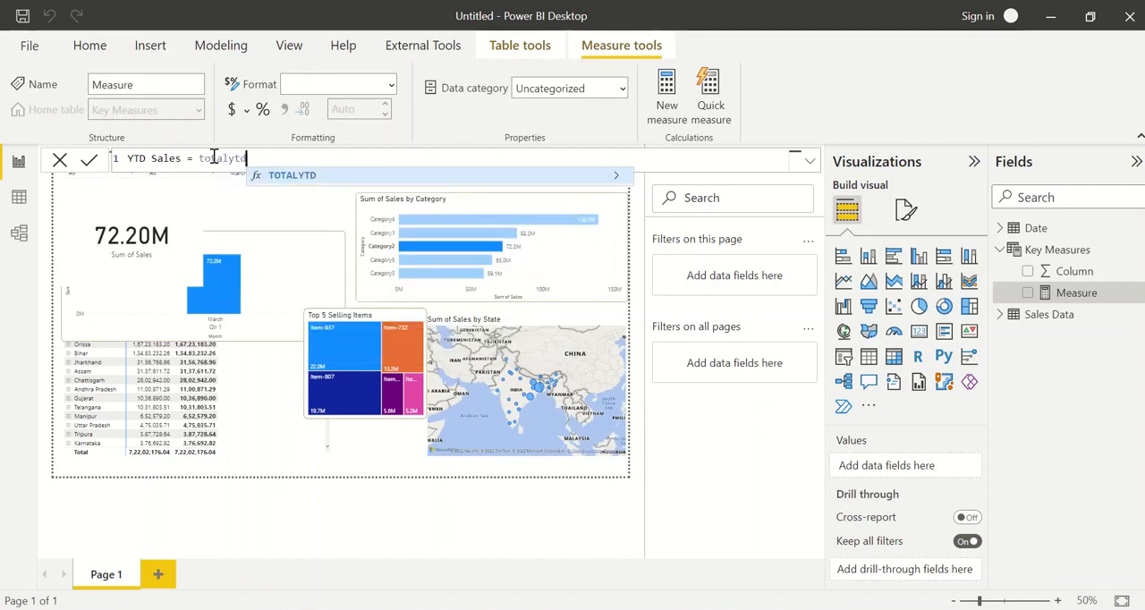
pyautogui.press('Tab')
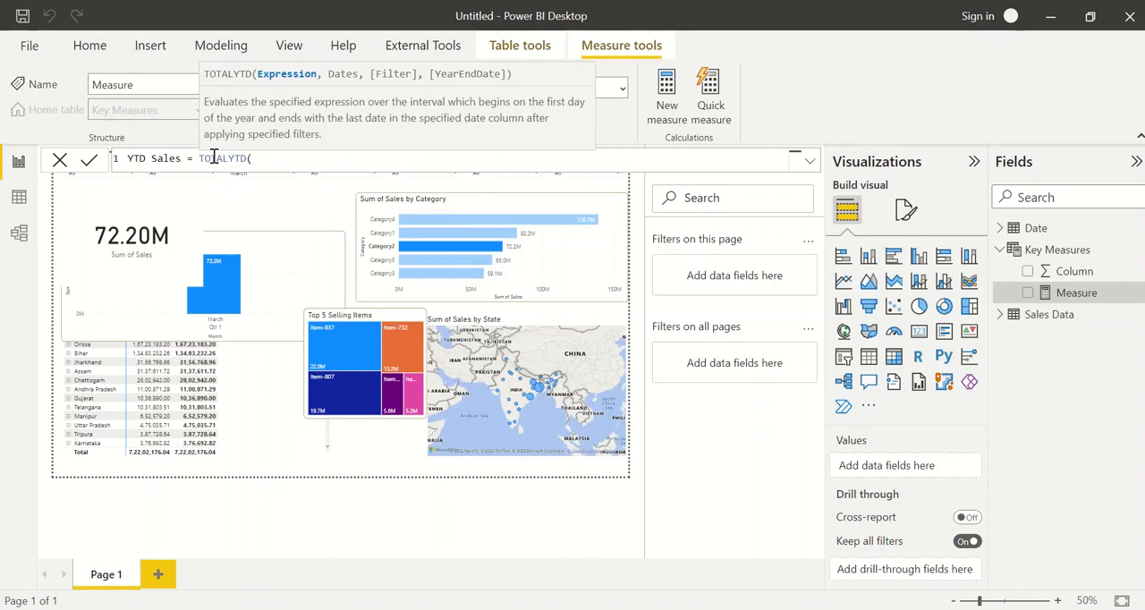
# Enter the sum of 'Sales Data'[Sales] as the expression argument of TOTALYTD
pyautogui.write('sale')
pyautogui.press('BackSpace')
pyautogui.press('BackSpace')
pyautogui.press('BackSpace')
pyautogui.press('BackSpace')
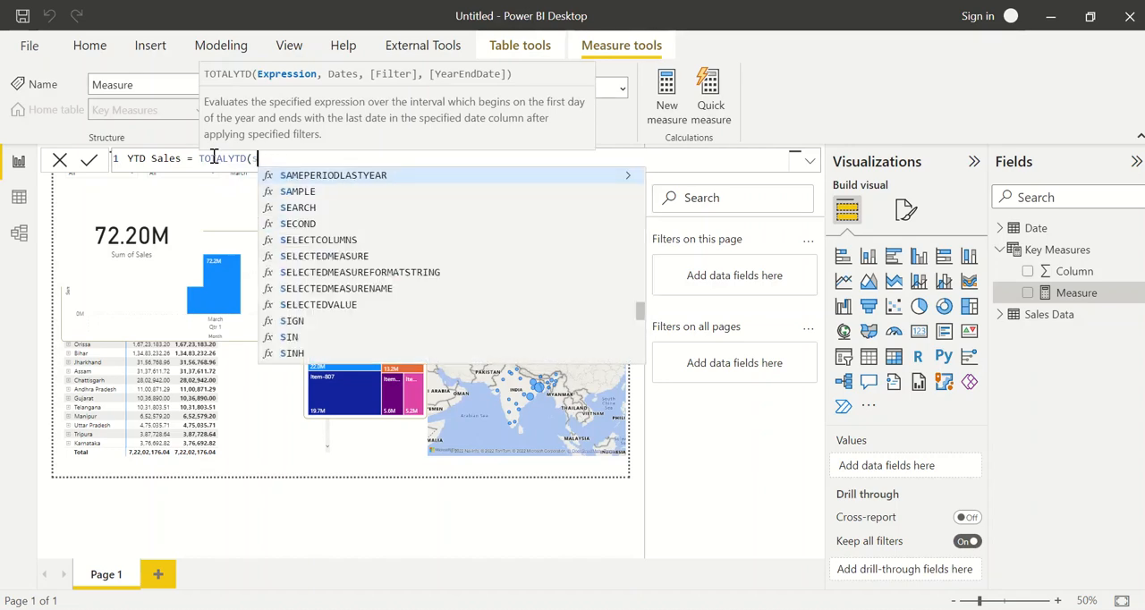
pyautogui.write('sum(sal')
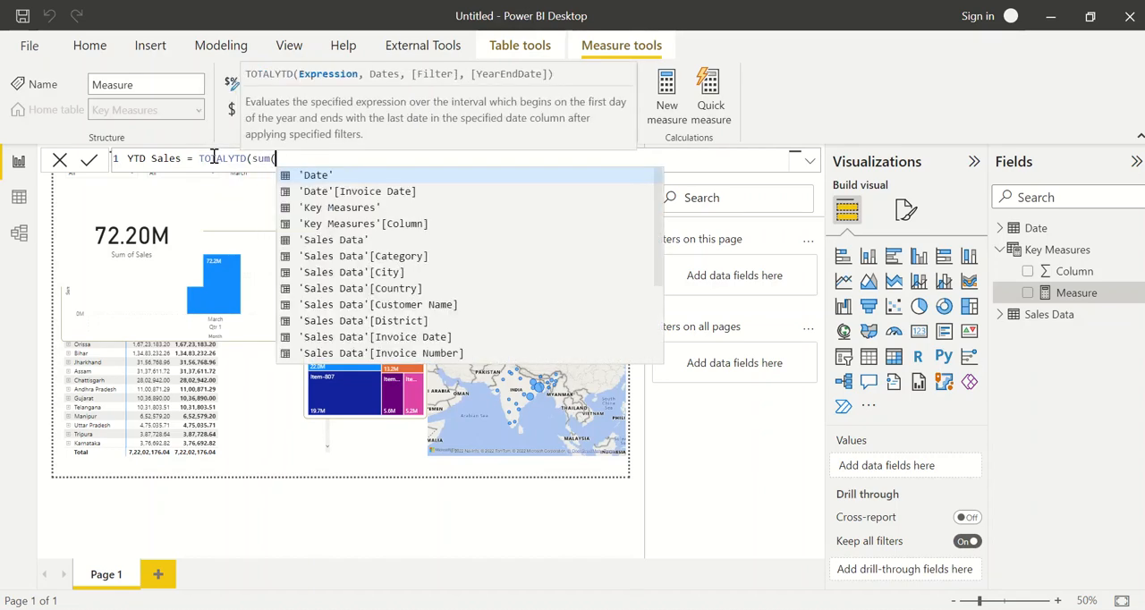
pyautogui.press('Down')
pyautogui.press('Down')
pyautogui.press('Down')
pyautogui.press('Down')
pyautogui.press('Down')
pyautogui.press('Down')
pyautogui.press('Down')
pyautogui.press('Down')
pyautogui.press('Down')
pyautogui.press('Down')
pyautogui.press('Down')
pyautogui.press('Down')
pyautogui.press('Down')
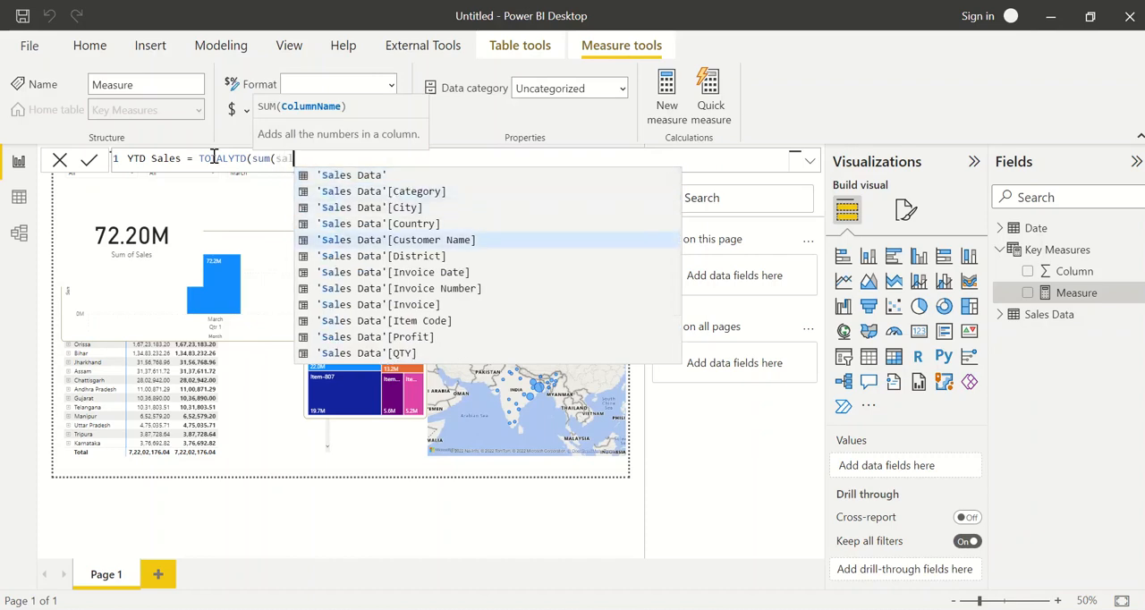
pyautogui.press('Down')
pyautogui.press('Down')
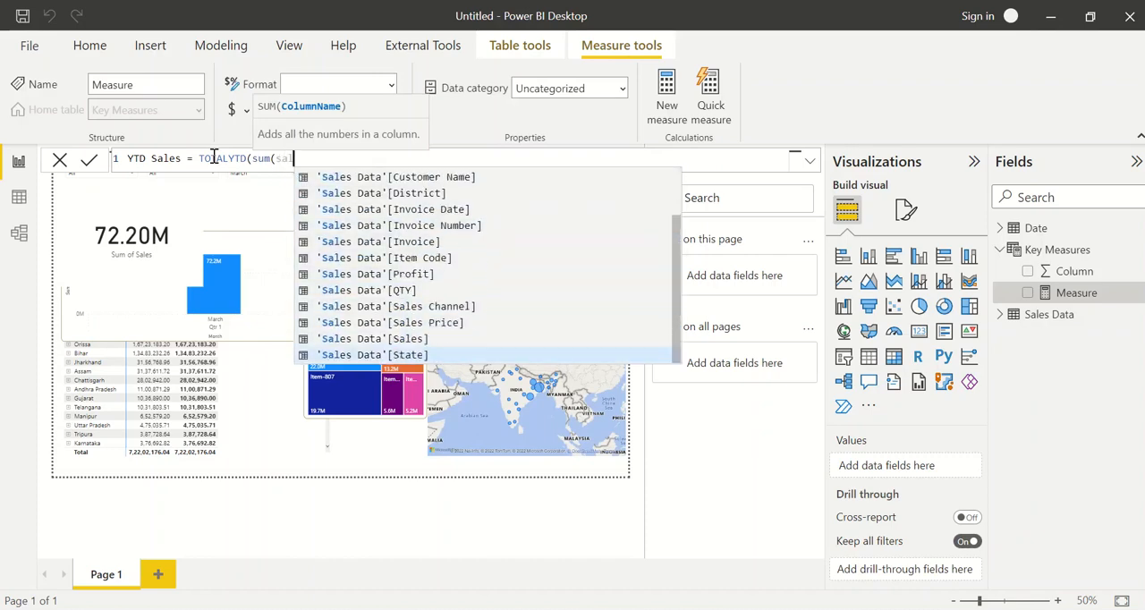
pyautogui.press('Up')
pyautogui.press('Tab')
pyautogui.write(')')
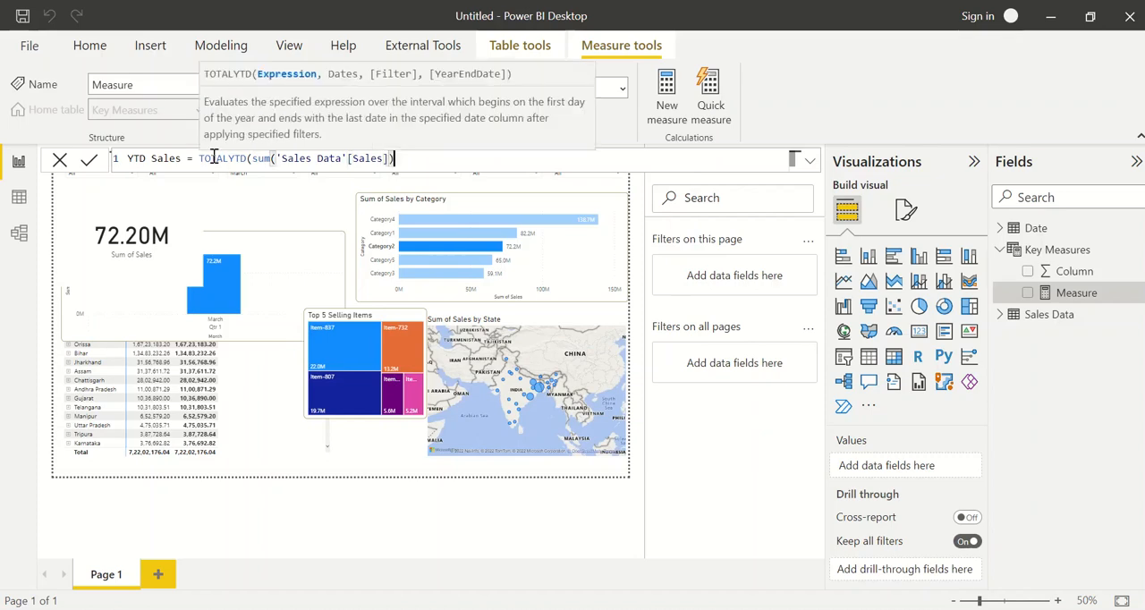
pyautogui.write(',')
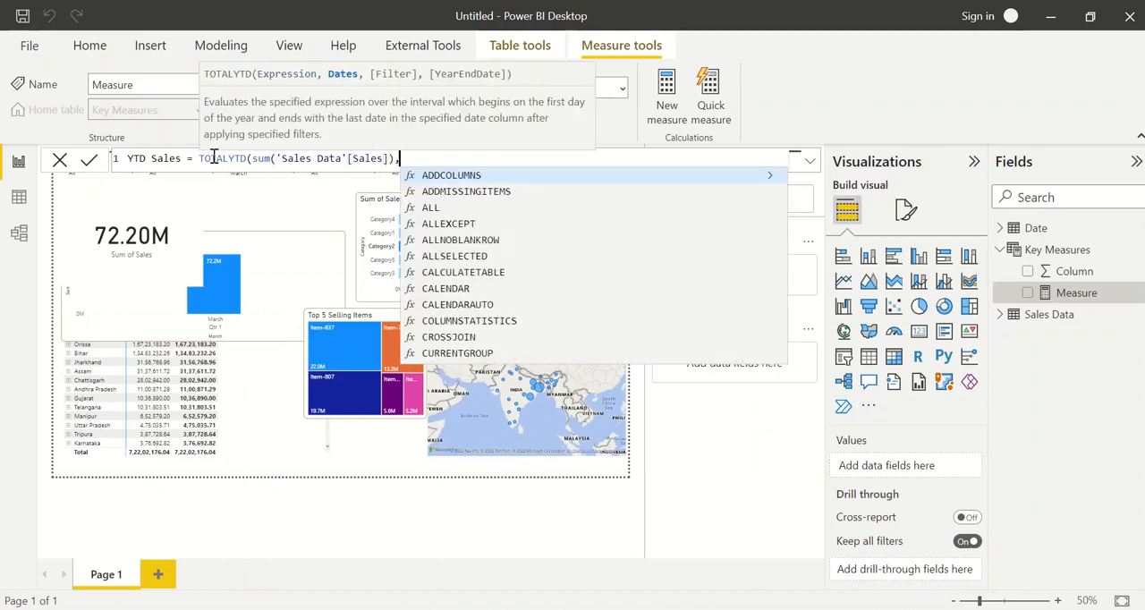
pyautogui.write('date')
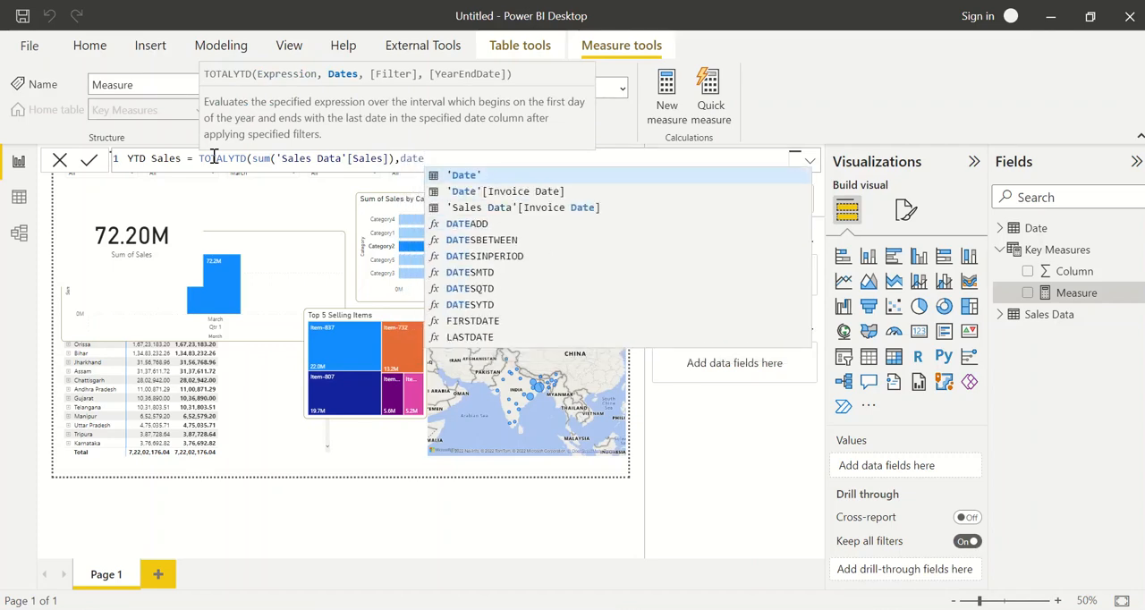
# Supply 'Date'[Invoice Date].[Date] as the dates argument, close the formula, and commit the YTD Sales measure
pyautogui.press('Down')
pyautogui.press('Tab')
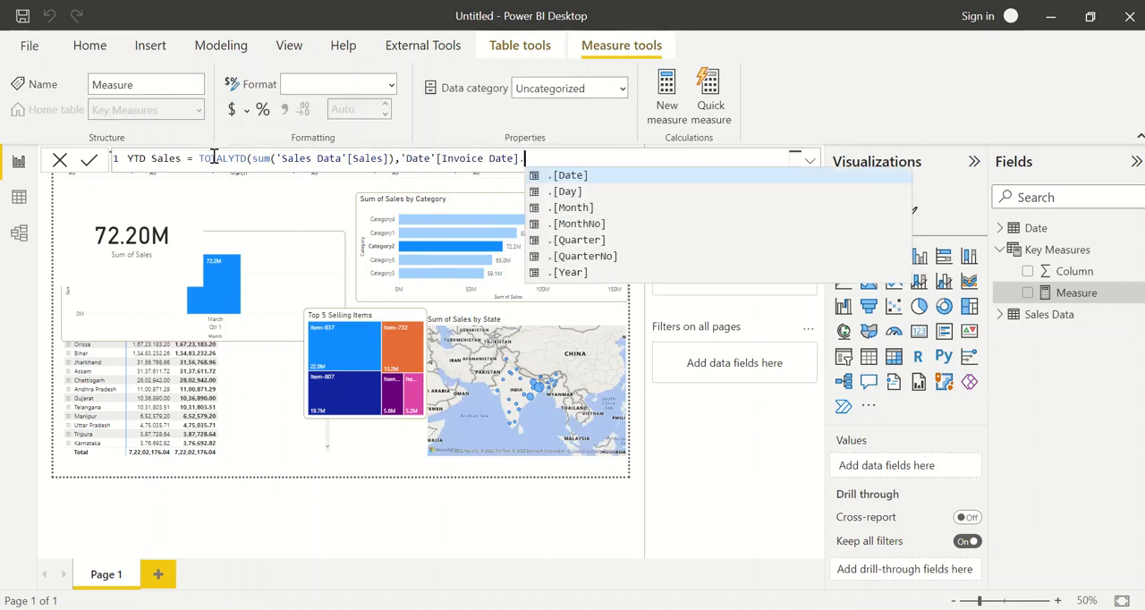
pyautogui.press('Tab')
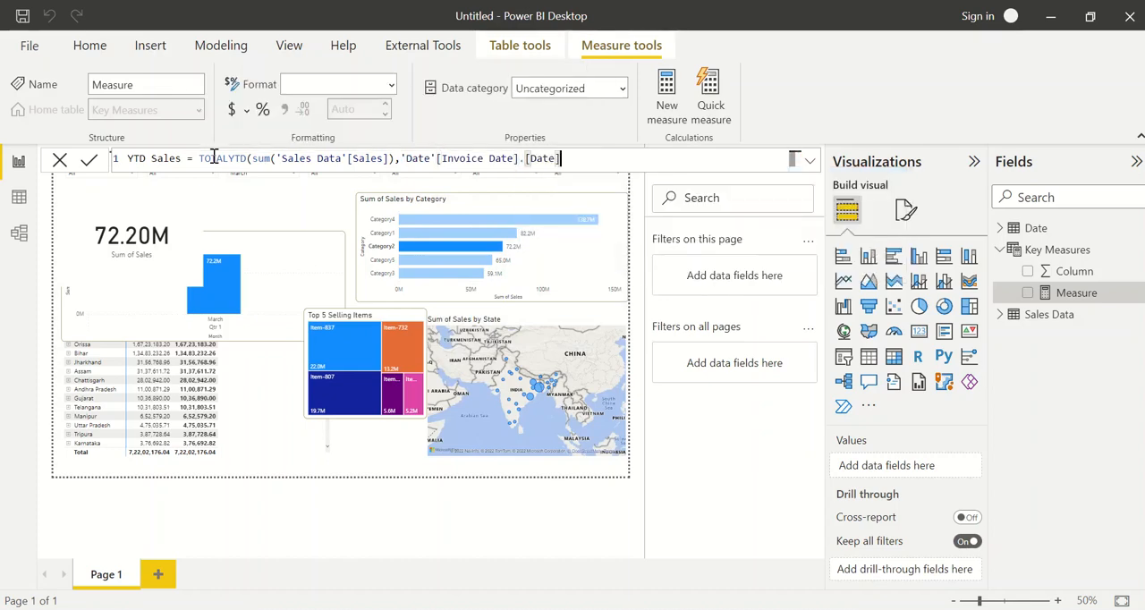
pyautogui.write(')')
pyautogui.press('Return')
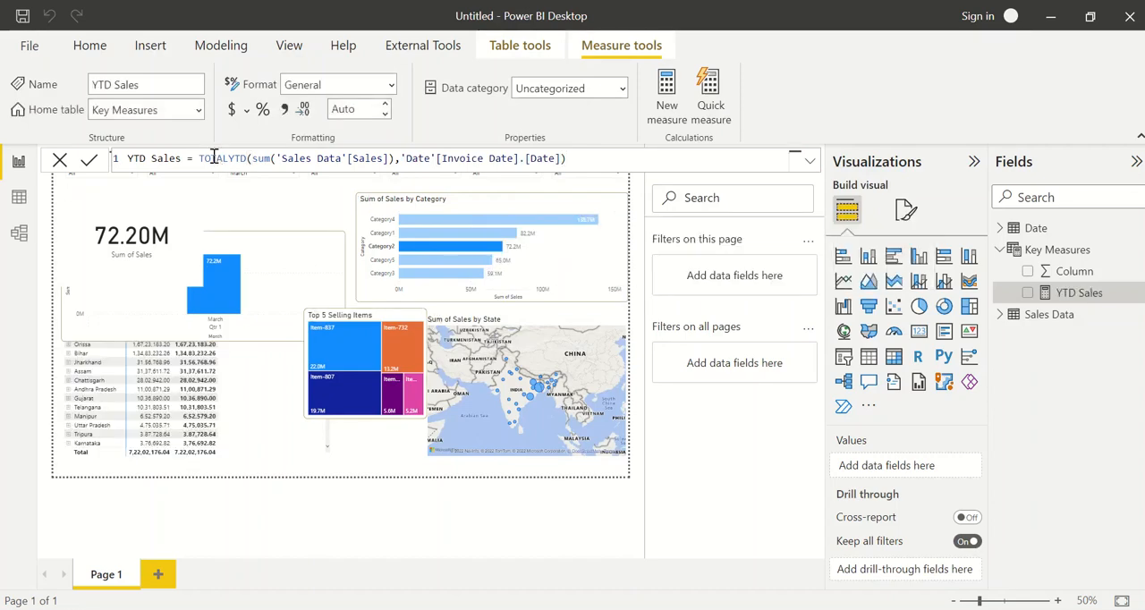
pyautogui.click(256, 216)
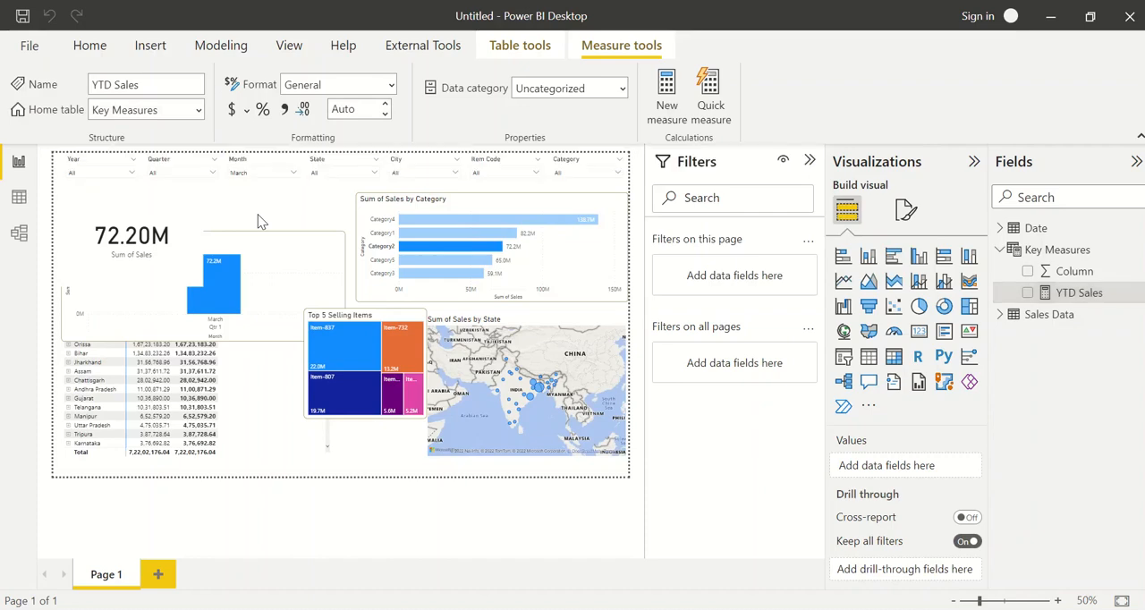
# Shift the Sum of Sales card down, duplicate it, replace the copy's field with YTD Sales, and place the copy beside the original
pyautogui.click(171, 241)
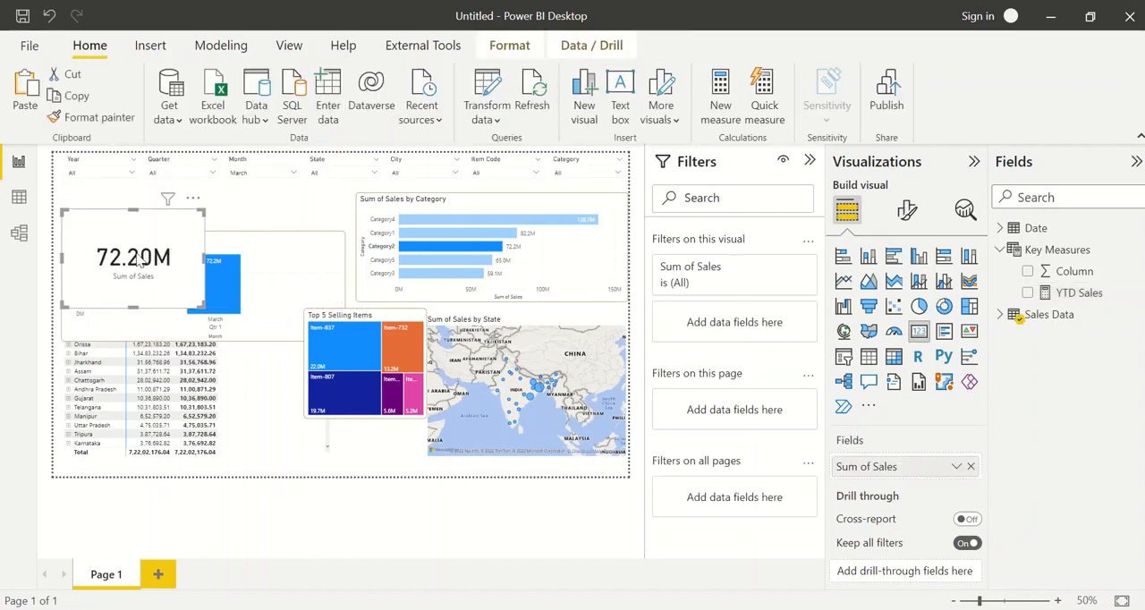
pyautogui.hotkey('ctrl', 'c')
pyautogui.hotkey('ctrl', 'v')
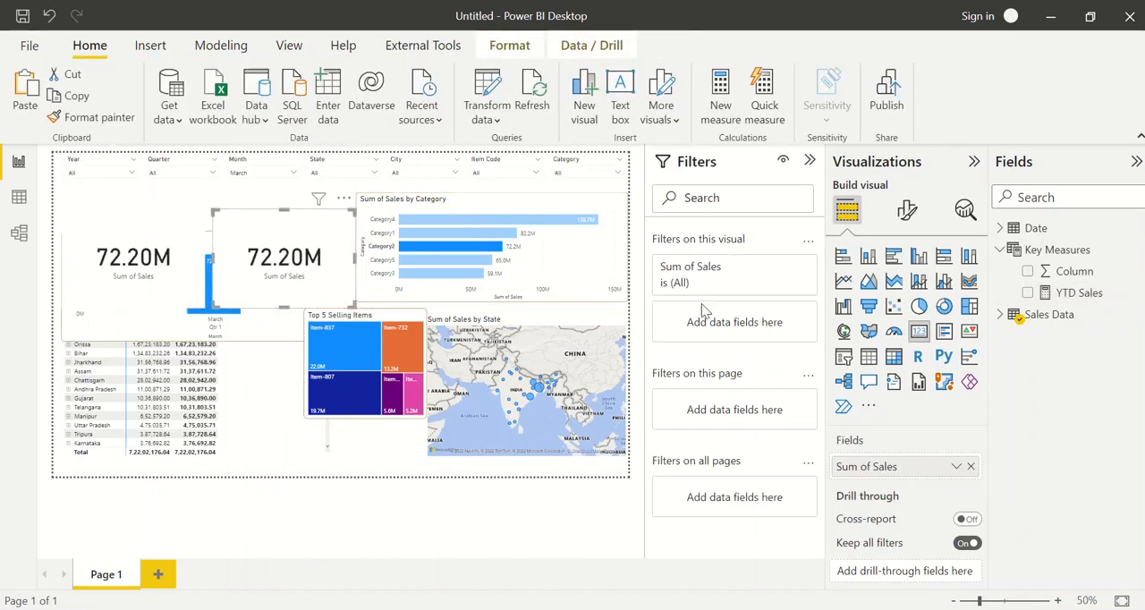
pyautogui.click(970, 465)
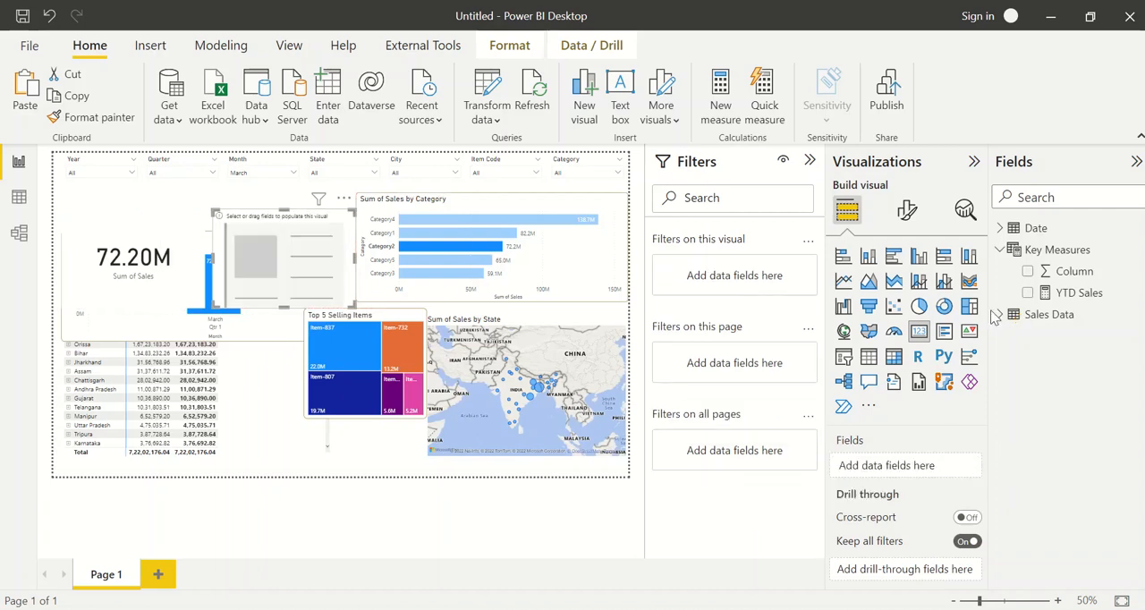
pyautogui.click(1027, 293)
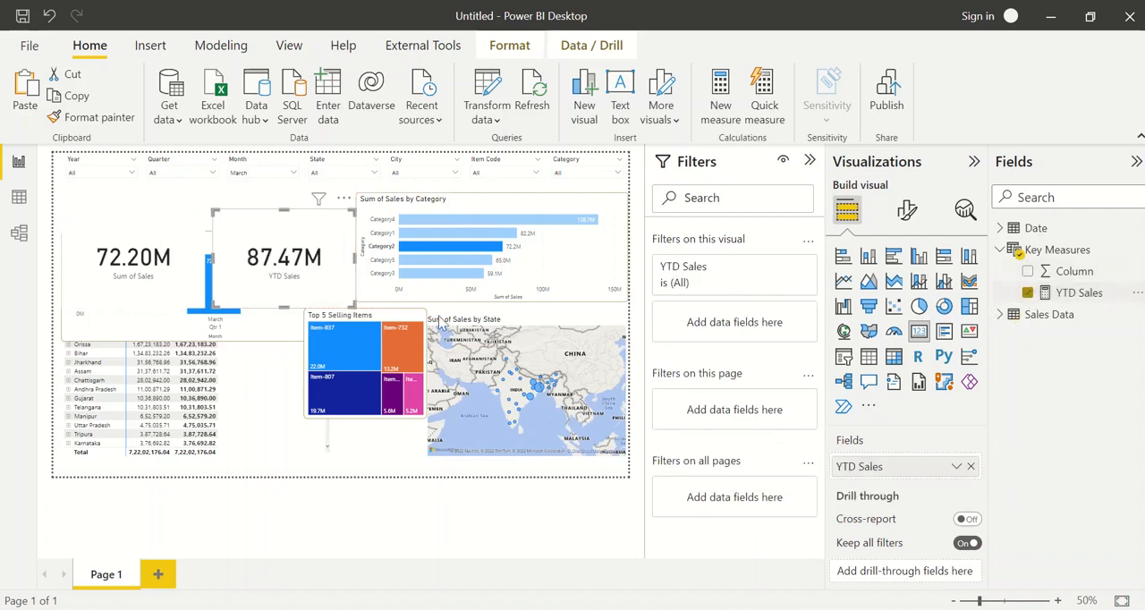
pyautogui.moveTo(277, 268); pyautogui.dragTo(288, 283)
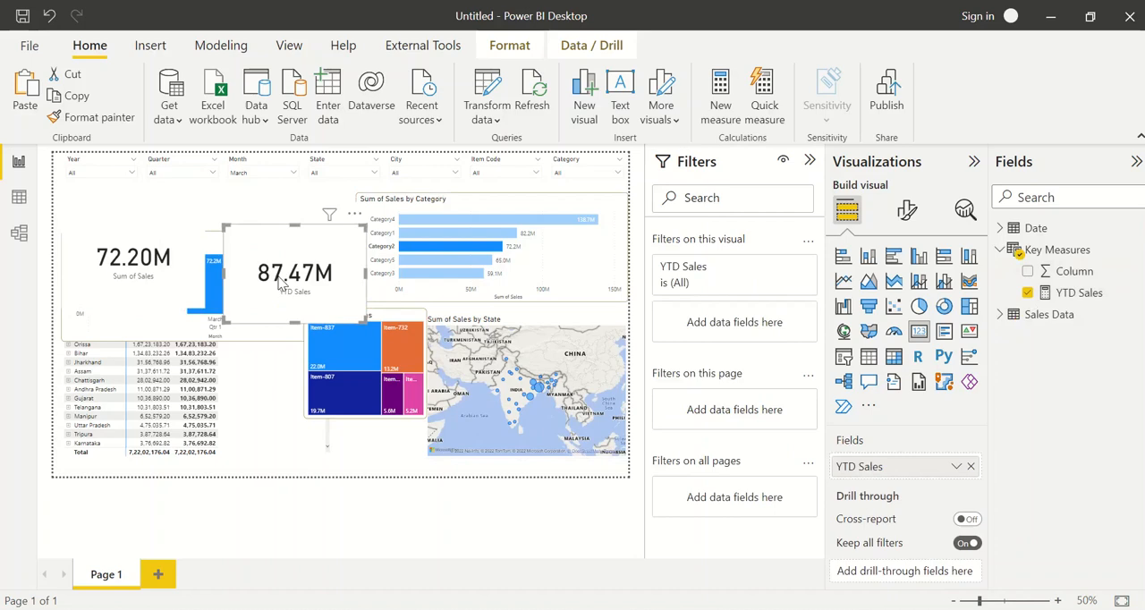
# Lower the Sum of Sales card over the column chart and switch the Month slicer to January
pyautogui.click(136, 254)
pyautogui.click(254, 173)
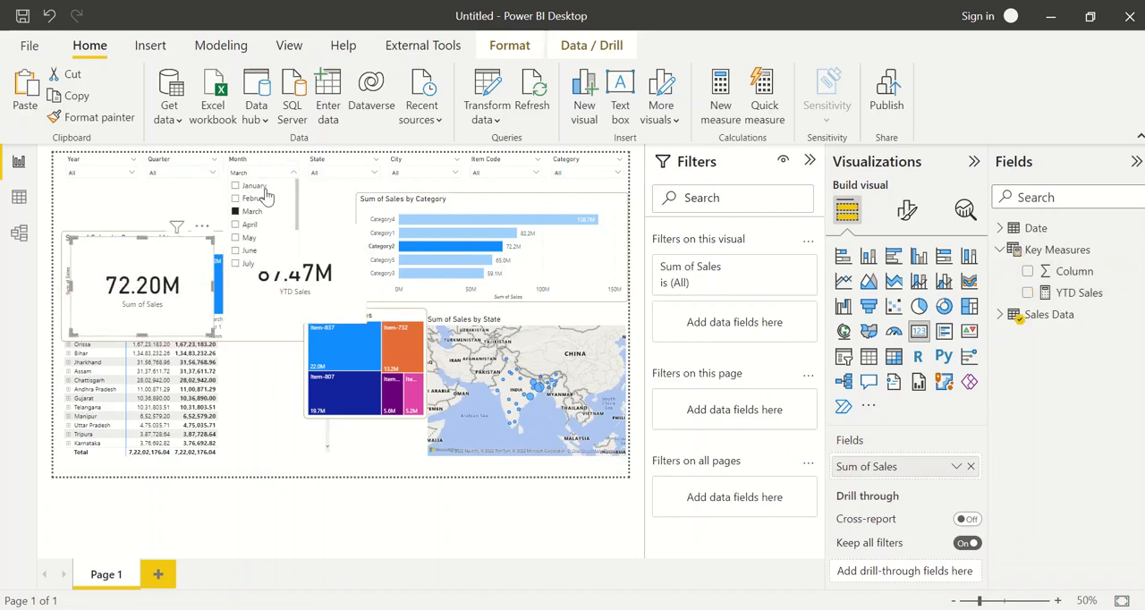
pyautogui.click(247, 186)
pyautogui.click(165, 199)
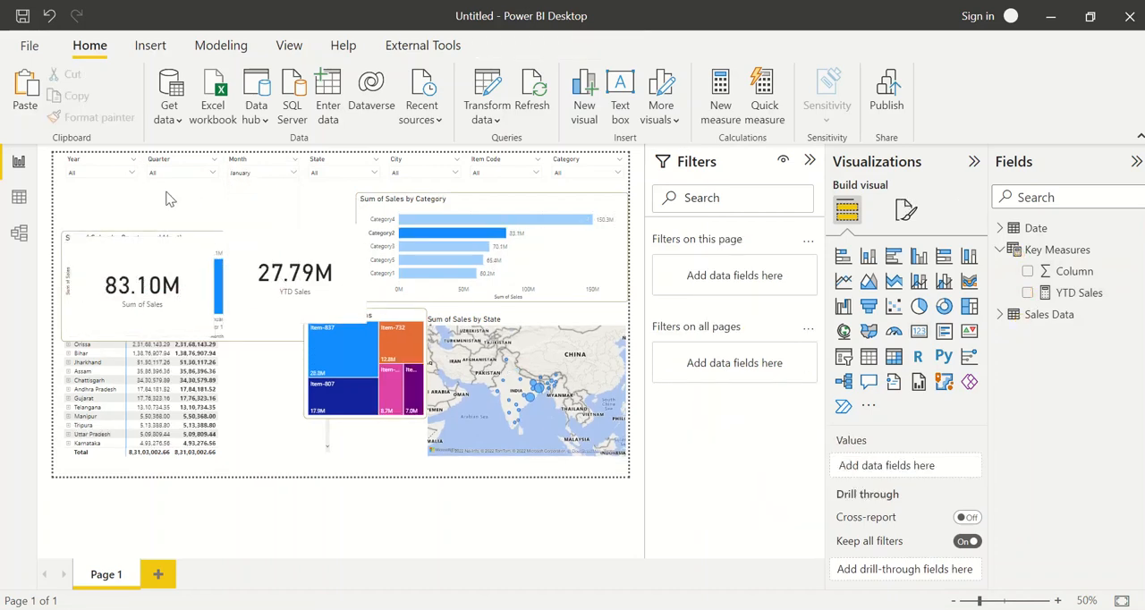
# Clear the Category2 highlight in the Sum of Sales by Category chart and adjust the two cards' positions side by side
pyautogui.moveTo(283, 261); pyautogui.dragTo(308, 273)
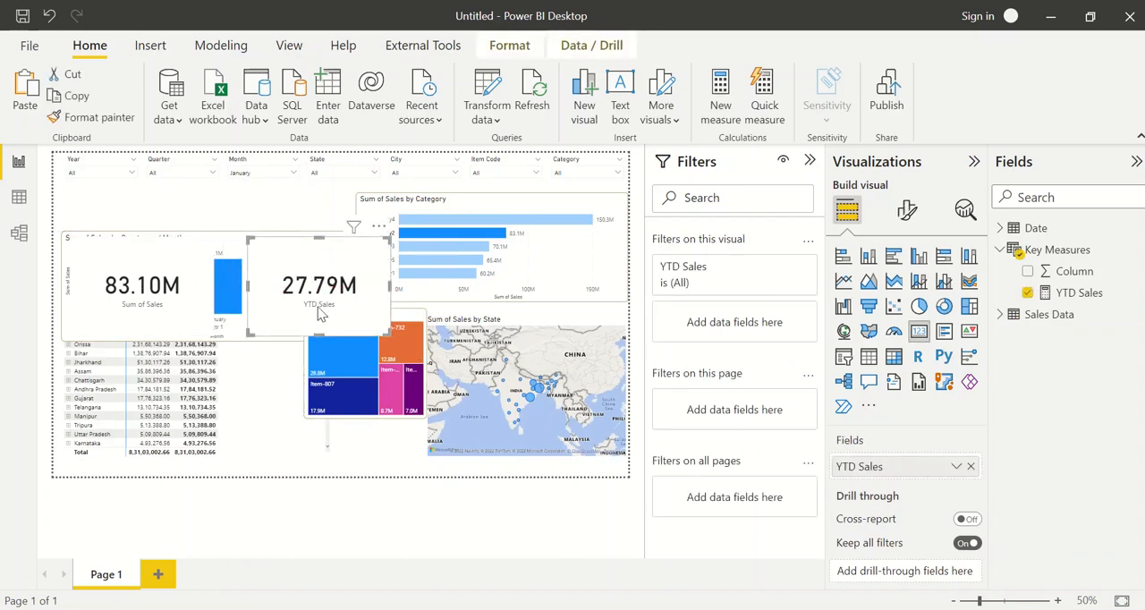
pyautogui.click(179, 298)
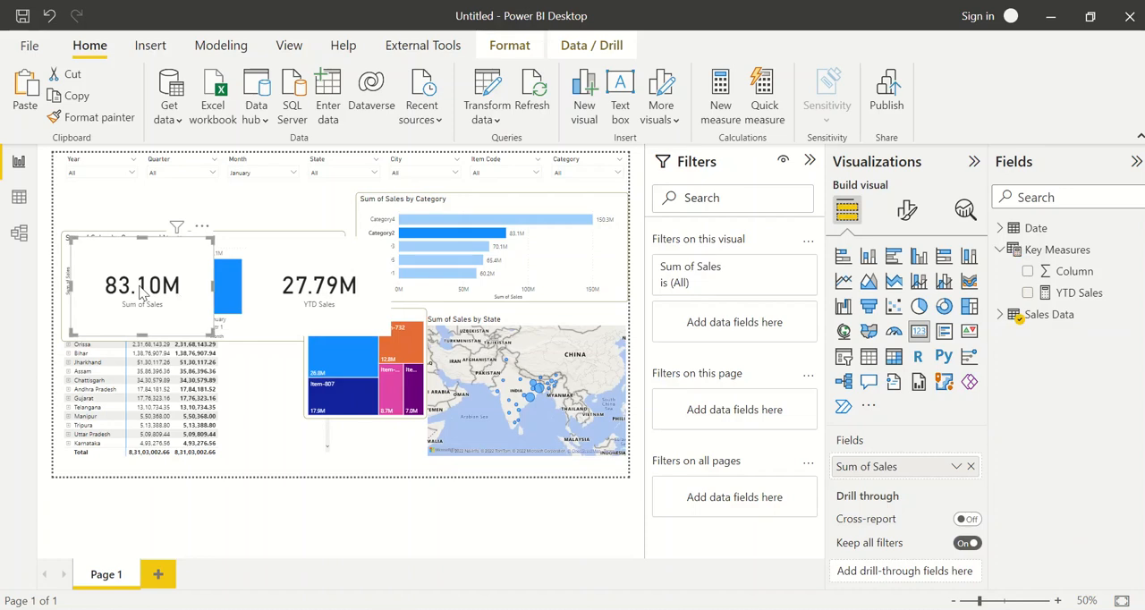
pyautogui.click(462, 242)
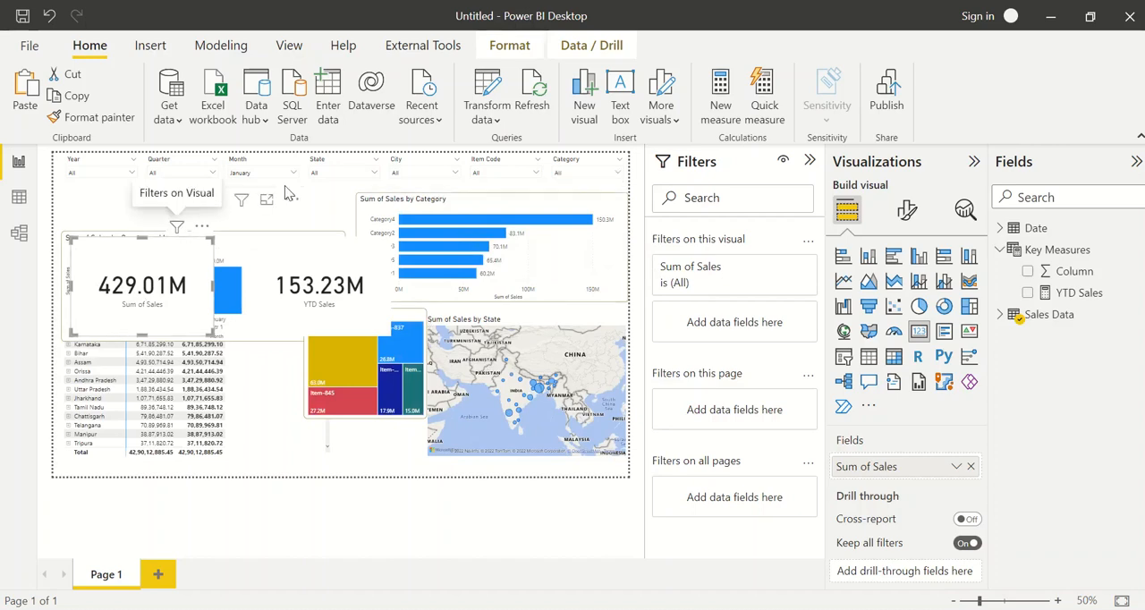
pyautogui.click(339, 215)
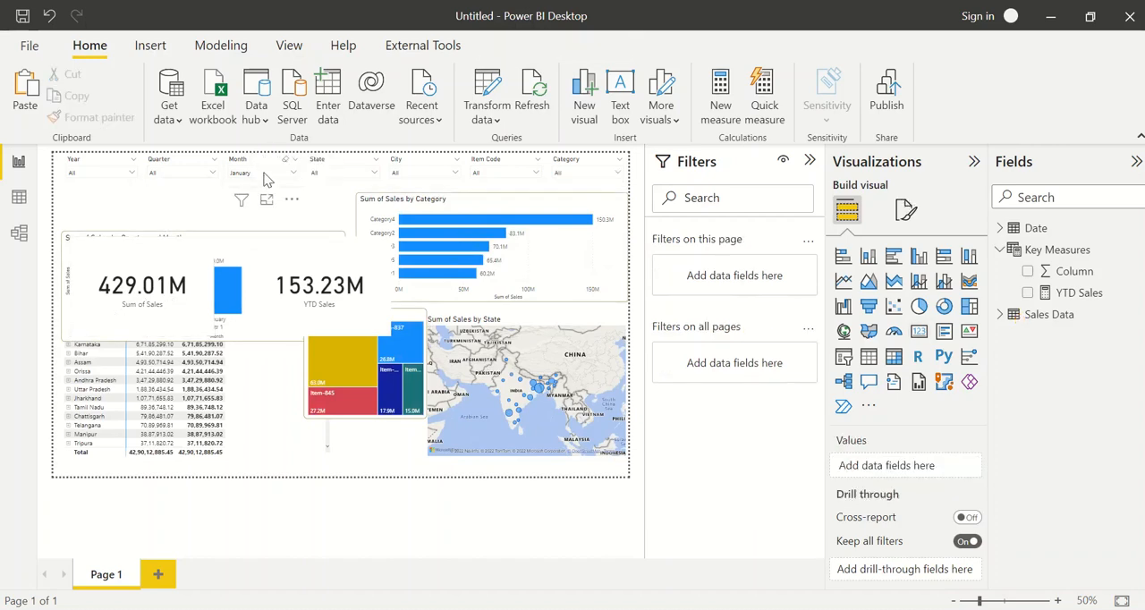
pyautogui.click(161, 301)
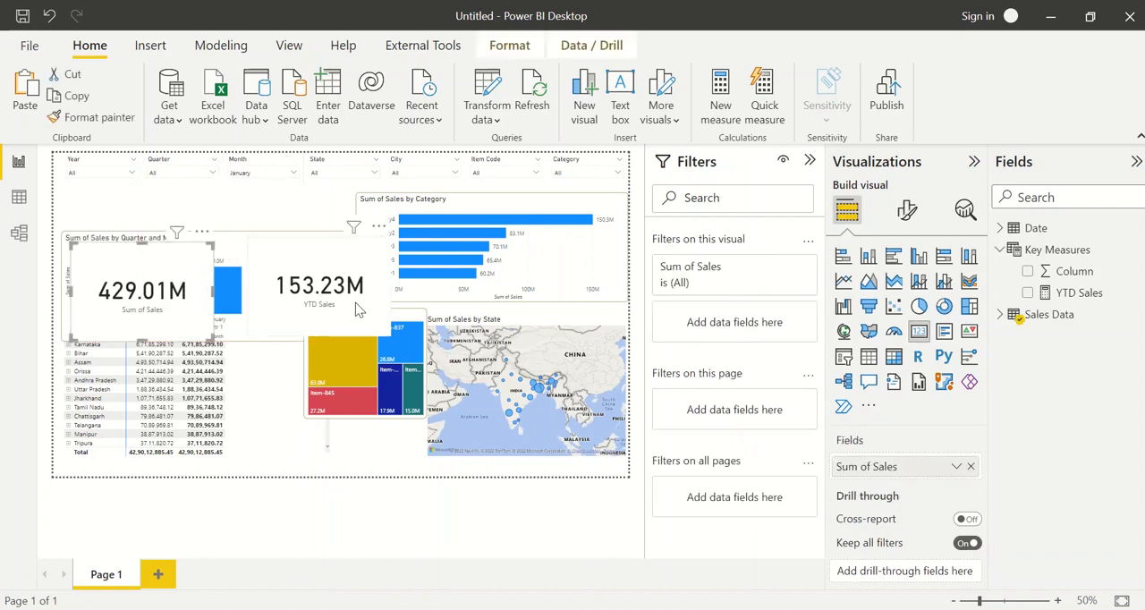
pyautogui.moveTo(357, 306); pyautogui.dragTo(331, 281)
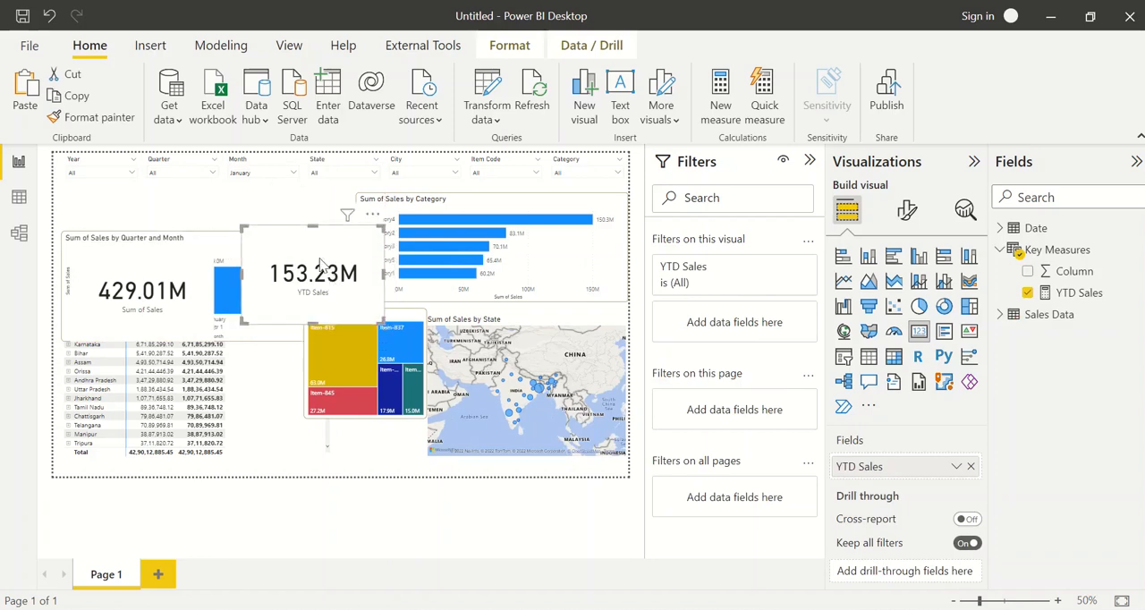
# Step the Month slicer through the months from February to August to compare the Sum of Sales and YTD Sales cards
pyautogui.click(265, 174)
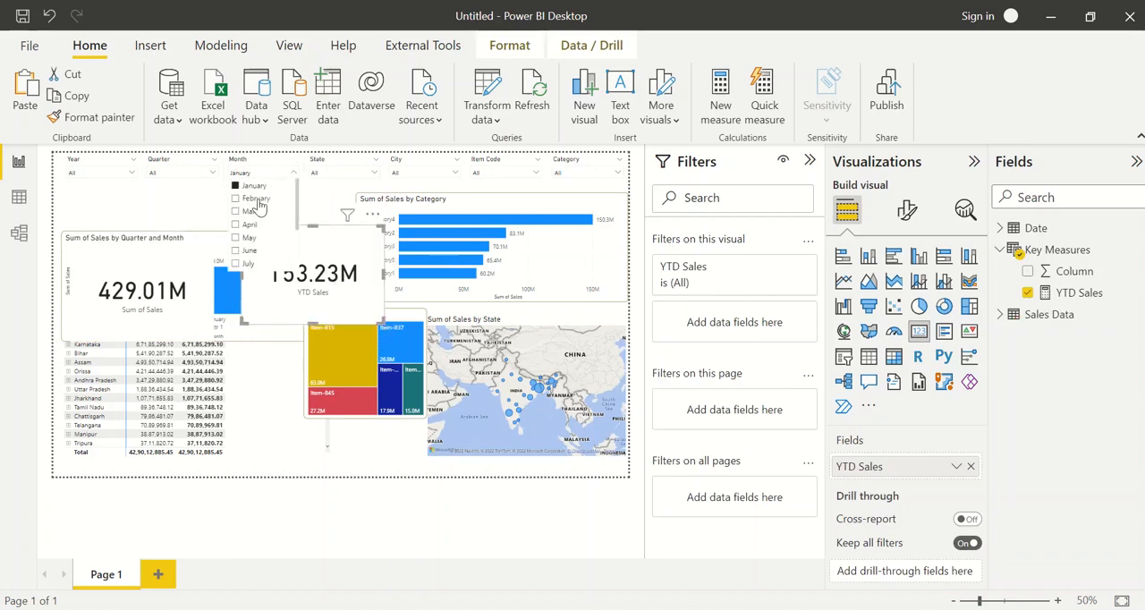
pyautogui.click(256, 200)
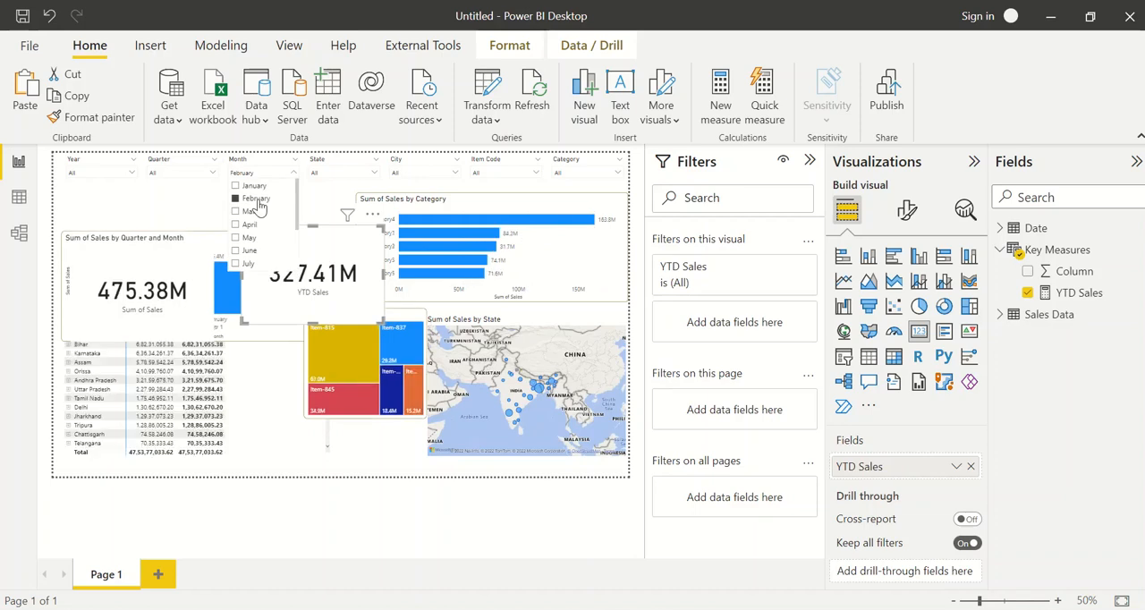
pyautogui.click(253, 211)
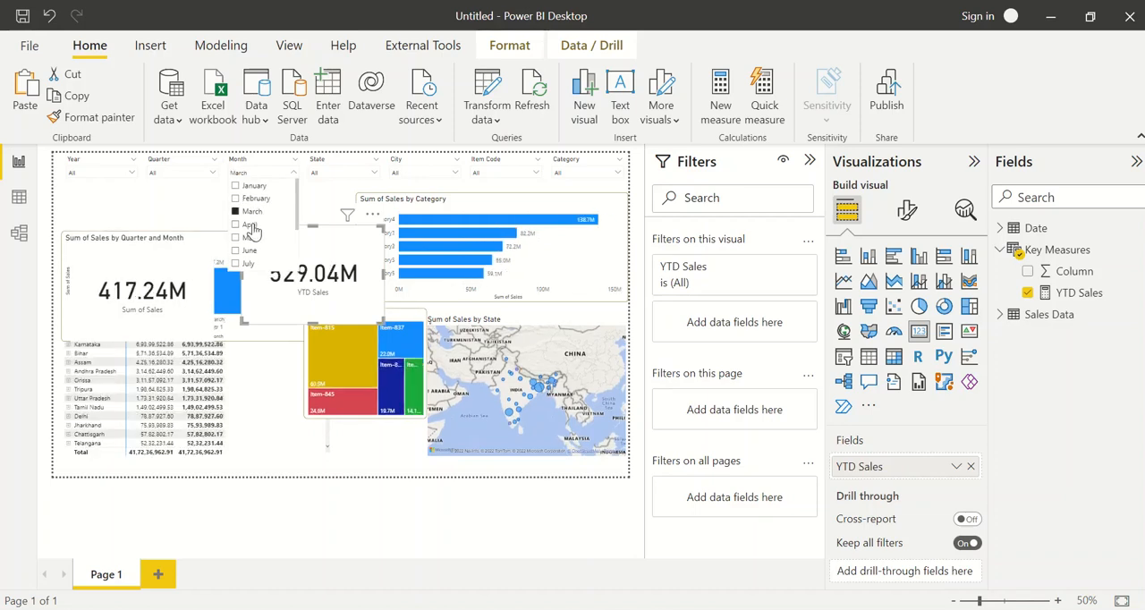
pyautogui.click(252, 226)
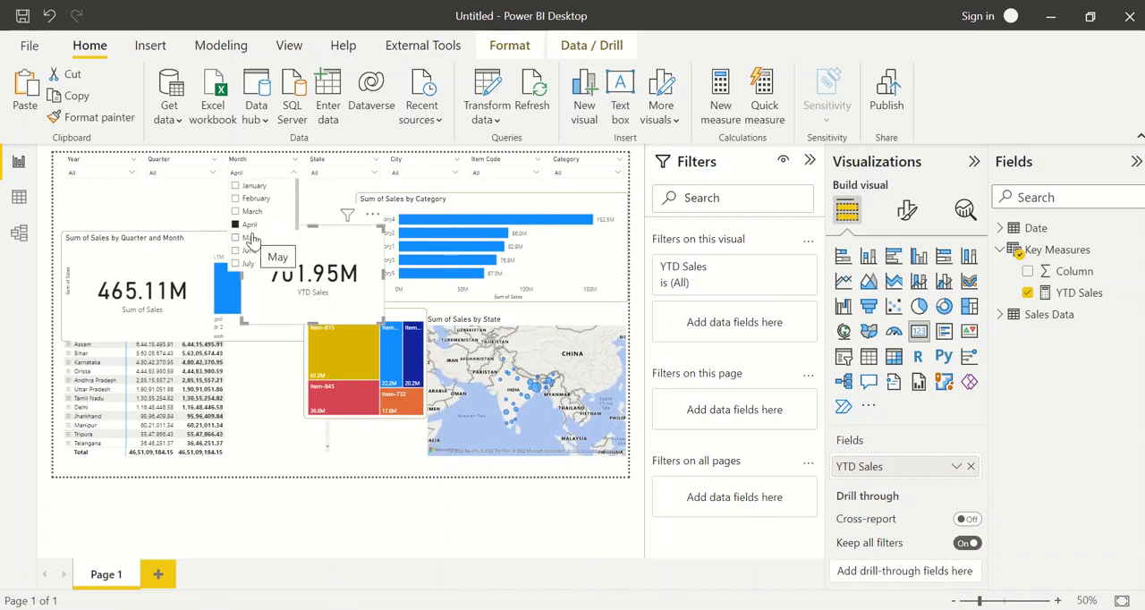
pyautogui.click(251, 238)
pyautogui.click(251, 251)
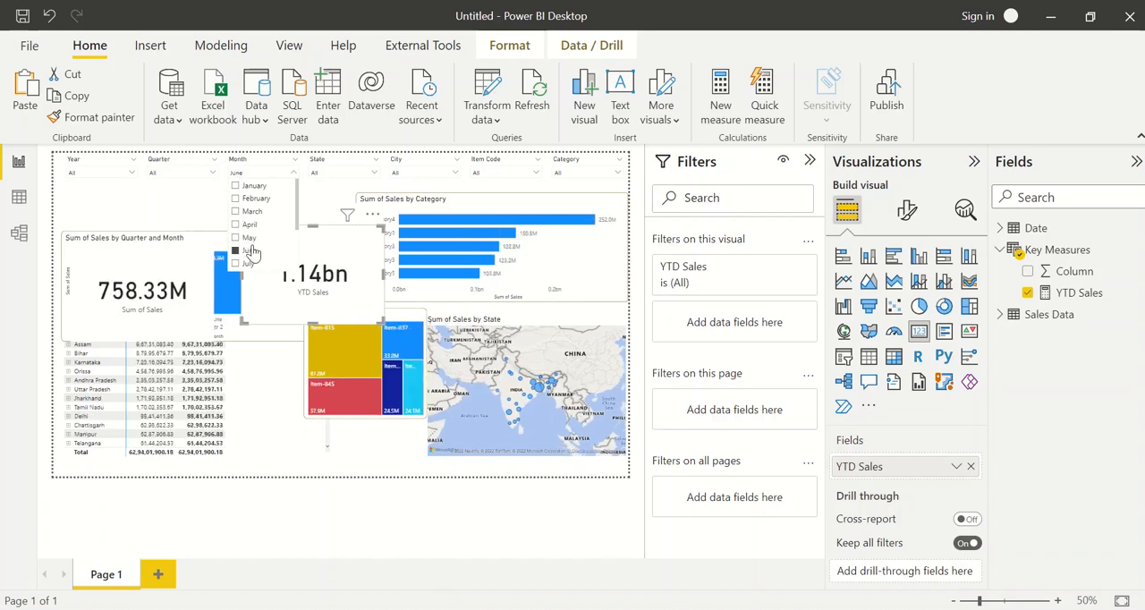
pyautogui.click(254, 264)
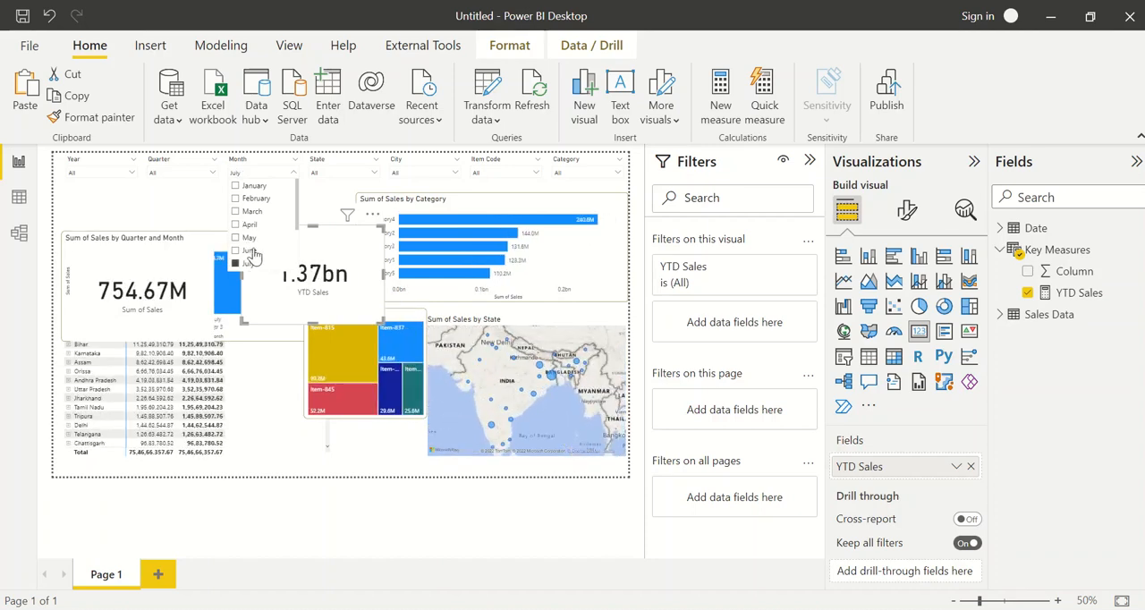
pyautogui.scroll(-2, 255, 246)
pyautogui.click(254, 236)
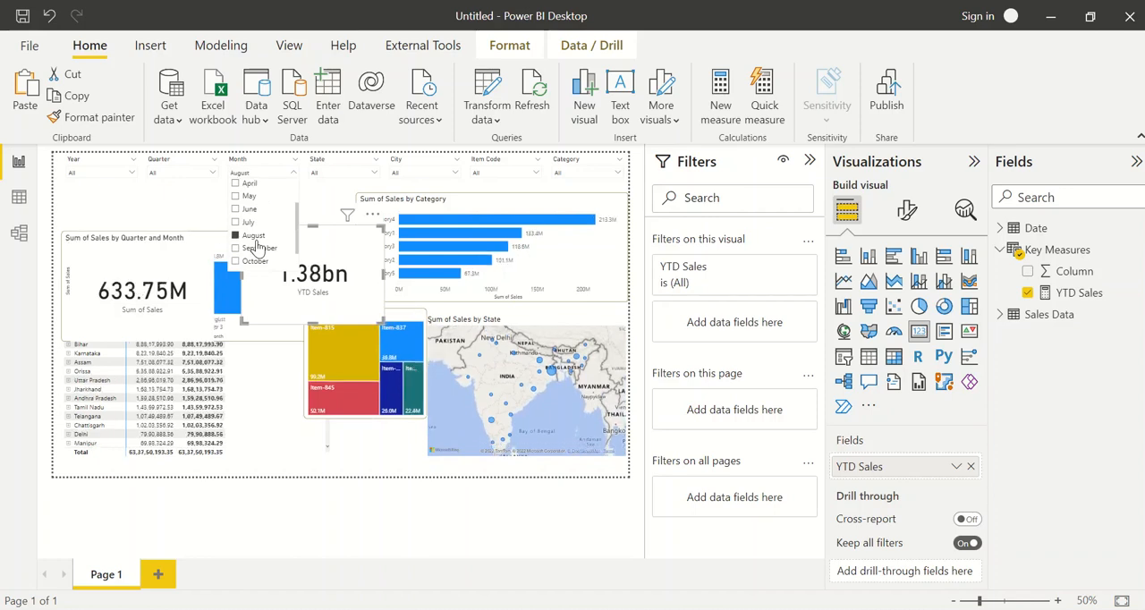
# Filter the Year slicer to 2022, clear the Month slicer's selection, and compare the Sum of Sales and YTD Sales cards
pyautogui.click(116, 174)
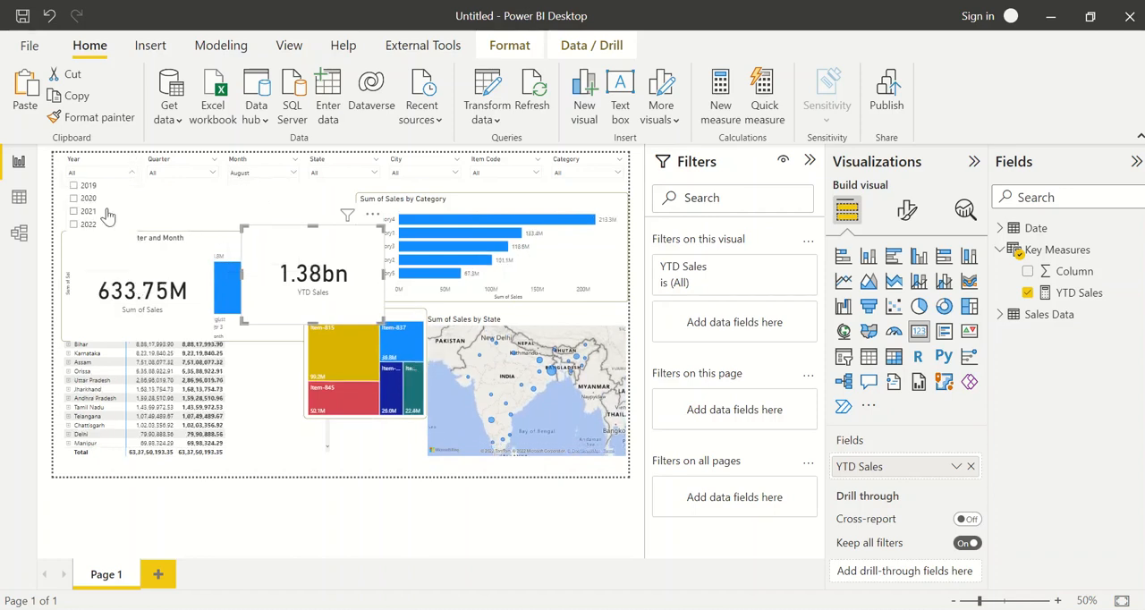
pyautogui.click(90, 225)
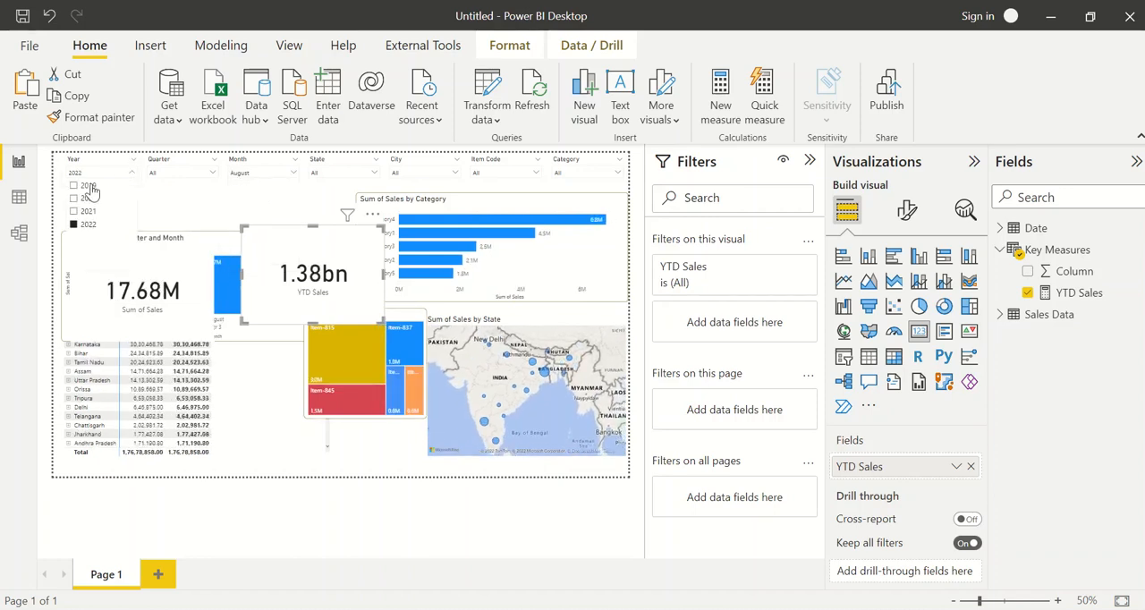
pyautogui.click(196, 207)
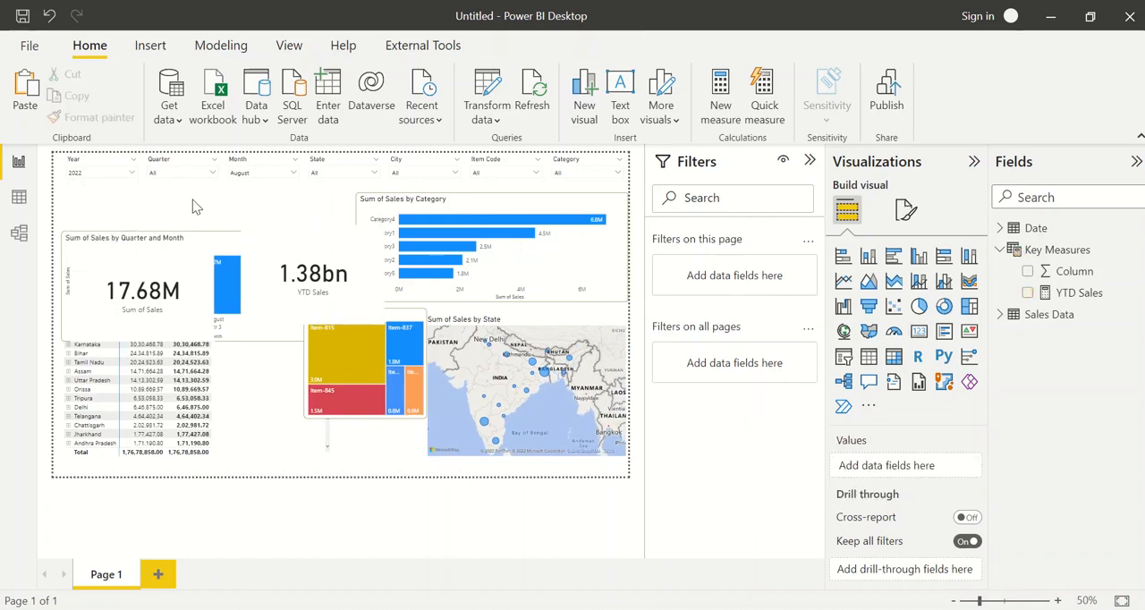
pyautogui.click(286, 168)
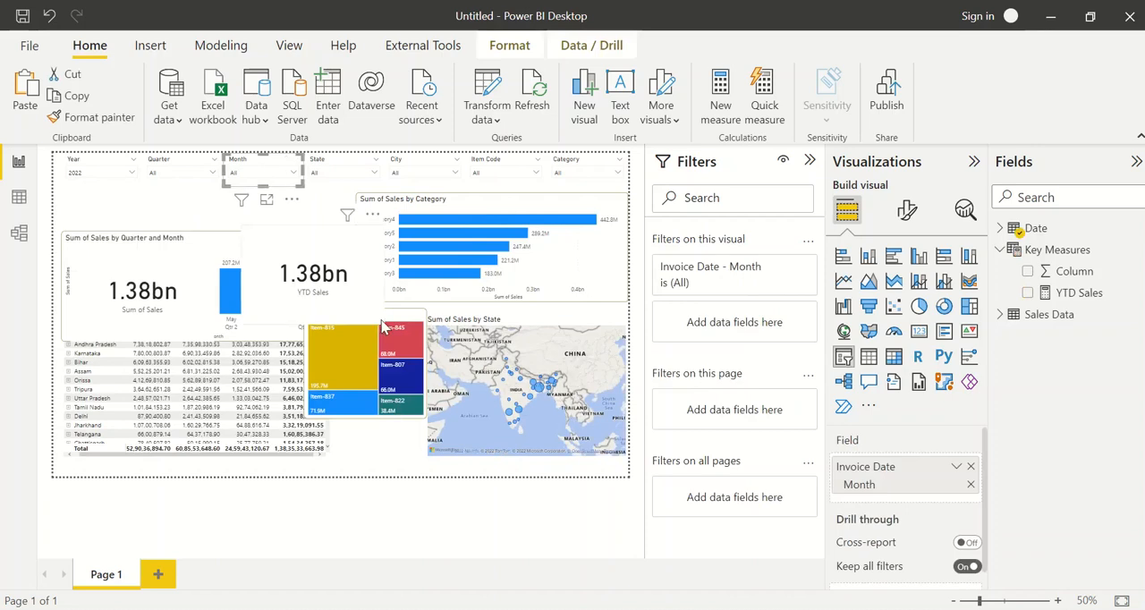
pyautogui.click(152, 286)
pyautogui.click(298, 284)
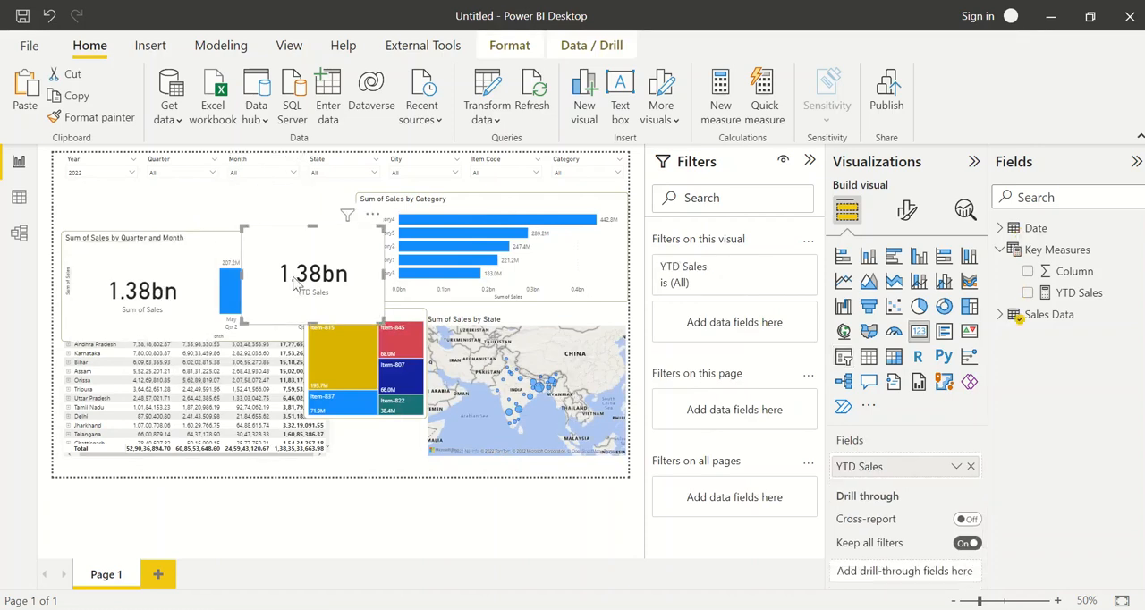
pyautogui.click(212, 209)
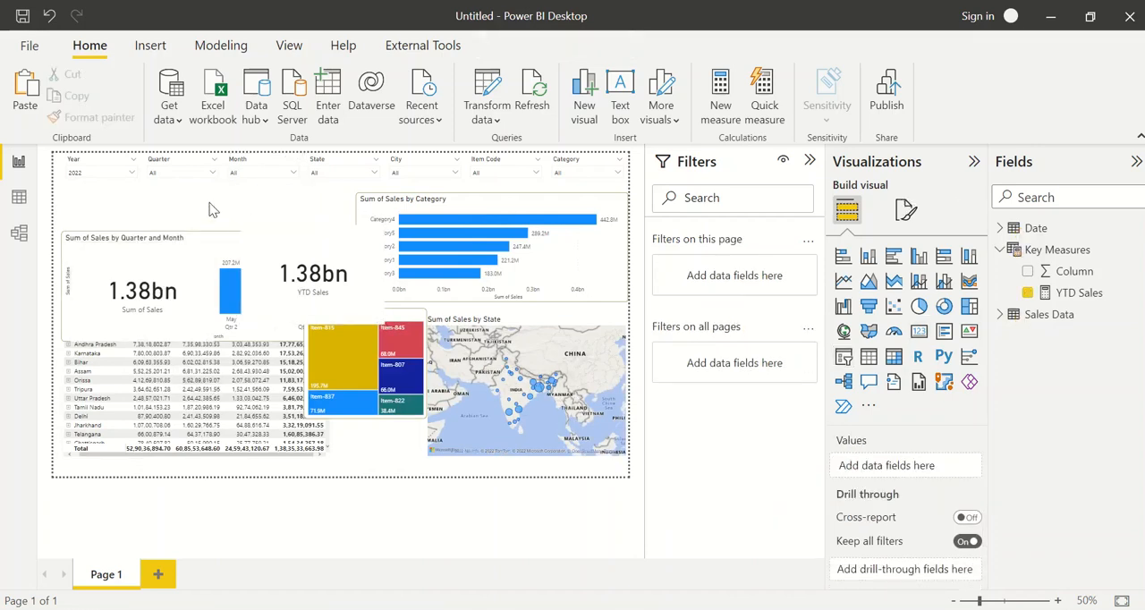
# Filter the Month slicer to January and February in turn to check how YTD Sales accumulates against Sum of Sales
pyautogui.click(257, 173)
pyautogui.click(252, 186)
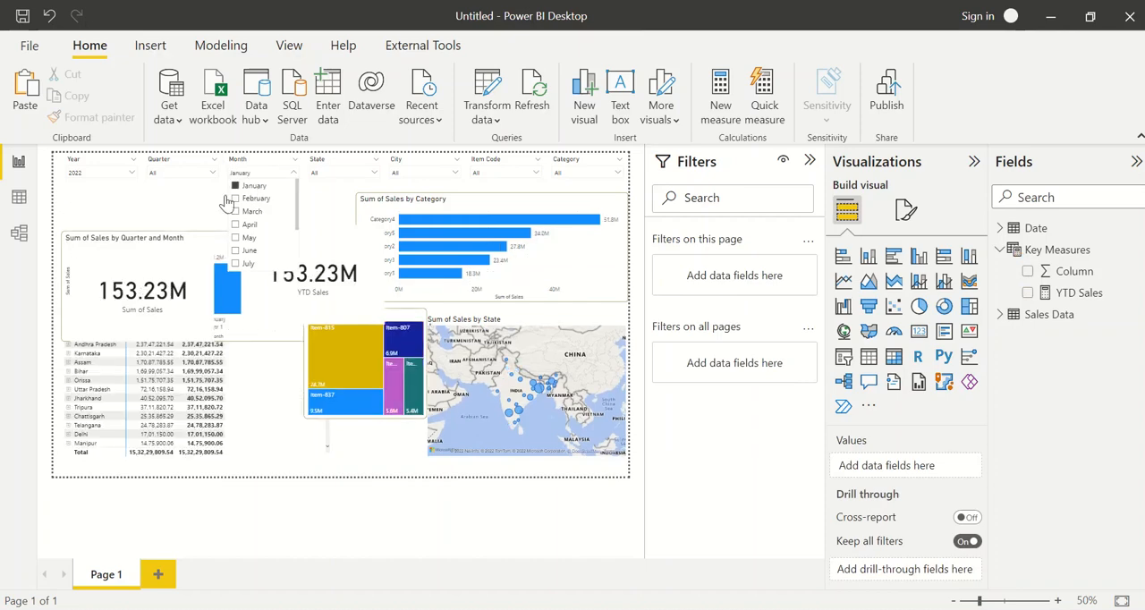
pyautogui.click(176, 212)
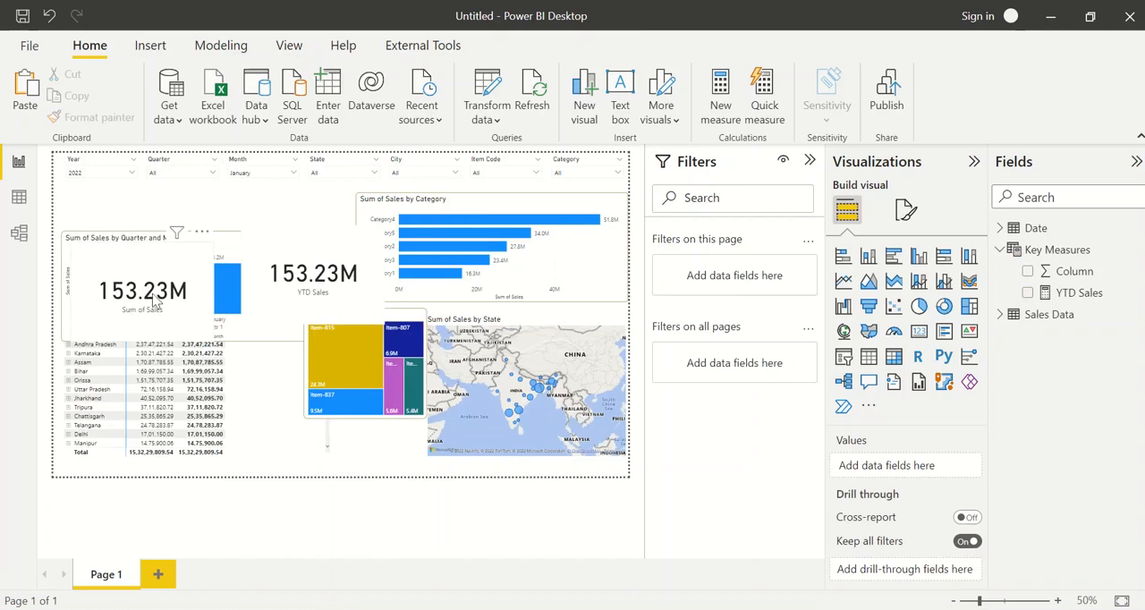
pyautogui.click(263, 175)
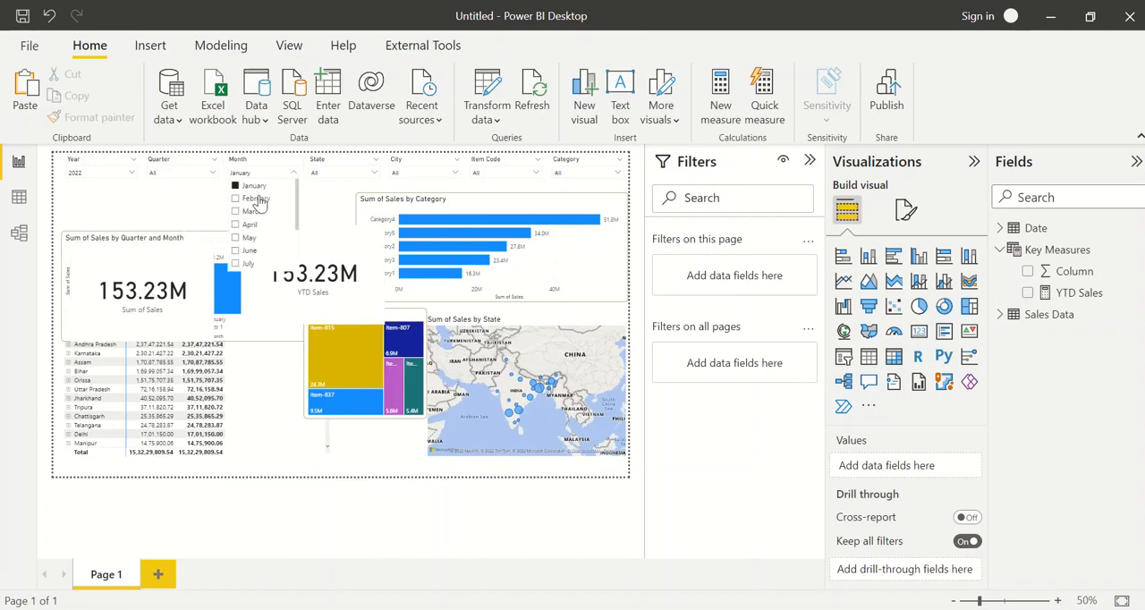
pyautogui.click(258, 201)
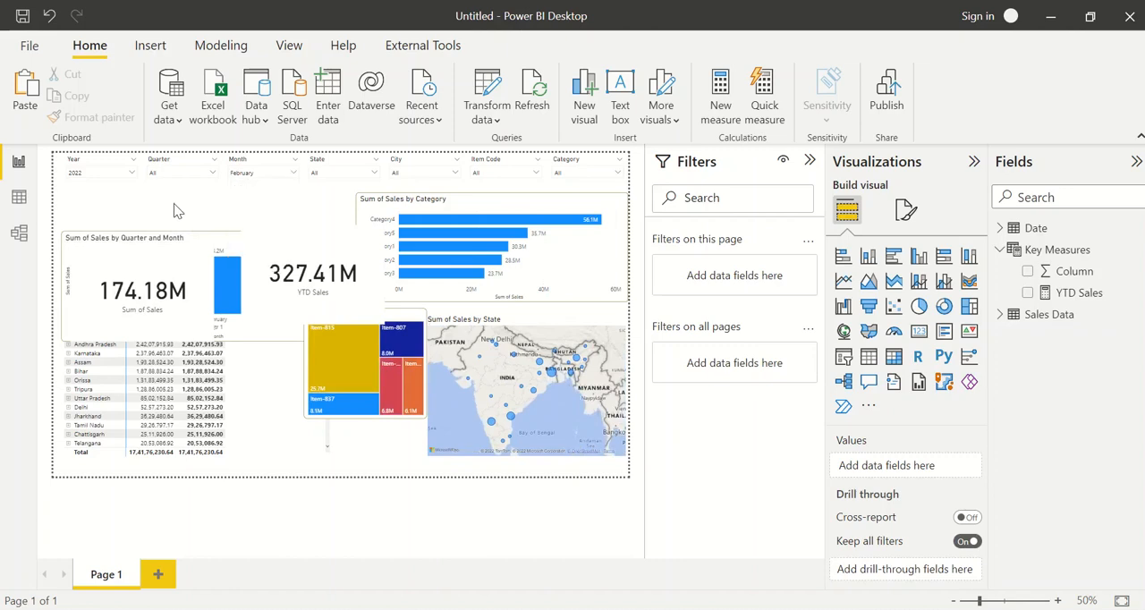
# Set the Month slicer to March and rearrange the Sum of Sales and YTD Sales cards side by side below the slicers
pyautogui.click(138, 297)
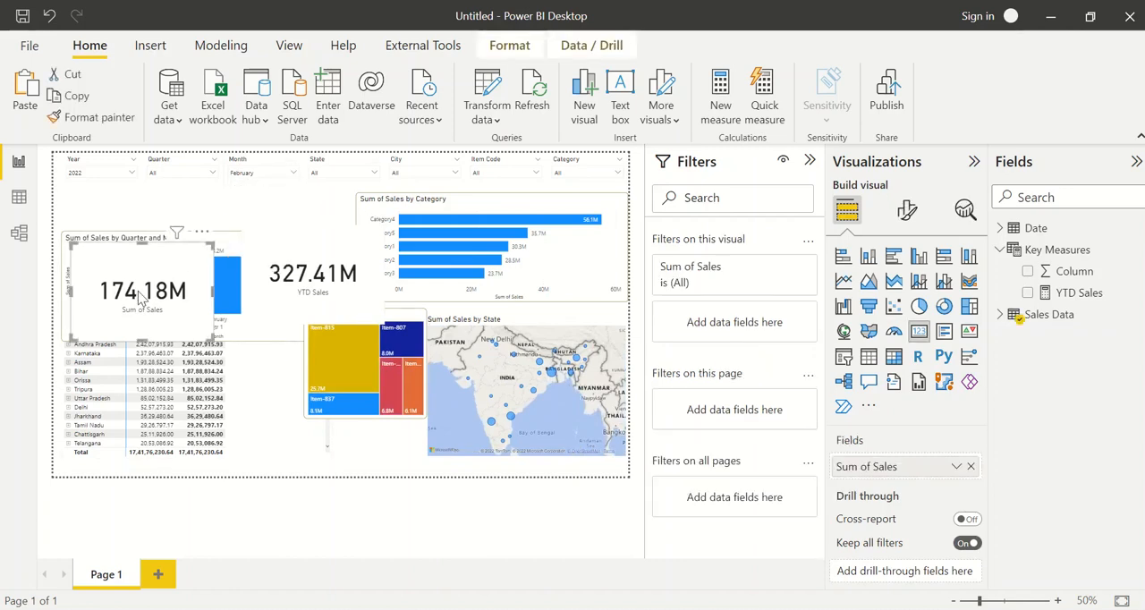
pyautogui.moveTo(138, 297); pyautogui.dragTo(123, 242)
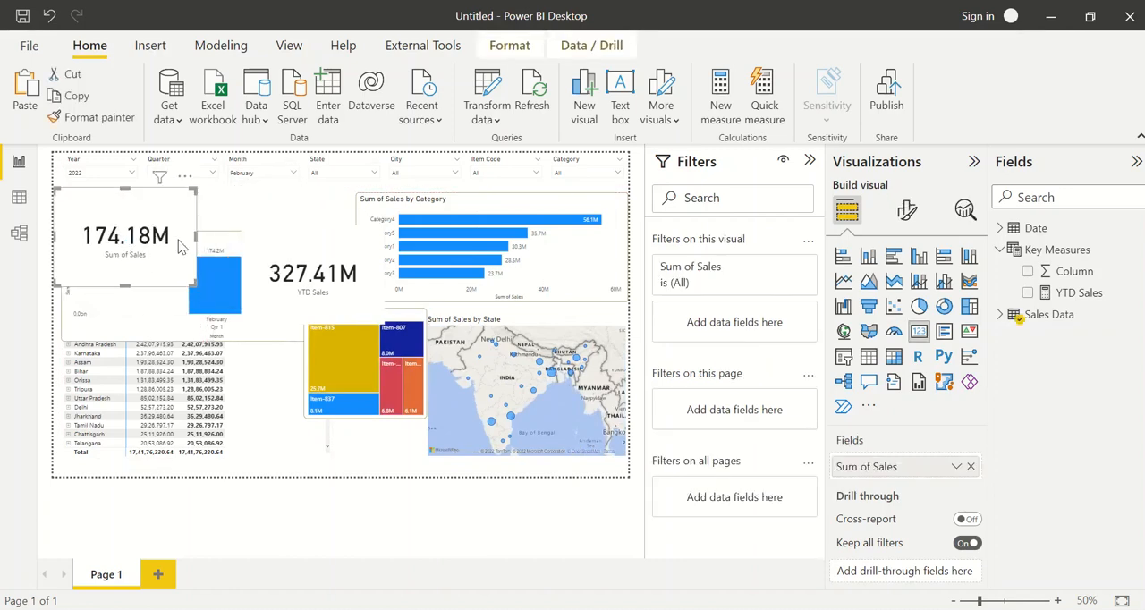
pyautogui.moveTo(300, 268)
pyautogui.mouseDown()
pyautogui.moveTo(268, 244)
pyautogui.moveTo(302, 270)
pyautogui.mouseUp()
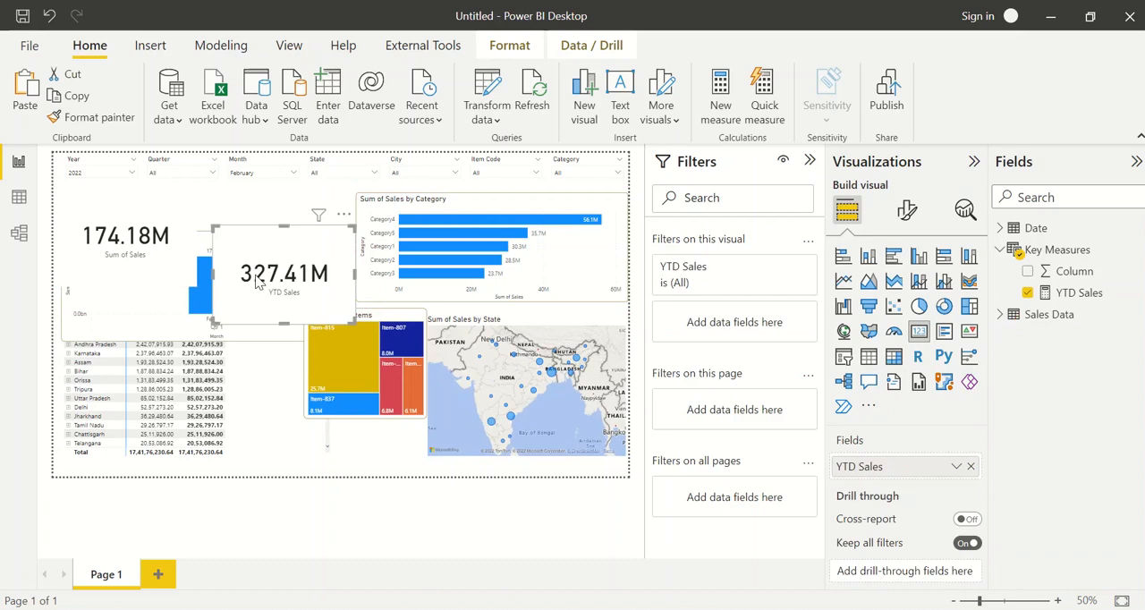
pyautogui.click(281, 174)
pyautogui.click(252, 212)
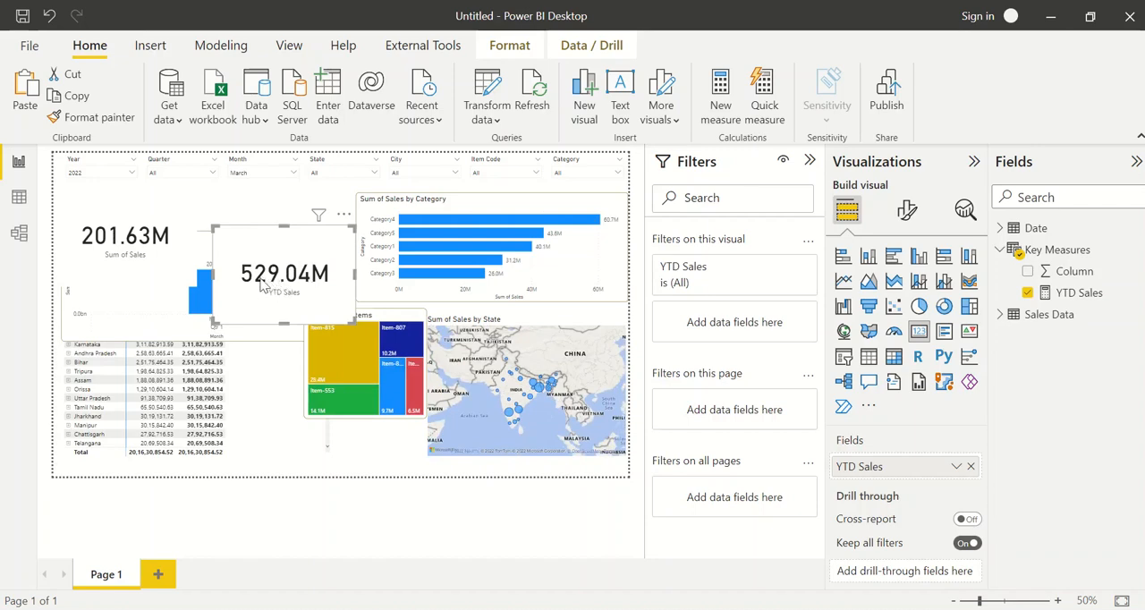
pyautogui.moveTo(262, 282); pyautogui.dragTo(302, 271)
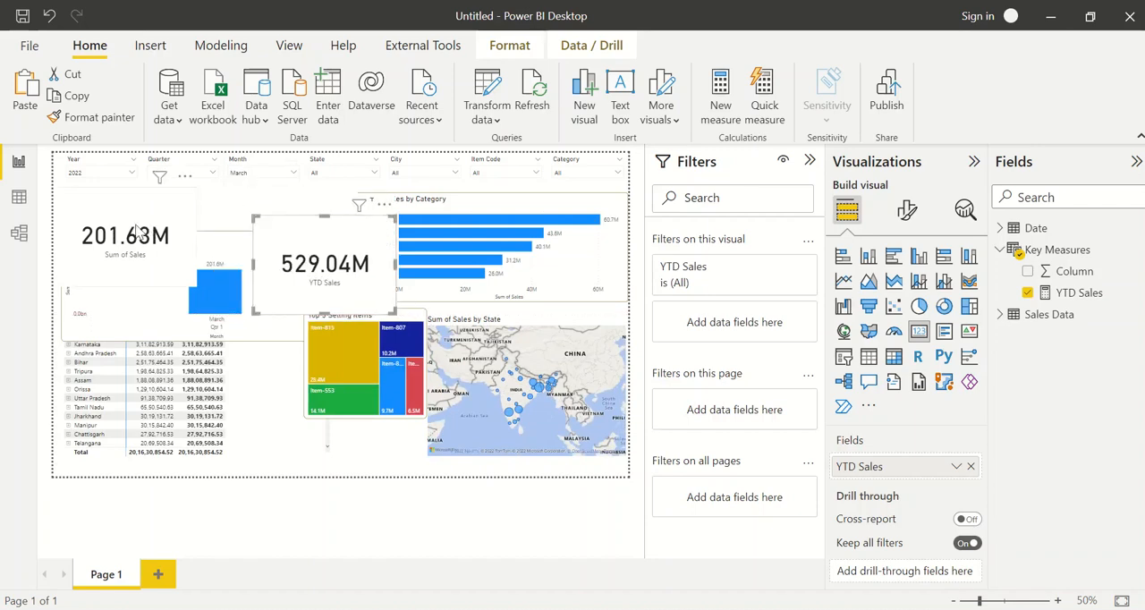
pyautogui.moveTo(137, 232); pyautogui.dragTo(145, 248)
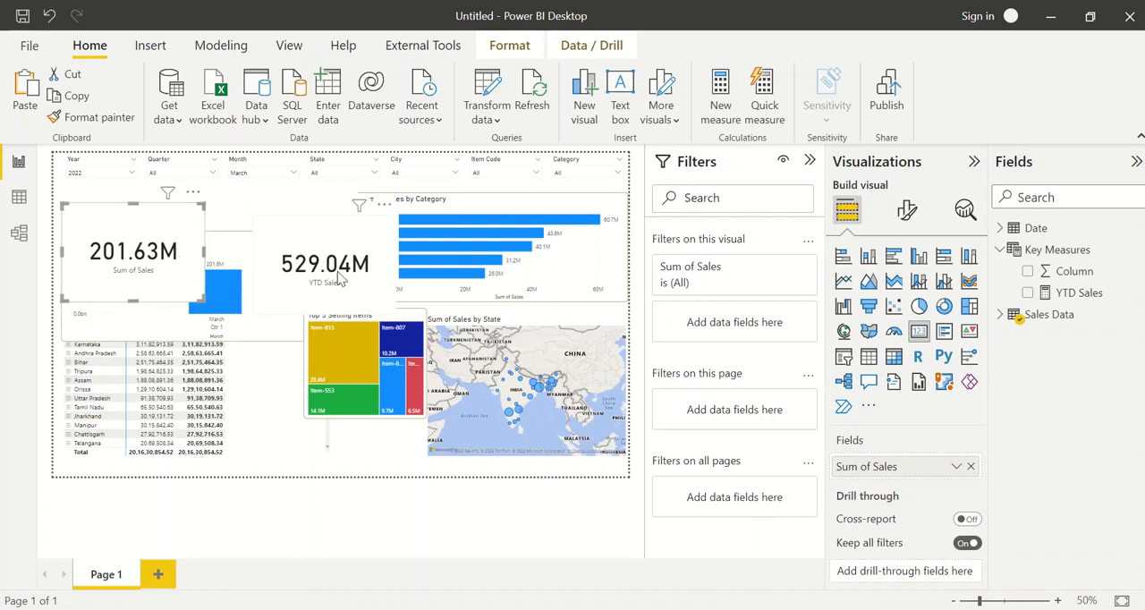
pyautogui.moveTo(338, 279); pyautogui.dragTo(315, 279)
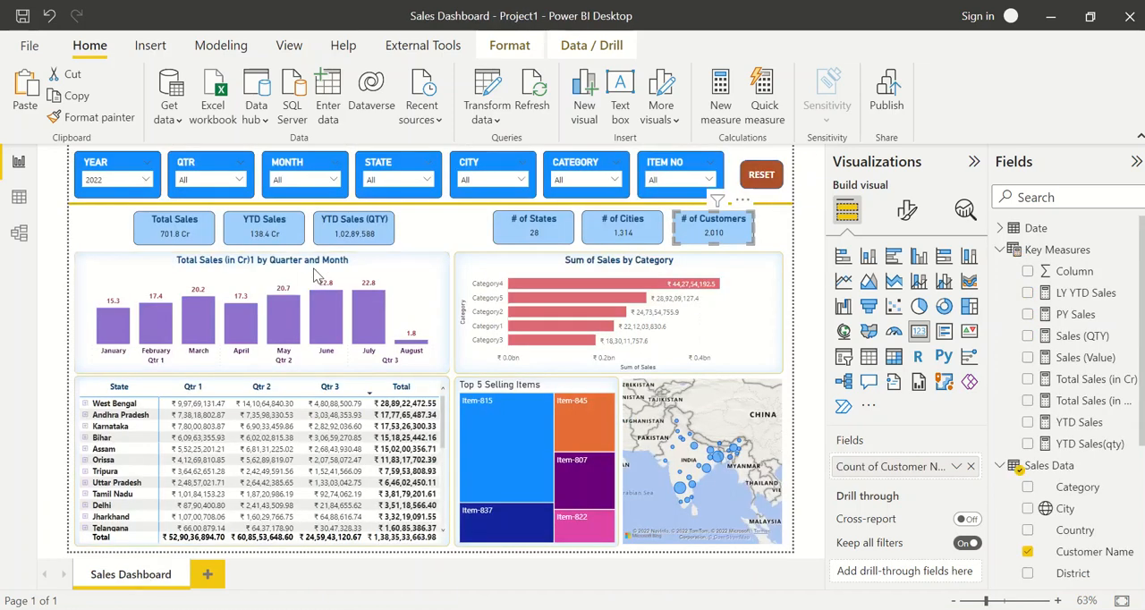
# Examine the Total Sales, YTD Sales and YTD Sales (QTY) cards in the Sales Dashboard - Project1 report, and return to the untitled report
pyautogui.click(188, 234)
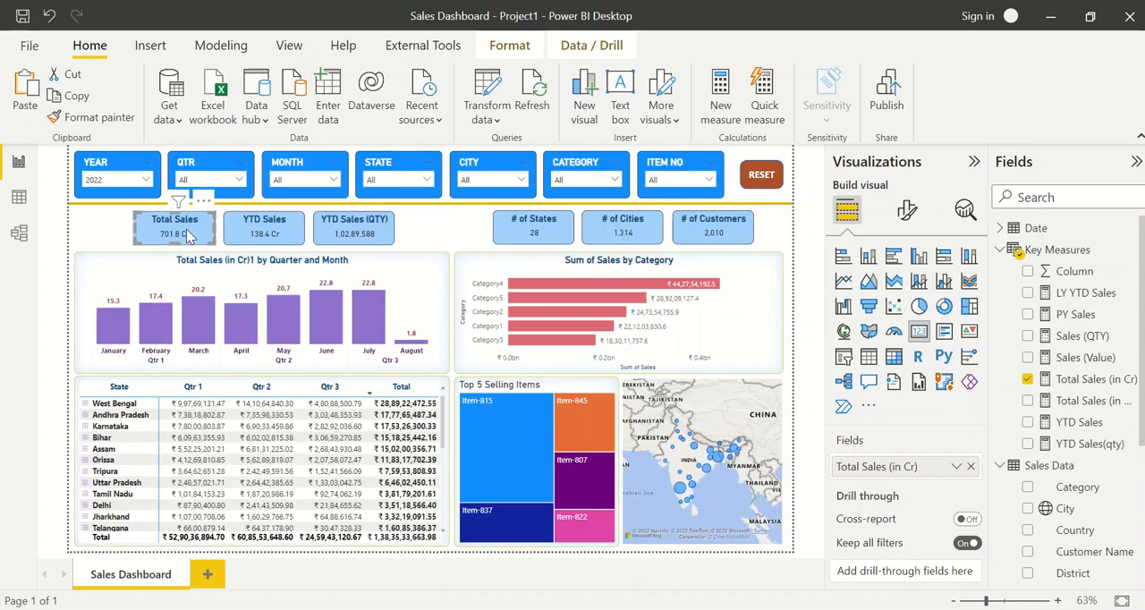
pyautogui.click(258, 232)
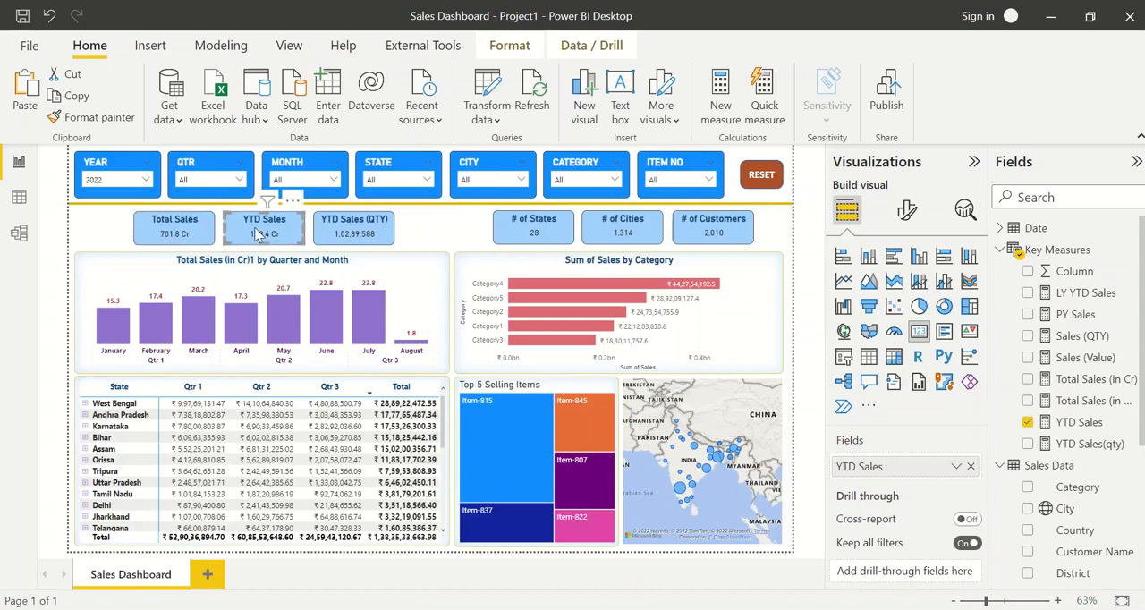
pyautogui.click(365, 233)
pyautogui.hotkey('alt', 'Tab')
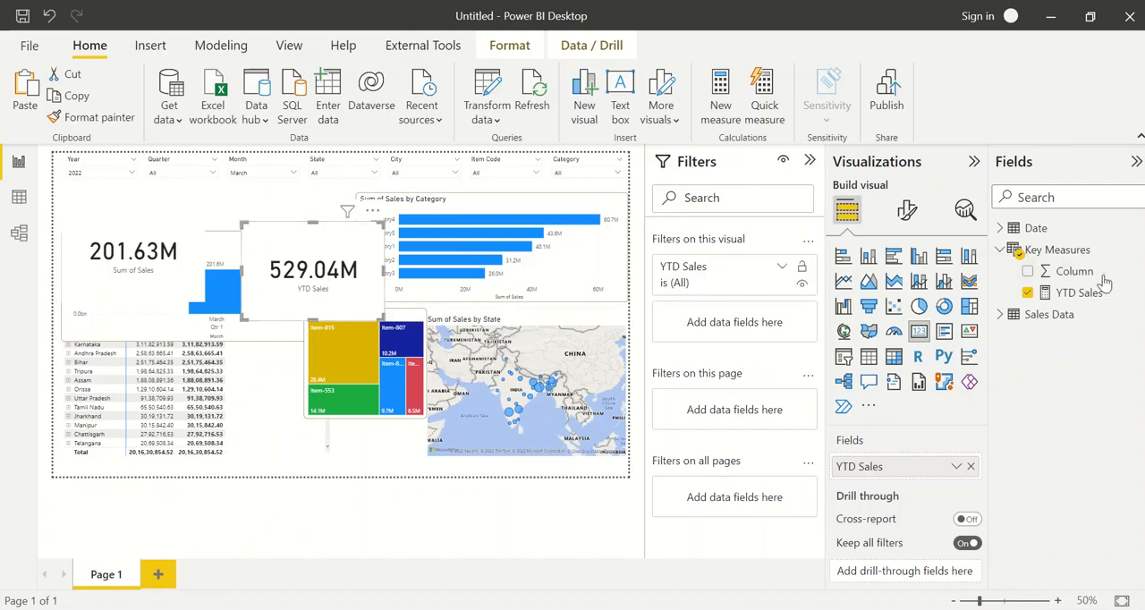
# Search the fields for "qty", inspect the QTY column in Sales Data, and clear the search
pyautogui.click(1058, 199)
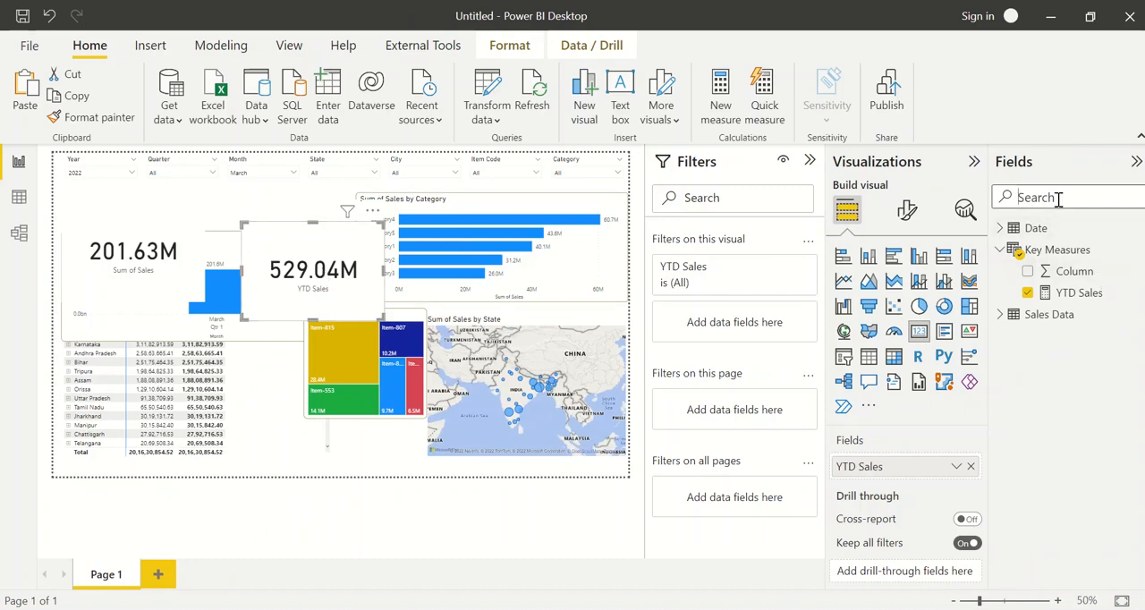
pyautogui.write('qty')
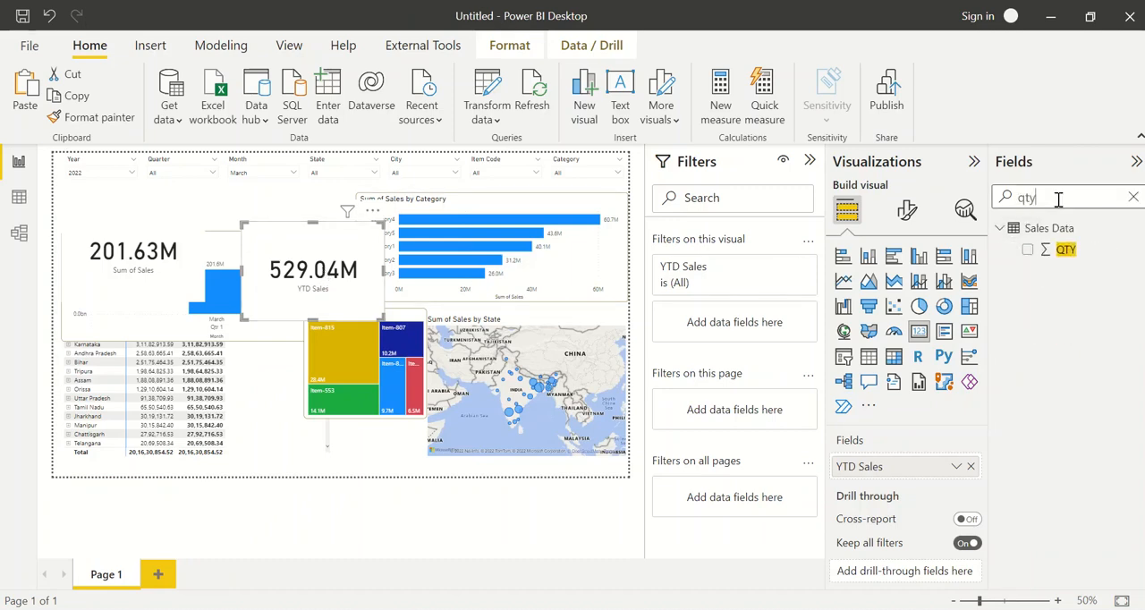
pyautogui.click(1073, 252)
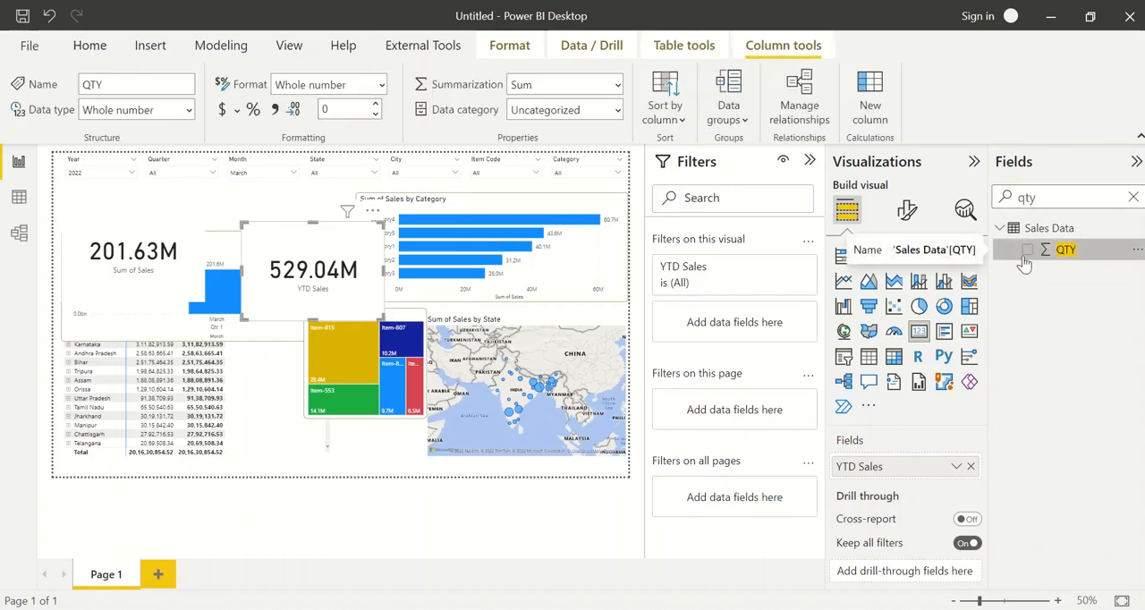
pyautogui.click(1133, 197)
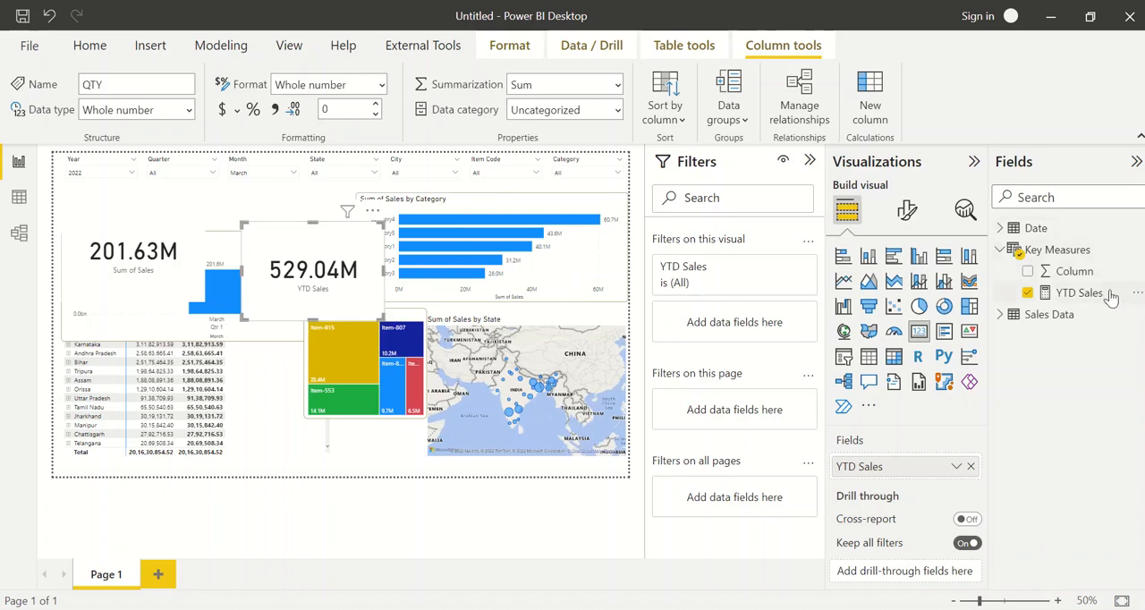
# Copy the YTD Sales formula into a new measure in the Key Measures table
pyautogui.click(1073, 294)
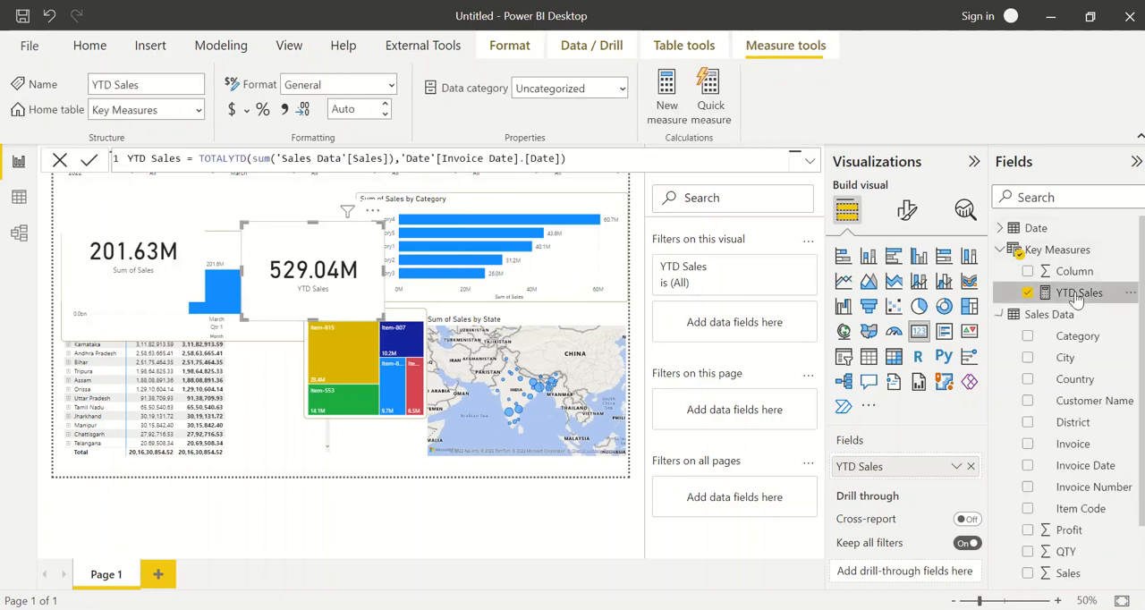
pyautogui.doubleClick(417, 159)
pyautogui.hotkey('ctrl', 'a')
pyautogui.hotkey('ctrl', 'c')
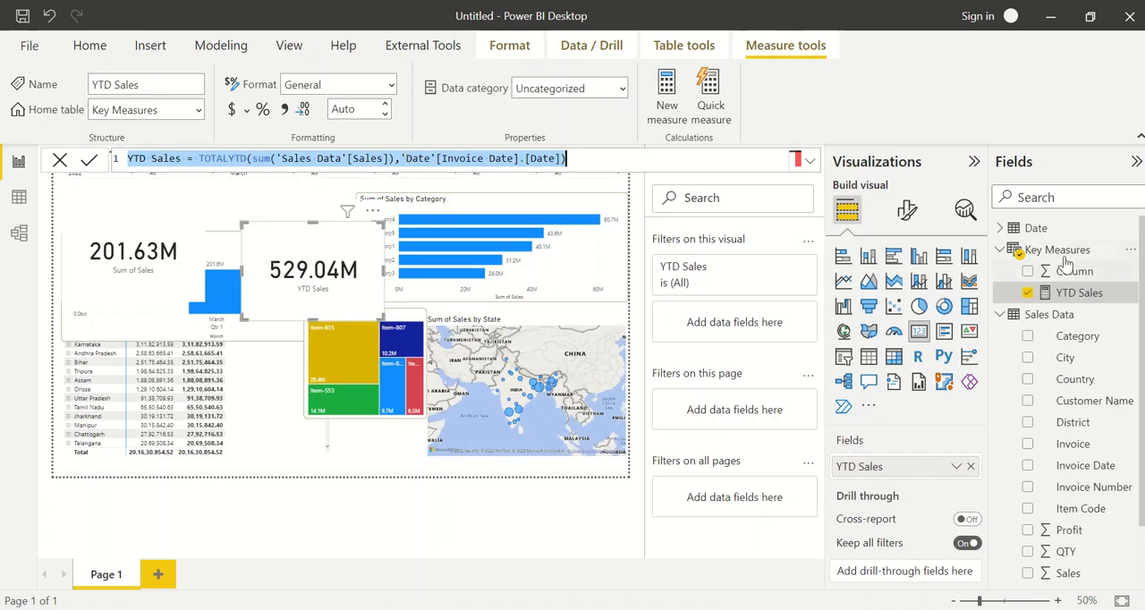
pyautogui.click(1132, 254)
pyautogui.click(1113, 257)
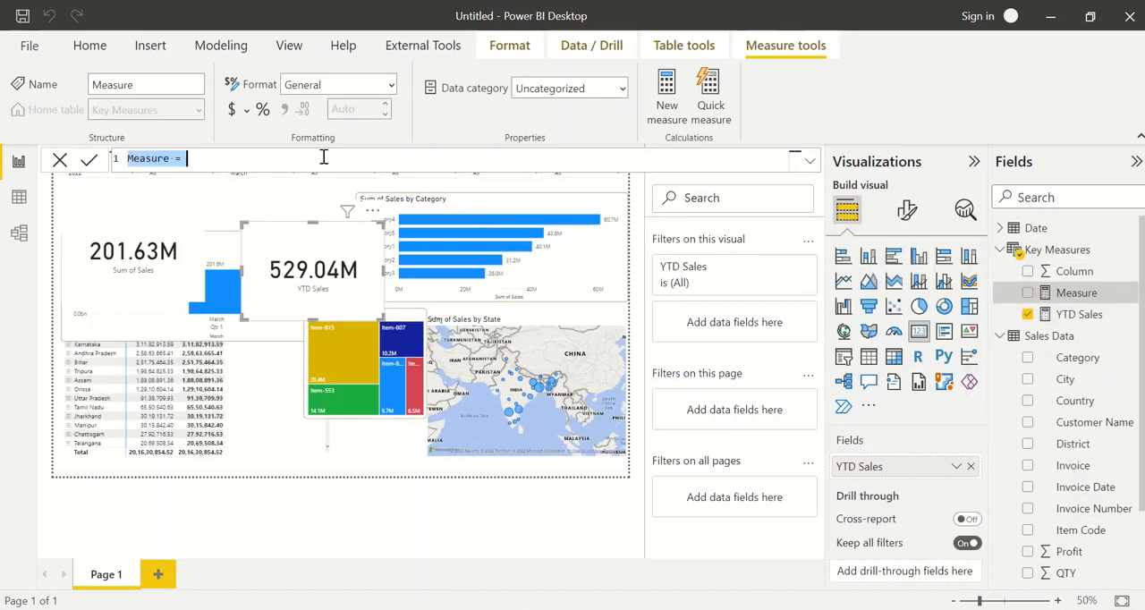
pyautogui.hotkey('ctrl', 'v')
# Rename the new measure to YTD Sales(QTY), make it sum 'Sales Data'[QTY], and commit the formula
pyautogui.click(168, 158)
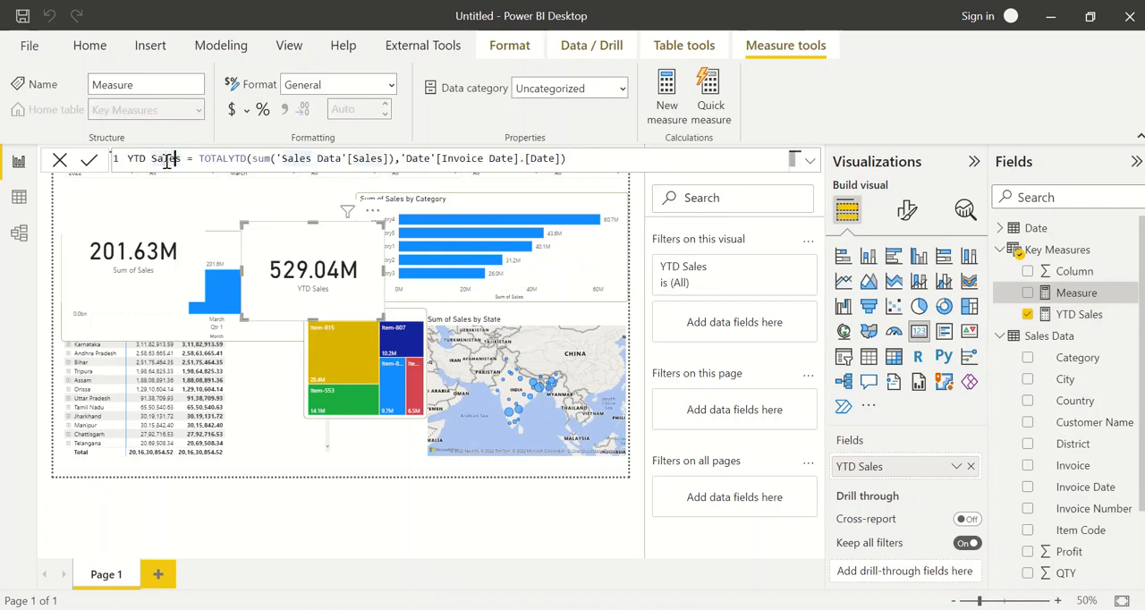
pyautogui.write('(QTY)')
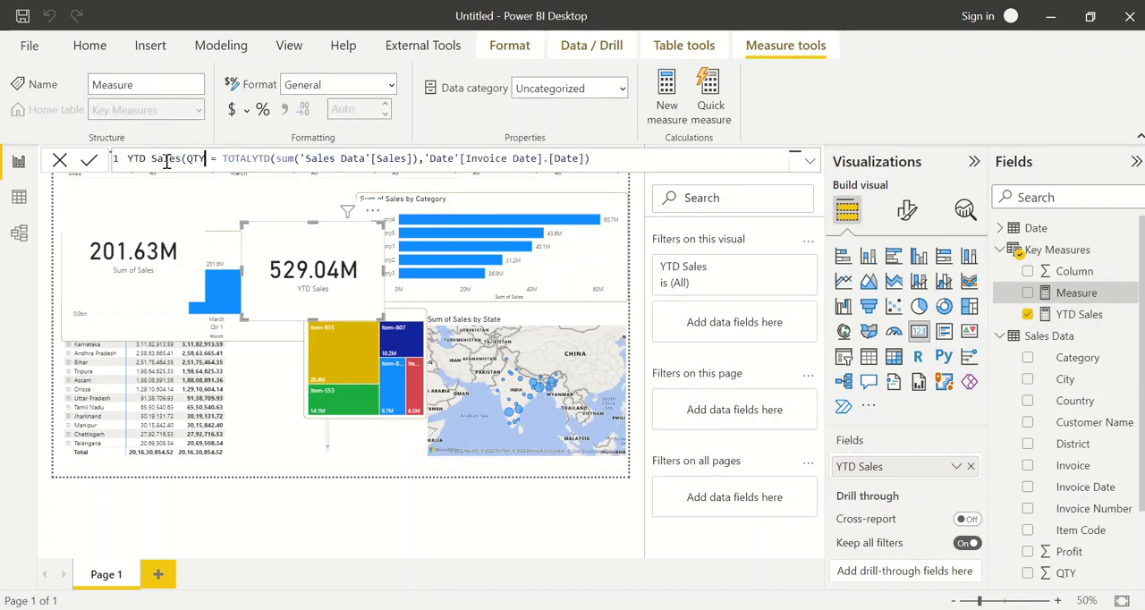
pyautogui.doubleClick(398, 158)
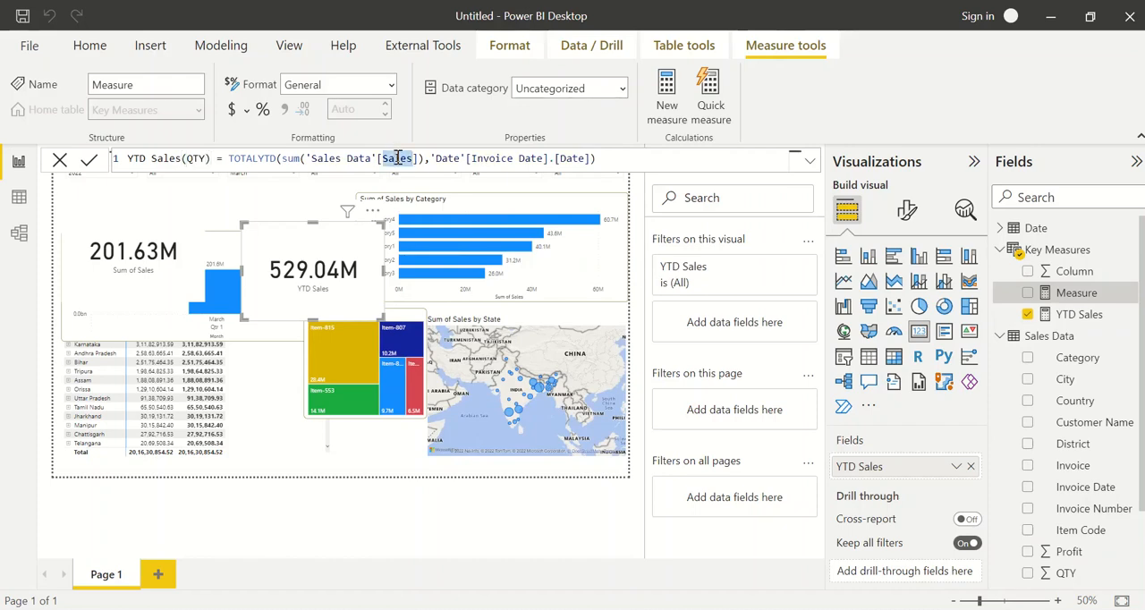
pyautogui.write('QTY')
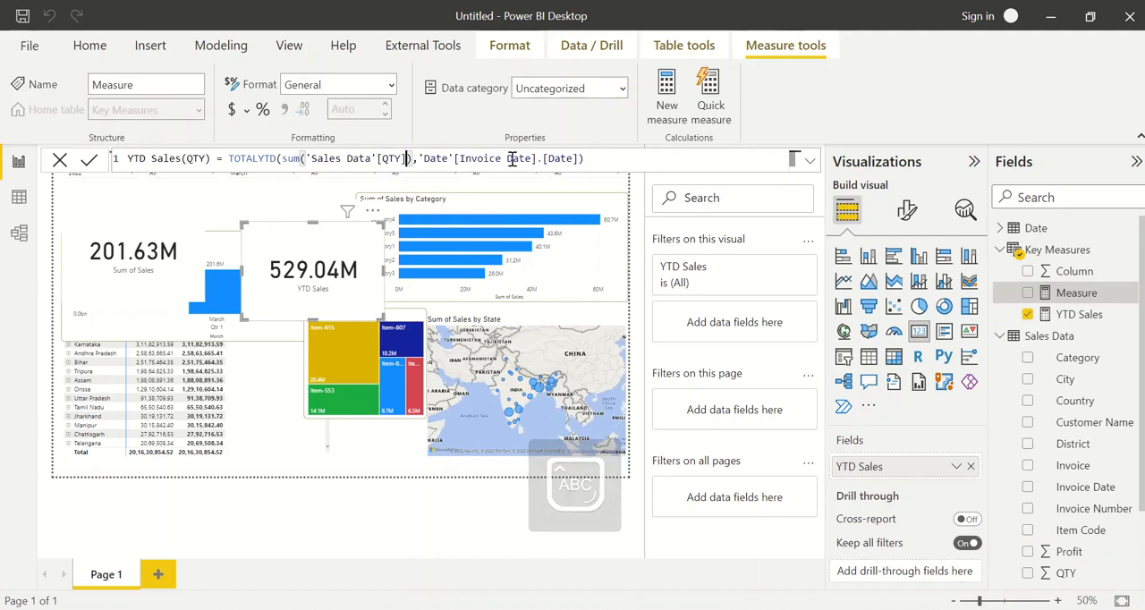
pyautogui.click(595, 157)
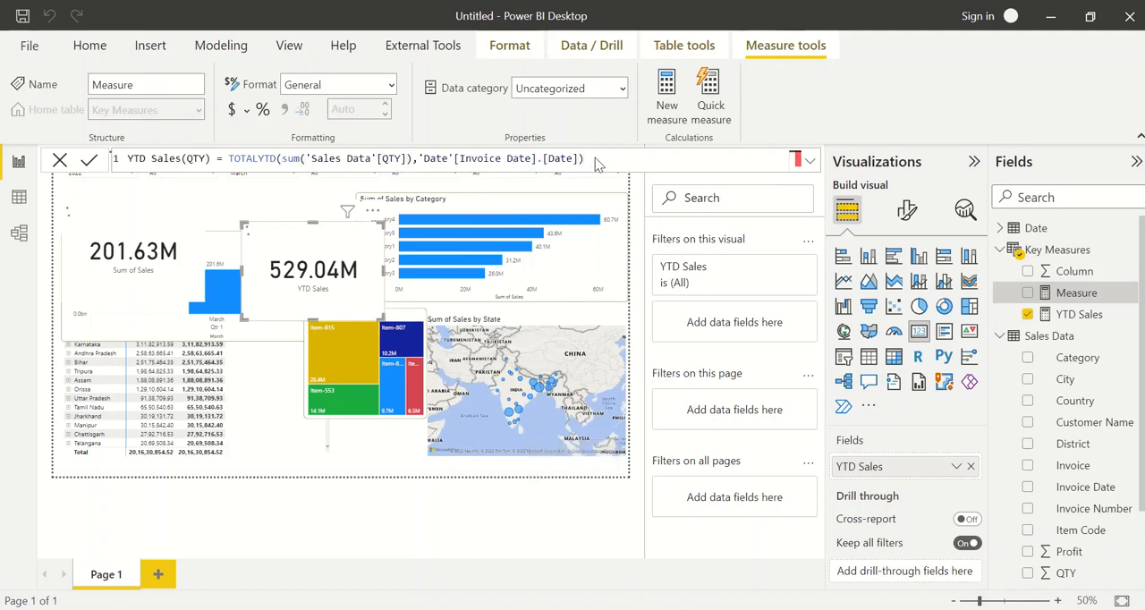
pyautogui.press('Return')
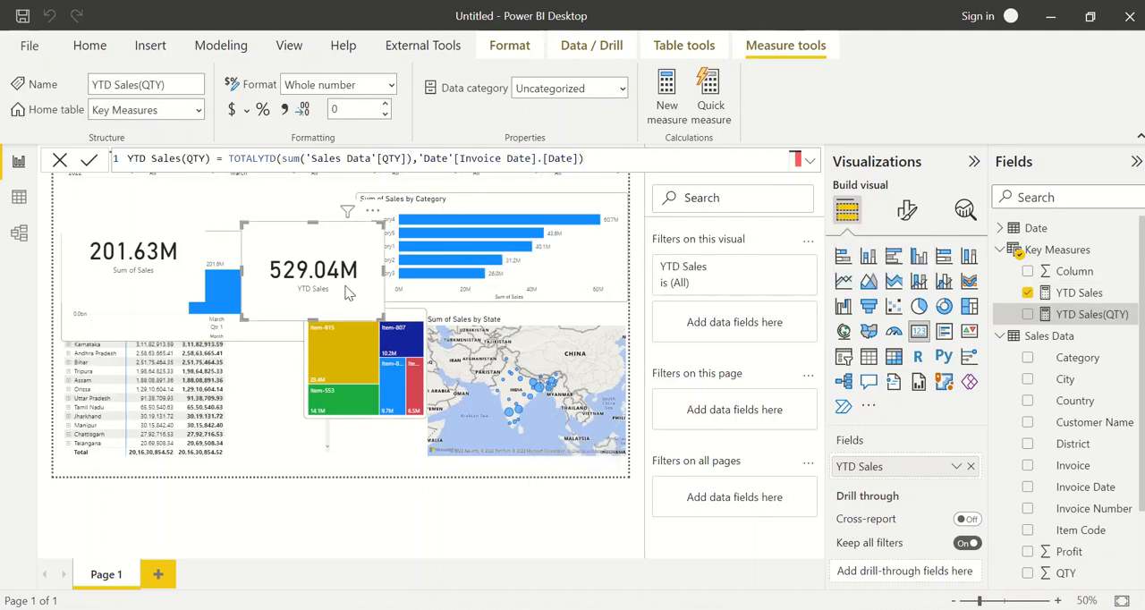
# Duplicate the YTD Sales card beside the original and replace its field with YTD Sales(QTY)
pyautogui.click(349, 294)
pyautogui.hotkey('ctrl', 'c')
pyautogui.hotkey('ctrl', 'v')
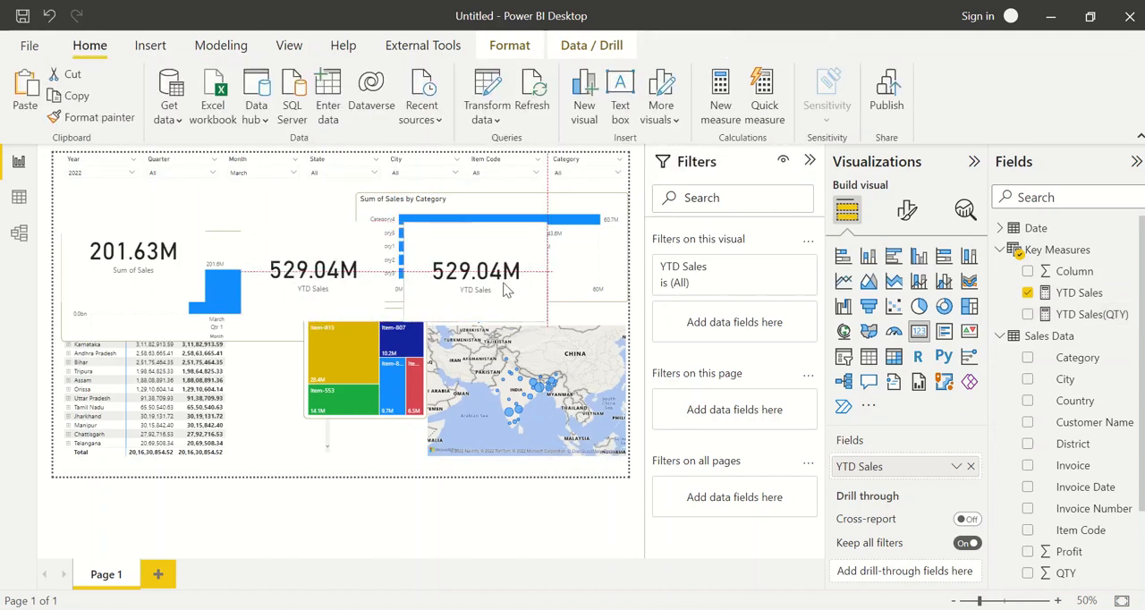
pyautogui.click(971, 466)
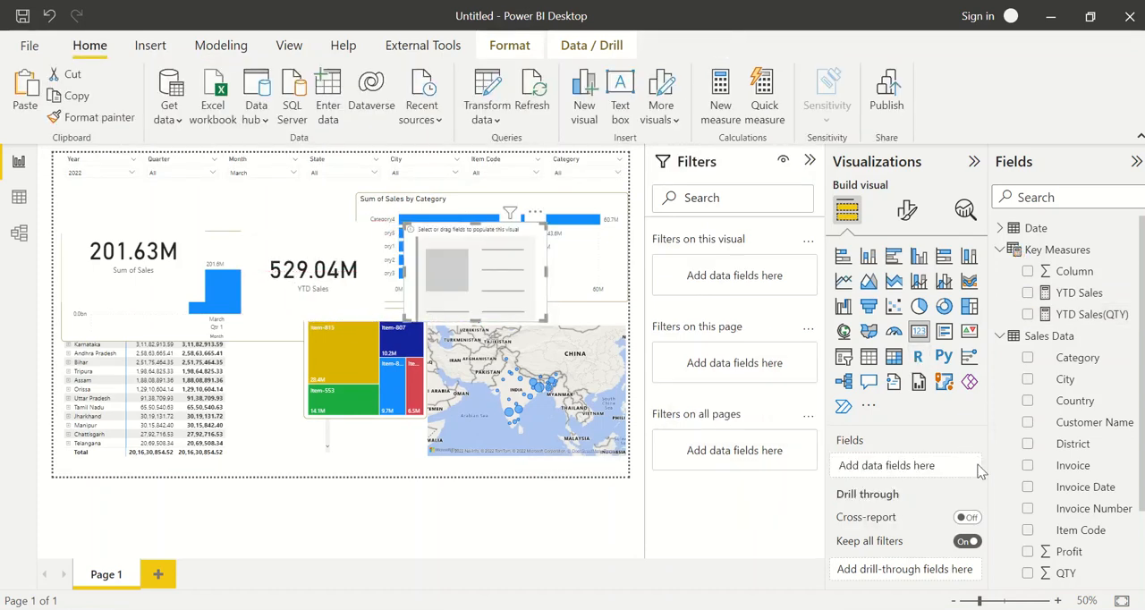
pyautogui.click(1027, 314)
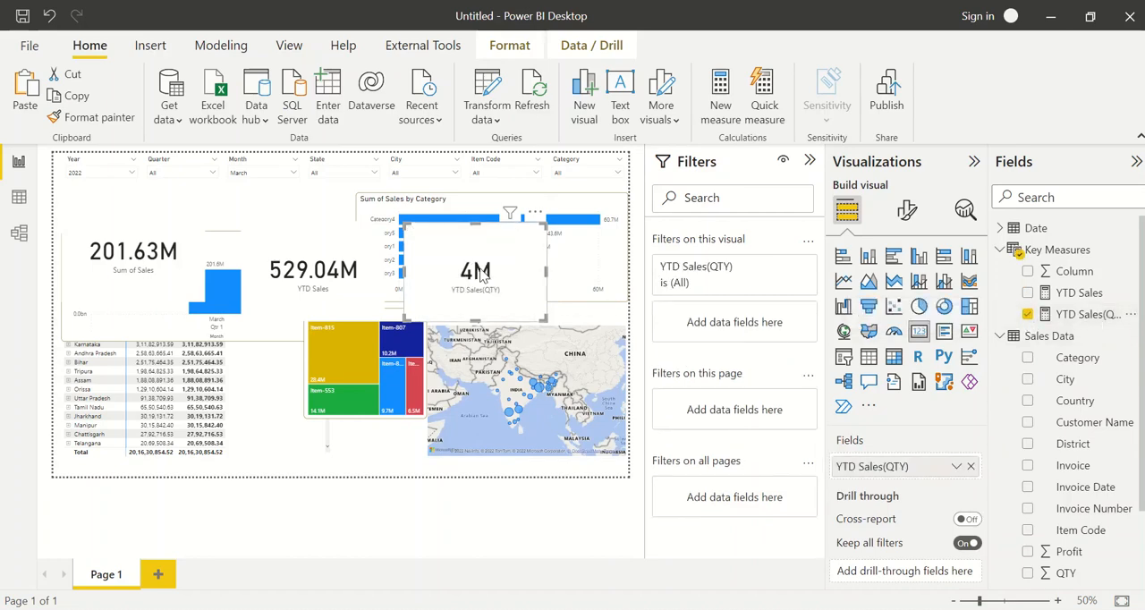
# Set the callout value's display units to None on the YTD Sales(QTY) card
pyautogui.click(907, 210)
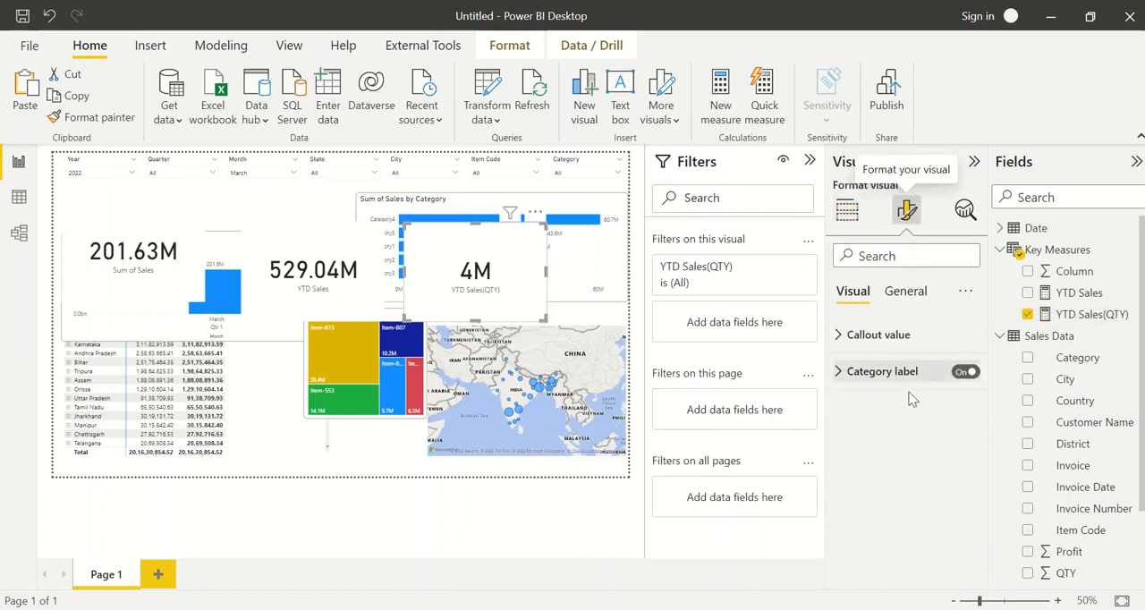
pyautogui.click(876, 334)
pyautogui.scroll(-1, 905, 510)
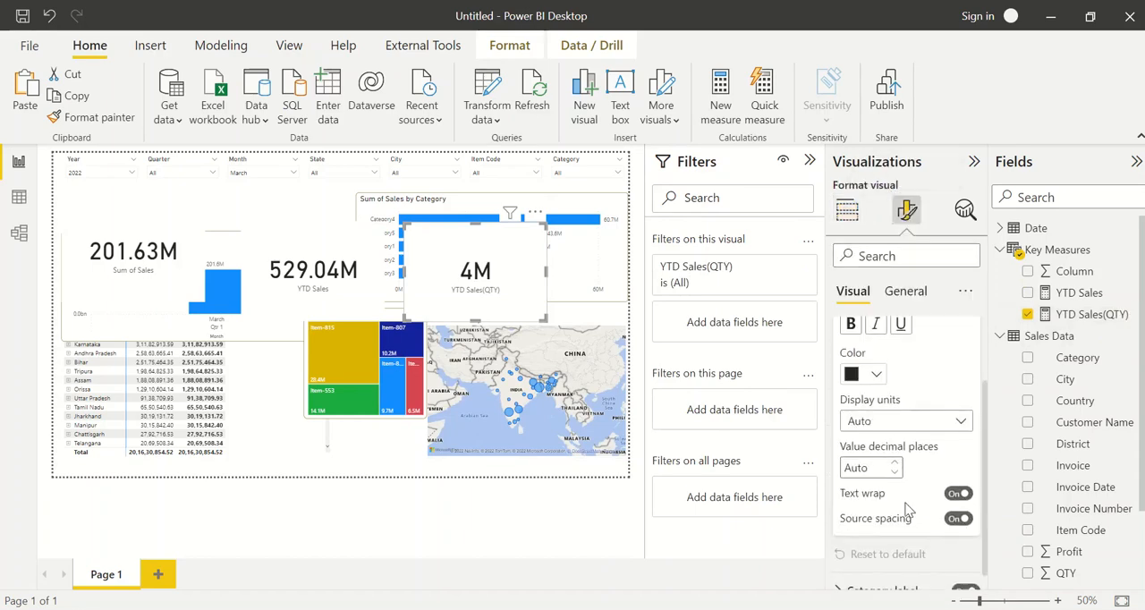
pyautogui.click(895, 420)
pyautogui.click(861, 464)
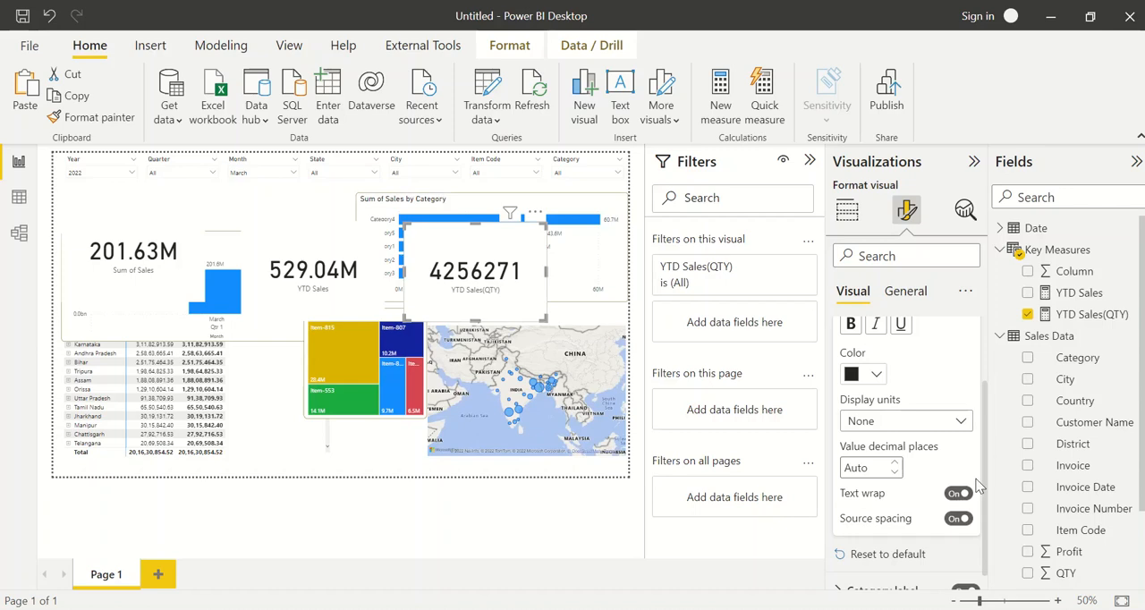
# Apply the thousands separator to the YTD Sales(QTY) measure and deselect the card
pyautogui.click(1077, 314)
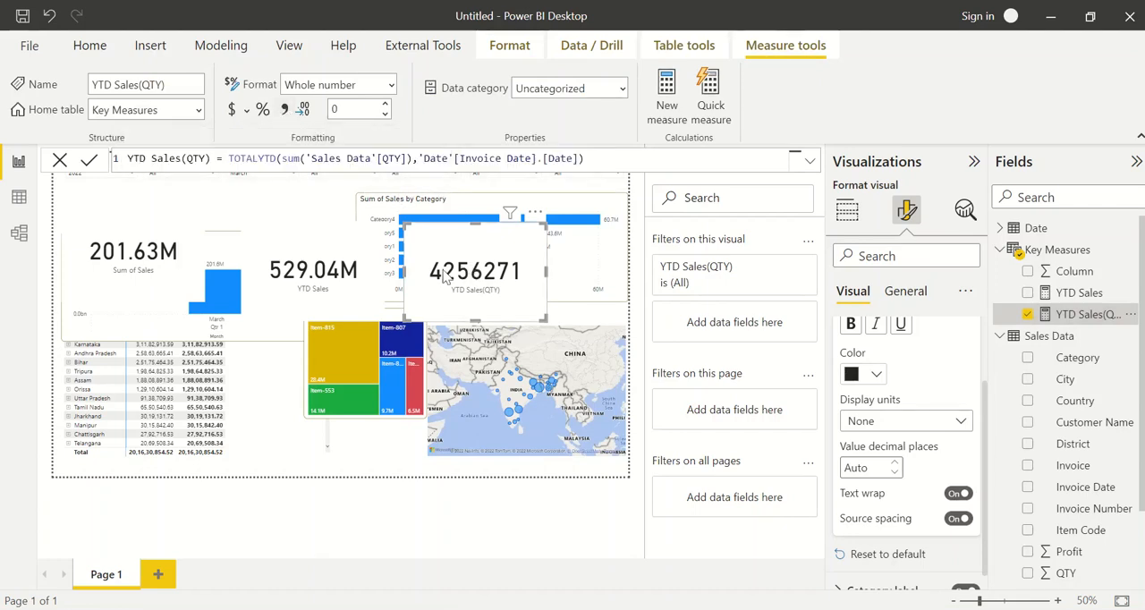
pyautogui.click(285, 110)
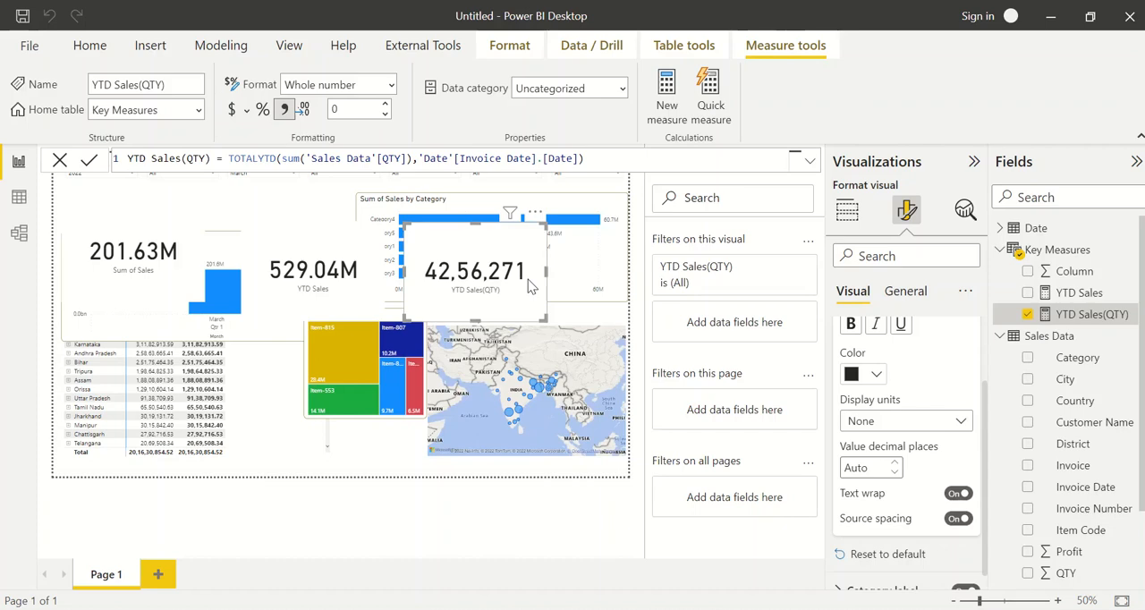
pyautogui.click(379, 441)
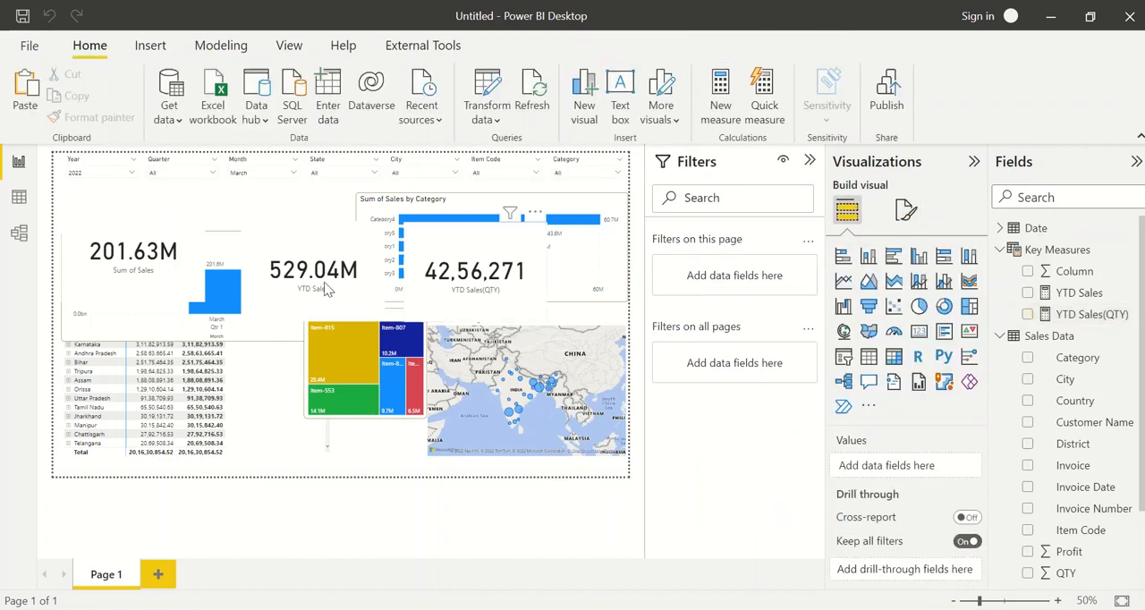
# Switch to the Sales Dashboard - Project1 report and turn off the shadow of the Total Sales by Quarter and Month chart
pyautogui.hotkey('alt', 'Tab')
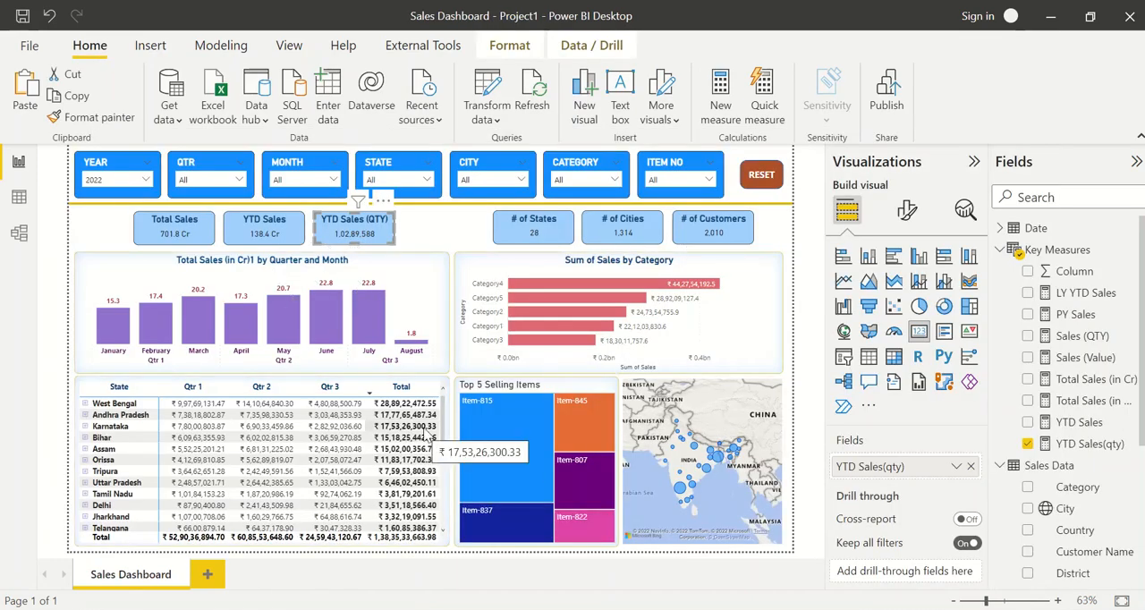
pyautogui.click(446, 275)
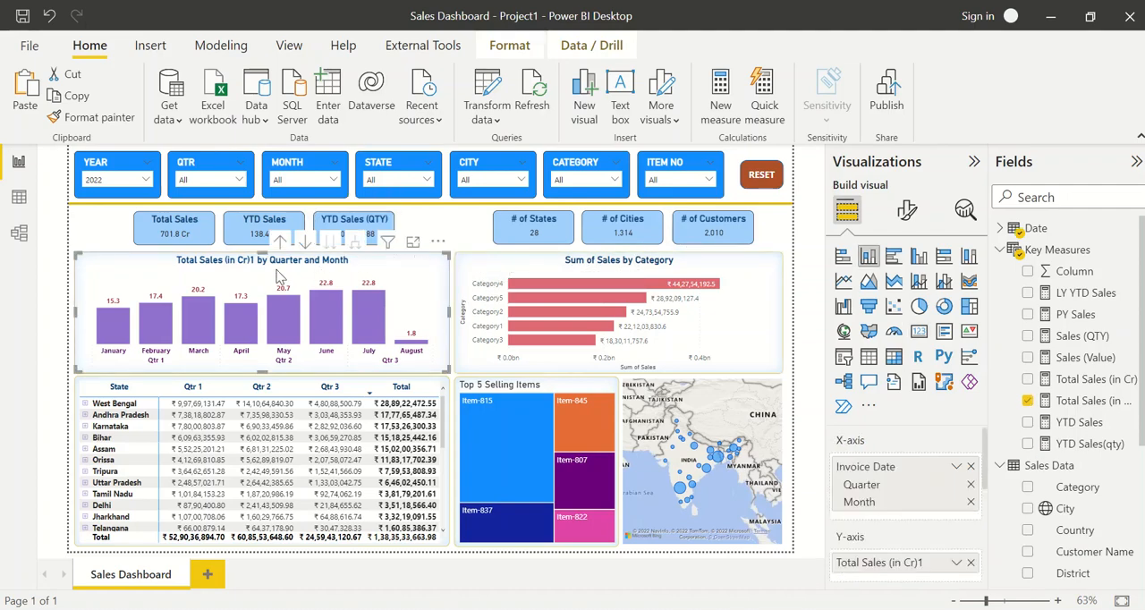
pyautogui.click(905, 211)
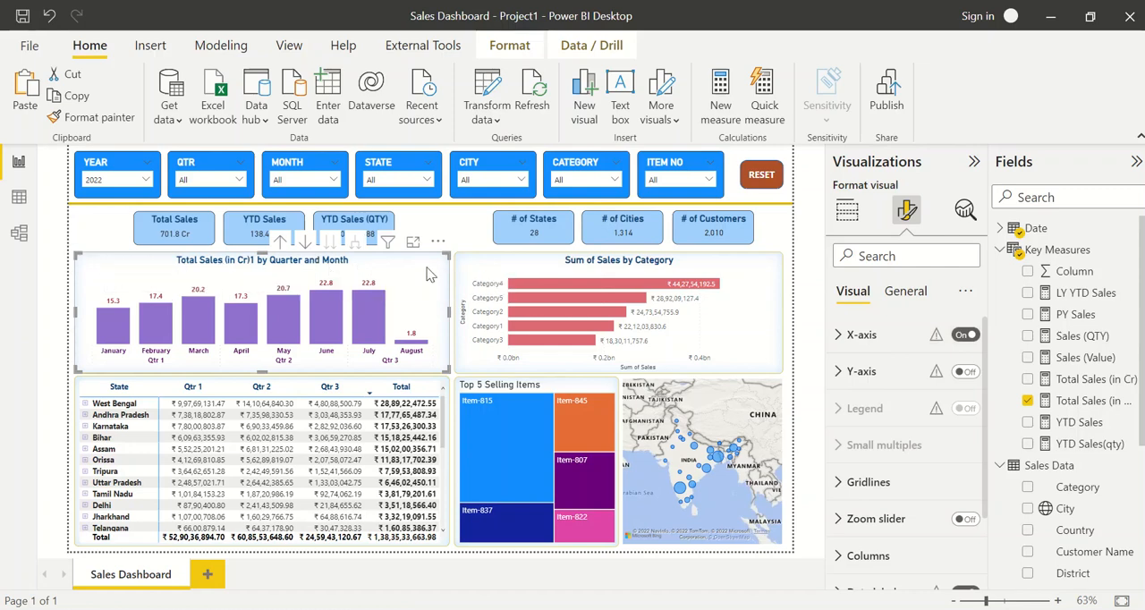
pyautogui.click(903, 292)
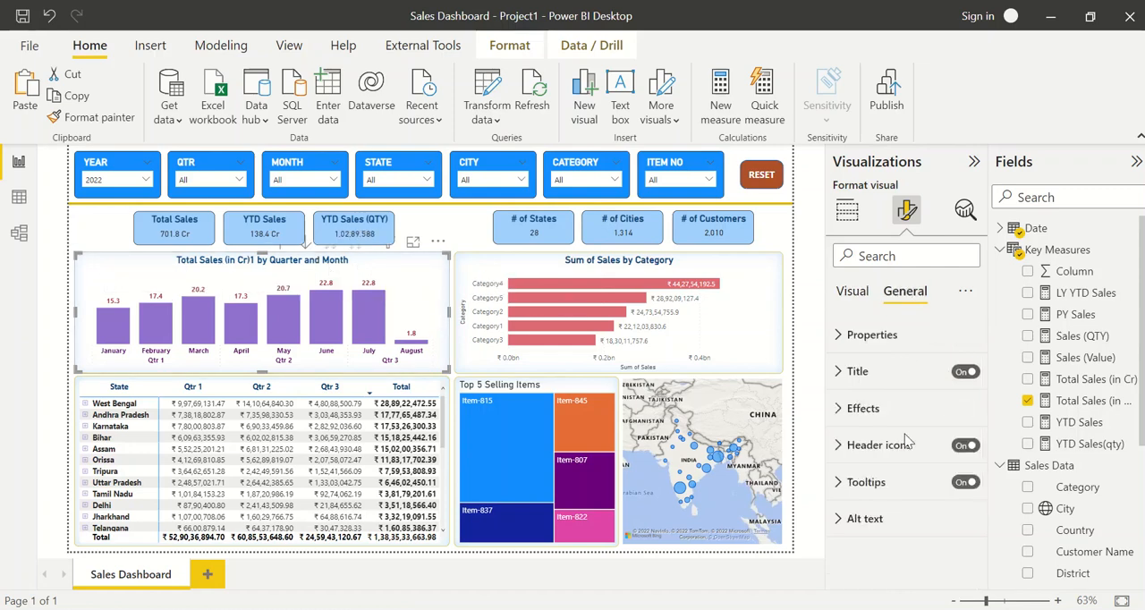
pyautogui.click(891, 409)
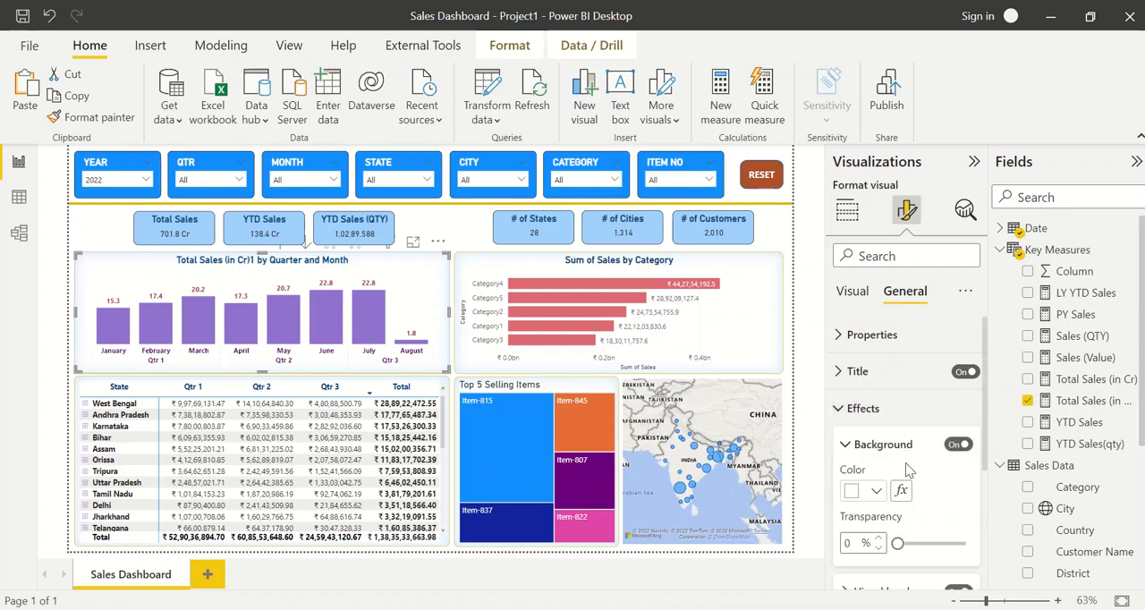
pyautogui.scroll(-3, 904, 463)
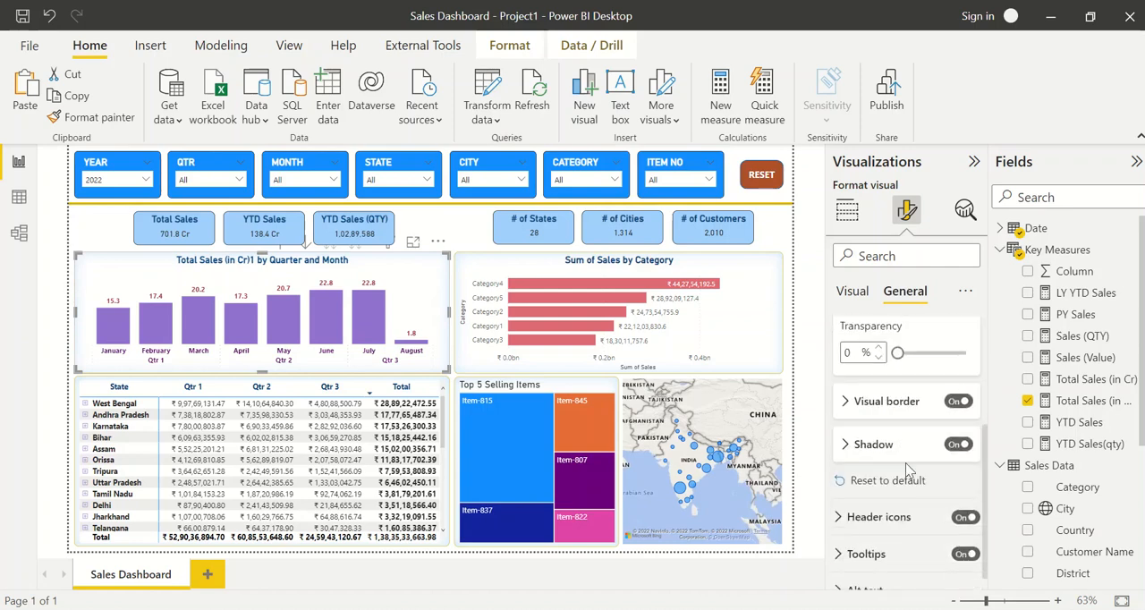
pyautogui.click(955, 447)
pyautogui.click(467, 234)
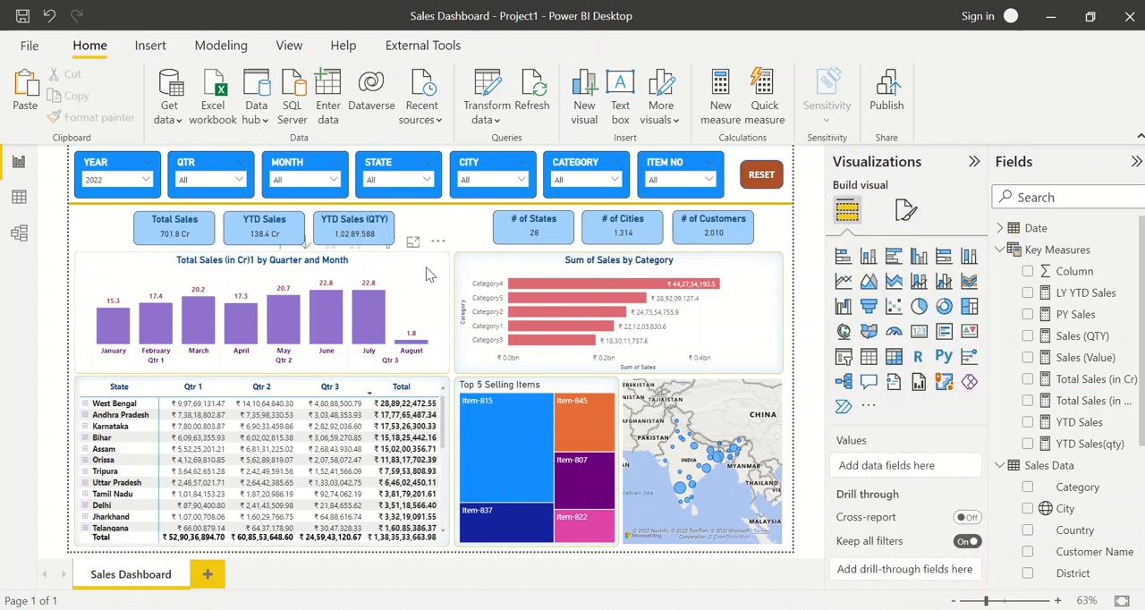
# Turn the Total Sales by Quarter and Month chart's shadow back on and examine its color, offset and position settings
pyautogui.click(425, 267)
pyautogui.click(905, 213)
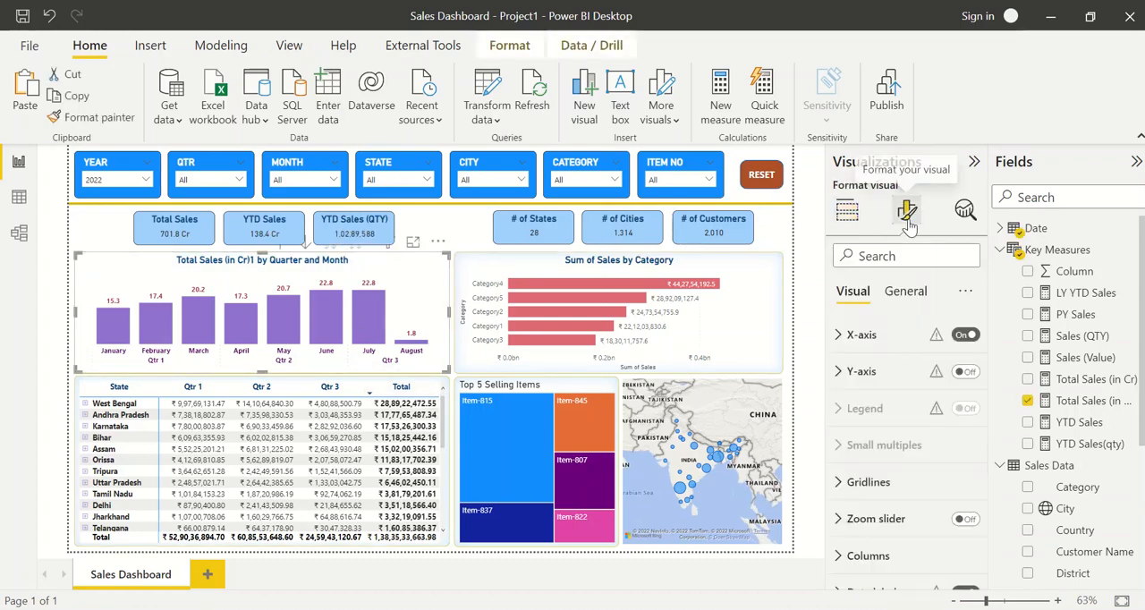
pyautogui.scroll(-2, 913, 437)
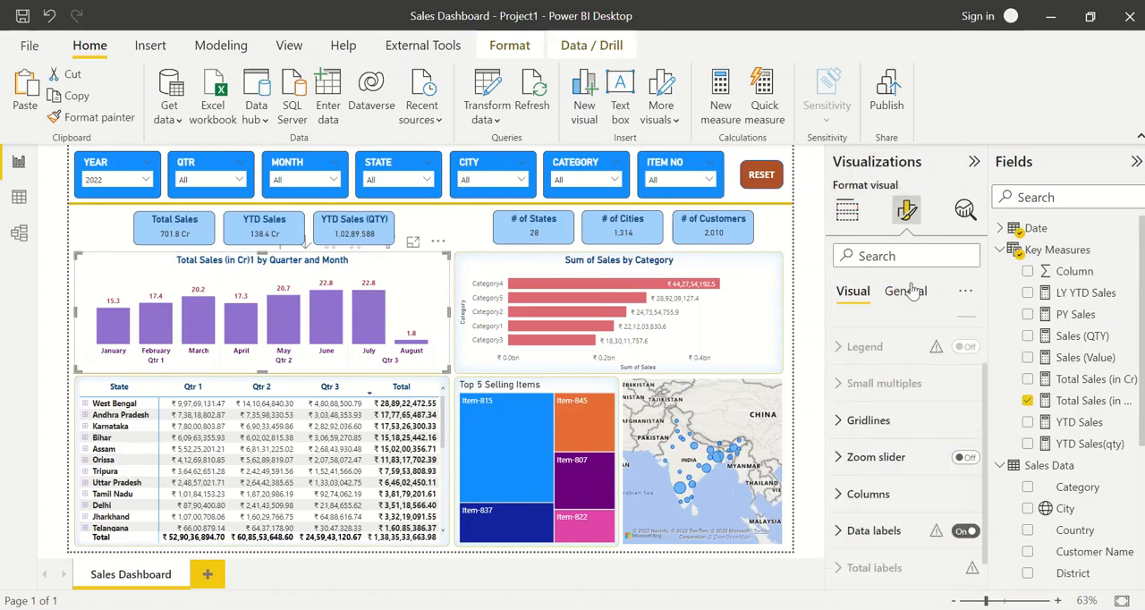
pyautogui.click(905, 291)
pyautogui.click(895, 416)
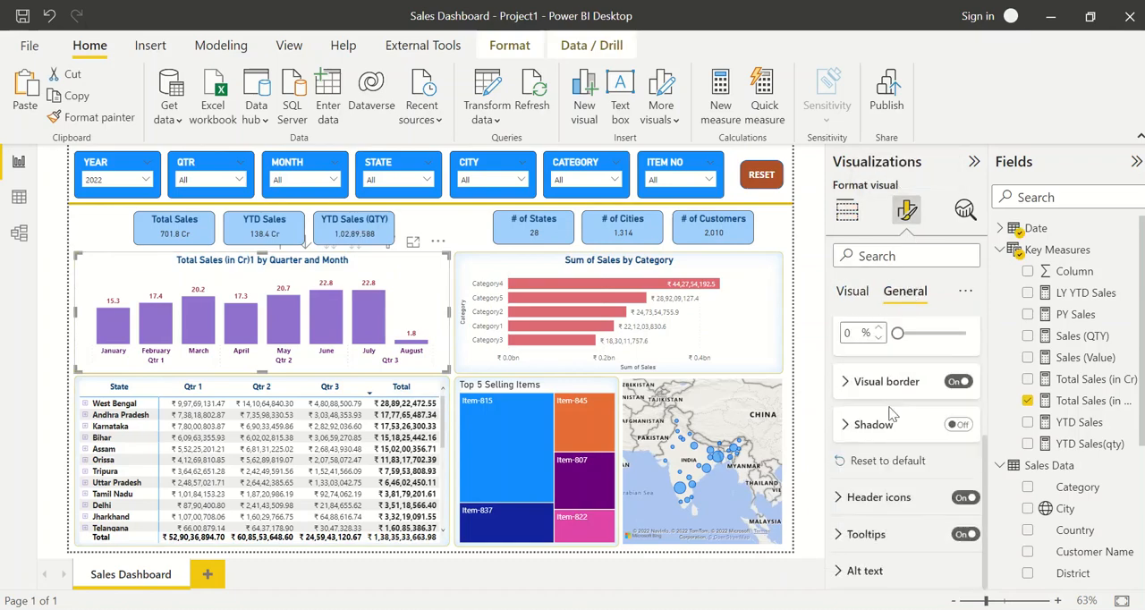
pyautogui.click(946, 427)
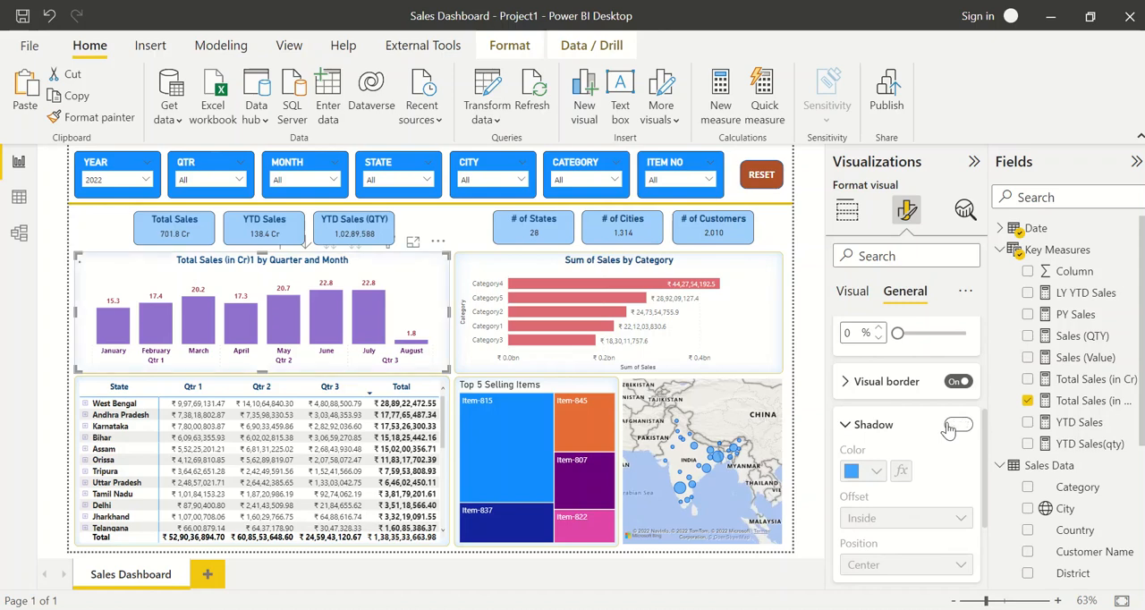
pyautogui.click(952, 427)
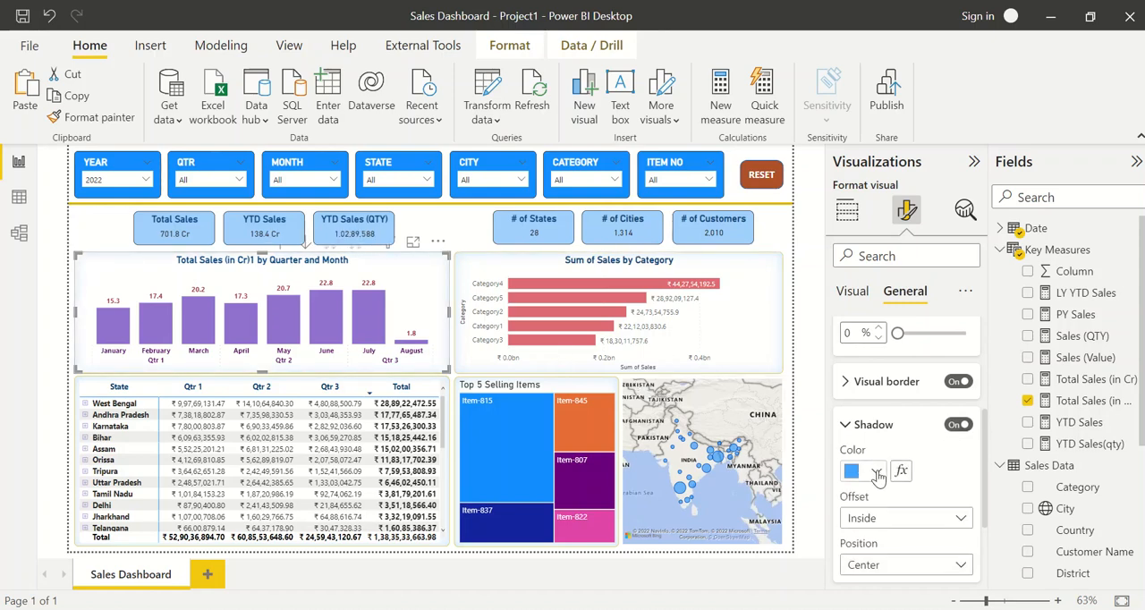
pyautogui.scroll(-1, 903, 478)
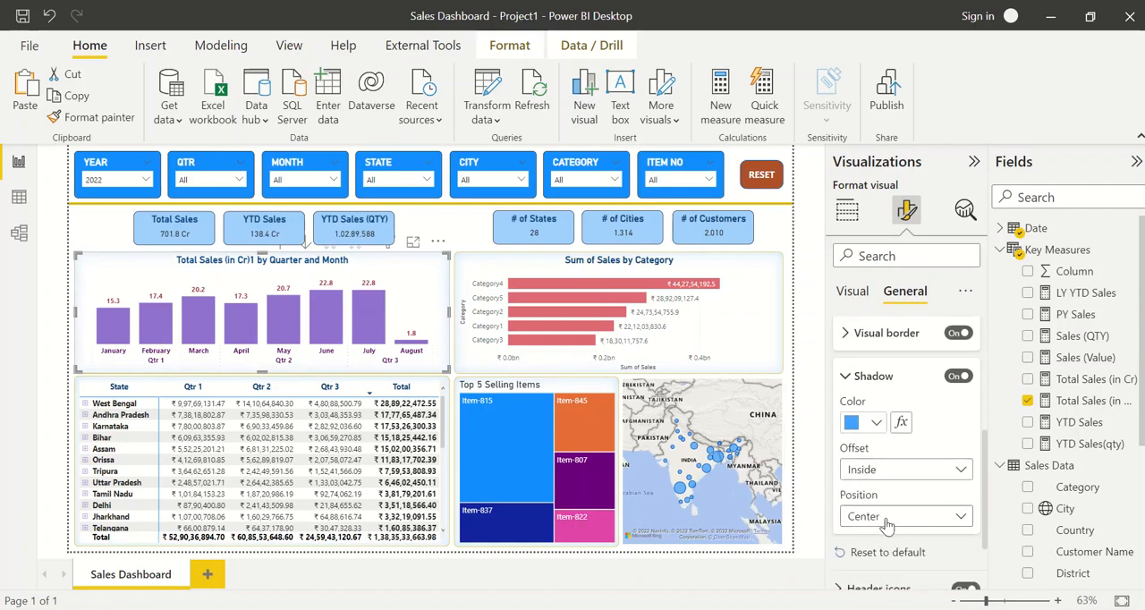
# Return to the untitled report, move the three KPI cards together down over the lower visuals, and select the Sum of Sales by Quarter and Month chart
pyautogui.hotkey('alt', 'Tab')
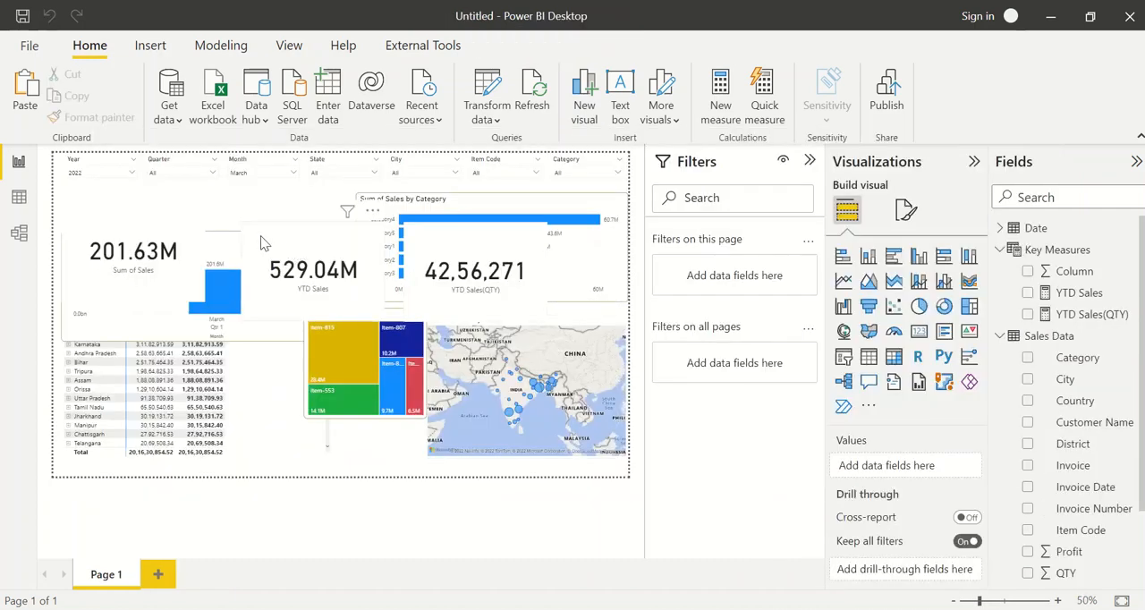
pyautogui.click(260, 235)
pyautogui.keyDown('ctrl'); pyautogui.click(433, 268); pyautogui.keyUp('ctrl')
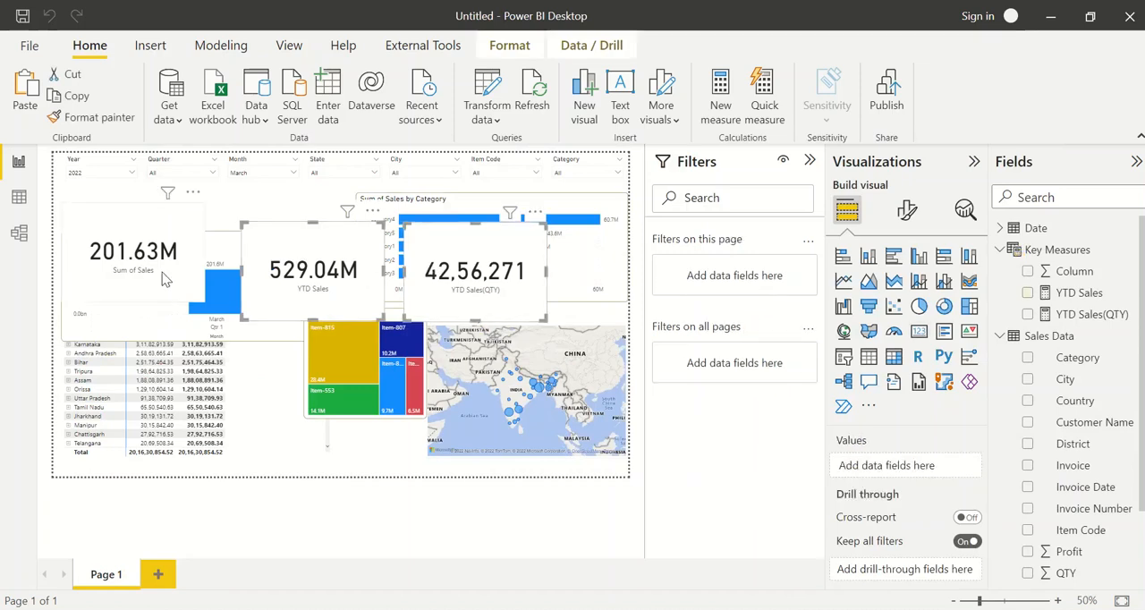
pyautogui.keyDown('ctrl'); pyautogui.click(165, 279); pyautogui.keyUp('ctrl')
pyautogui.moveTo(165, 279); pyautogui.dragTo(181, 427)
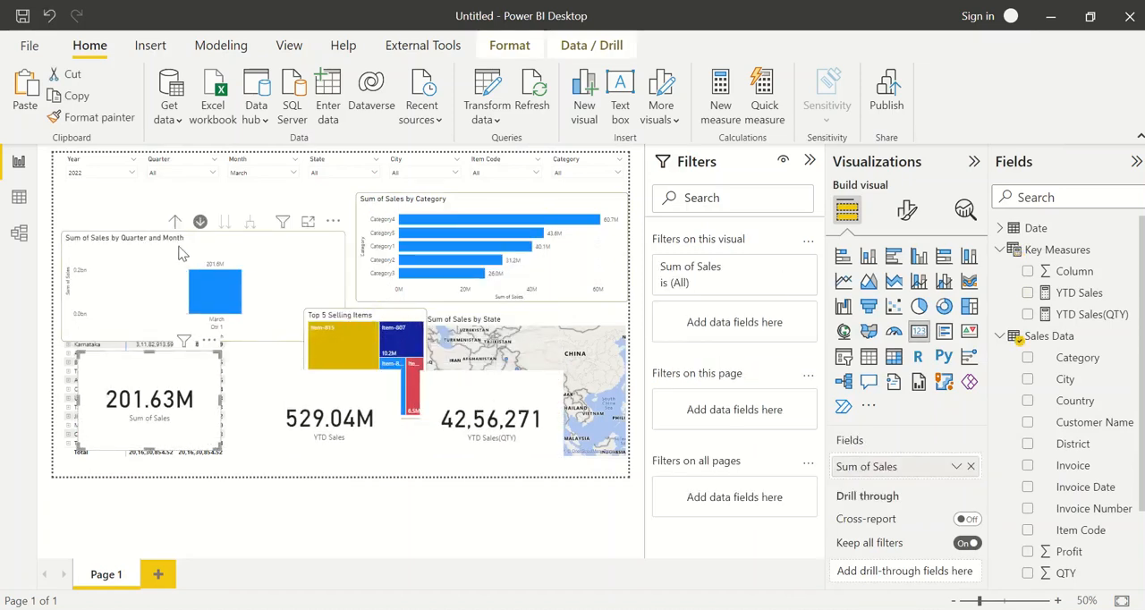
pyautogui.click(178, 253)
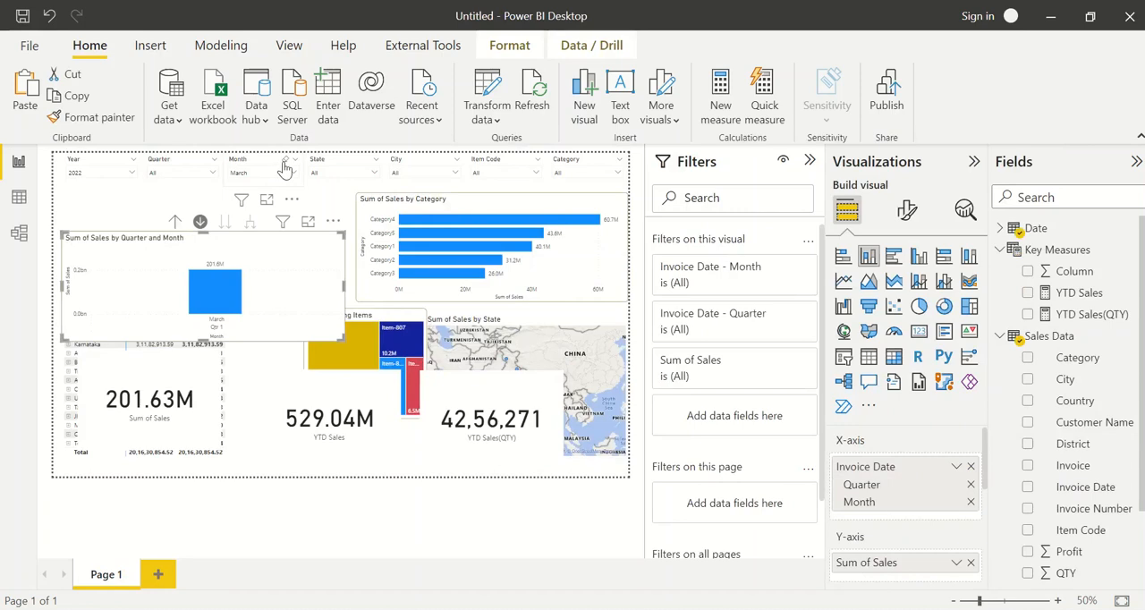
# Clear the Month slicer's selection and move the Sum of Sales by Quarter and Month chart up directly below the slicers
pyautogui.click(272, 172)
pyautogui.click(253, 240)
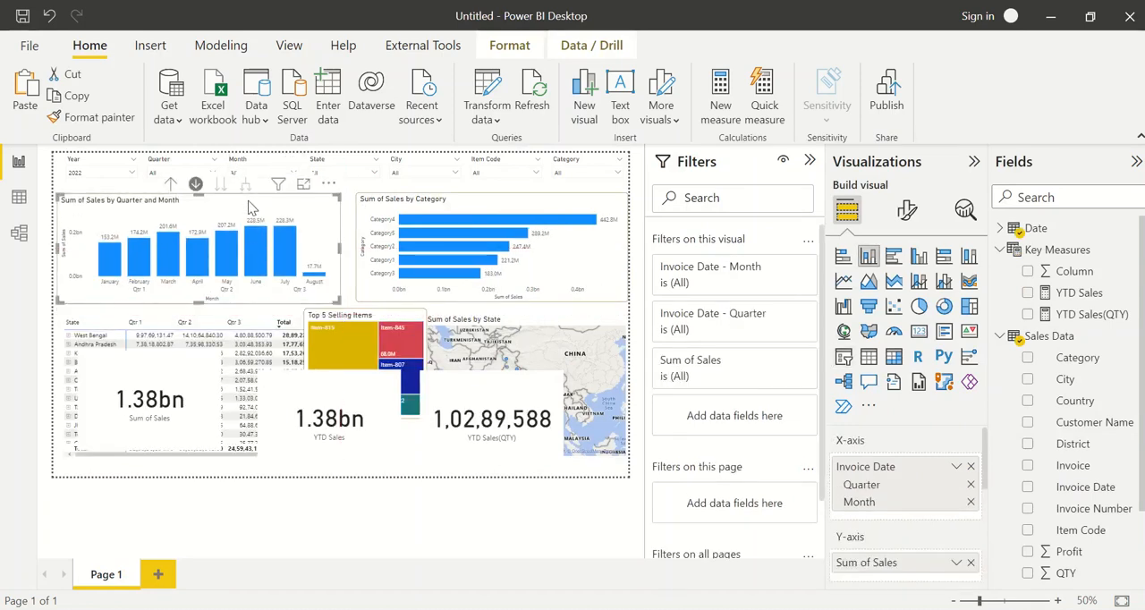
# Turn on the shadow effect of the Sum of Sales by Quarter and Month chart and expand its settings
pyautogui.click(907, 209)
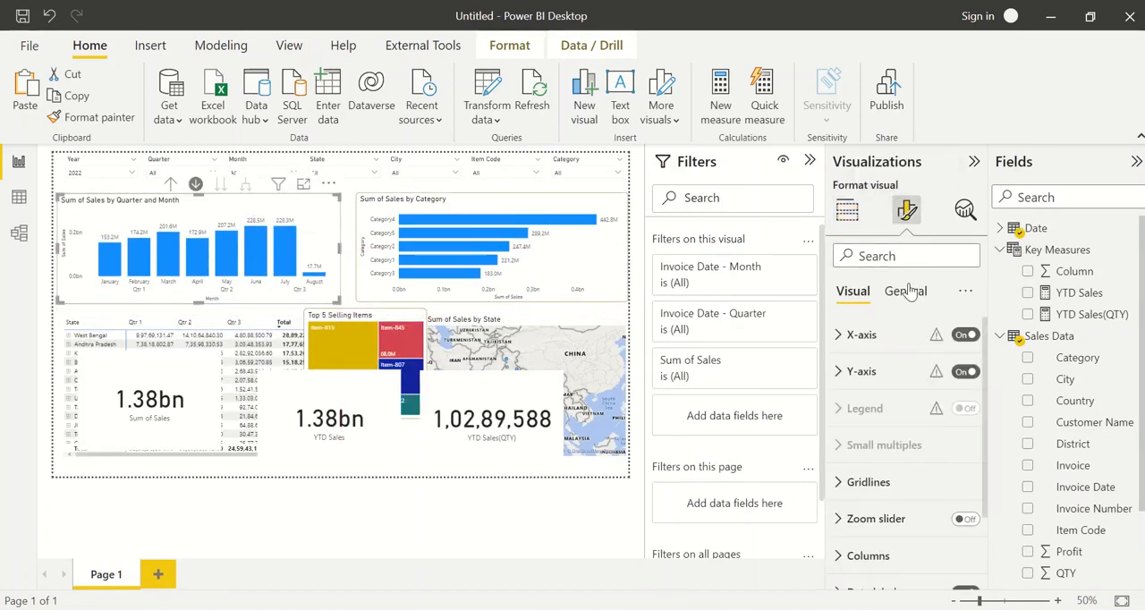
pyautogui.click(905, 291)
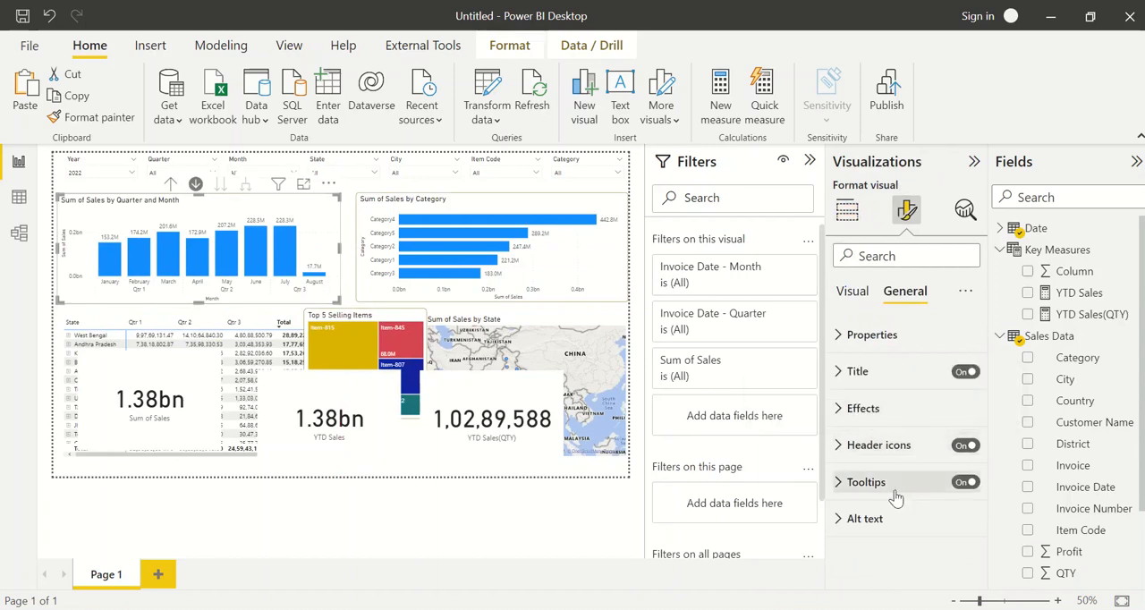
pyautogui.click(921, 409)
pyautogui.scroll(-3, 920, 407)
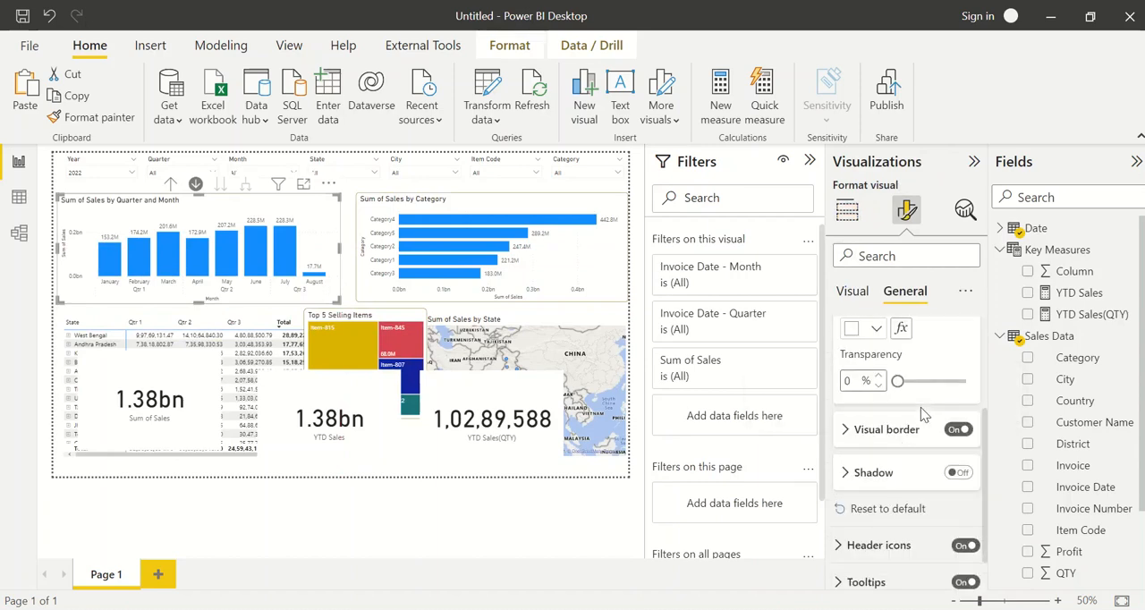
pyautogui.click(953, 472)
pyautogui.click(893, 472)
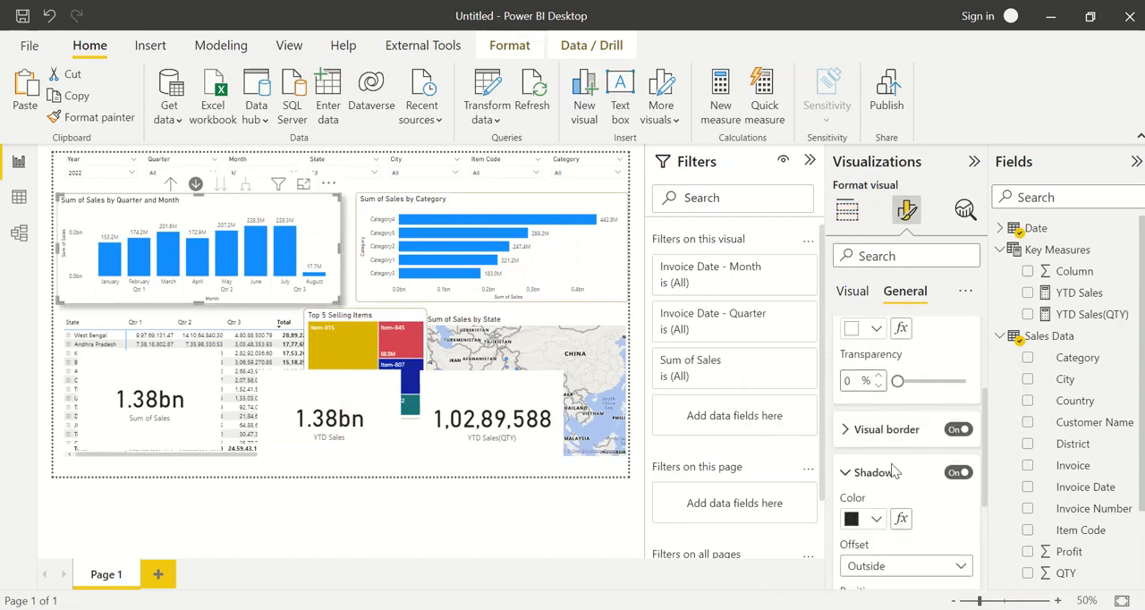
# Set the chart's shadow color to blue and its offset to Inside, check the position options, and deselect the chart
pyautogui.scroll(-2, 898, 420)
pyautogui.click(868, 357)
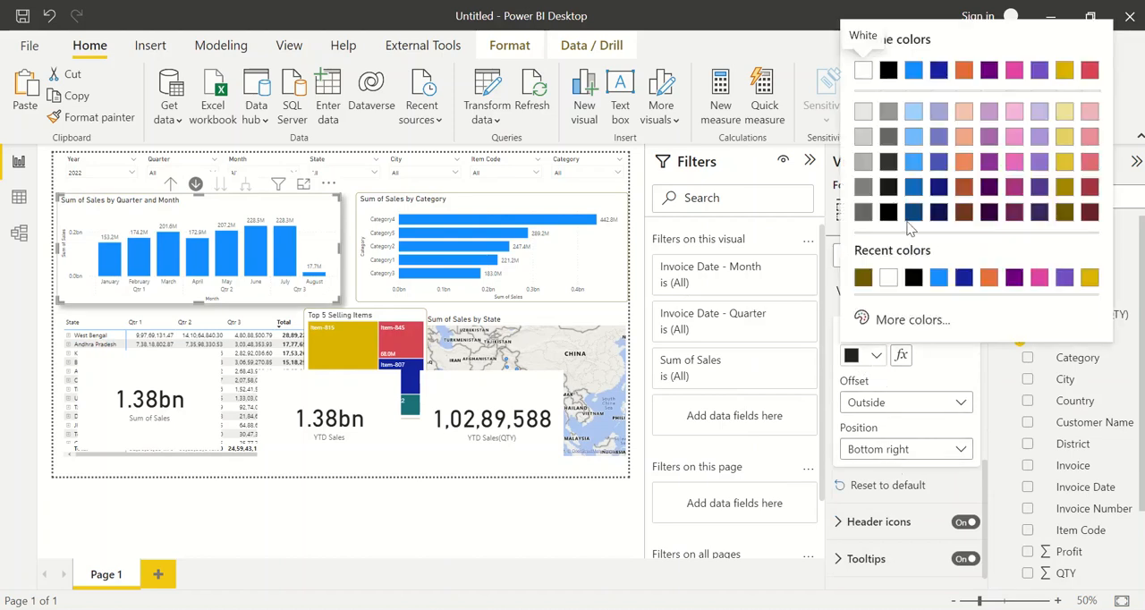
pyautogui.click(939, 278)
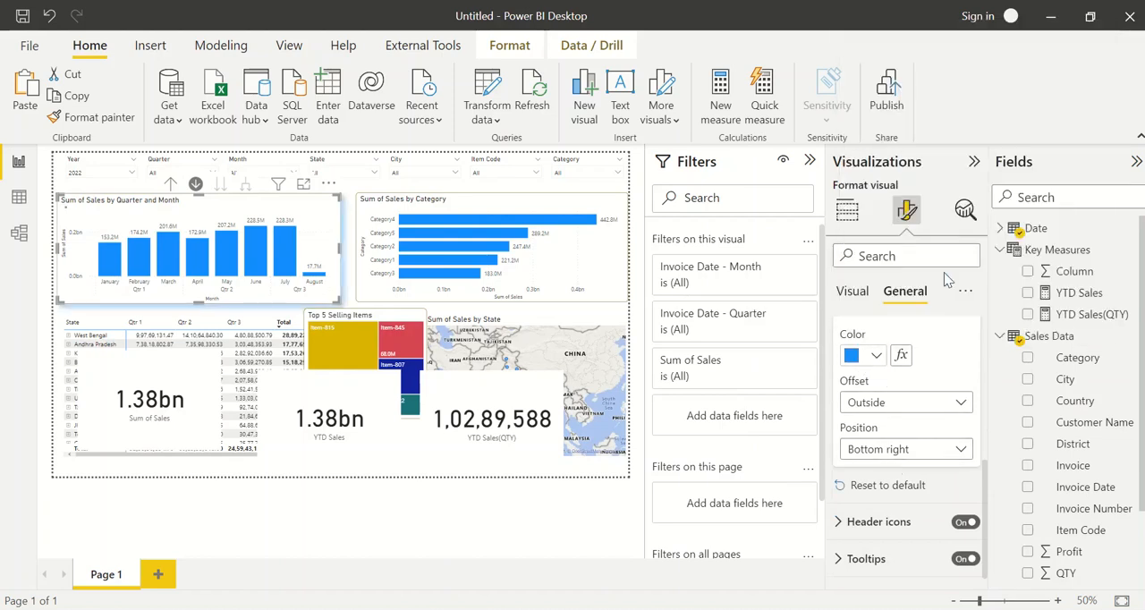
pyautogui.click(914, 402)
pyautogui.click(866, 443)
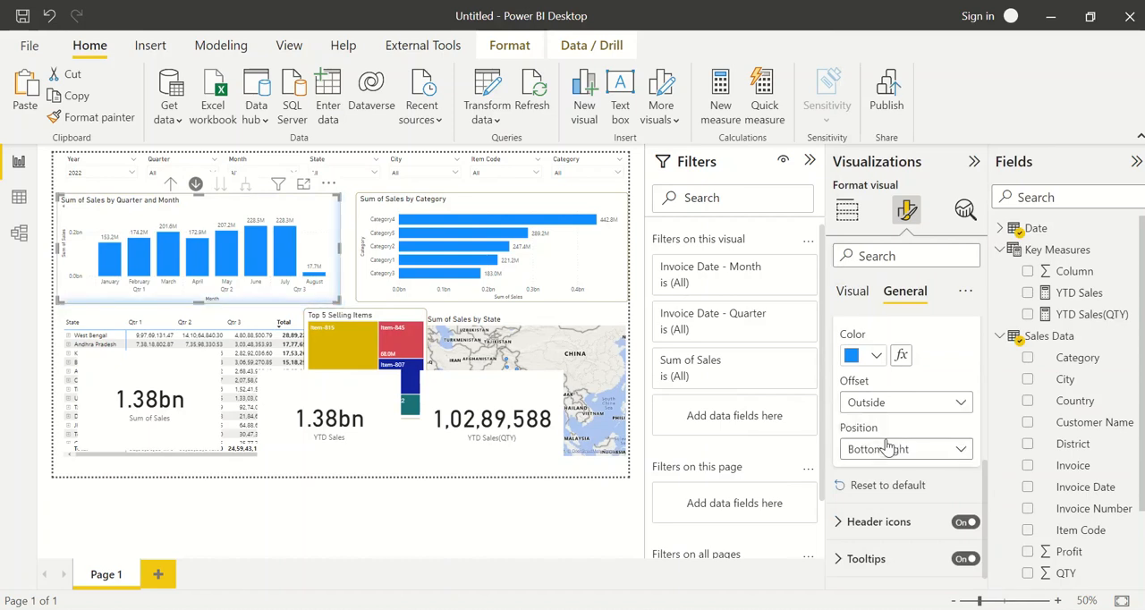
pyautogui.click(890, 446)
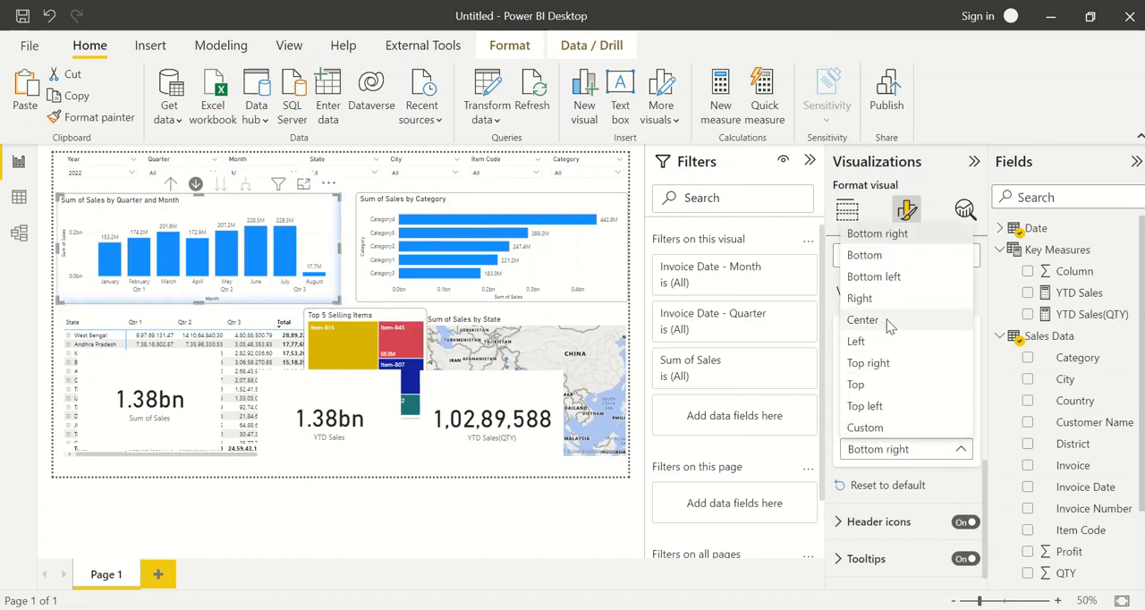
pyautogui.click(435, 260)
pyautogui.click(509, 193)
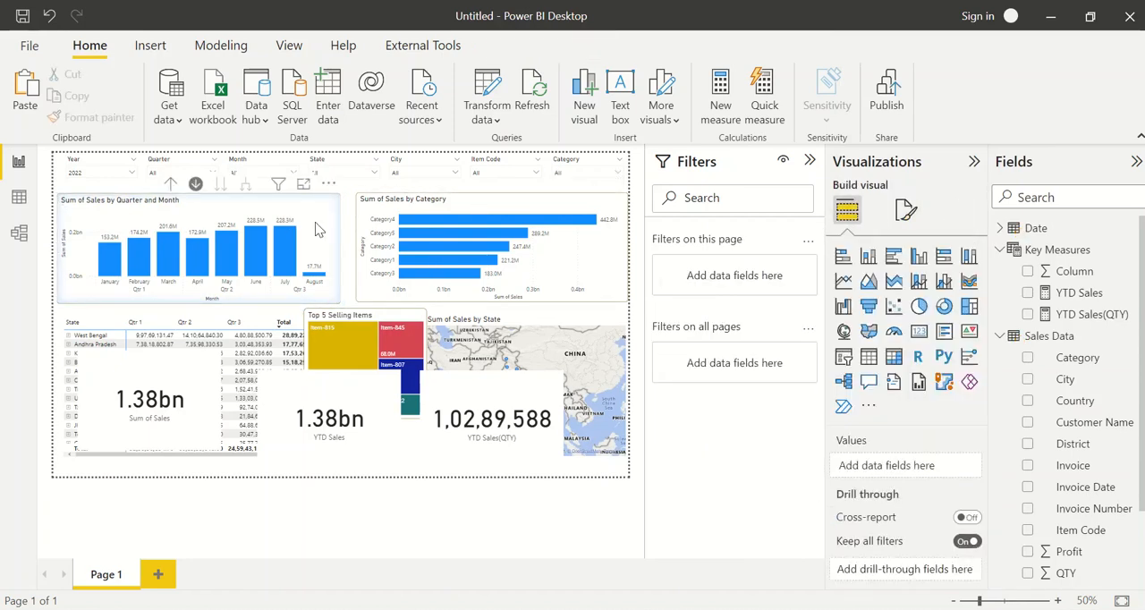
# Reselect the Sum of Sales by Quarter and Month chart and examine its data label options, orientation, values and background settings
pyautogui.click(337, 226)
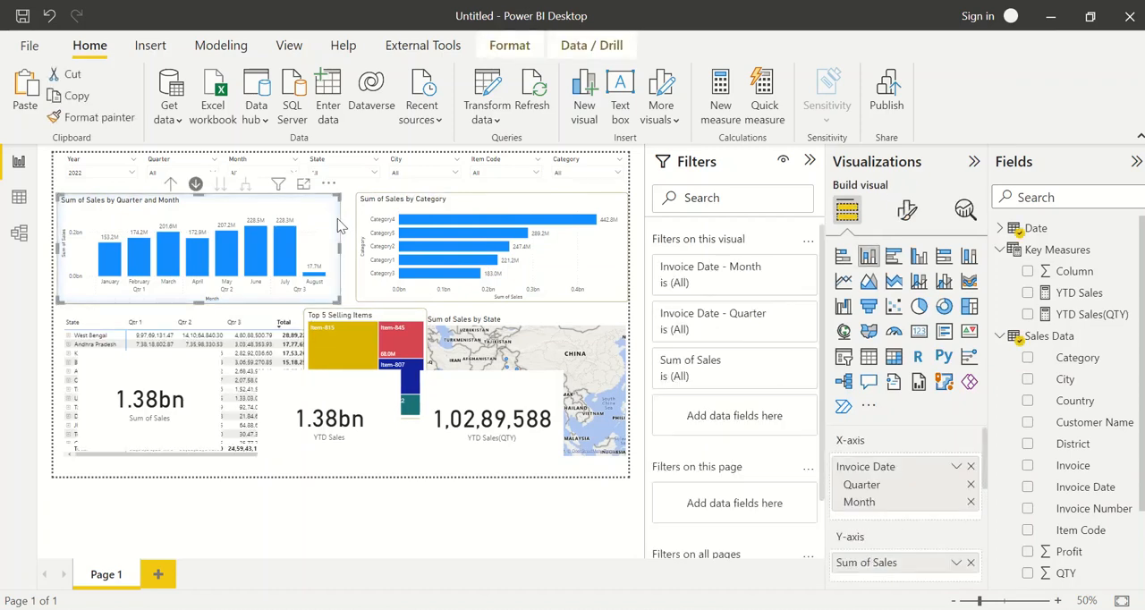
pyautogui.click(348, 221)
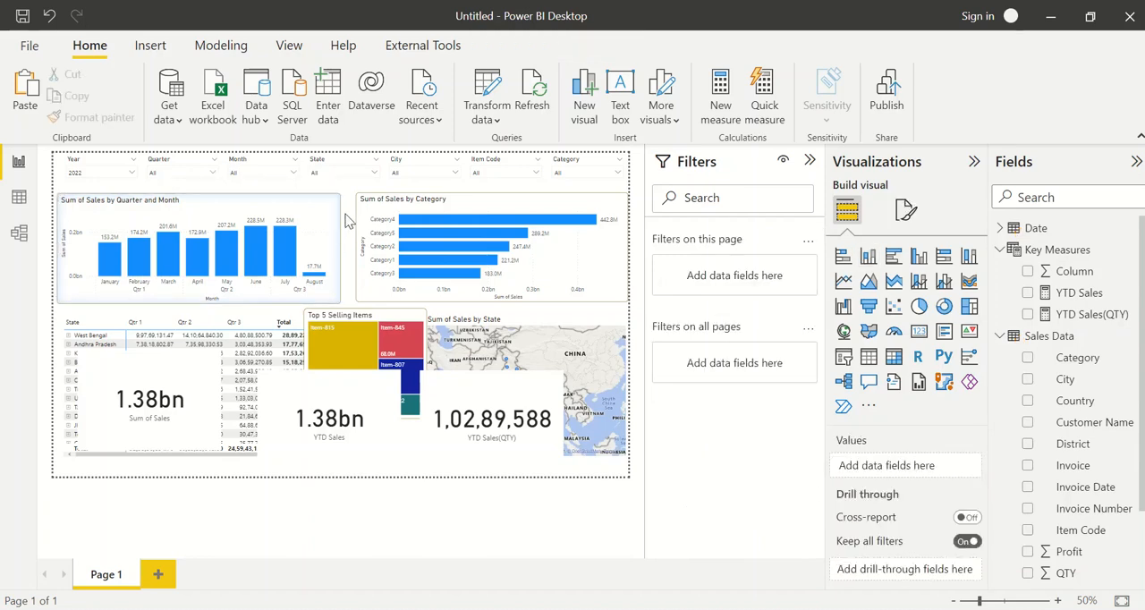
pyautogui.click(338, 224)
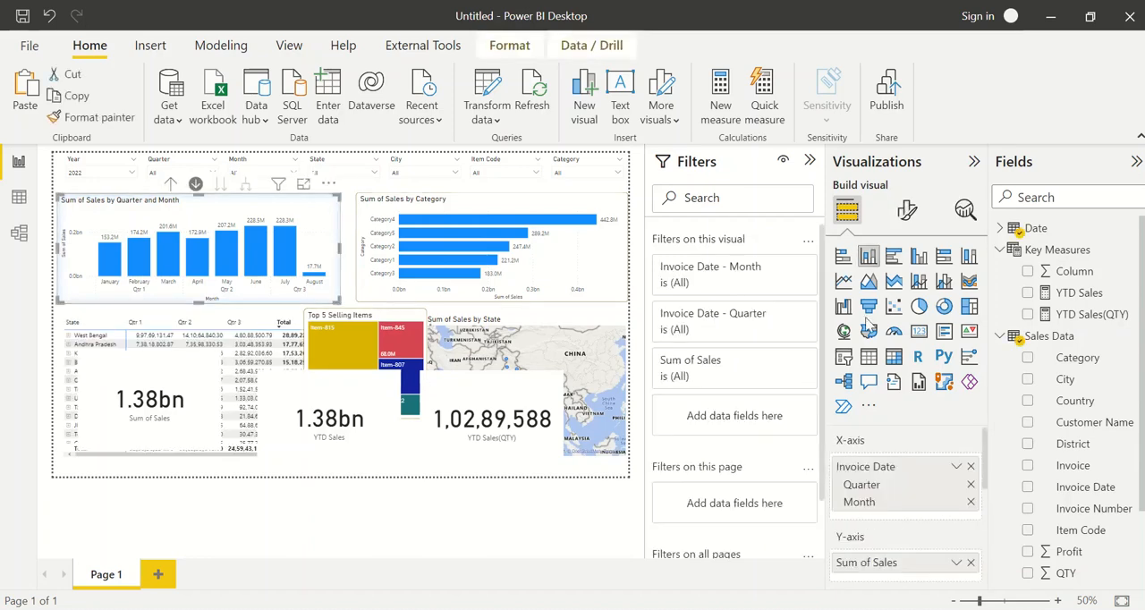
pyautogui.click(907, 213)
pyautogui.scroll(-3, 921, 377)
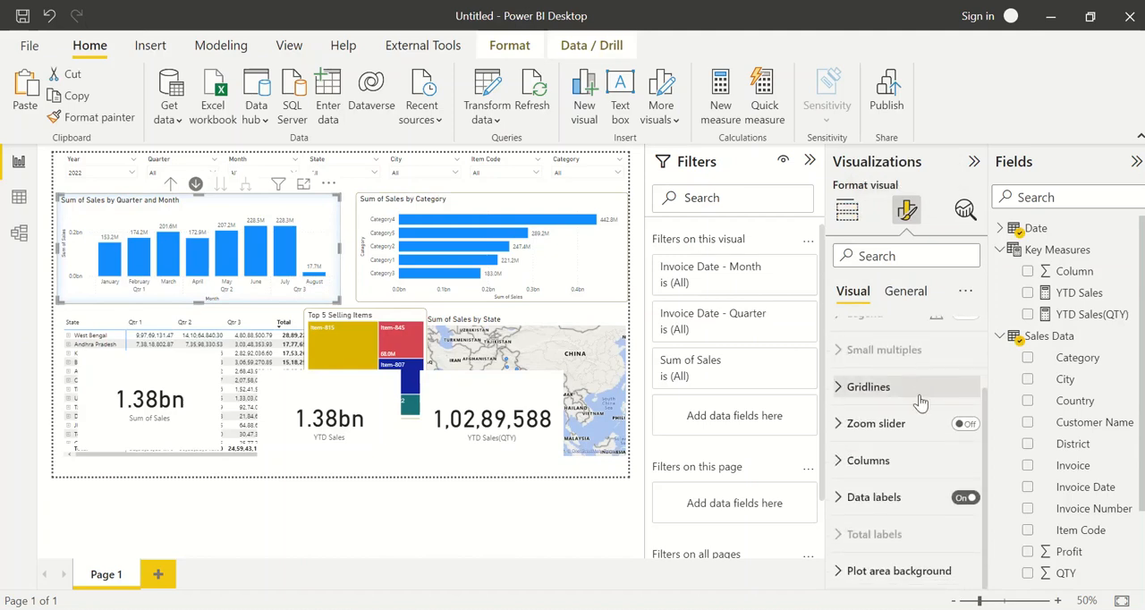
pyautogui.click(910, 499)
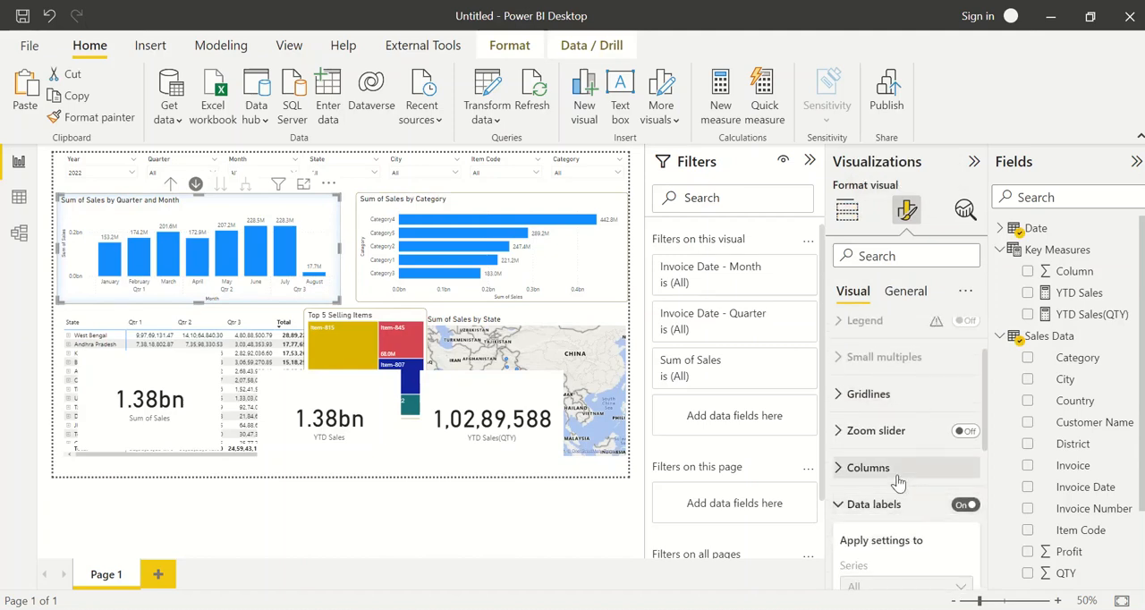
pyautogui.scroll(-5, 897, 483)
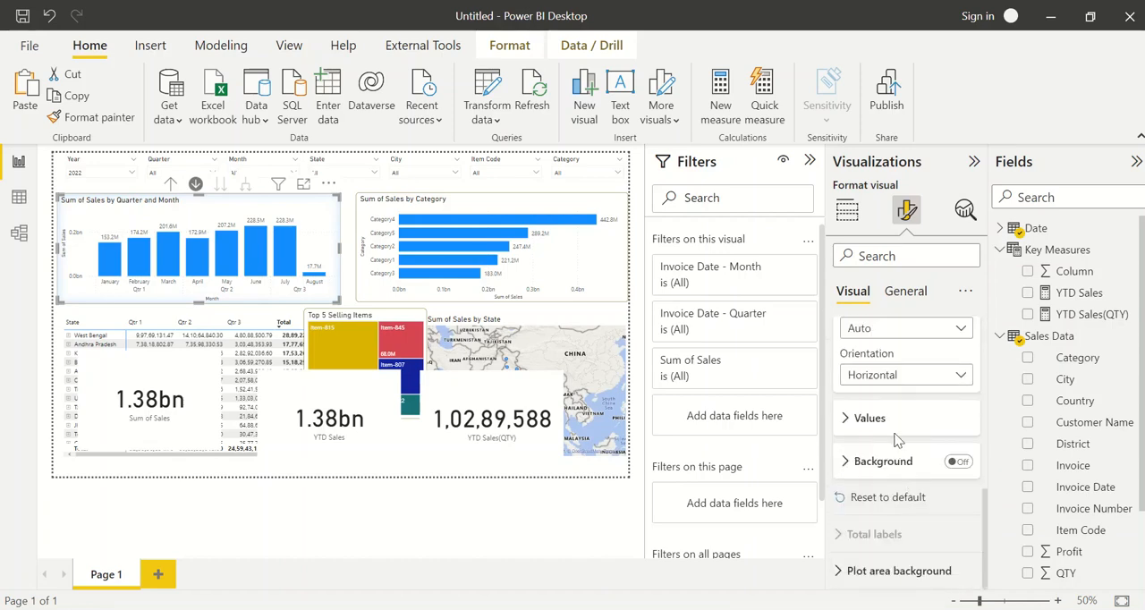
# Set the visual border color of the Sum of Sales by Quarter and Month chart to blue
pyautogui.click(895, 294)
pyautogui.click(894, 404)
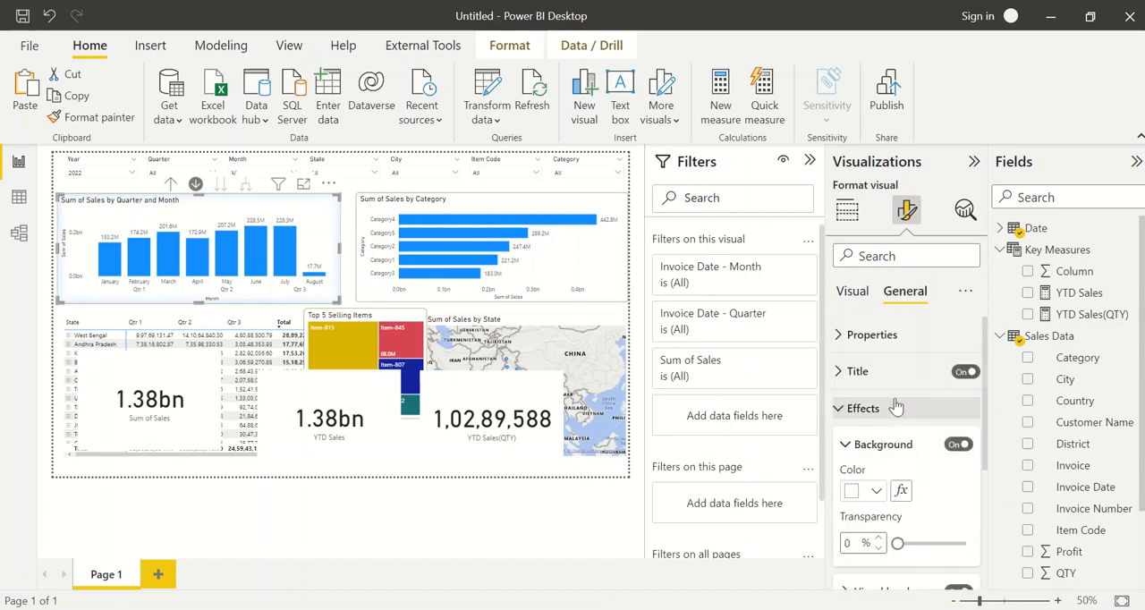
pyautogui.scroll(-1, 912, 474)
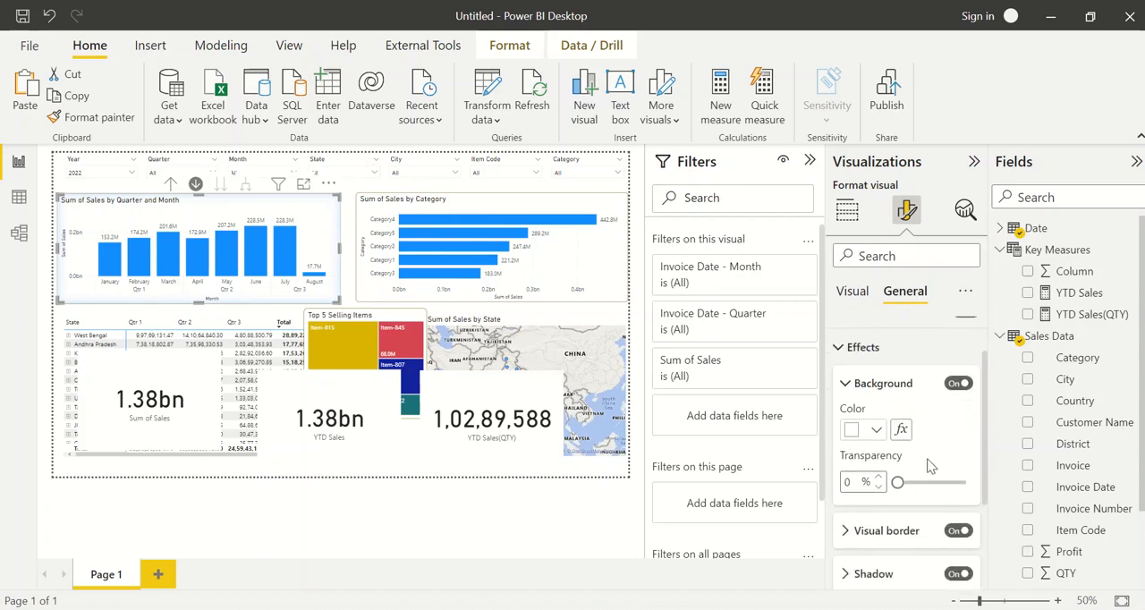
pyautogui.scroll(-2, 928, 464)
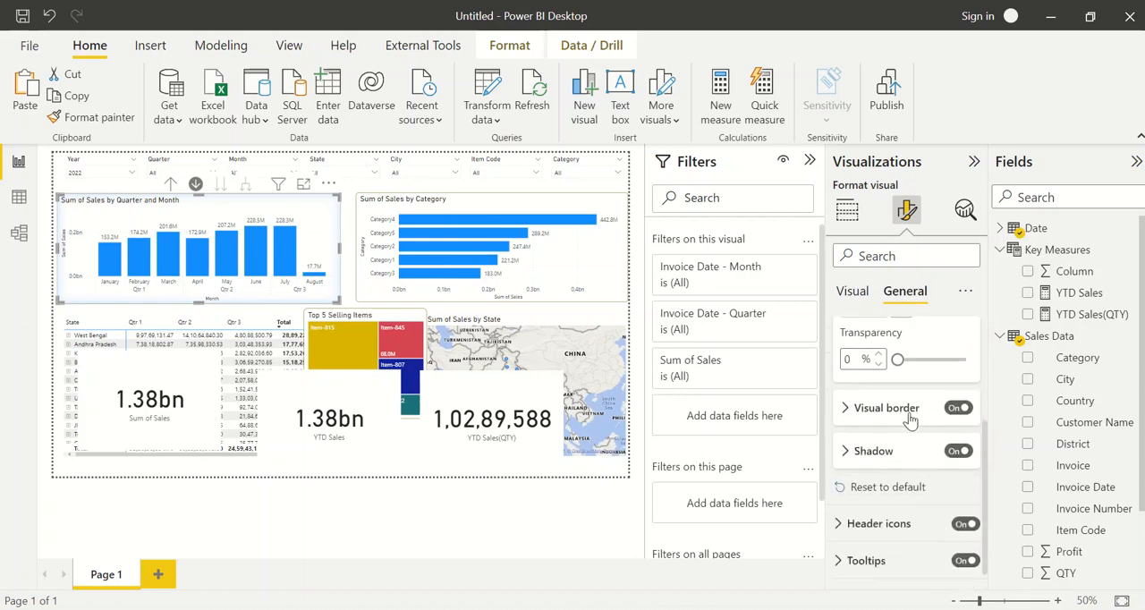
pyautogui.click(909, 419)
pyautogui.click(867, 431)
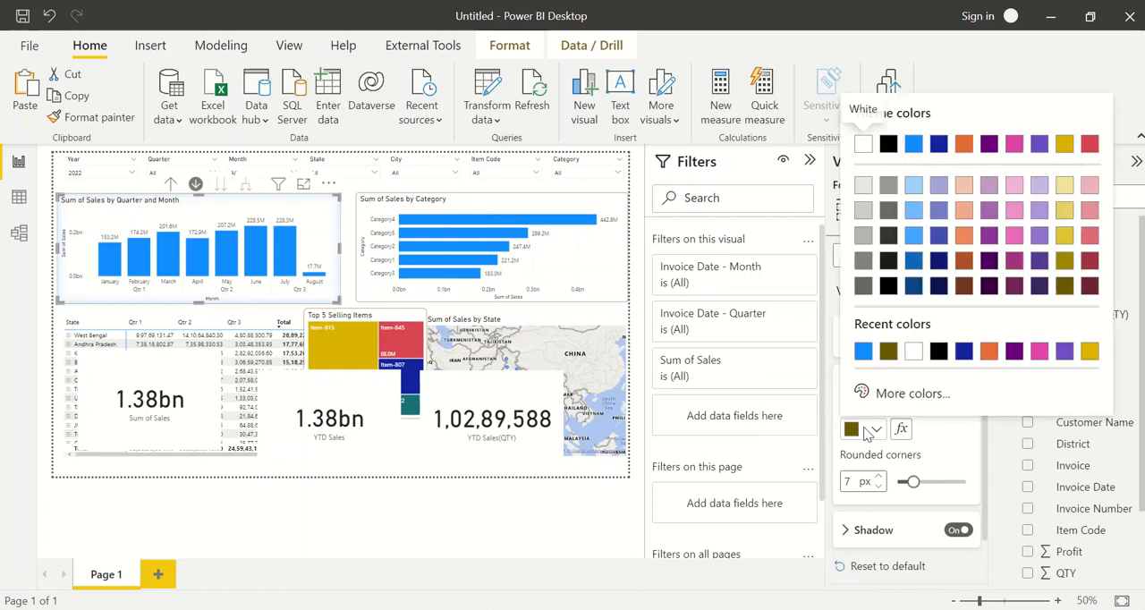
pyautogui.click(862, 350)
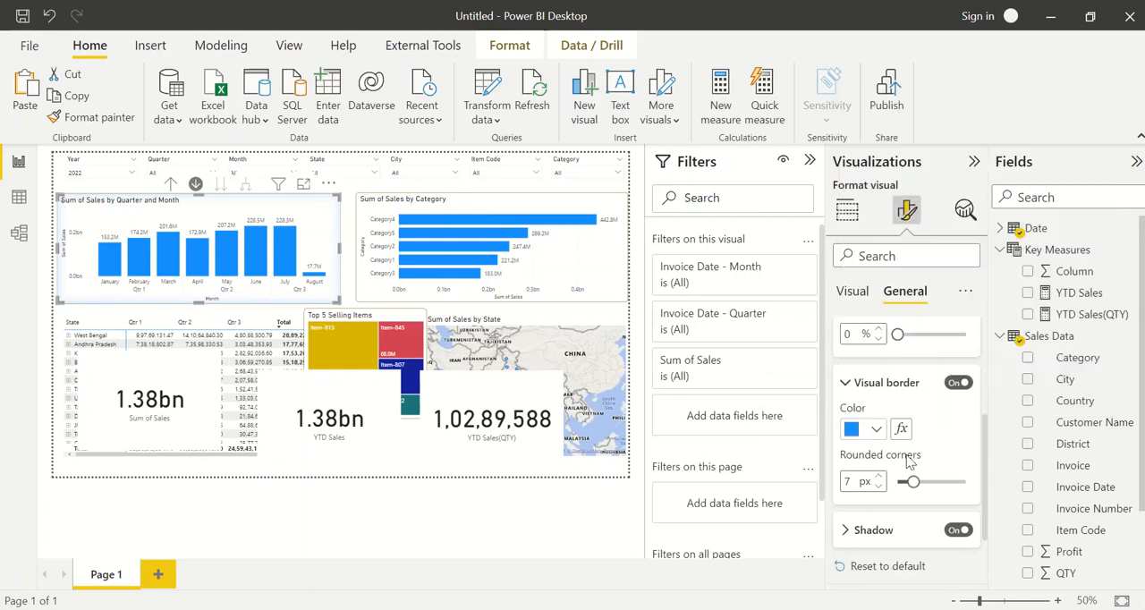
# Change the default column color of the Sum of Sales by Quarter and Month chart to dark red
pyautogui.scroll(-1, 926, 460)
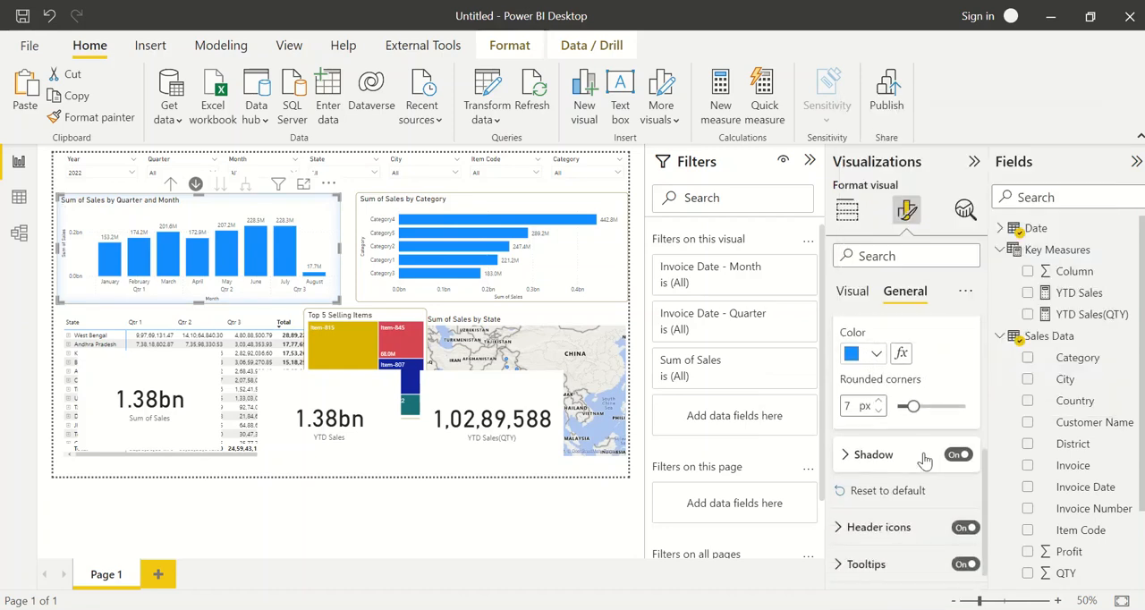
pyautogui.scroll(-1, 925, 459)
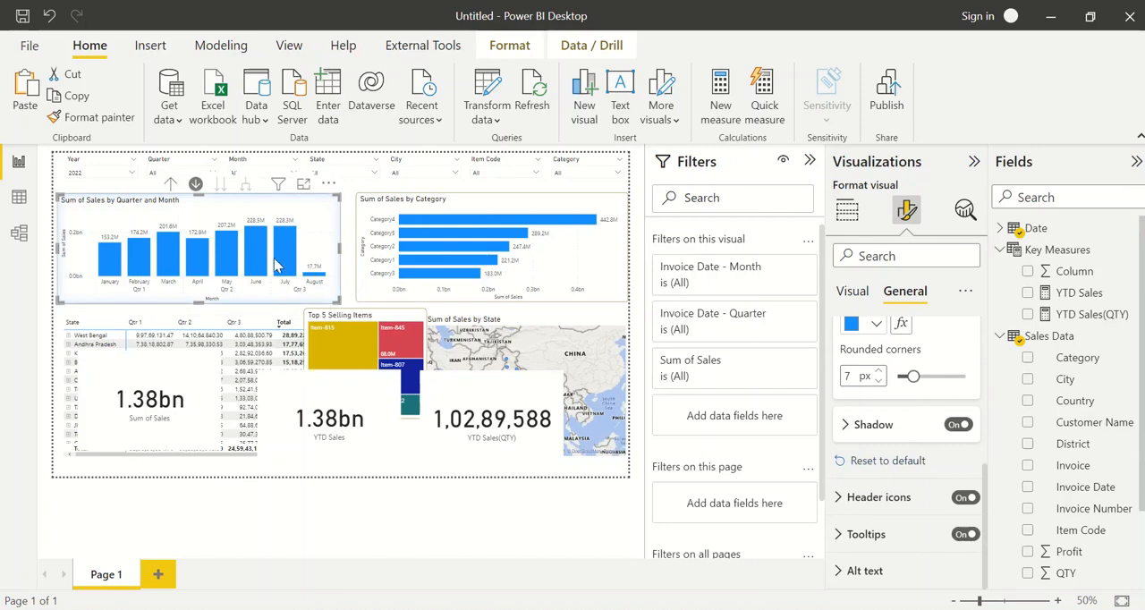
pyautogui.click(850, 288)
pyautogui.scroll(-3, 899, 451)
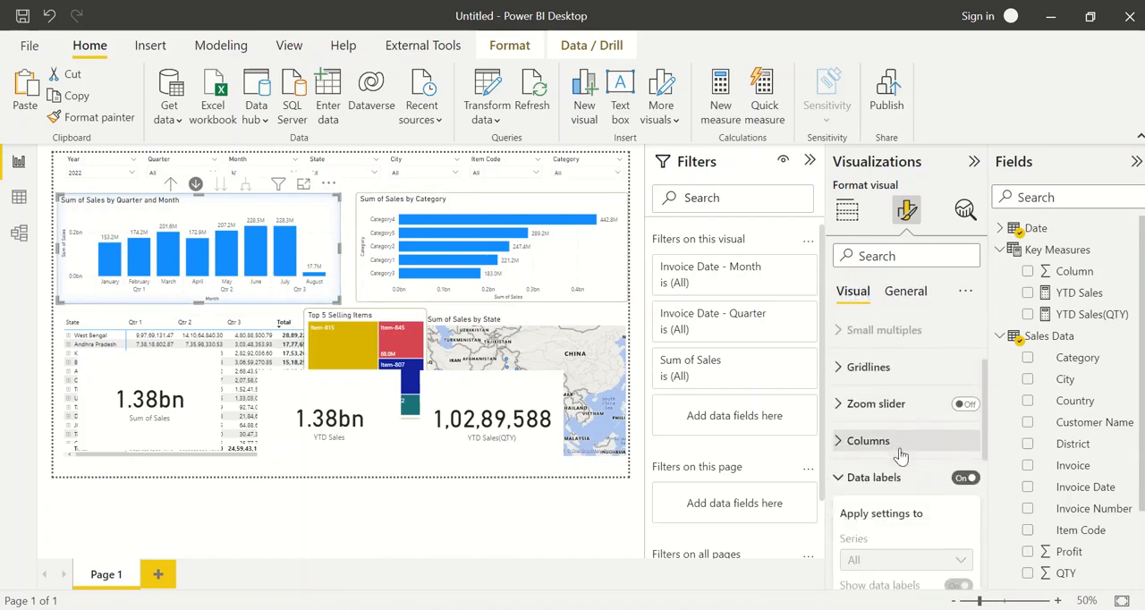
pyautogui.scroll(-2, 900, 451)
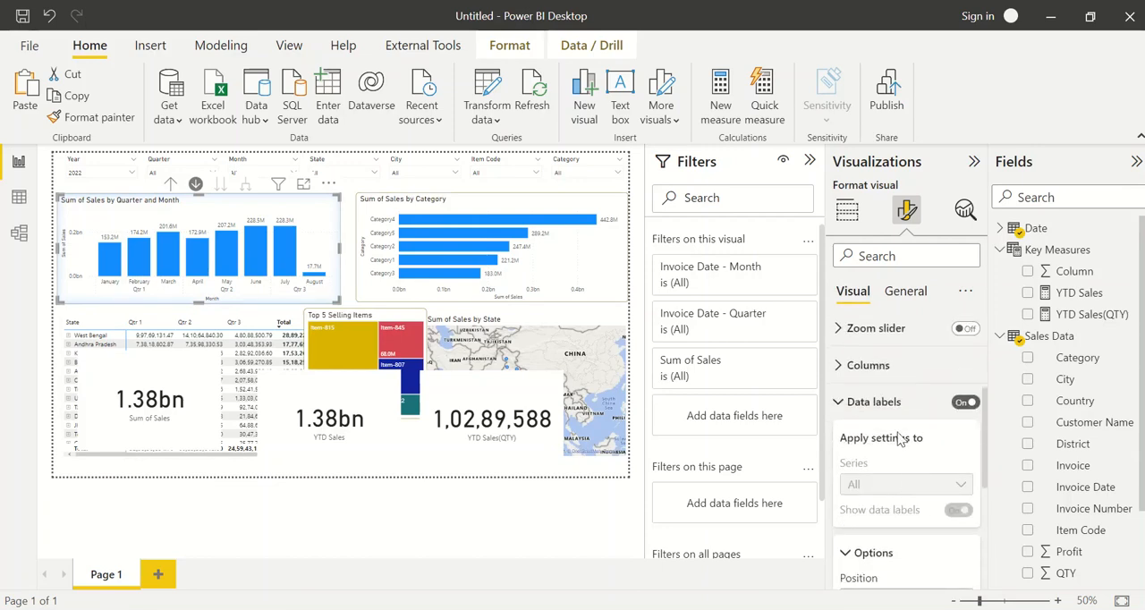
pyautogui.click(889, 367)
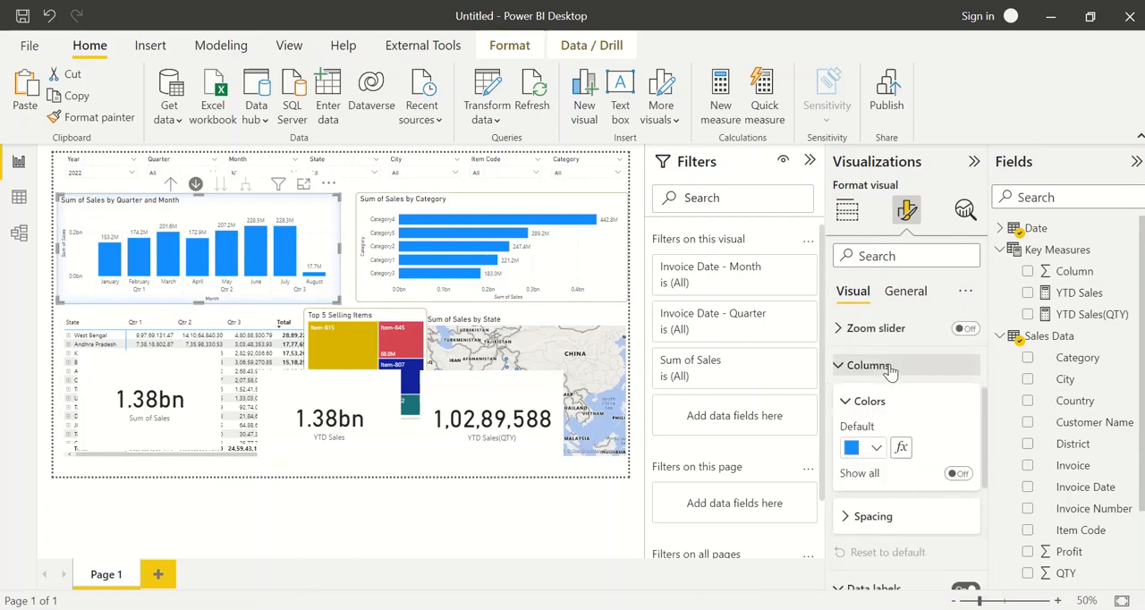
pyautogui.click(860, 448)
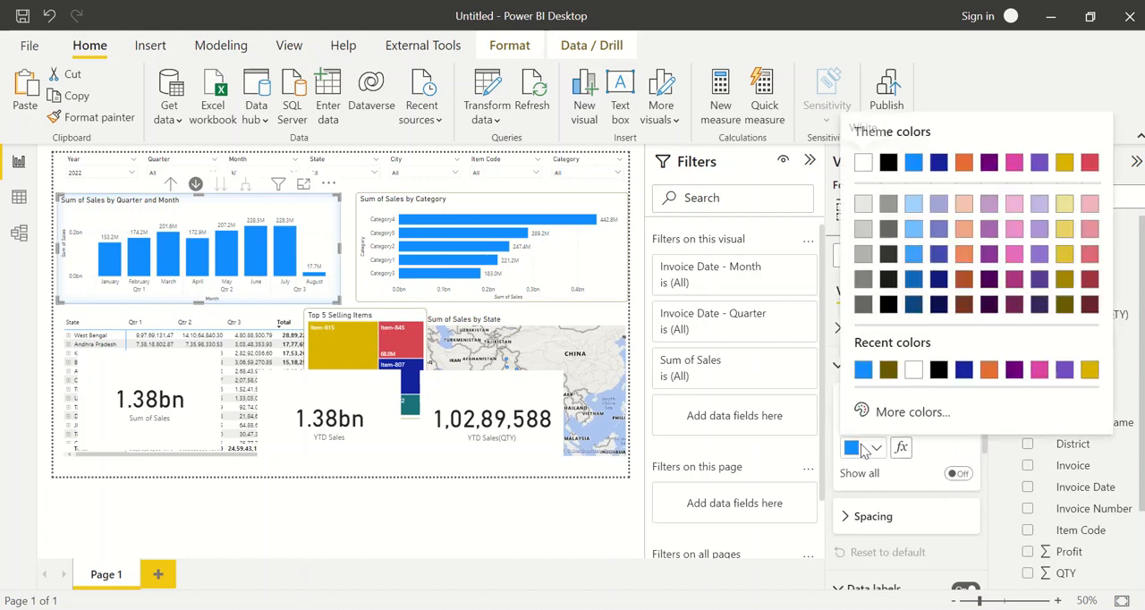
pyautogui.click(1089, 280)
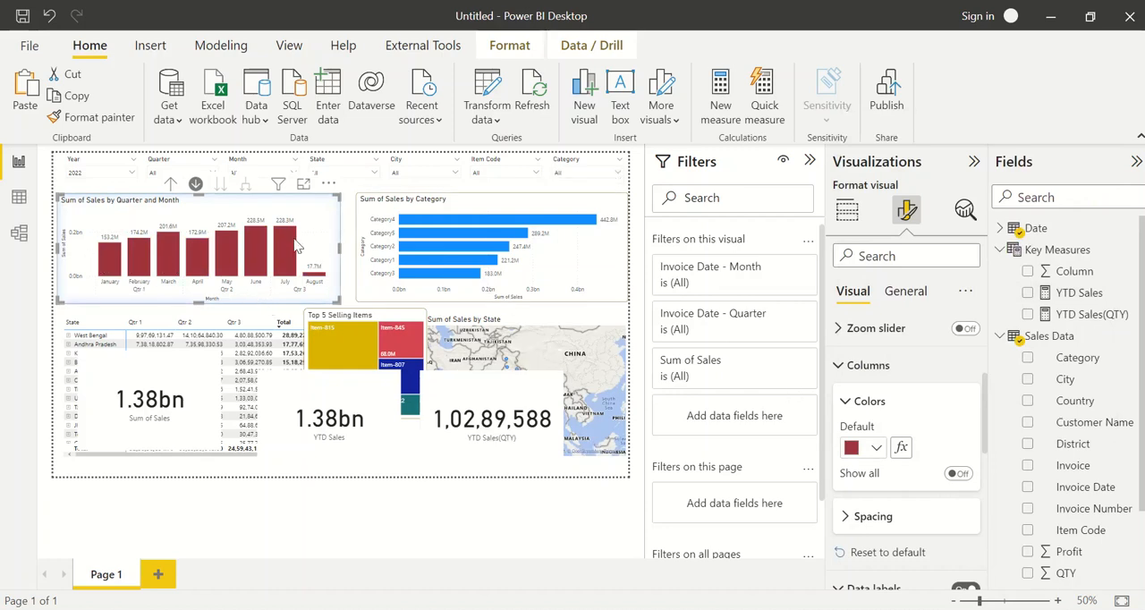
pyautogui.moveTo(297, 246)
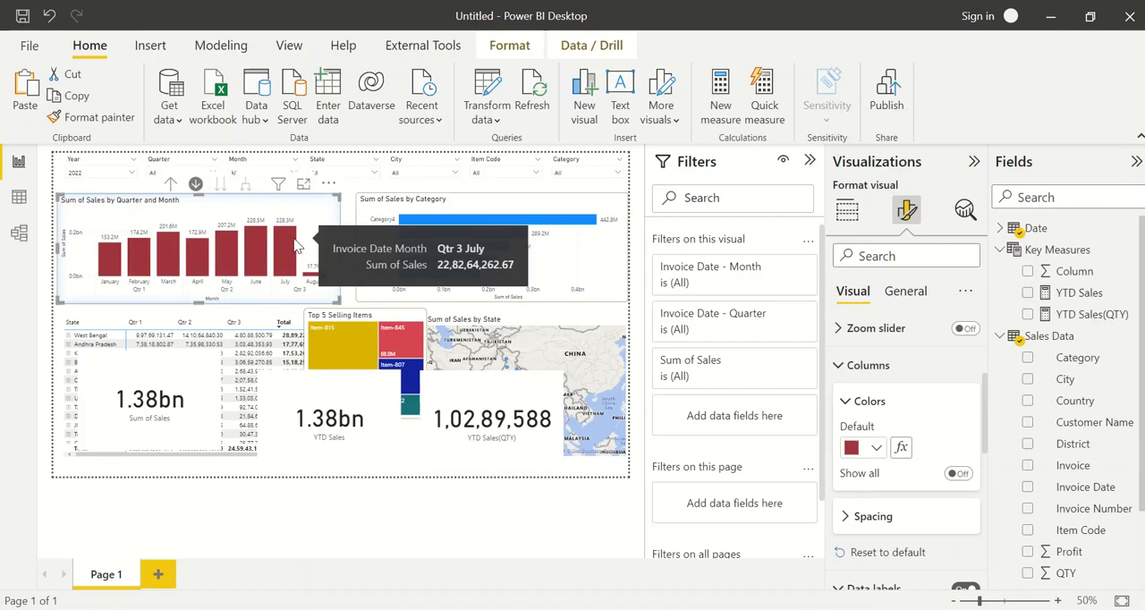
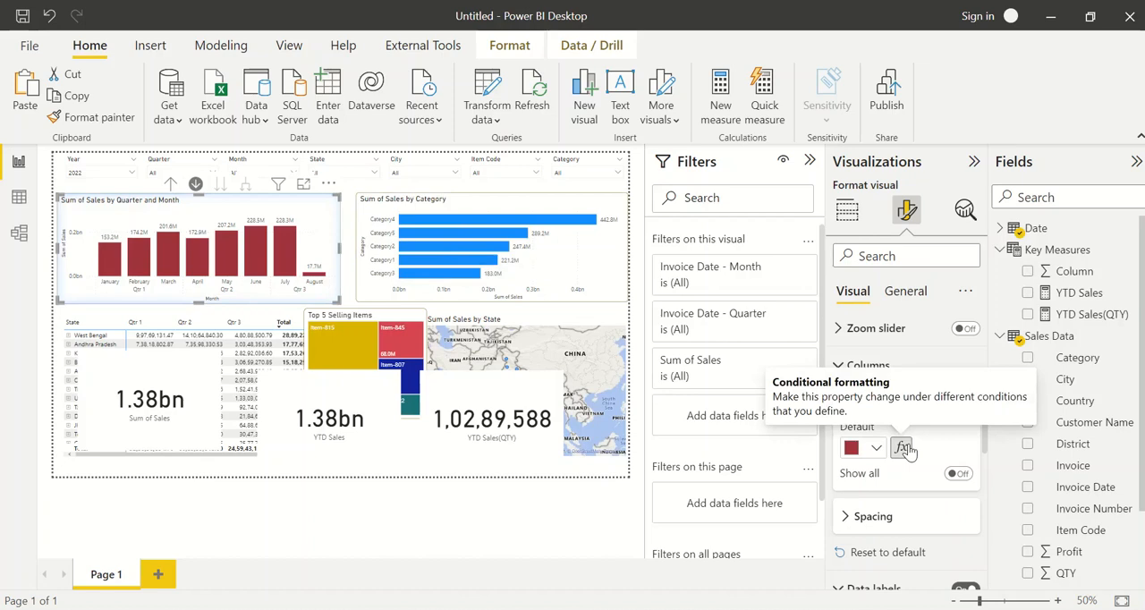
# Open conditional formatting for the default column color and use the Rules format style based on Sum of Sales
pyautogui.click(903, 448)
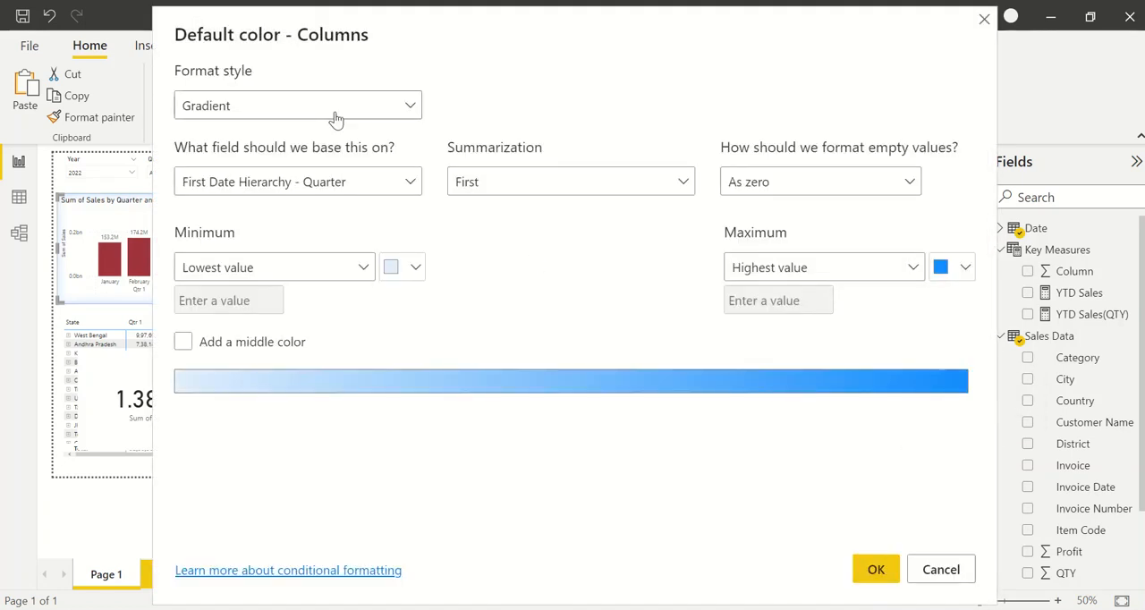
pyautogui.click(336, 119)
pyautogui.click(304, 161)
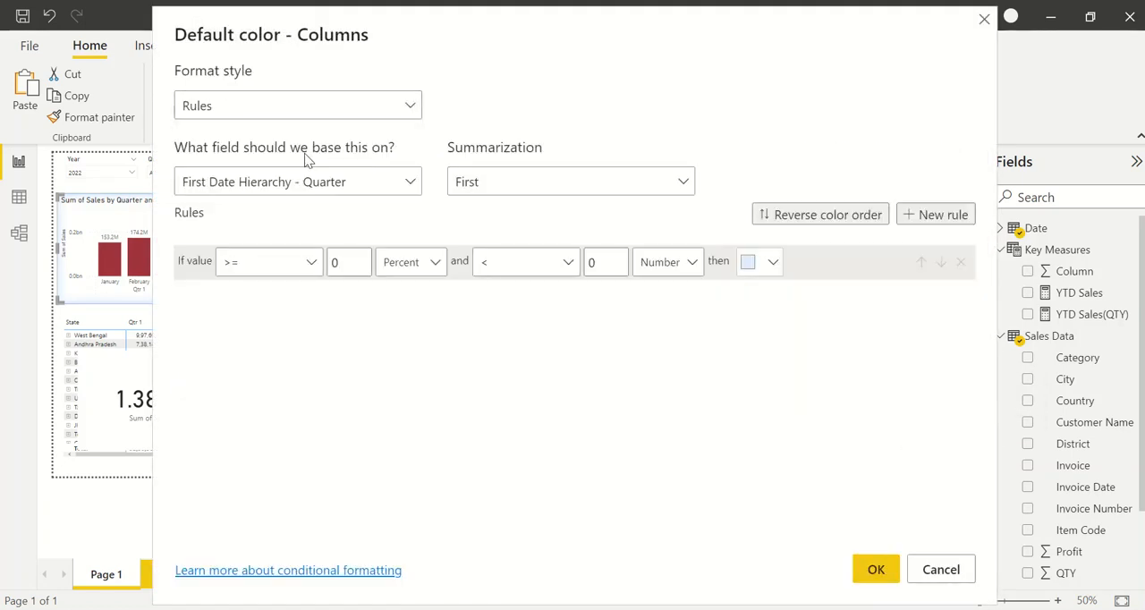
pyautogui.click(359, 195)
pyautogui.write('SALES')
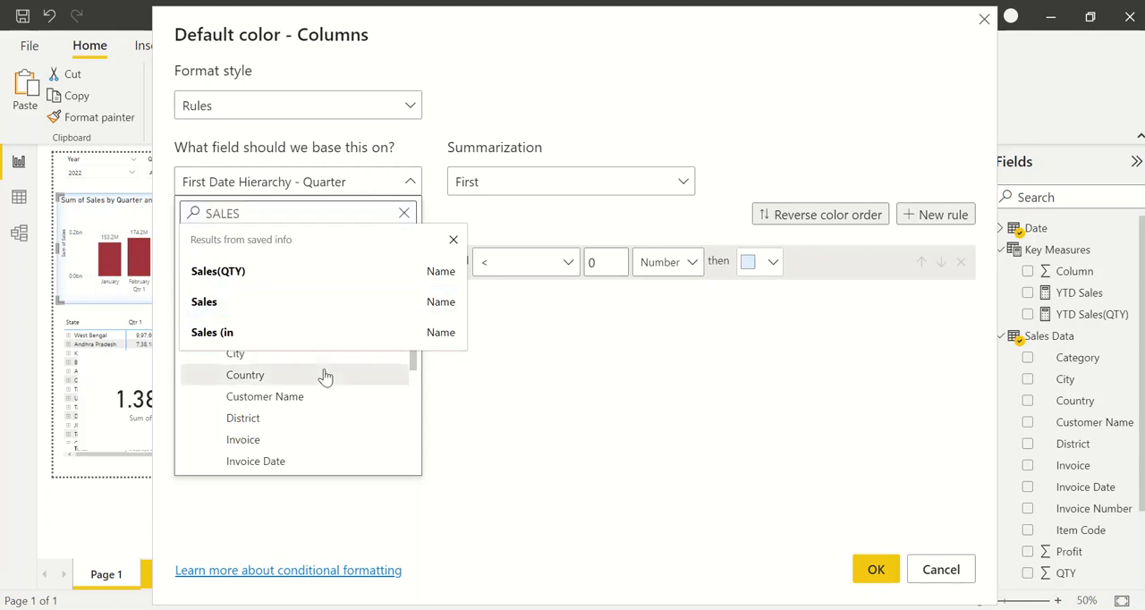
pyautogui.scroll(-3, 324, 376)
pyautogui.click(240, 398)
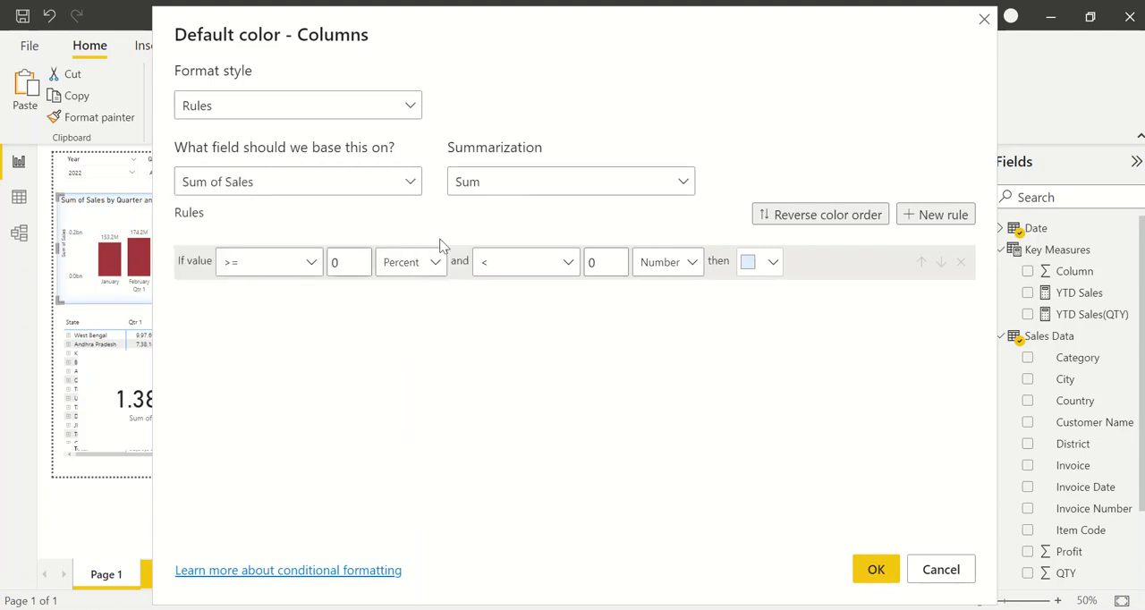
# Switch the first rule's lower limit from percent to Number and try 100 and 0 as its value
pyautogui.click(362, 262)
pyautogui.press('BackSpace')
pyautogui.write('100')
pyautogui.click(396, 271)
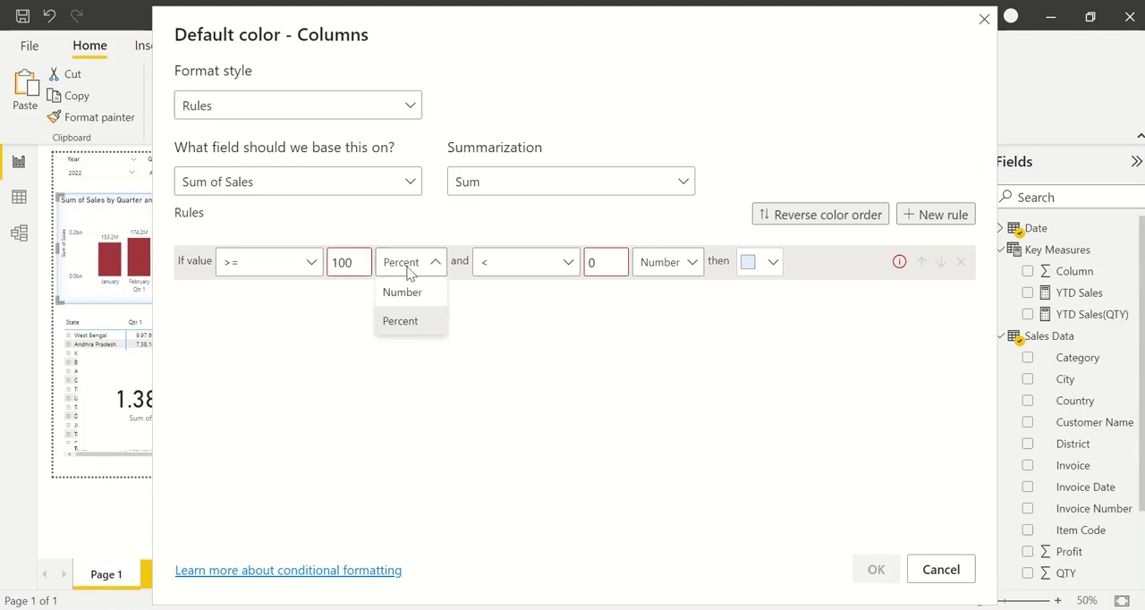
pyautogui.click(411, 293)
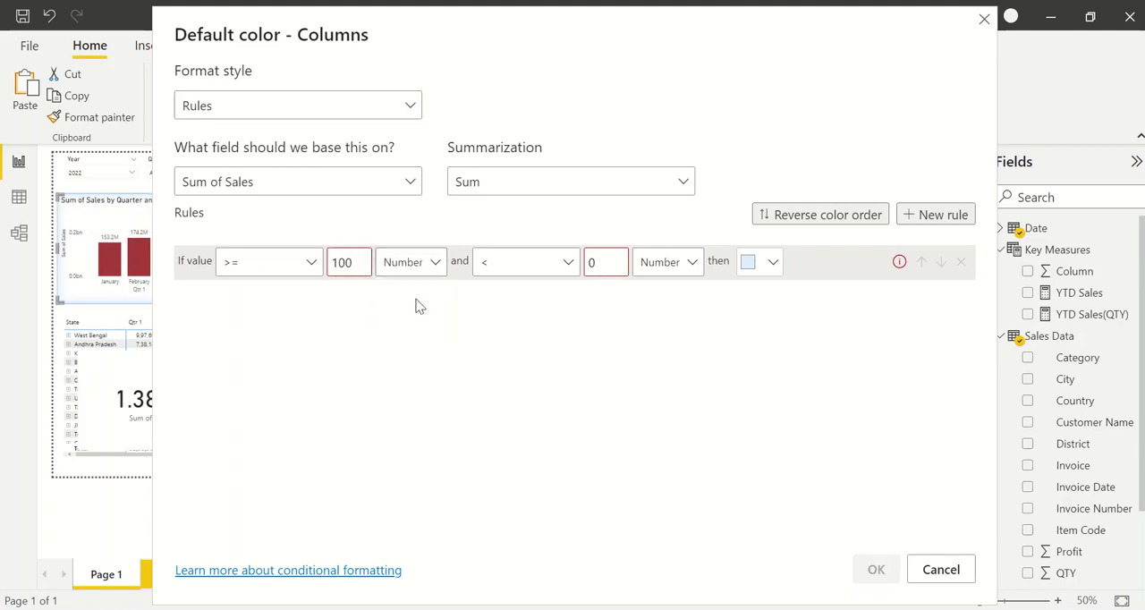
pyautogui.doubleClick(367, 264)
pyautogui.write('0')
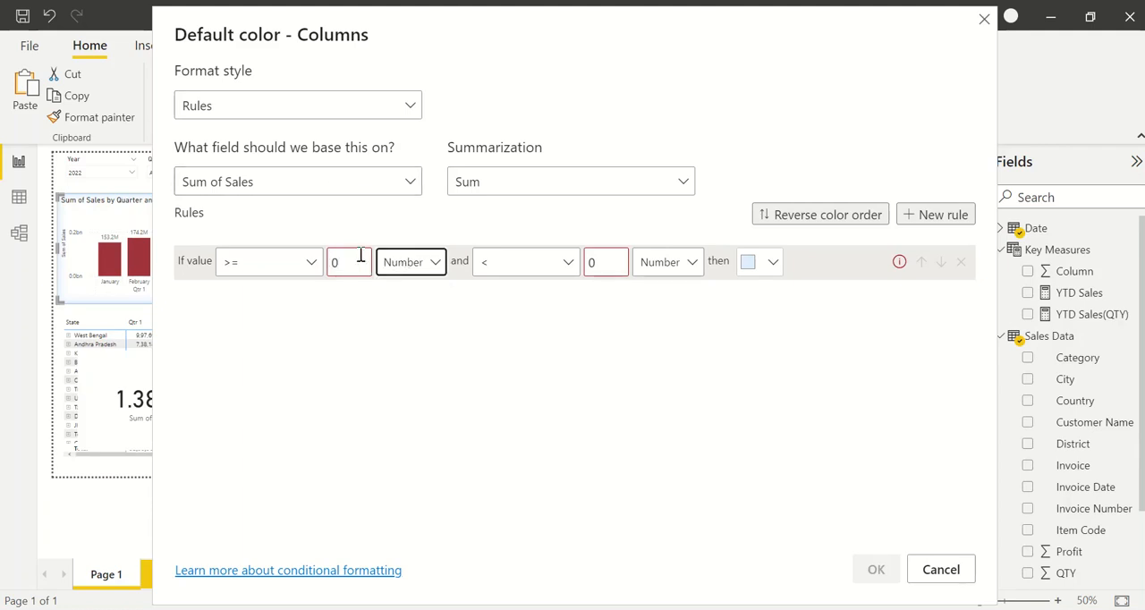
pyautogui.doubleClick(361, 256)
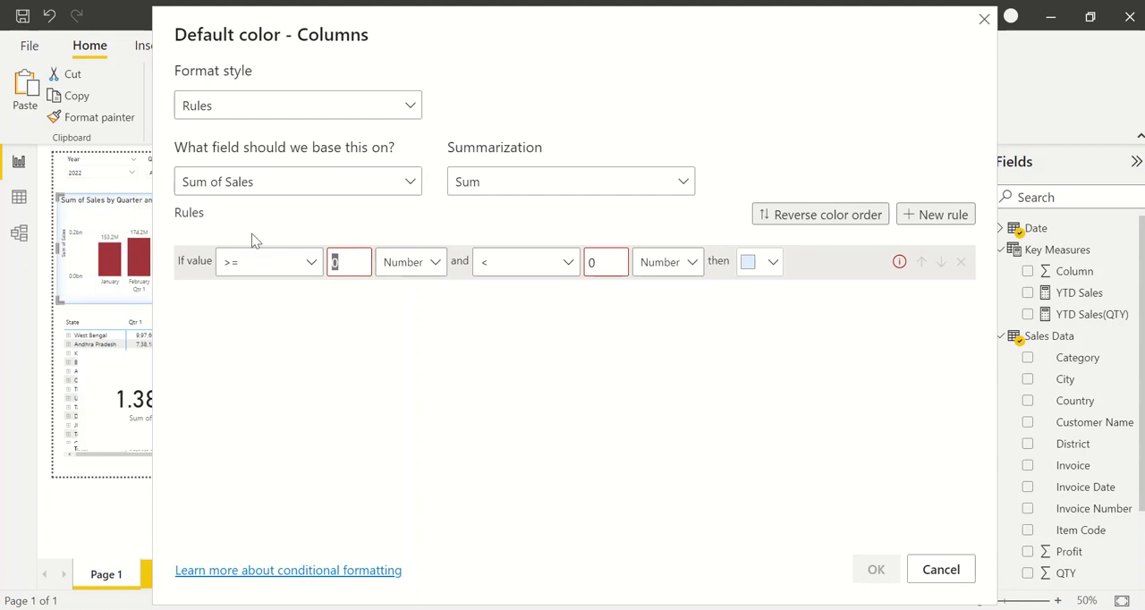
# Define the first rule as values greater than 100 and less than 500
pyautogui.click(276, 260)
pyautogui.click(254, 295)
pyautogui.doubleClick(343, 271)
pyautogui.write('100')
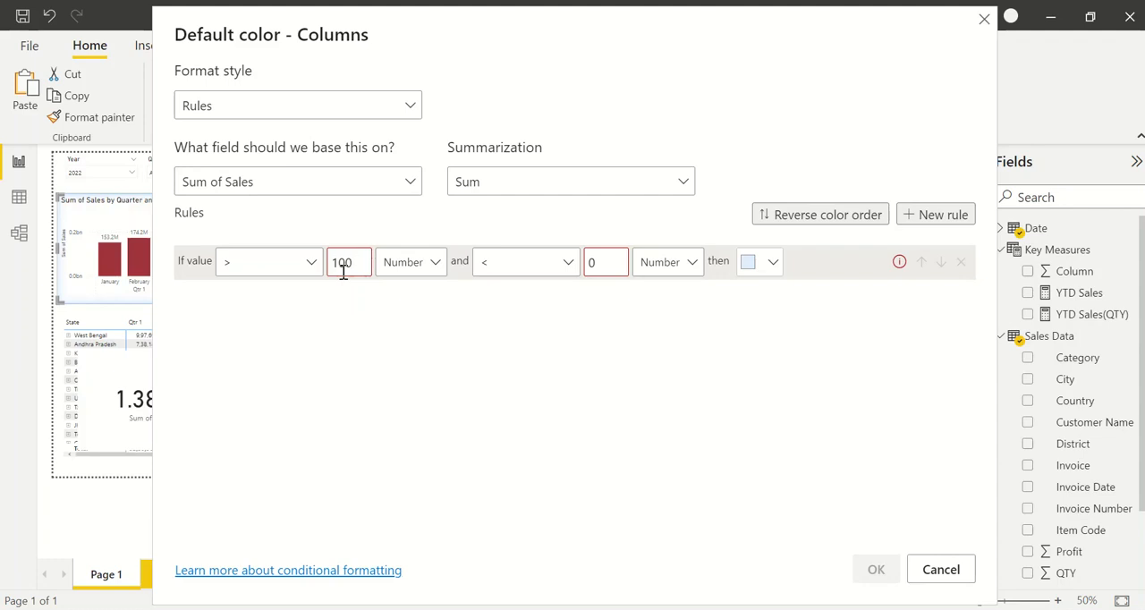
pyautogui.click(494, 274)
pyautogui.doubleClick(608, 267)
pyautogui.write('500')
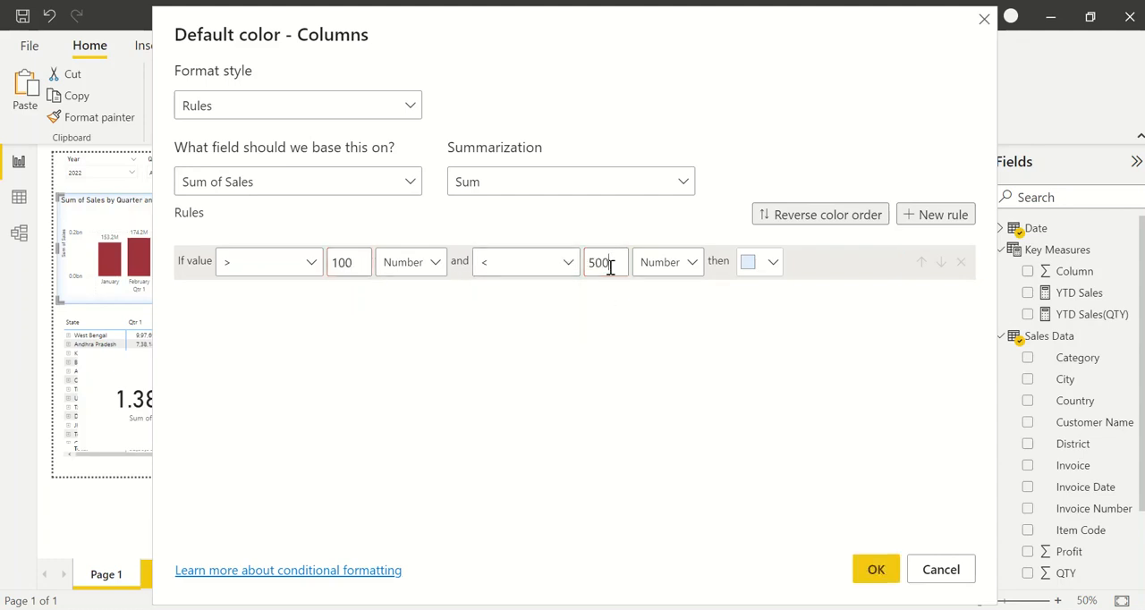
# Set the first rule's color to a custom dark green, #278428
pyautogui.click(775, 261)
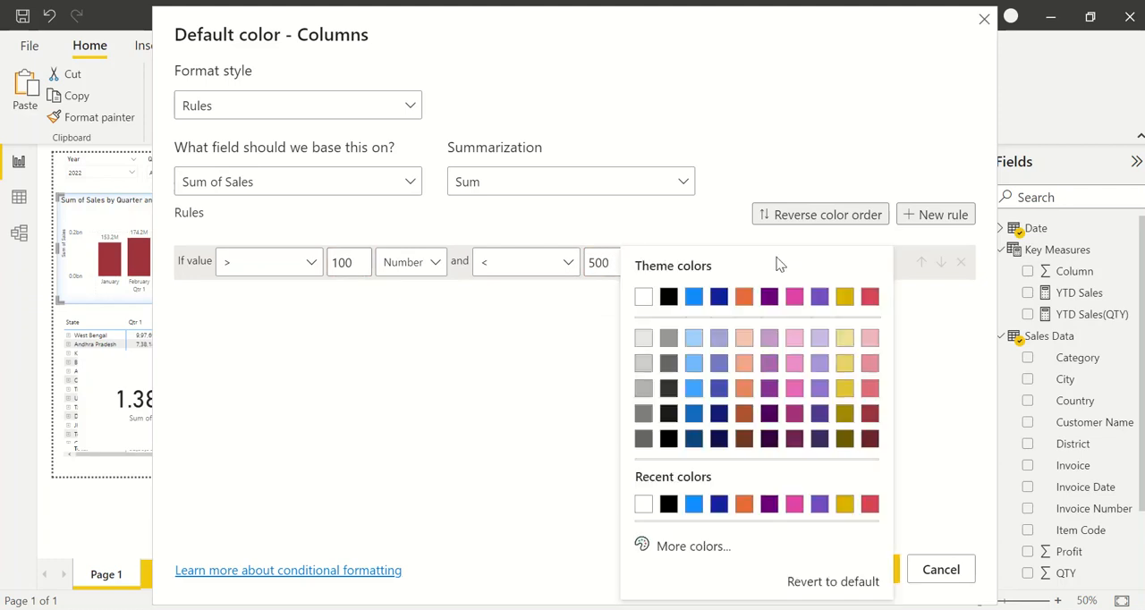
pyautogui.click(688, 556)
pyautogui.click(721, 477)
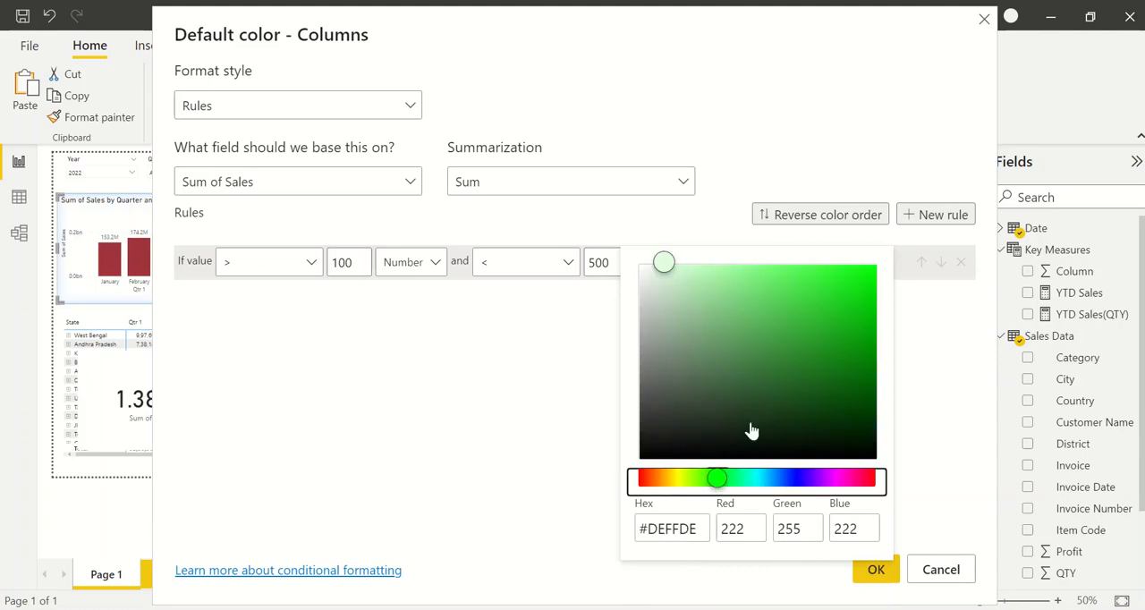
pyautogui.click(763, 395)
pyautogui.click(804, 363)
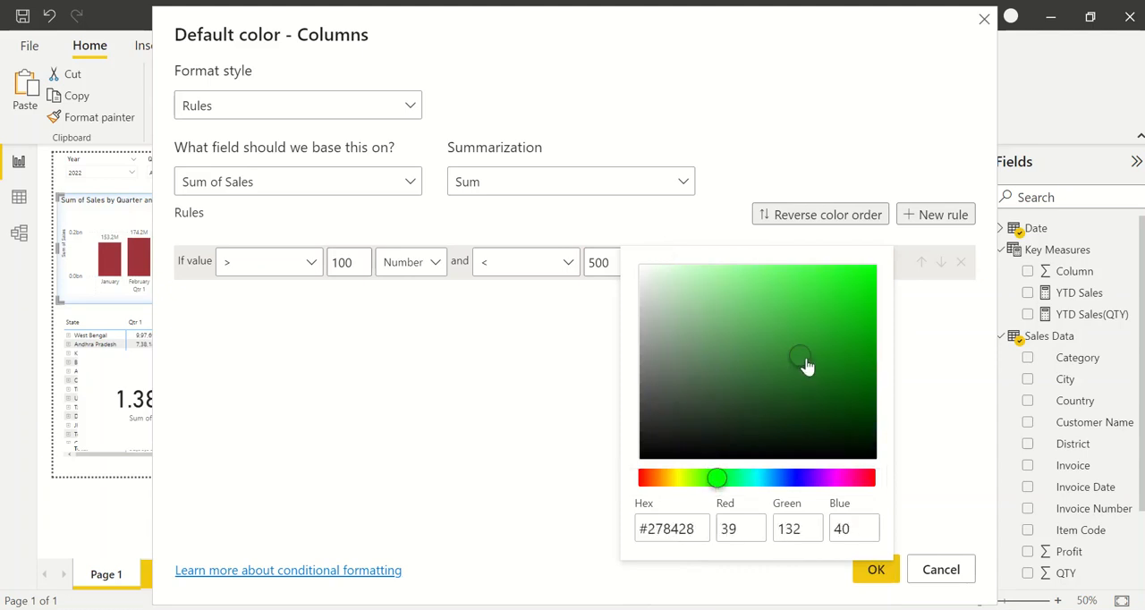
pyautogui.click(914, 483)
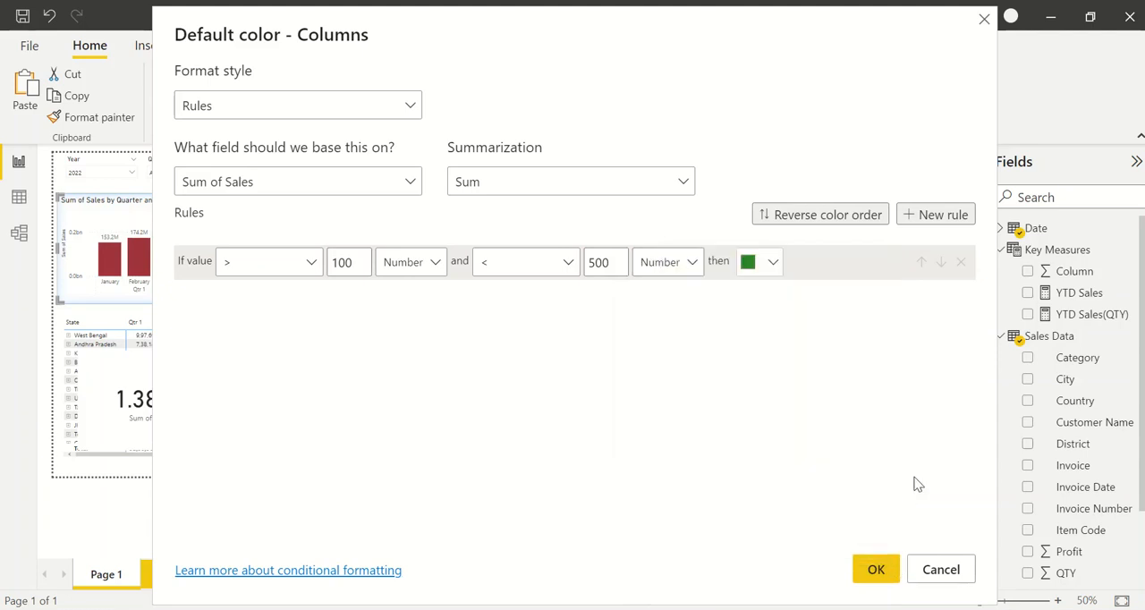
# Add a second rule for number values greater than or equal to 0 and less than or equal to 100
pyautogui.click(928, 223)
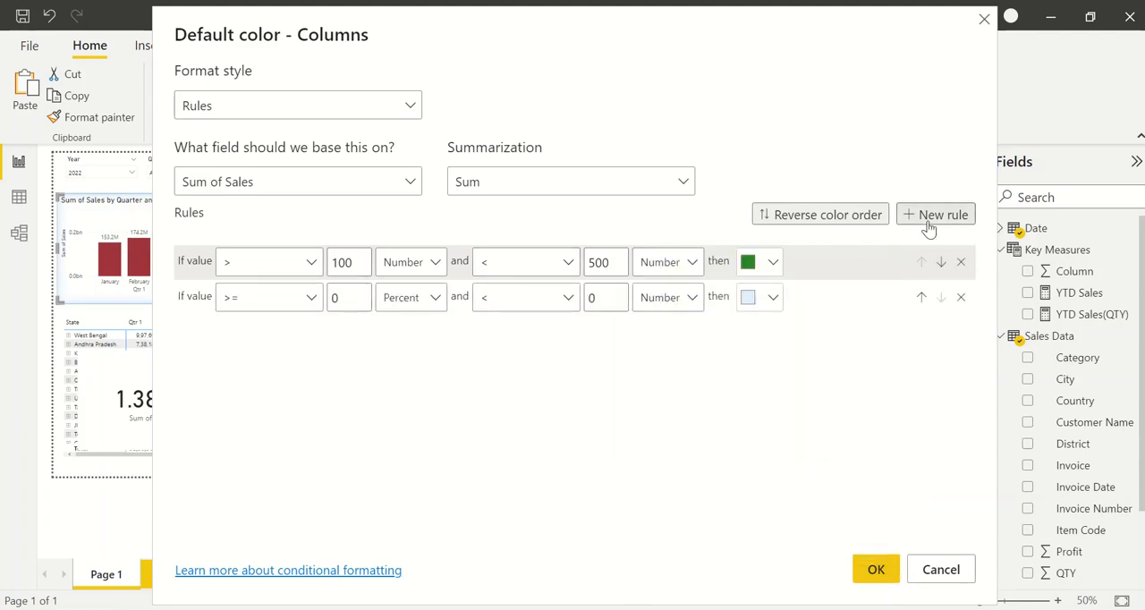
pyautogui.click(280, 301)
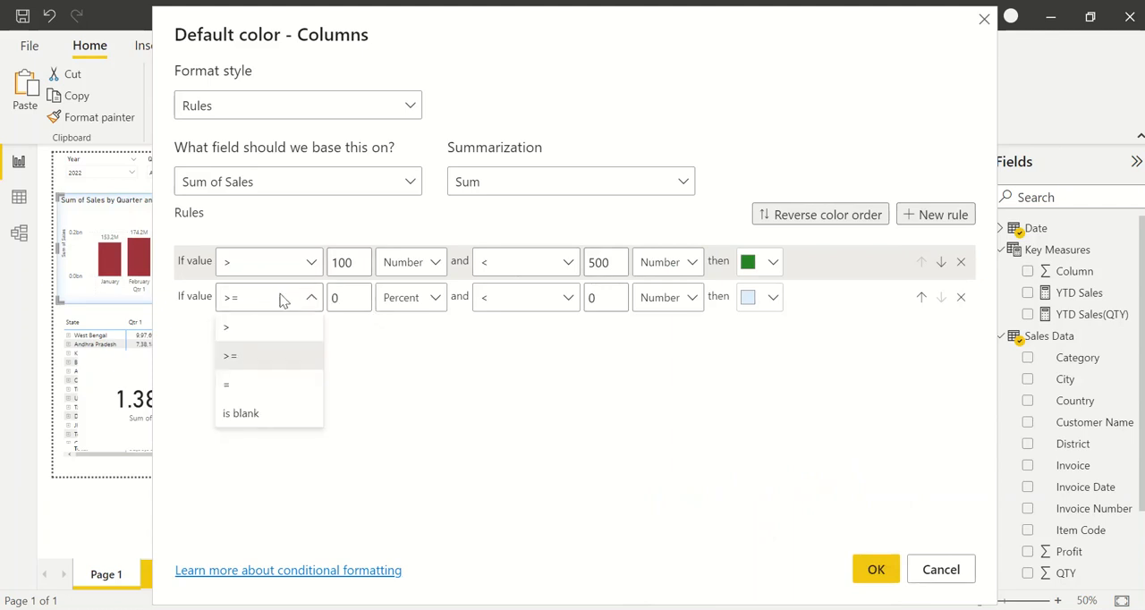
pyautogui.click(430, 298)
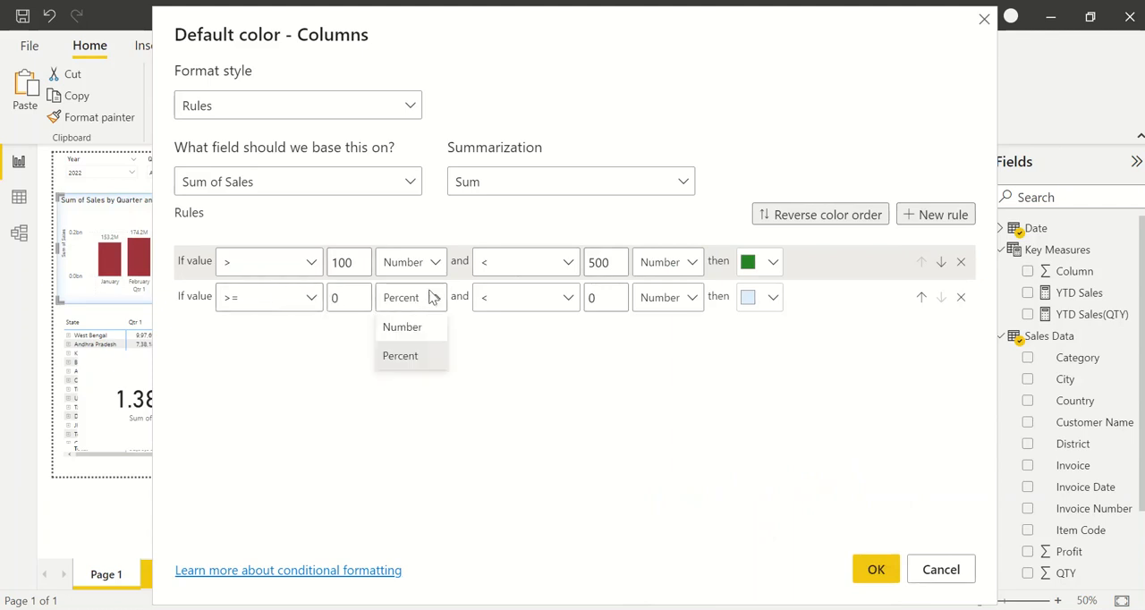
pyautogui.click(425, 327)
pyautogui.doubleClick(595, 296)
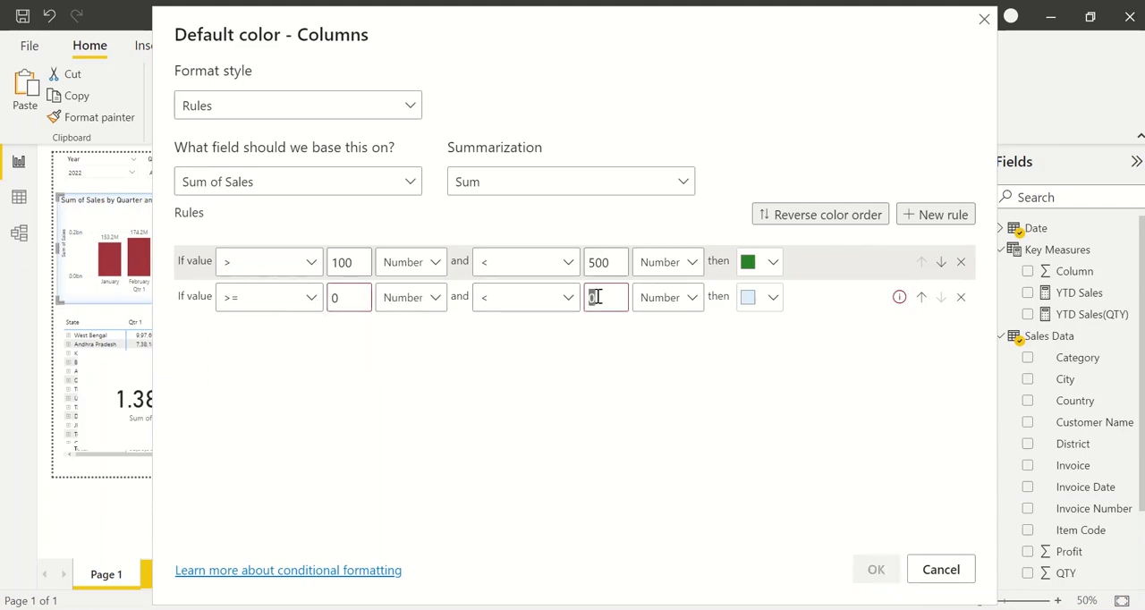
pyautogui.write('100')
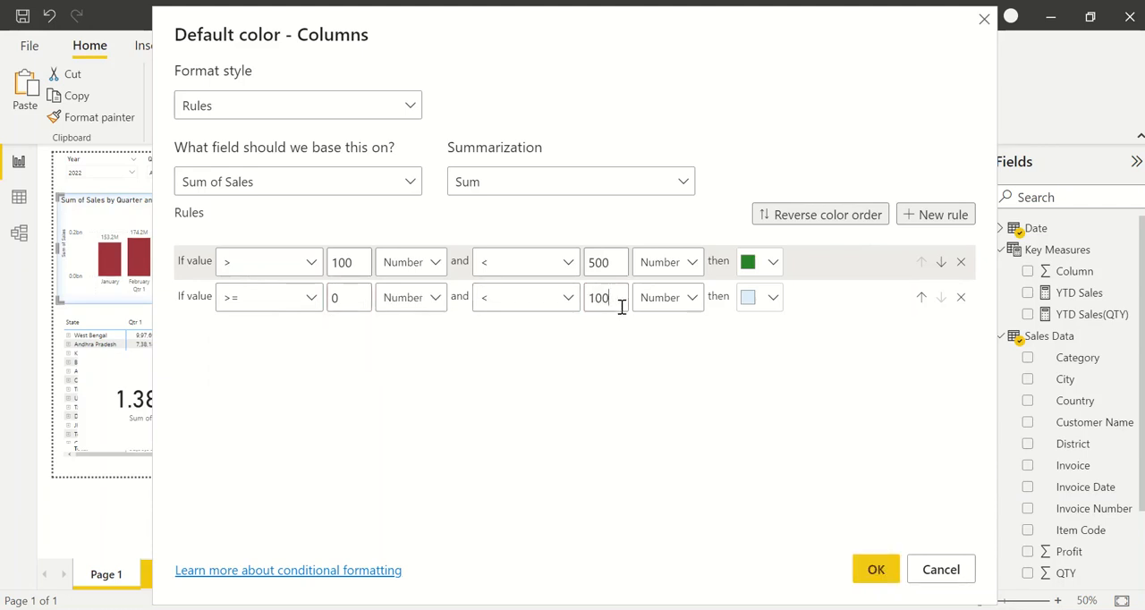
pyautogui.click(542, 298)
pyautogui.click(519, 353)
# Set the second rule's color to red and apply the conditional formatting to the columns
pyautogui.click(773, 298)
pyautogui.click(869, 296)
pyautogui.click(874, 567)
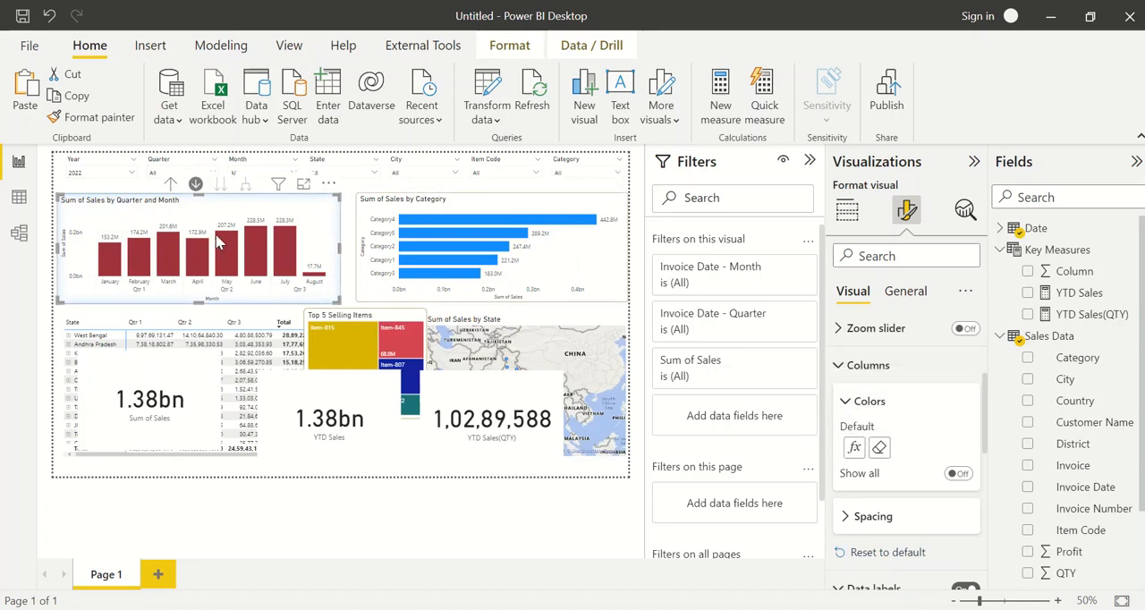
# Reopen the column color rules and append zeros to the green rule's limits of 100 and 500 to match the scale of monthly sales
pyautogui.click(878, 449)
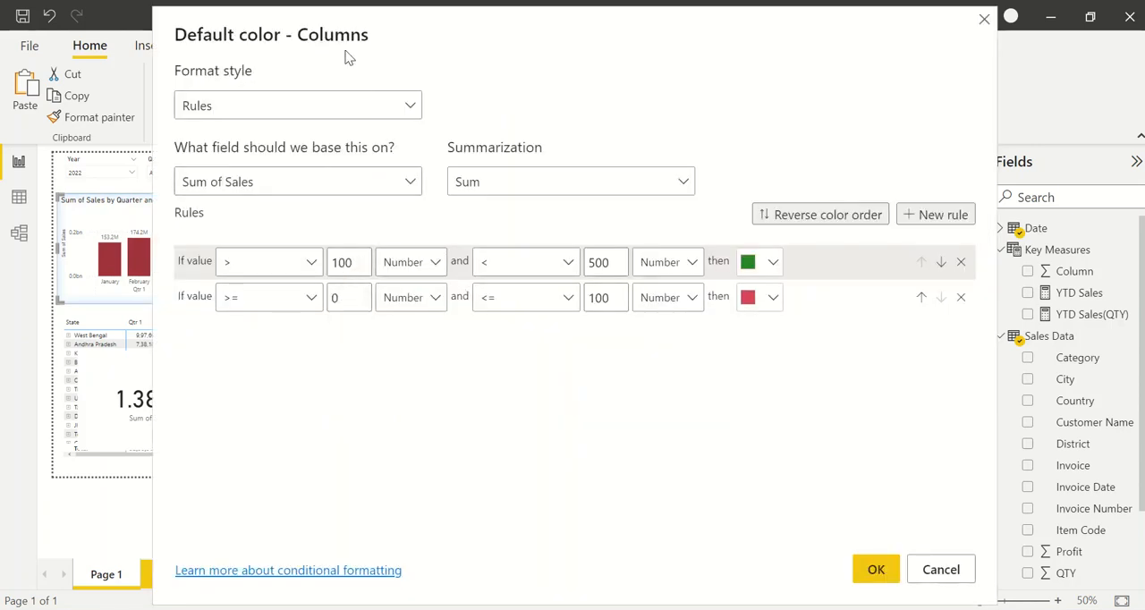
pyautogui.moveTo(353, 56); pyautogui.dragTo(485, 121)
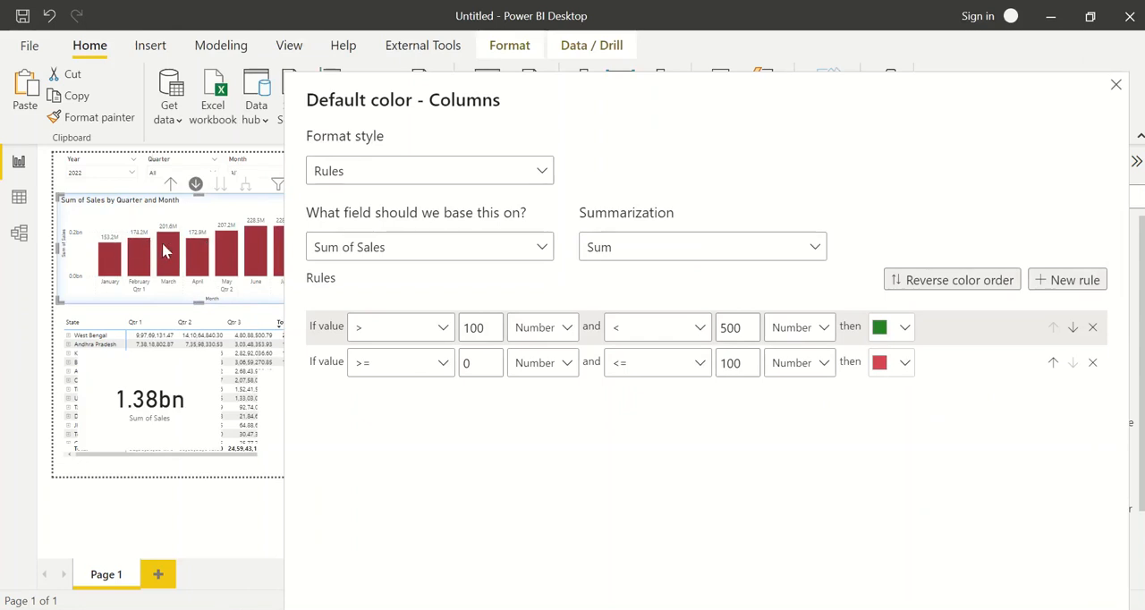
pyautogui.click(489, 329)
pyautogui.write('00')
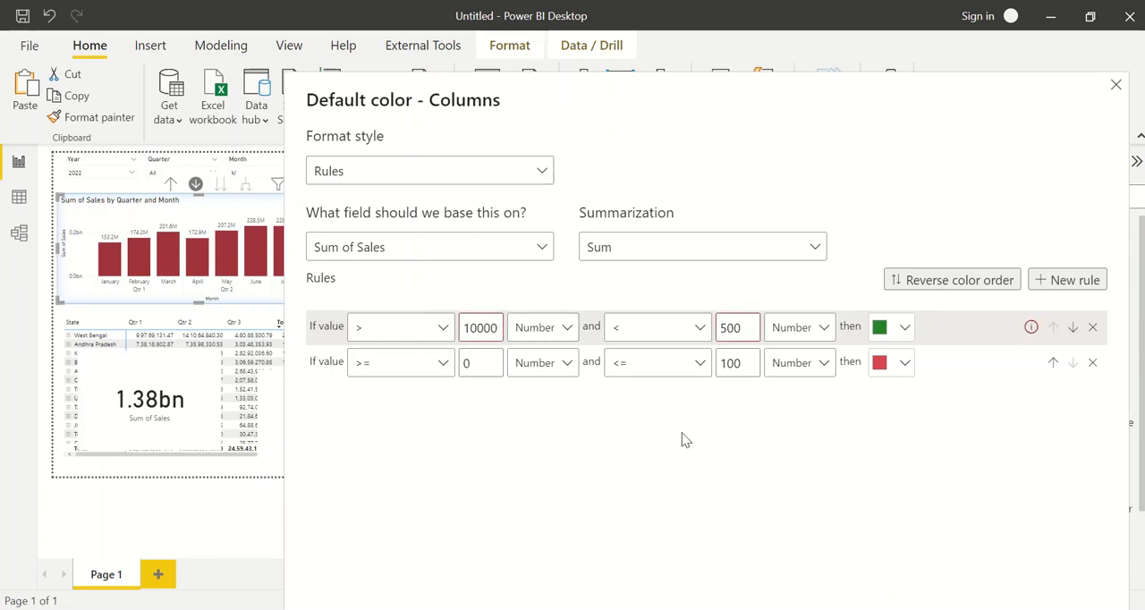
pyautogui.write('0')
pyautogui.click(755, 320)
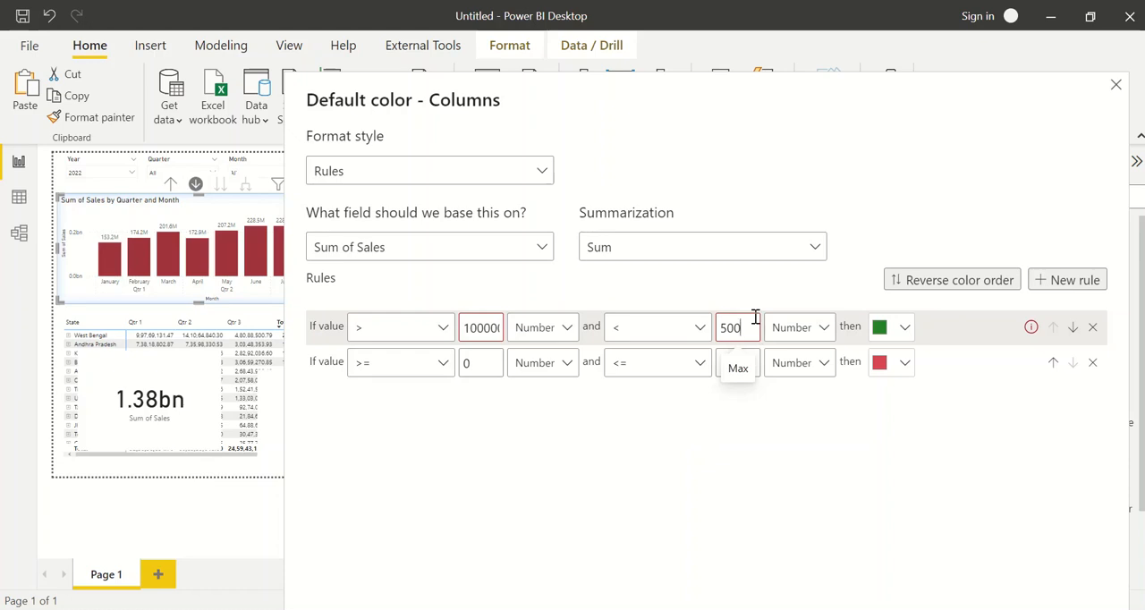
pyautogui.write('00000')
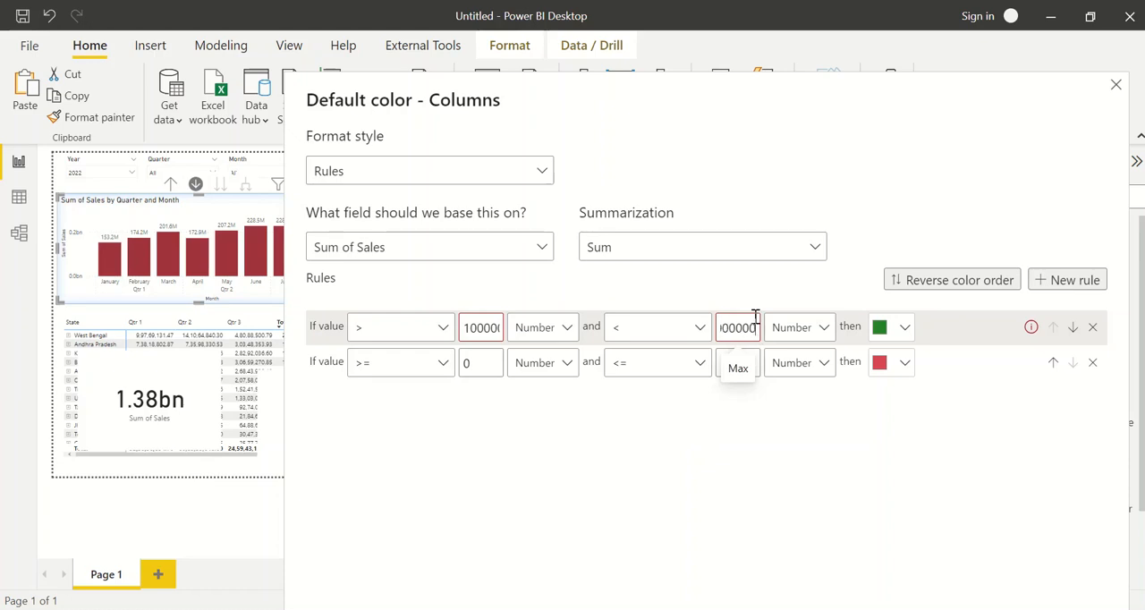
pyautogui.click(812, 415)
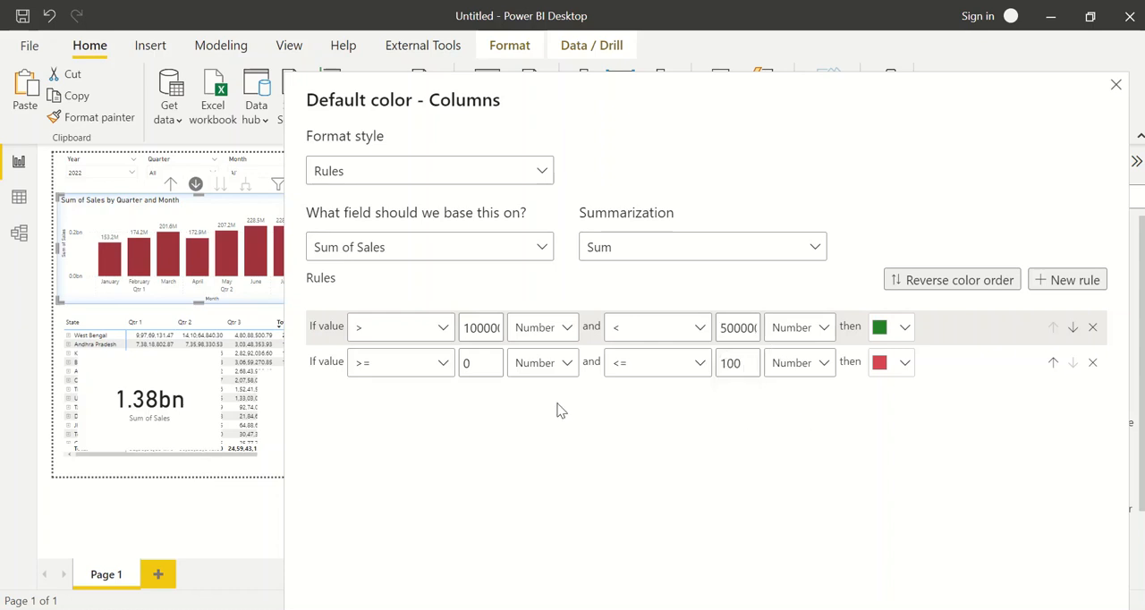
# Raise the red rule's upper limit to the green rule's lower limit and apply the rules
pyautogui.doubleClick(731, 360)
pyautogui.write('100000')
pyautogui.click(889, 451)
pyautogui.moveTo(813, 100); pyautogui.dragTo(730, 55)
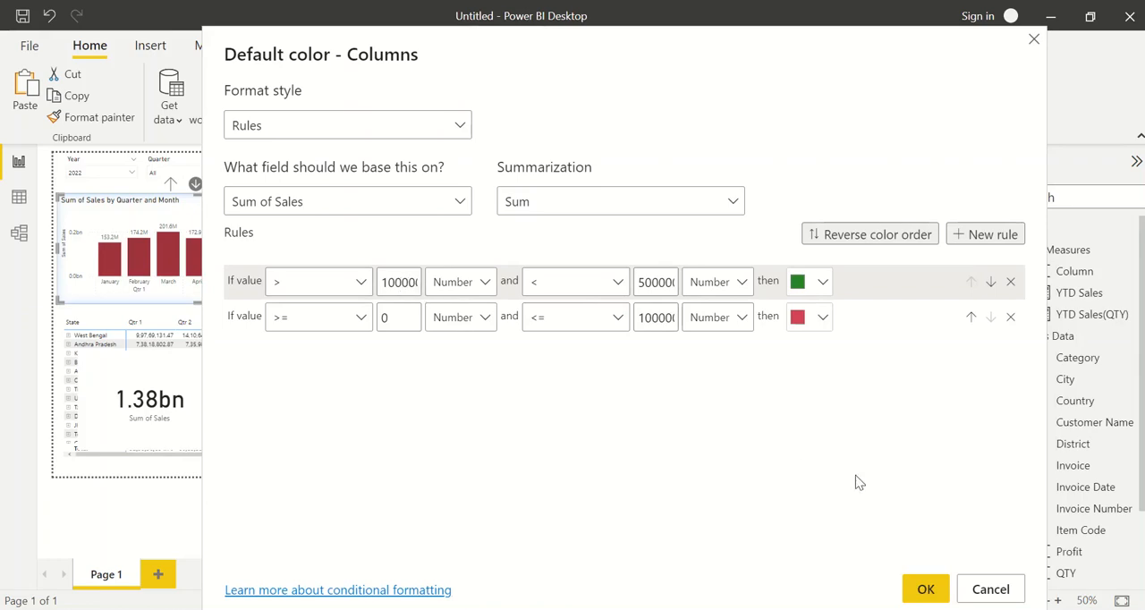
pyautogui.click(930, 588)
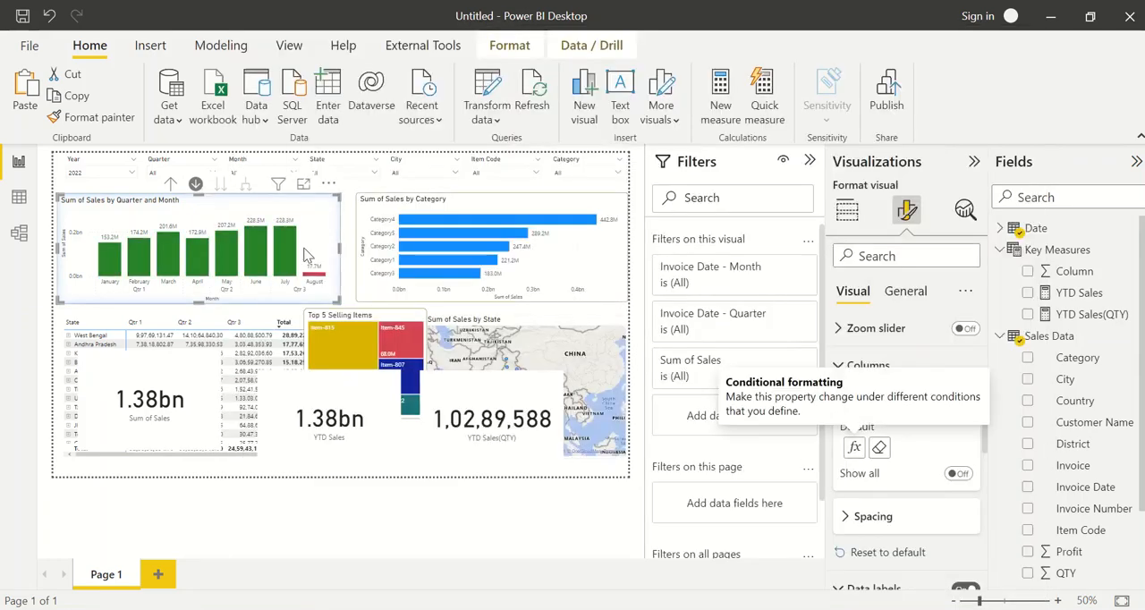
# Copy the formatting of the Sum of Sales by Quarter and Month chart to the Sum of Sales by Category chart with Format Painter
pyautogui.click(365, 278)
pyautogui.click(350, 278)
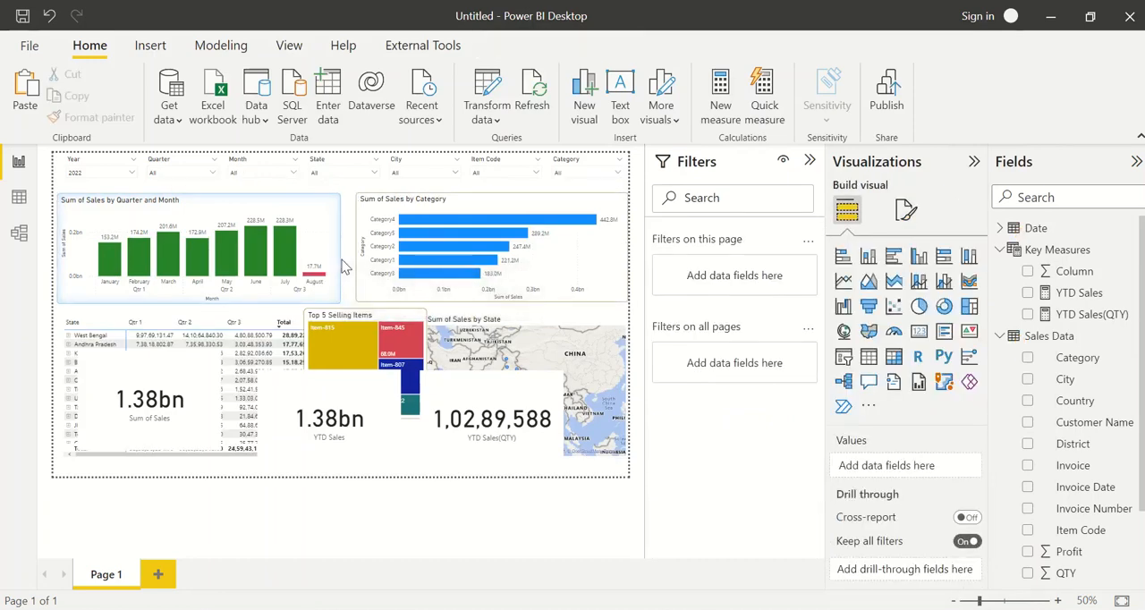
pyautogui.click(331, 257)
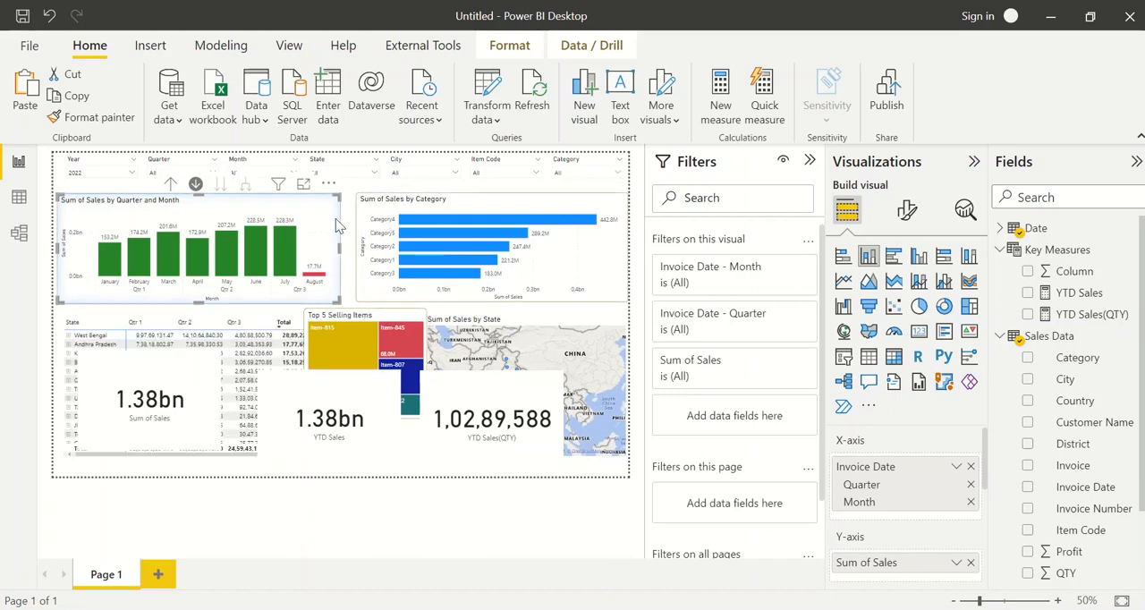
pyautogui.click(101, 117)
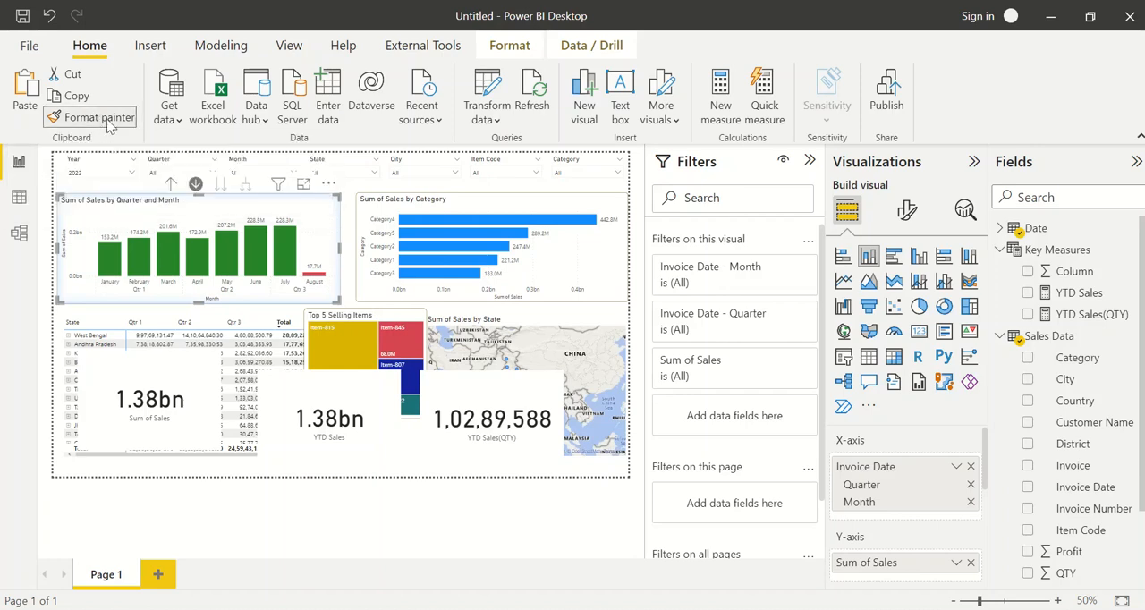
pyautogui.click(441, 205)
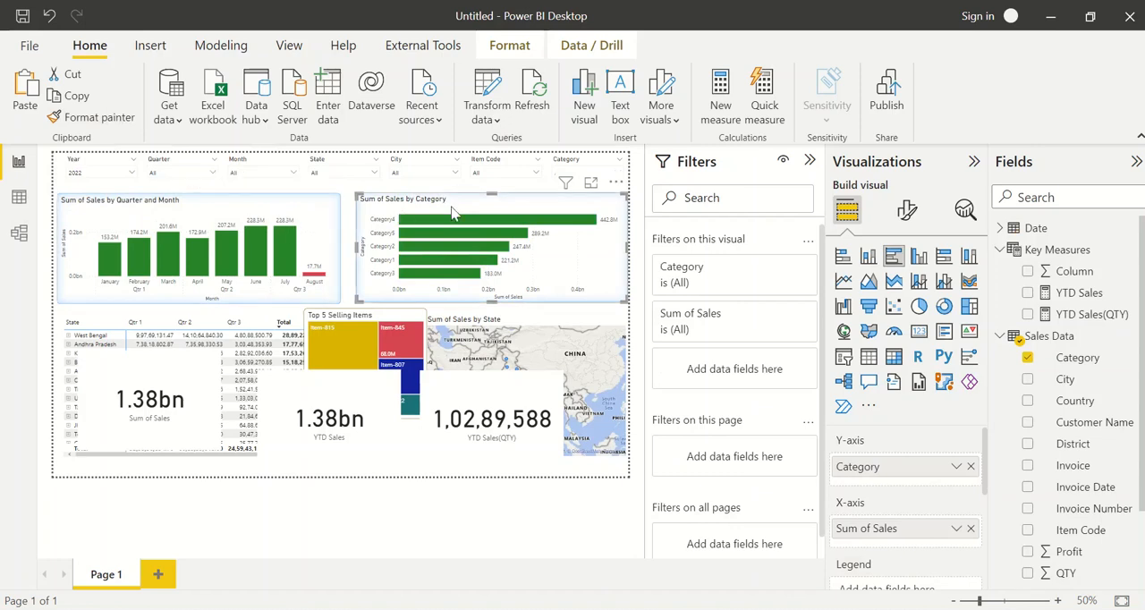
pyautogui.click(350, 231)
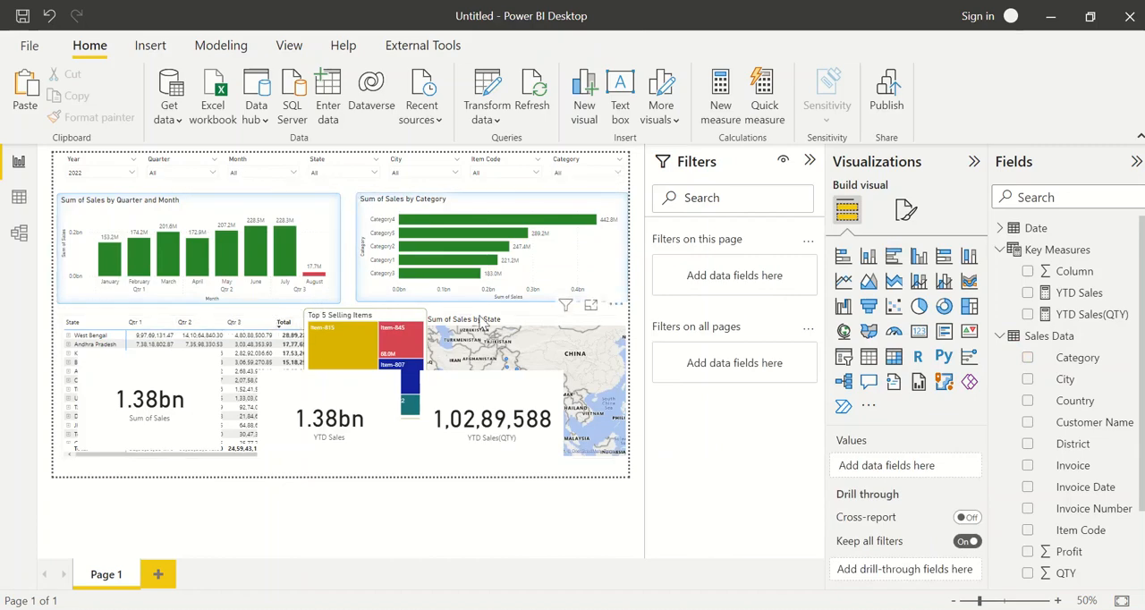
# Switch to the finished Sales Dashboard - Project1 report and deselect its chart to examine the overall styling
pyautogui.hotkey('alt', 'Tab')
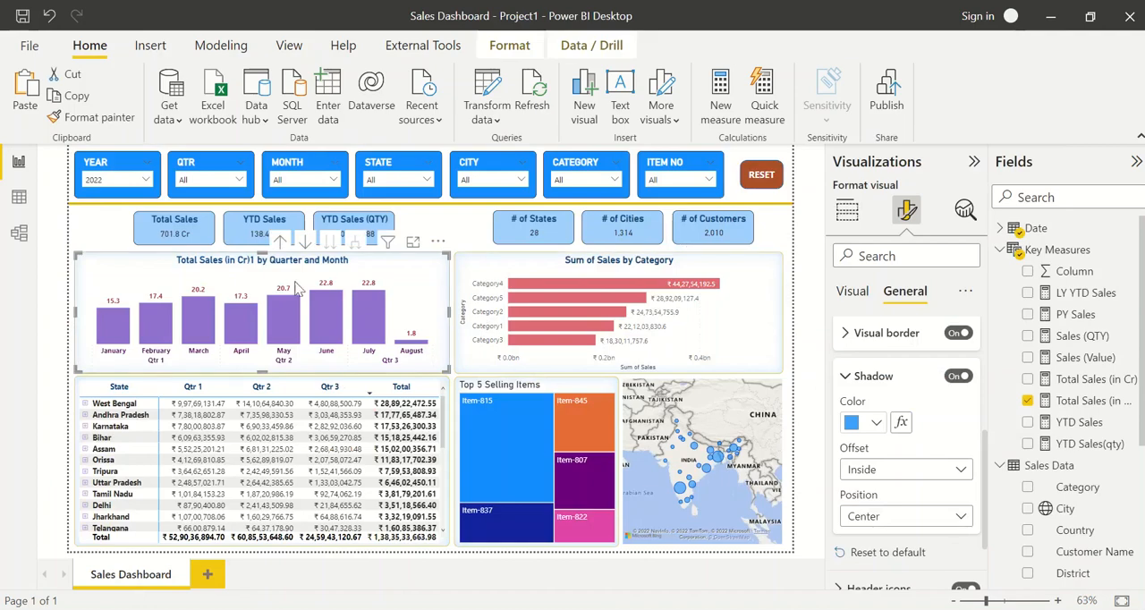
pyautogui.click(490, 229)
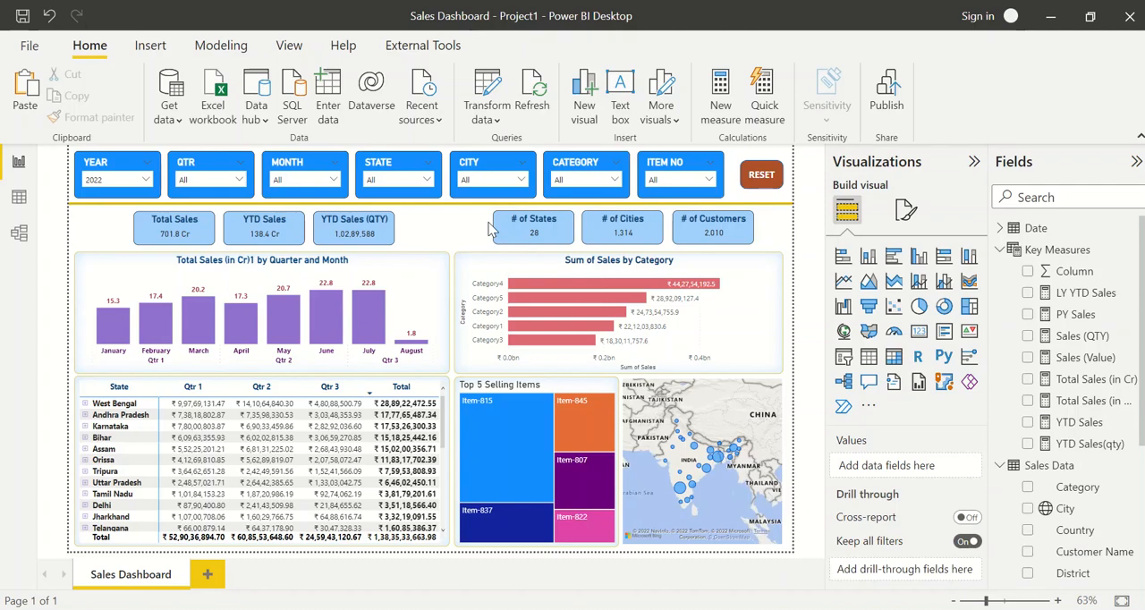
# Cross-filter the dashboard by May and Category2, and clear the selections with the RESET button to test it
pyautogui.click(282, 323)
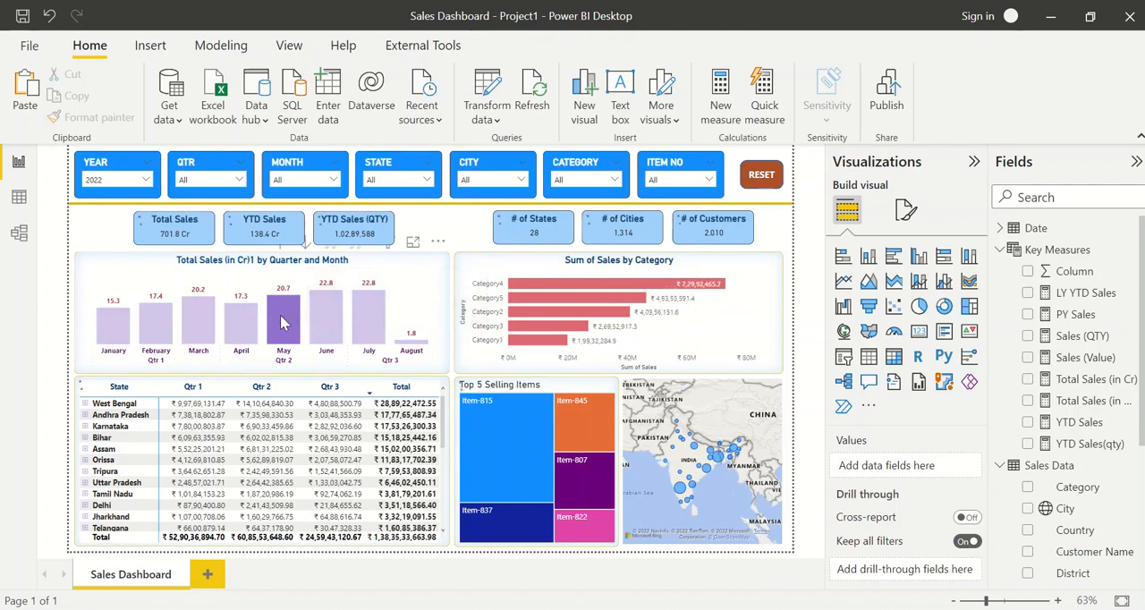
pyautogui.click(521, 312)
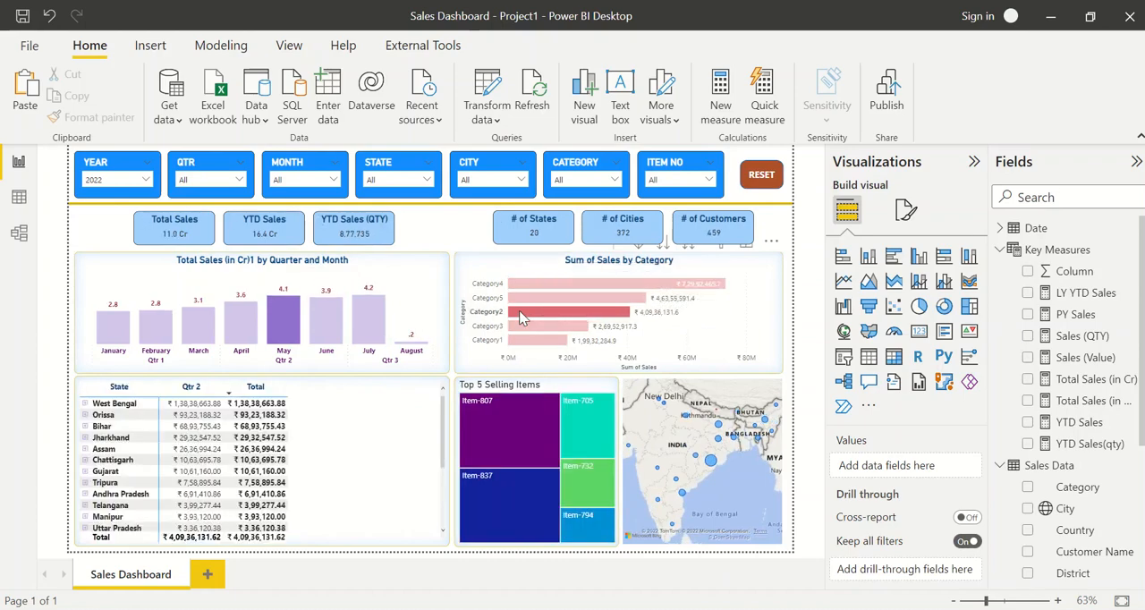
pyautogui.moveTo(491, 444)
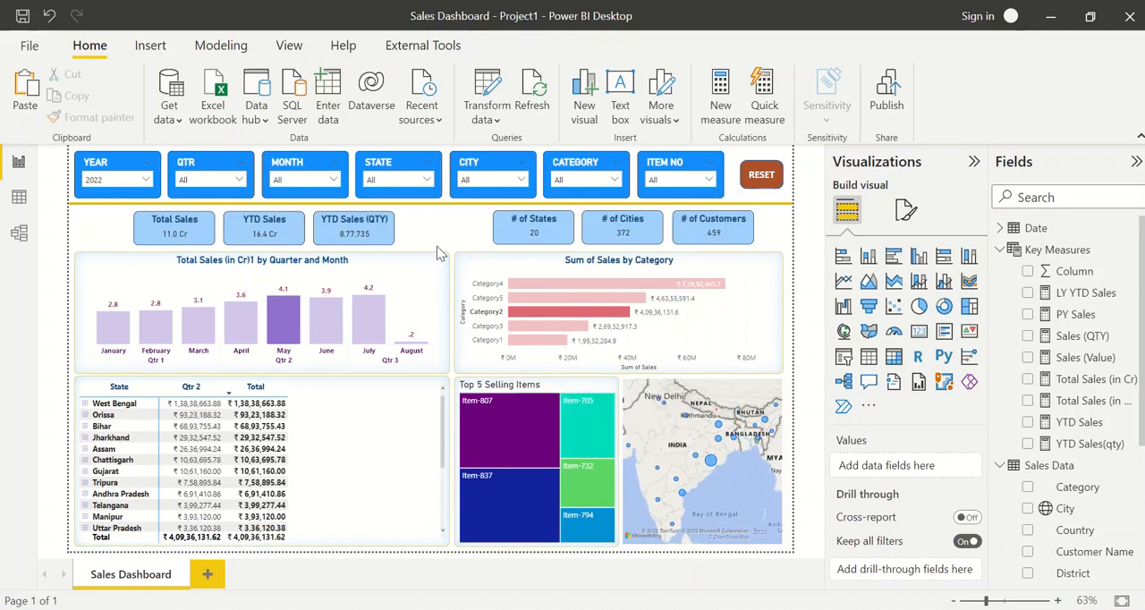
pyautogui.keyDown('ctrl'); pyautogui.click(761, 173); pyautogui.keyUp('ctrl')
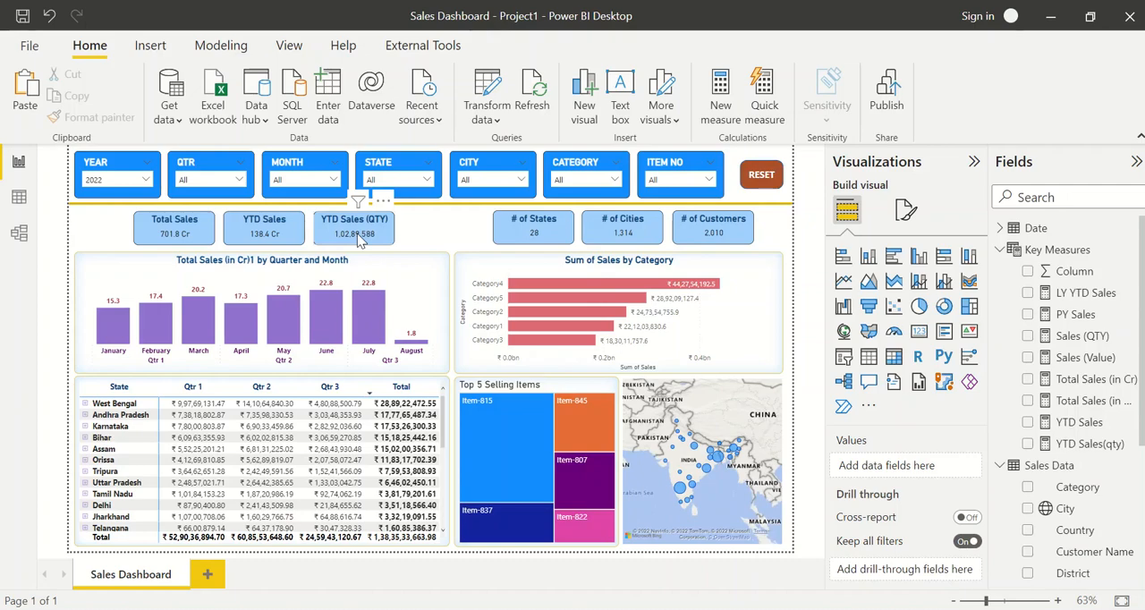
# Add a bookmark of the unfiltered dashboard view, name it Reset2 and select it
pyautogui.click(289, 46)
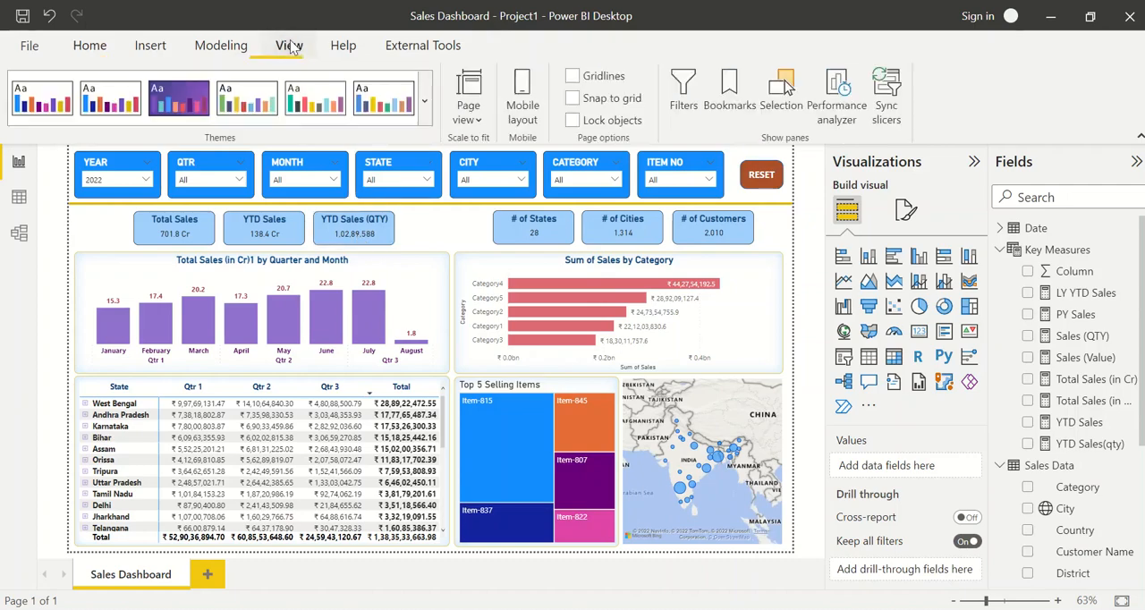
pyautogui.click(729, 105)
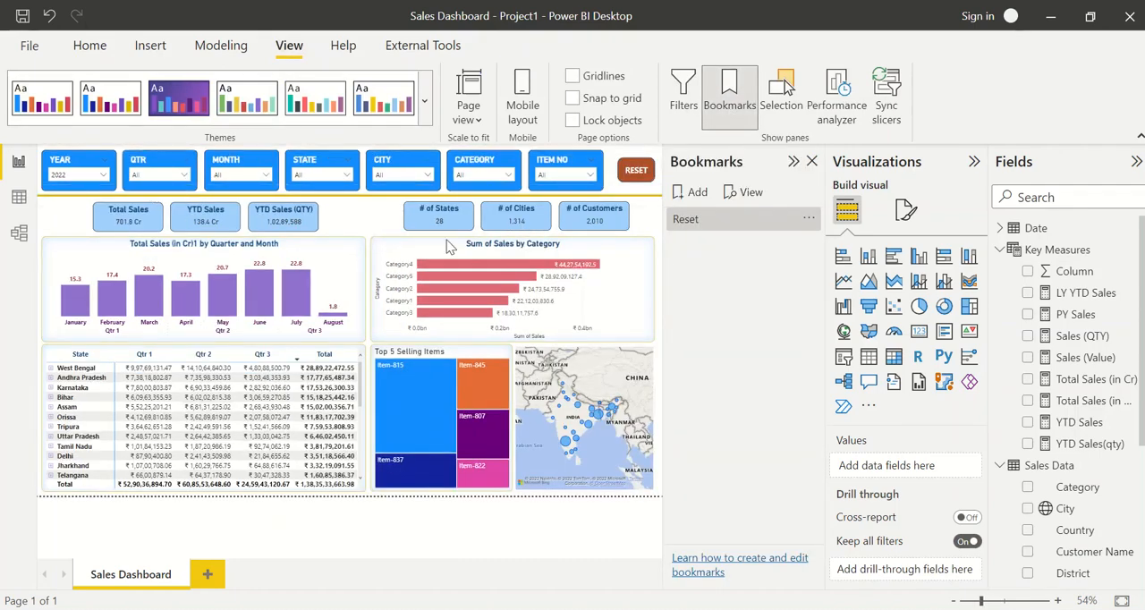
pyautogui.moveTo(291, 320)
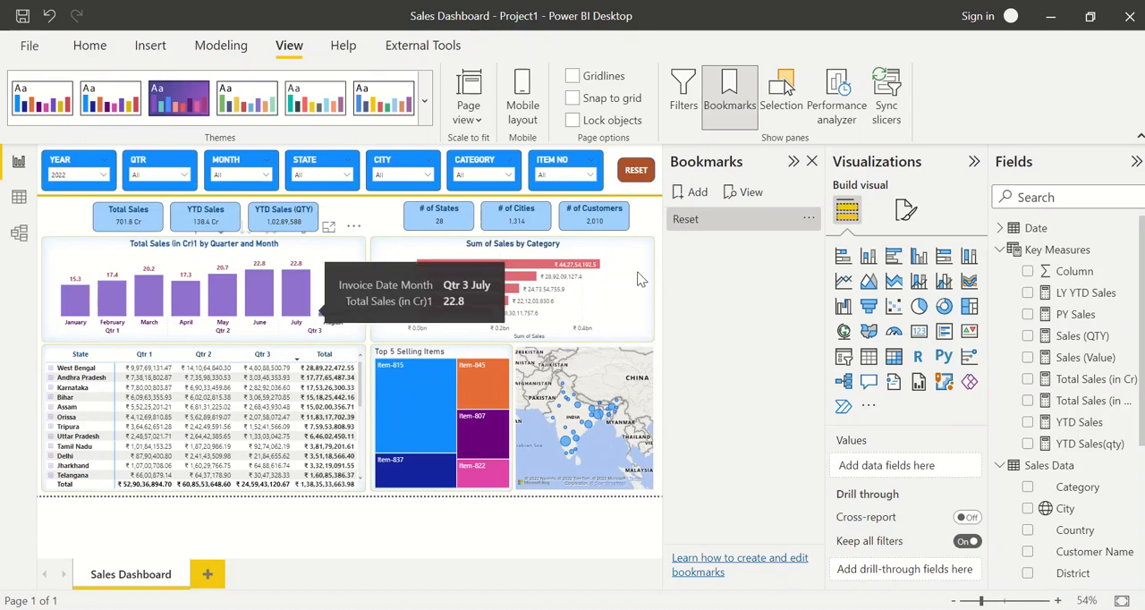
pyautogui.click(699, 195)
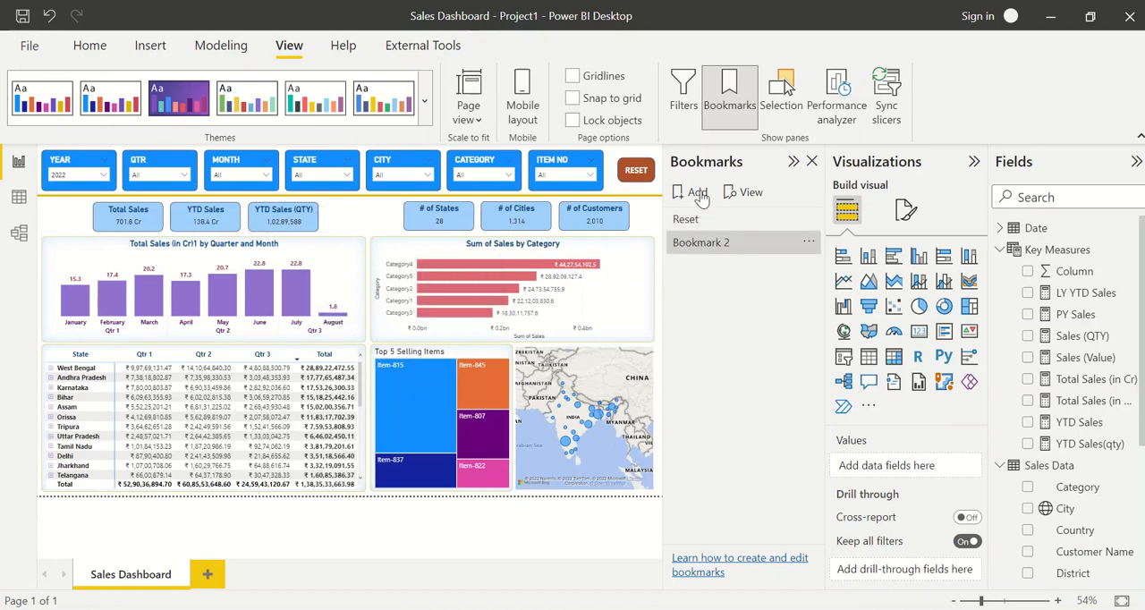
pyautogui.doubleClick(728, 241)
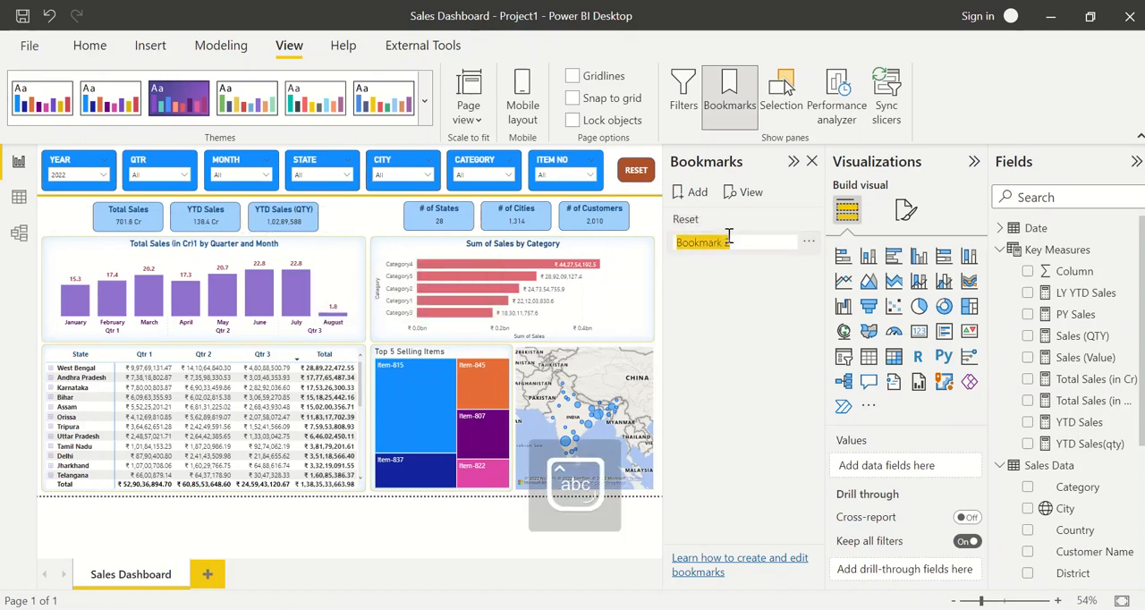
pyautogui.write('Rest')
pyautogui.press('BackSpace')
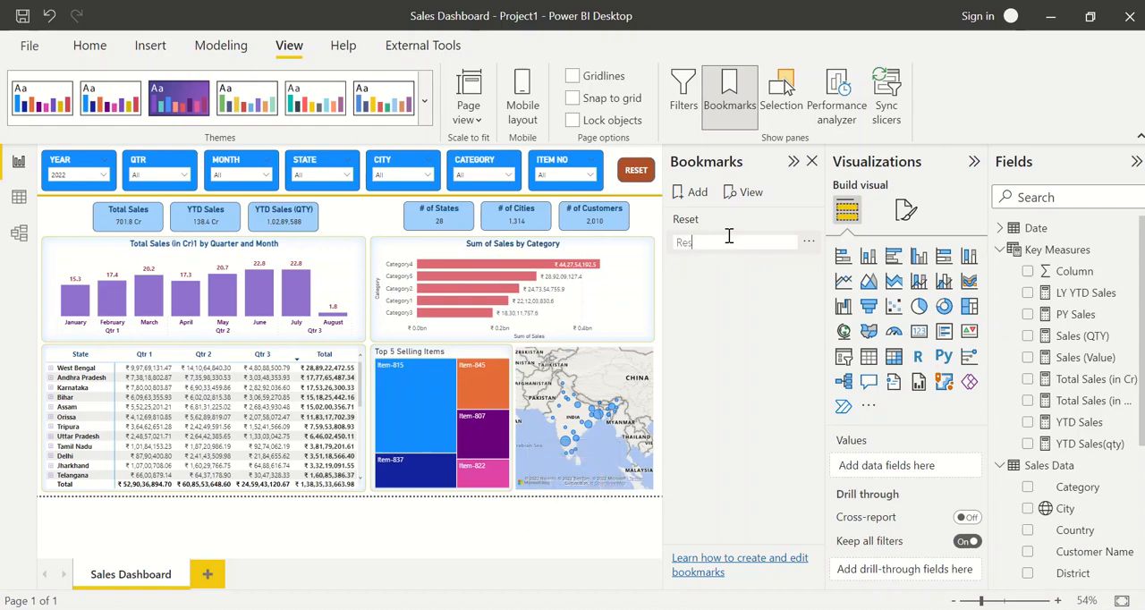
pyautogui.write('et2')
pyautogui.press('Return')
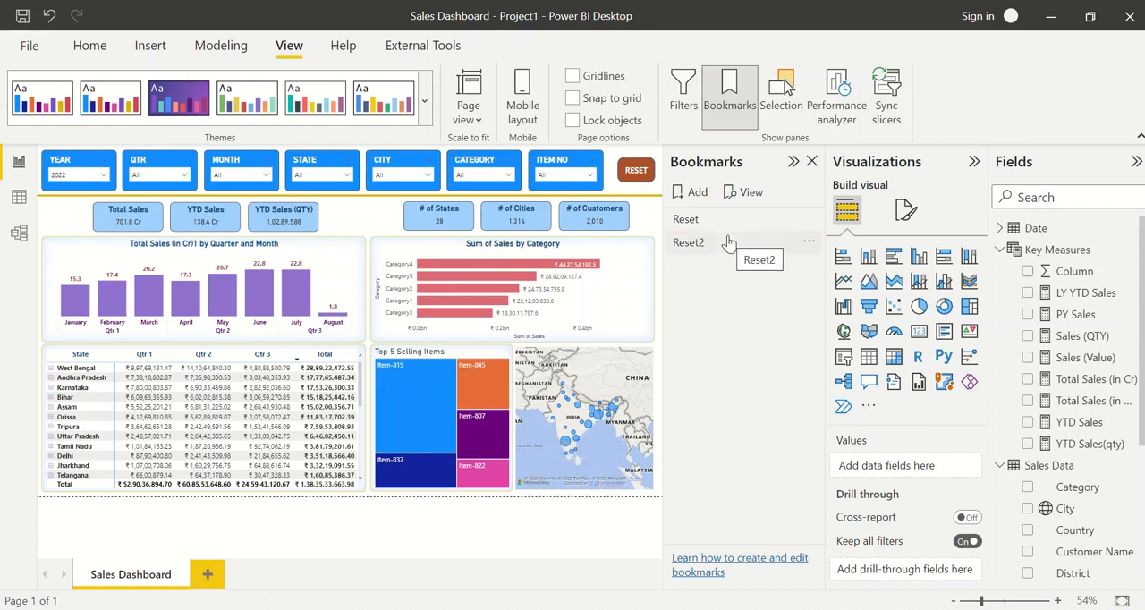
pyautogui.click(729, 242)
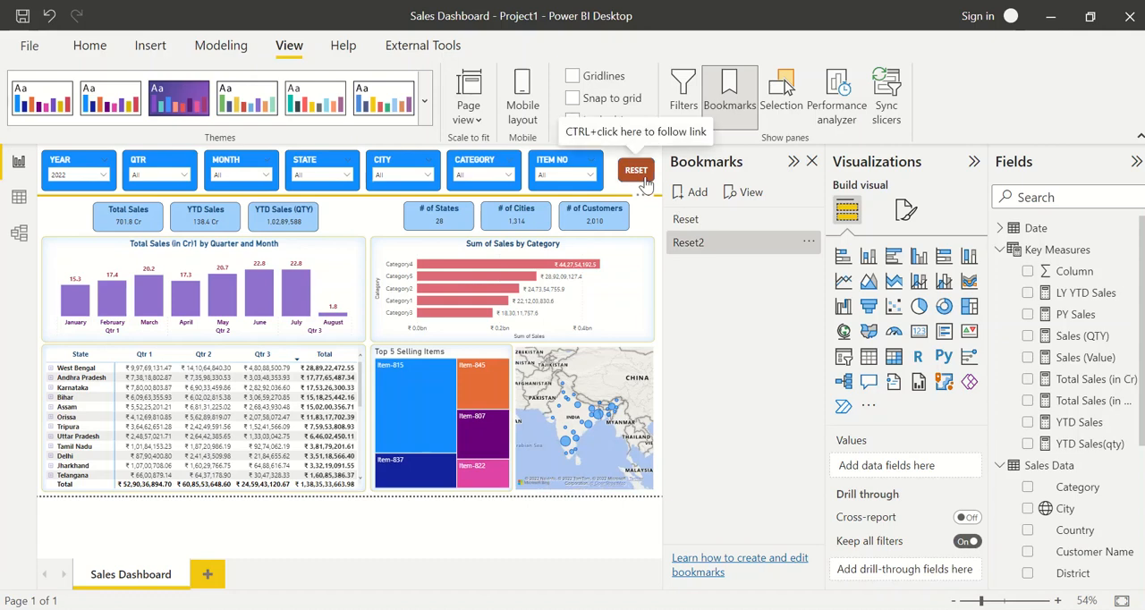
# Link the RESET button's Bookmark action to Reset2, then hide the bookmark list and deselect the button
pyautogui.click(637, 175)
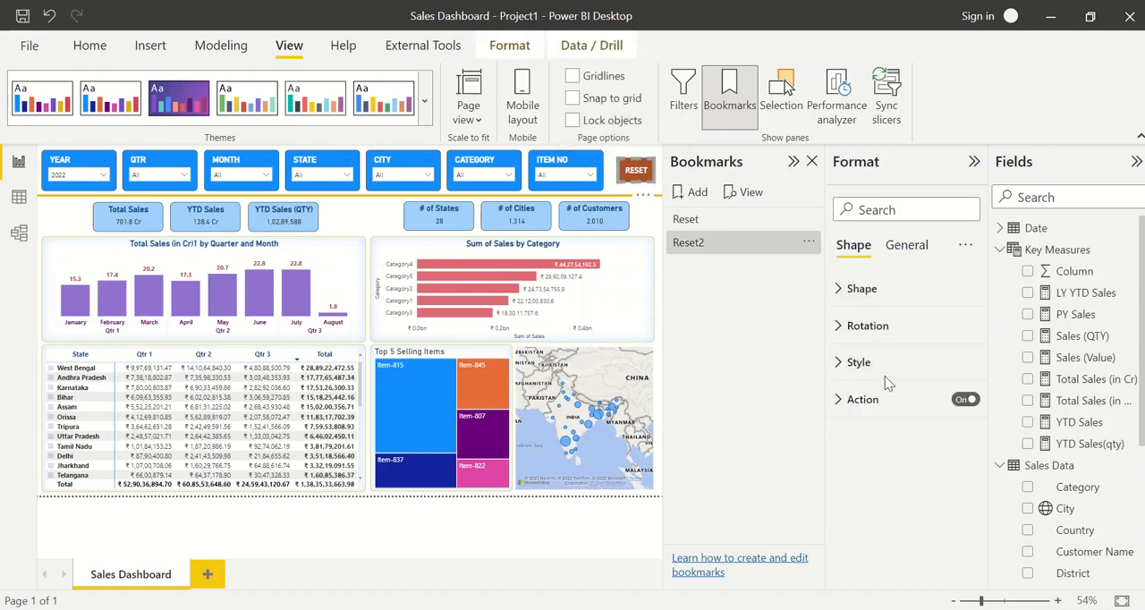
pyautogui.click(890, 399)
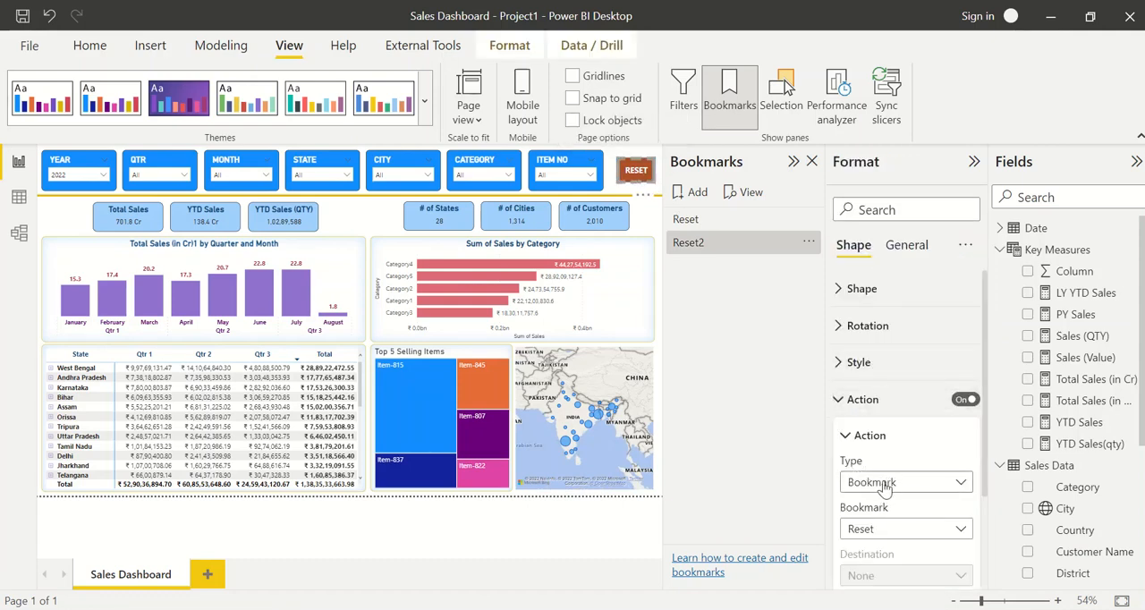
pyautogui.click(883, 484)
pyautogui.click(897, 482)
pyautogui.click(884, 529)
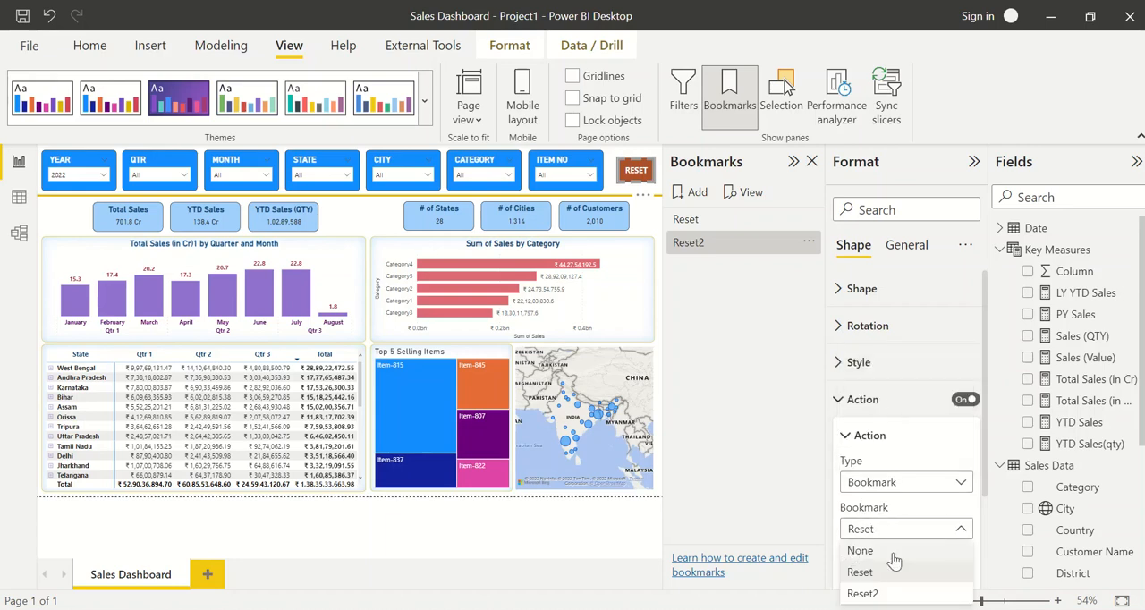
pyautogui.click(881, 594)
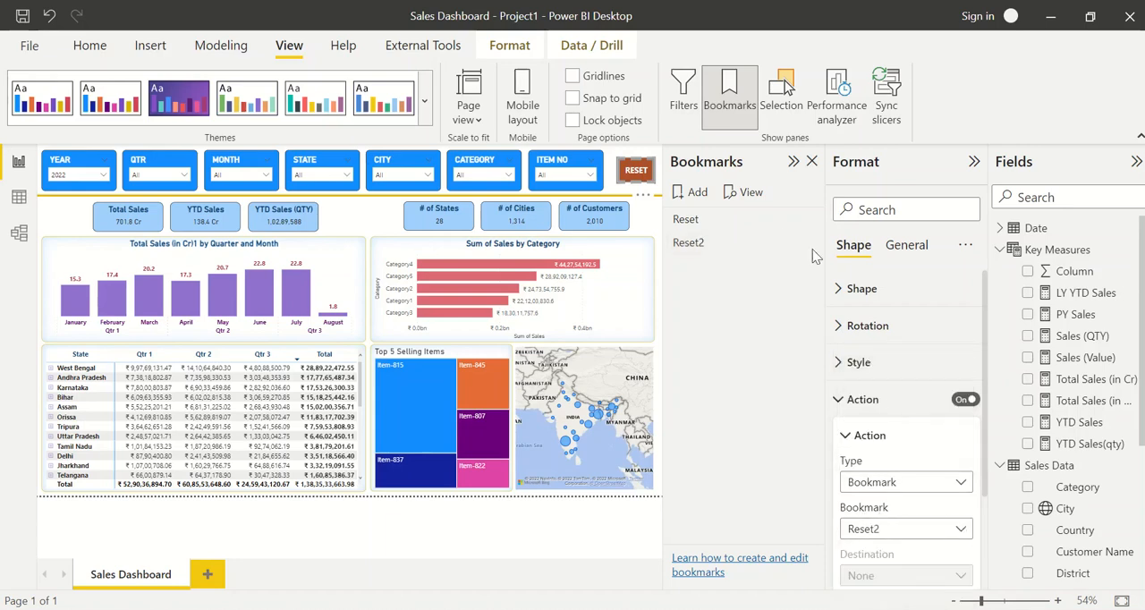
pyautogui.click(744, 109)
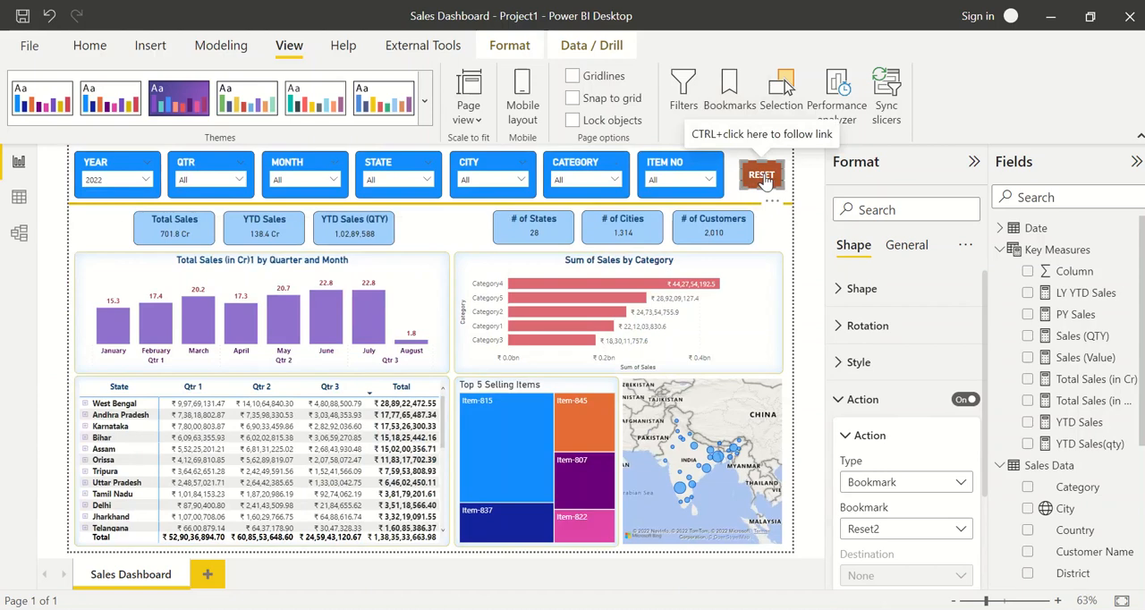
pyautogui.click(447, 249)
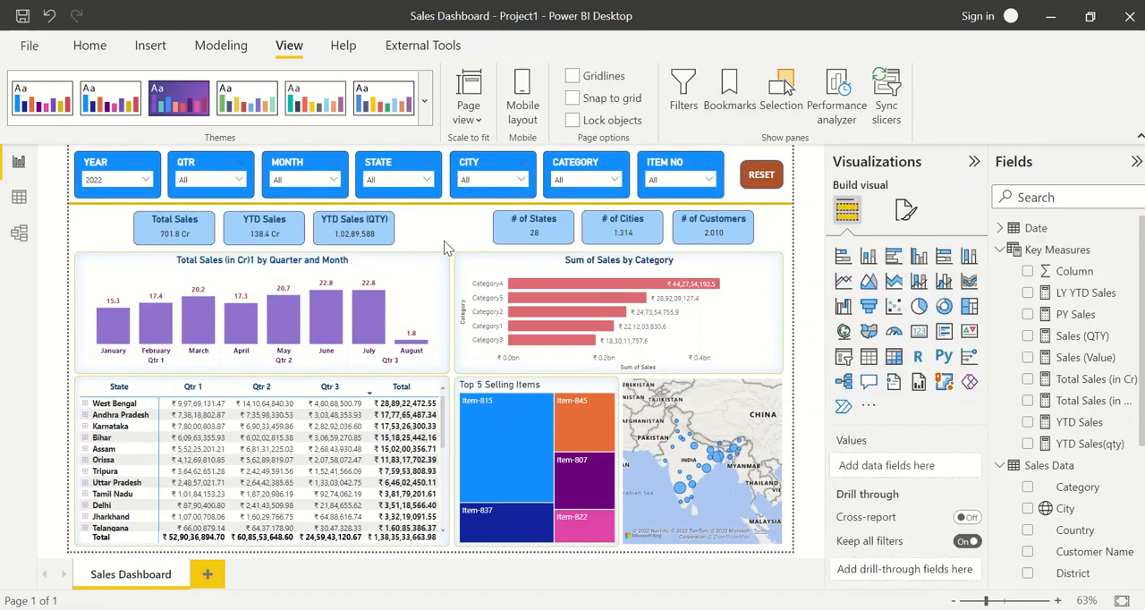